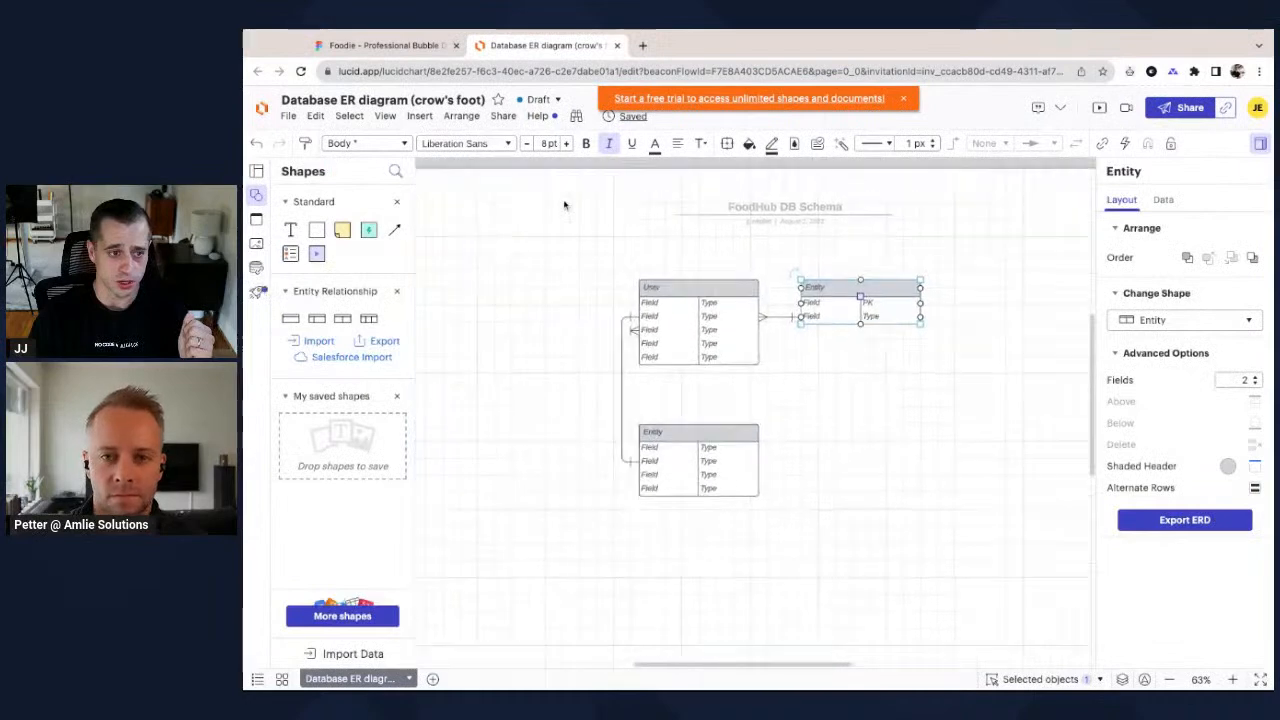
Hide the settings of the selected Entity shape to widen the diagram canvas.
scroll(591, 281, right, 4)
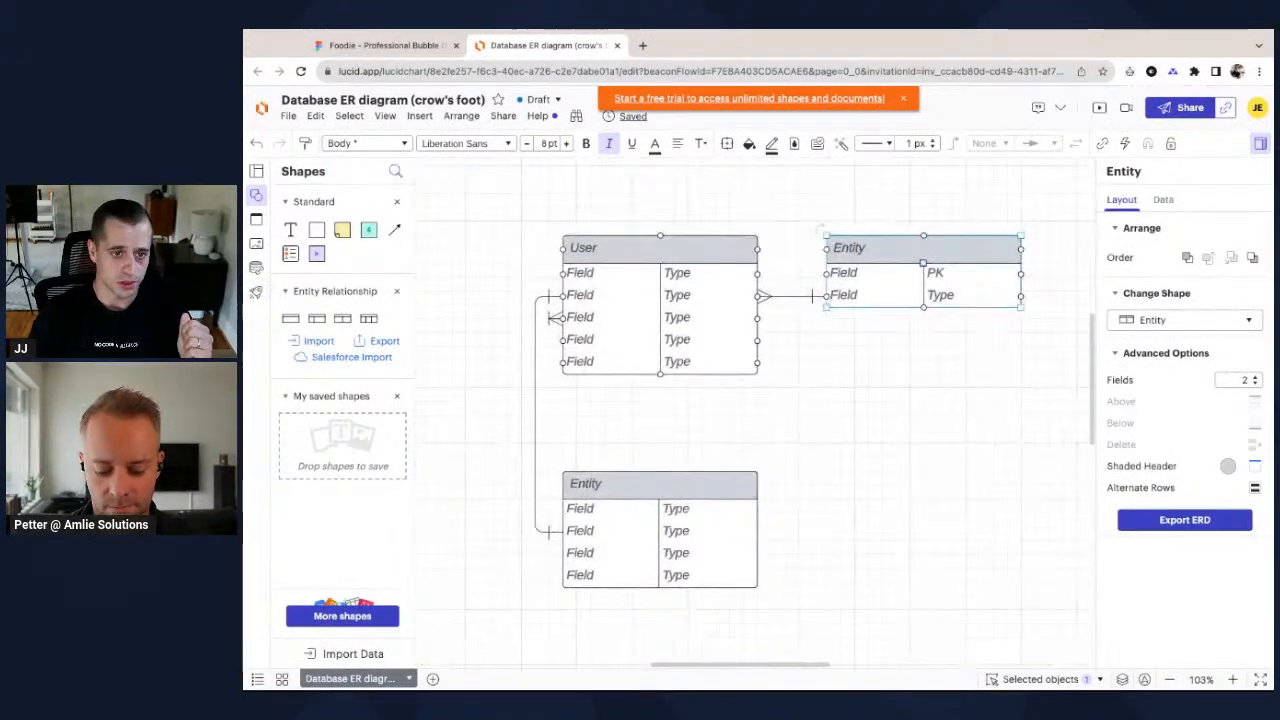
click(1260, 143)
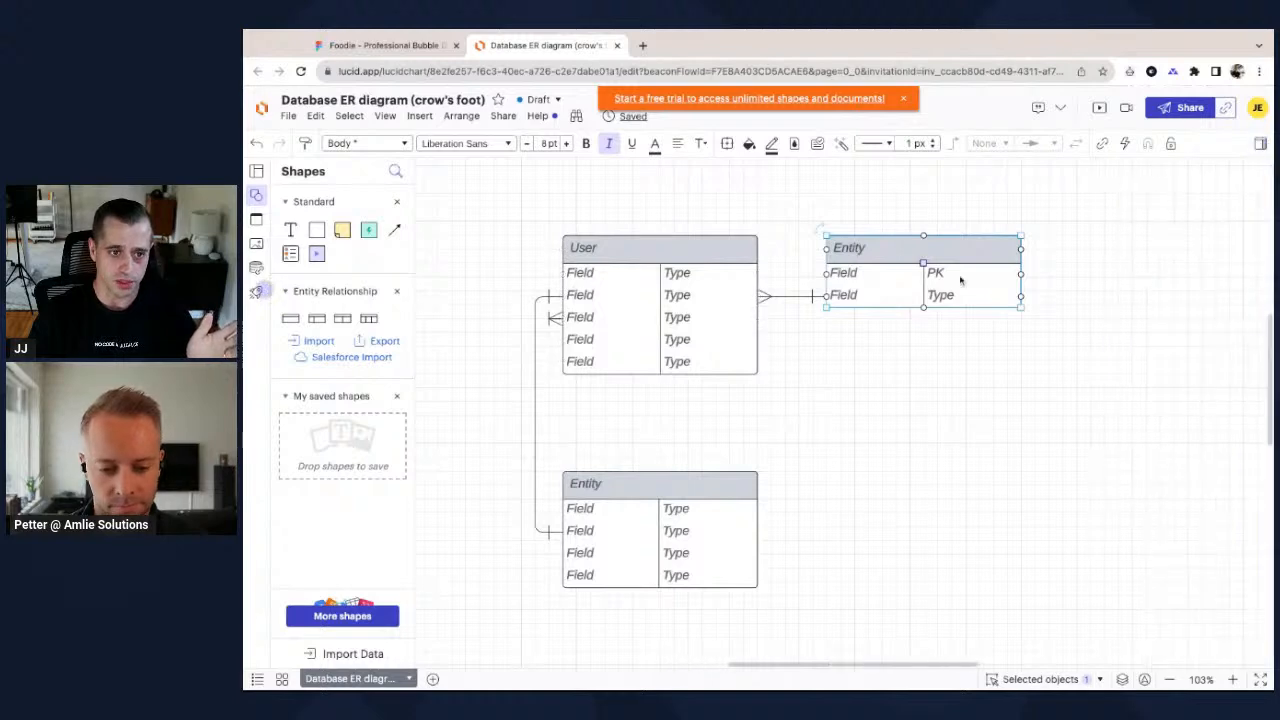
Switch to the Foodie design in Figma and examine the welcome, sign-up, login, verification, password reset and phone registration screens for user data.
click(380, 45)
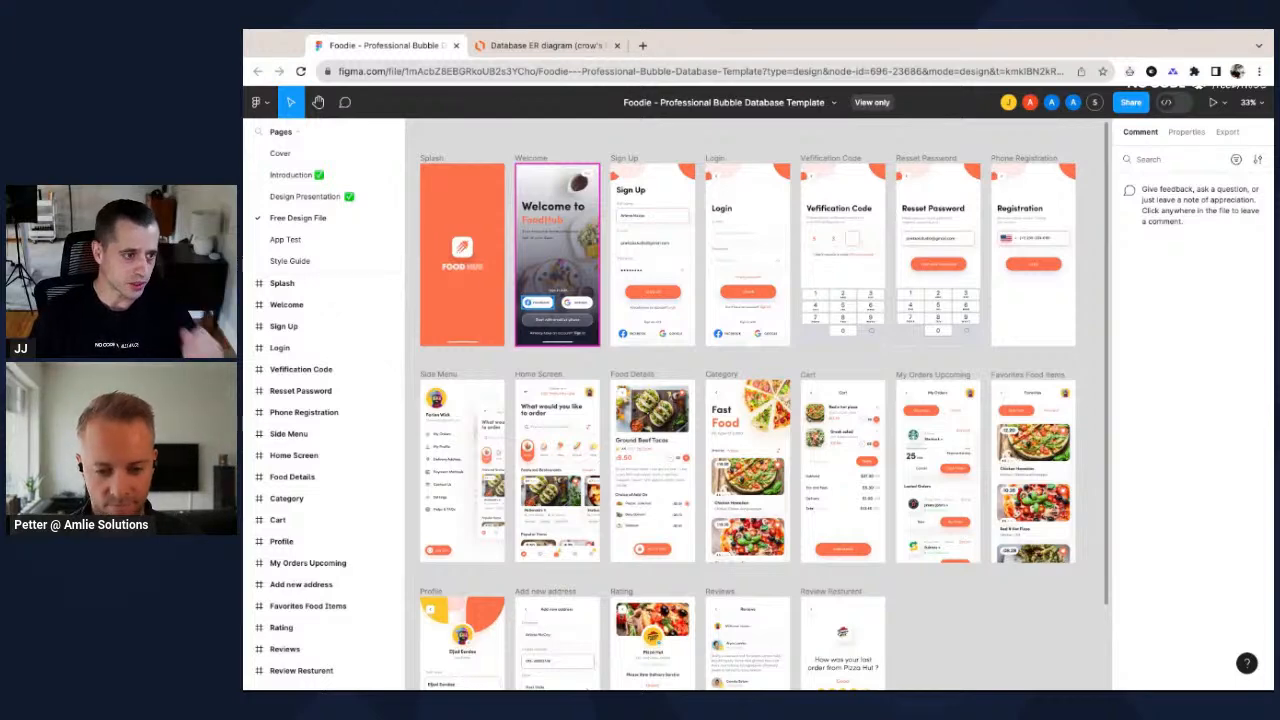
scroll(546, 268, up, 5)
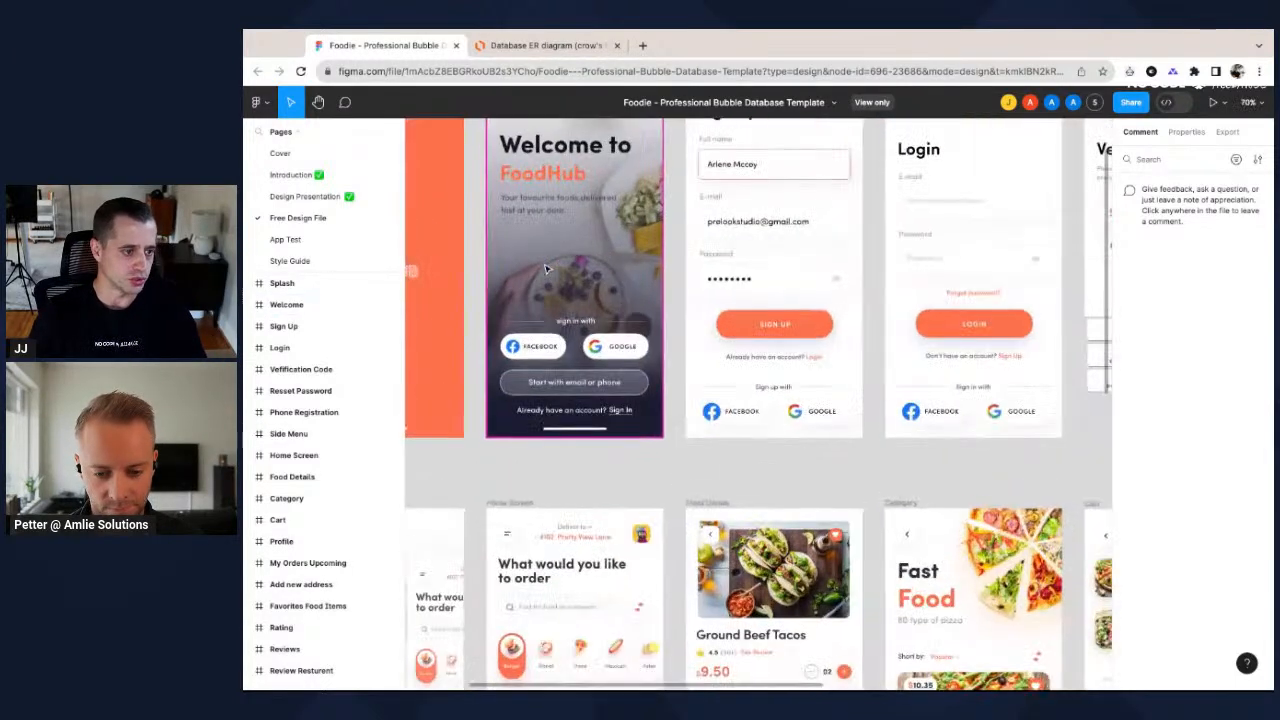
scroll(546, 268, up, 3)
scroll(547, 268, up, 1)
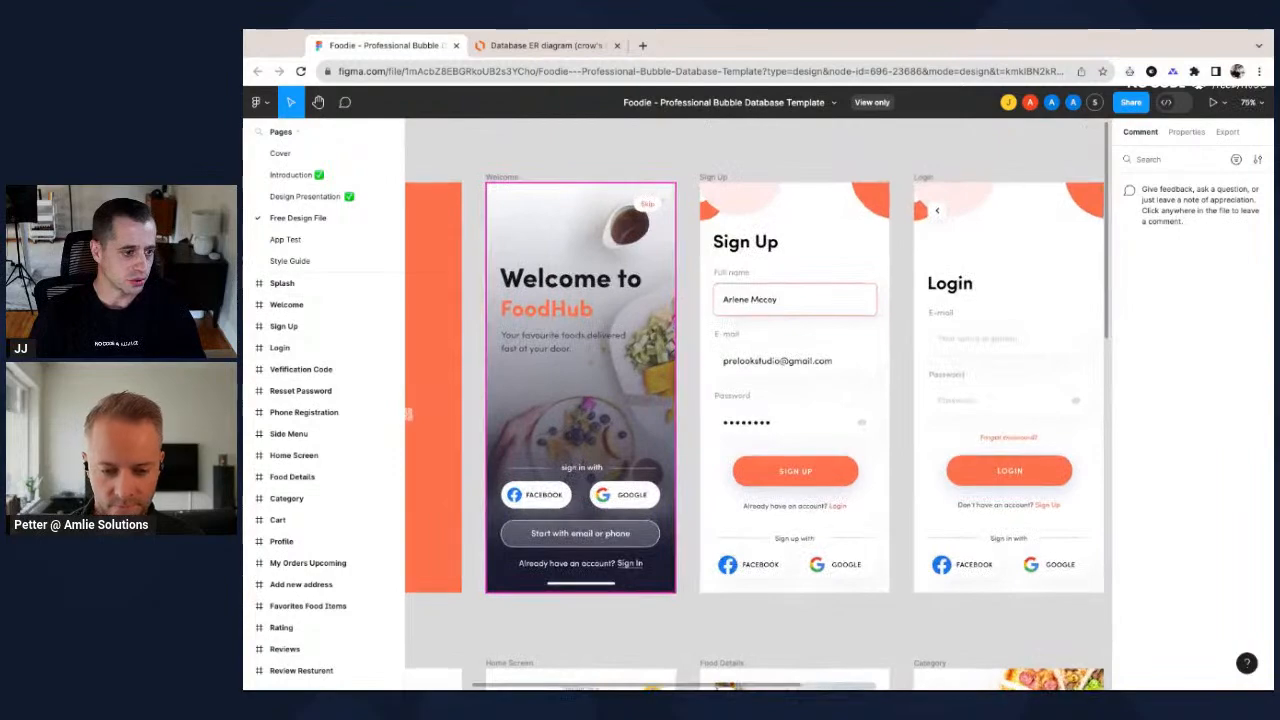
scroll(747, 291, up, 3)
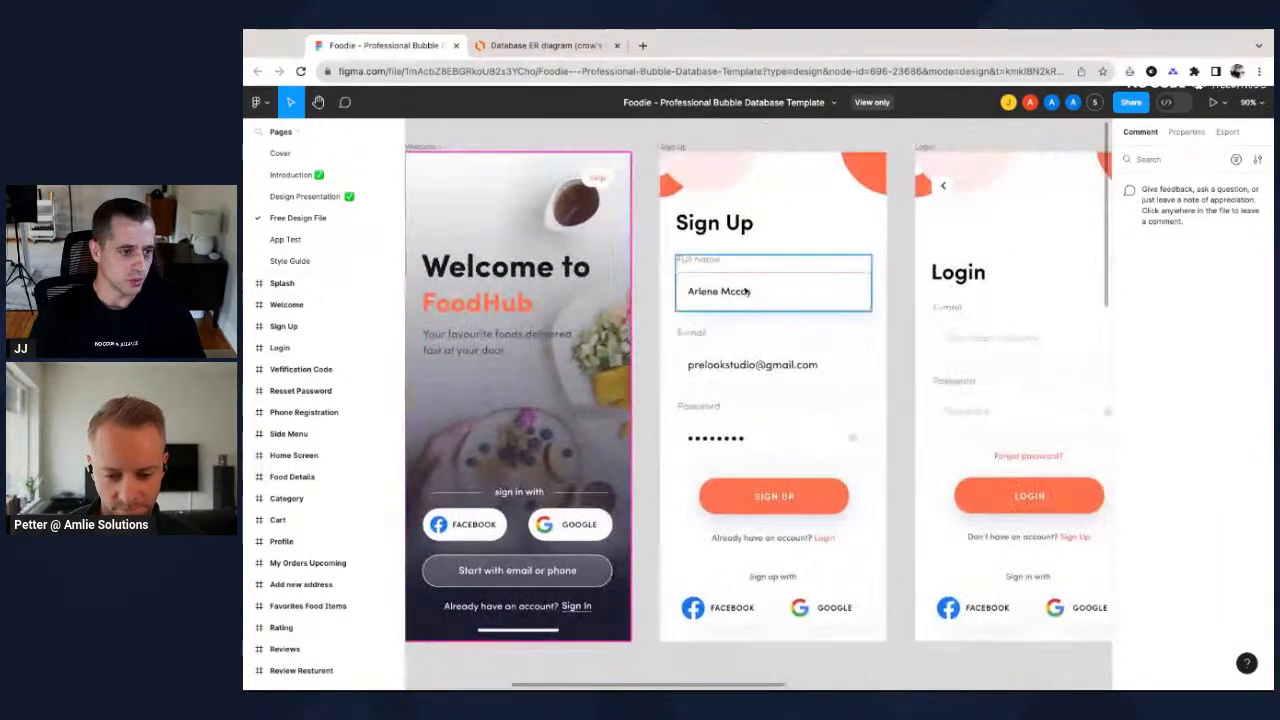
scroll(740, 300, right, 2)
scroll(715, 360, down, 1)
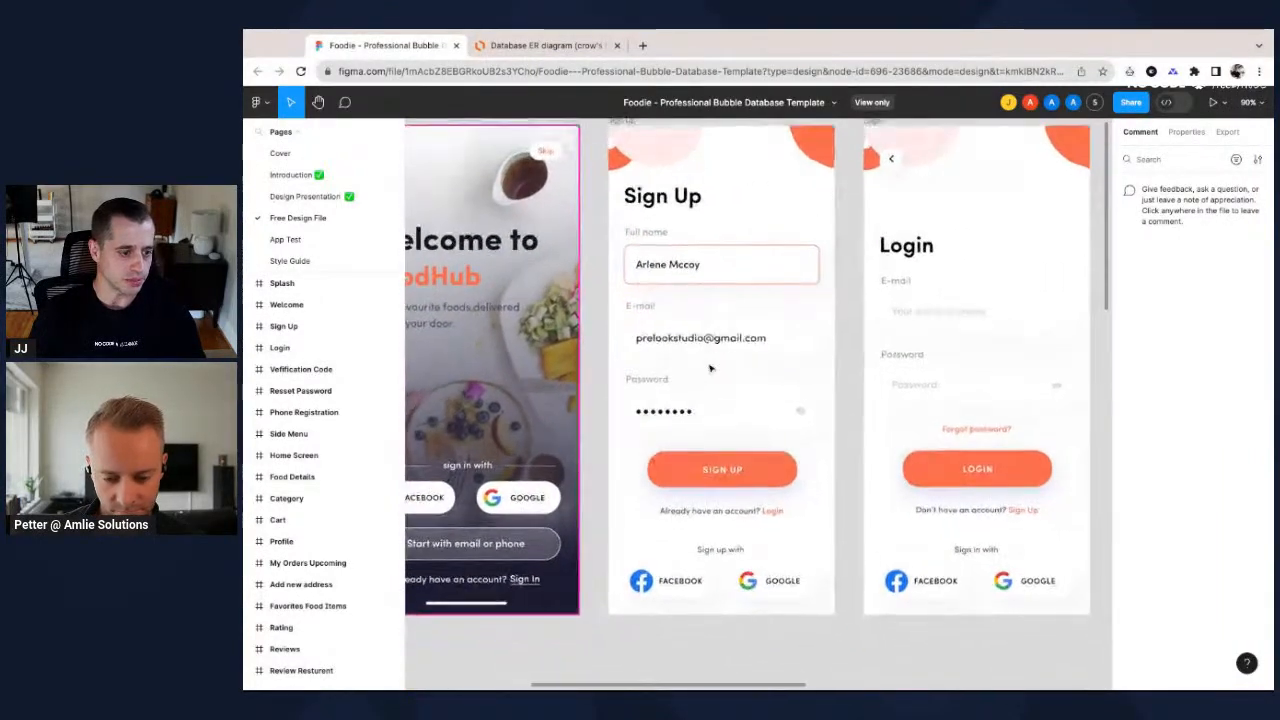
scroll(710, 368, right, 3)
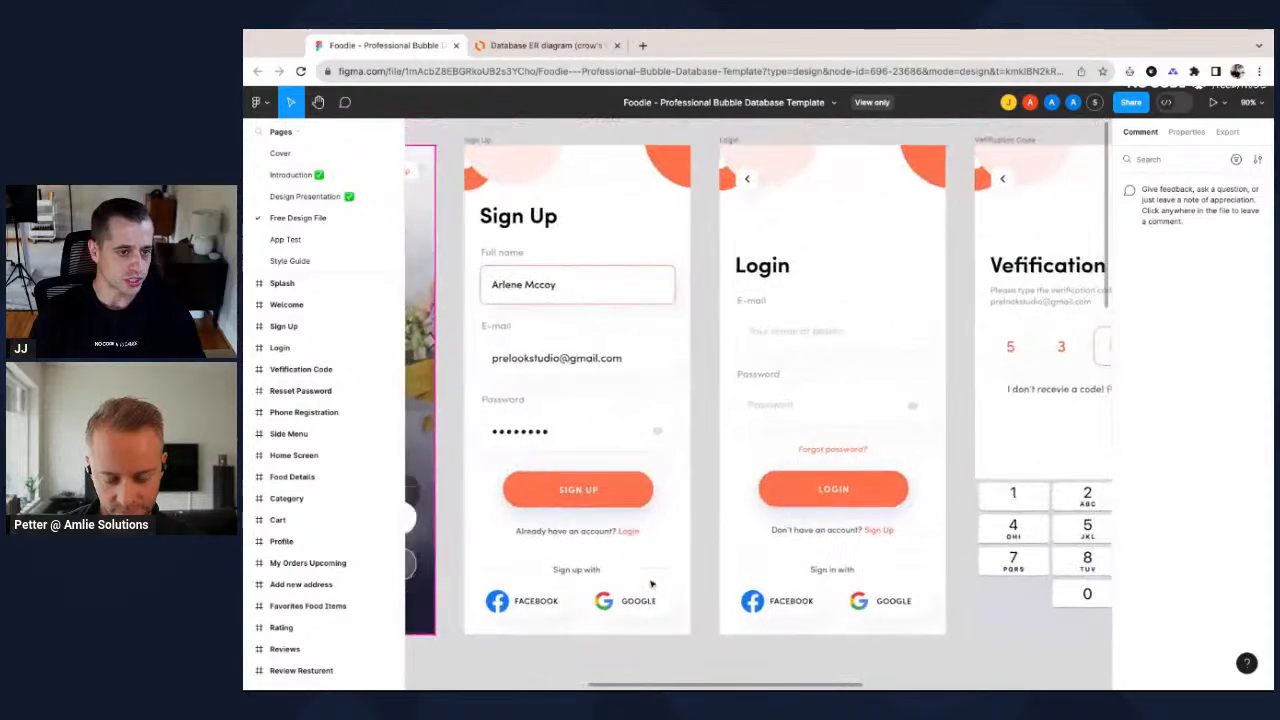
scroll(651, 584, right, 5)
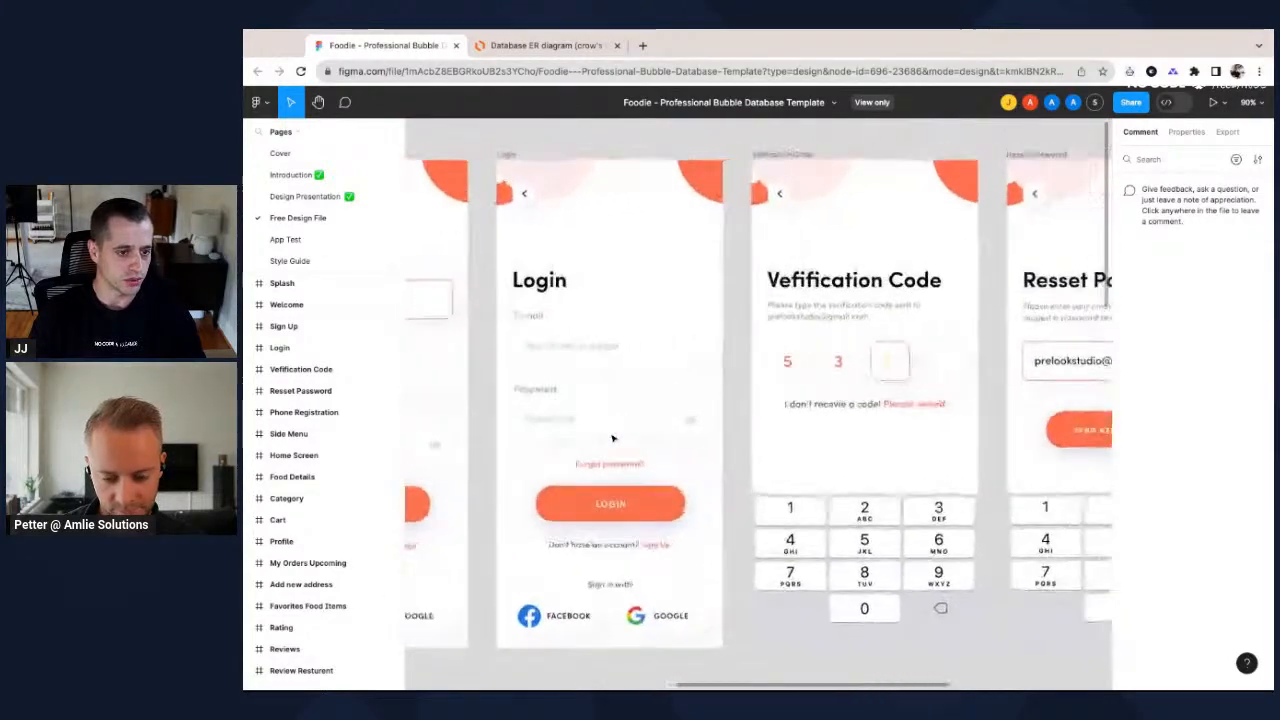
scroll(613, 438, right, 10)
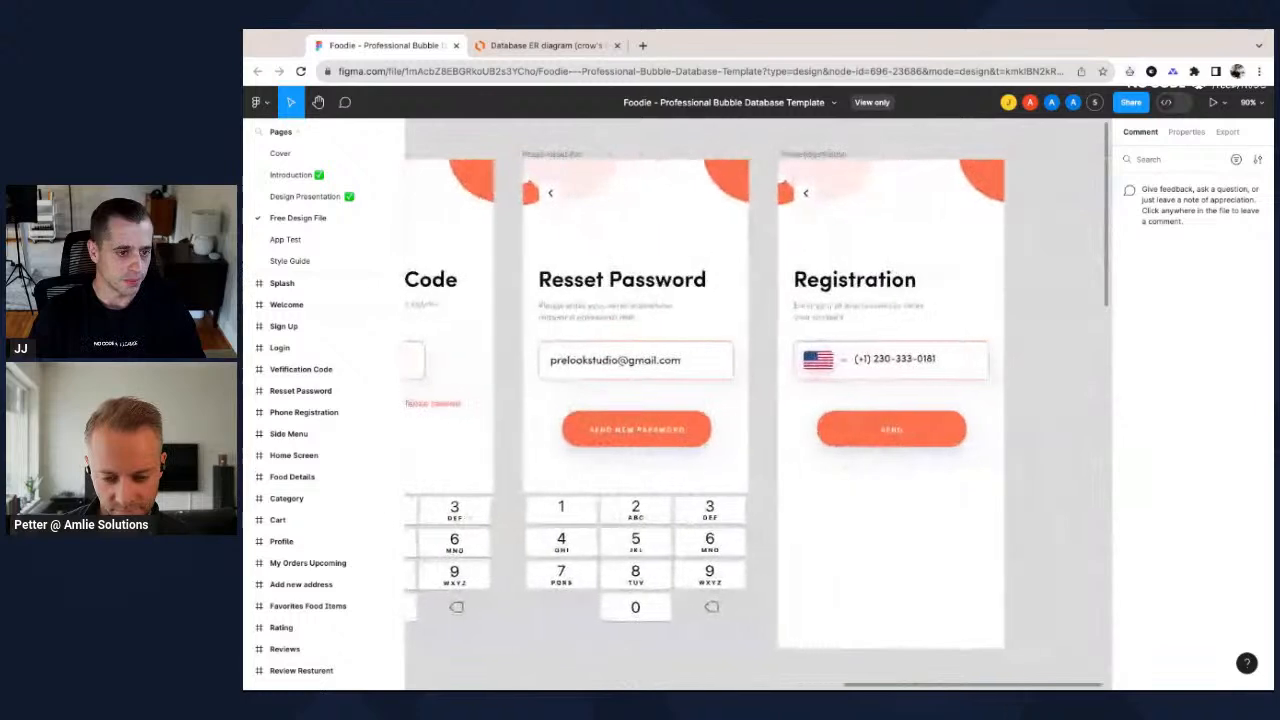
scroll(761, 371, right, 2)
scroll(761, 371, left, 15)
scroll(761, 371, left, 3)
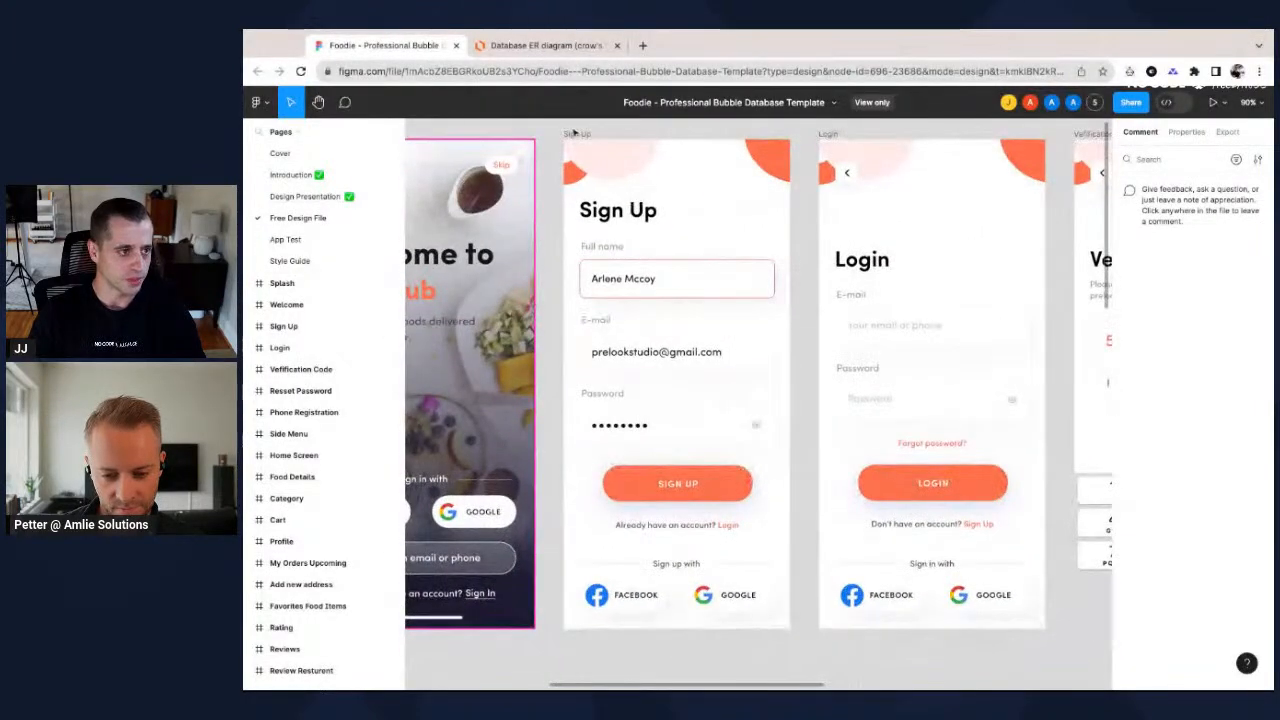
Switch to the Lucidchart ER diagram and name the User entity's first three fields Full name, Phone and Email.
click(526, 50)
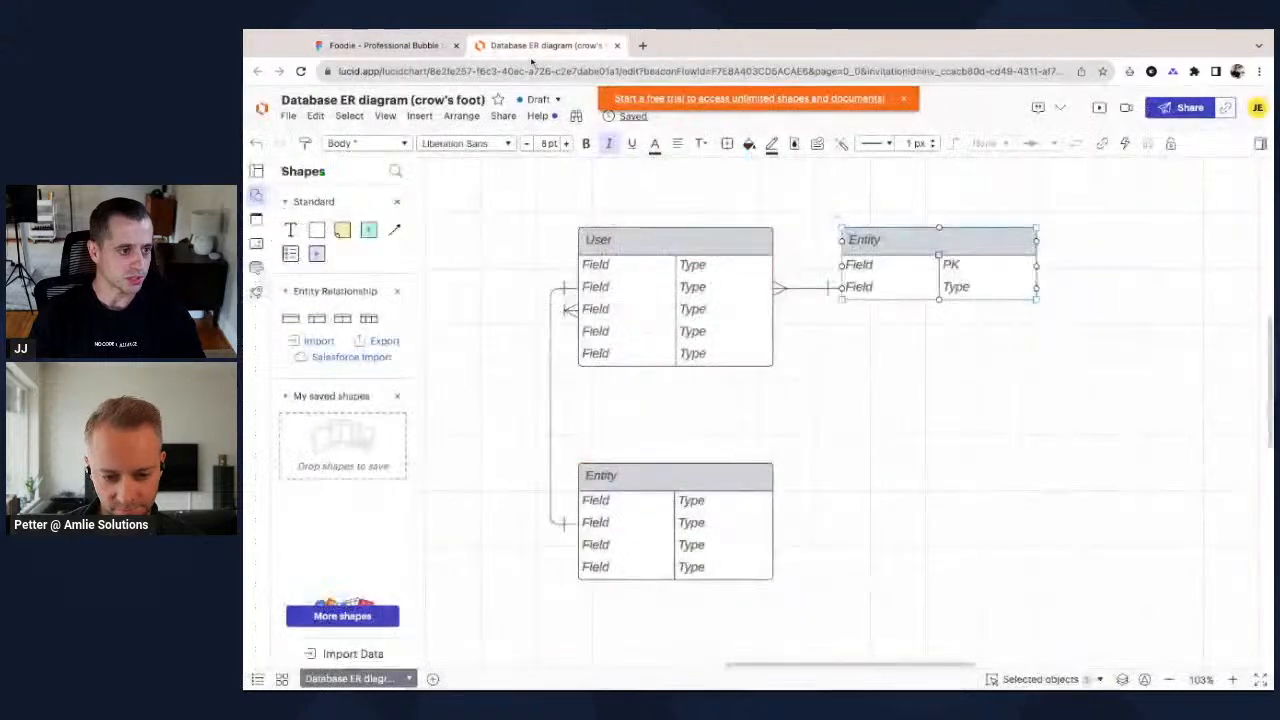
double_click(597, 266)
text(Full name)
double_click(601, 288)
text(Email)
key(BackSpace)
text(Phone)
double_click(627, 311)
text(E)
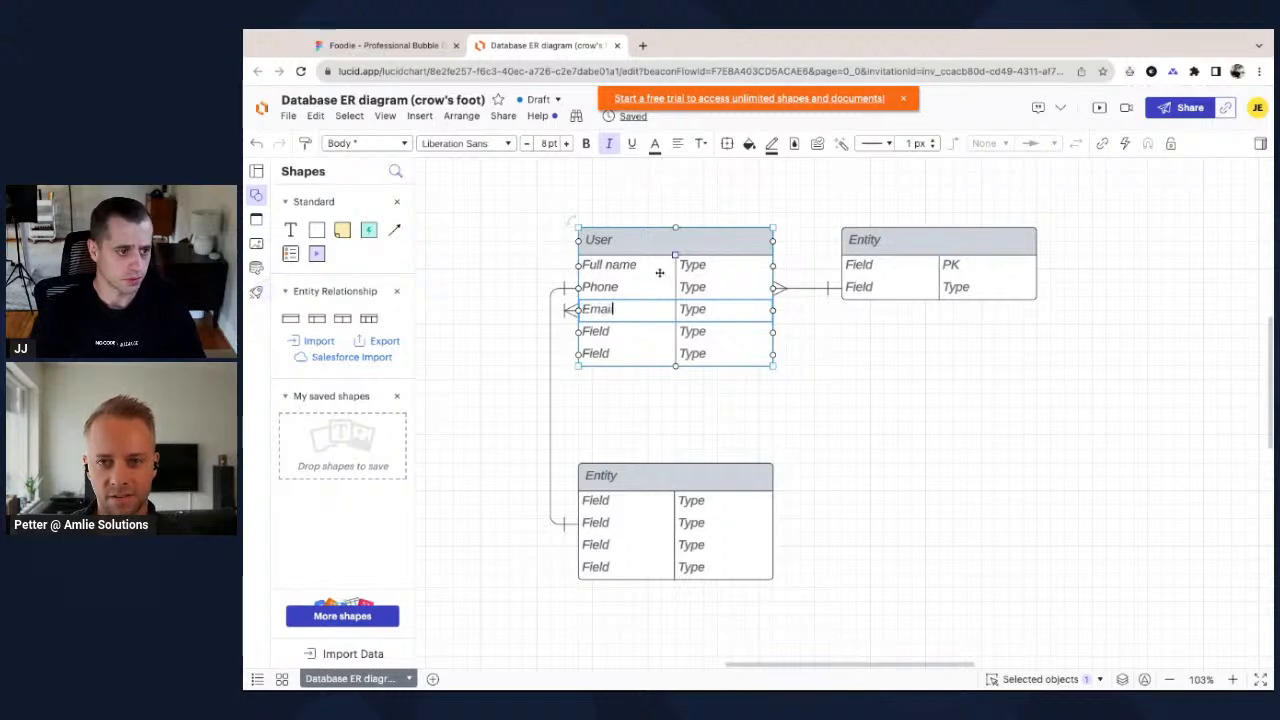
Set the User entity's field types to Text for Full name, Number for Phone and Text for Email.
double_click(713, 263)
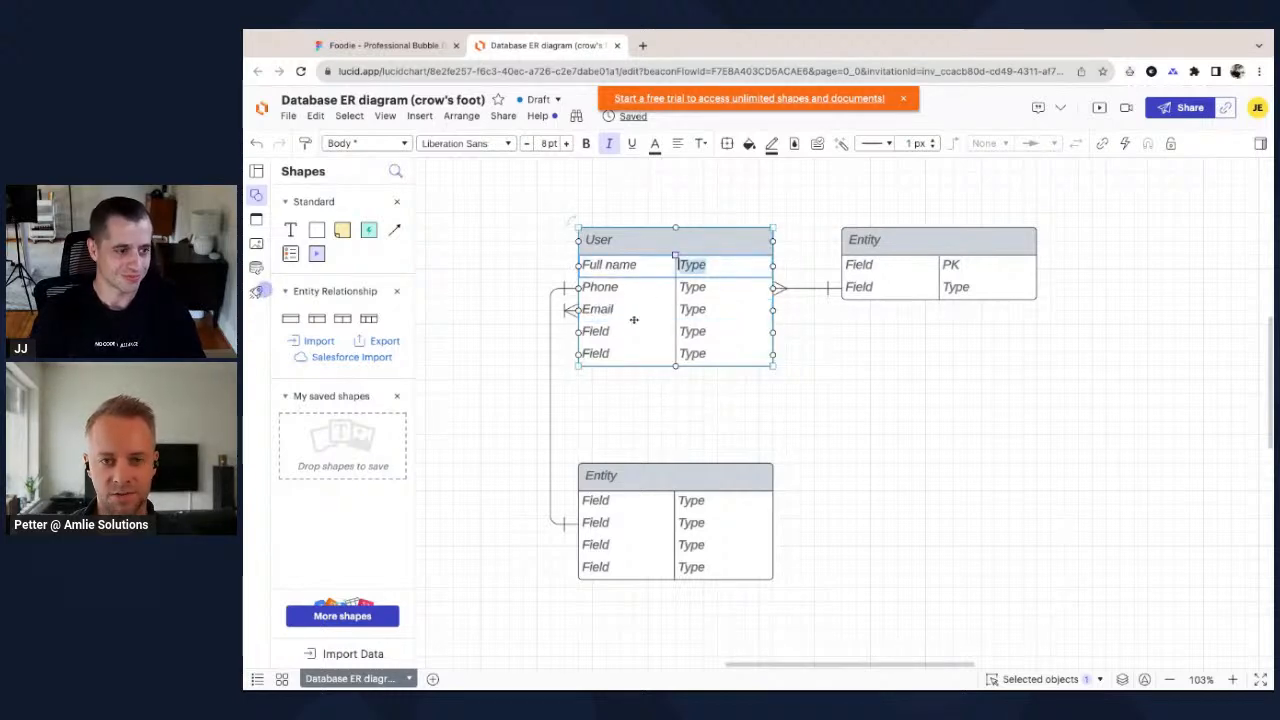
text(Text)
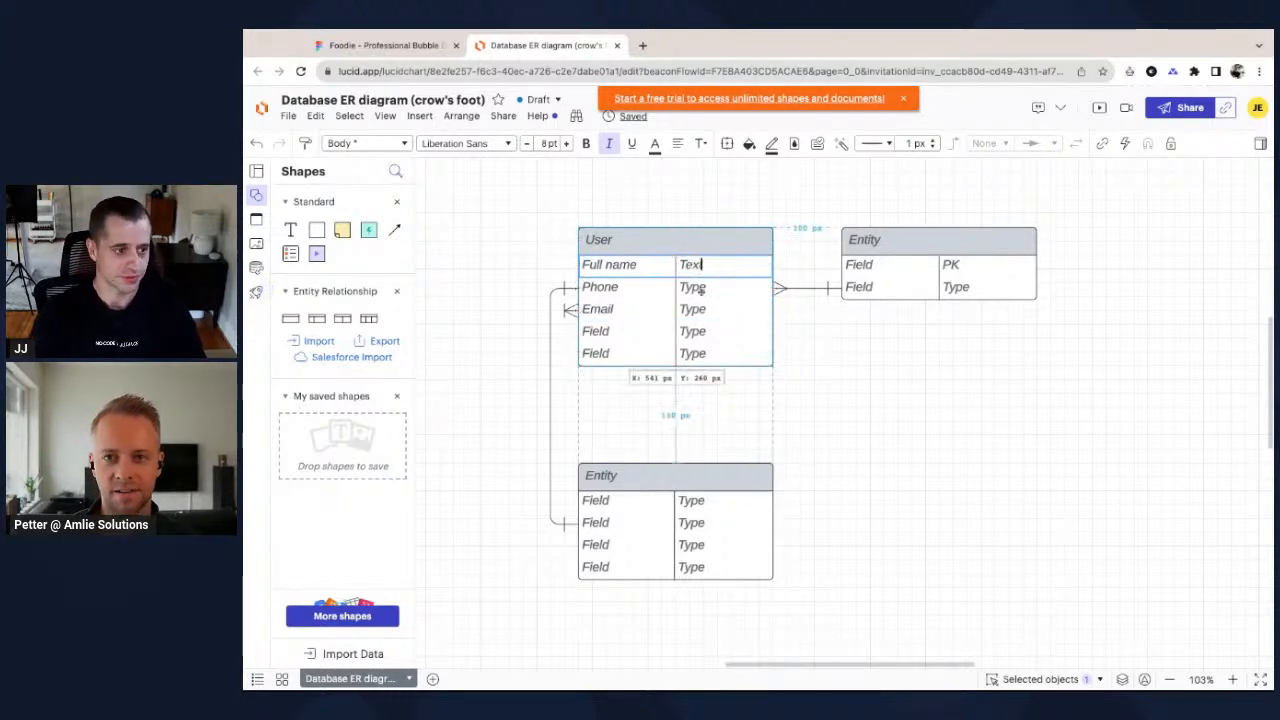
double_click(701, 289)
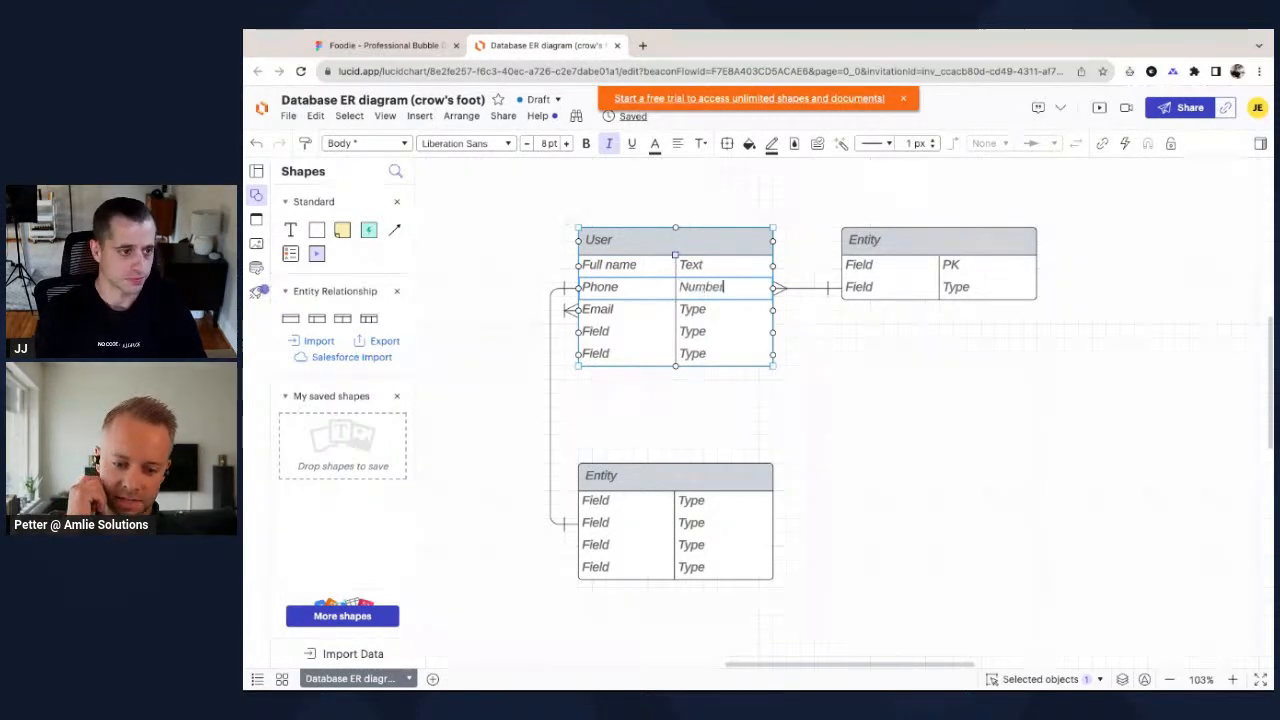
double_click(717, 307)
text(Text)
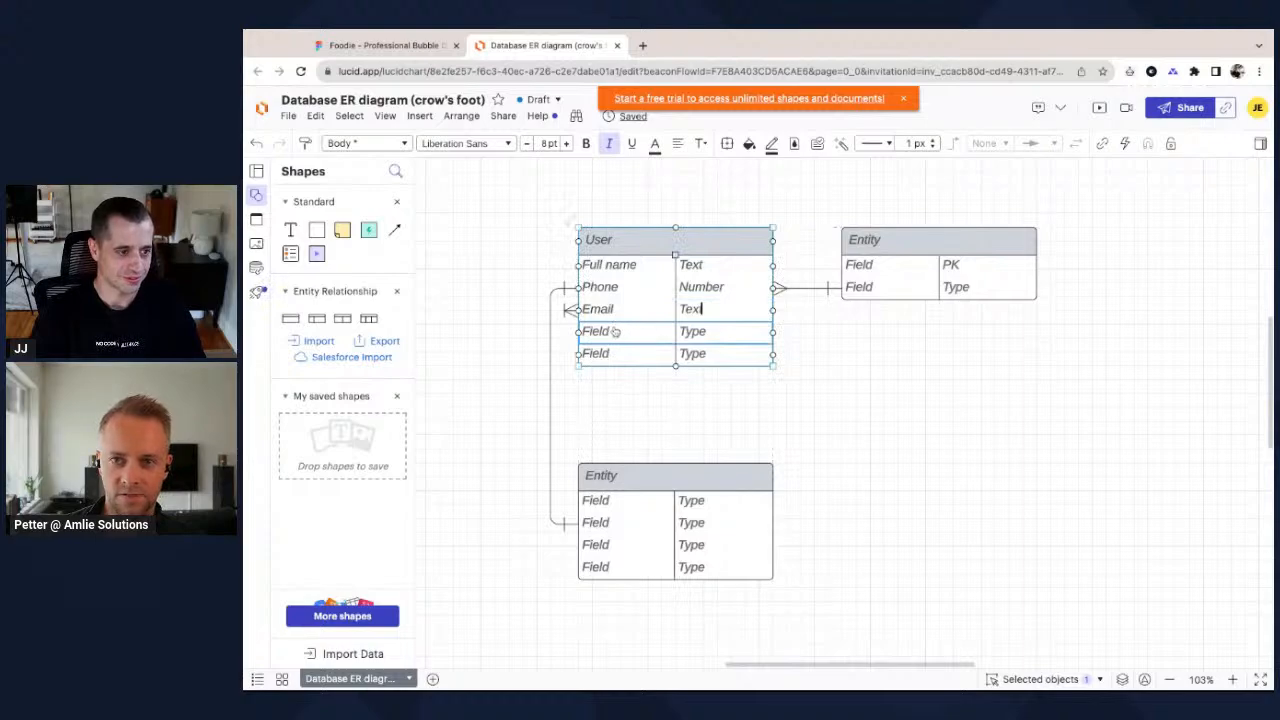
Recheck the splash, welcome and sign-up screens in the Figma design, and return to the Lucidchart diagram.
click(404, 50)
scroll(581, 293, down, 1)
scroll(581, 293, down, 5)
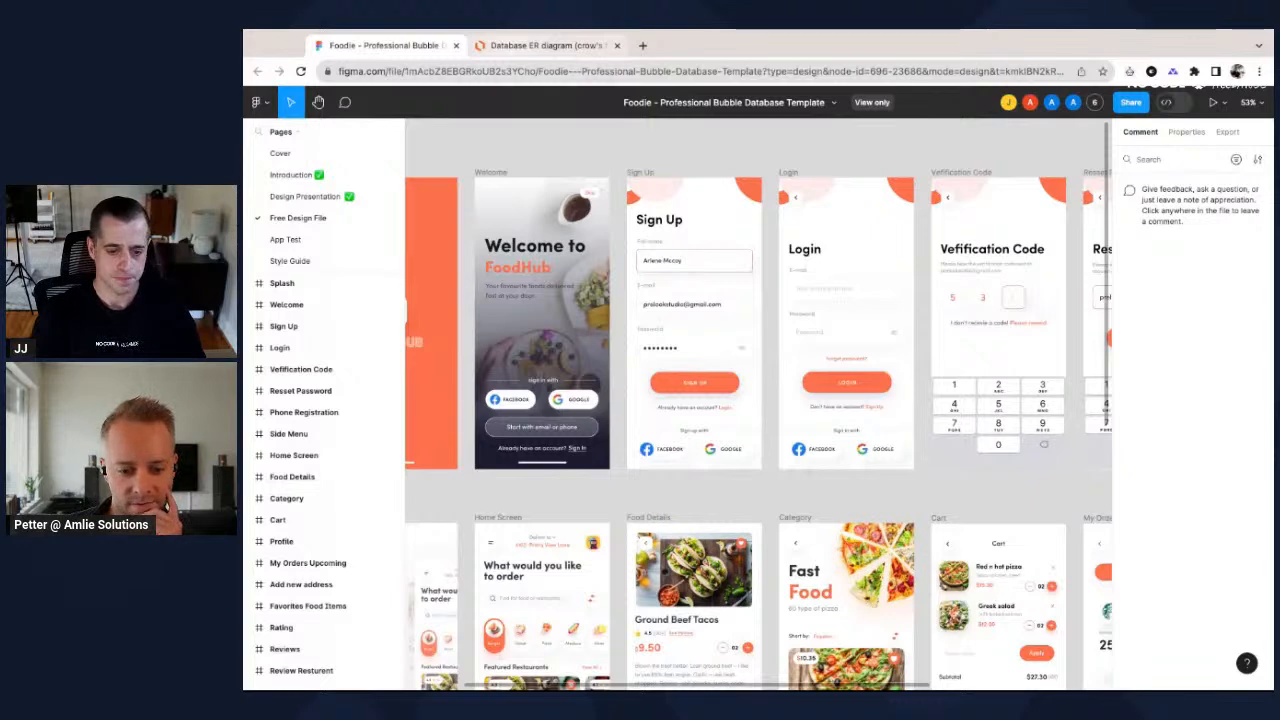
scroll(585, 318, left, 5)
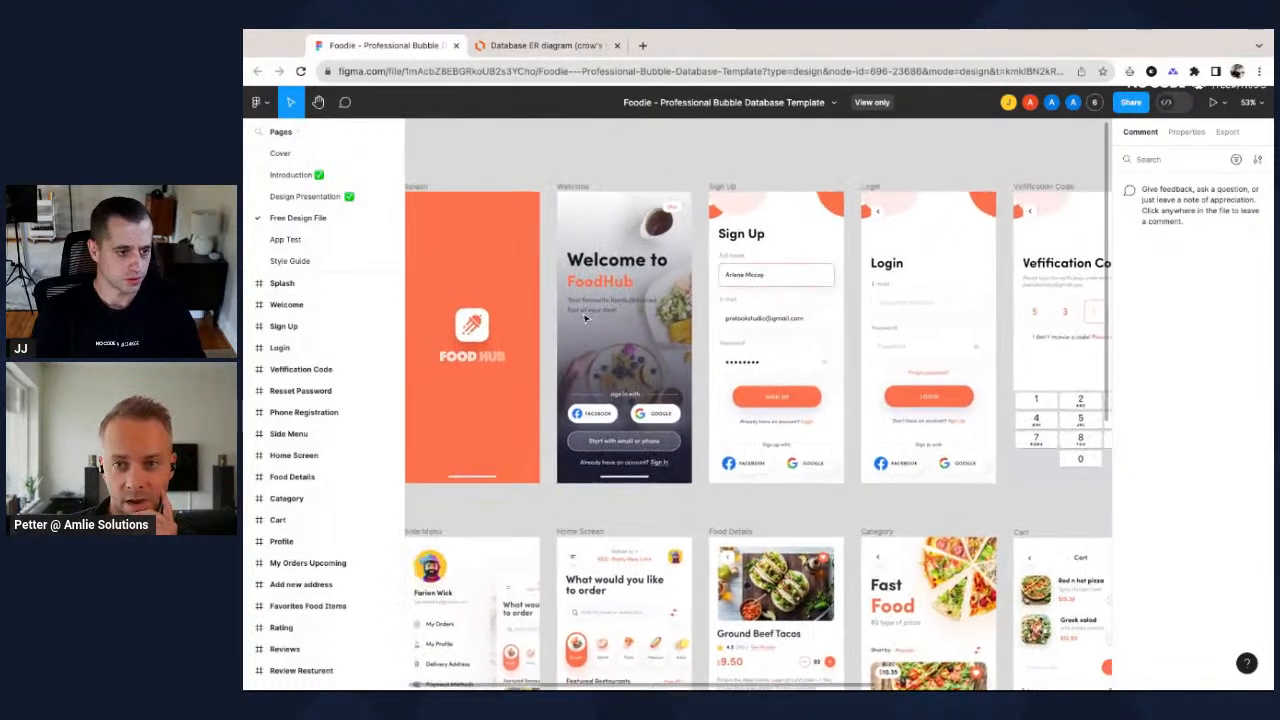
scroll(585, 318, right, 2)
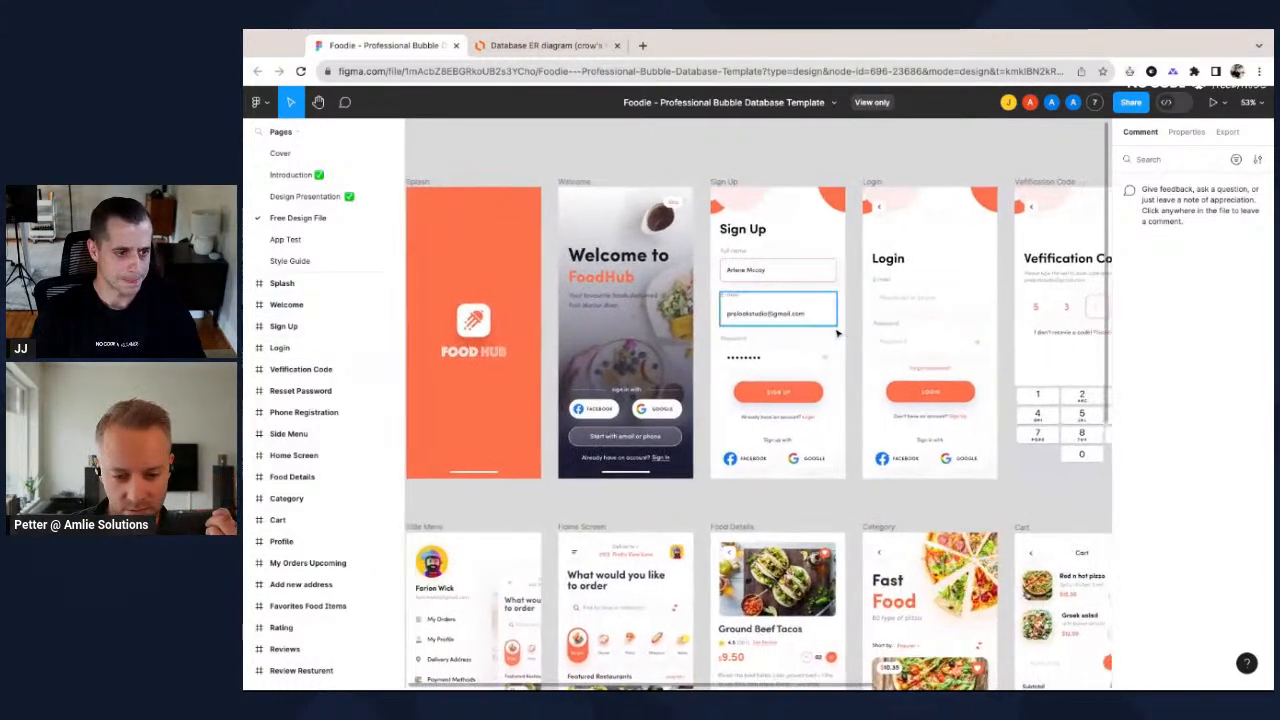
click(540, 45)
Title the two-row entity beside User "OS User Roles".
click(878, 240)
double_click(878, 240)
text(OS U)
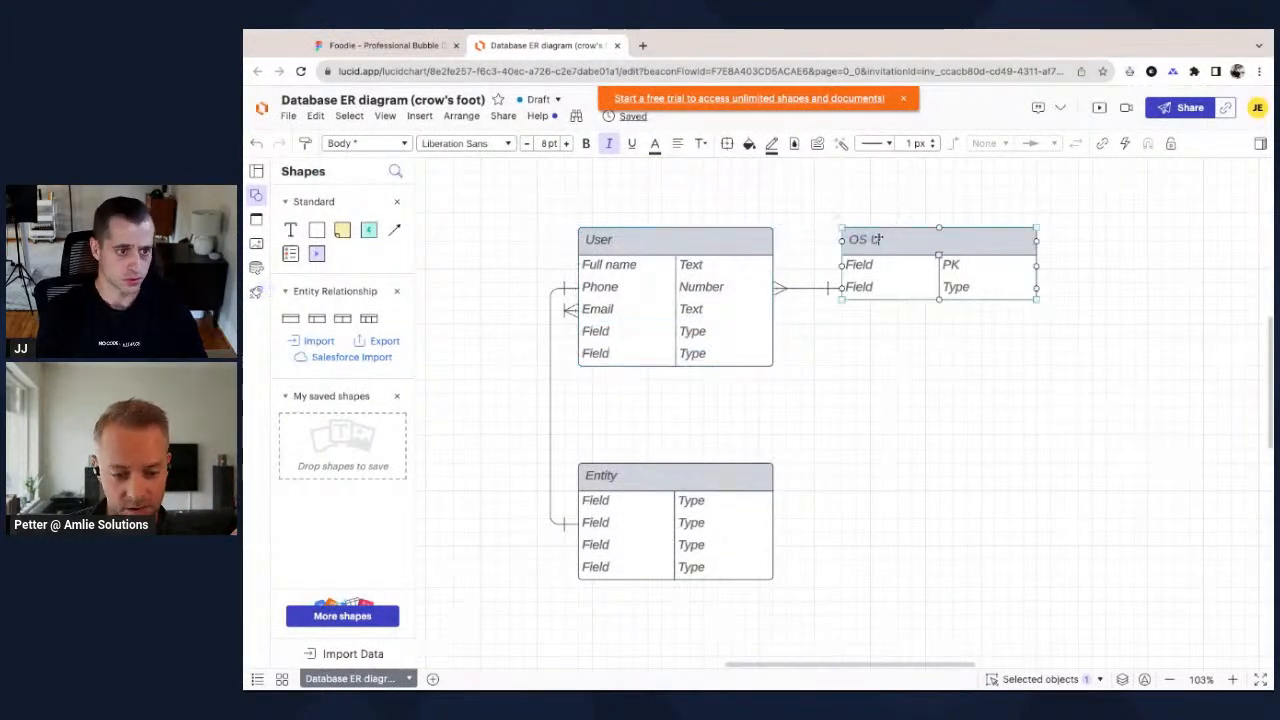
text(ser Roles)
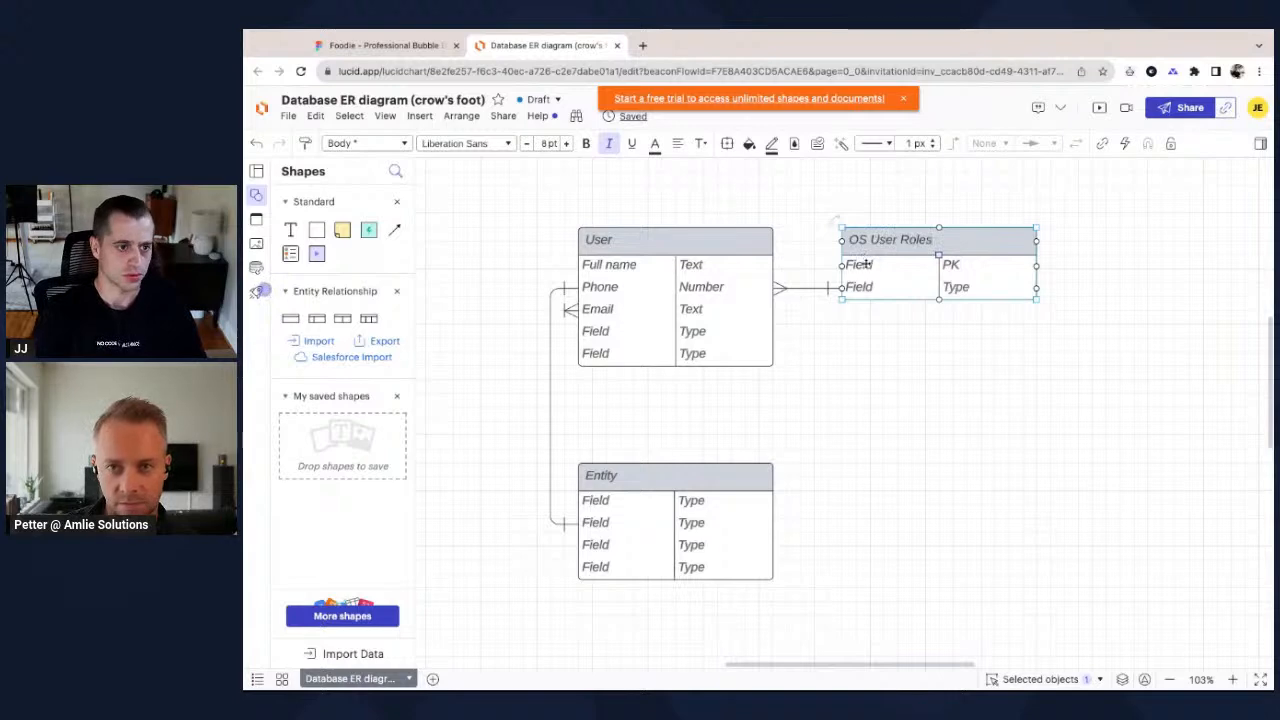
Fill the first row of the entity beside User with the field name Attributes and the value Admin.
double_click(858, 264)
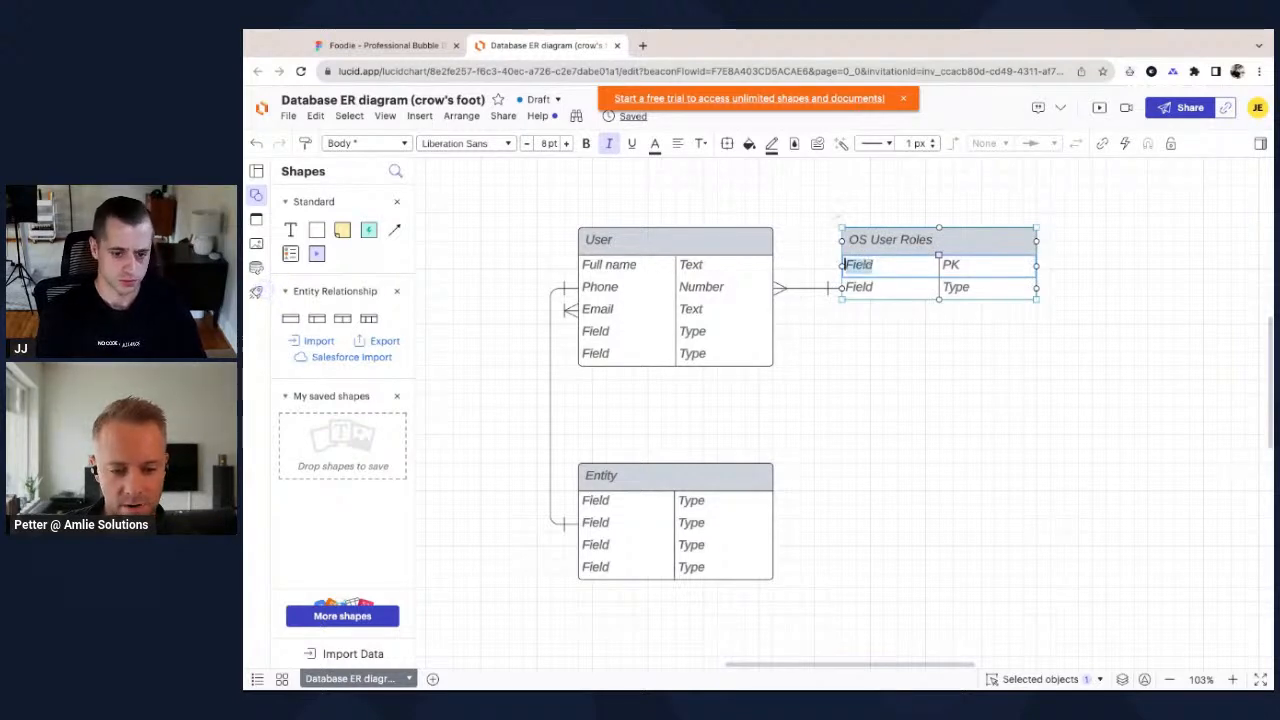
key(BackSpace)
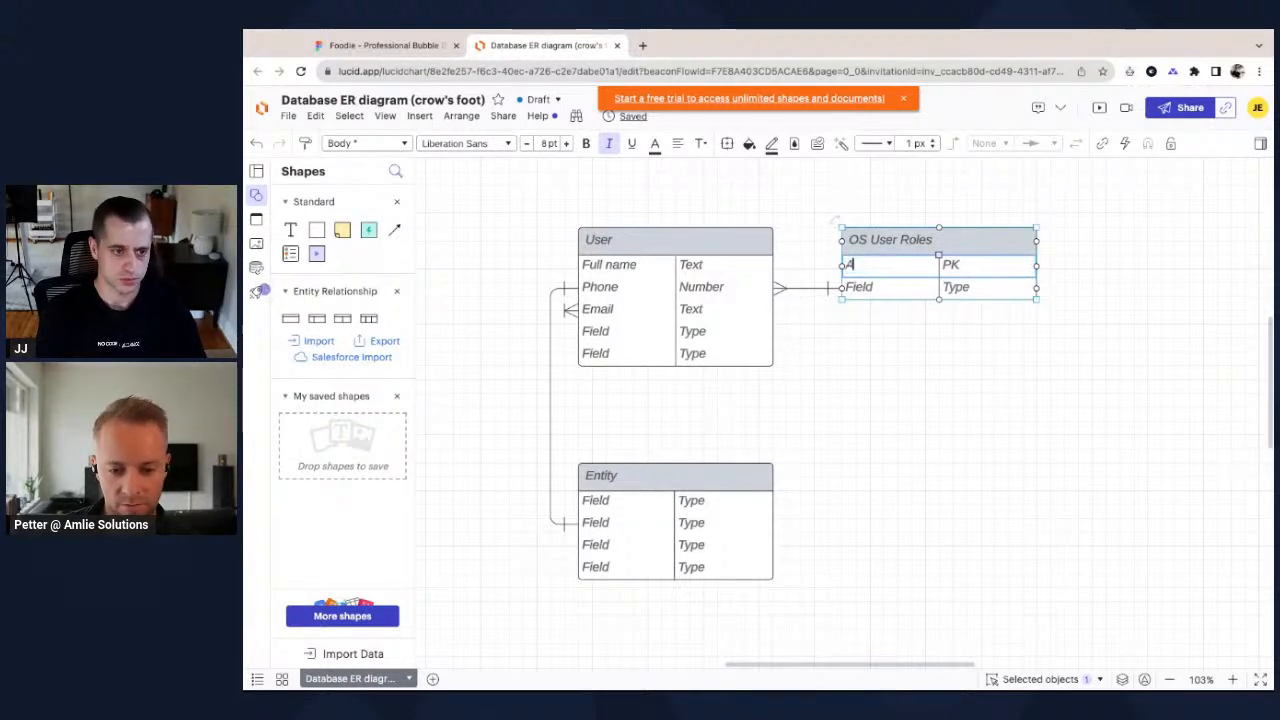
key(BackSpace)
key(BackSpace)
key(BackSpace)
text(Attributes)
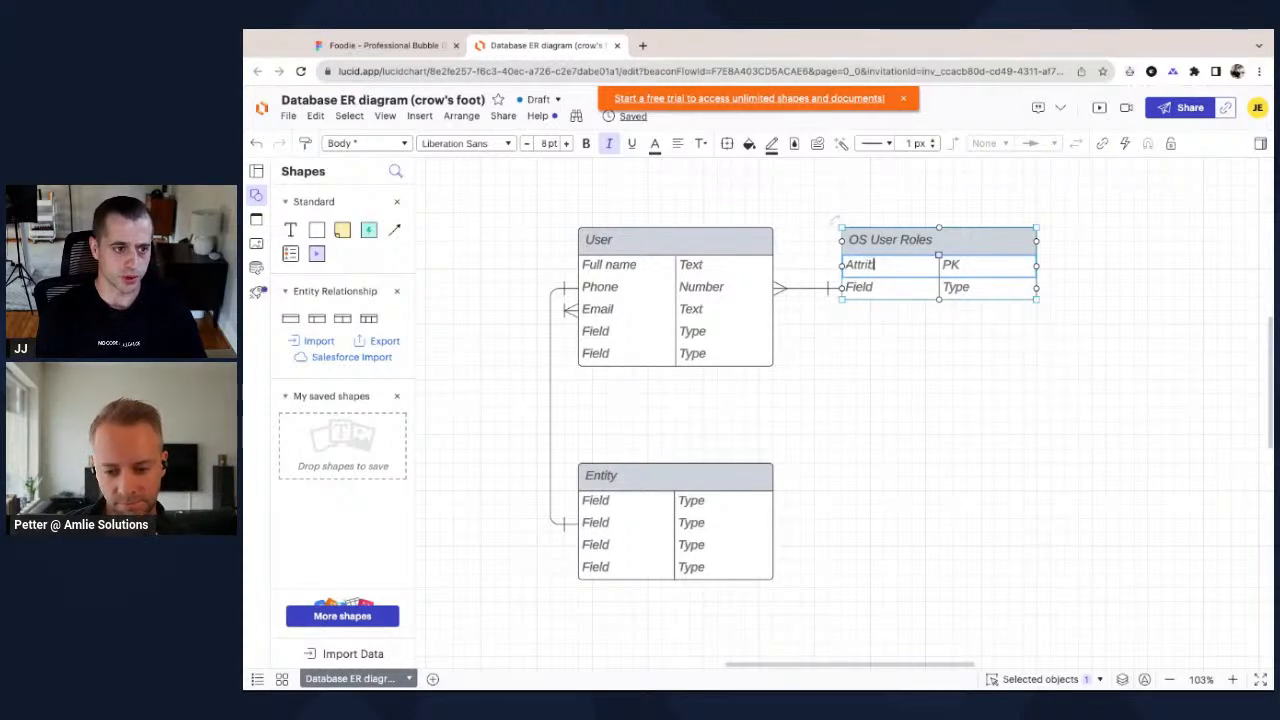
double_click(976, 266)
text(Admin)
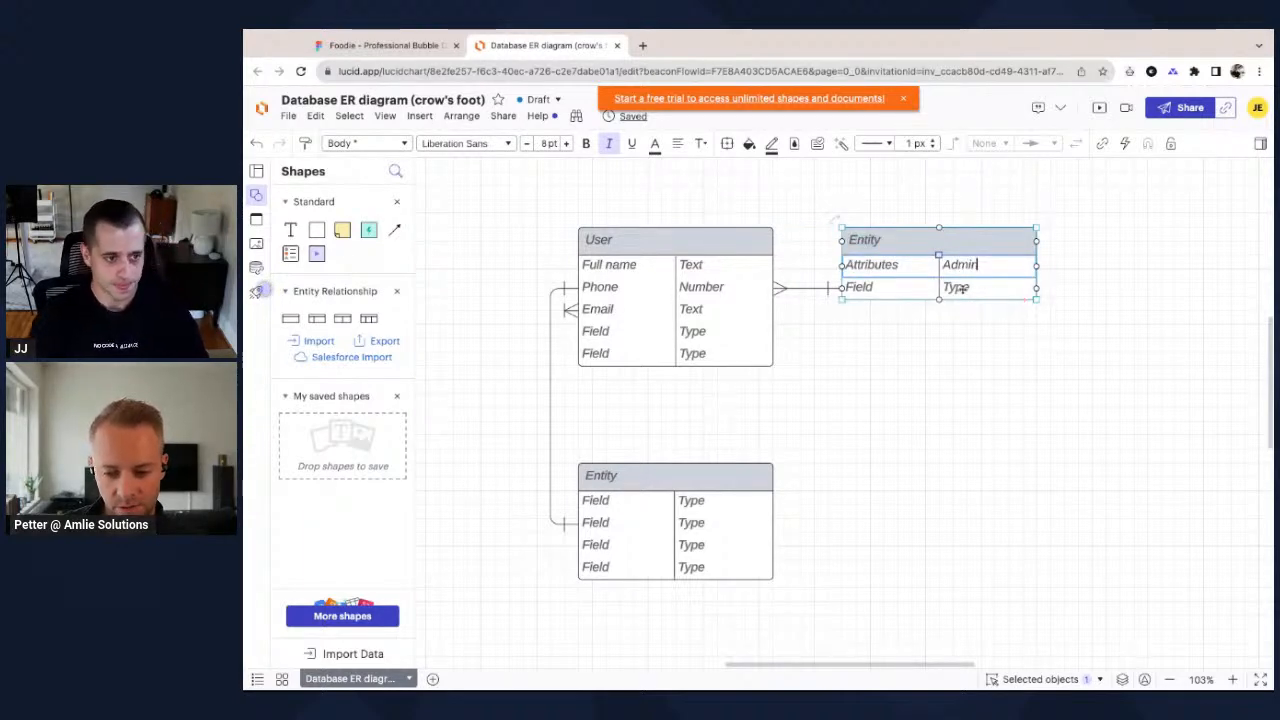
Change the title of the entity containing the Attributes row to "OS User-role".
double_click(864, 240)
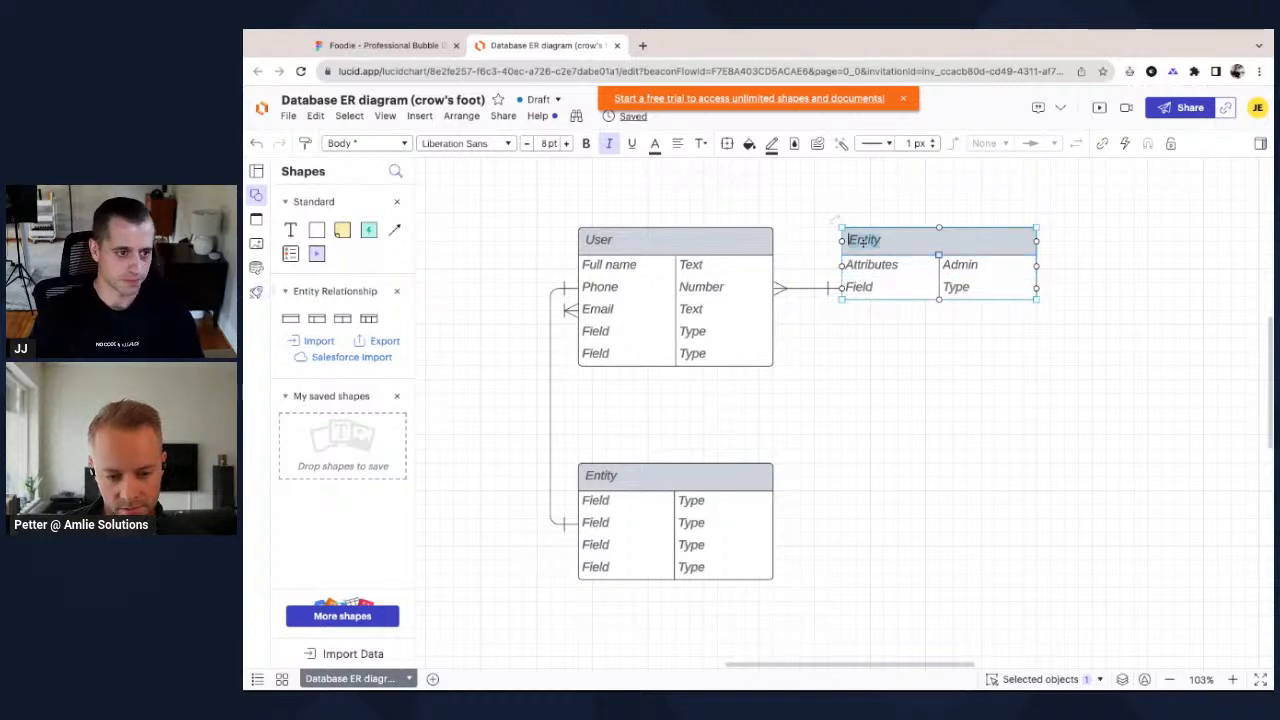
key(Home)
text(OS)
key(Delete)
key(Delete)
key(Delete)
key(Delete)
key(Delete)
text(Uerse)
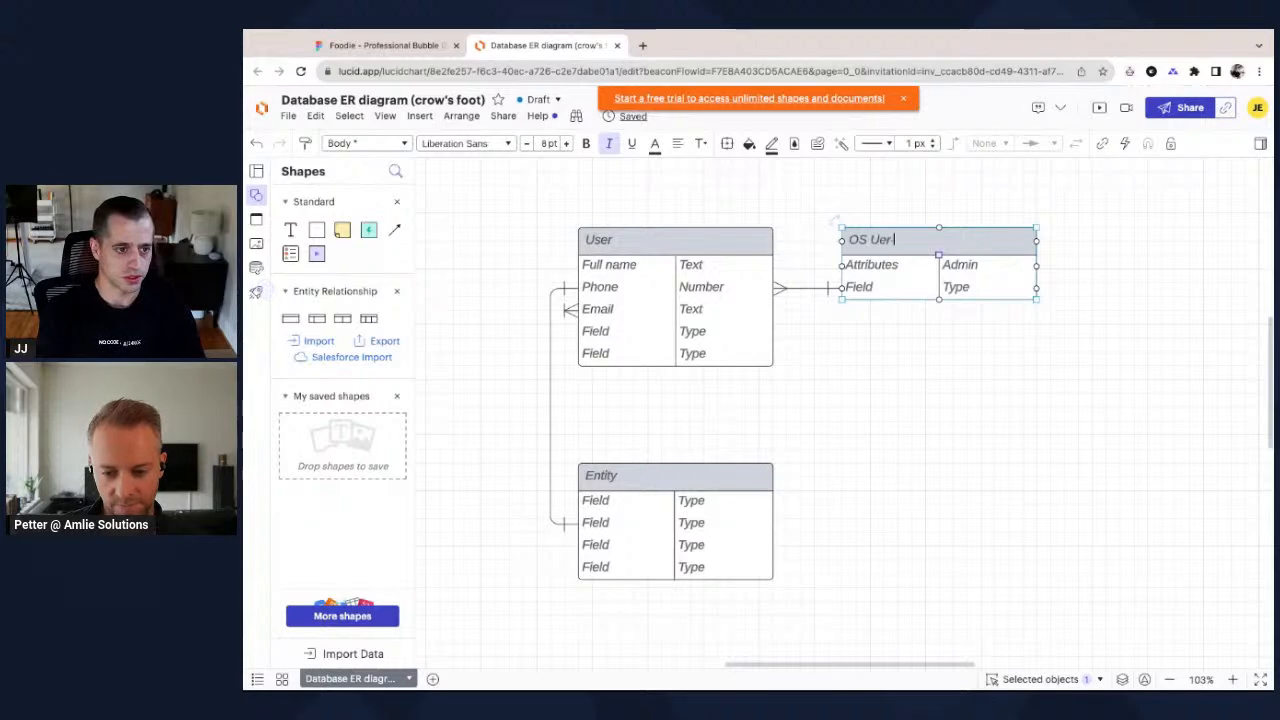
key(BackSpace)
key(BackSpace)
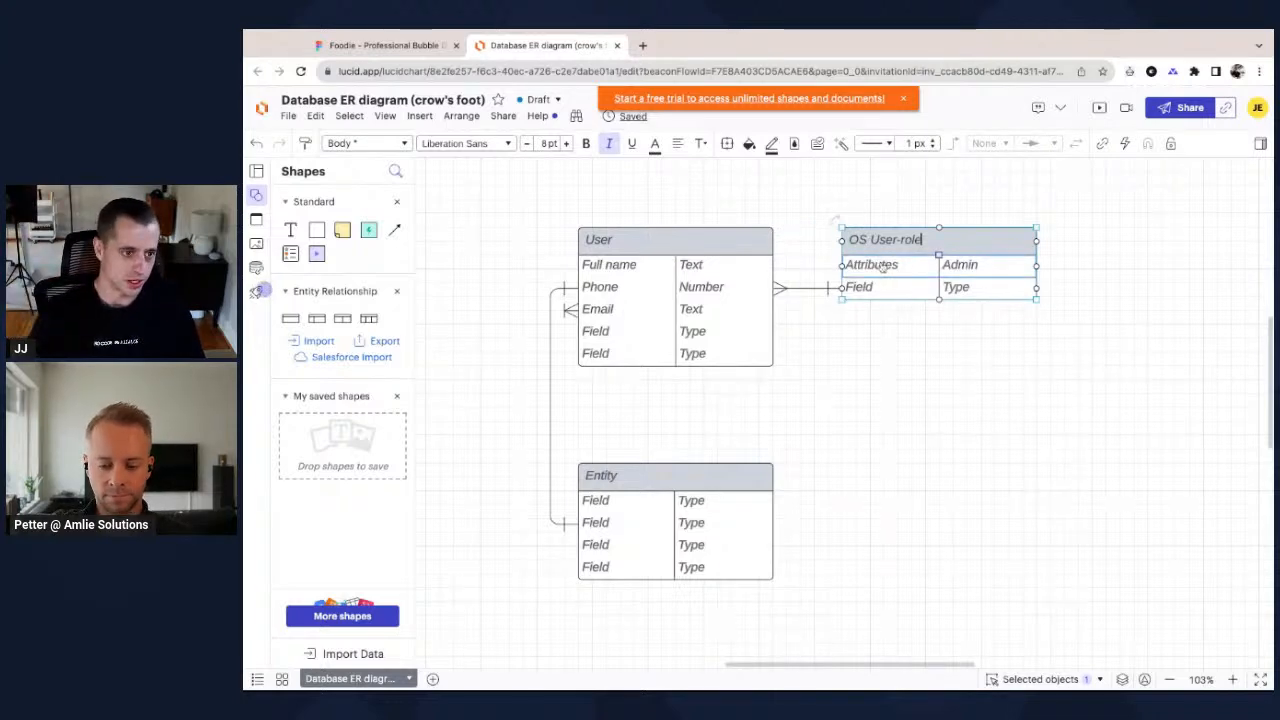
Replace the type in the second row of the OS User-role entity with "Delivery driver".
double_click(980, 286)
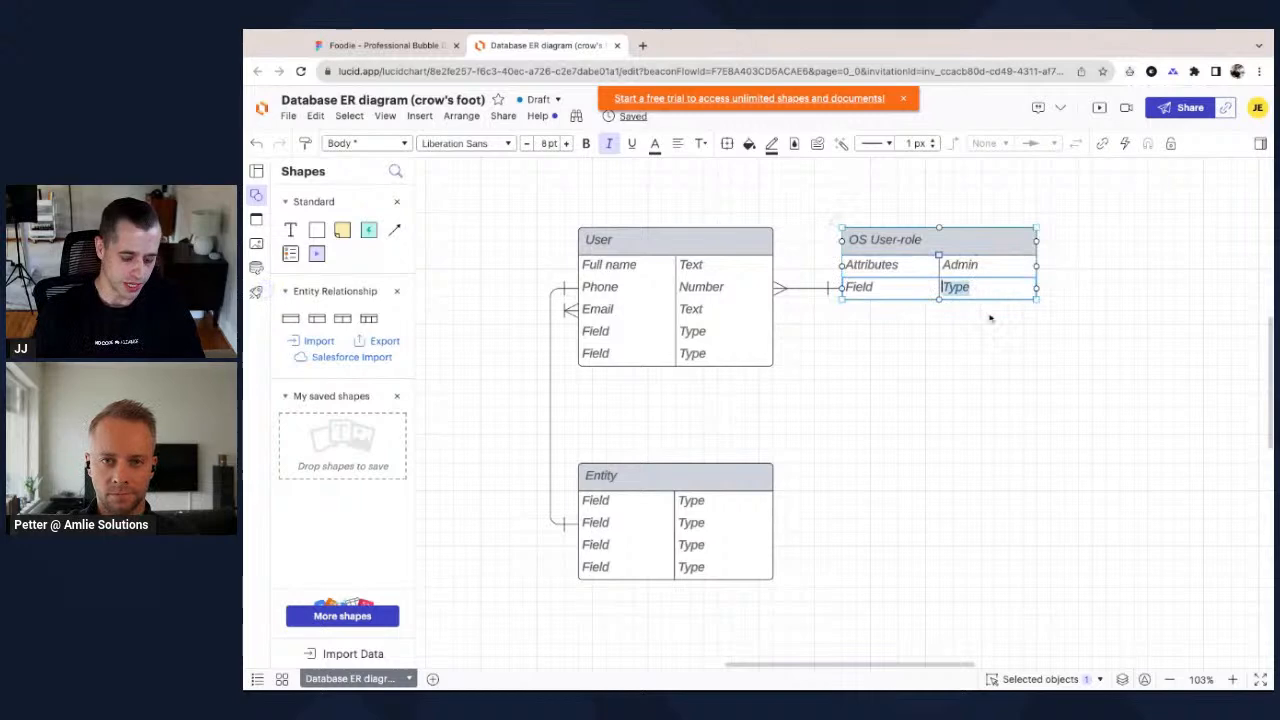
text(Deliver)
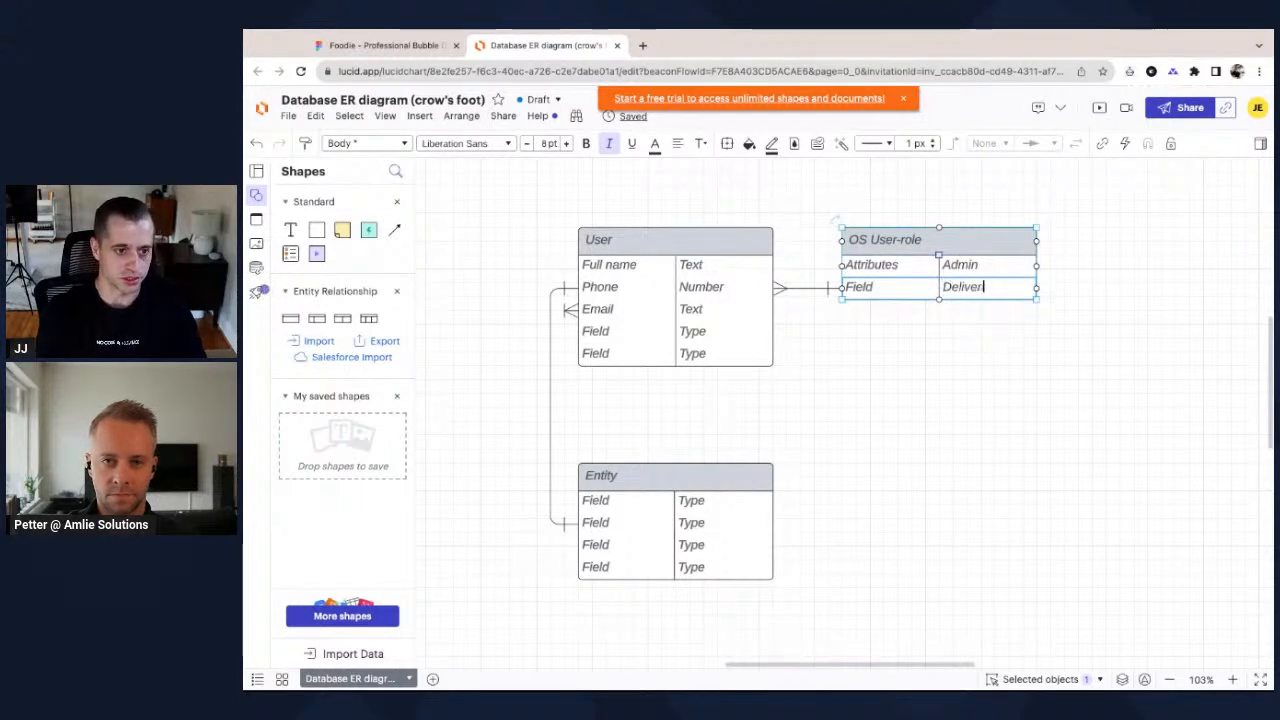
text(y driver)
Insert a row below Delivery driver in the OS User-role entity and set its type to "Customer".
right_click(963, 290)
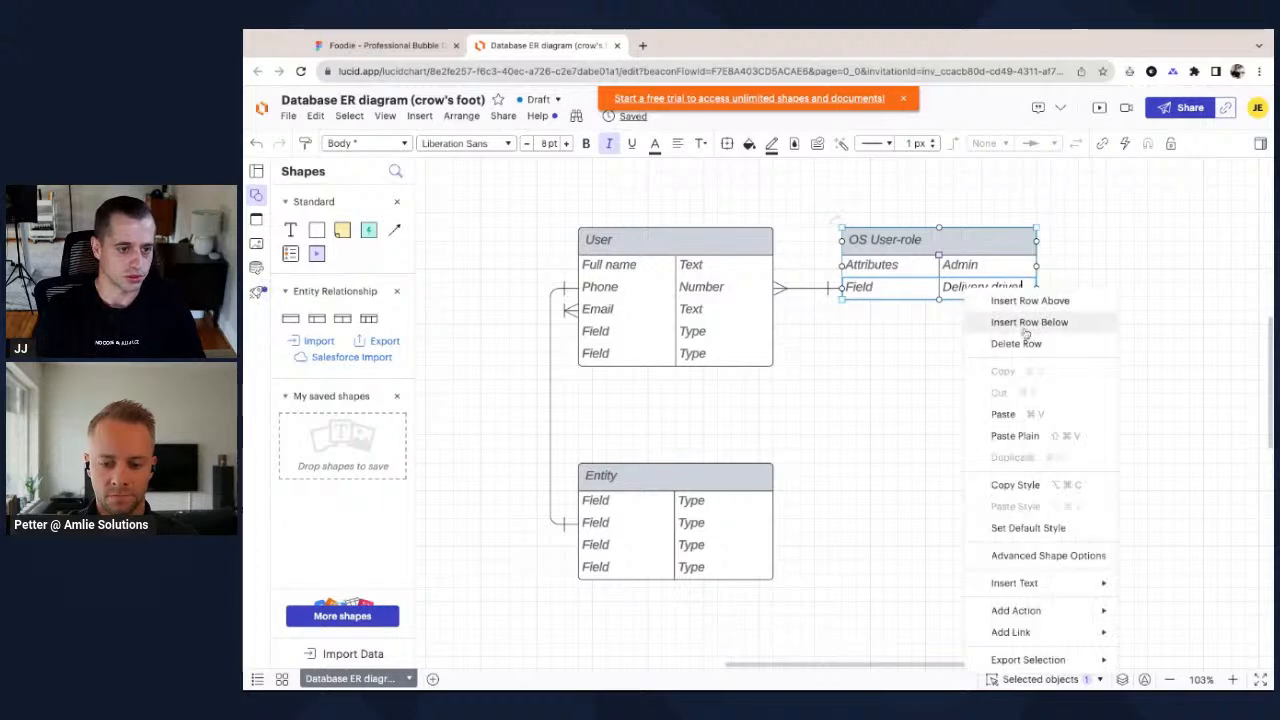
click(1029, 322)
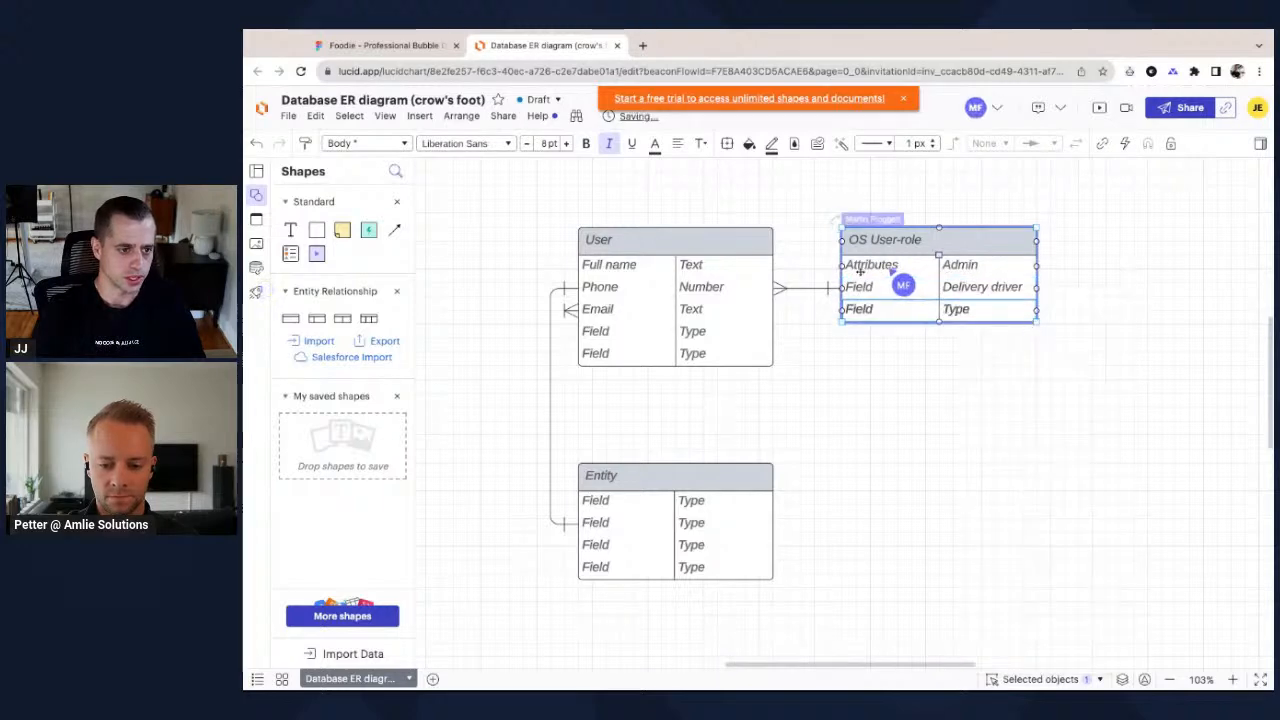
double_click(963, 309)
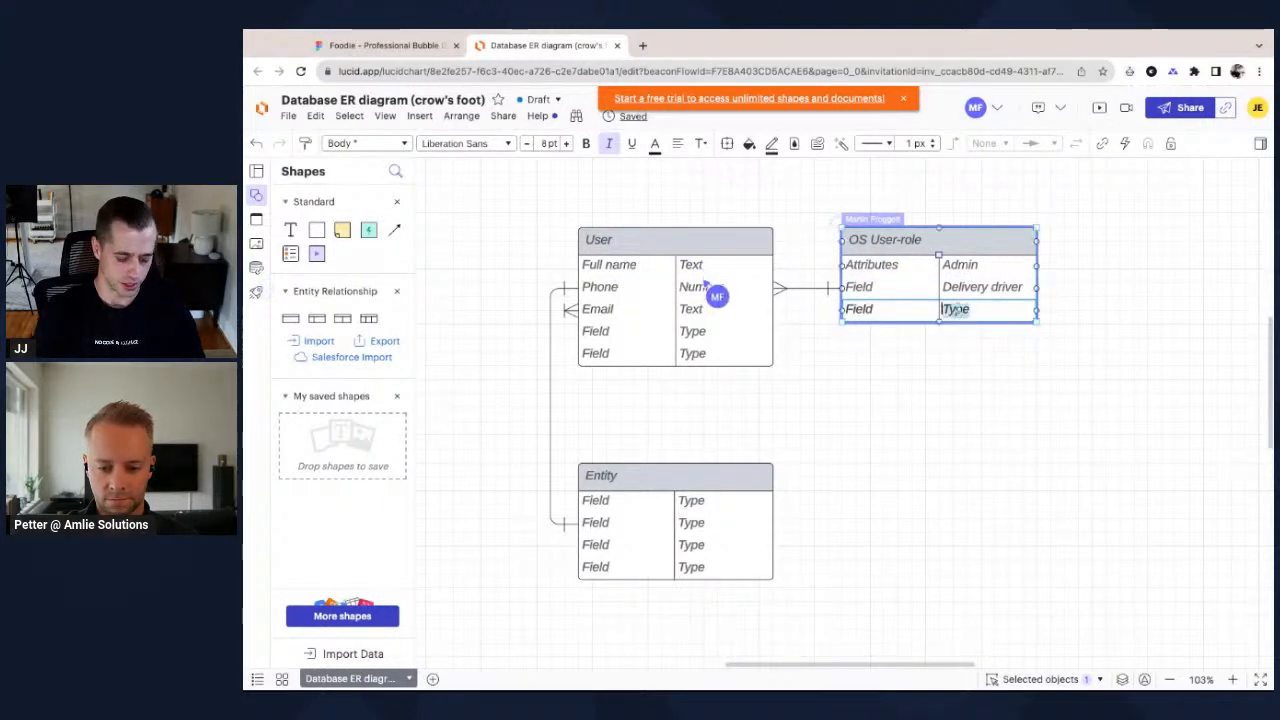
text(Order)
key(BackSpace)
key(BackSpace)
key(BackSpace)
key(BackSpace)
text(Customer)
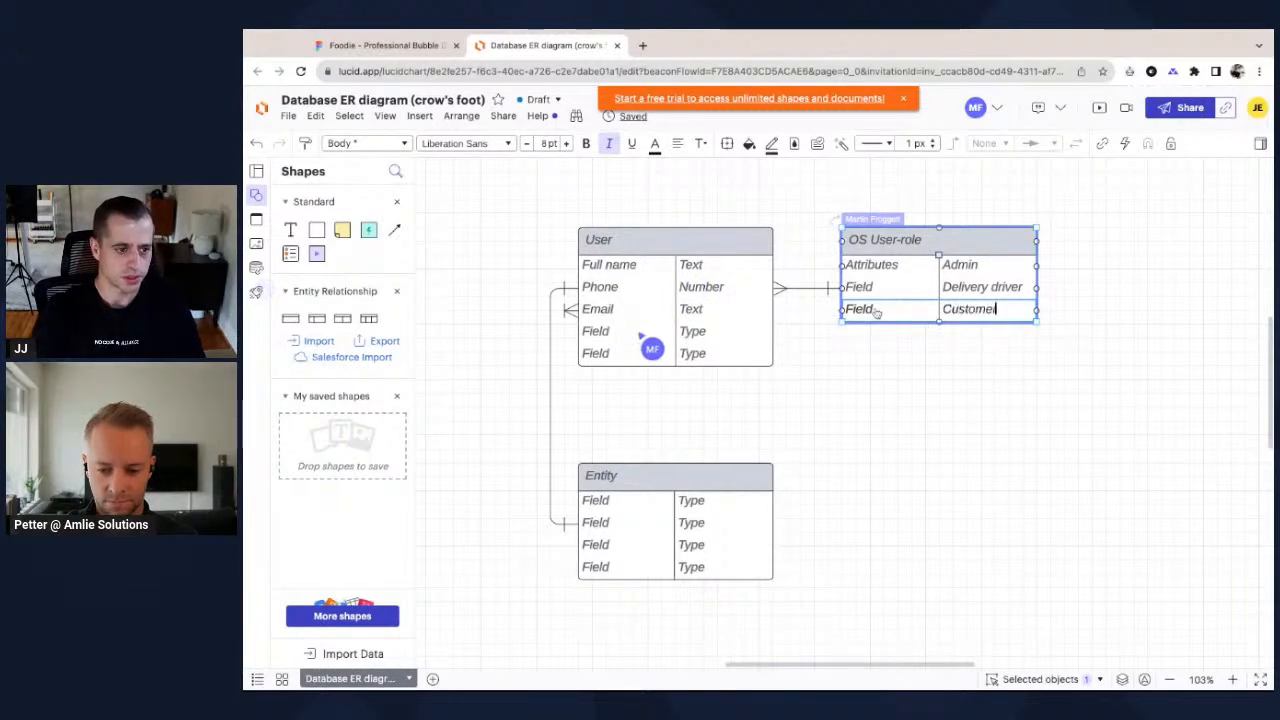
Clear the placeholder field names beside Delivery driver and Customer in the OS User-role entity.
double_click(880, 267)
double_click(870, 287)
key(BackSpace)
double_click(860, 308)
key(BackSpace)
click(1066, 275)
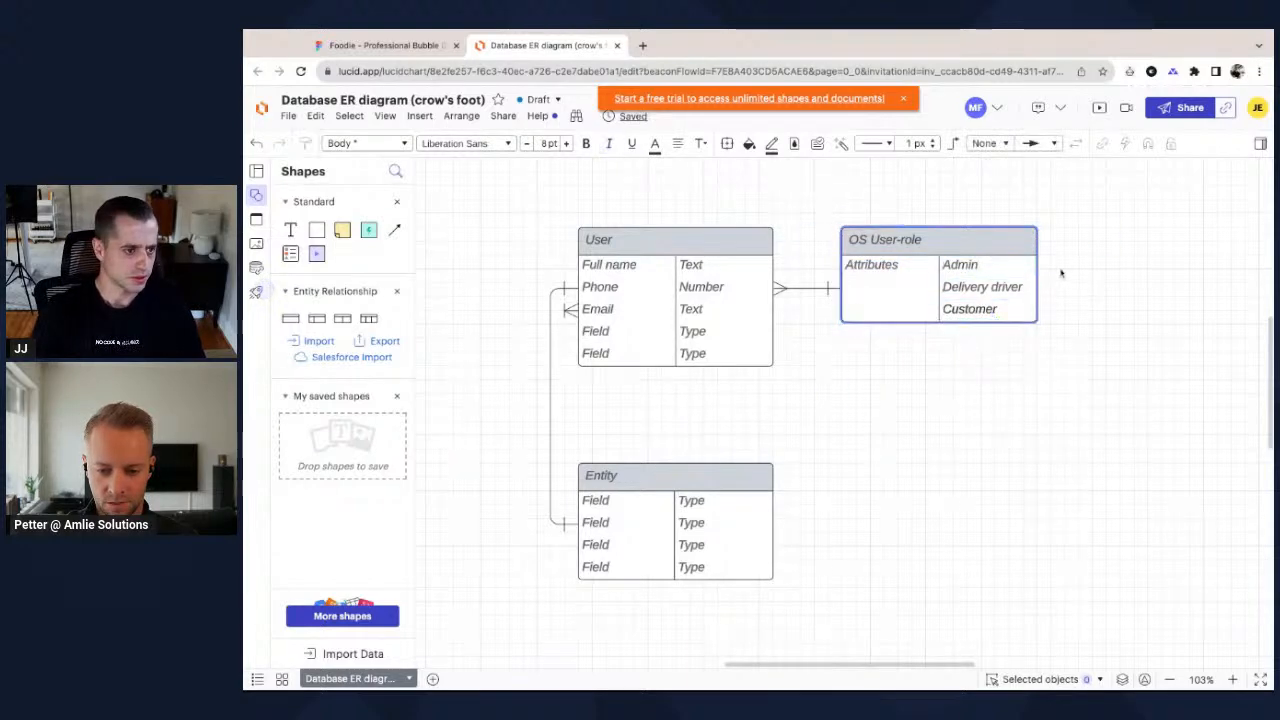
click(978, 238)
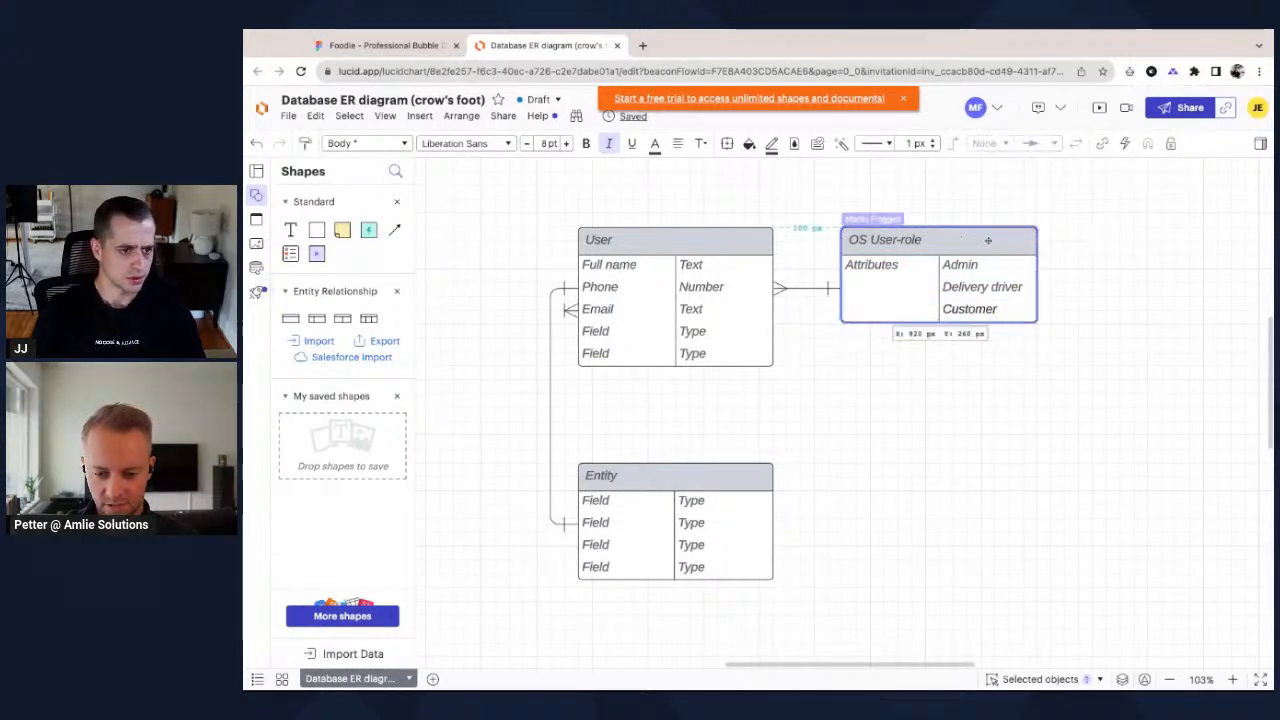
Fill the fourth row of the User entity with the field name OS_UR and the type OS_User_Role.
double_click(597, 337)
text(L)
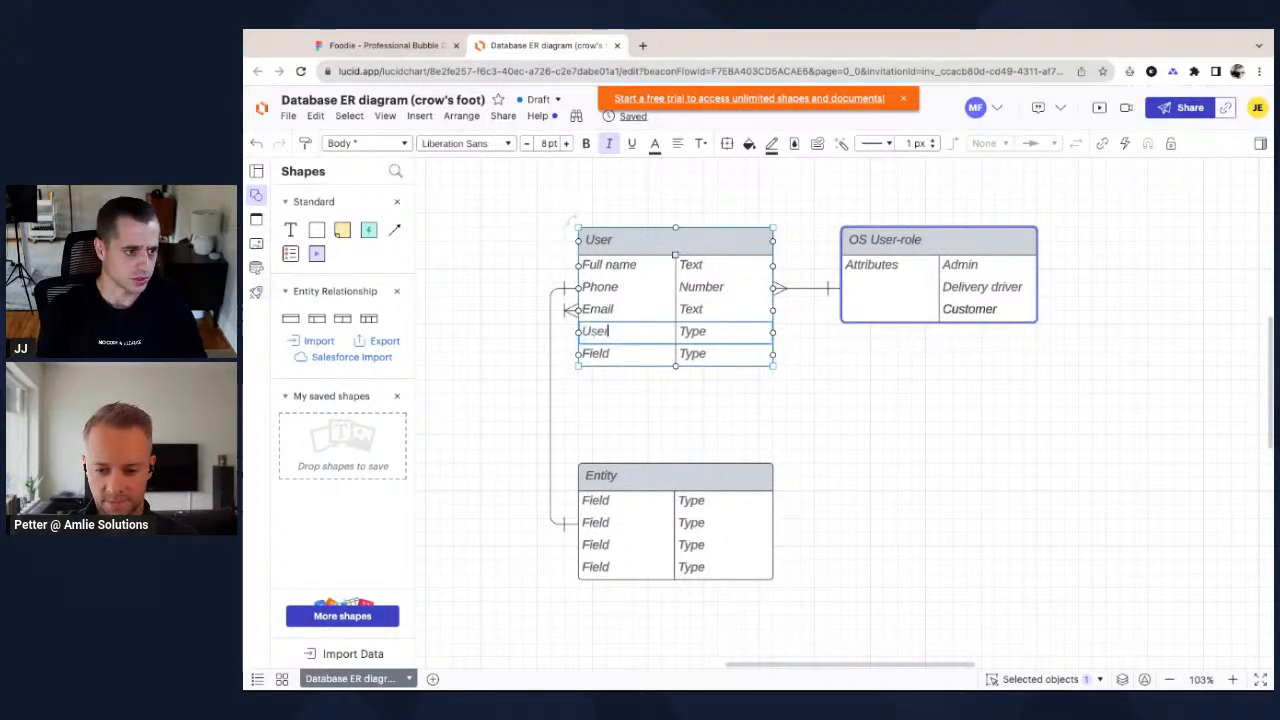
text(S_UR)
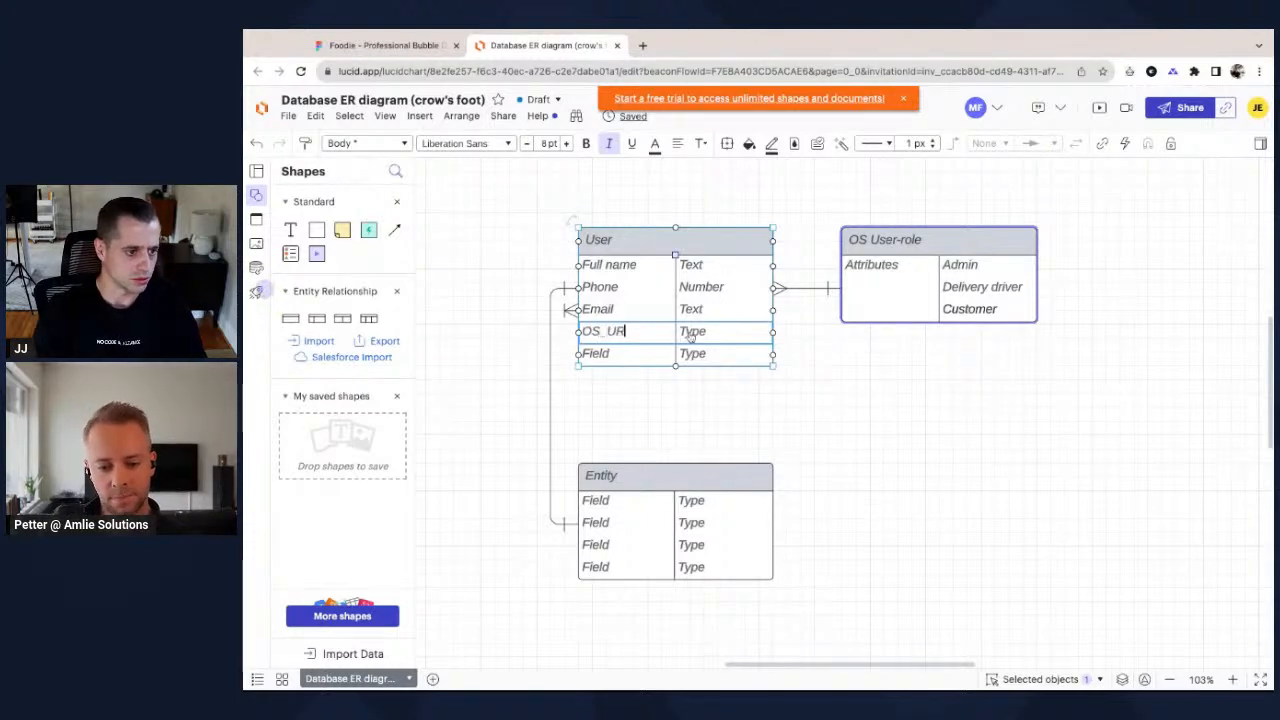
double_click(692, 334)
text(OS_User)
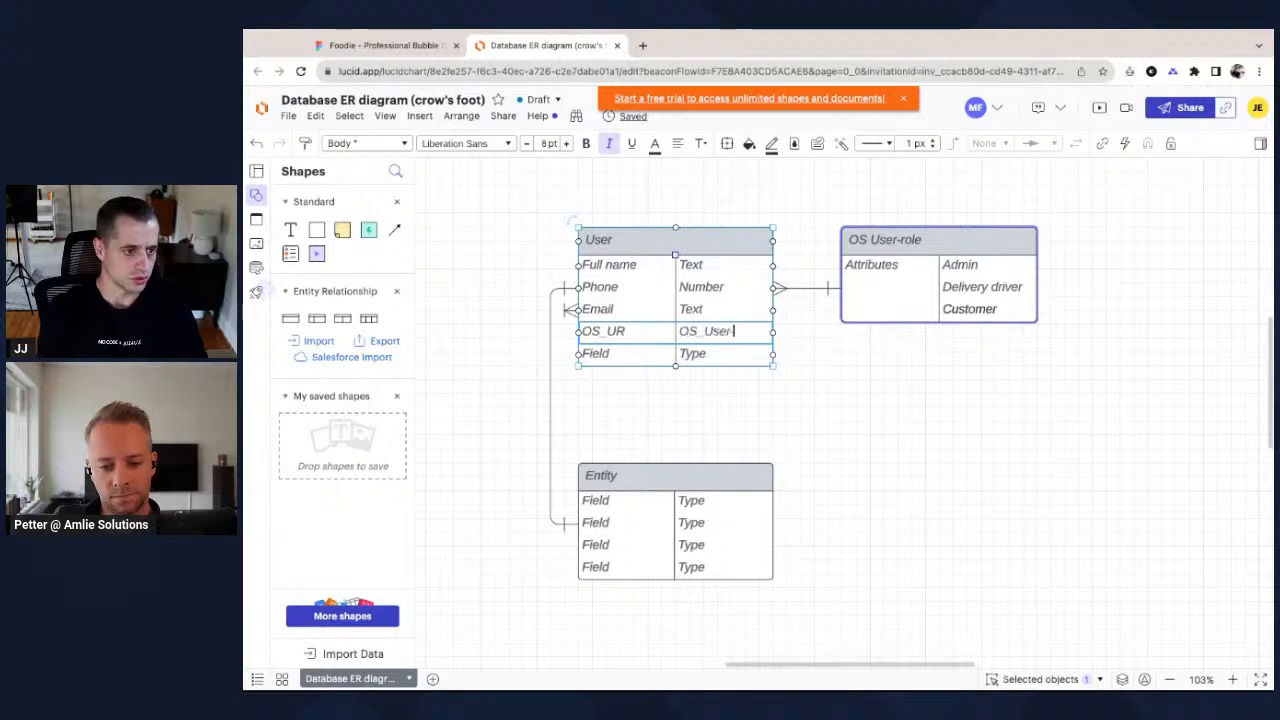
text(_Role)
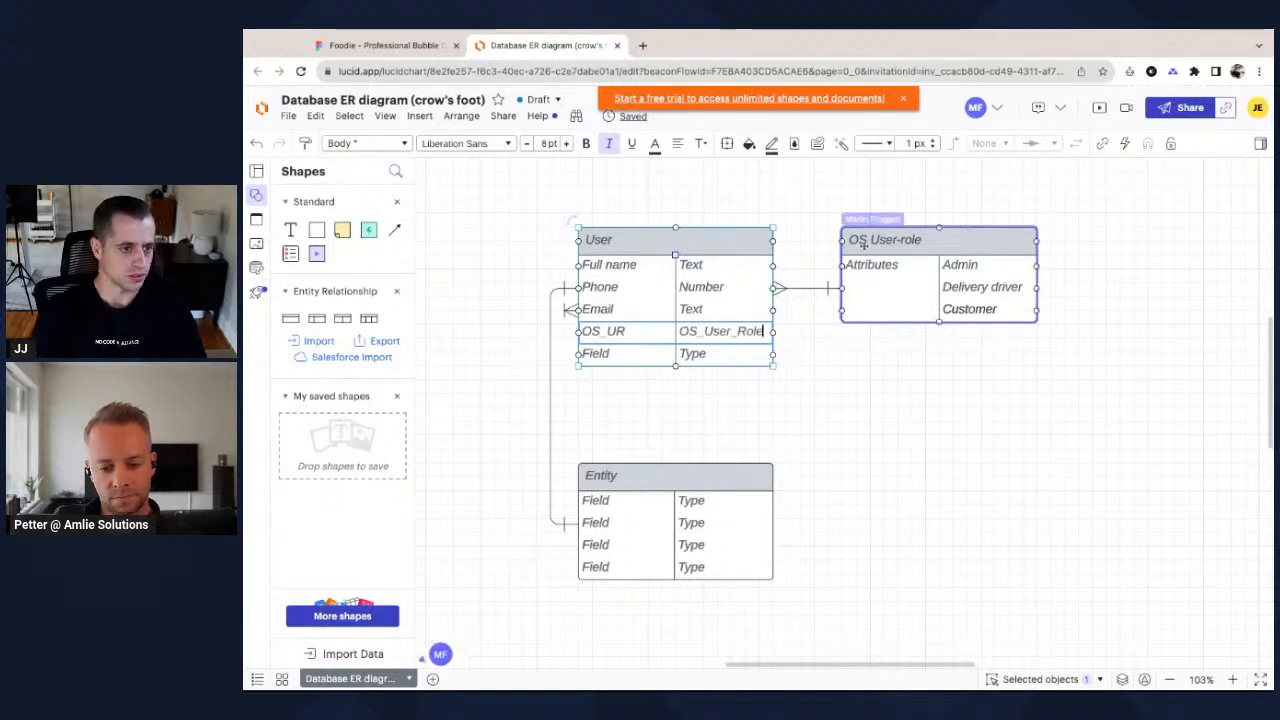
Attach the role connector to the OS_UR row of User and align the OS User-role entity's upper edge with User's.
click(786, 291)
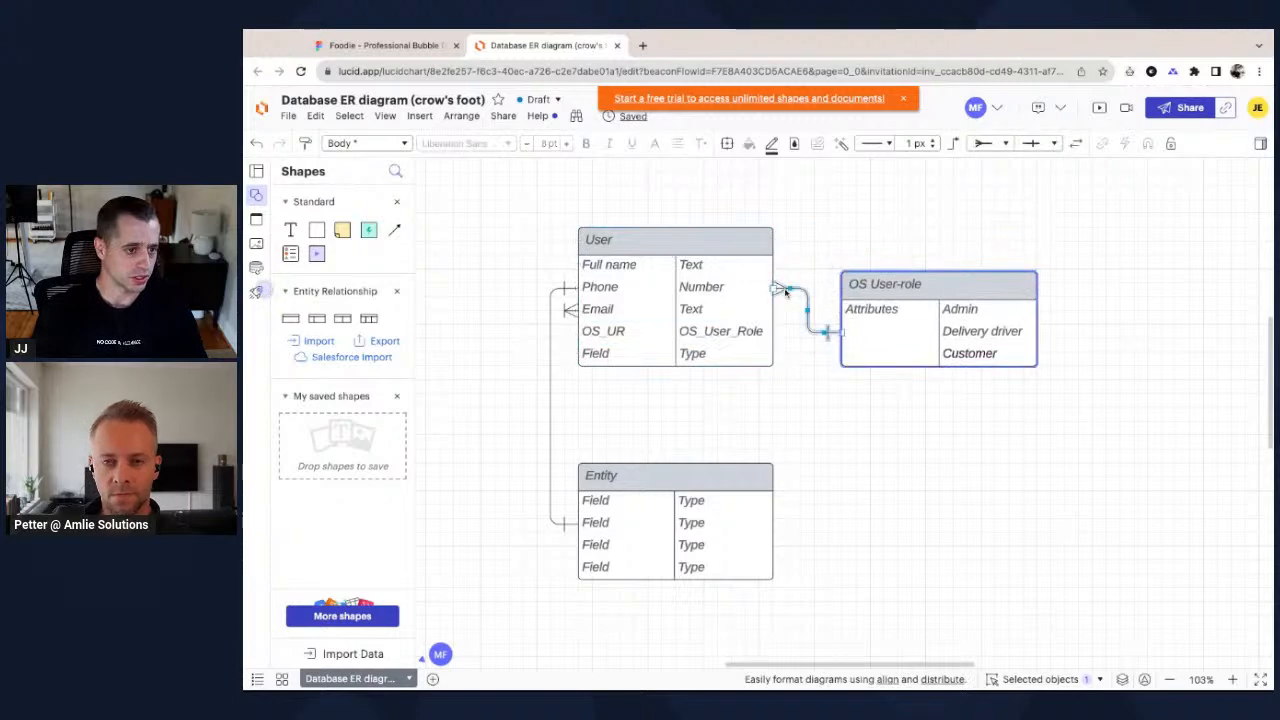
drag(775, 288, 774, 332)
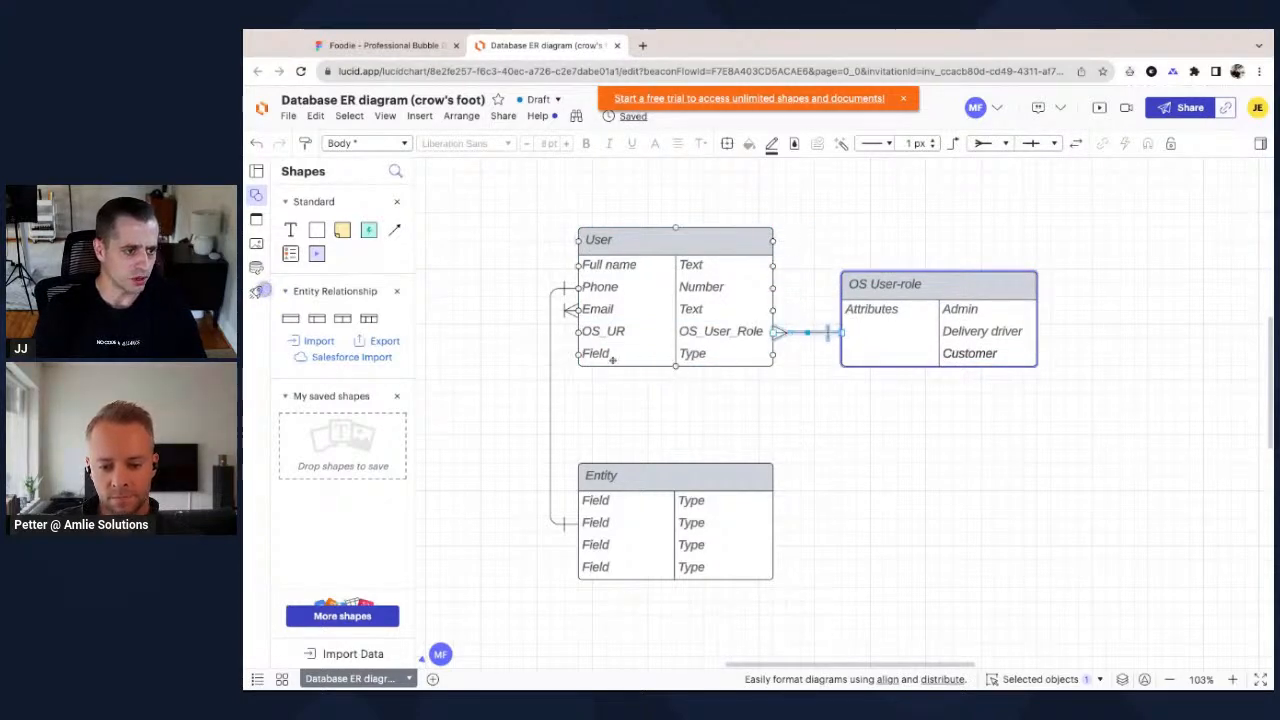
drag(923, 297, 908, 247)
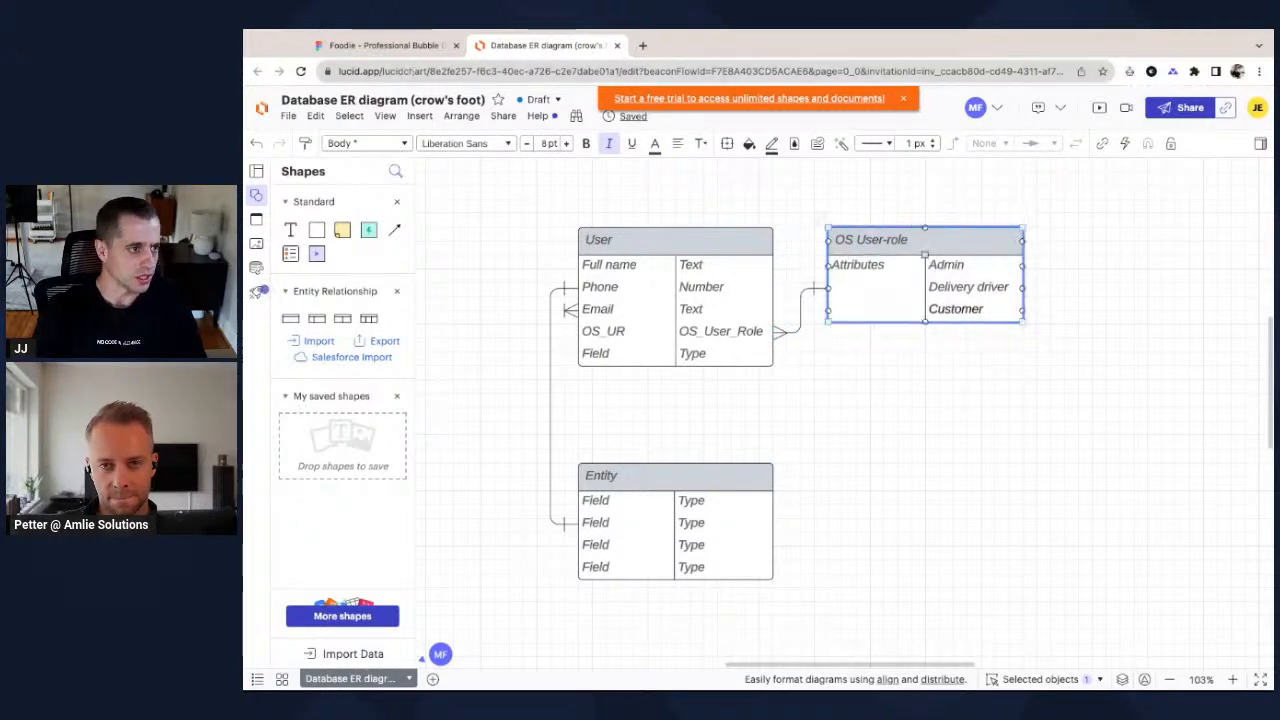
Switch to the Figma design and examine the sign-up, login, verification, password reset and phone registration screens for user data.
click(380, 45)
scroll(760, 368, down, 4)
scroll(700, 420, down, 1)
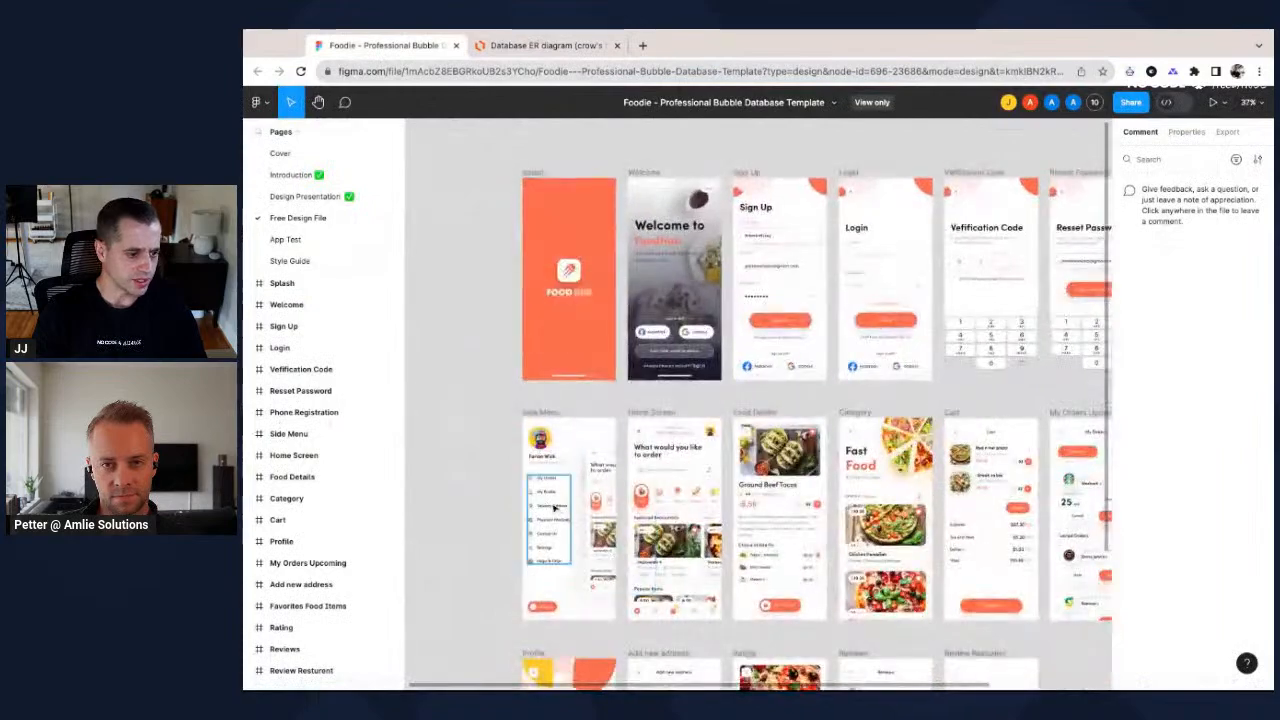
scroll(547, 503, up, 7)
scroll(546, 454, down, 1)
scroll(547, 452, down, 4)
scroll(547, 452, up, 6)
scroll(758, 400, up, 1)
scroll(758, 400, right, 5)
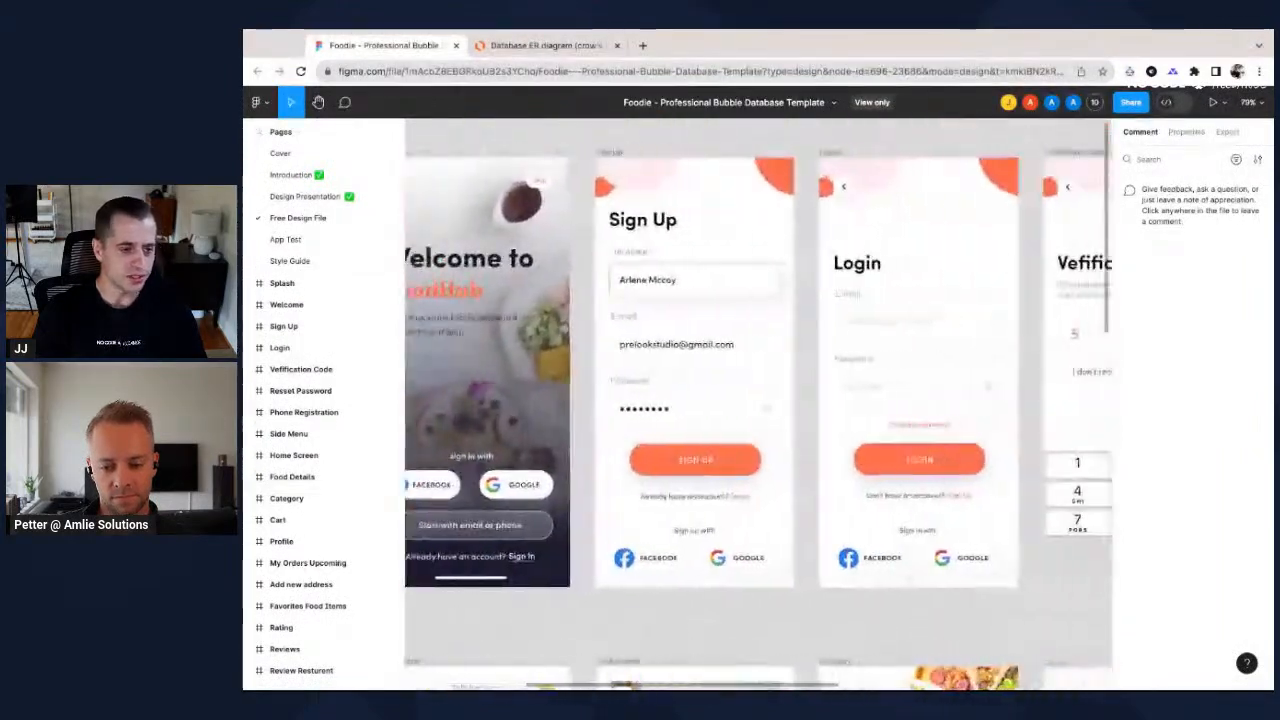
scroll(560, 430, down, 3)
scroll(540, 420, right, 2)
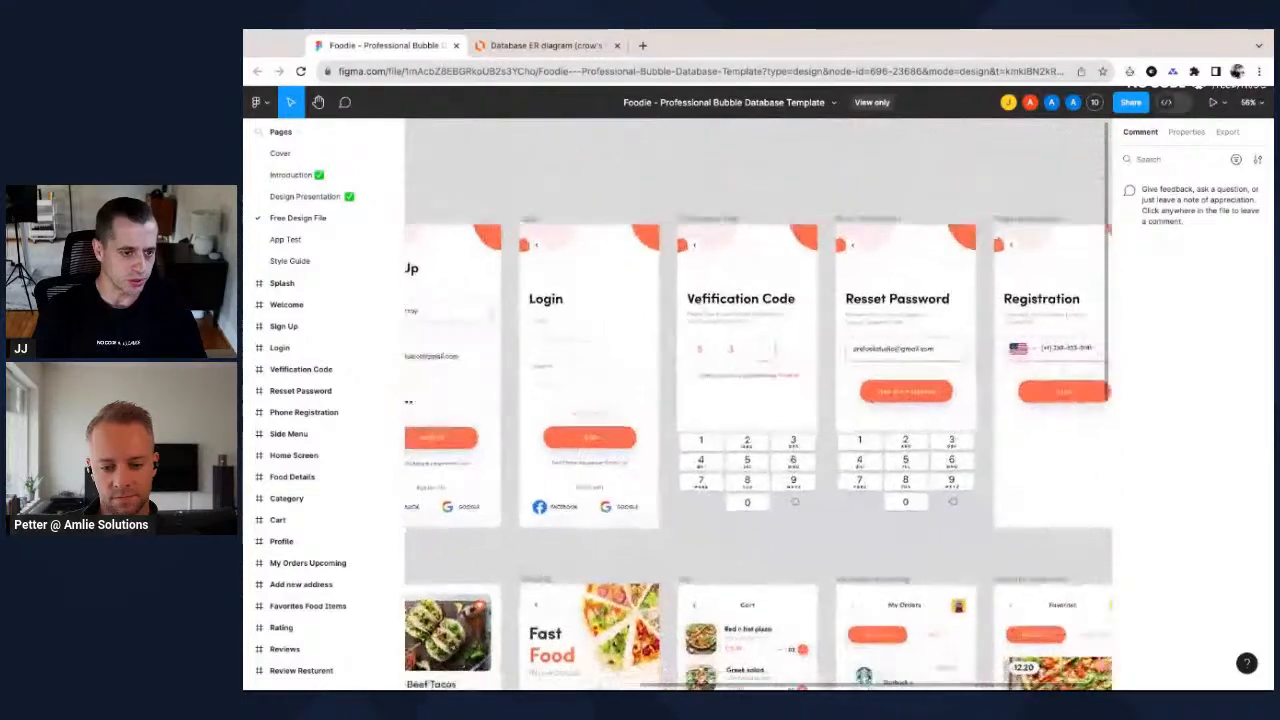
scroll(530, 410, down, 1)
scroll(523, 408, left, 3)
Switch back to Lucidchart, move the untitled Entity closer beneath User and title it user_expanded.
click(540, 45)
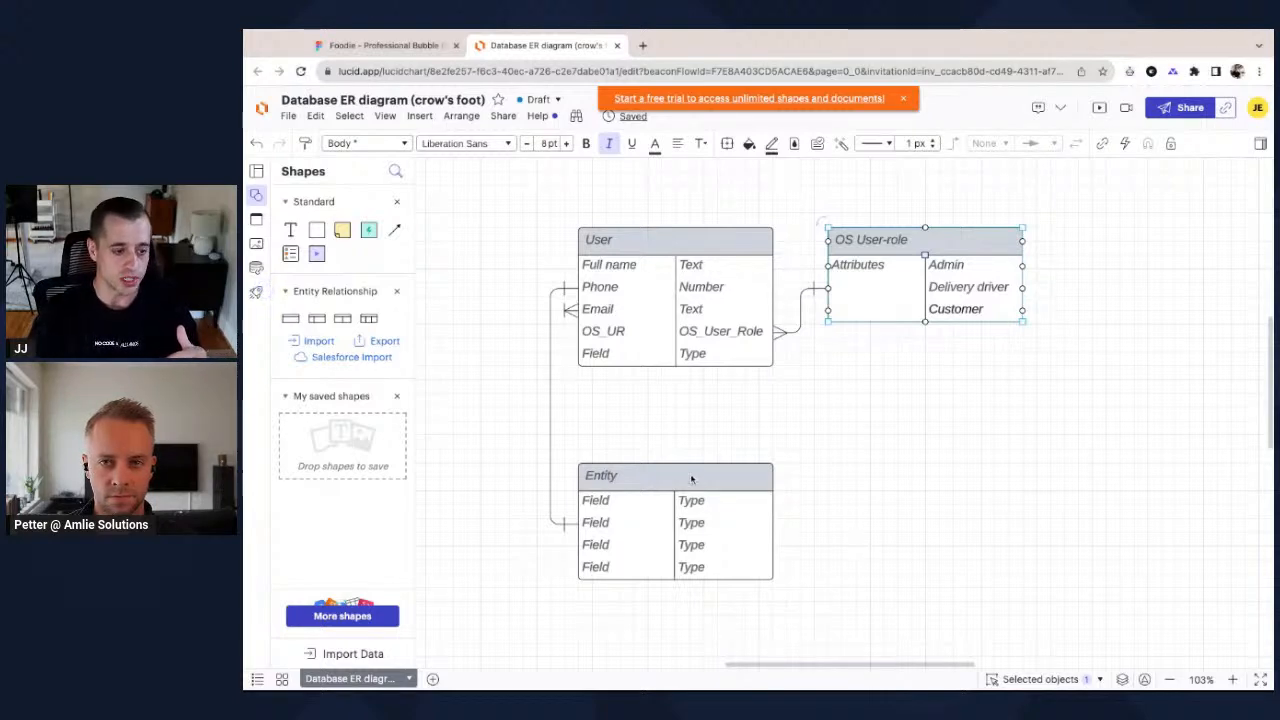
drag(680, 514, 678, 472)
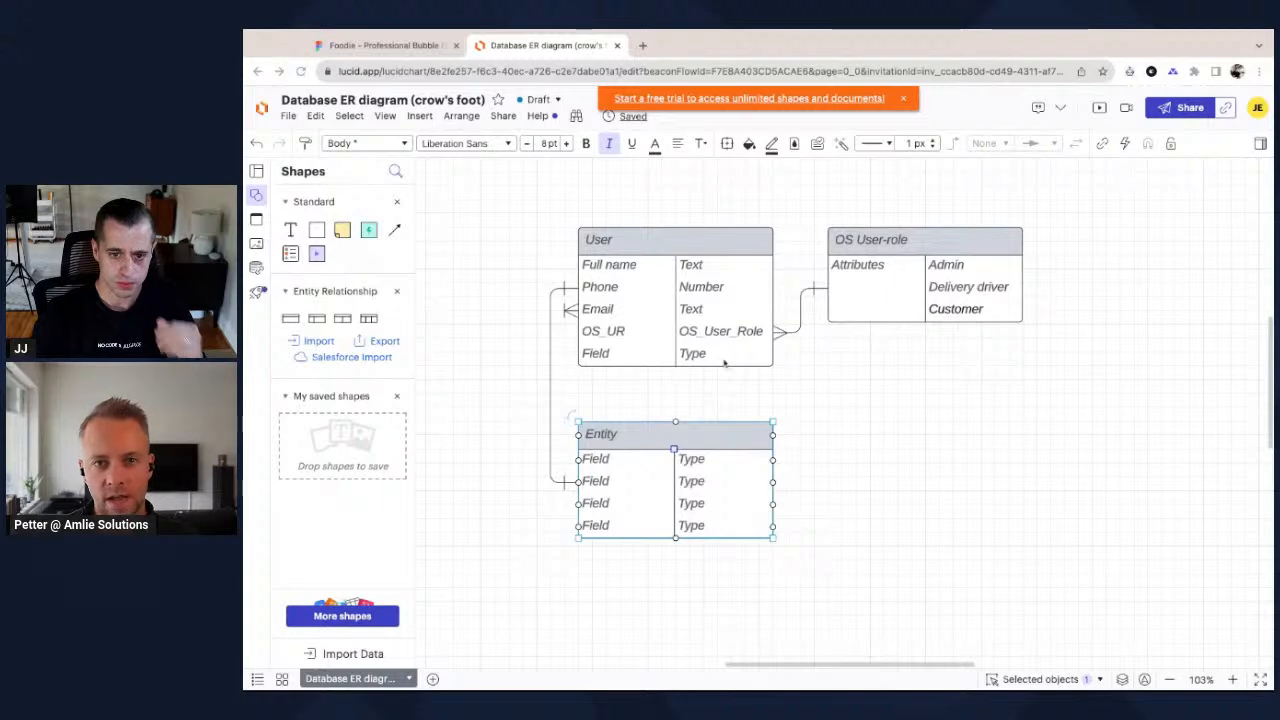
drag(642, 443, 639, 456)
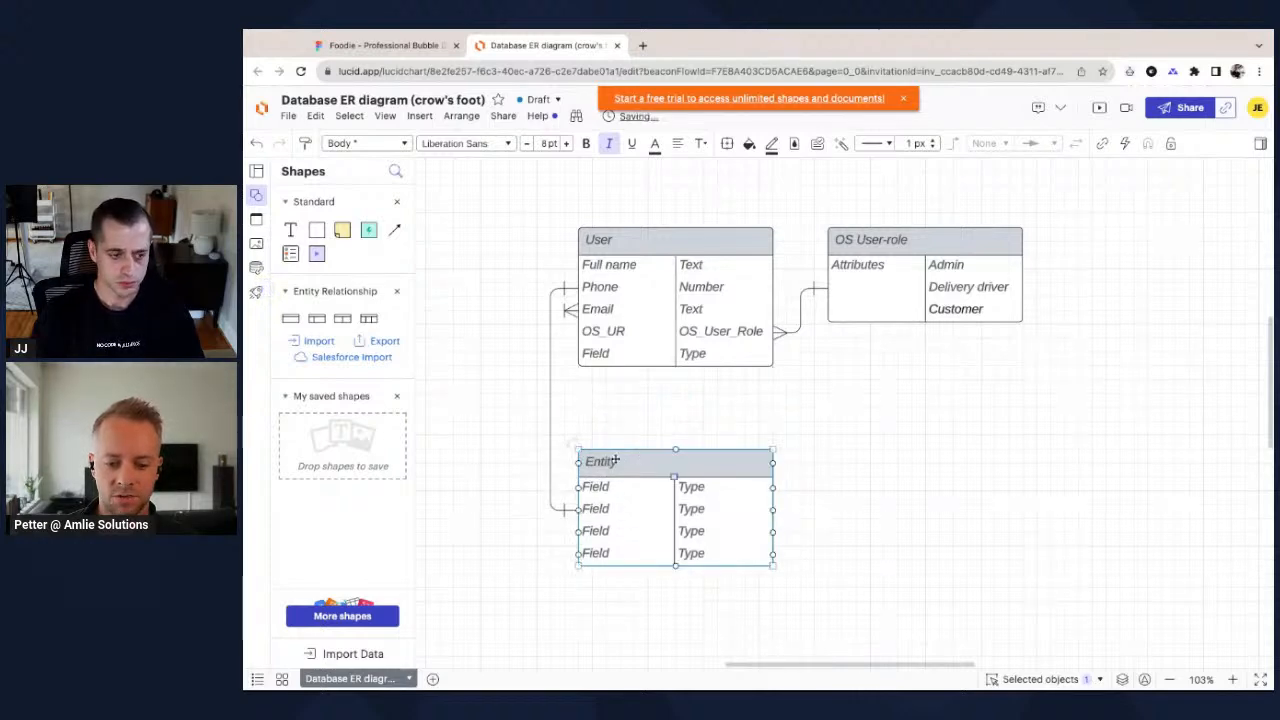
double_click(620, 461)
text(user-)
text(expanded)
Fill the first row of the user_expanded entity with the field name DOB and the type date.
double_click(596, 487)
text(DOB)
double_click(692, 487)
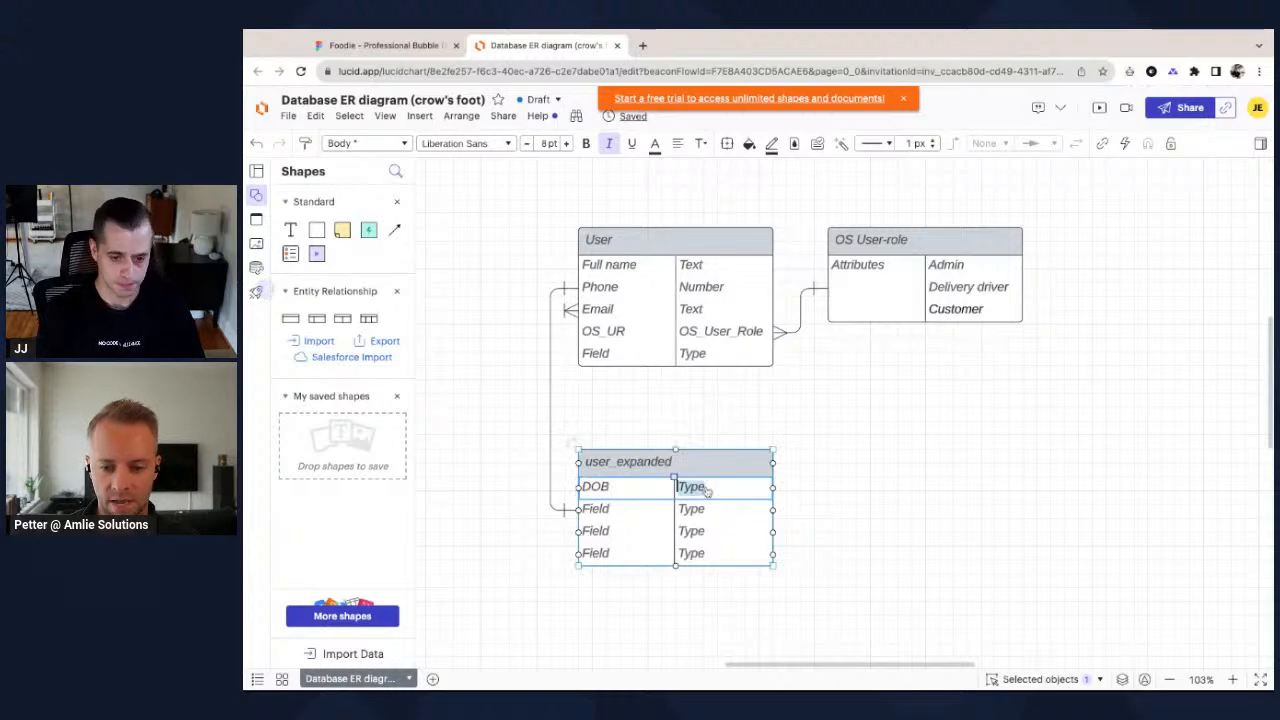
text(date)
double_click(617, 509)
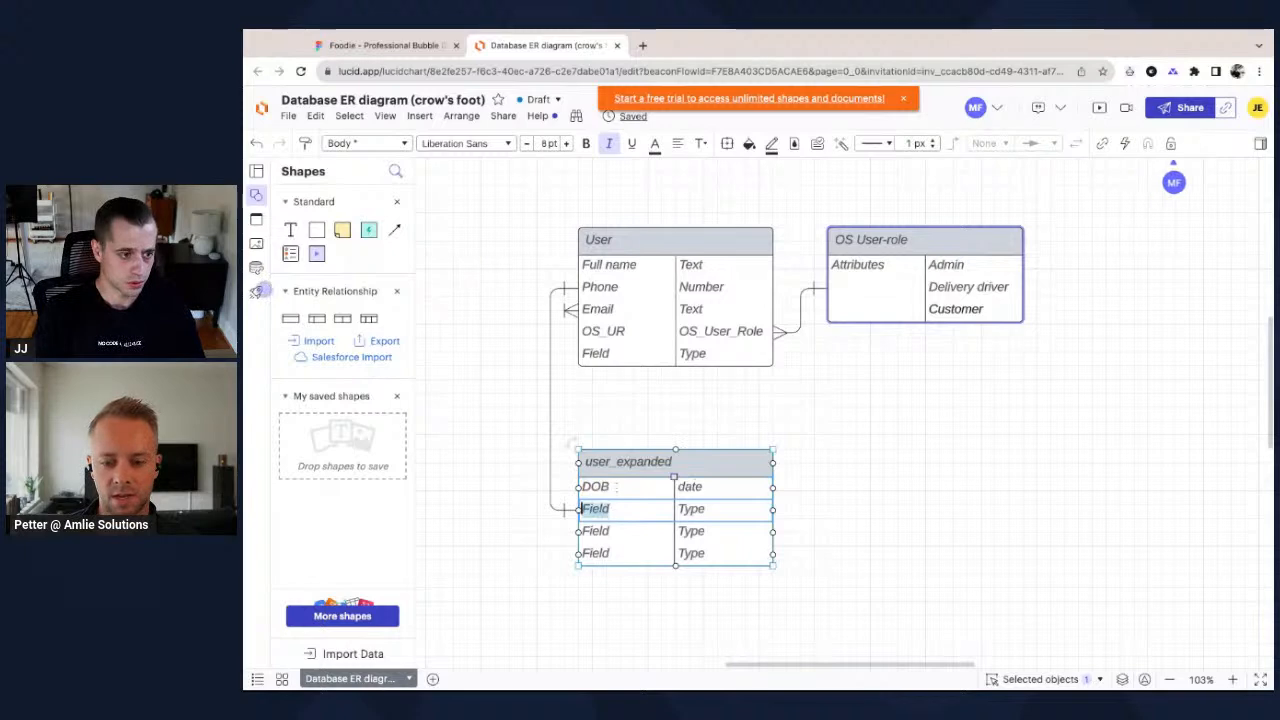
Fill the last row of the User entity with the field name Address and the type Geo.
double_click(598, 353)
text(Address)
double_click(706, 355)
text(Geo)
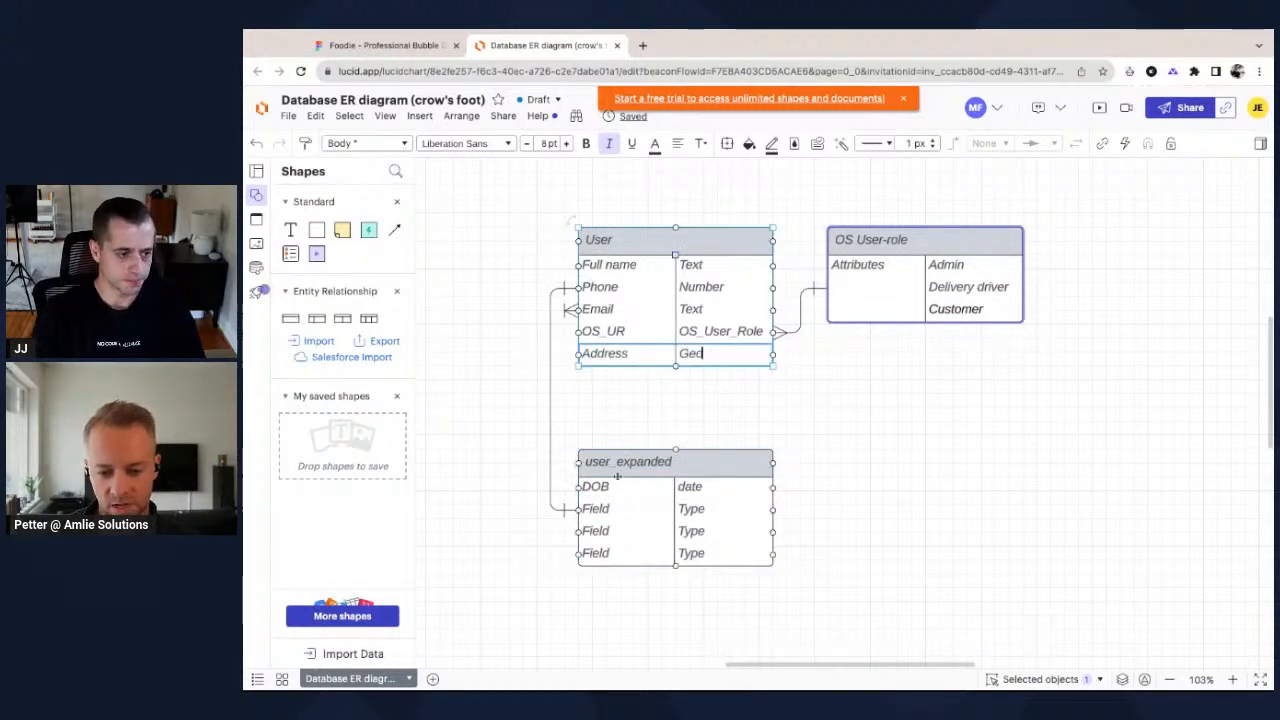
Shift the user_expanded entity to the left and insert a new row below Address in the User entity.
drag(708, 462, 627, 452)
scroll(628, 453, left, 1)
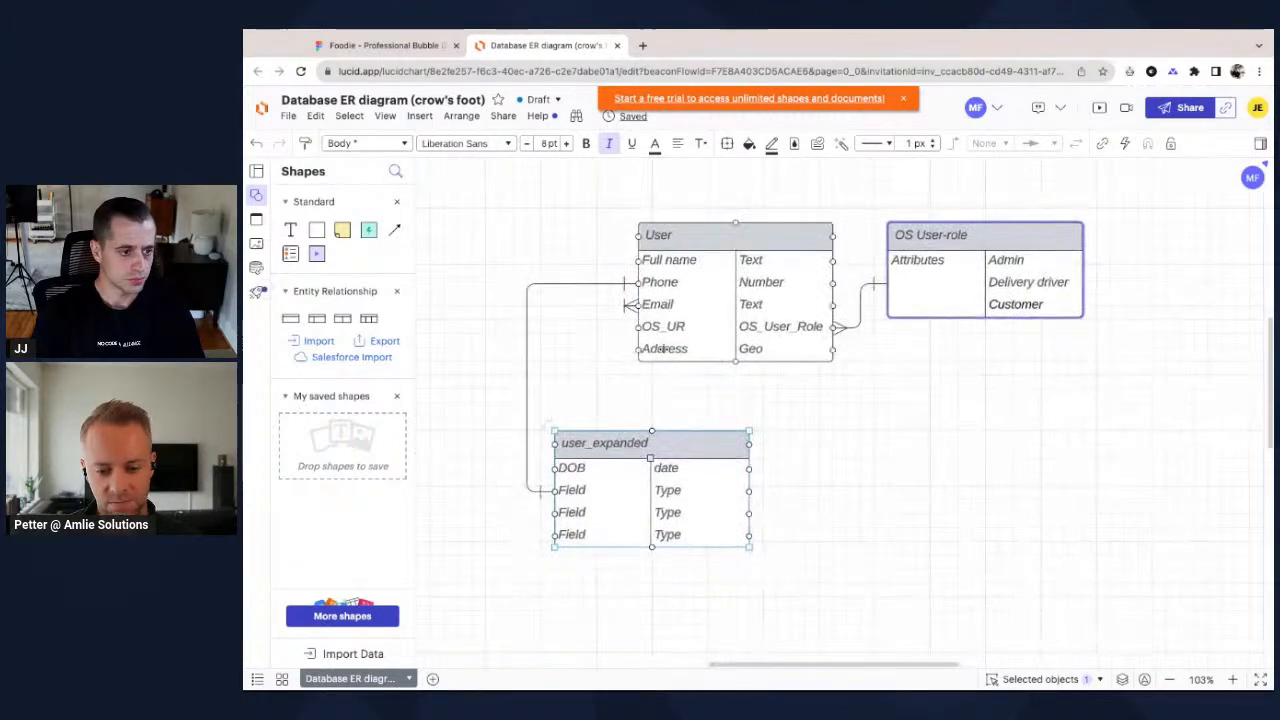
right_click(662, 330)
click(647, 354)
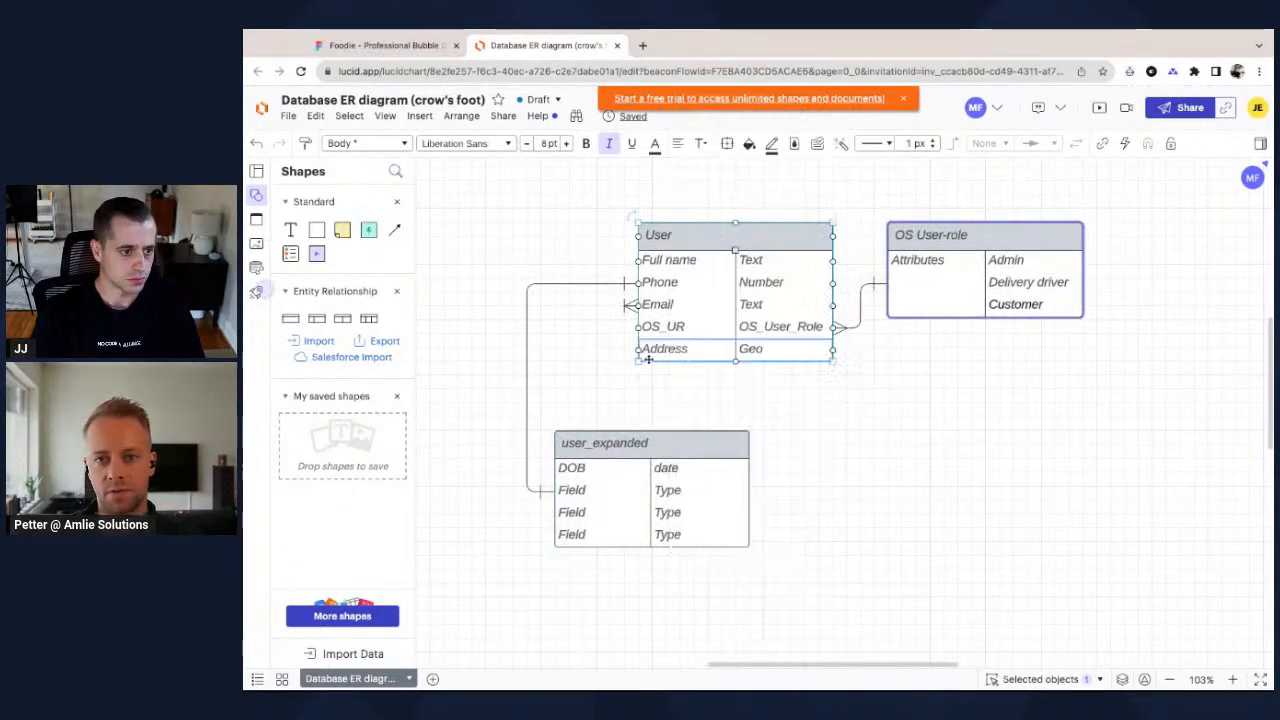
right_click(674, 351)
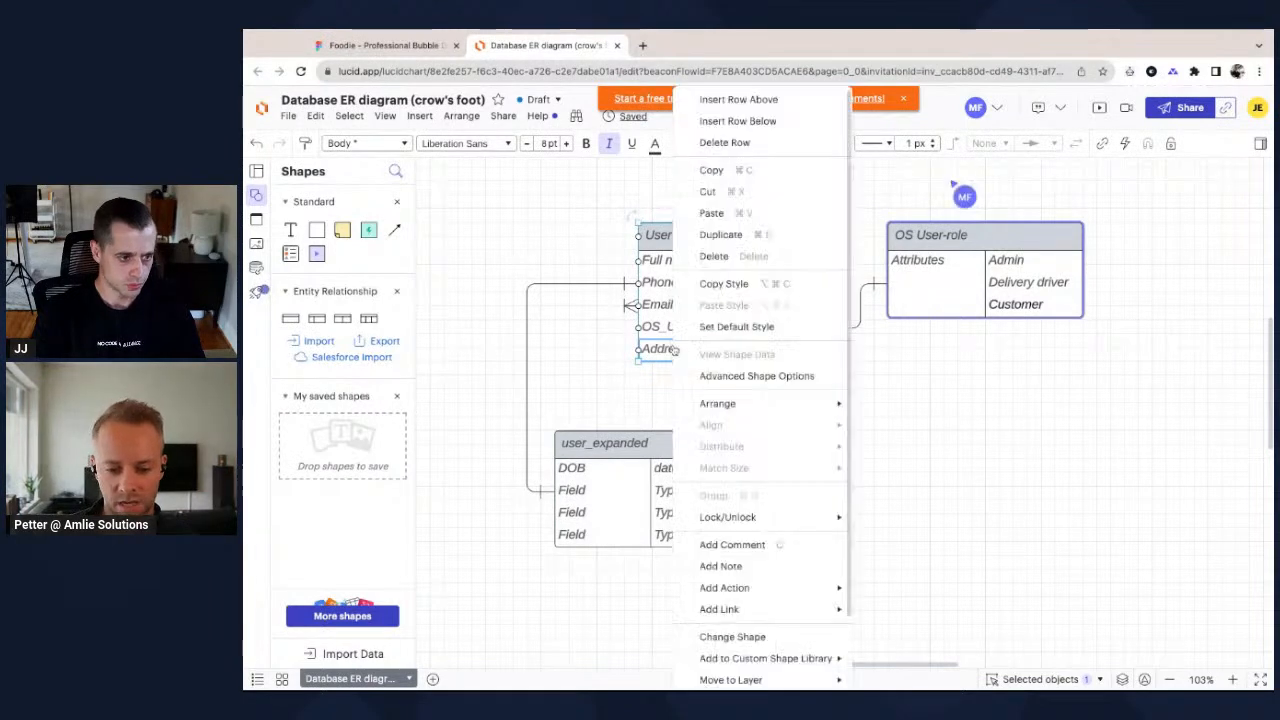
click(764, 121)
double_click(690, 374)
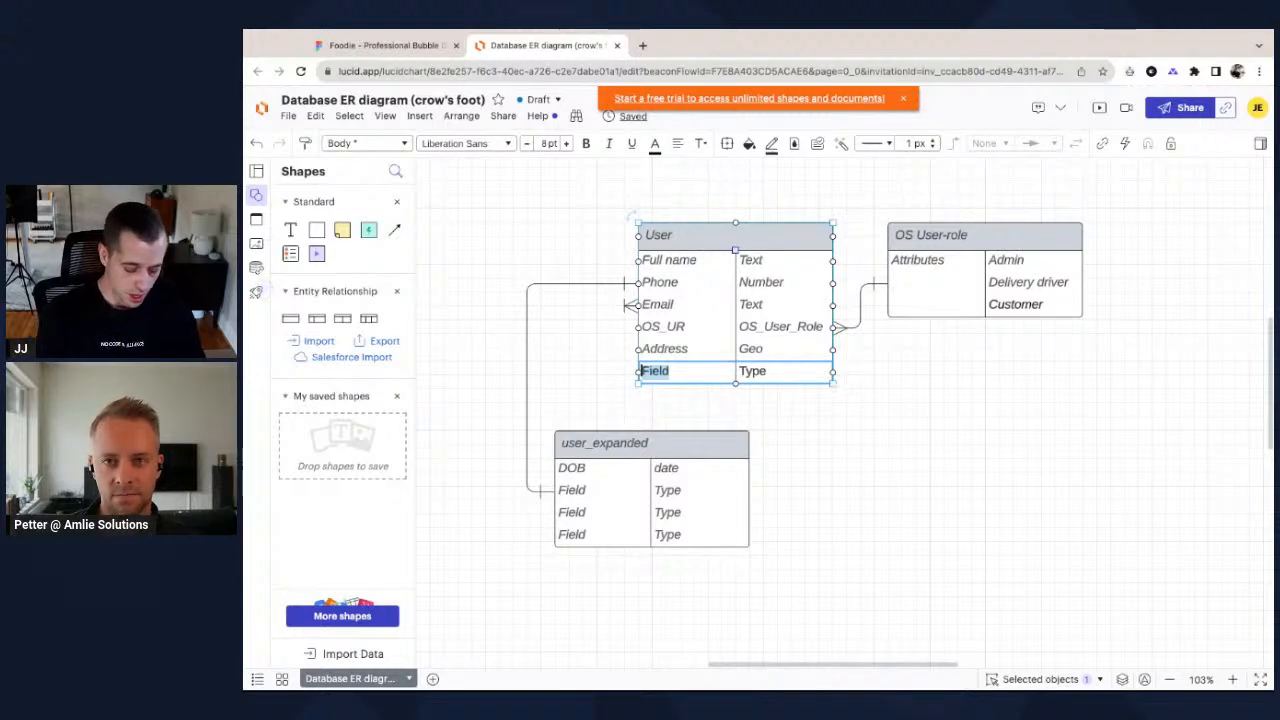
key(Escape)
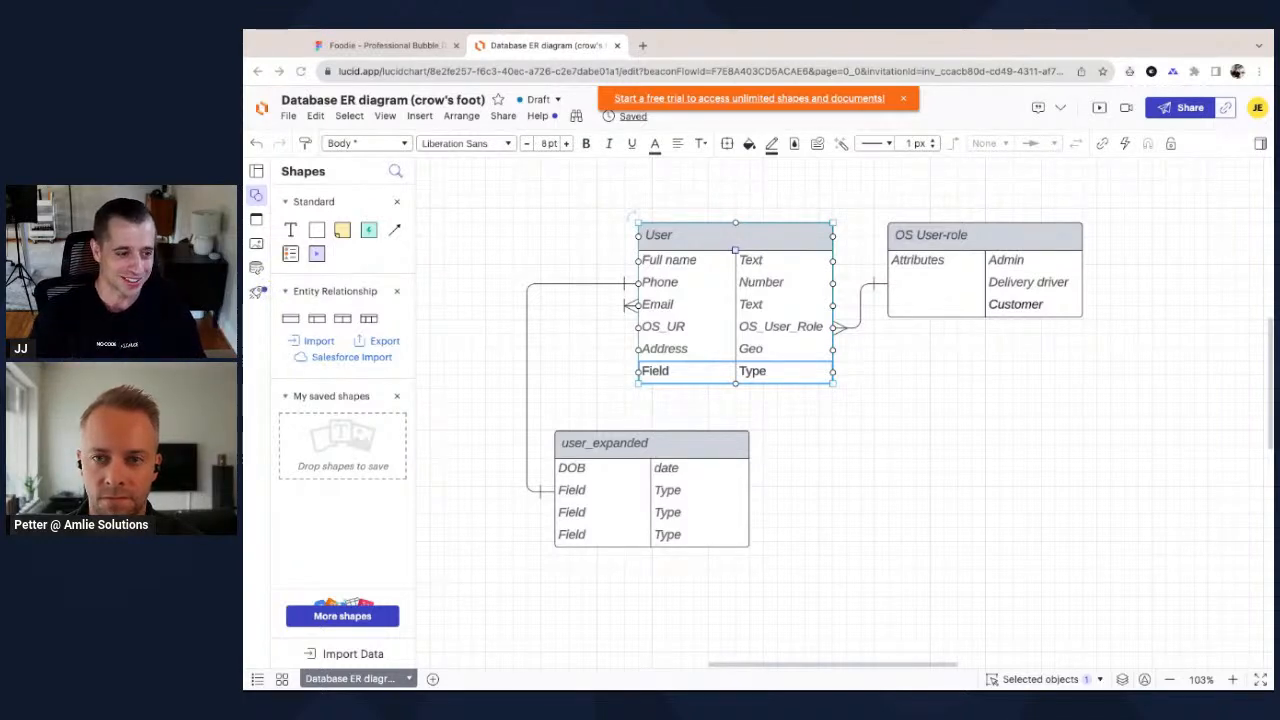
Fill the new row below Address in User with the field name expanded and the type User_expanded.
double_click(669, 370)
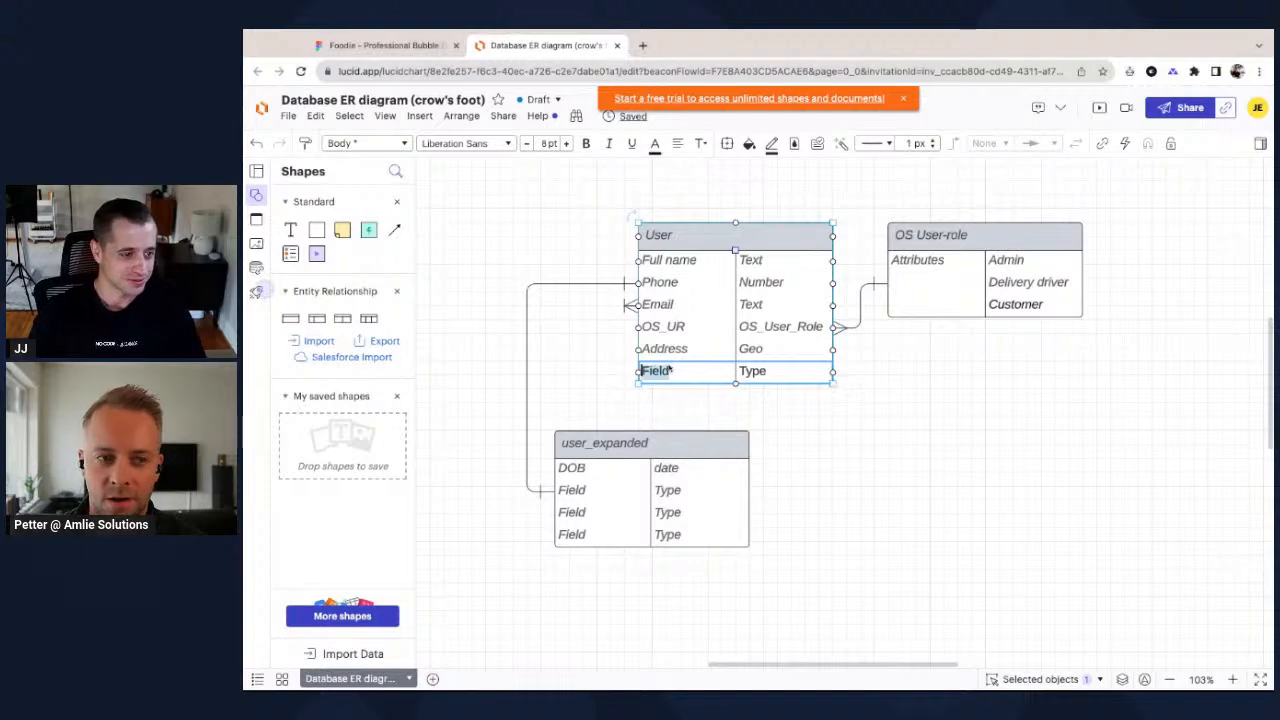
text(User)
key(BackSpace)
key(BackSpace)
key(BackSpace)
key(BackSpace)
text(expanded)
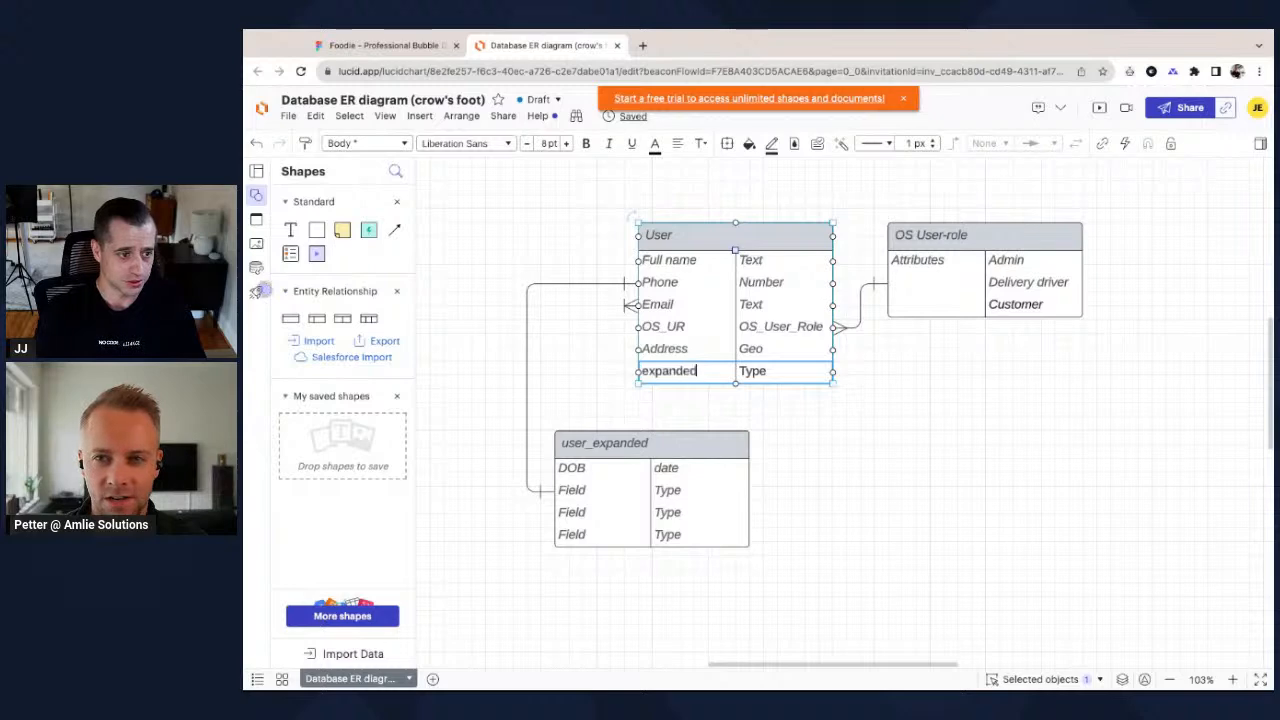
double_click(763, 371)
text(user_expanded)
key(Home)
key(Delete)
text(U)
Move the user_expanded entity up to the left side of the User entity, leaving a gap for the connector.
drag(645, 444, 520, 330)
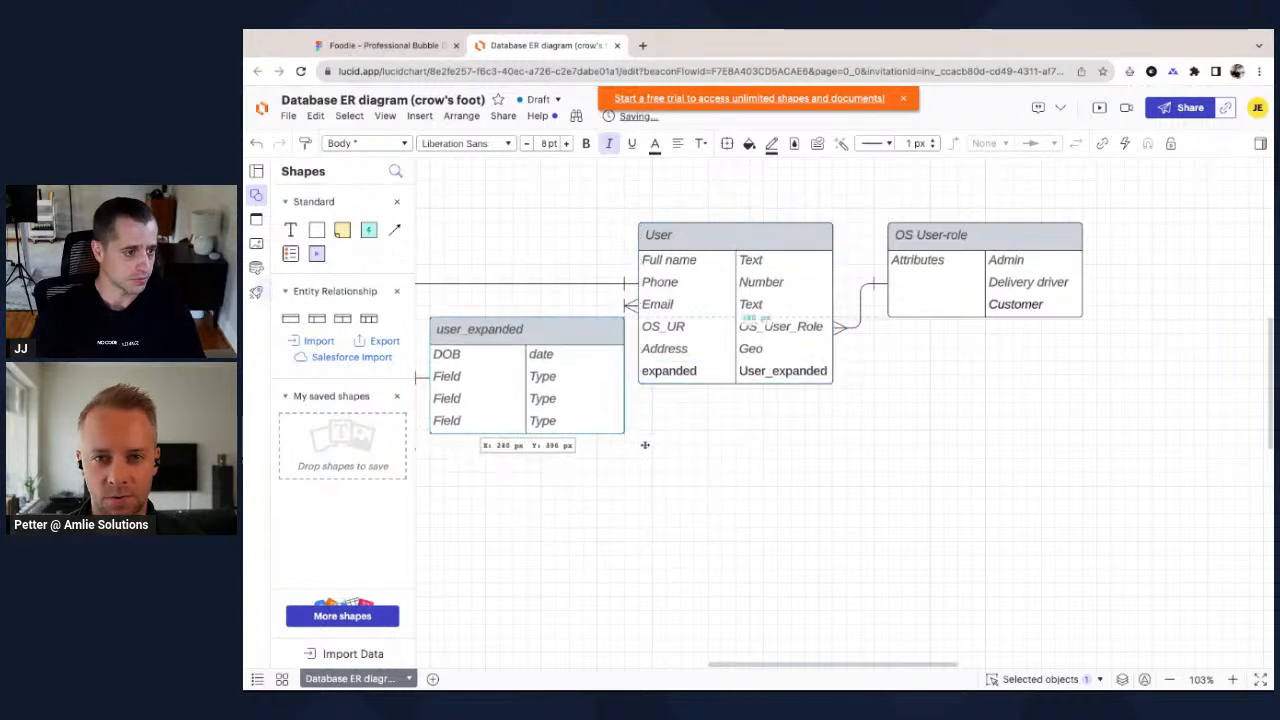
drag(626, 284, 629, 386)
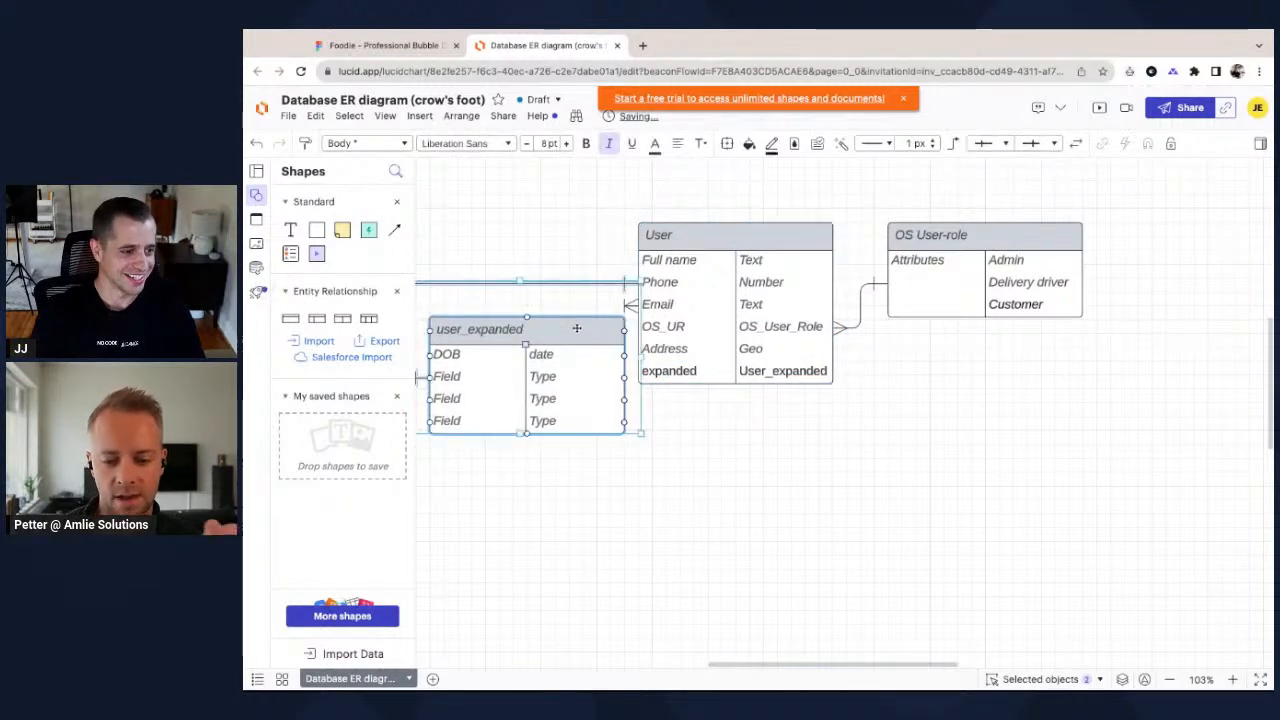
scroll(590, 392, left, 2)
drag(523, 367, 494, 362)
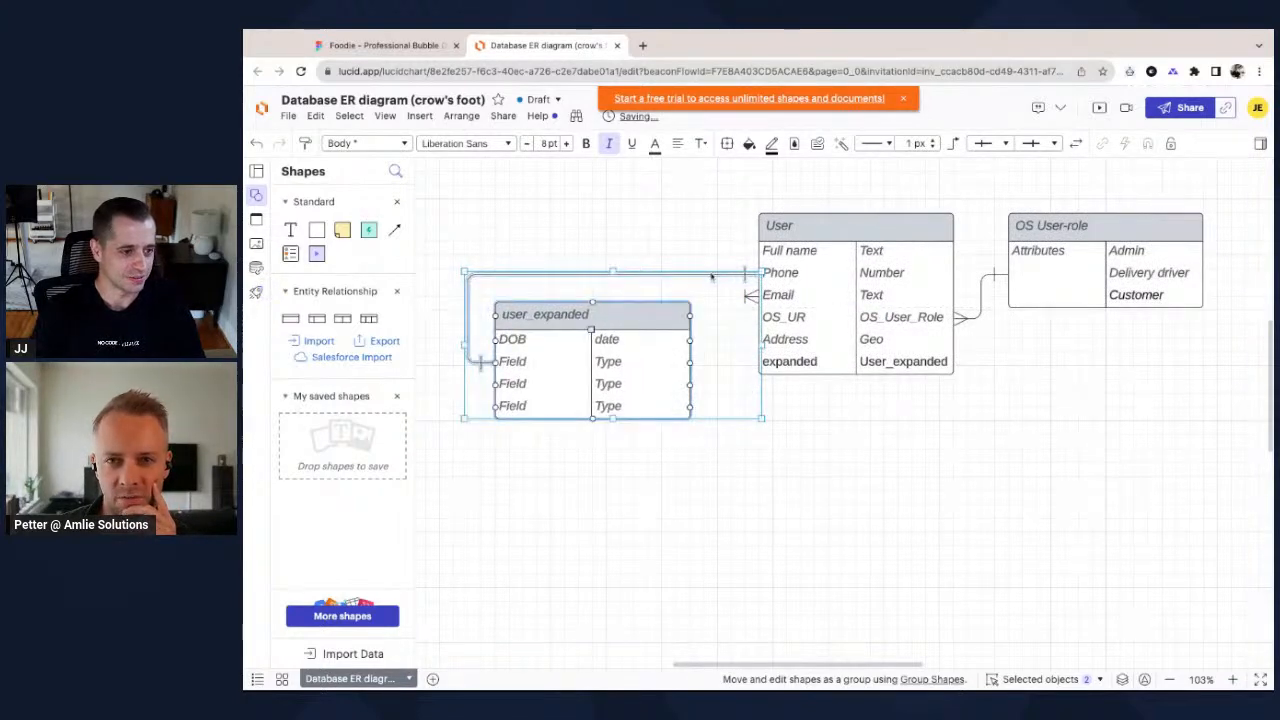
Replace the connector at User's Phone row with one linking user_expanded to the expanded row, and place user_expanded closer to User.
key(Delete)
key(super+z)
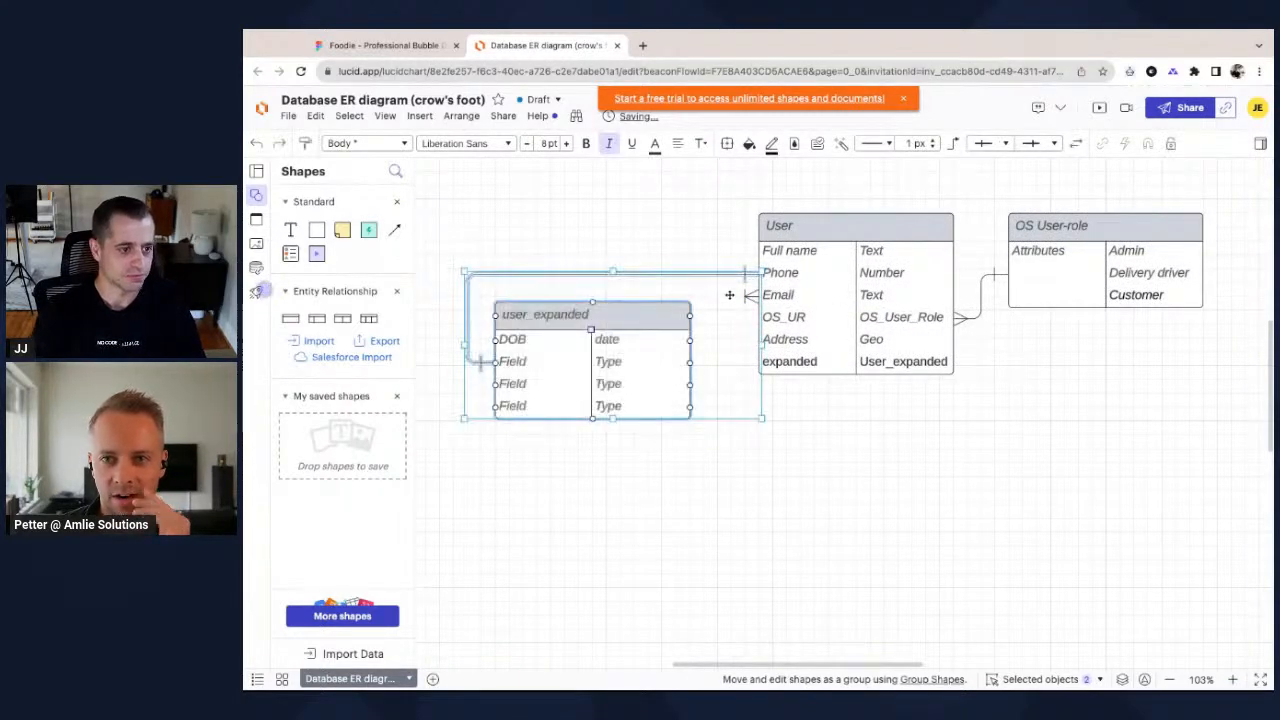
click(726, 300)
click(749, 295)
key(Delete)
drag(619, 325, 758, 361)
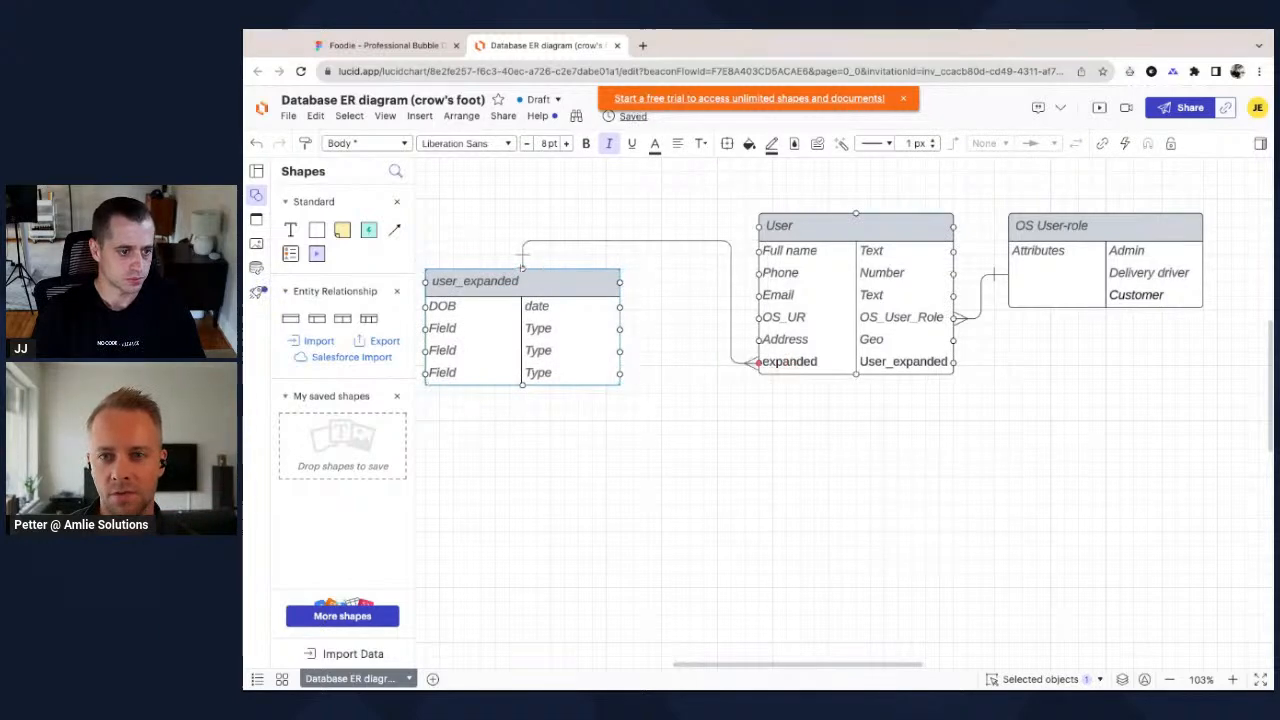
drag(522, 274, 563, 277)
scroll(886, 466, right, 1)
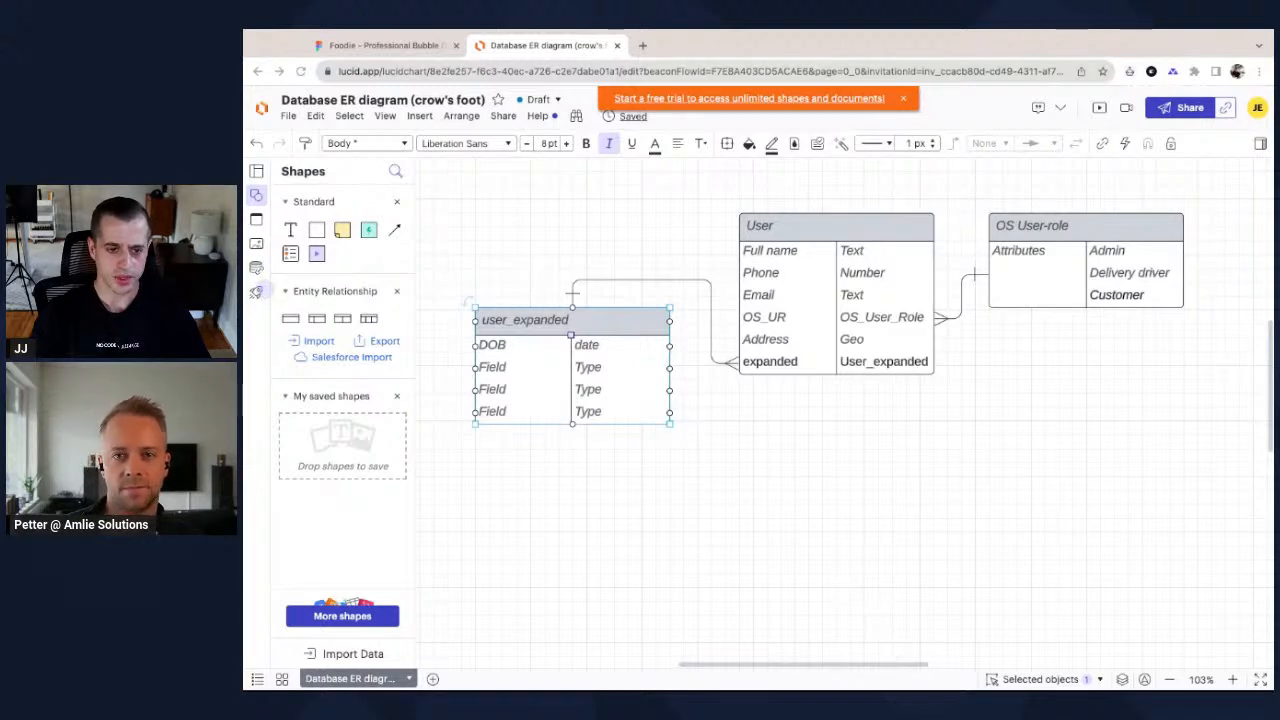
Dismiss the free-trial banner, switch to the Figma design and look over its sign-up, menu, home, food and cart screens.
click(903, 100)
click(380, 45)
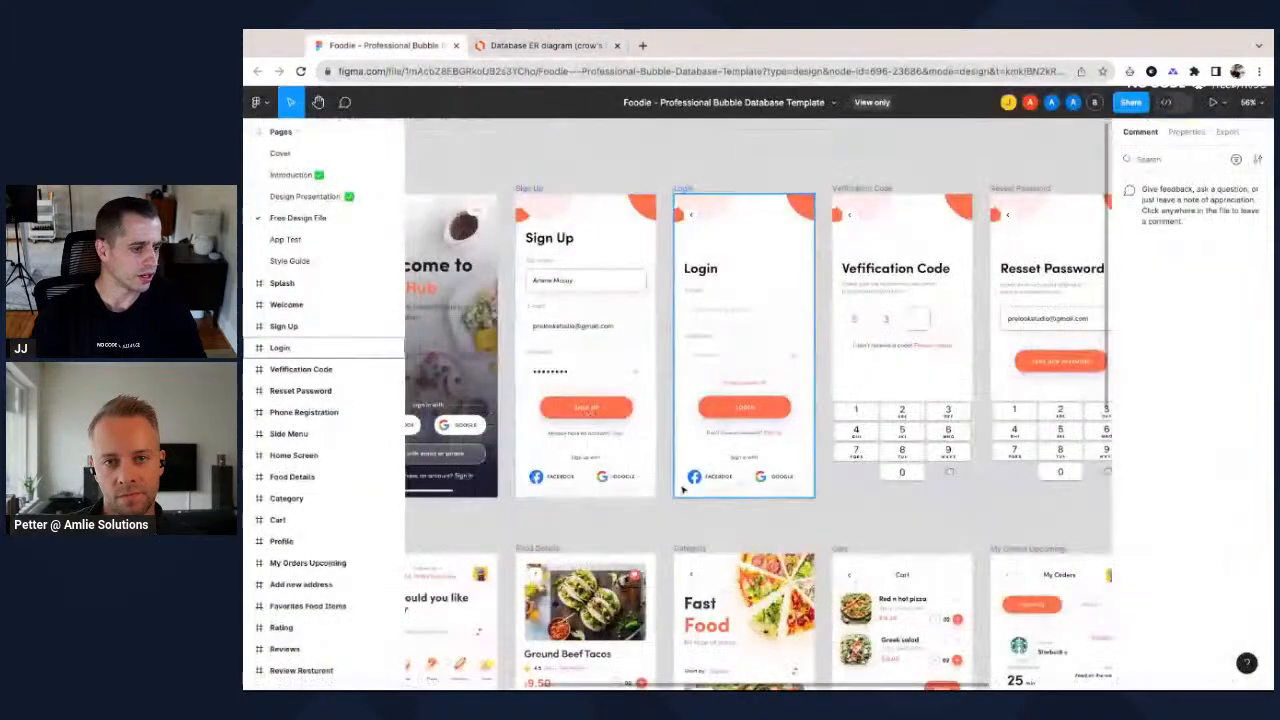
scroll(760, 400, down, 5)
scroll(532, 483, left, 3)
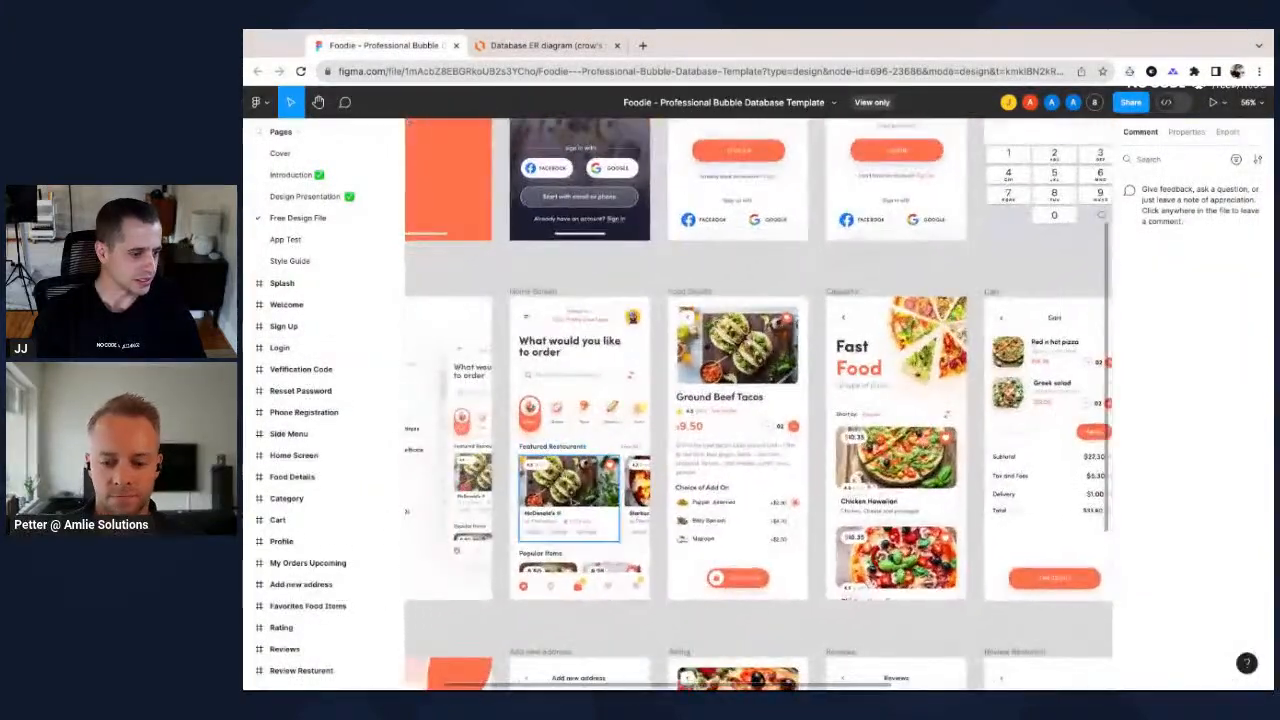
scroll(532, 483, left, 3)
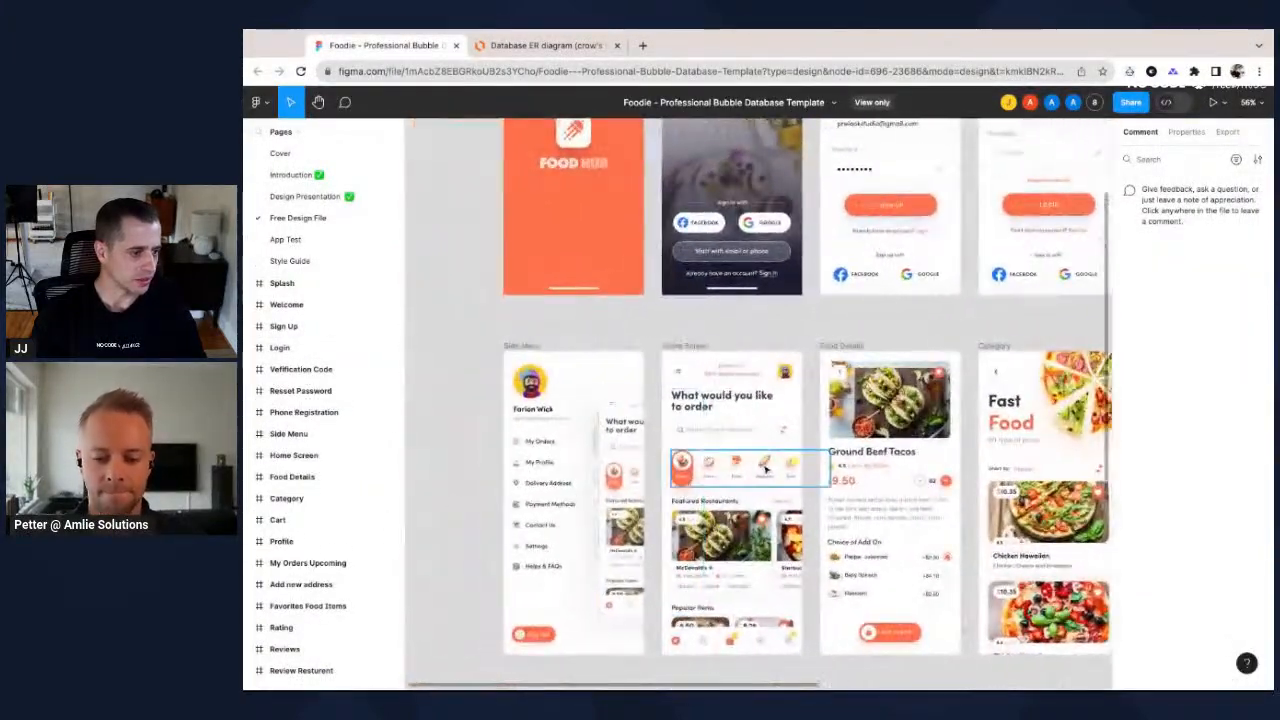
scroll(740, 470, down, 3)
scroll(764, 469, up, 3)
scroll(764, 469, down, 3)
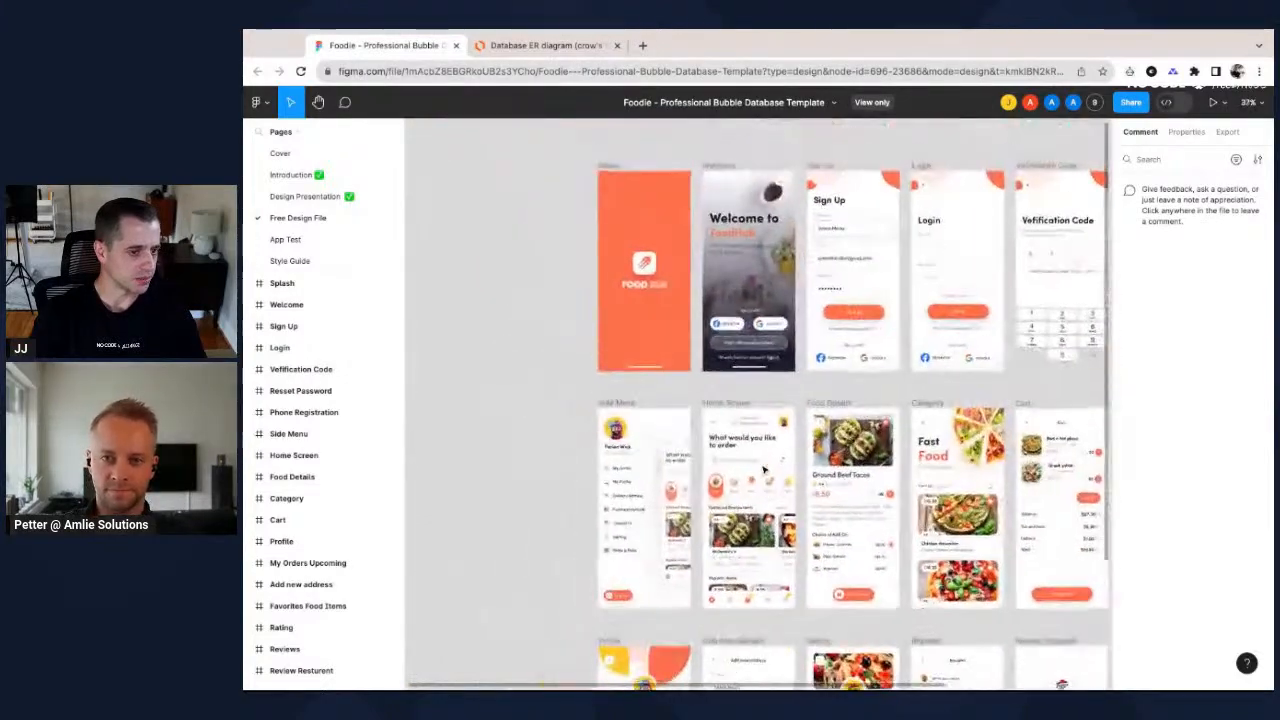
scroll(764, 469, right, 2)
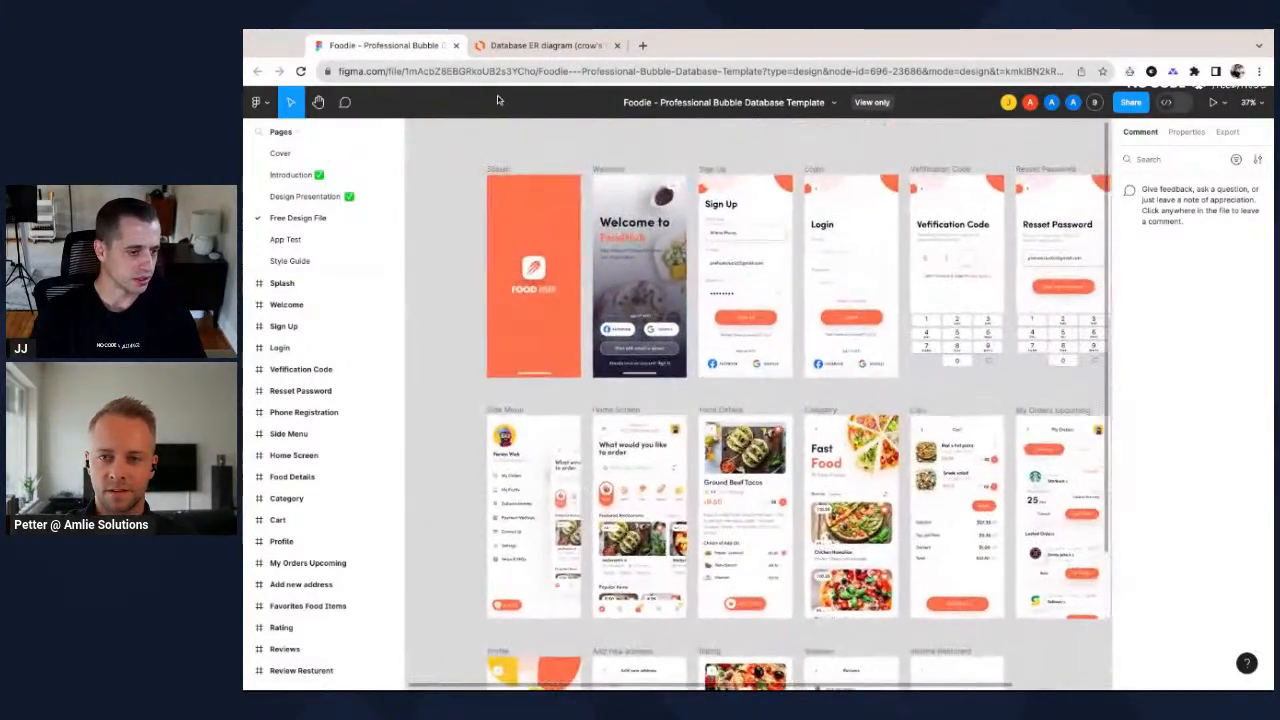
Switch to Lucidchart and fill the last row of the user_expanded entity with the field name parent_user and the type user.
click(527, 46)
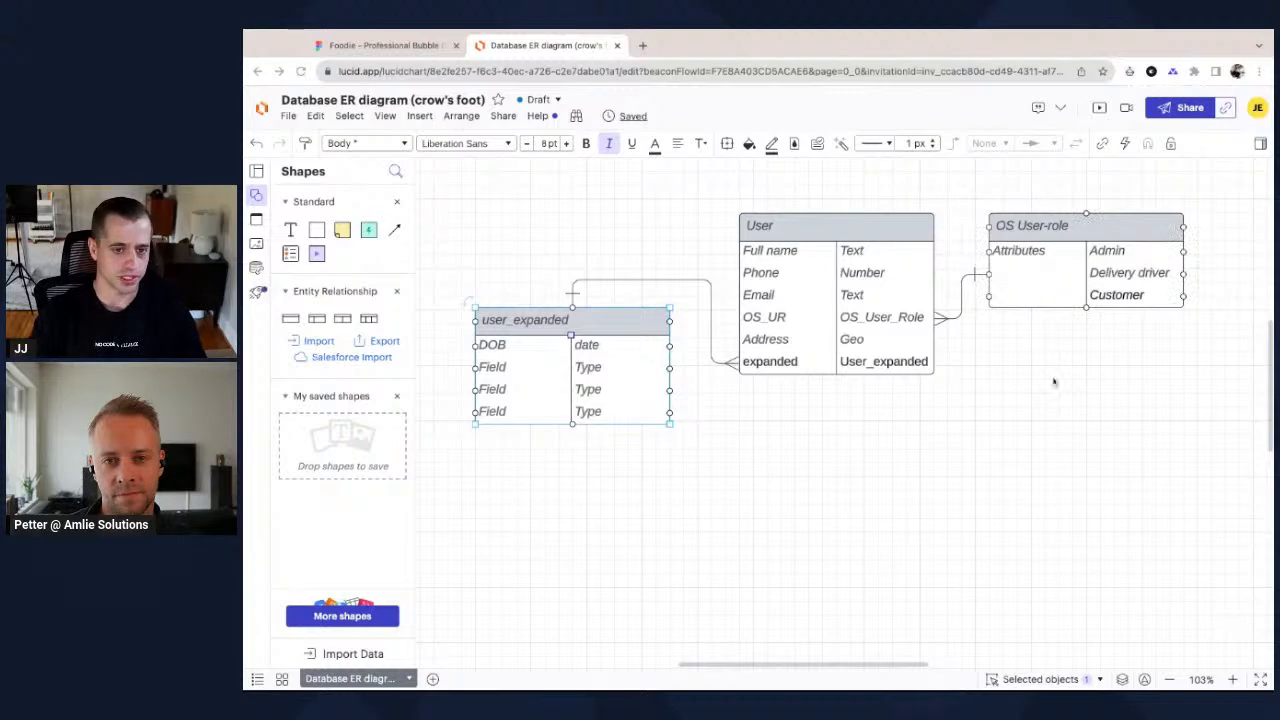
click(763, 223)
click(555, 324)
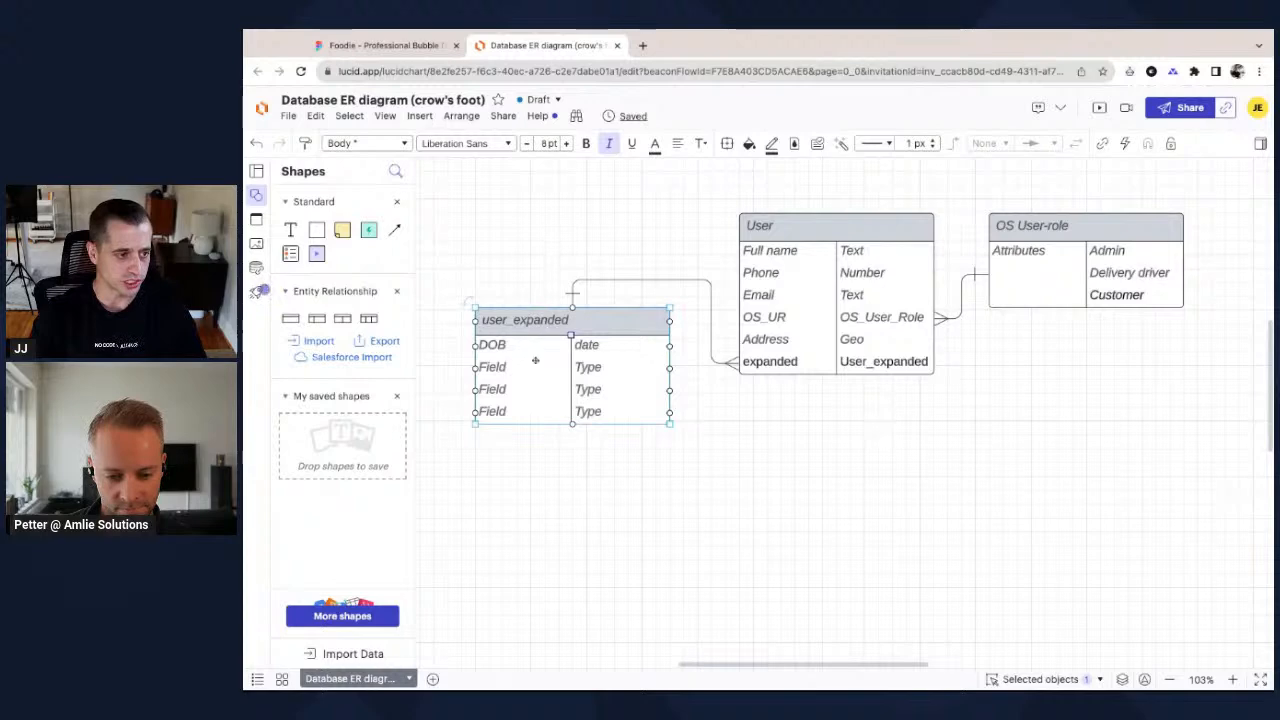
click(494, 411)
double_click(494, 411)
key(BackSpace)
text(parent_user)
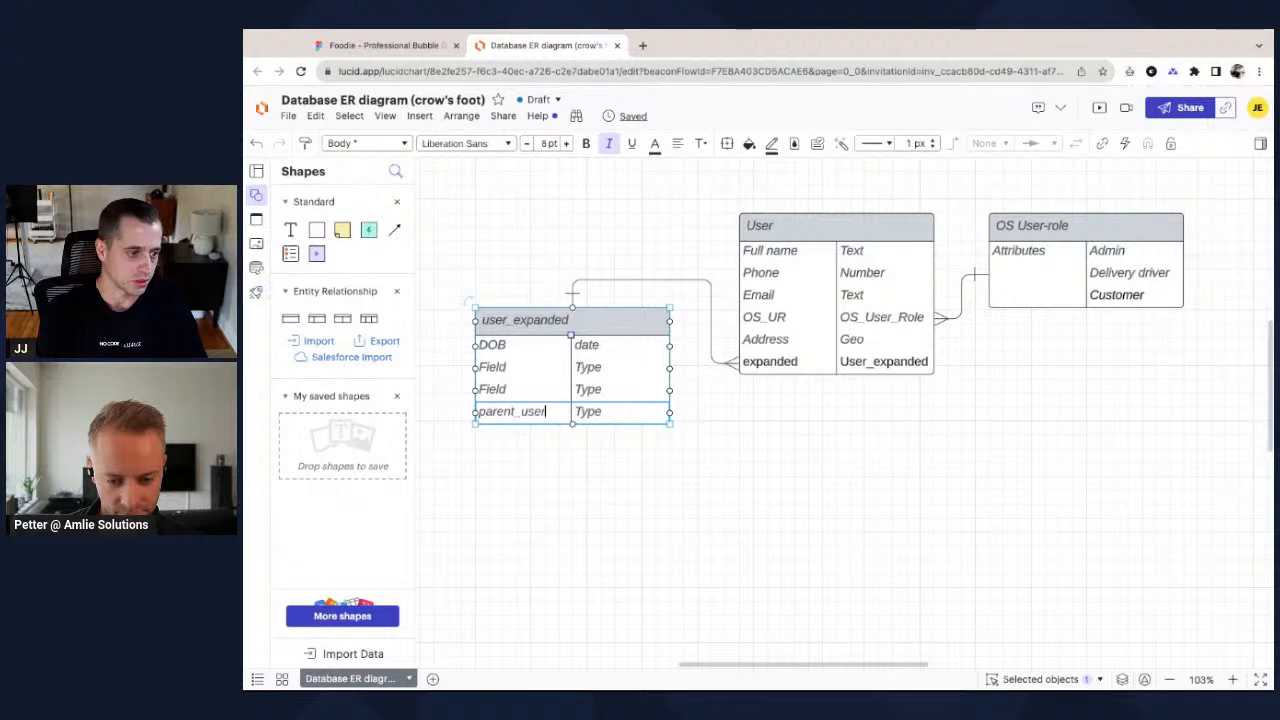
key(Tab)
text(user)
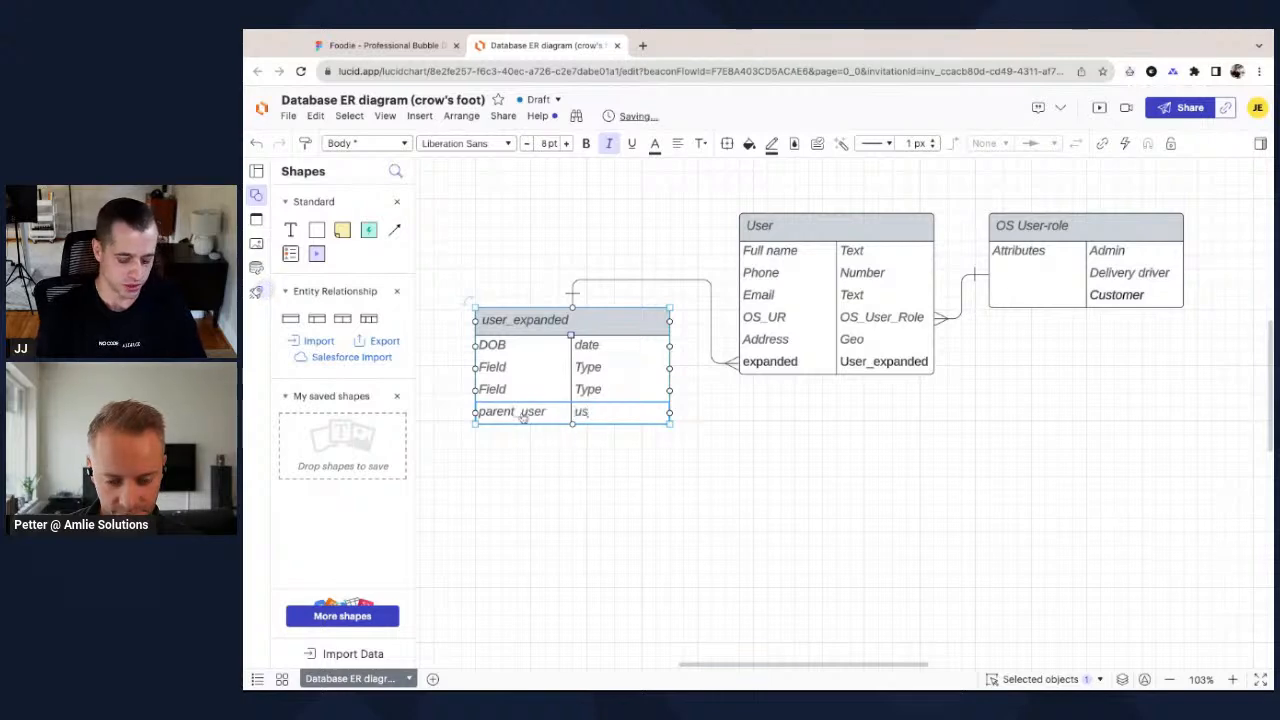
click(751, 534)
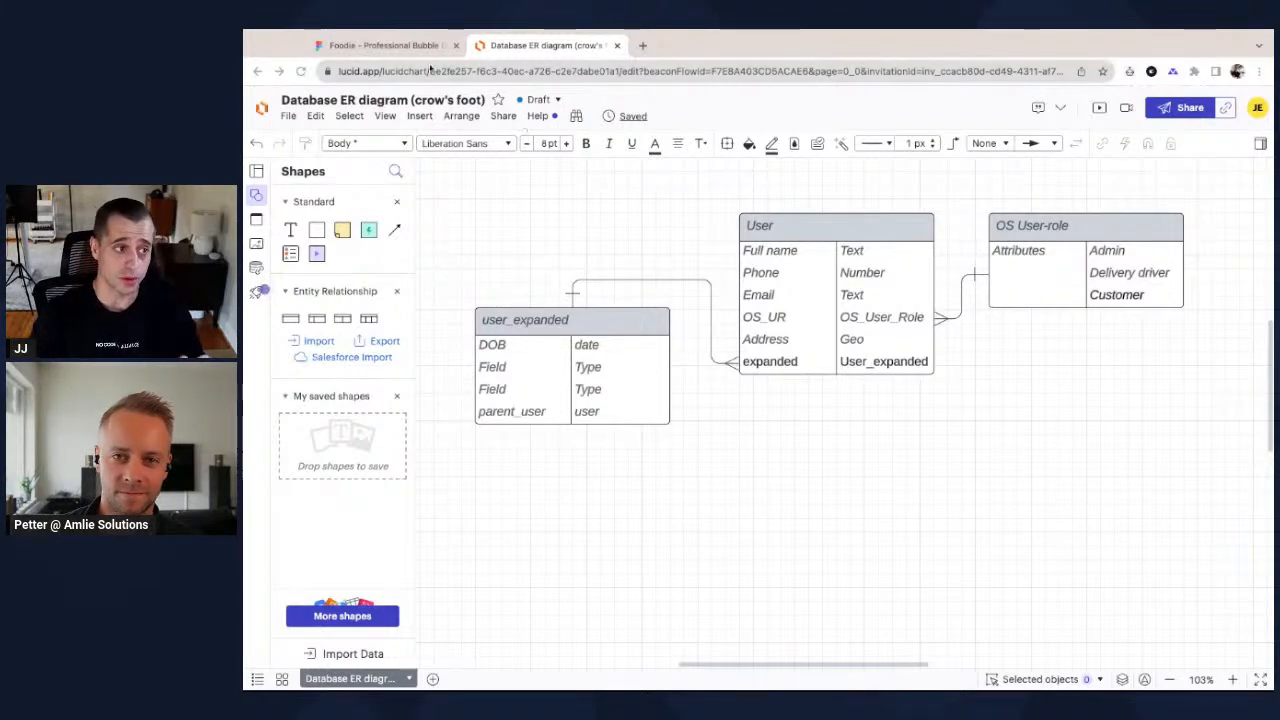
Switch to the Figma design and examine the Side Menu, Home Screen and Food Details screens up close.
click(417, 50)
ctrl+scroll(600, 600, up, 6)
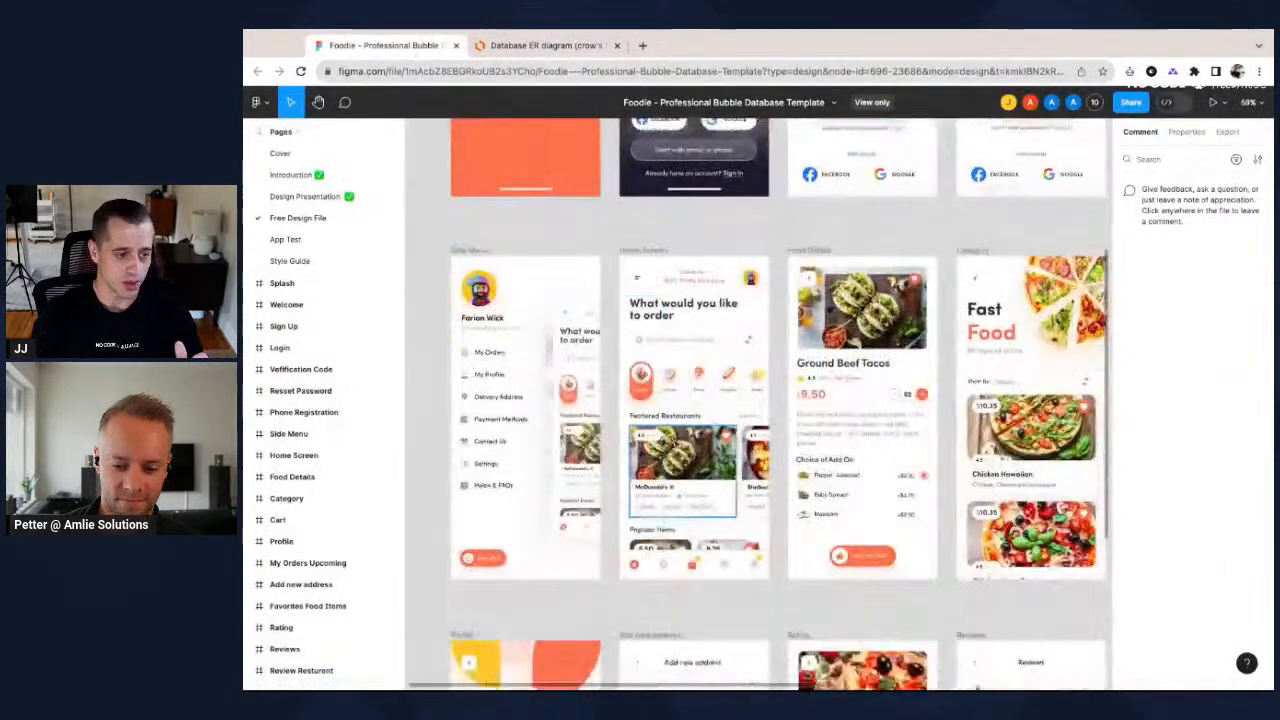
ctrl+scroll(700, 400, up, 2)
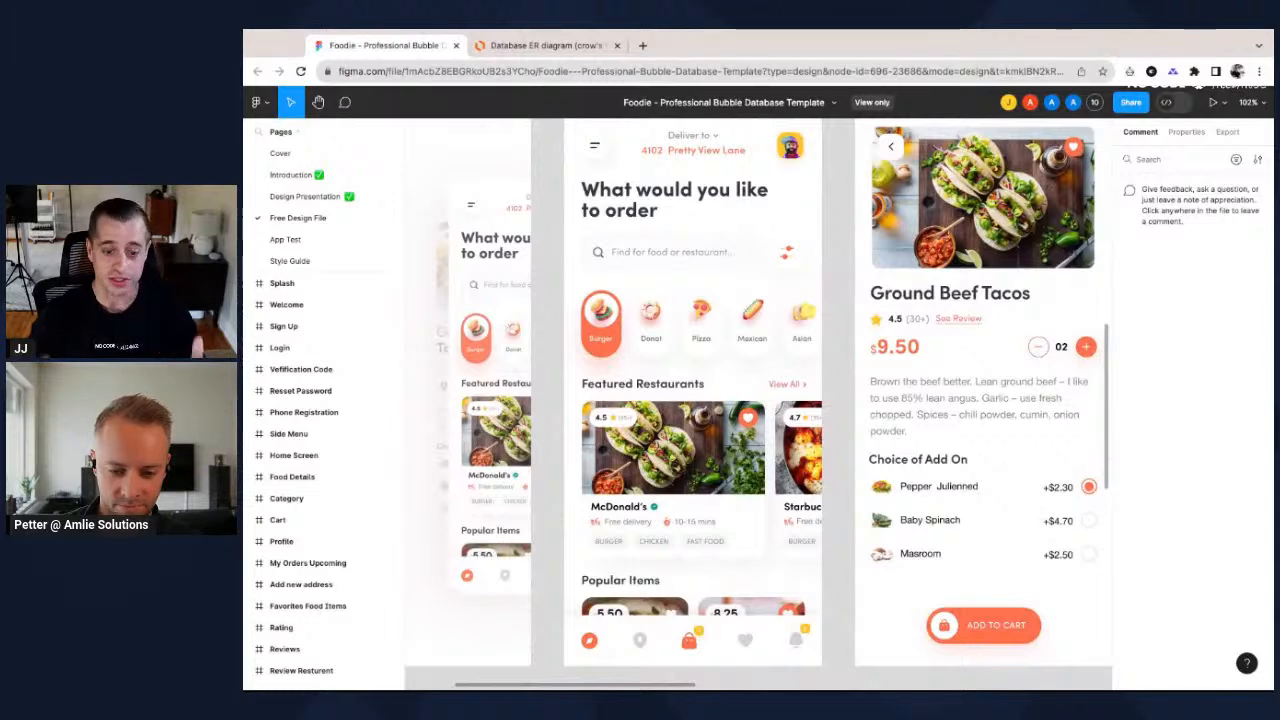
scroll(698, 366, down, 2)
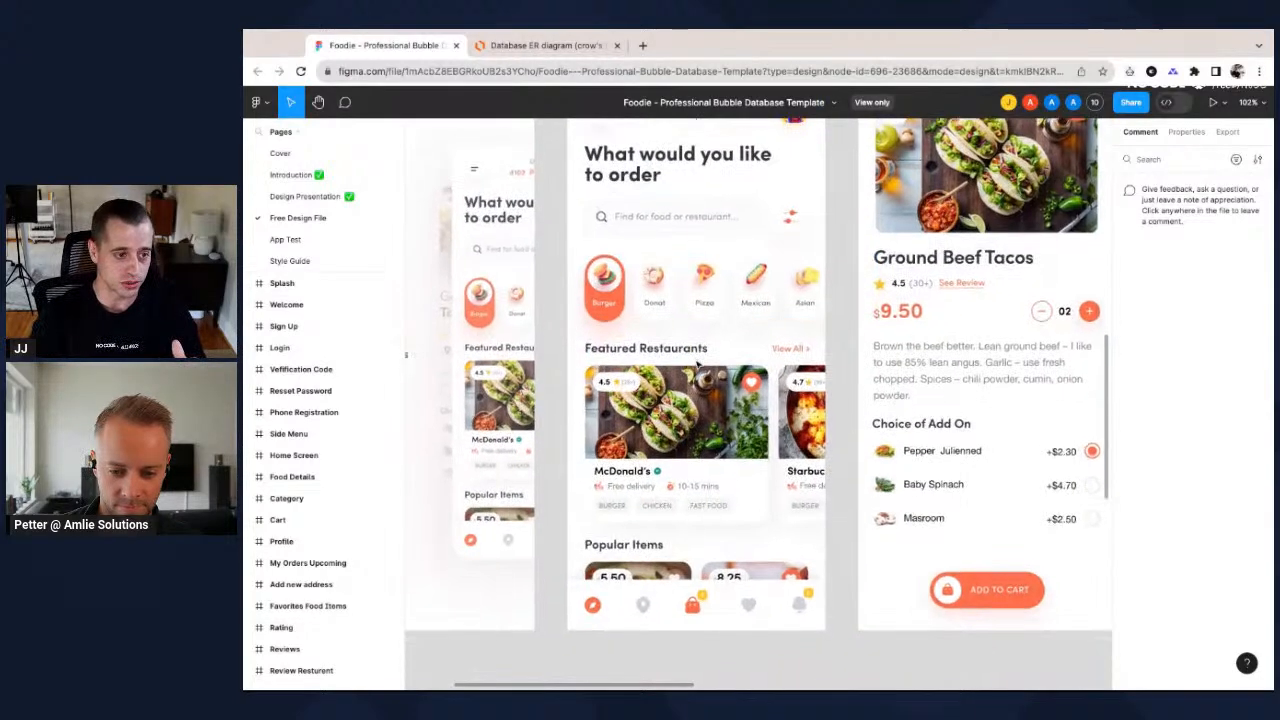
scroll(698, 366, down, 5)
scroll(698, 366, up, 1)
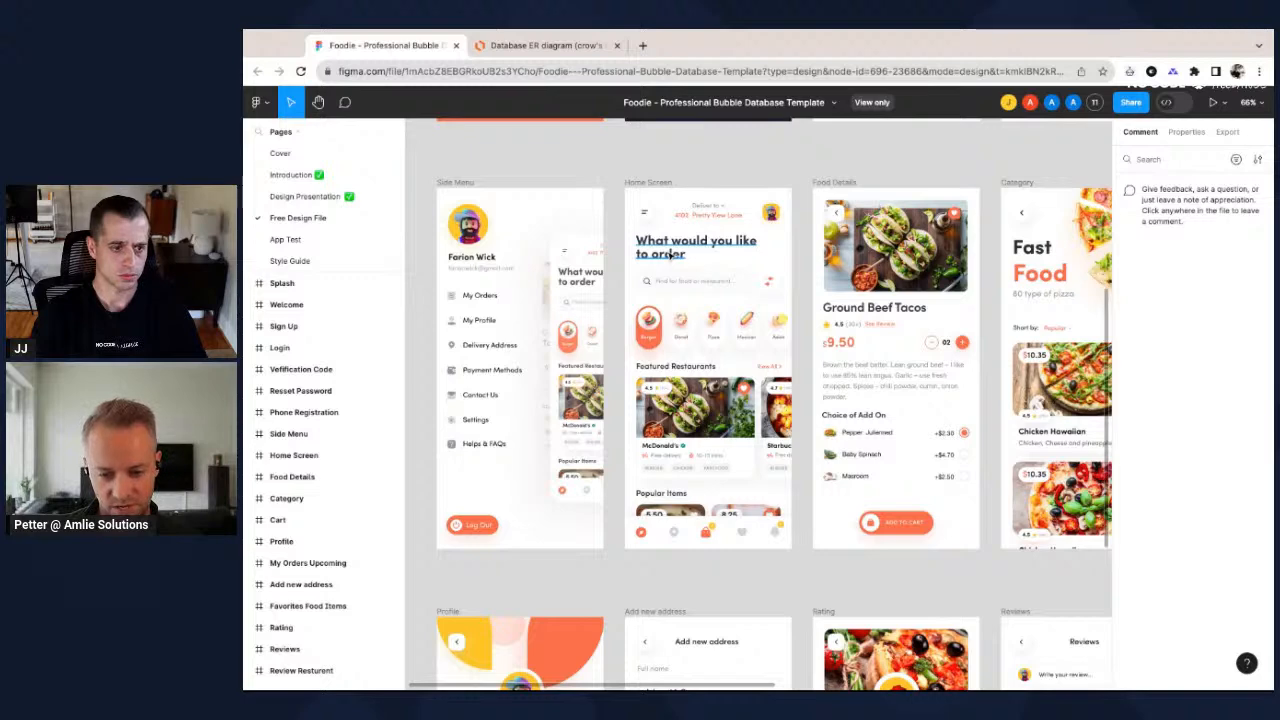
scroll(645, 343, up, 5)
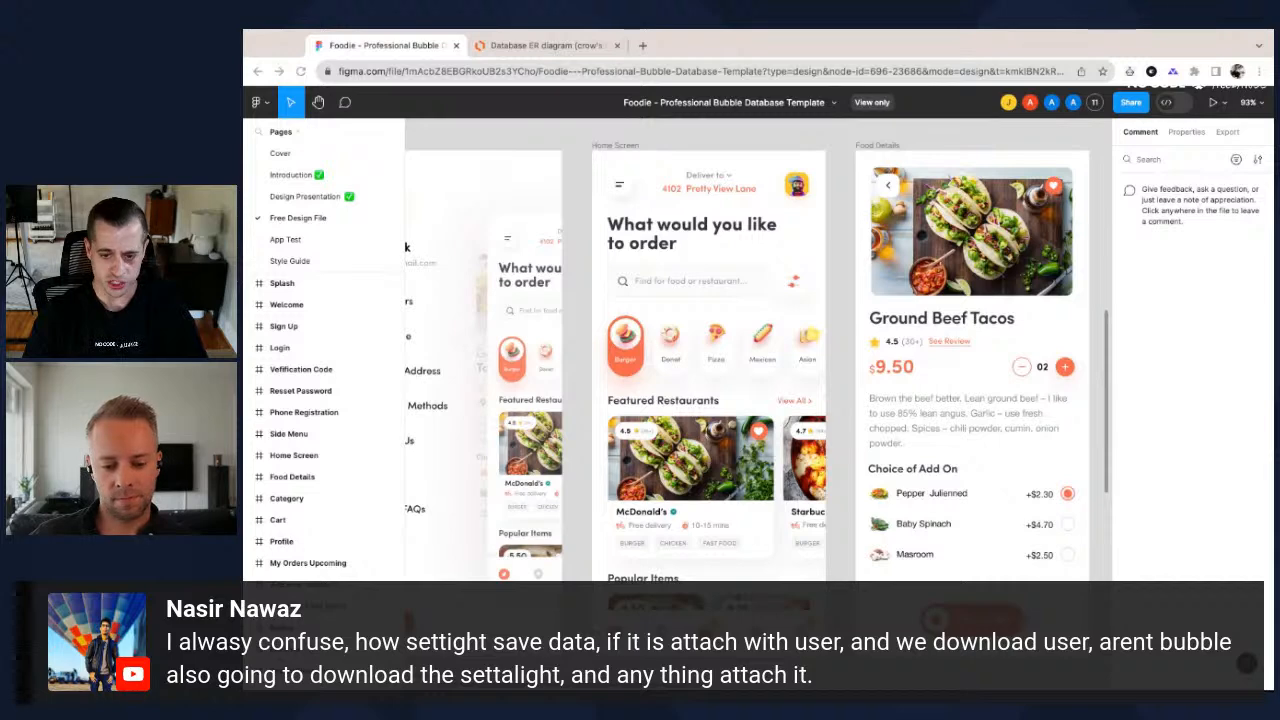
Switch to Lucidchart and compare the parent_user row of user_expanded with the expanded row of User.
click(519, 46)
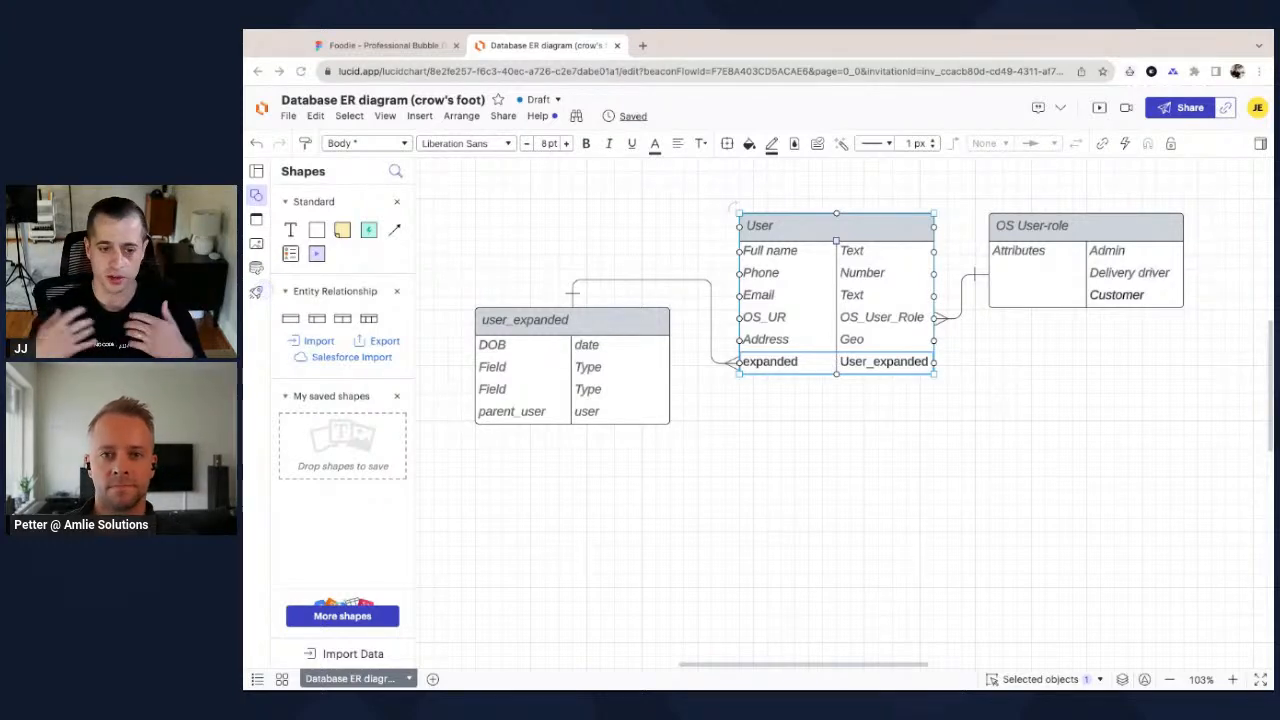
click(508, 416)
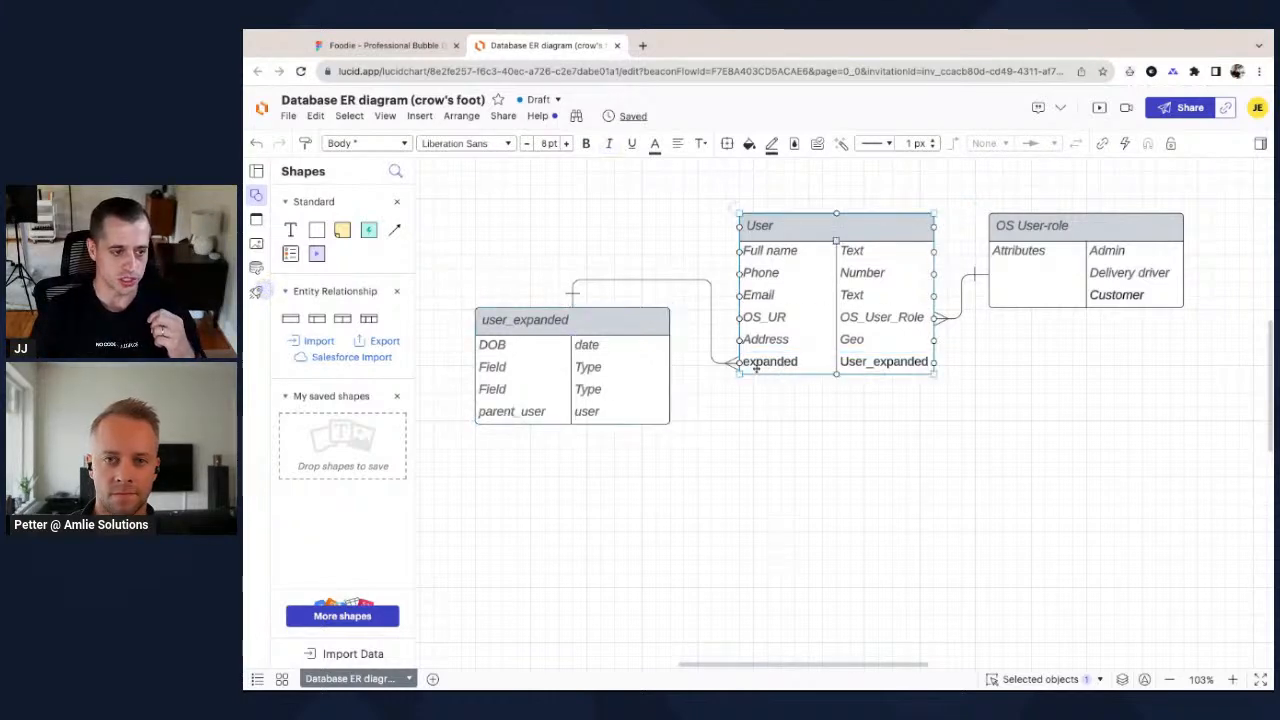
click(788, 368)
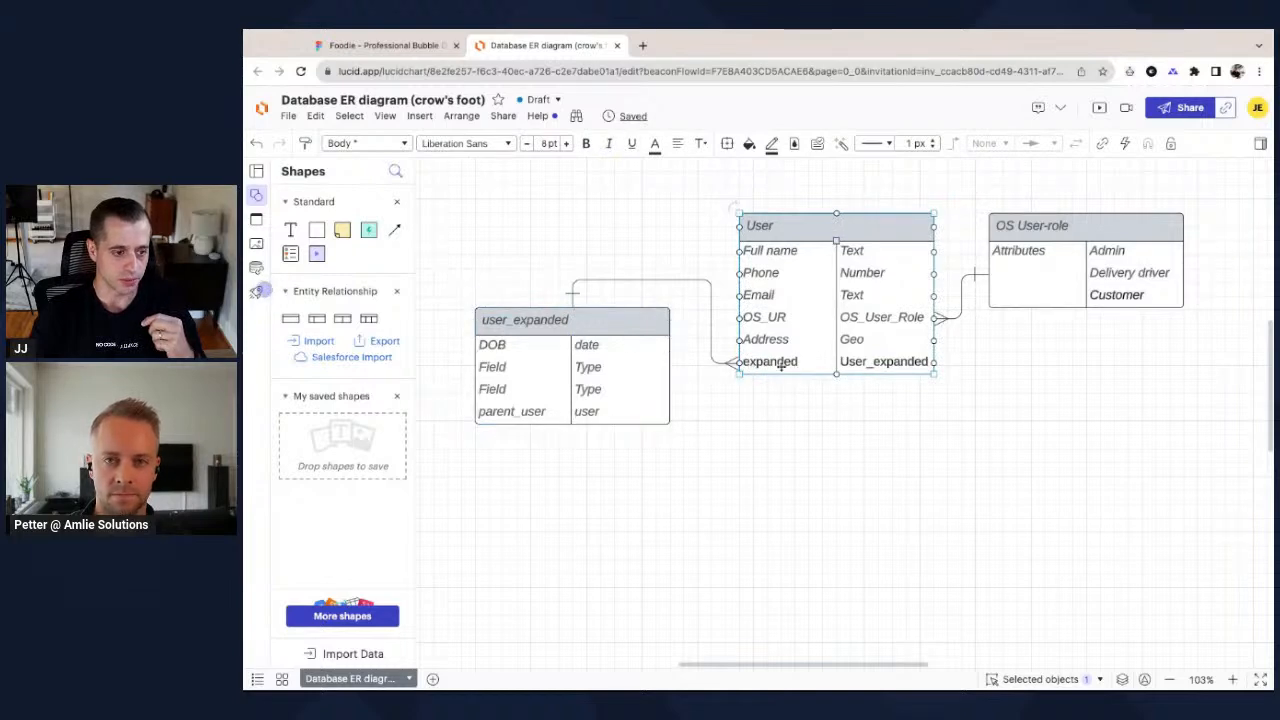
click(511, 412)
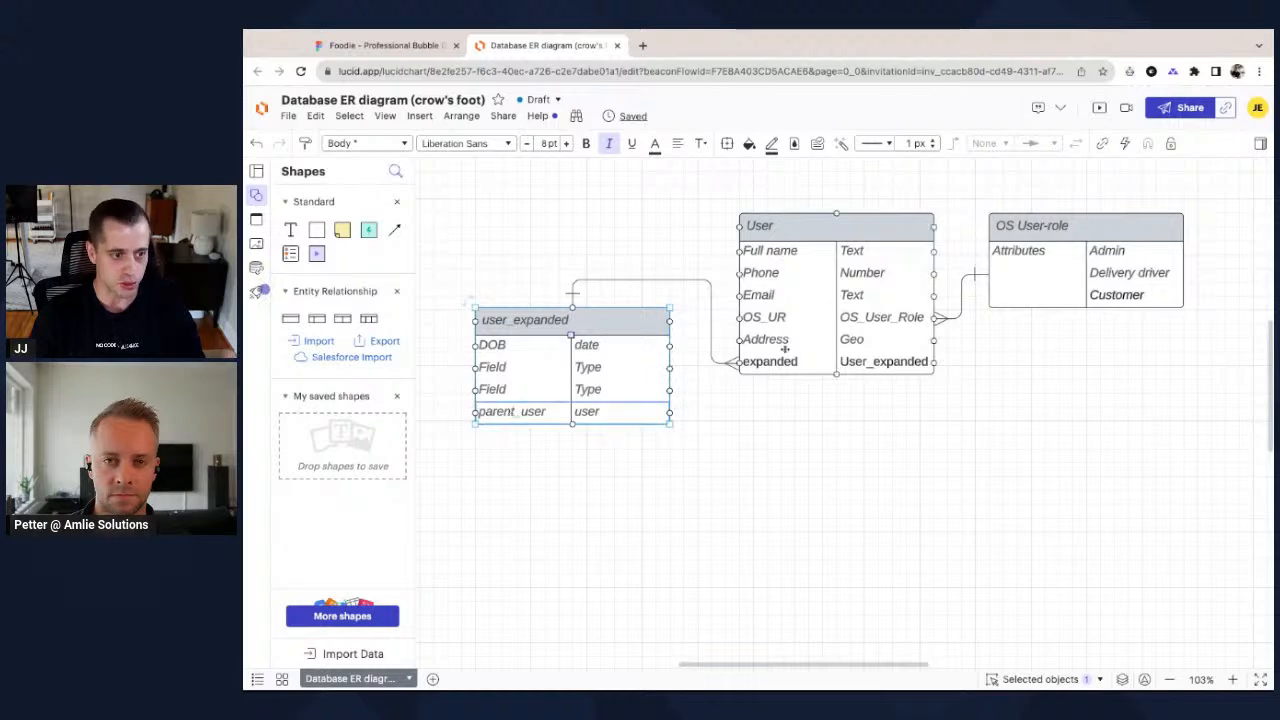
click(823, 351)
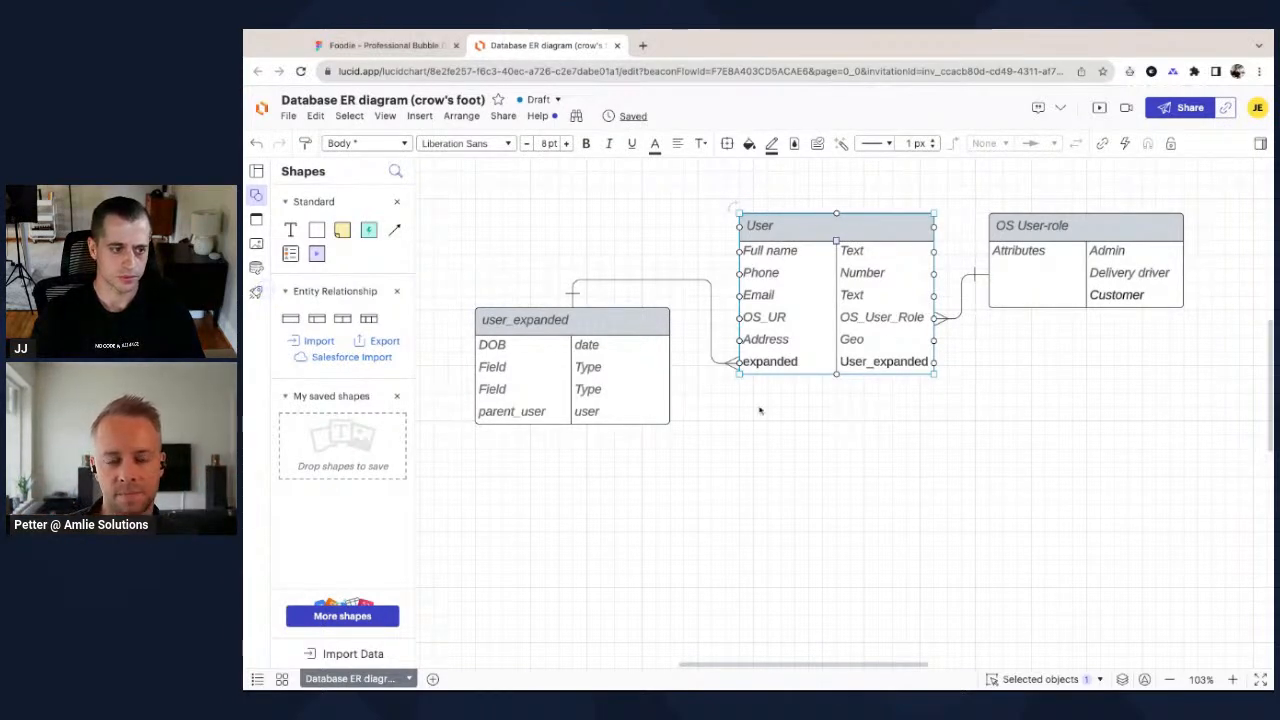
Add a row below expanded in the User entity with the field name example and the type list of things.
right_click(793, 365)
click(870, 121)
double_click(768, 386)
text(example)
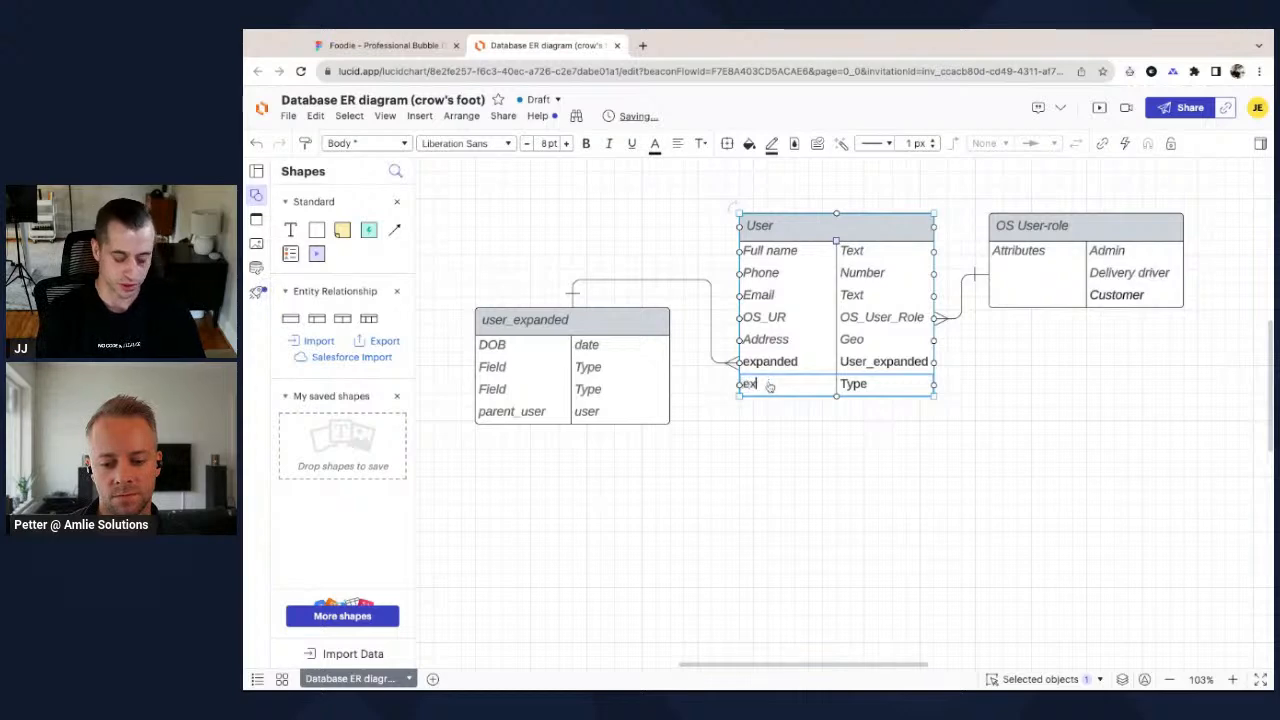
key(Tab)
text(list of things)
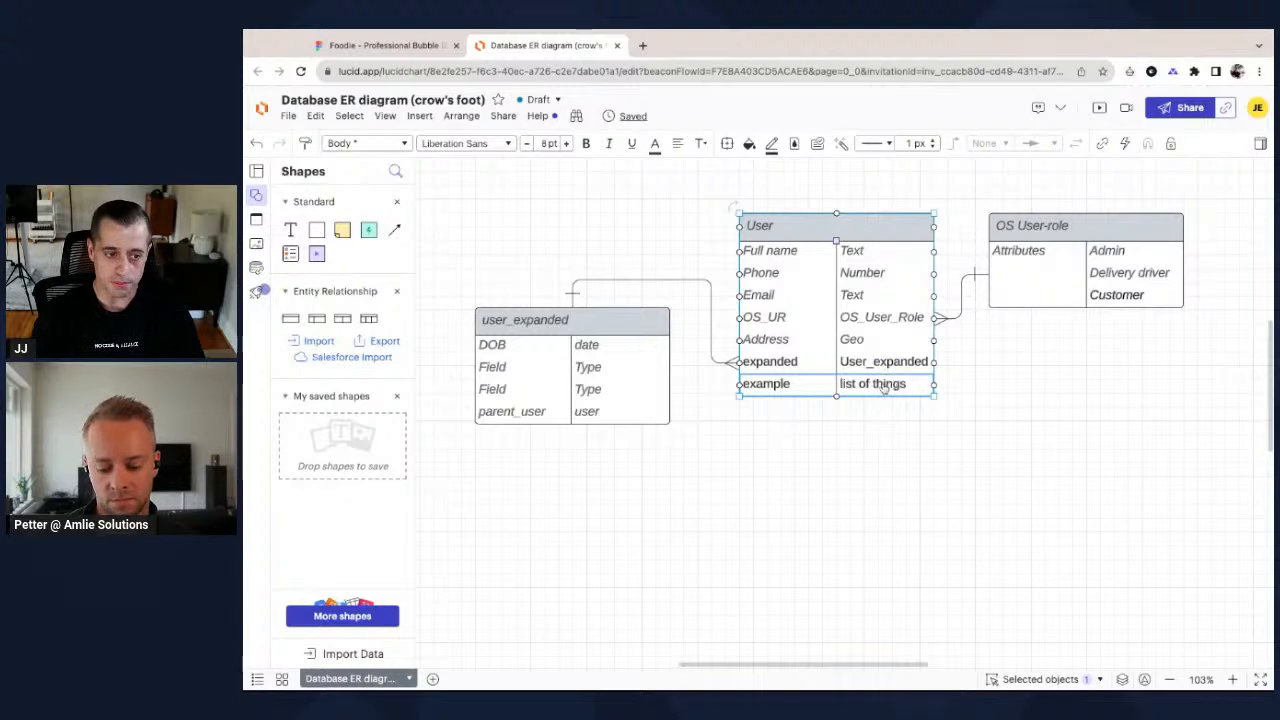
click(843, 227)
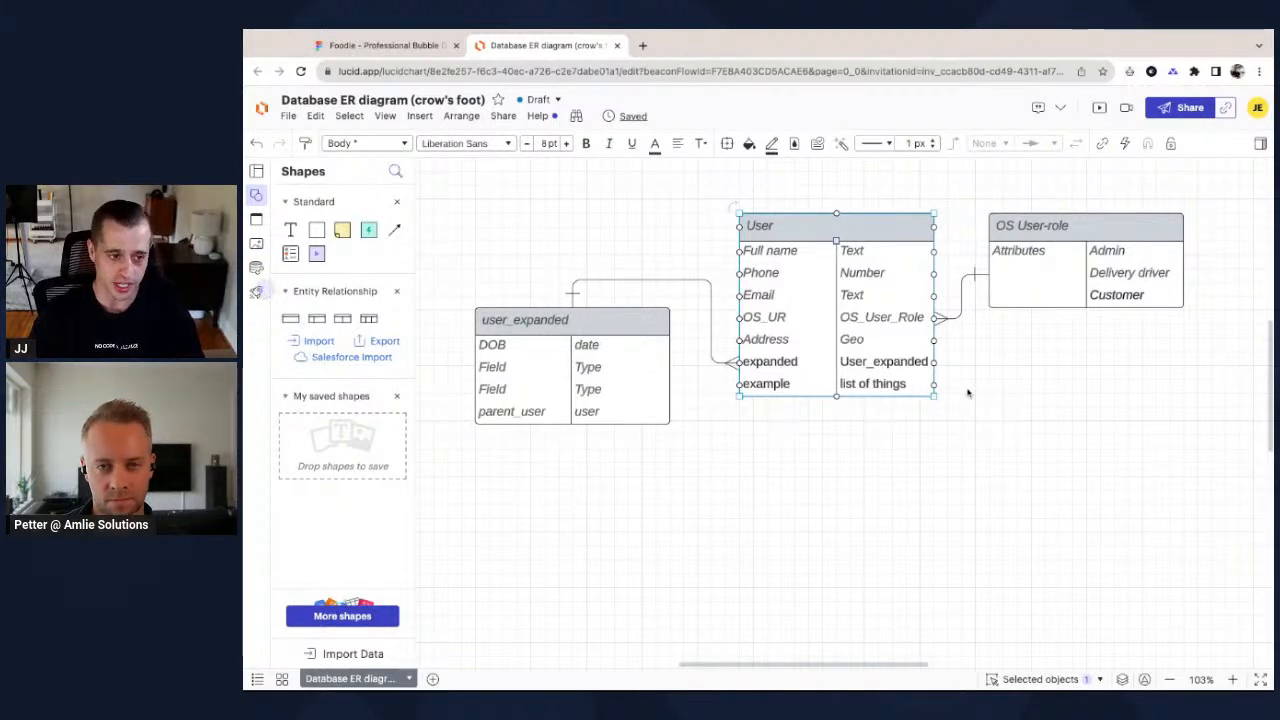
click(875, 437)
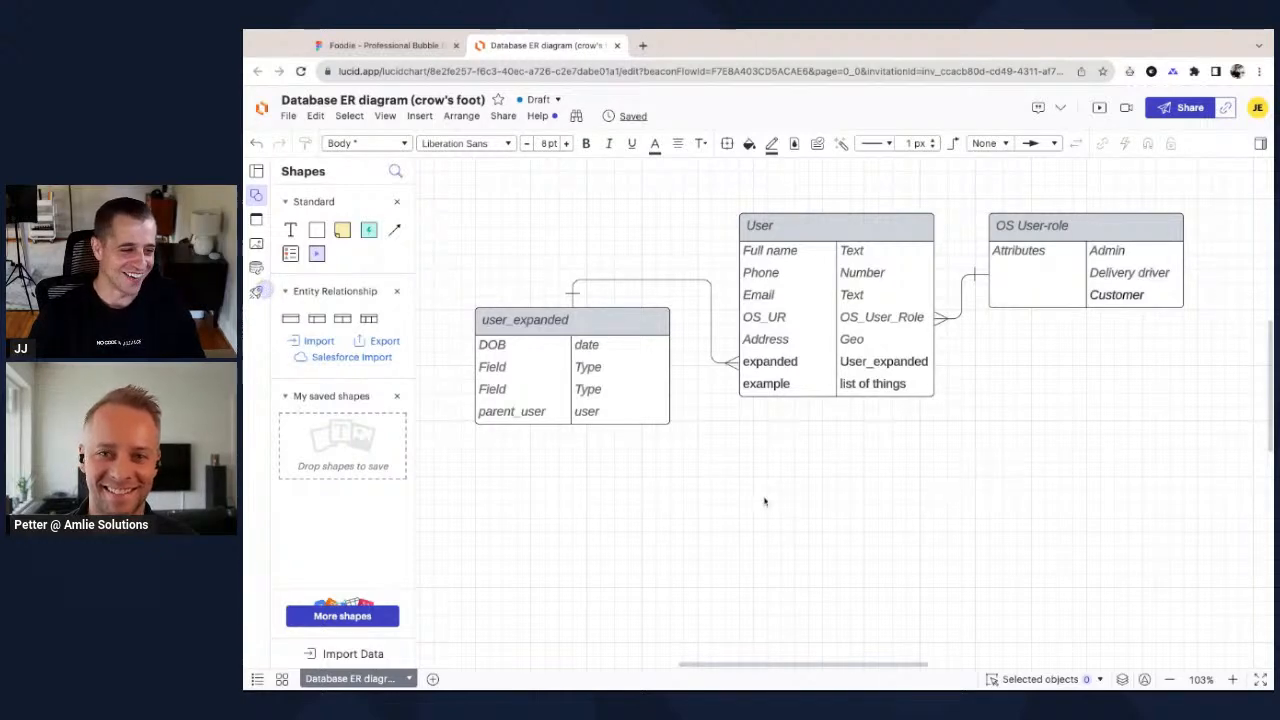
Switch to the Figma design and examine the Side Menu and the Home Screen's food categories and featured restaurants.
click(395, 45)
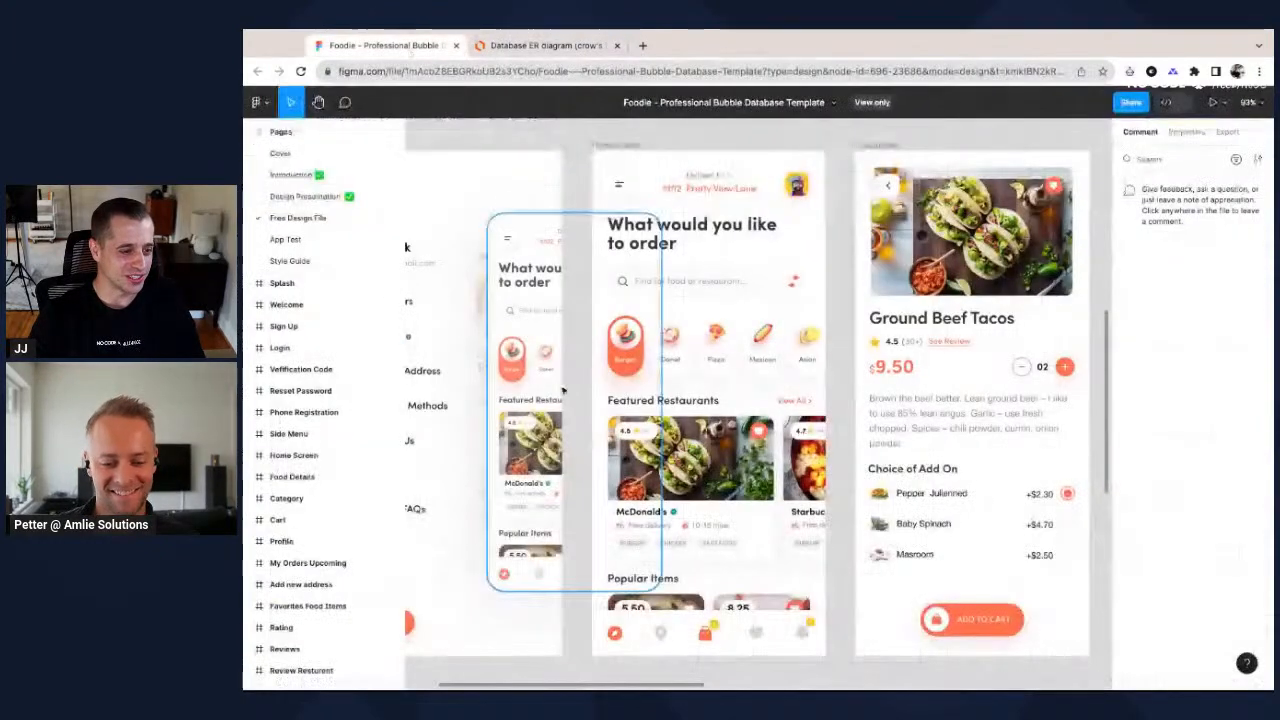
scroll(679, 360, left, 2)
scroll(679, 360, down, 3)
scroll(777, 300, up, 1)
scroll(727, 272, up, 3)
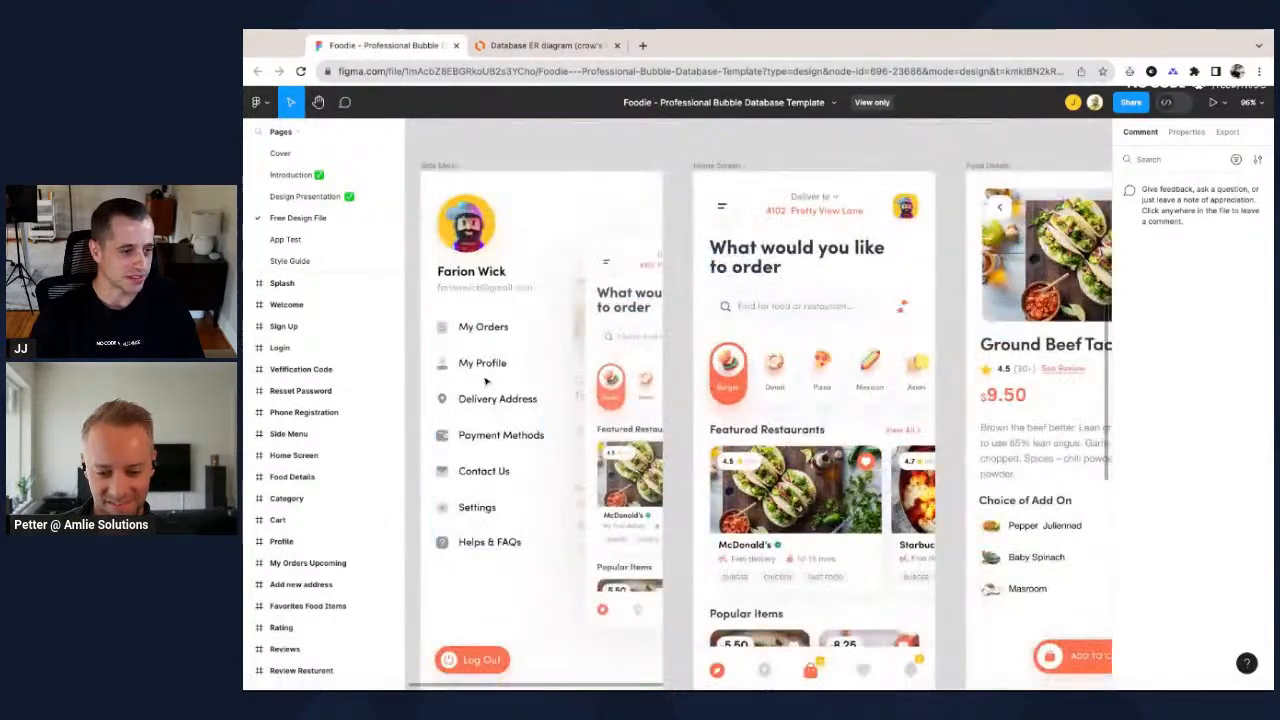
scroll(495, 360, down, 2)
scroll(766, 327, up, 3)
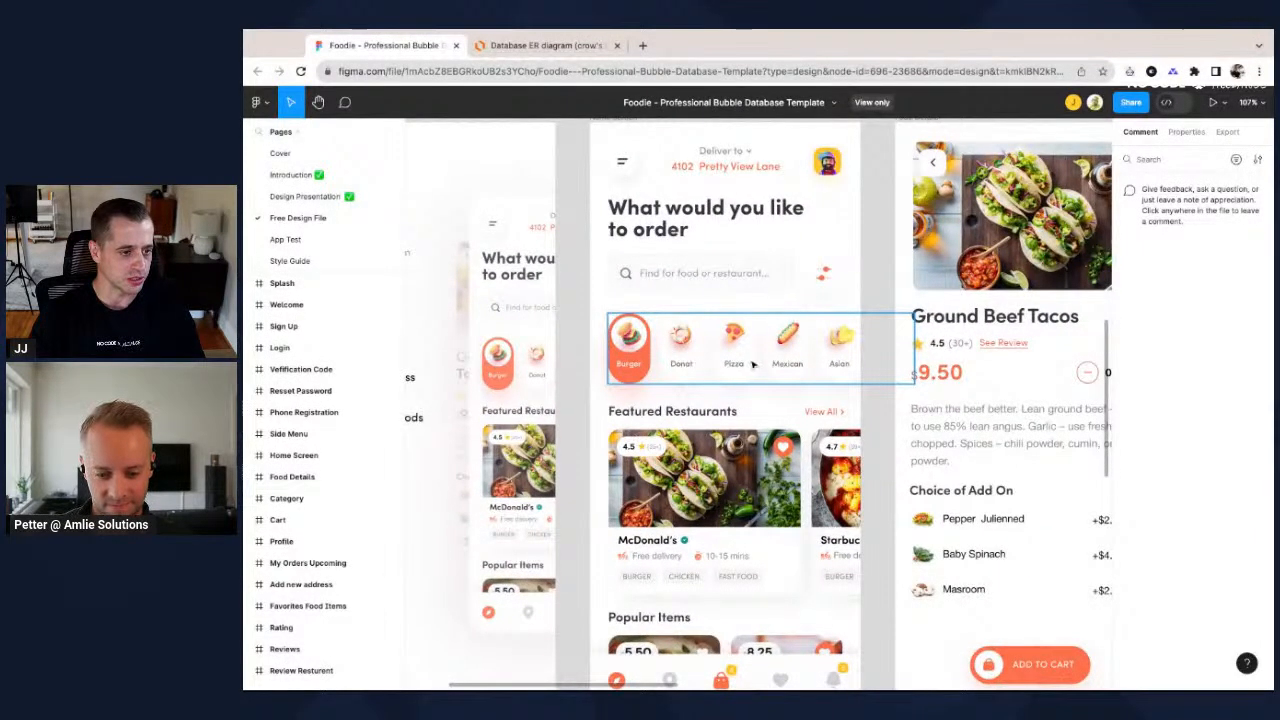
scroll(749, 354, down, 2)
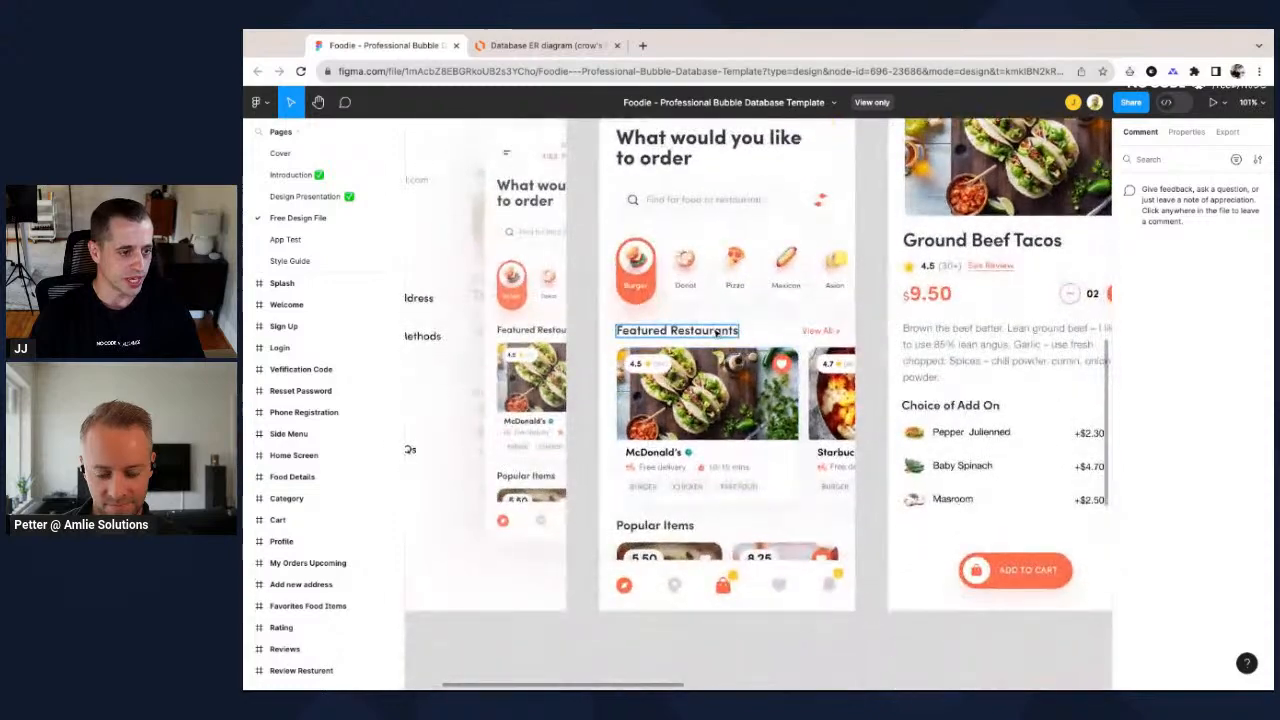
scroll(723, 480, up, 2)
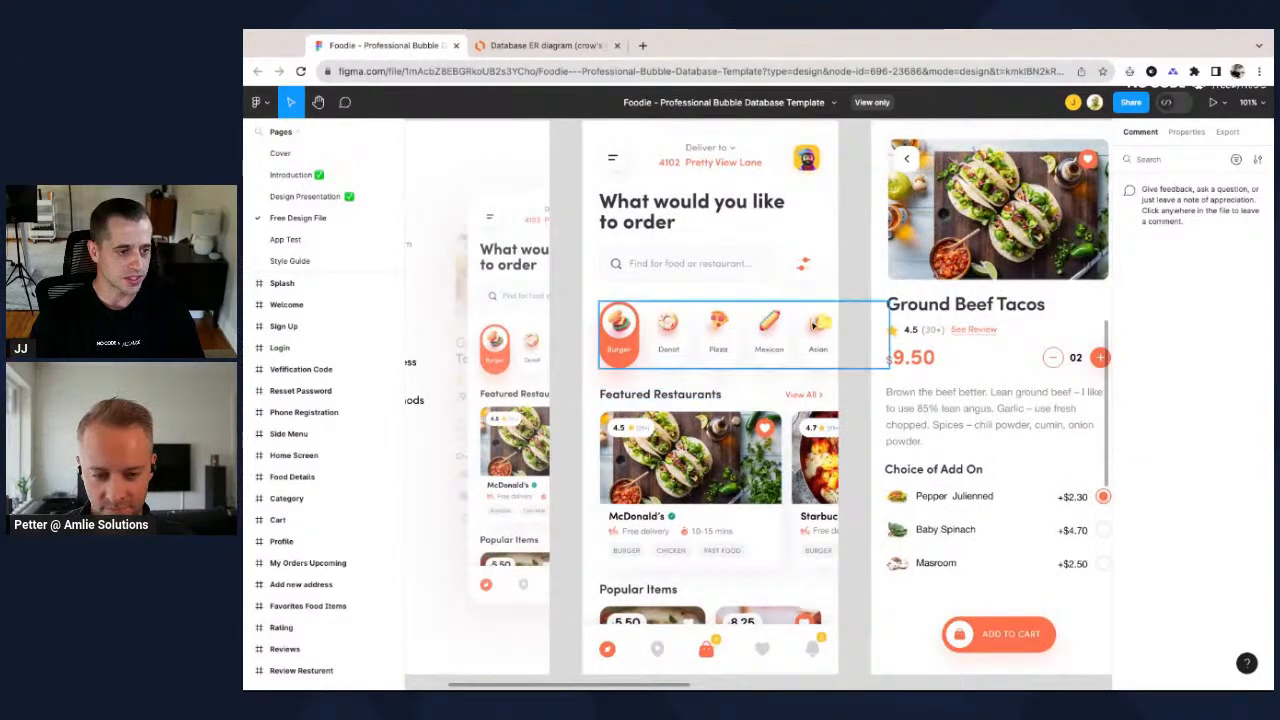
Switch to Lucidchart, duplicate the user_expanded entity below the original and rename the copy Restaurant.
click(548, 45)
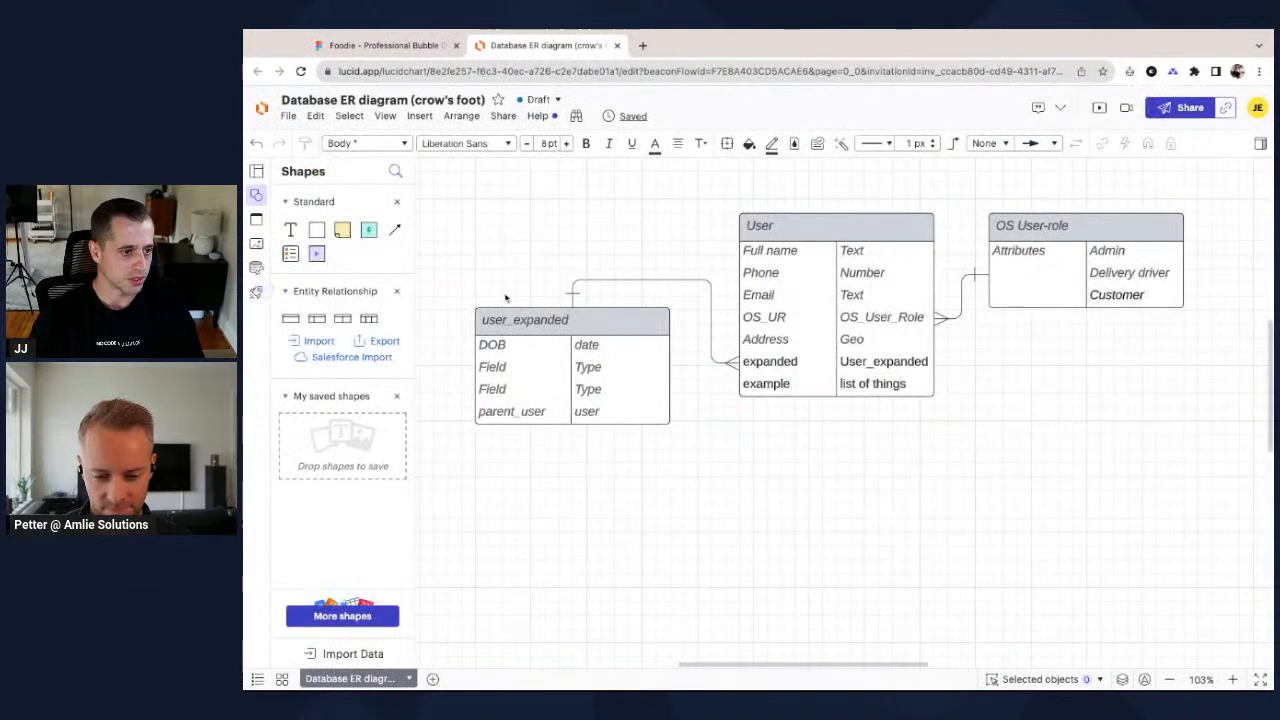
click(521, 319)
key(ctrl+d)
scroll(590, 400, down, 3)
scroll(590, 400, left, 2)
double_click(562, 437)
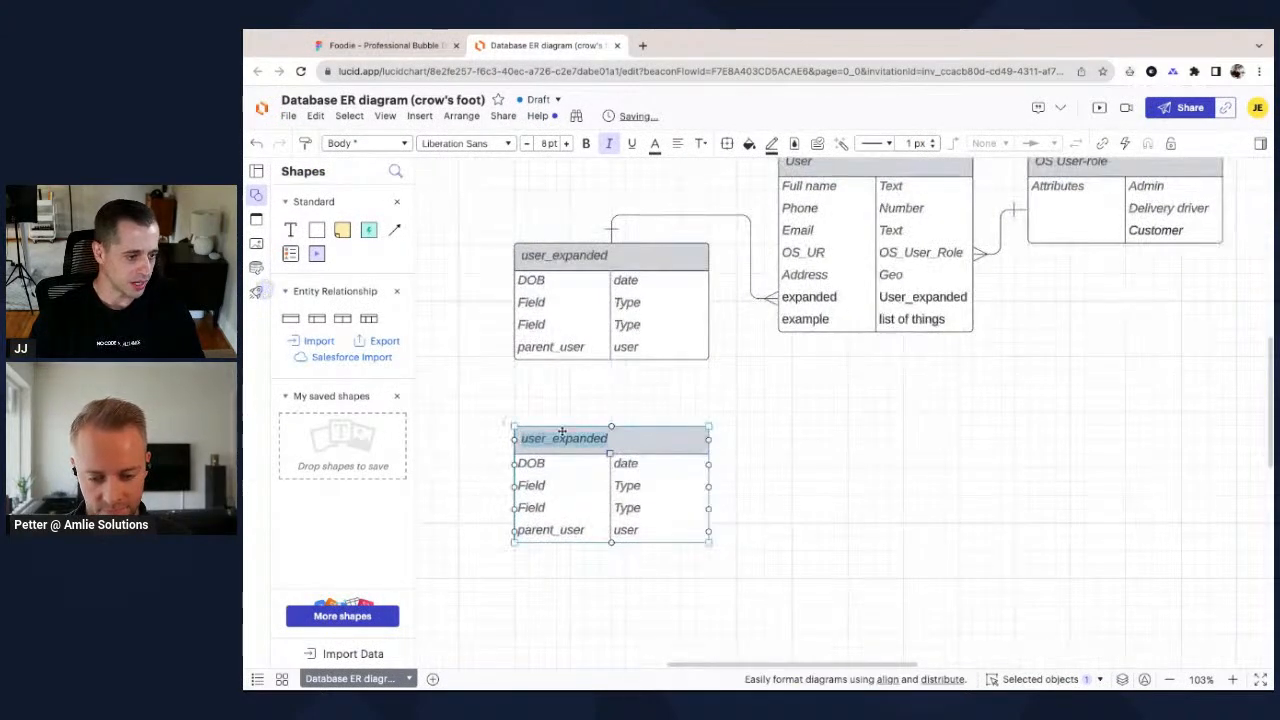
text(Restaurn)
key(BackSpace)
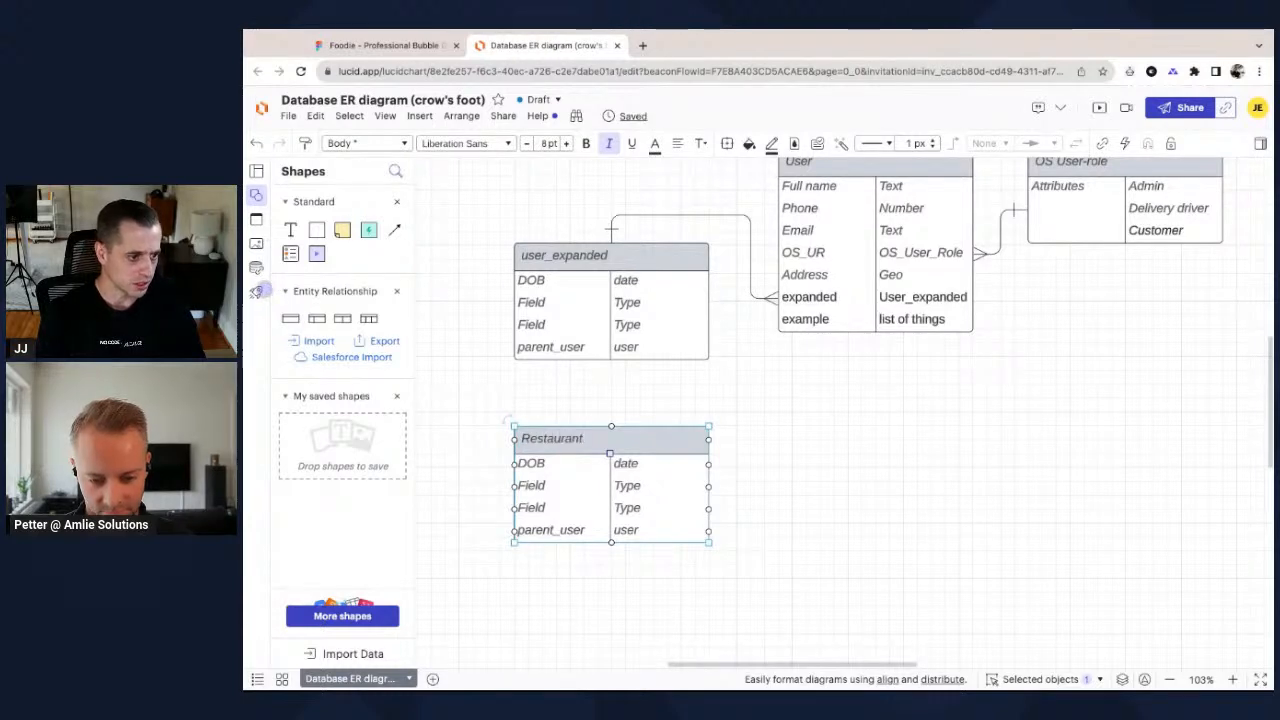
Change the first row of the Restaurant entity to the field Name with the type text.
key(Tab)
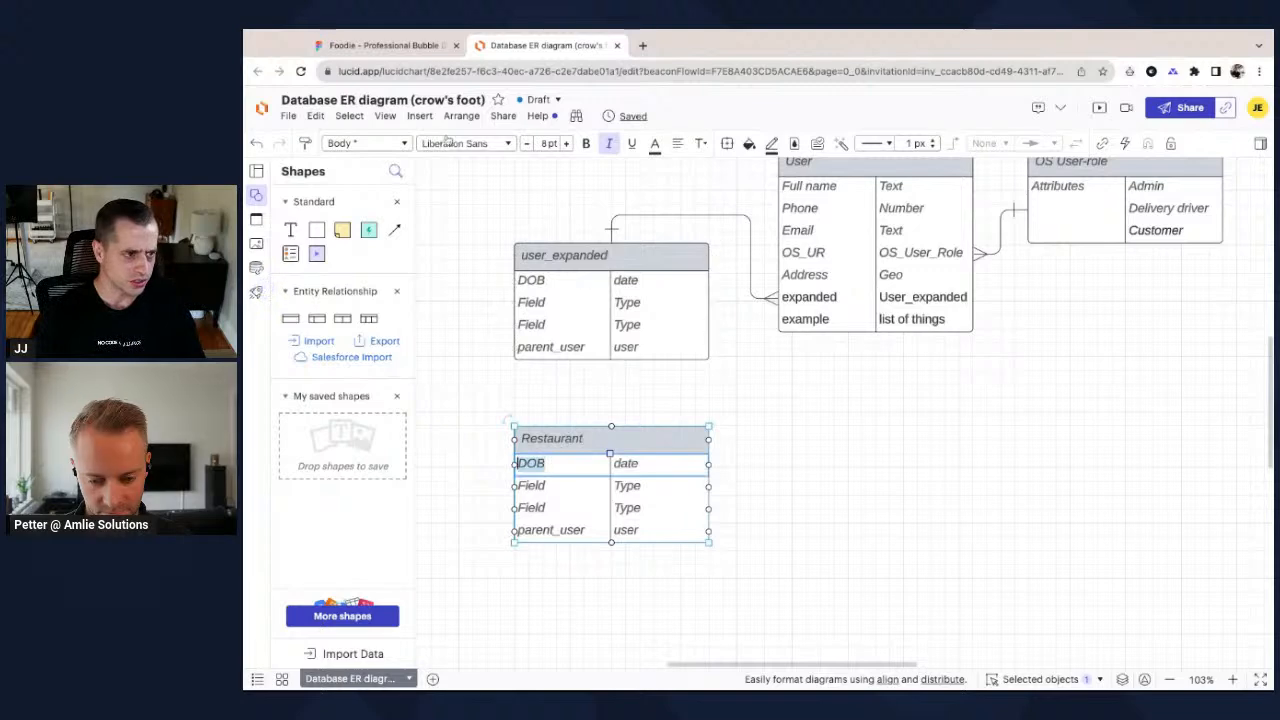
click(390, 45)
click(552, 45)
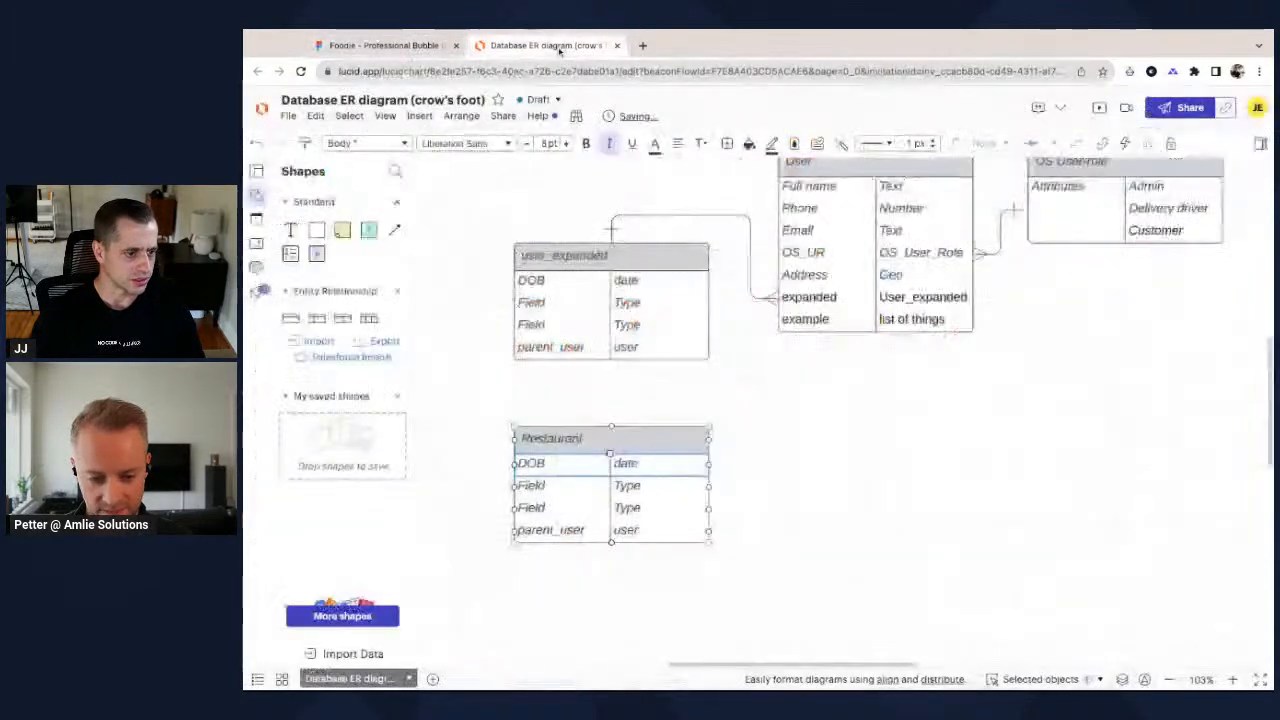
double_click(540, 462)
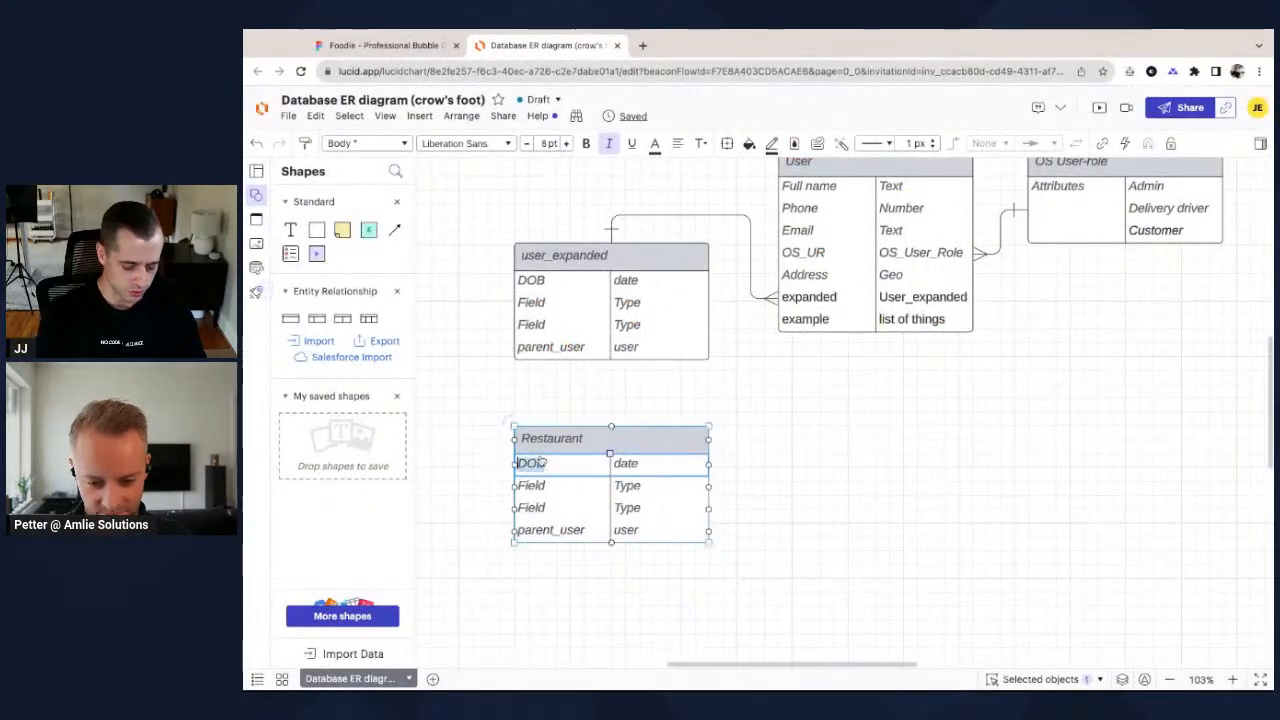
text(Name)
key(Tab)
text(text)
Change Restaurant's second row to the field reviews_score and clear its type.
key(Tab)
text(reviews)
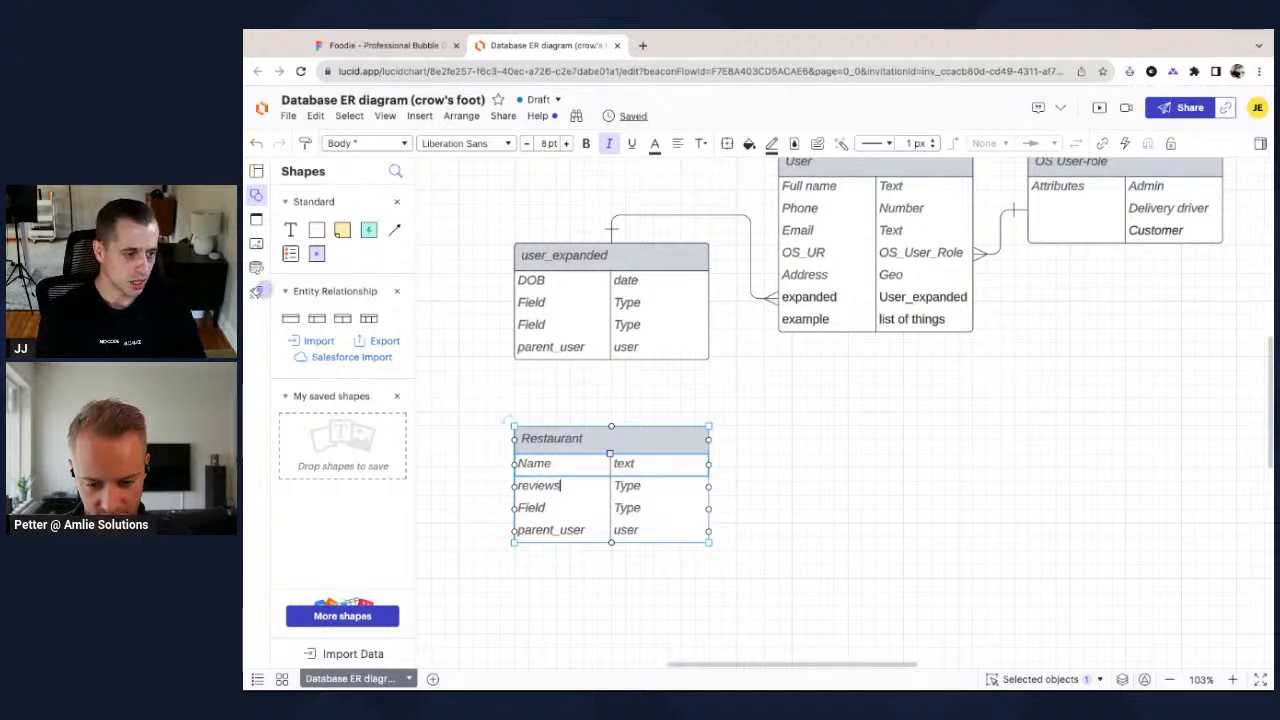
key(Tab)
key(BackSpace)
double_click(571, 484)
click(571, 484)
text(_score)
Change Restaurant's third row to the field reviews_count with the type text.
double_click(532, 508)
text(Review)
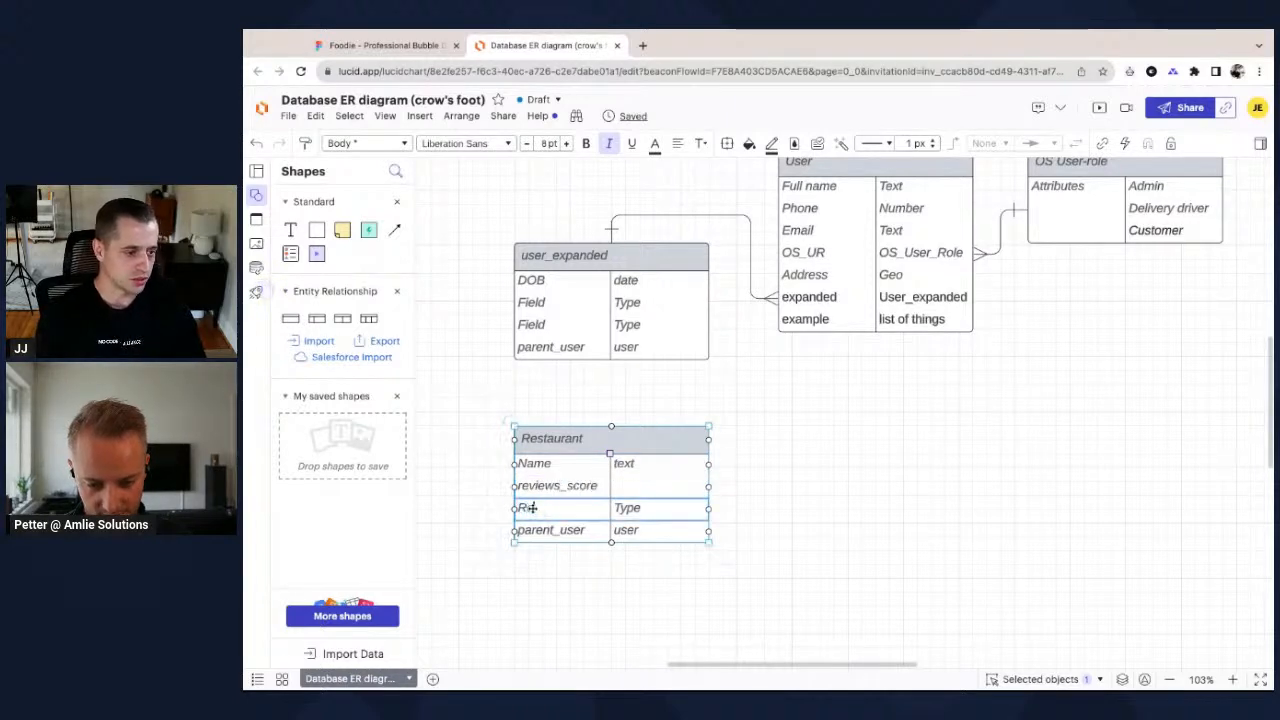
key(BackSpace)
key(BackSpace)
key(BackSpace)
key(BackSpace)
key(BackSpace)
key(BackSpace)
text(revew)
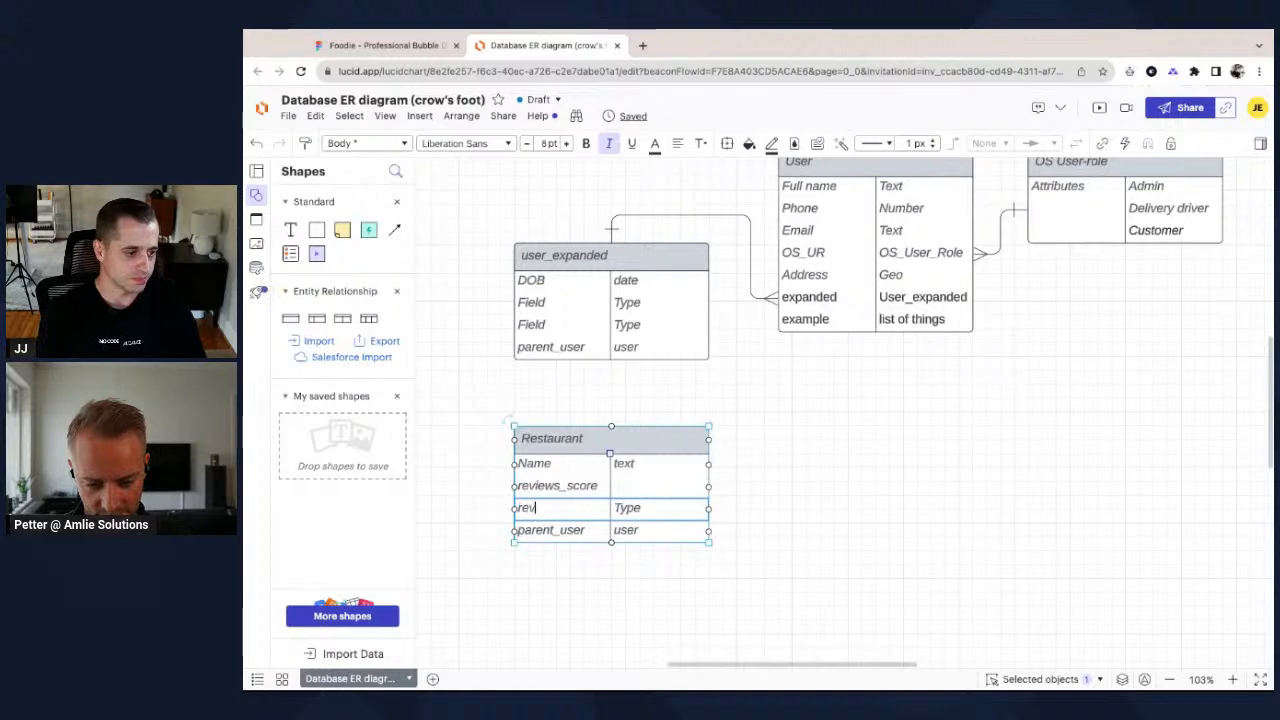
key(BackSpace)
text(iews_count)
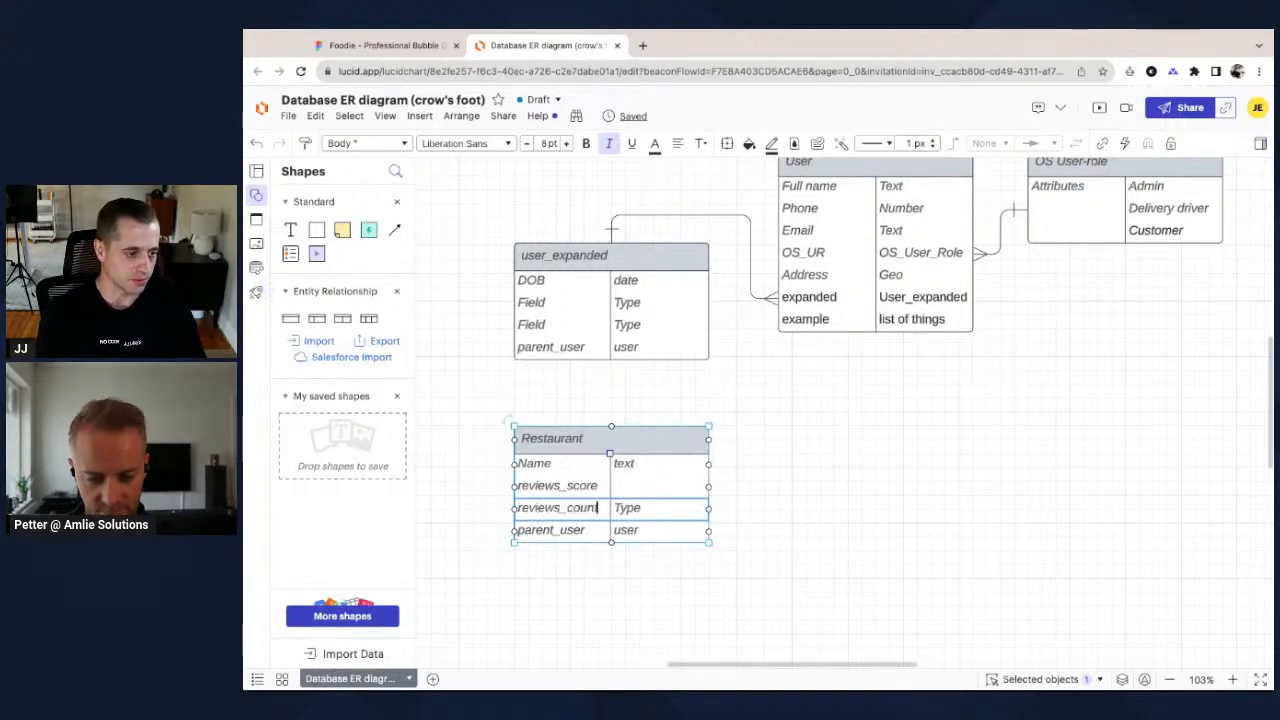
double_click(634, 513)
text(ext)
key(BackSpace)
key(BackSpace)
key(BackSpace)
text(text)
Check the McDonald's card in the Figma design, and in Lucidchart rename Restaurant's parent_user field Deliver_time and clear its type.
click(385, 45)
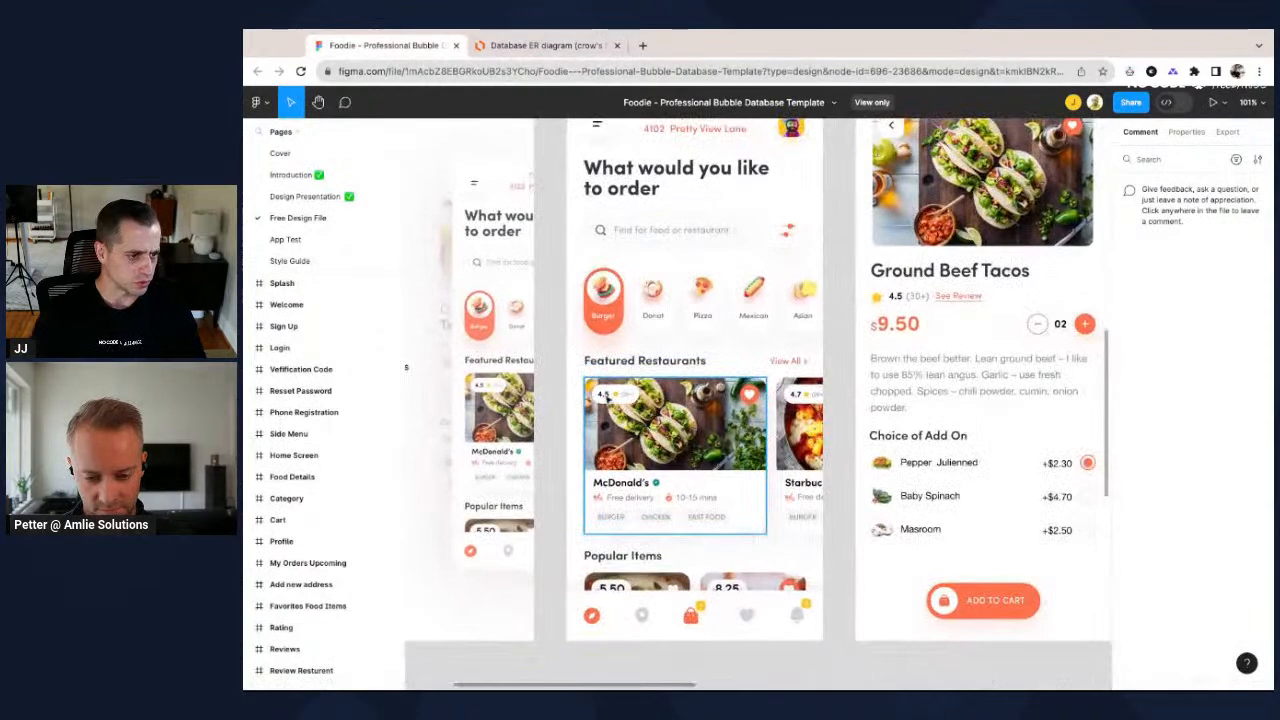
scroll(622, 401, up, 5)
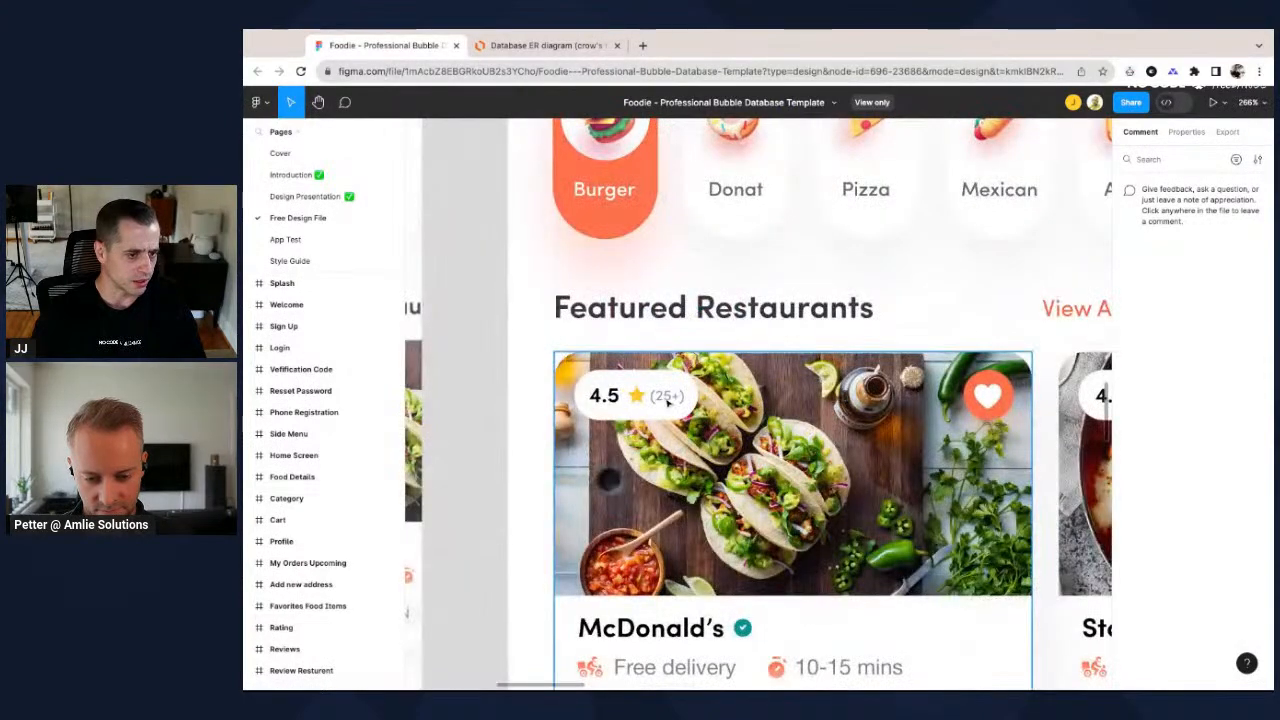
scroll(666, 400, down, 4)
scroll(674, 460, down, 3)
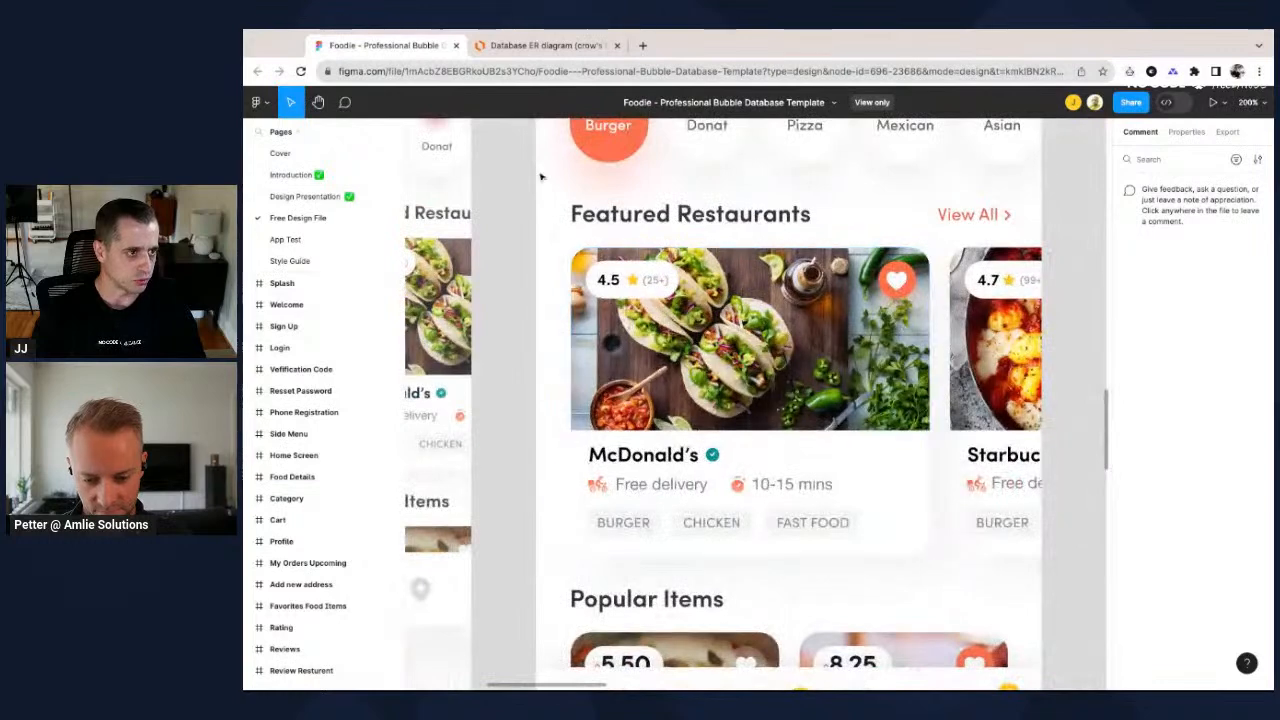
click(518, 47)
double_click(563, 529)
text(Deliver_time)
key(Tab)
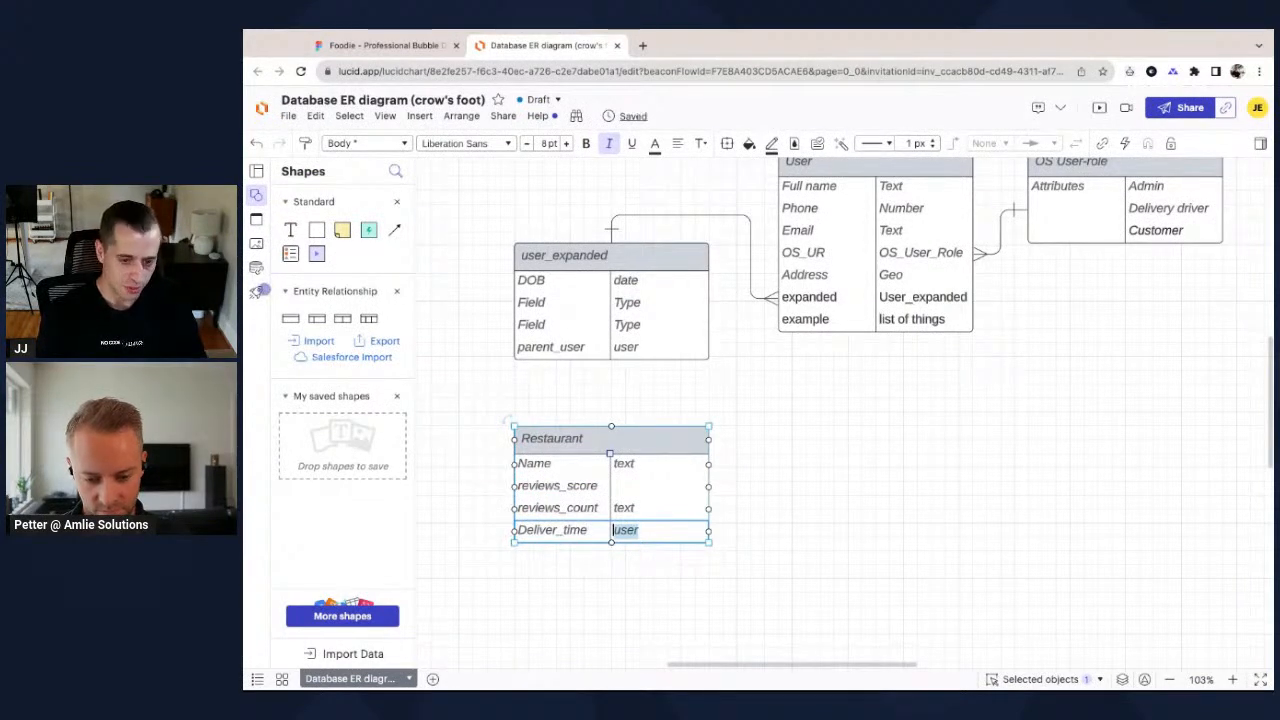
key(BackSpace)
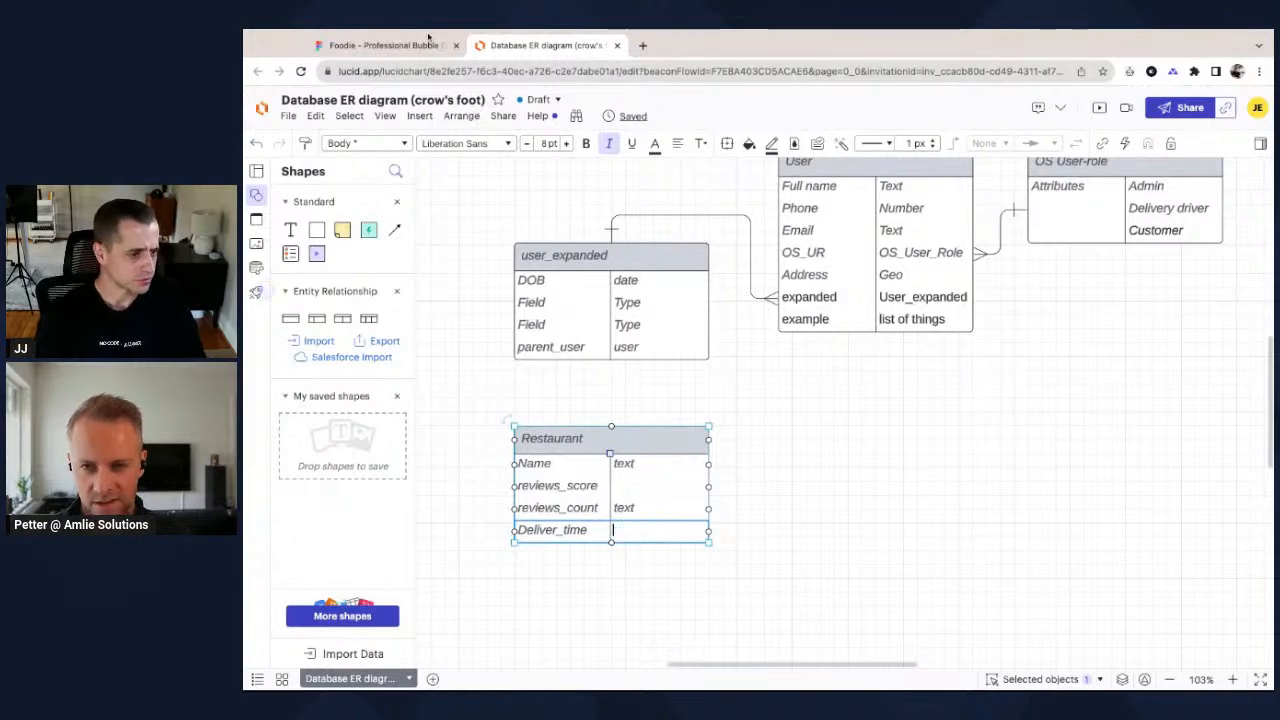
Recheck the Figma restaurant card, and in Lucidchart add a Restaurant row below Deliver_time with the field yn_free_delivery? and a yes/no type.
click(385, 45)
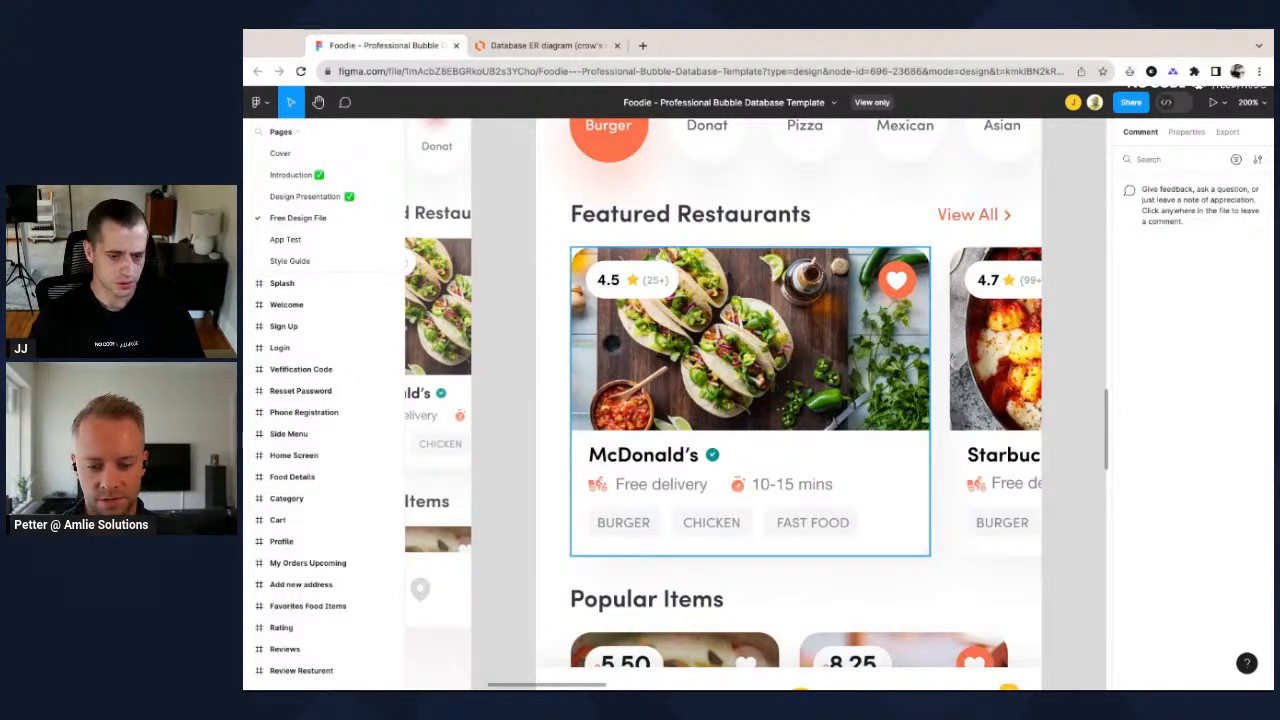
click(567, 46)
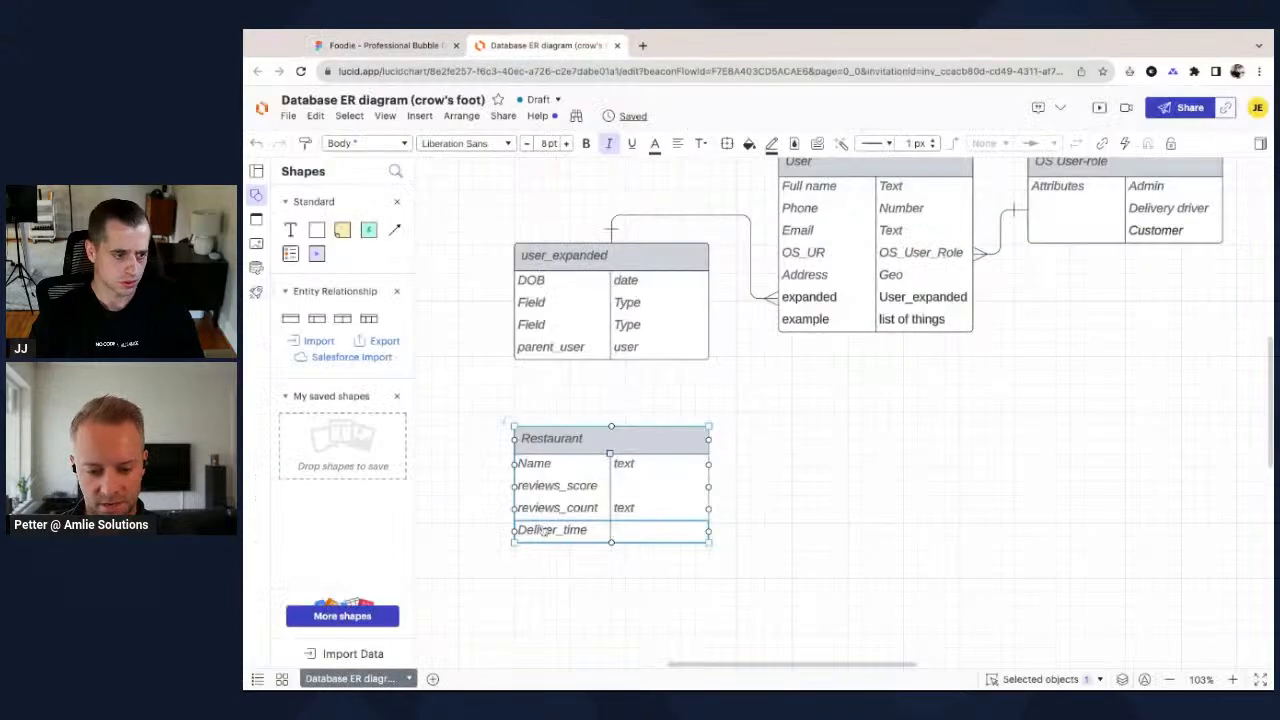
right_click(553, 520)
click(606, 121)
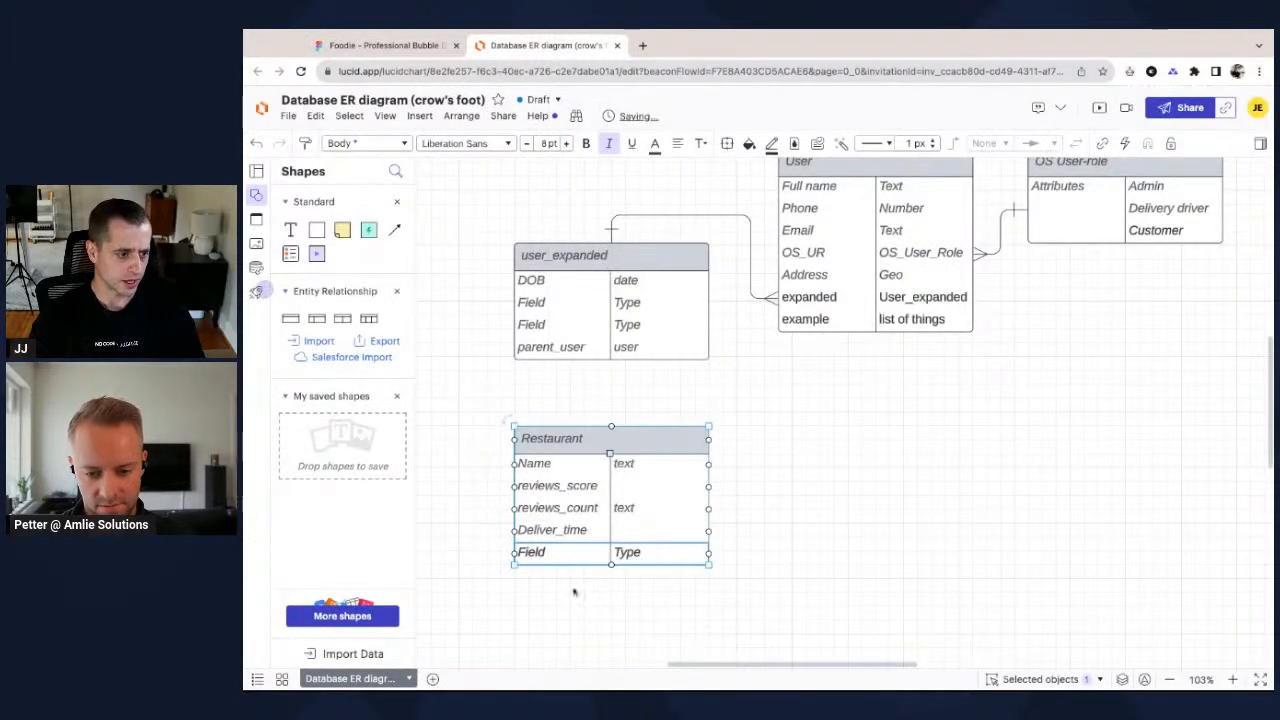
double_click(560, 553)
text(yr)
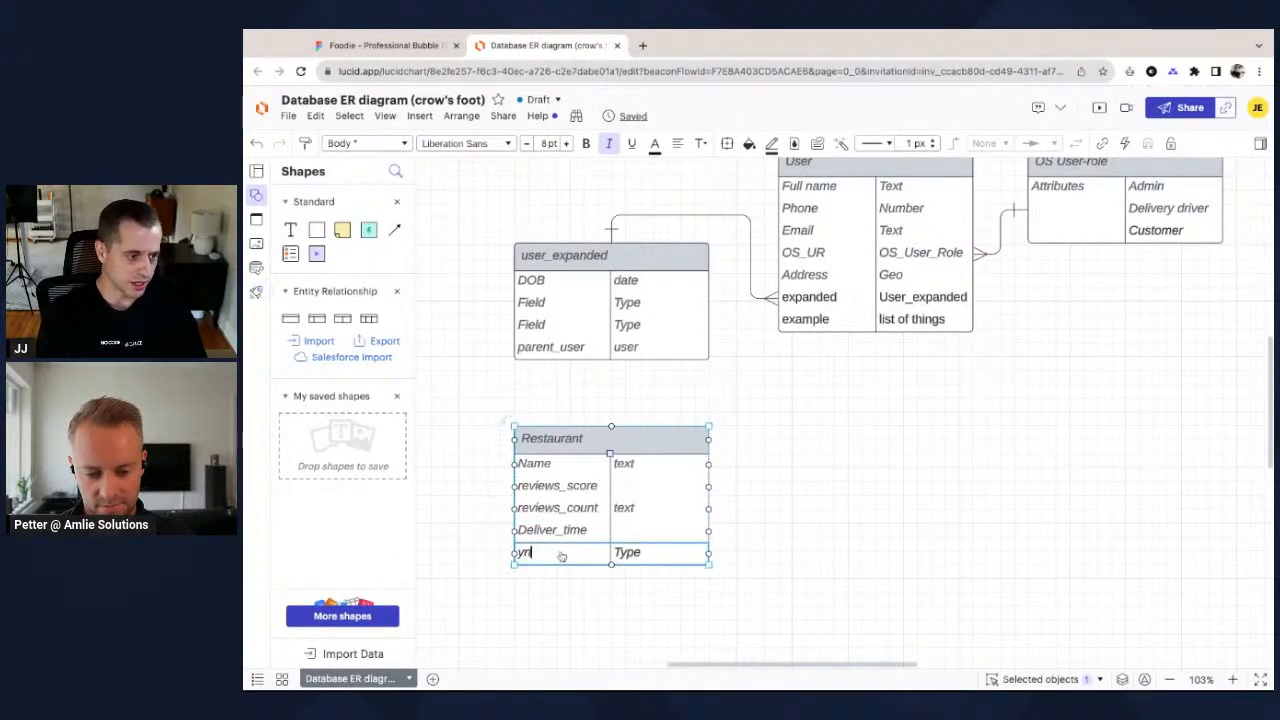
text(_free_)
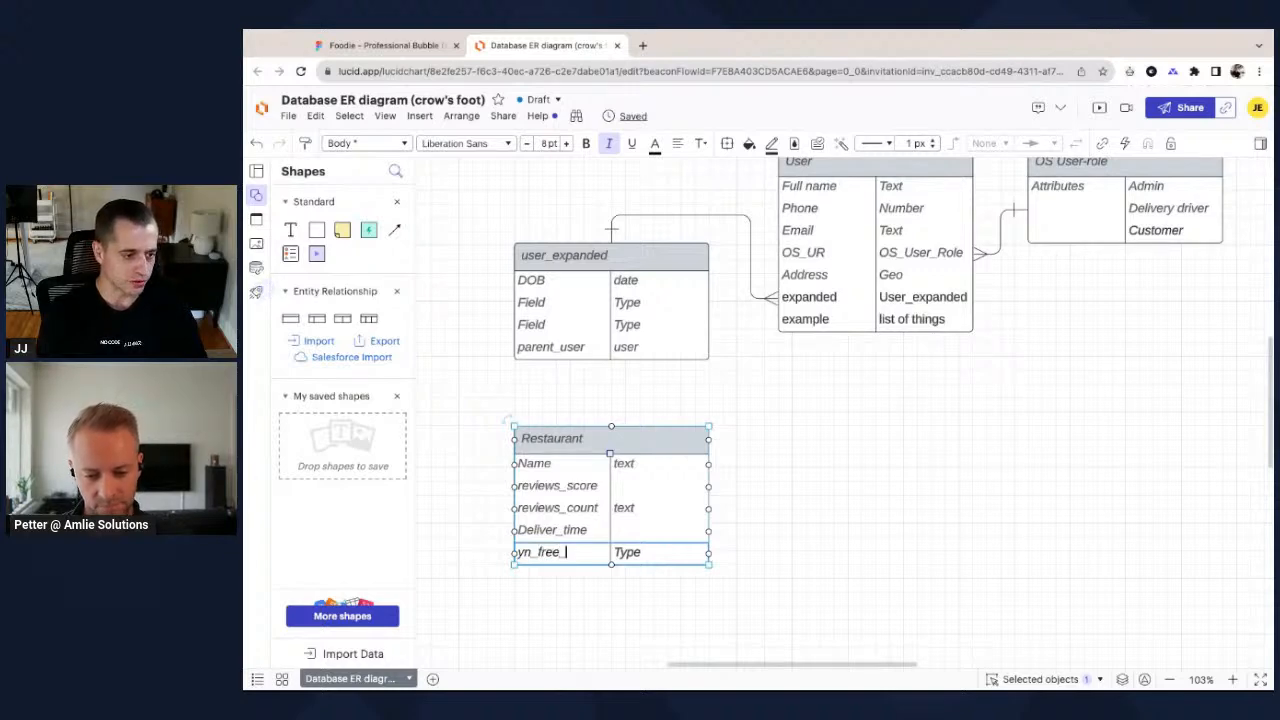
text(delivery)
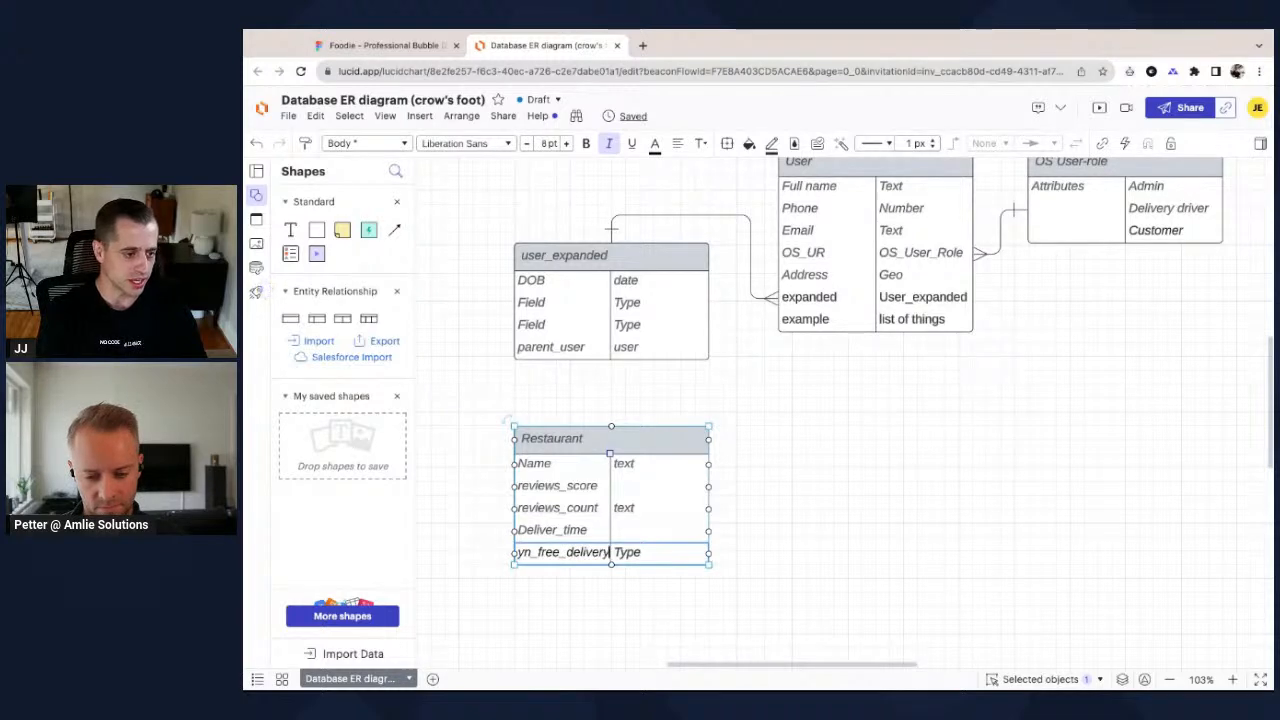
key(Tab)
text(yes)
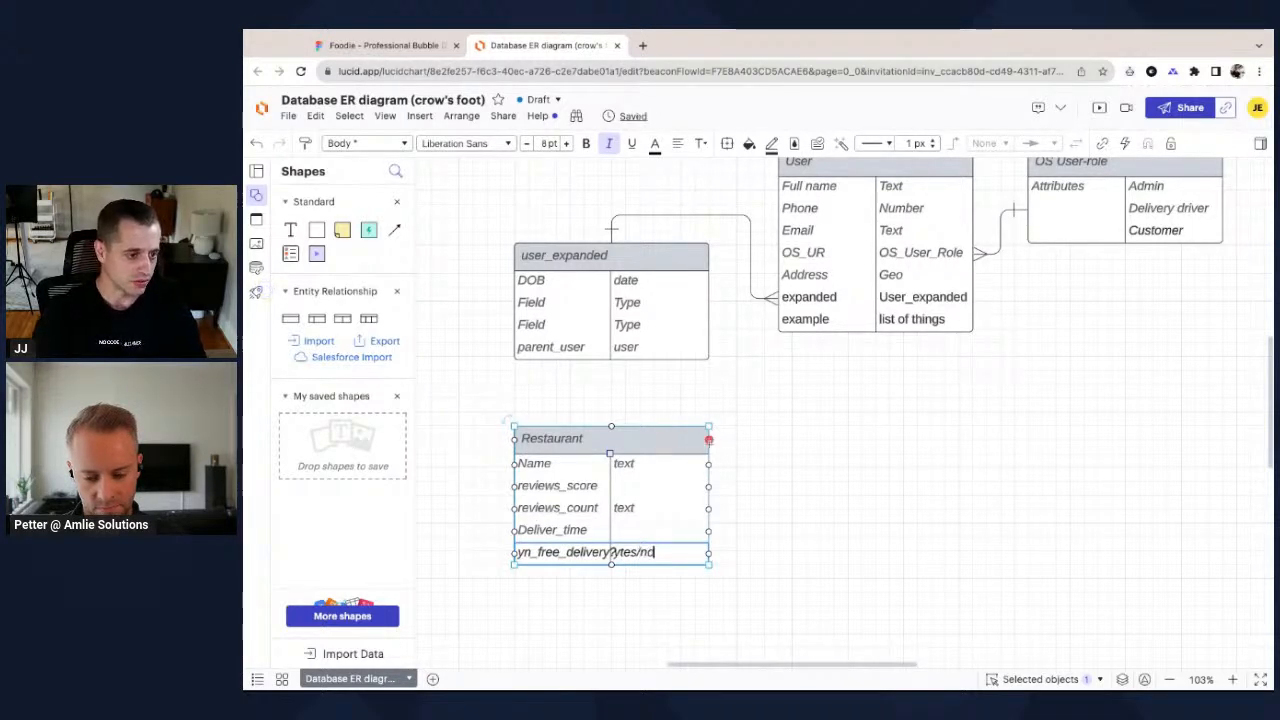
Widen Restaurant's field column to fit yn_free_delivery? and correct that row's type spelling to yes/no.
drag(610, 453, 630, 468)
click(637, 552)
key(BackSpace)
click(624, 598)
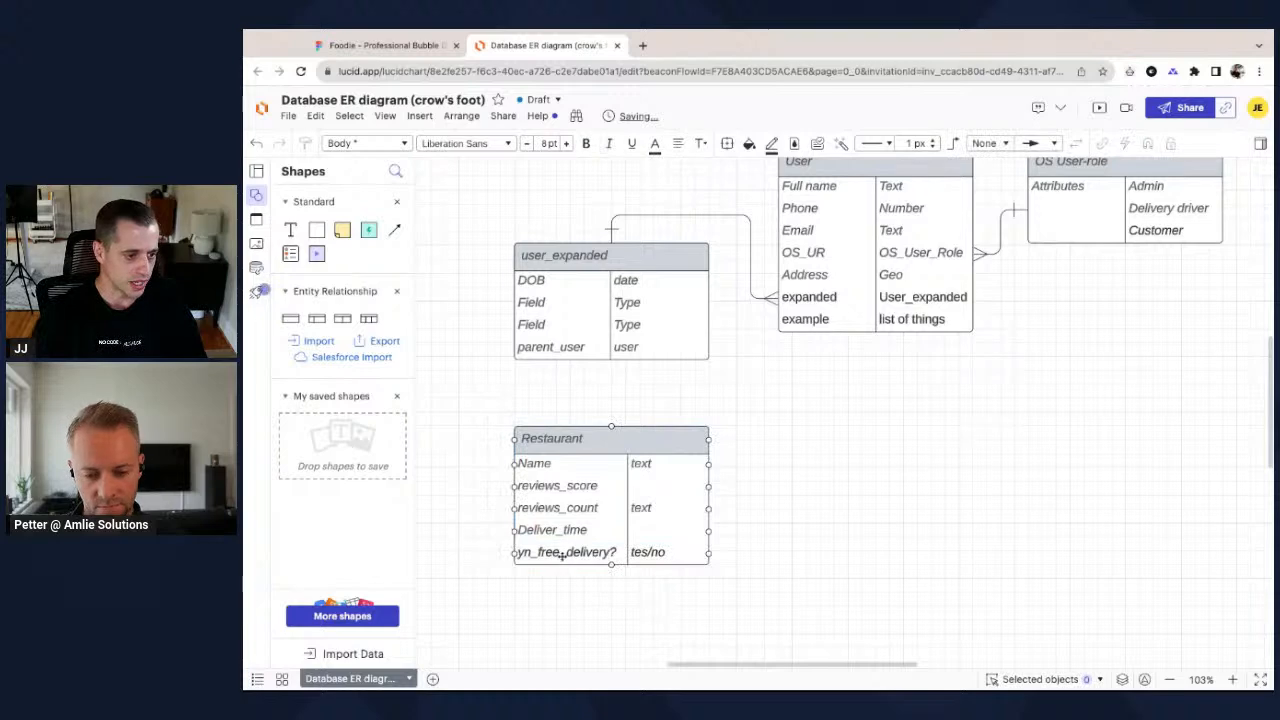
scroll(562, 556, down, 1)
double_click(640, 541)
click(638, 541)
key(BackSpace)
text(y)
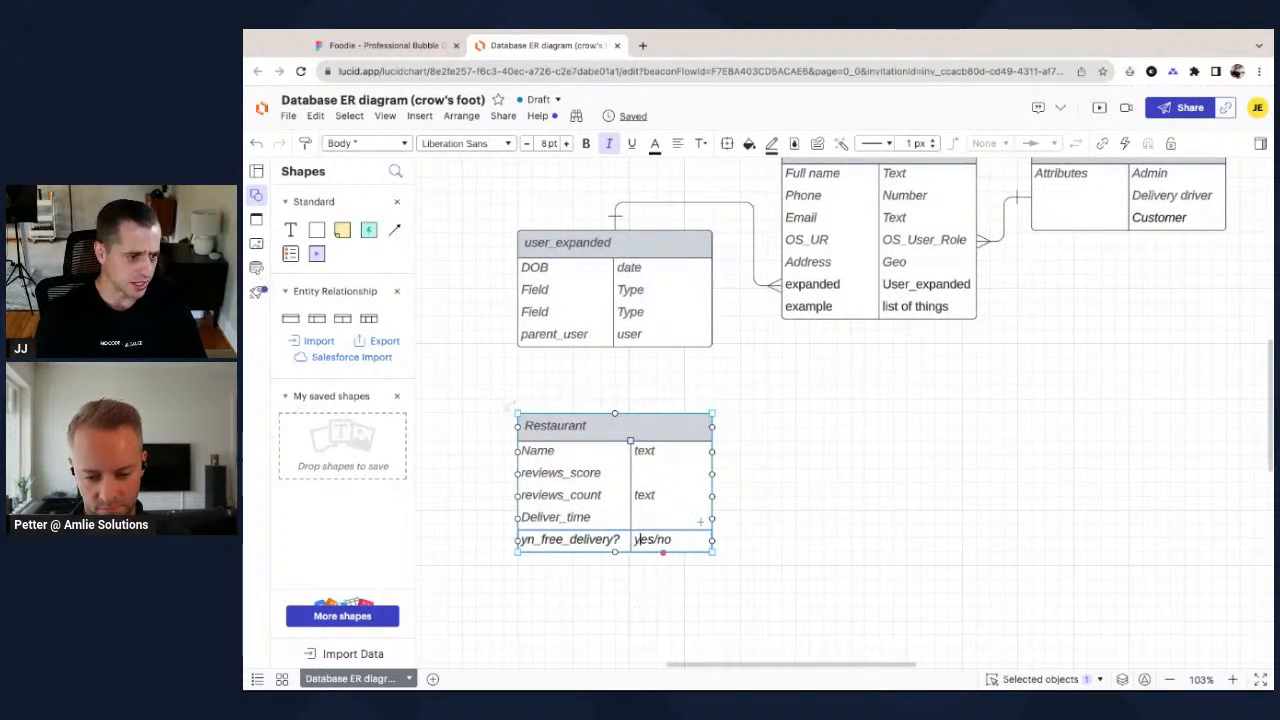
Duplicate the OS User-role entity, place the copy beside Restaurant and rename it OS Delivery time.
click(812, 483)
scroll(814, 483, up, 1)
click(1106, 206)
key(ctrl+c)
key(ctrl+v)
drag(1141, 204, 879, 482)
double_click(849, 487)
click(853, 482)
text(Delivery)
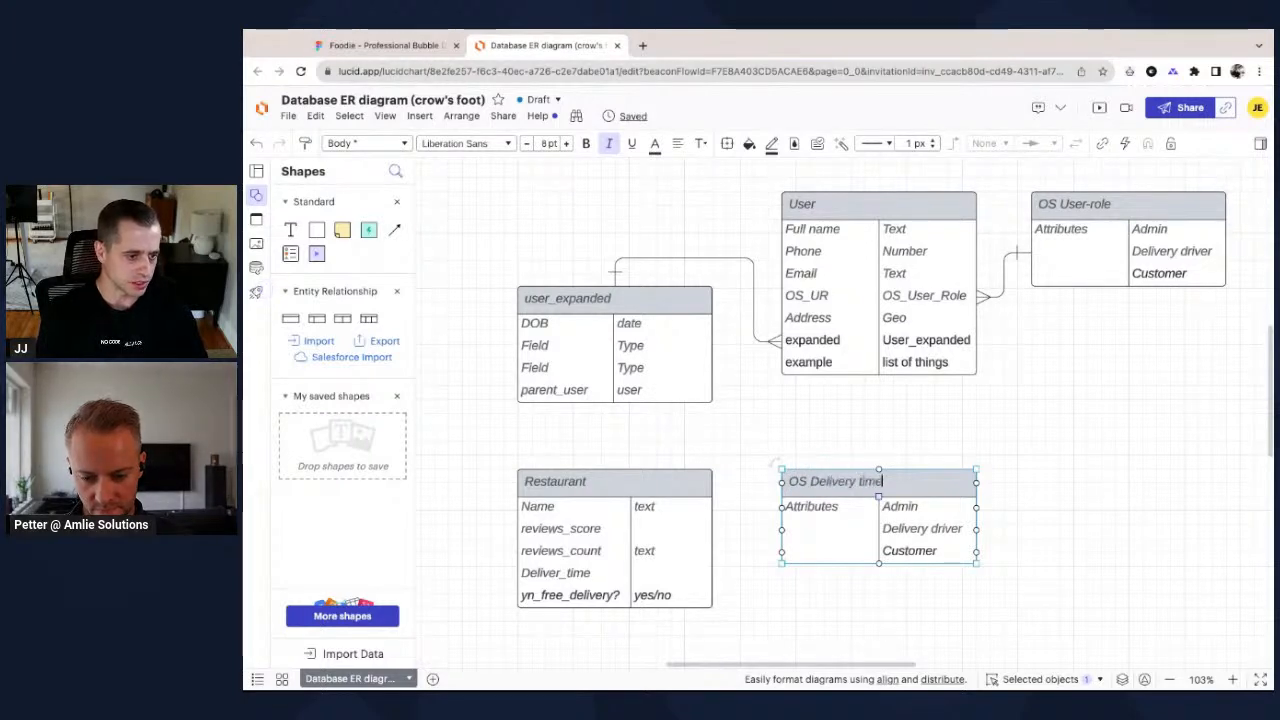
Fill the OS Delivery time attributes with 10-15 mins, 15 -30 mins and 30 - 60 minutes.
double_click(900, 507)
text(10-15)
double_click(925, 536)
text(15 -30 mins)
double_click(922, 556)
text(30 - 60 minutes)
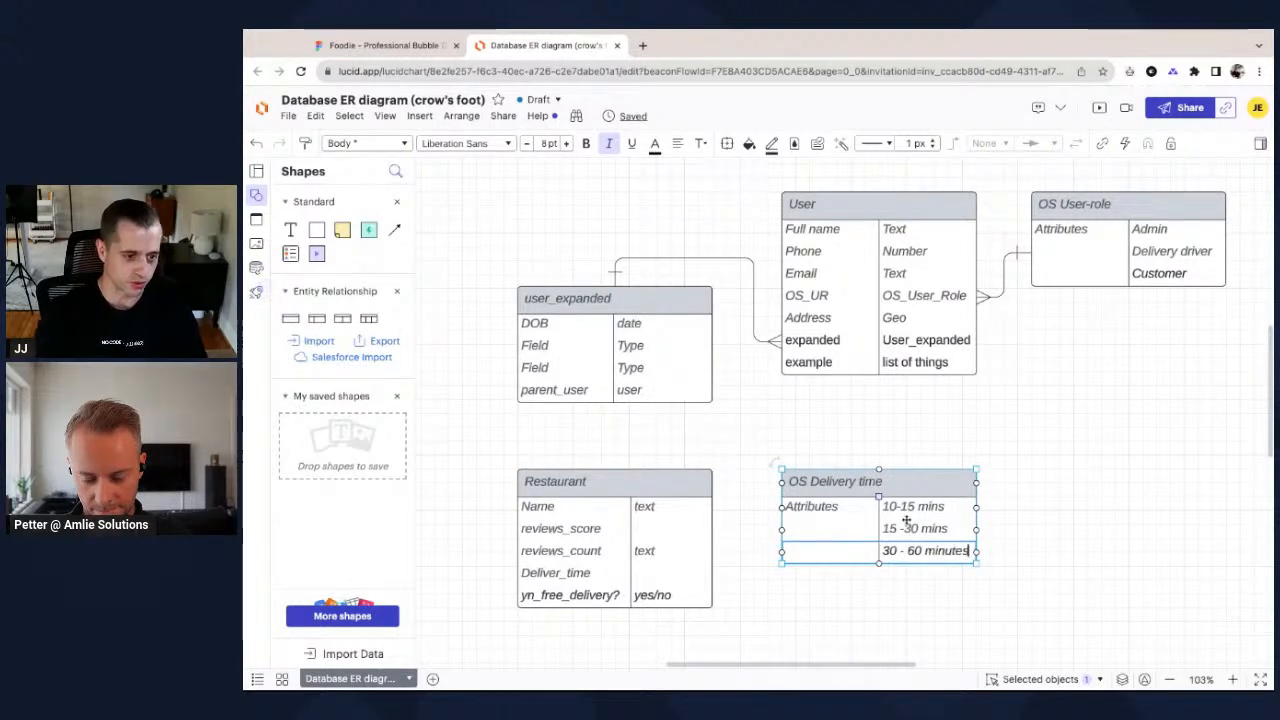
Undo and redo the latest edits to the OS Delivery time entity.
double_click(908, 528)
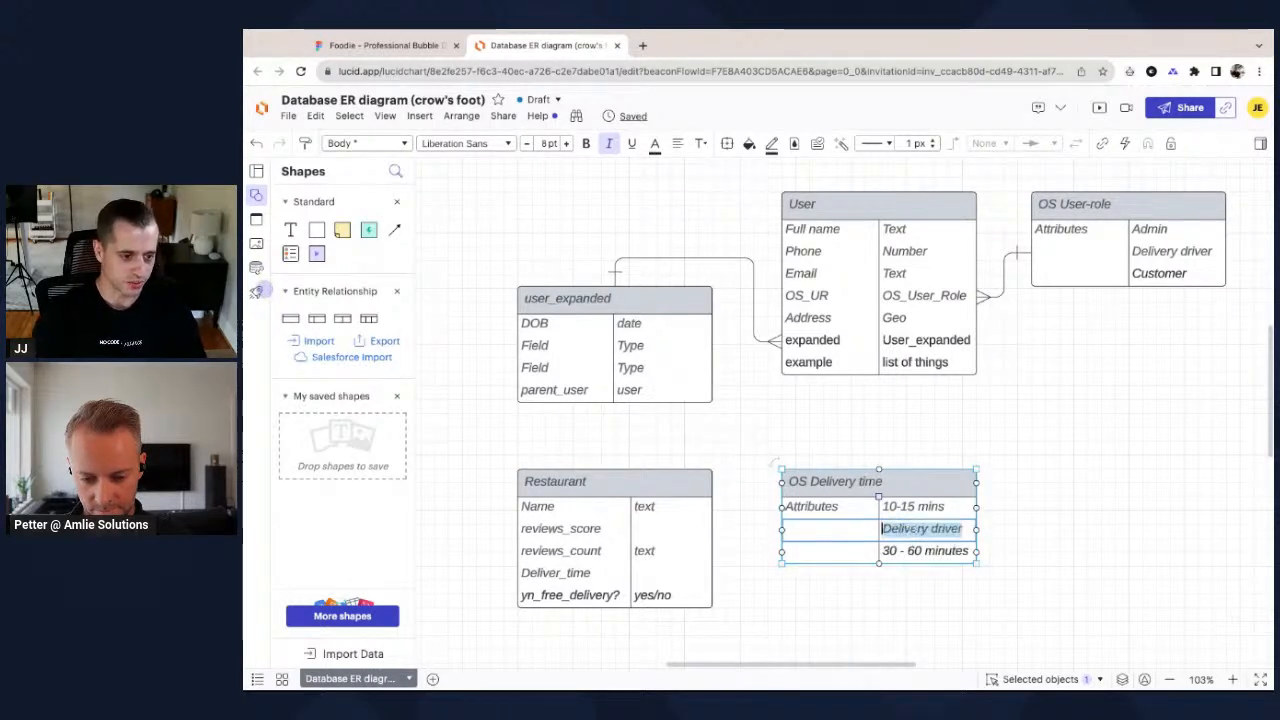
key(ctrl+z)
key(ctrl+z)
key(ctrl+z)
key(ctrl+z)
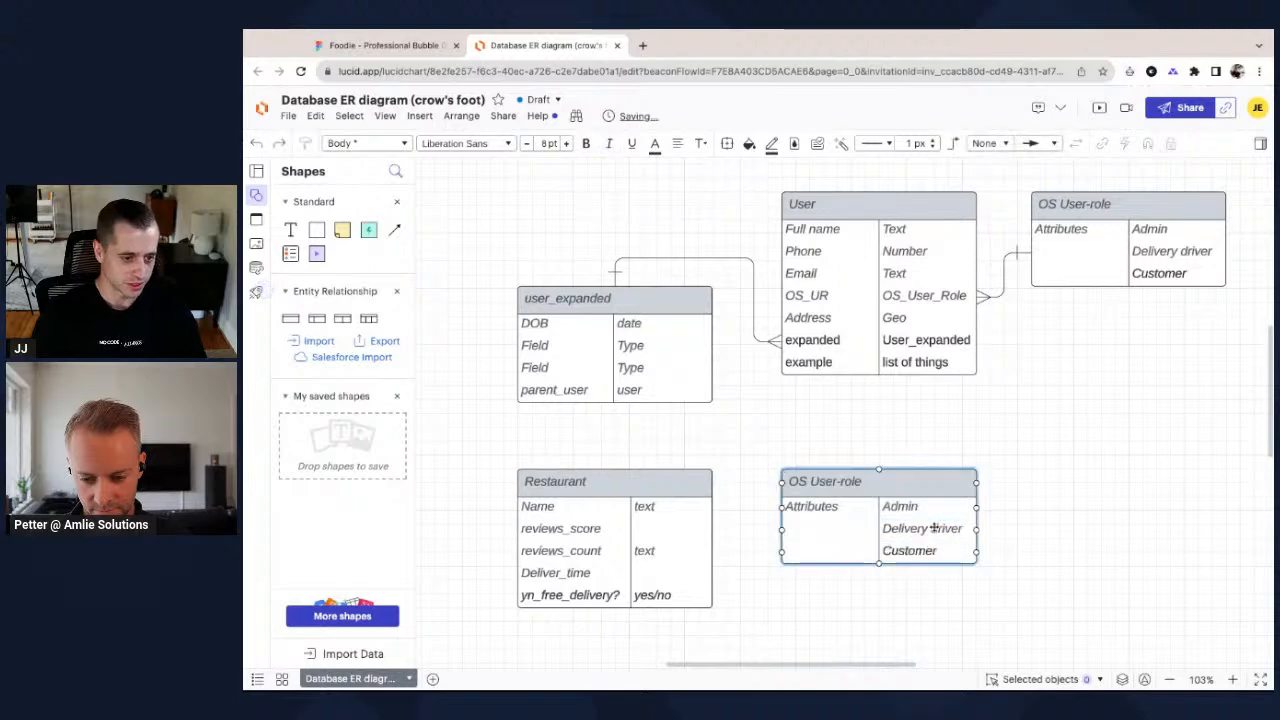
key(ctrl+y)
key(ctrl+y)
key(ctrl+y)
key(ctrl+y)
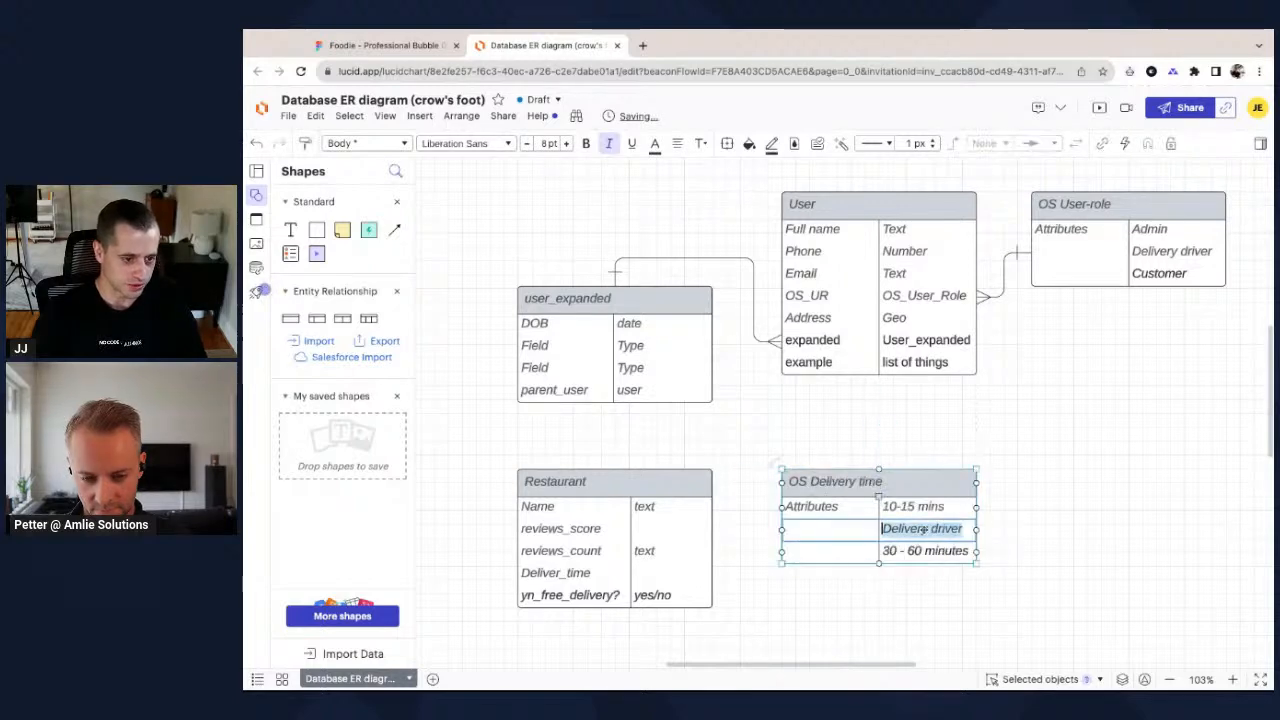
Set the second OS Delivery time attribute to 15 - 30 minutes and the first to 10 - 15 minutes.
text(15 - 30 m)
key(BackSpace)
text(utes)
click(912, 506)
click(909, 506)
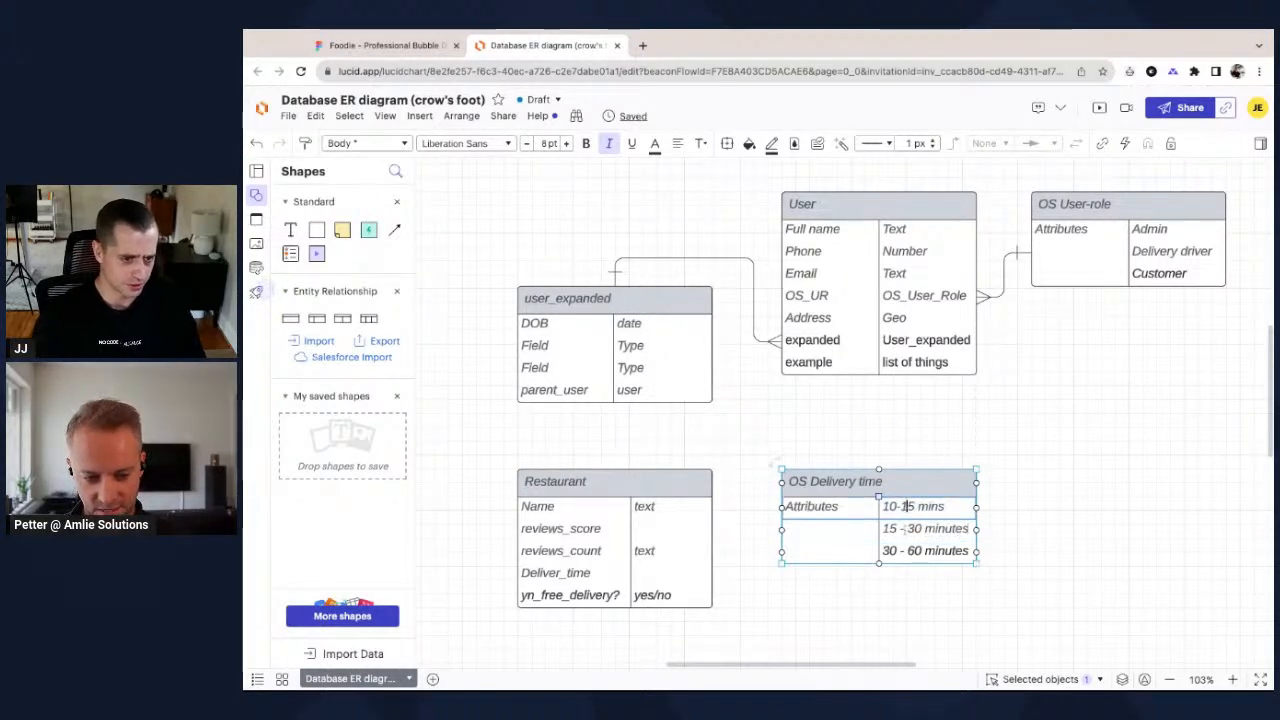
key(Left)
key(Left)
key(Right)
key(Right)
key(End)
key(BackSpace)
text(utes)
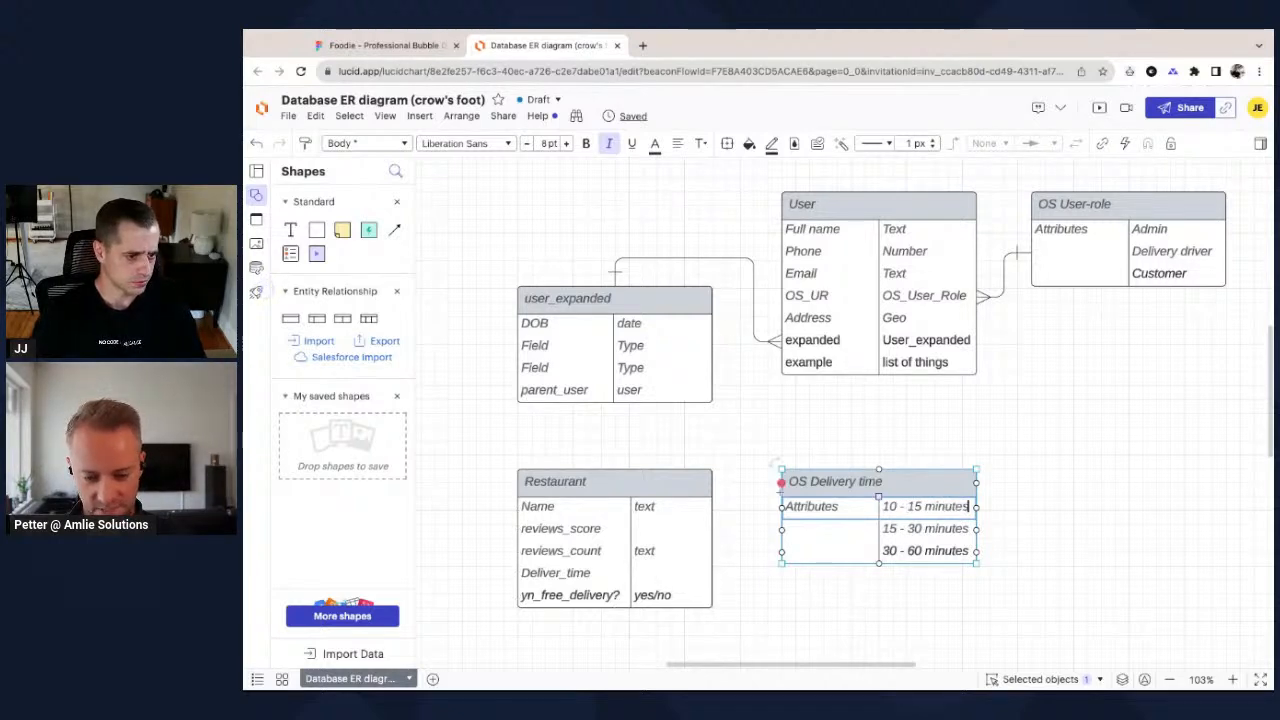
Connect the OS Delivery time entity to Restaurant's Deliver_time row and set that row's type to OS_Delivery.
drag(879, 469, 708, 573)
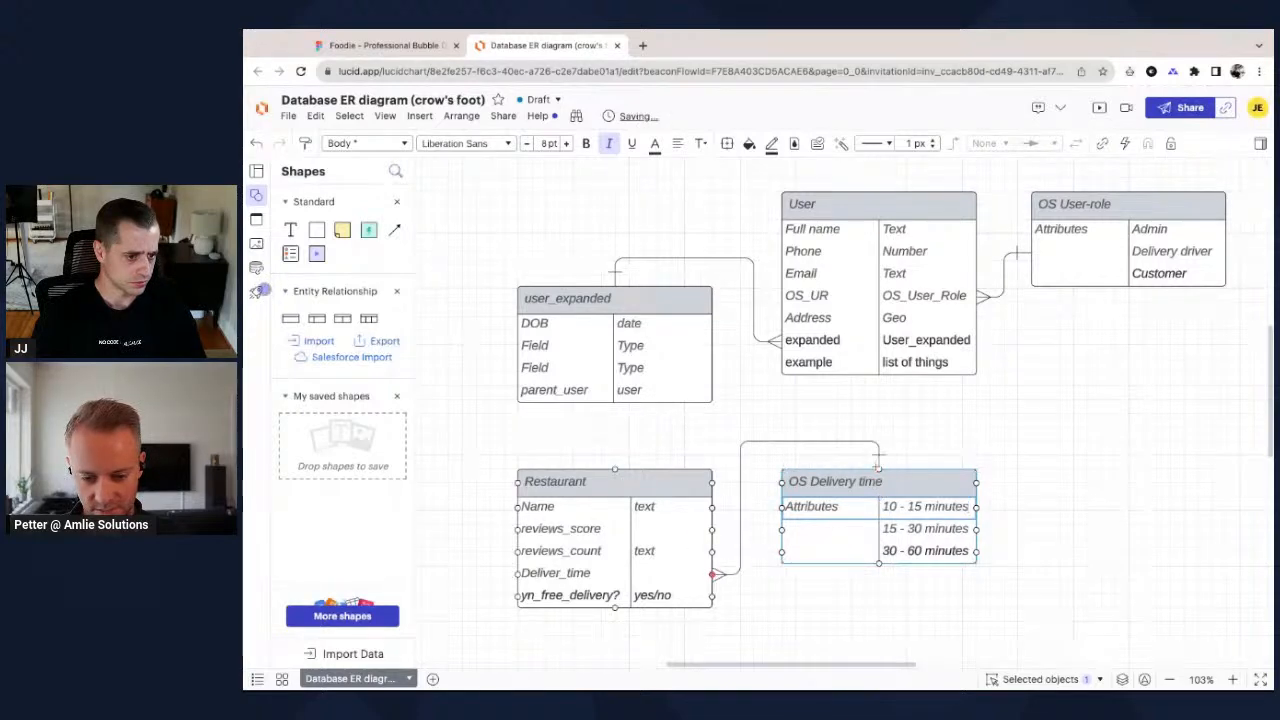
double_click(665, 573)
text(OS_Delivery)
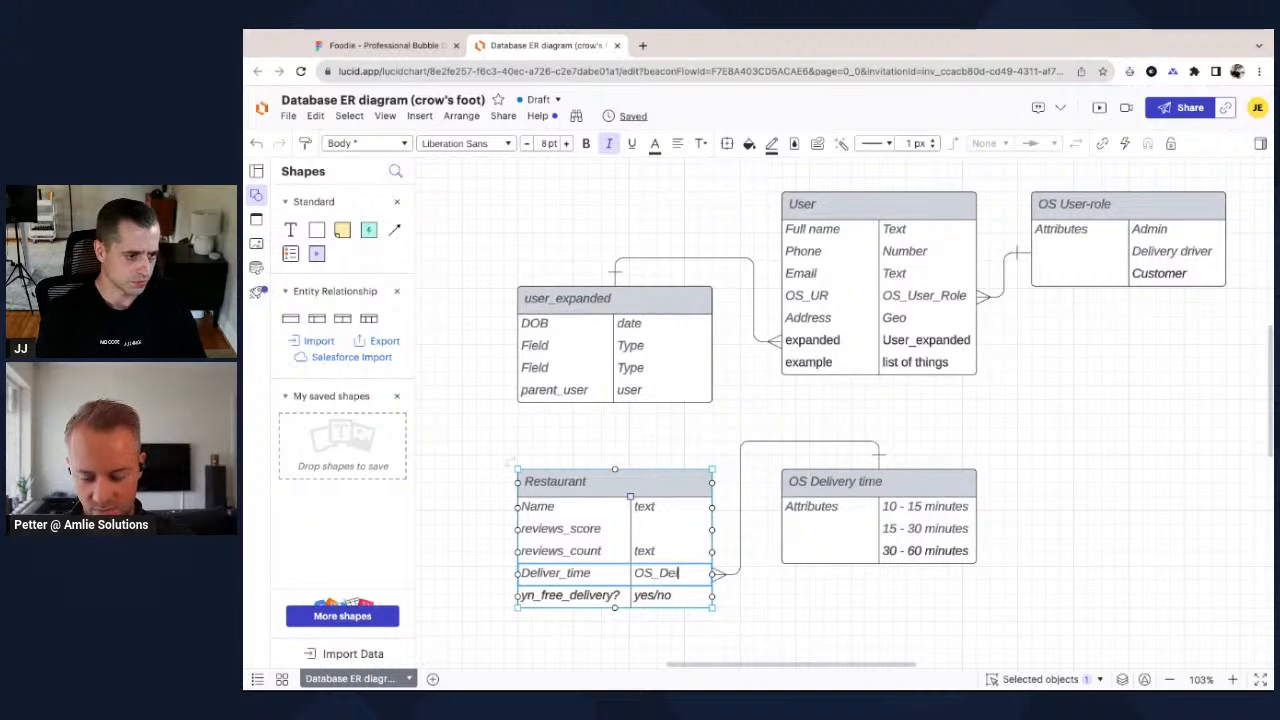
Move the OS Delivery time entity slightly closer to Restaurant.
click(866, 576)
scroll(866, 576, down, 1)
drag(896, 421, 868, 422)
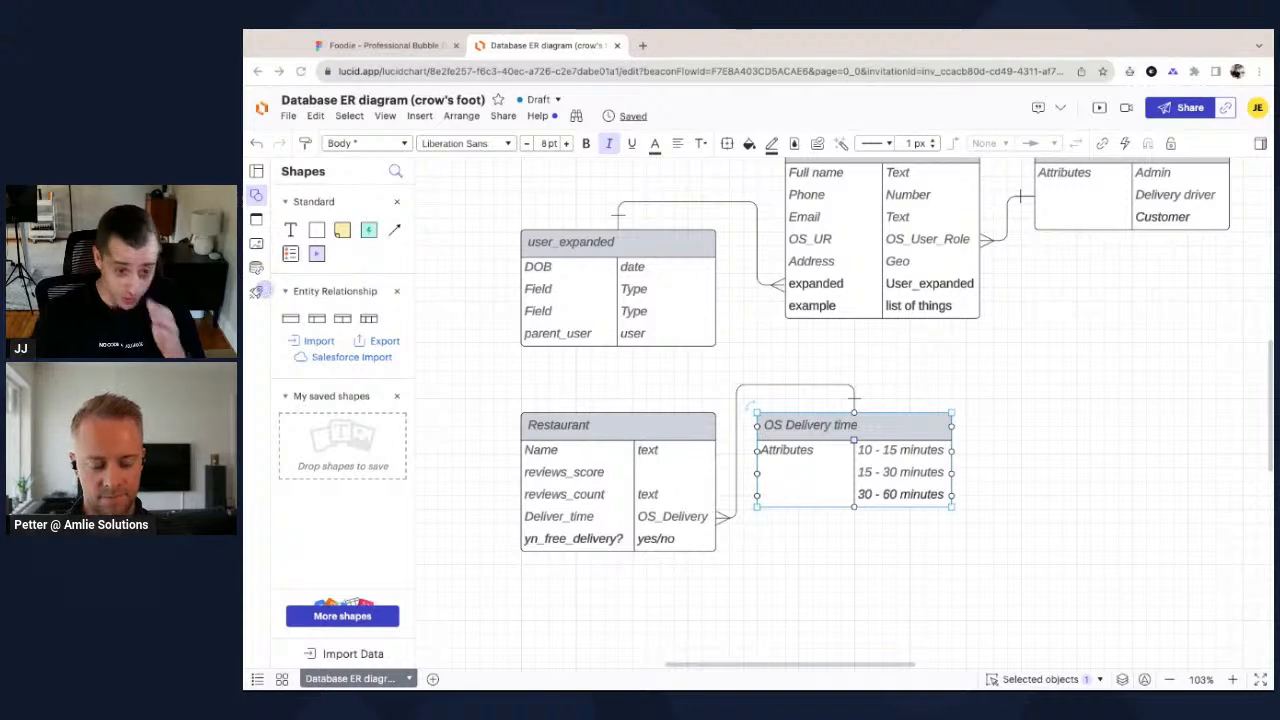
click(928, 451)
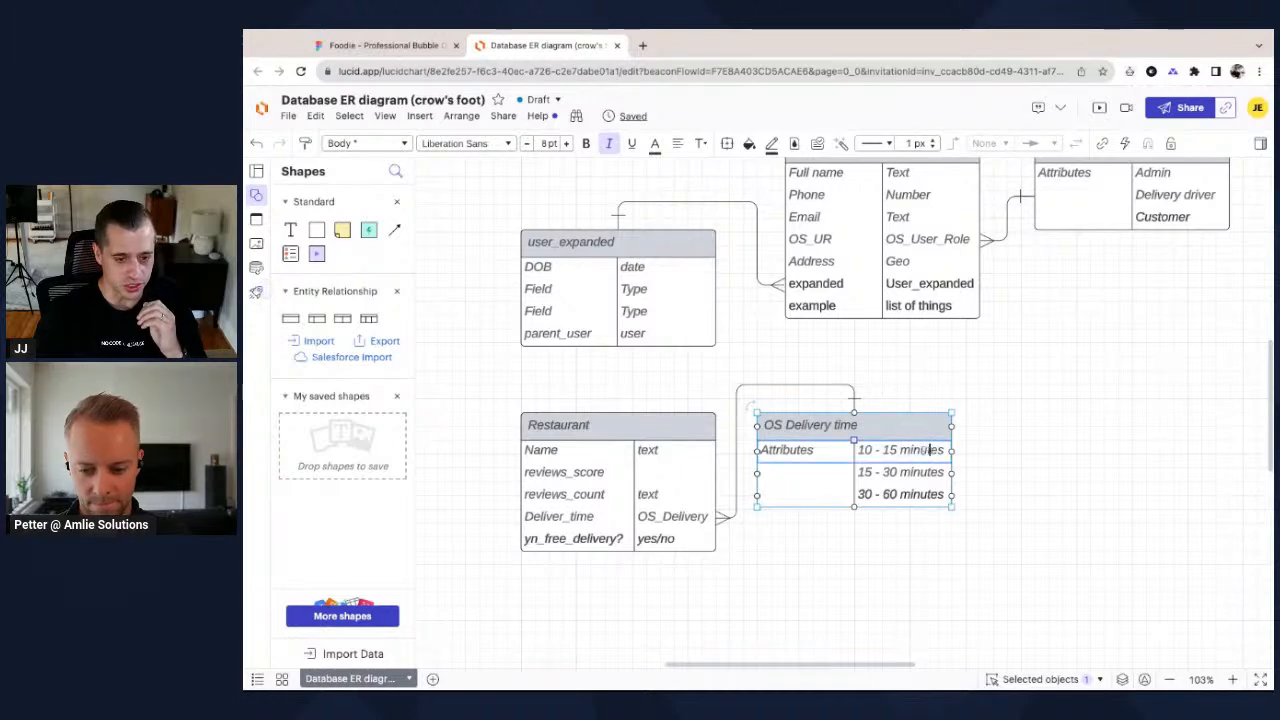
double_click(928, 451)
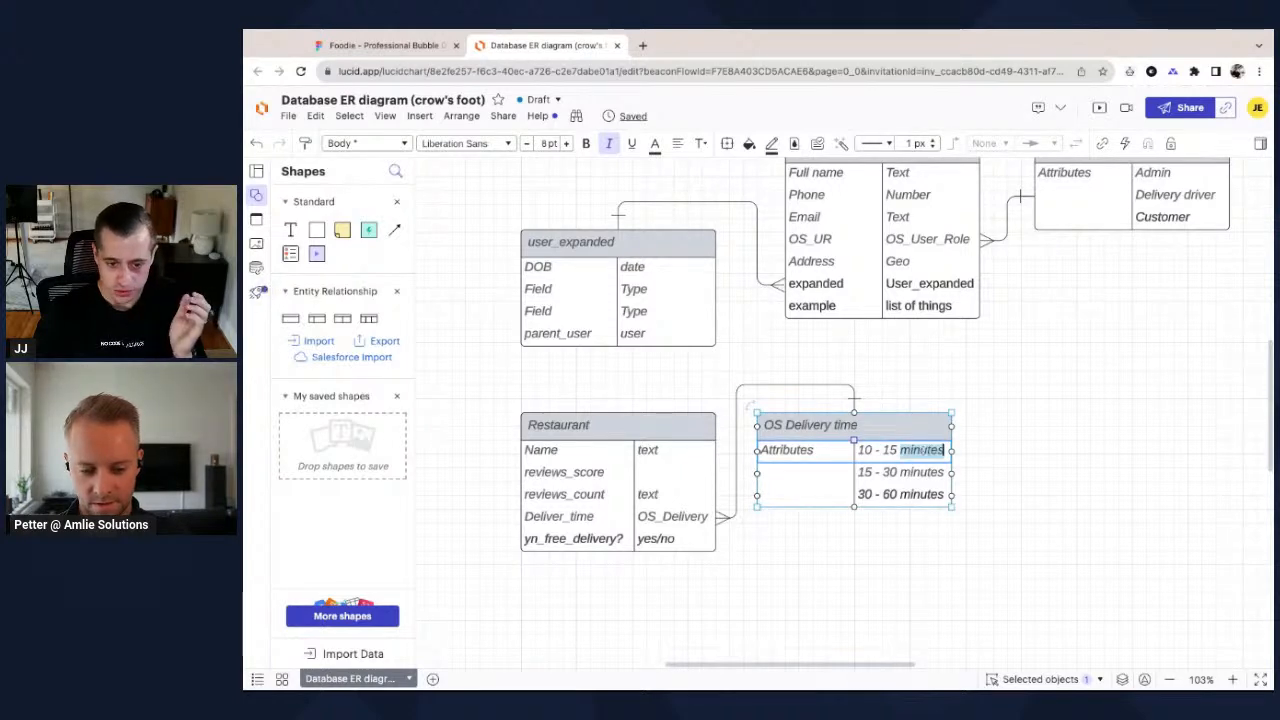
click(920, 534)
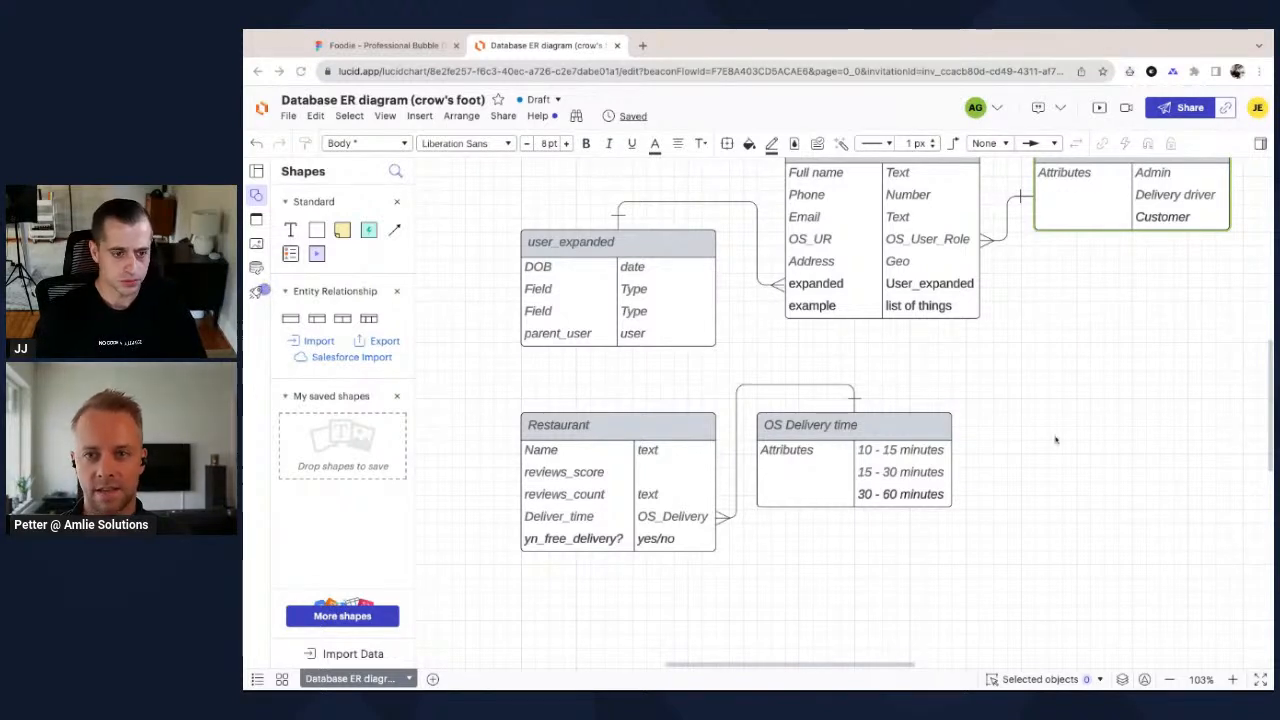
double_click(910, 450)
double_click(921, 452)
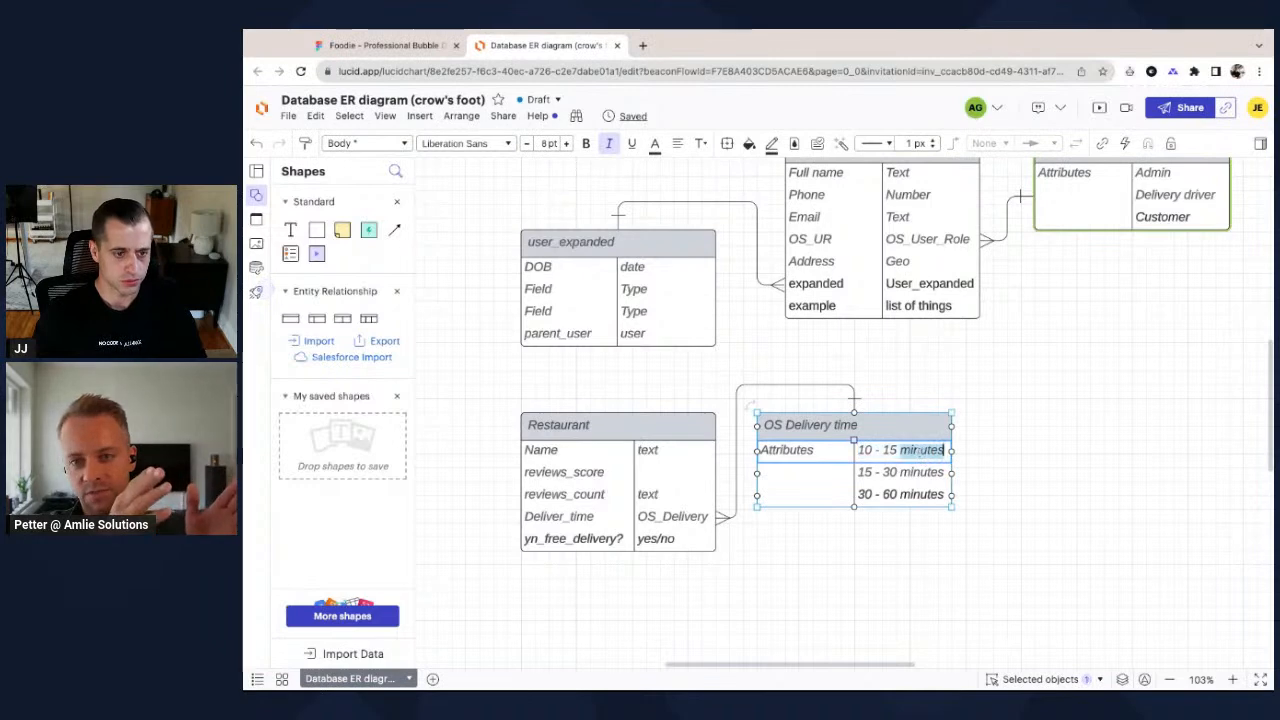
Remove the word minutes from all three OS Delivery time attributes, leaving 10 - 15, 15 - 30 and 30 - 60.
key(BackSpace)
double_click(934, 470)
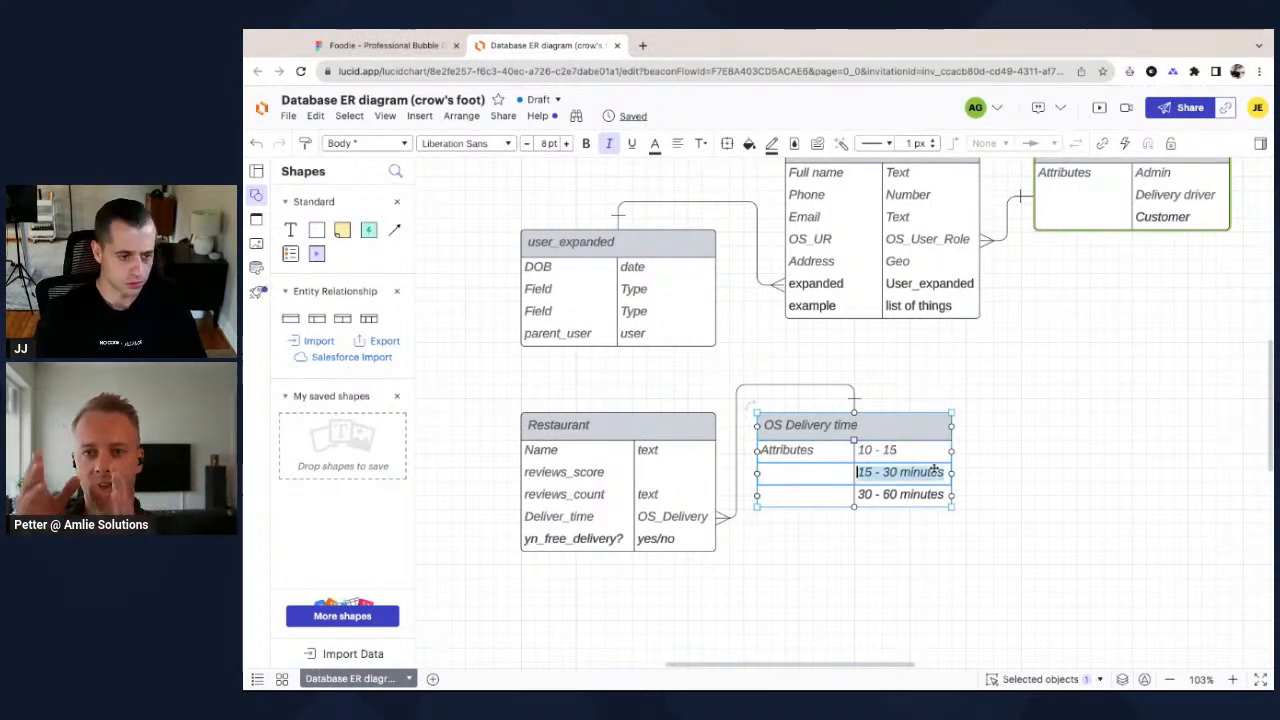
double_click(930, 472)
key(BackSpace)
double_click(927, 492)
double_click(925, 494)
key(BackSpace)
click(929, 559)
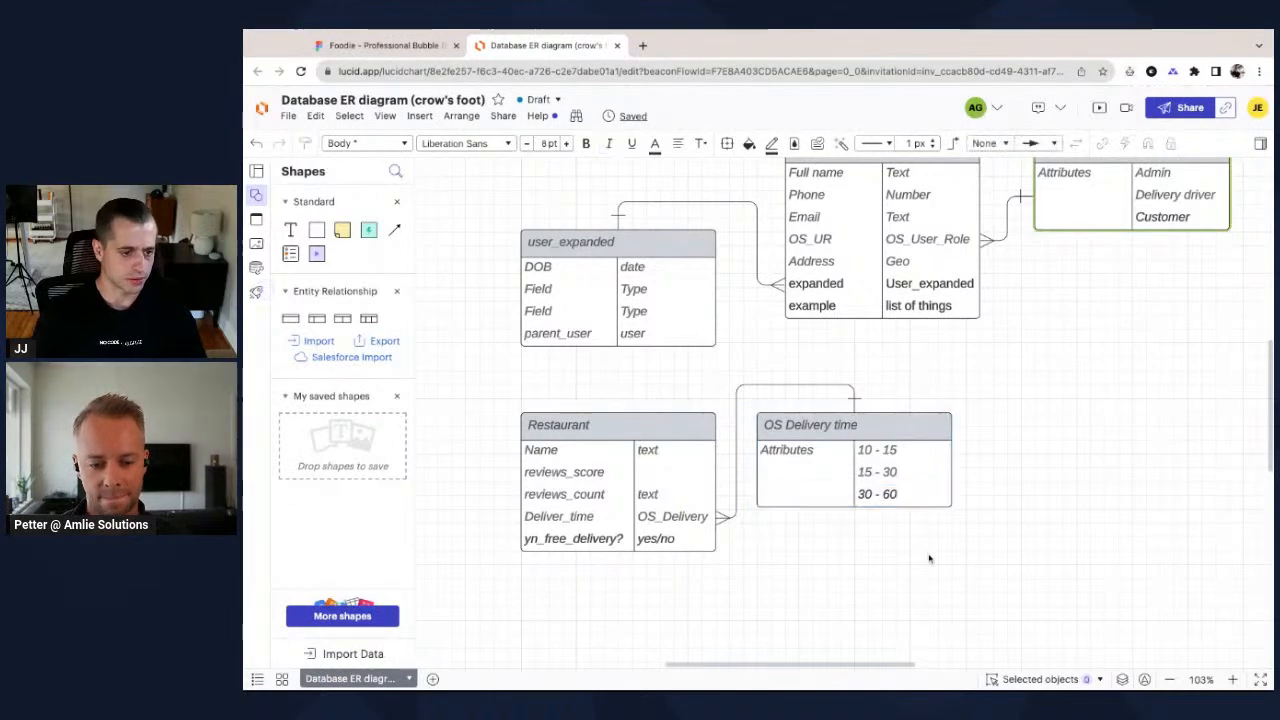
Switch to the Figma design and examine the category tags on the McDonald's card under Featured Restaurants.
scroll(649, 526, down, 3)
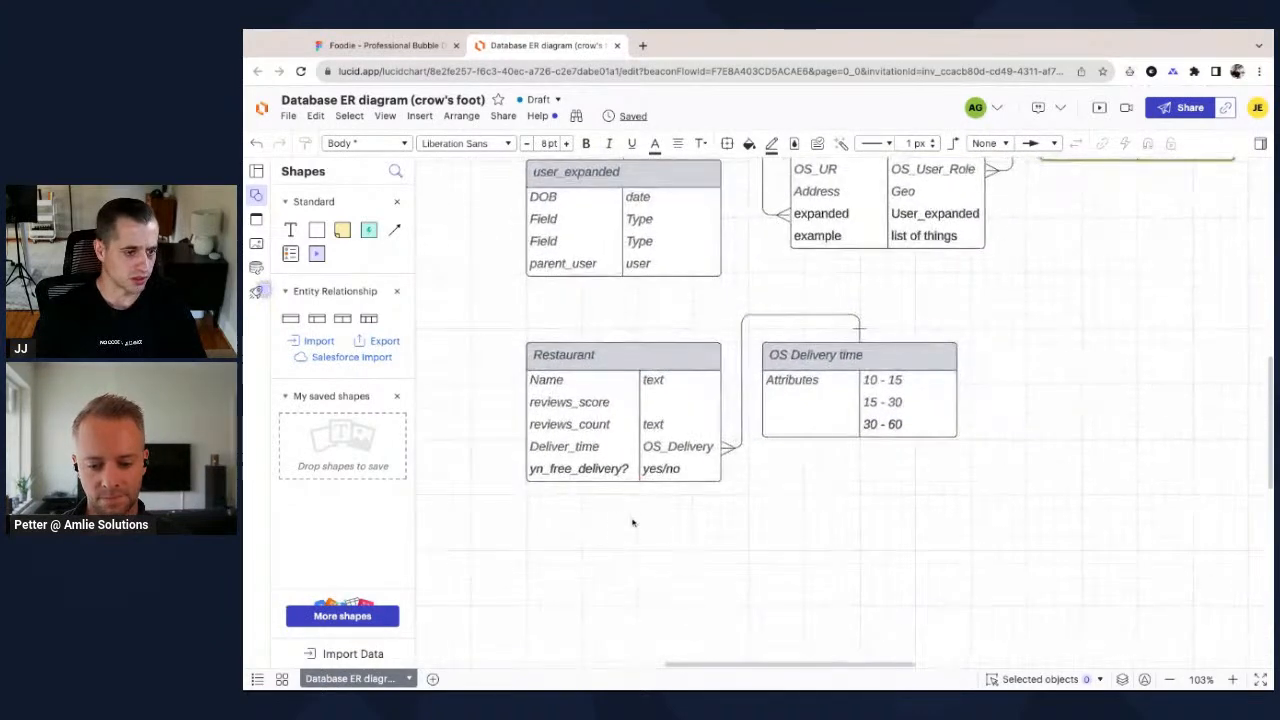
scroll(629, 430, down, 1)
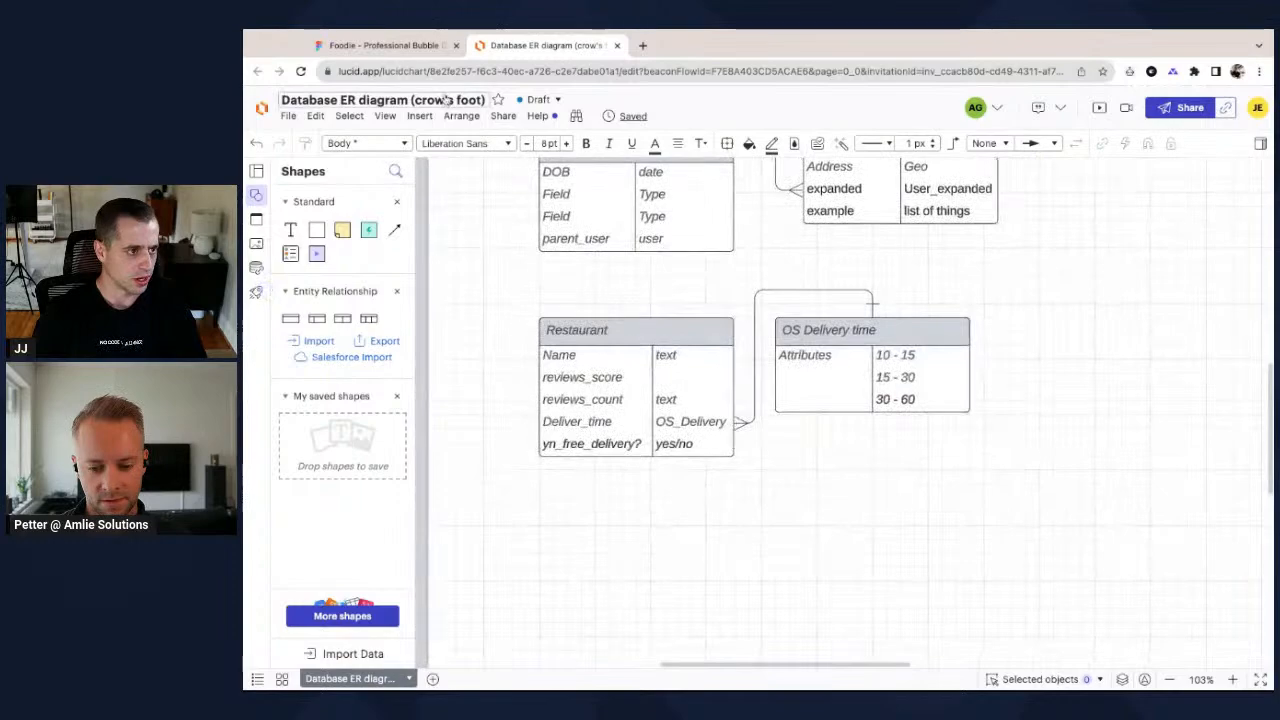
click(400, 45)
scroll(643, 452, down, 2)
scroll(643, 452, up, 1)
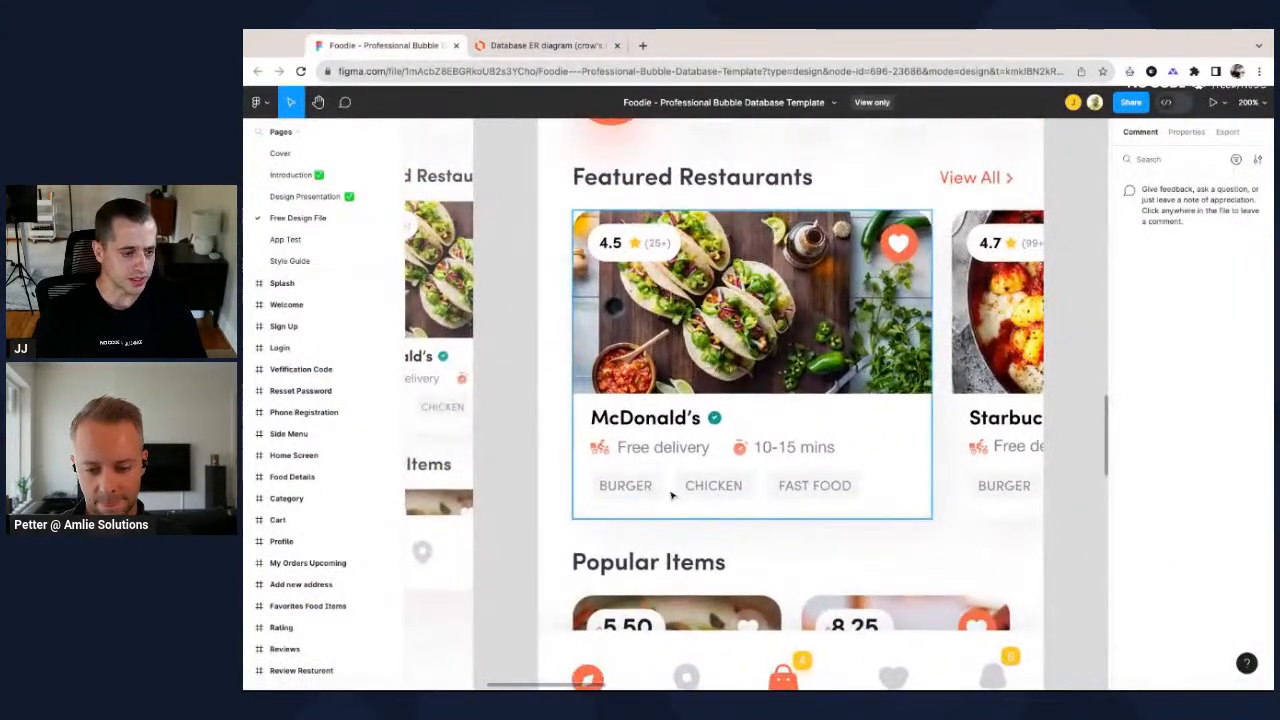
scroll(720, 510, up, 1)
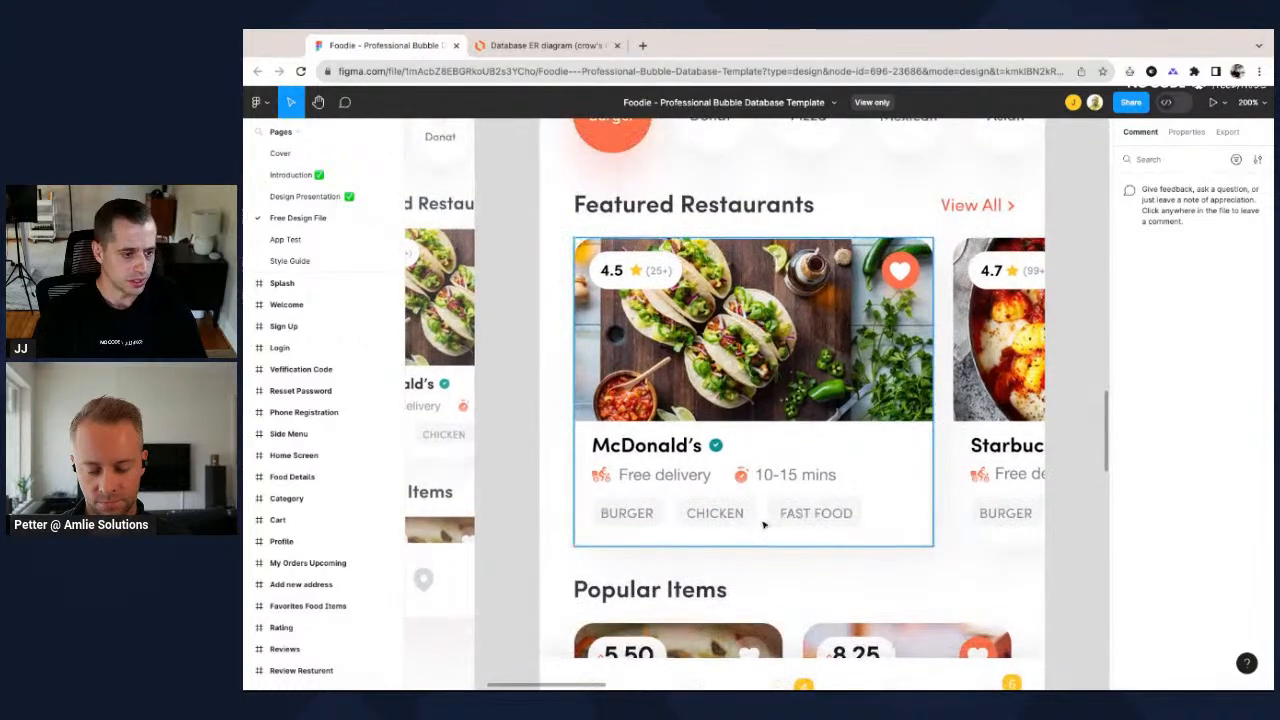
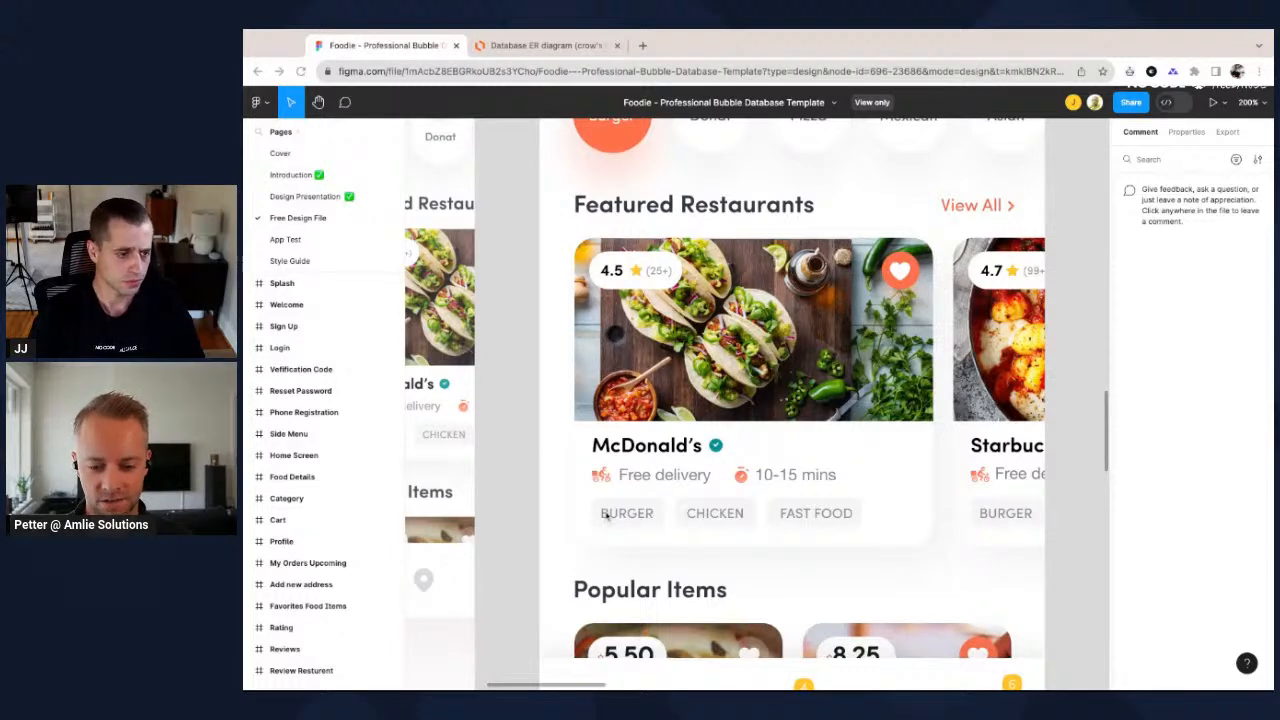
Back in the Lucidchart diagram, duplicate the OS Delivery time entity, place the copy below Restaurant and rename it Categories.
click(545, 45)
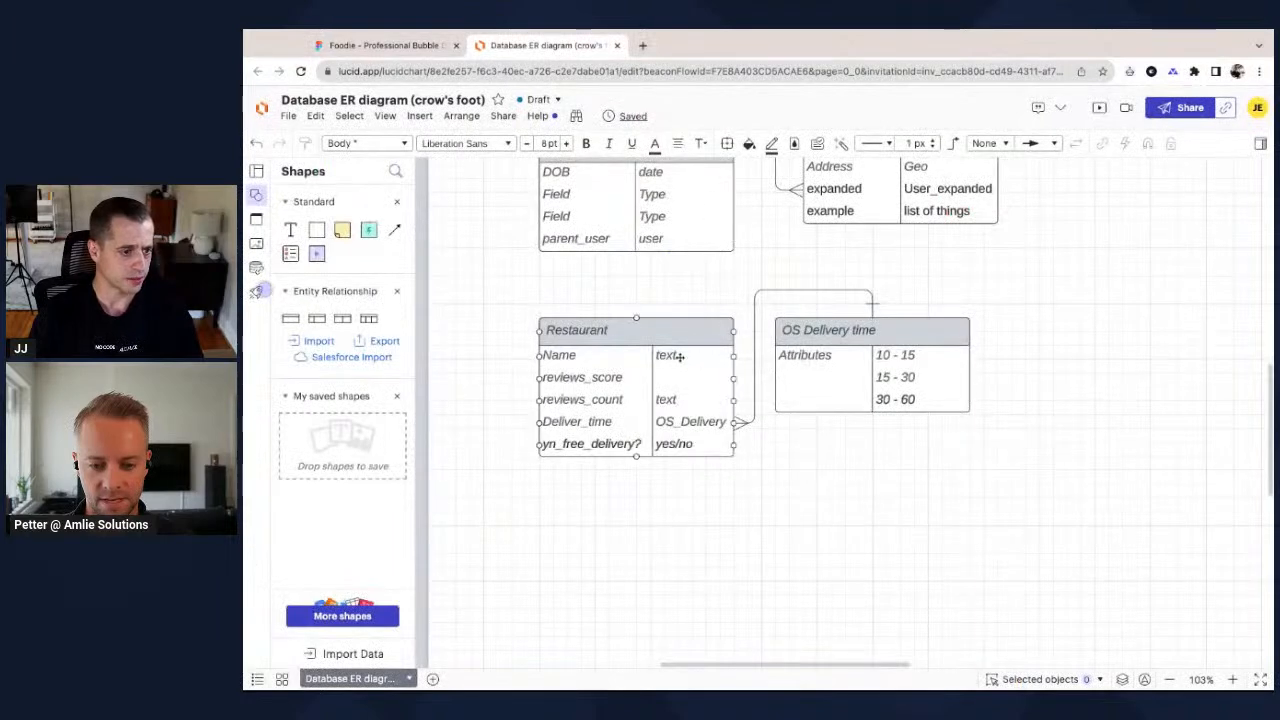
click(898, 334)
key(super+v)
mouse_move(895, 302)
mouse_down()
mouse_move(746, 513)
mouse_move(606, 527)
mouse_move(634, 528)
mouse_up()
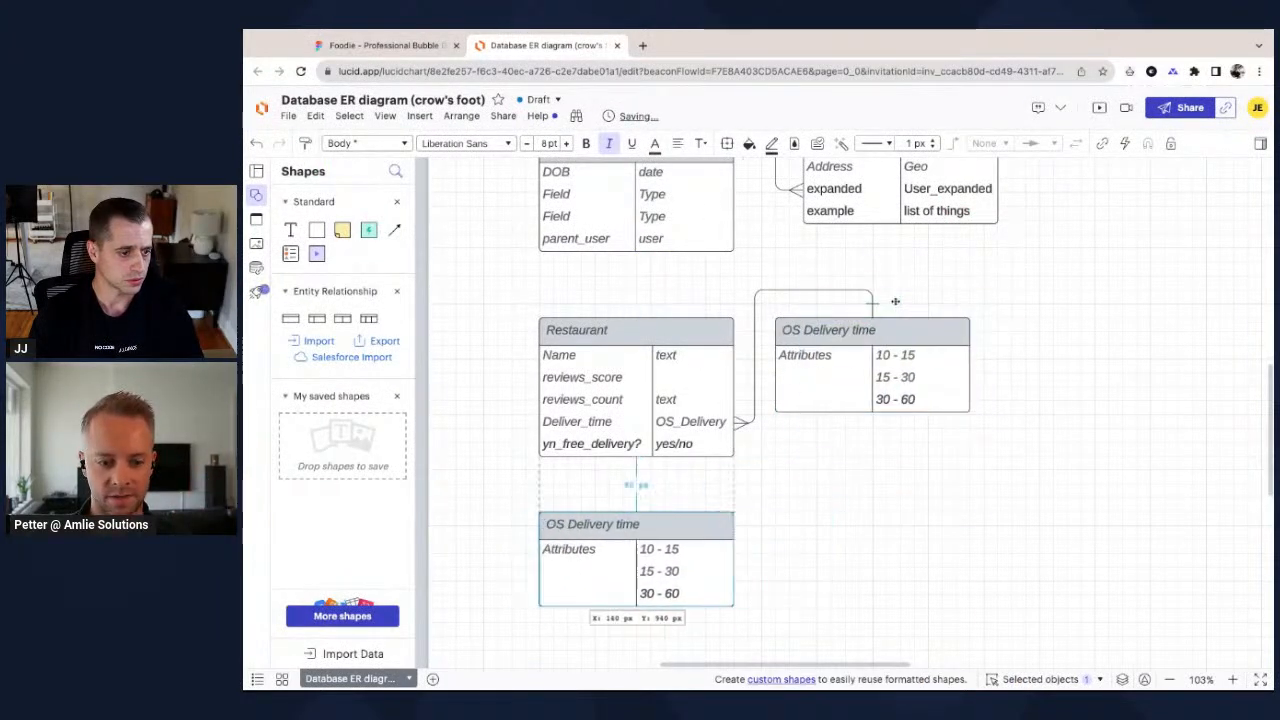
double_click(559, 524)
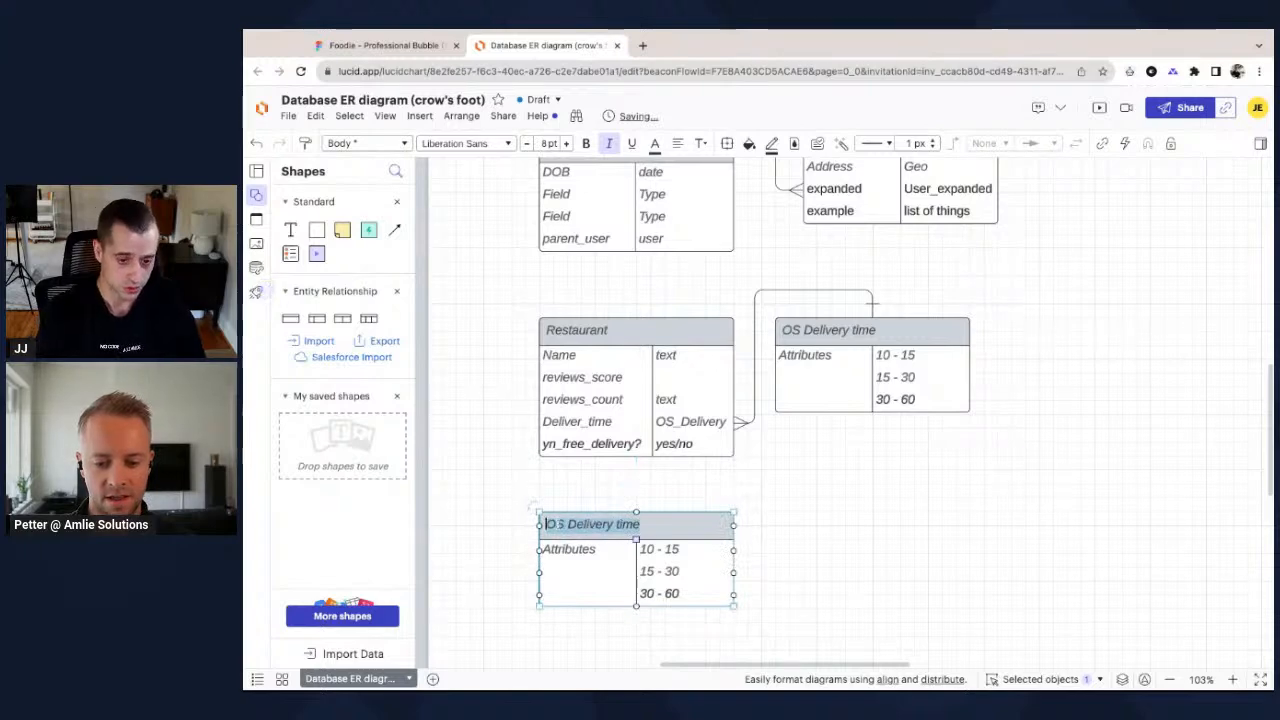
text(Categ)
key(BackSpace)
key(BackSpace)
key(BackSpace)
text(egories)
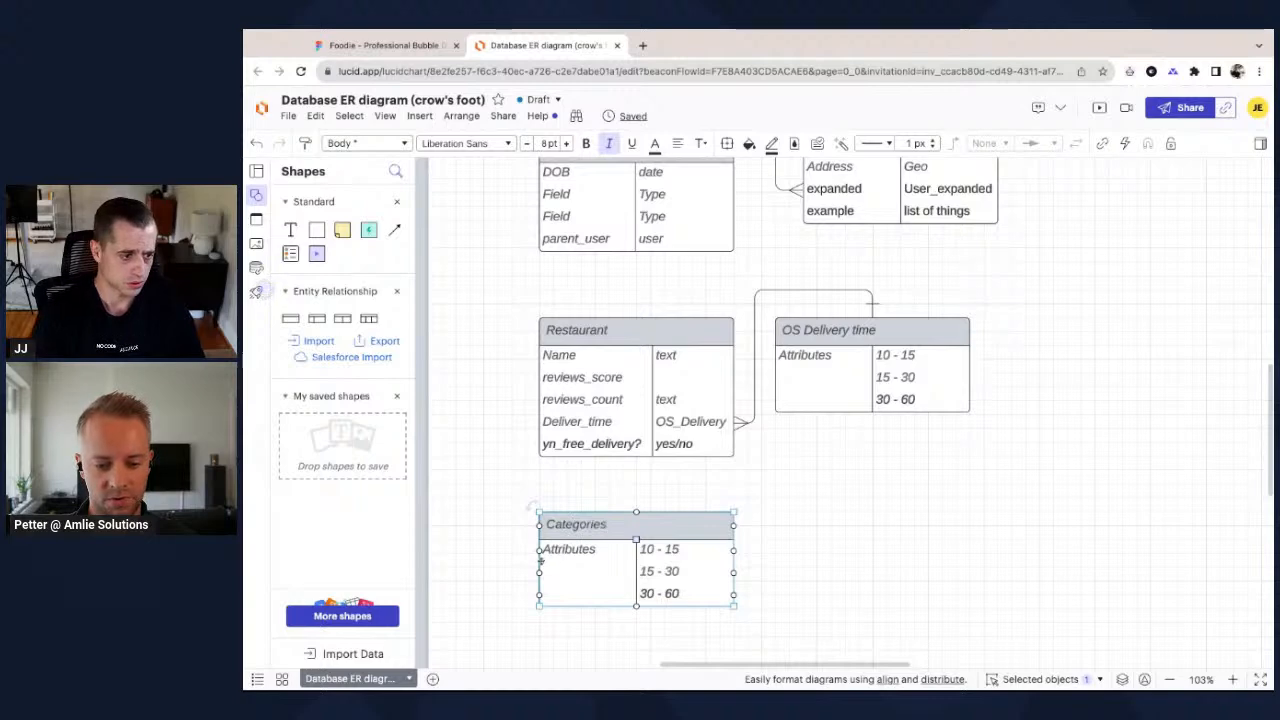
Set the first row of the Categories entity to Name with type text and clear its other two rows.
double_click(568, 549)
text(Name)
key(Tab)
text(text)
double_click(660, 581)
key(BackSpace)
double_click(660, 596)
key(BackSpace)
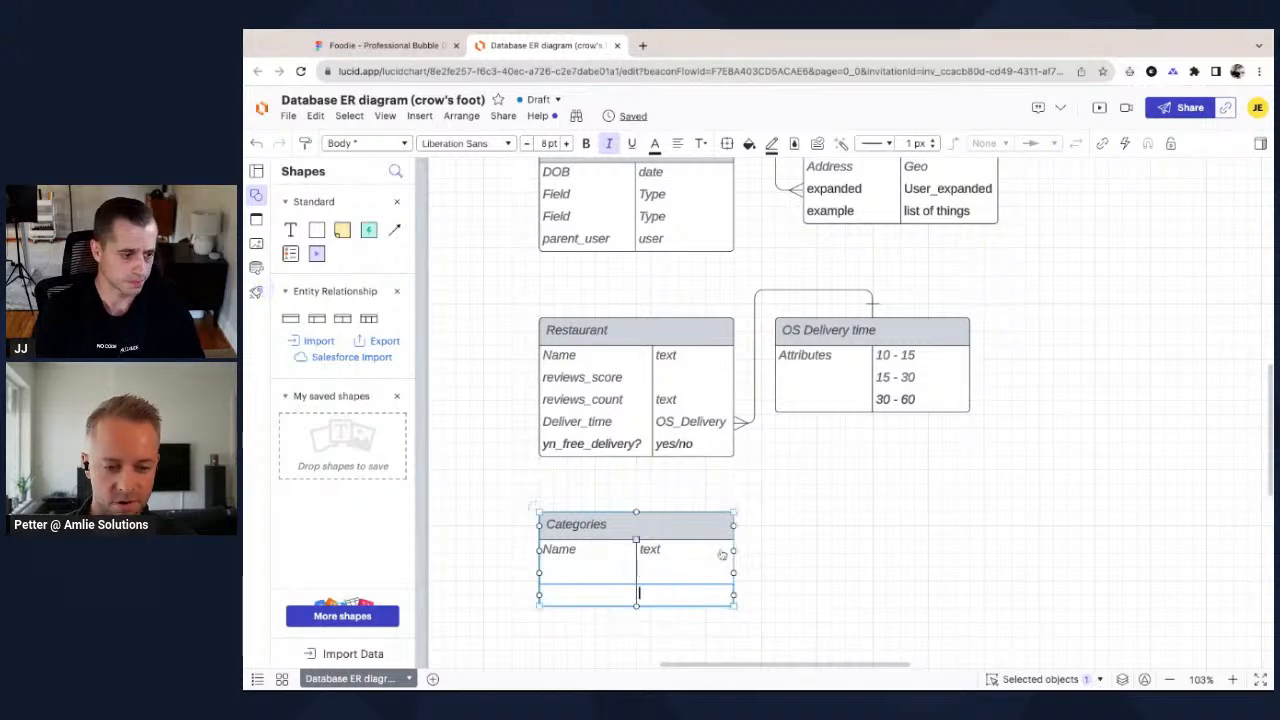
Add a row below yn_free_delivery? in the Restaurant entity, named Categories with type List of text.
click(578, 447)
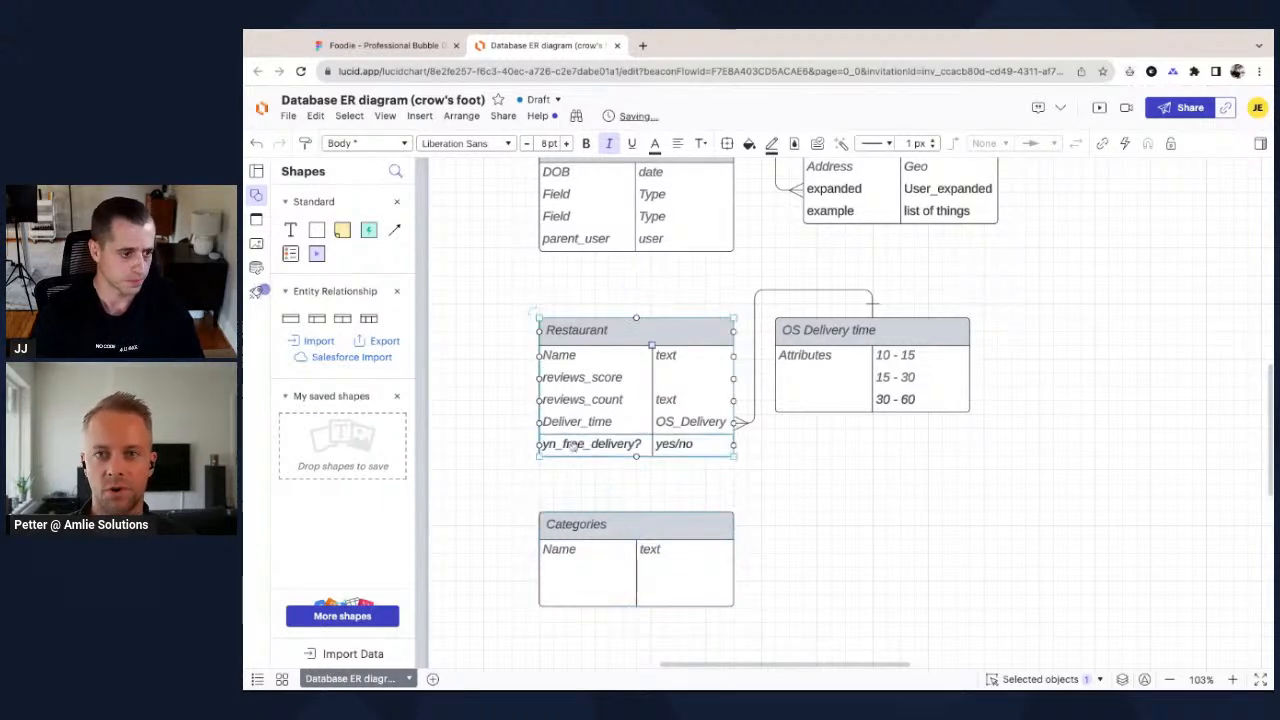
right_click(573, 447)
click(620, 120)
double_click(572, 467)
text(C)
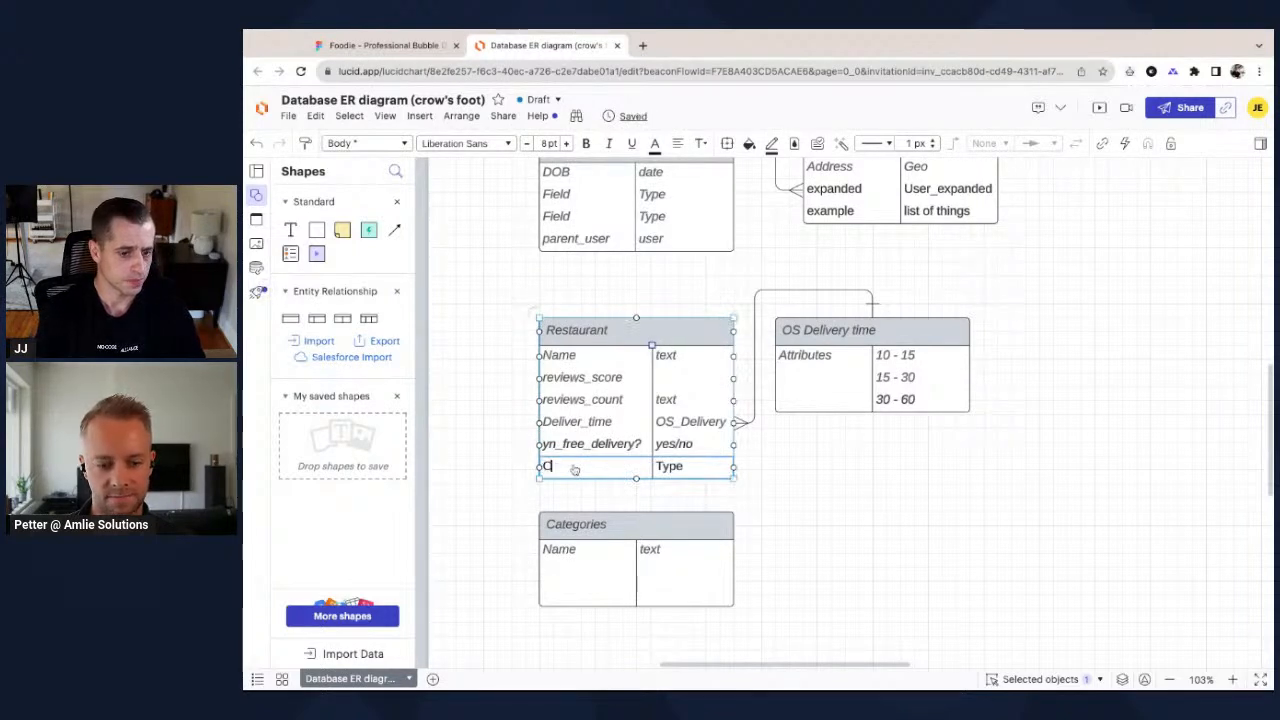
text(ategories)
key(Tab)
text(List of cate)
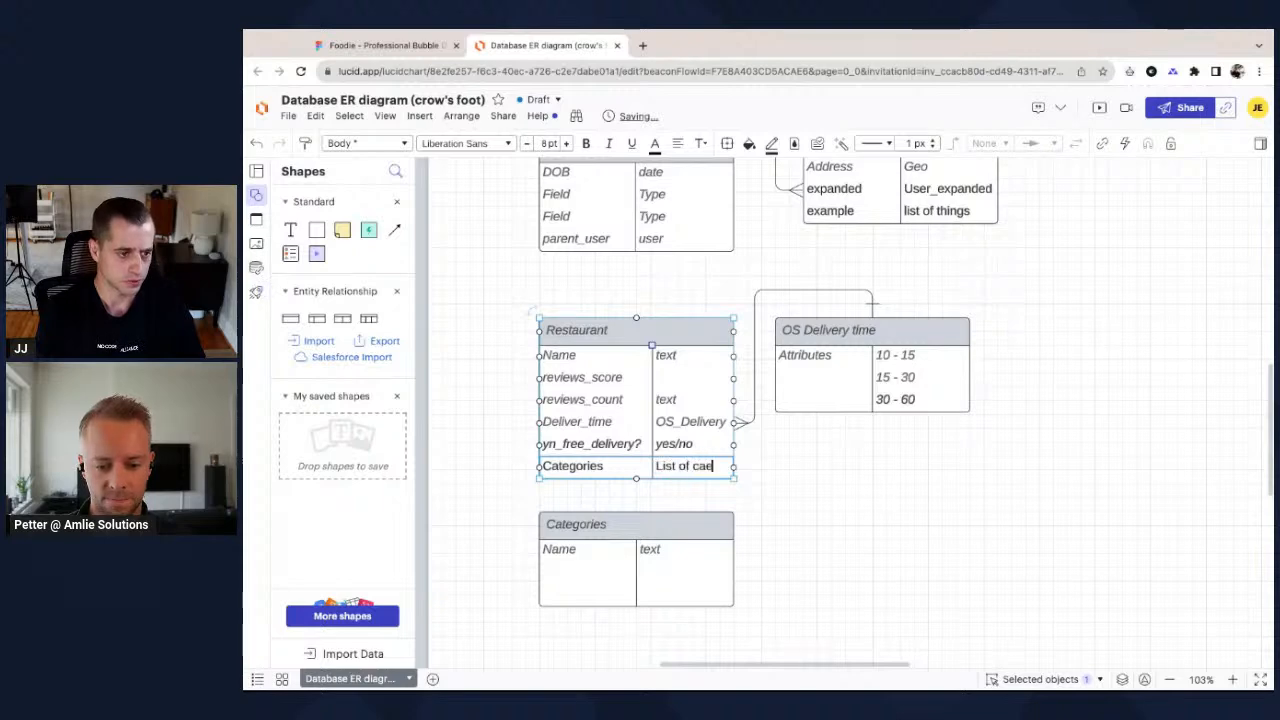
key(BackSpace)
key(BackSpace)
key(BackSpace)
key(BackSpace)
text(id)
key(BackSpace)
key(BackSpace)
text(text)
Move the Categories entity slightly lower to leave more space beneath the Restaurant entity.
click(708, 522)
scroll(769, 475, down, 1)
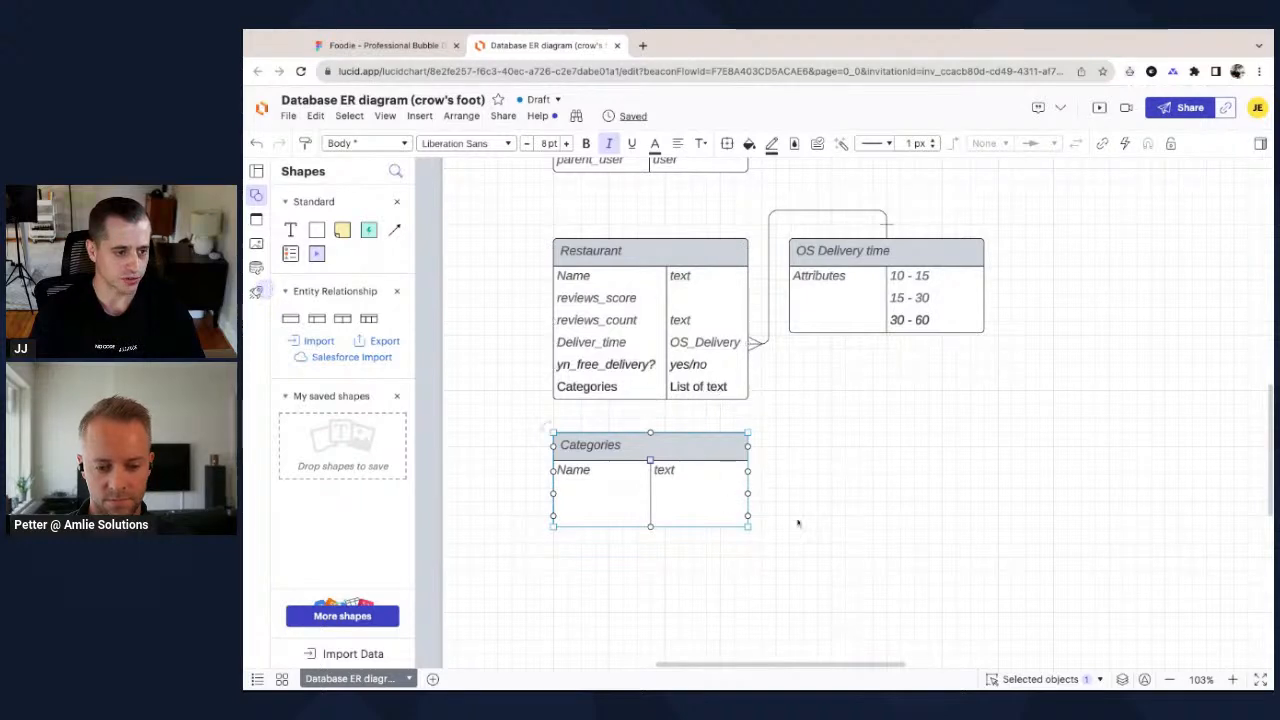
drag(709, 442, 697, 484)
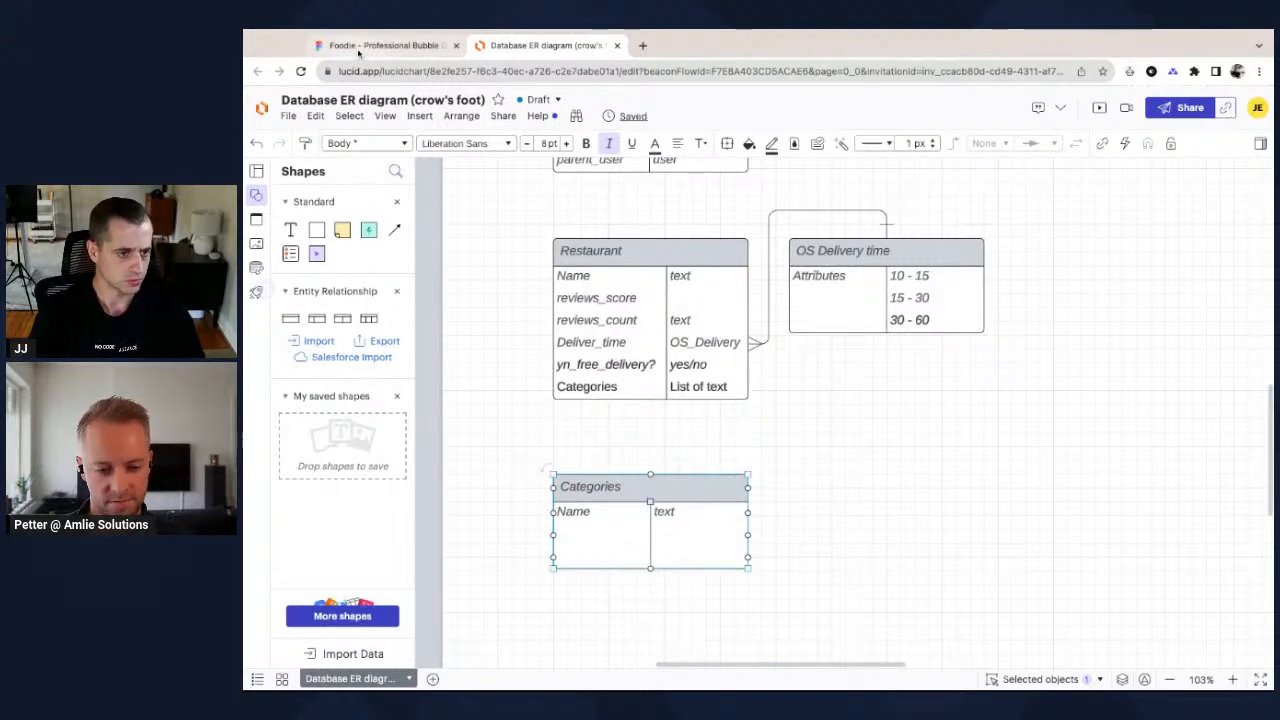
Check the restaurant card in Figma, then add a Cover_image row with type image to the Restaurant entity in Lucidchart.
click(358, 52)
scroll(760, 420, down, 1)
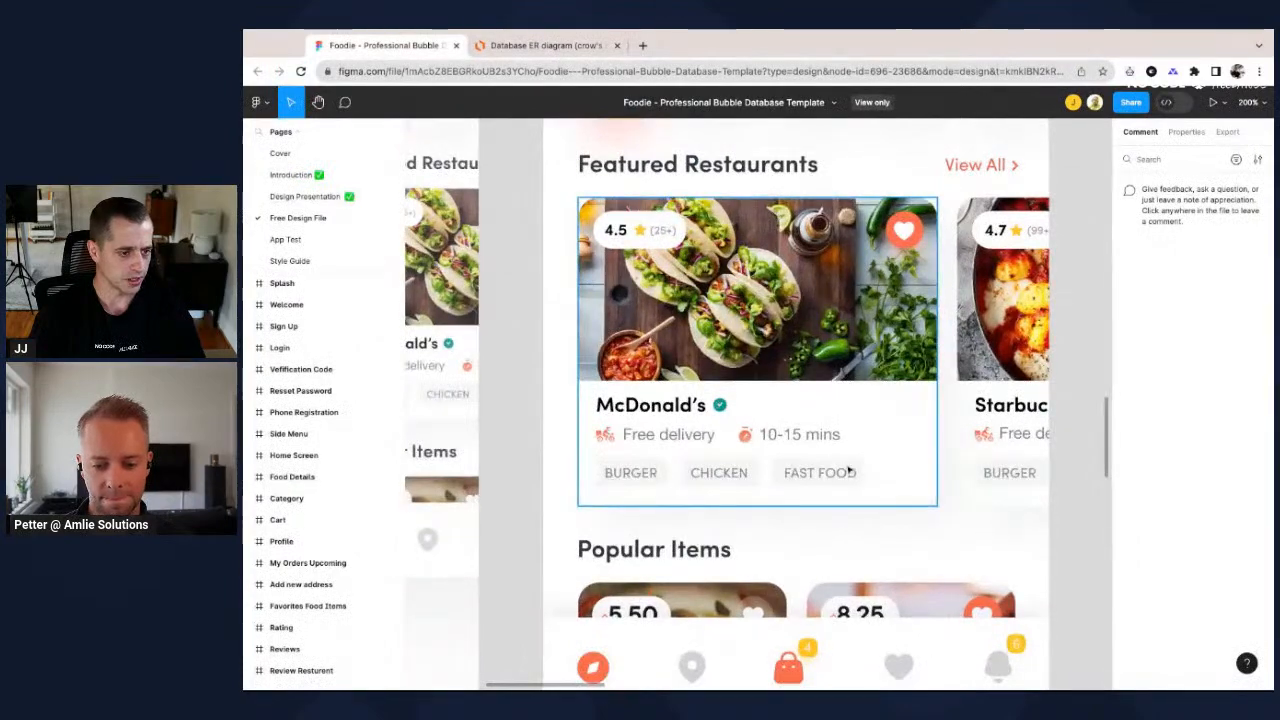
scroll(670, 415, up, 1)
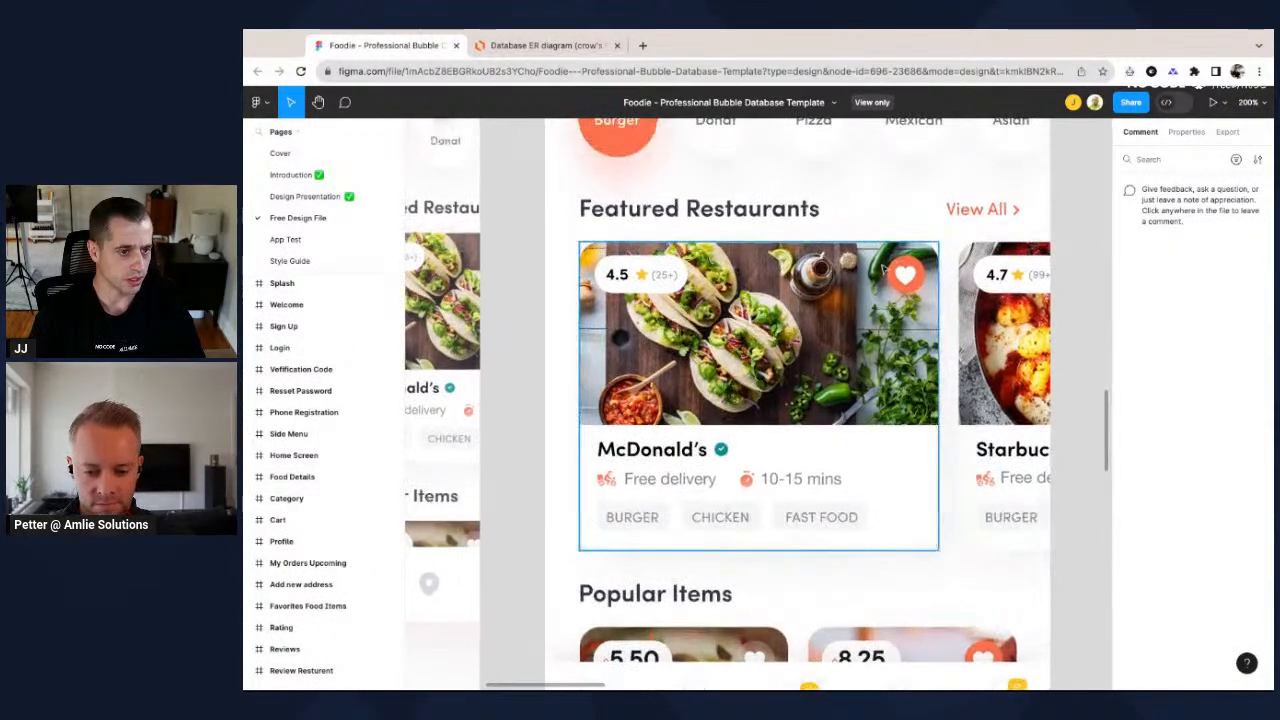
click(545, 45)
click(596, 386)
right_click(598, 386)
click(645, 120)
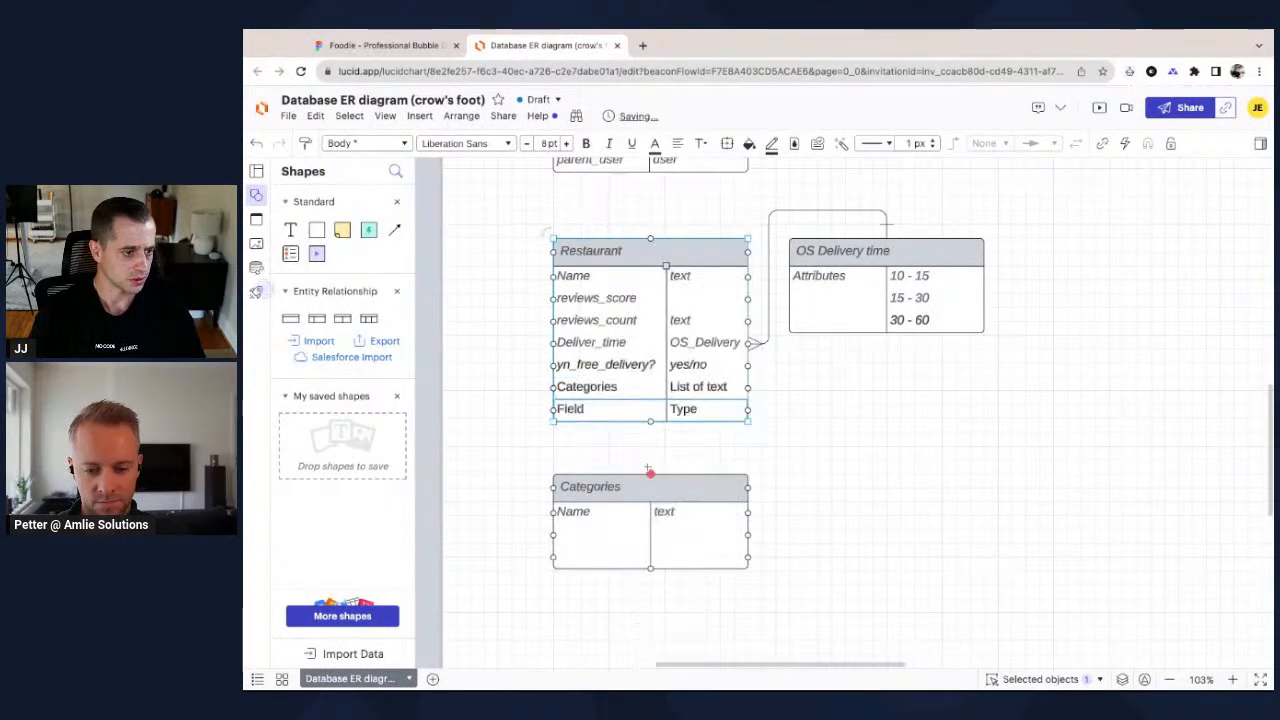
double_click(603, 408)
text(Cover_image)
key(Tab)
text(image)
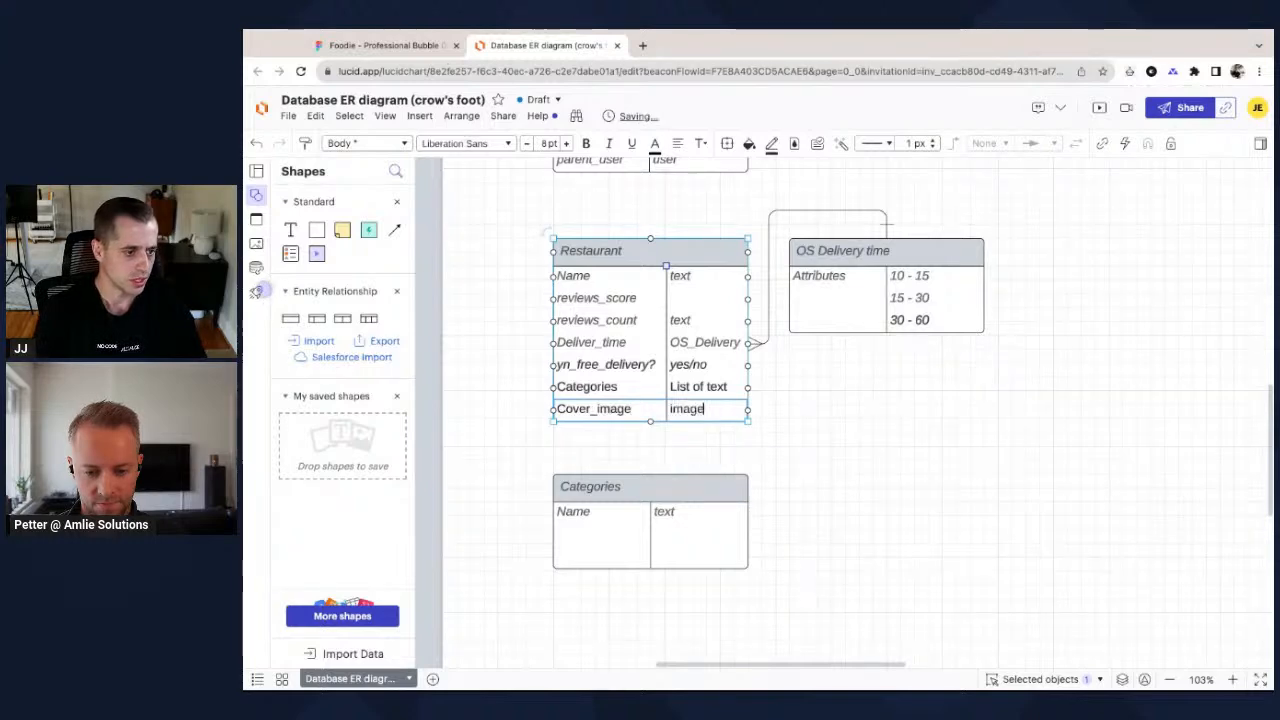
key(Tab)
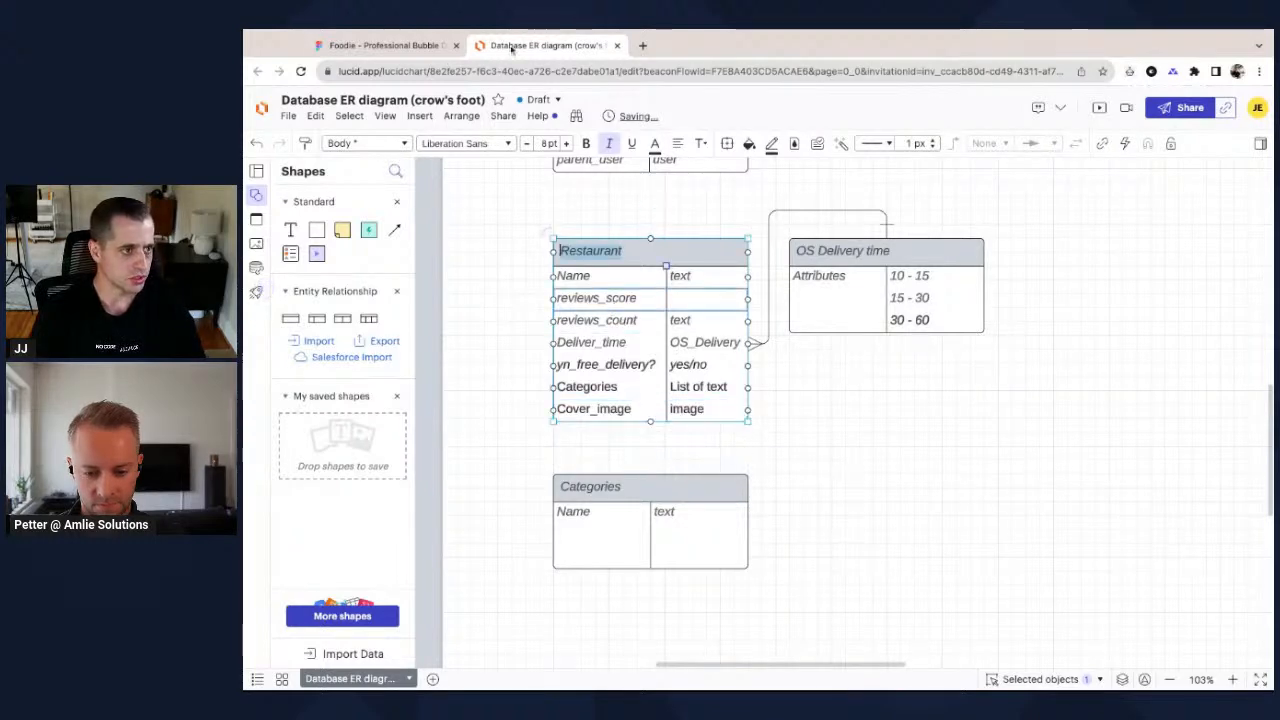
Switch to the Figma design and examine the rating and review count badge on the McDonald's card.
click(385, 45)
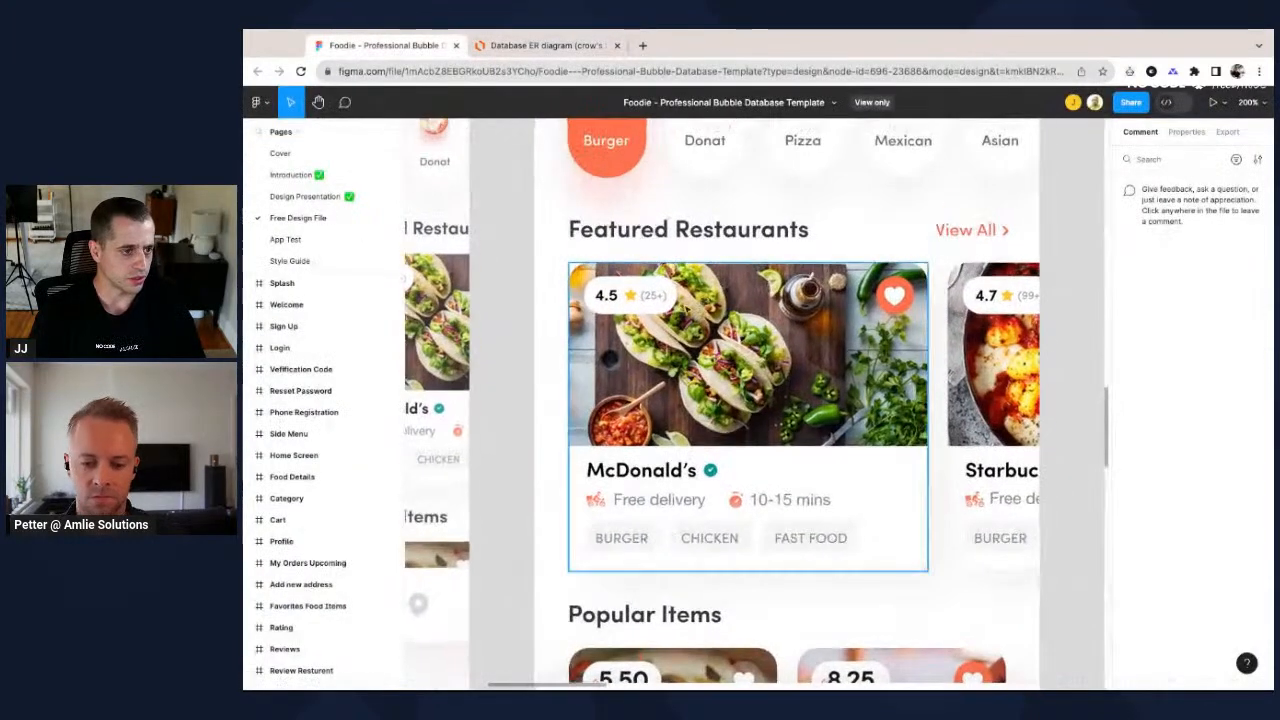
scroll(699, 306, right, 1)
scroll(600, 343, up, 1)
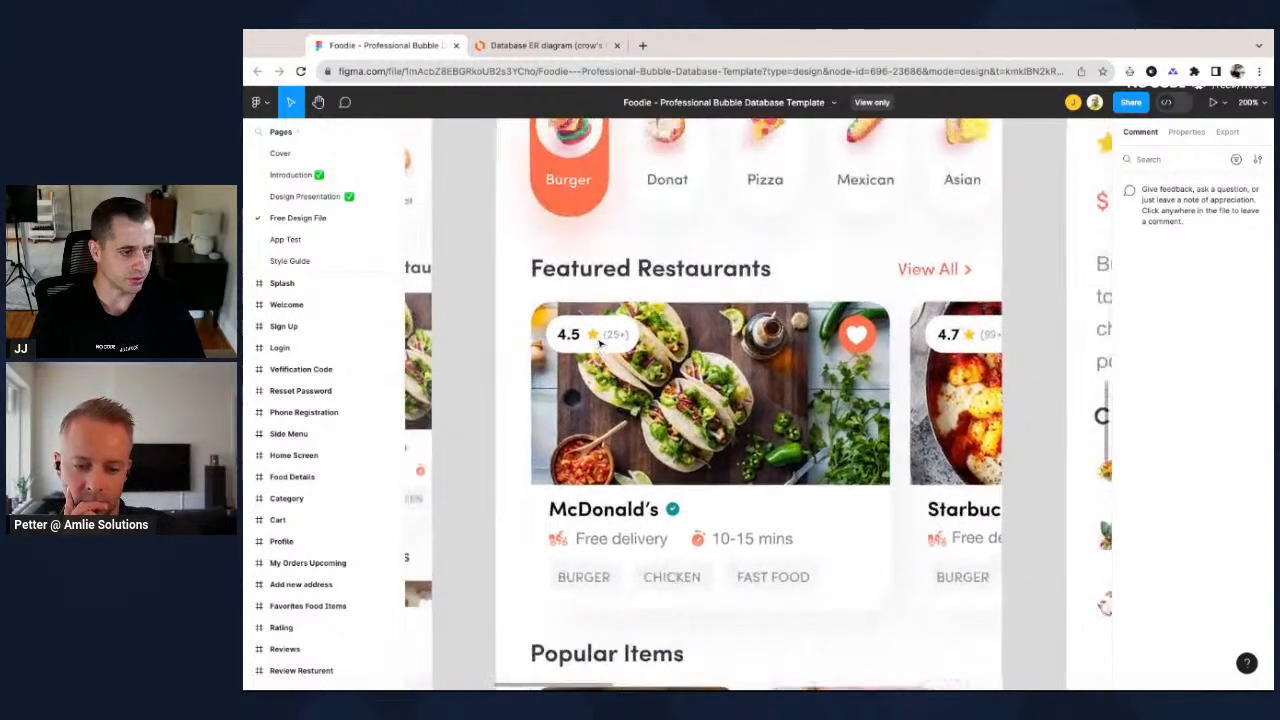
click(600, 343)
scroll(600, 343, up, 2)
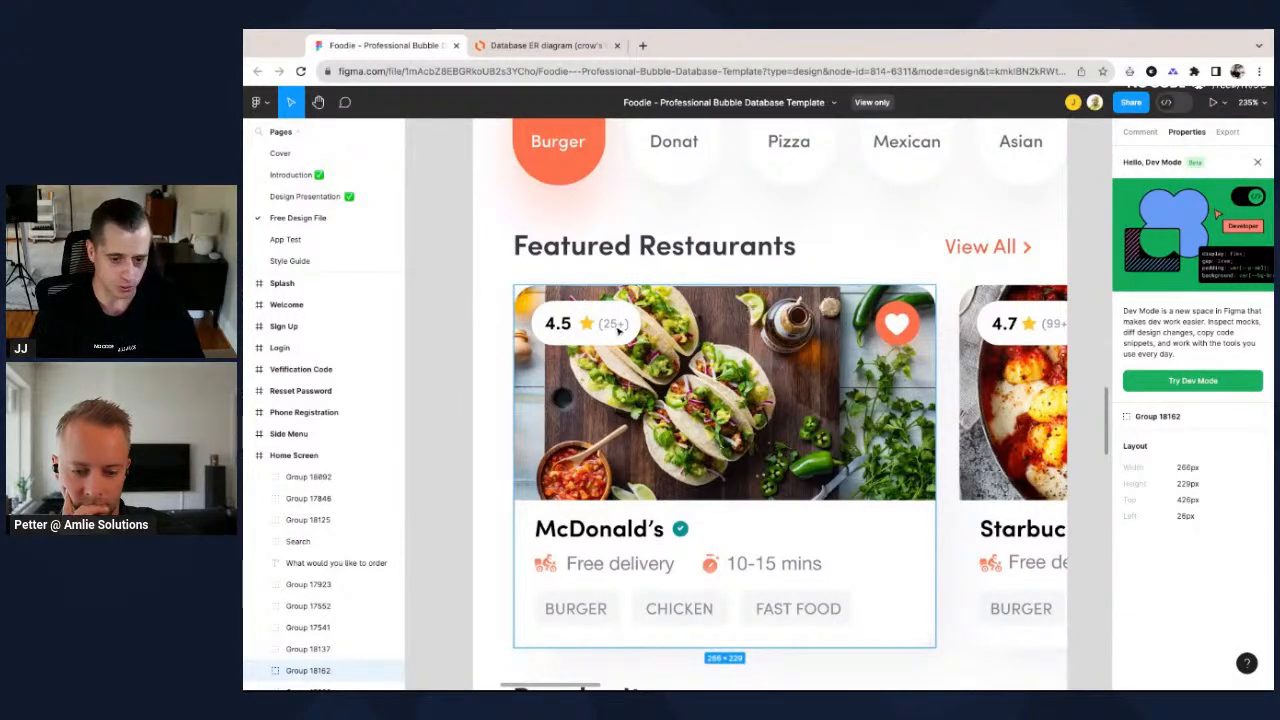
click(487, 355)
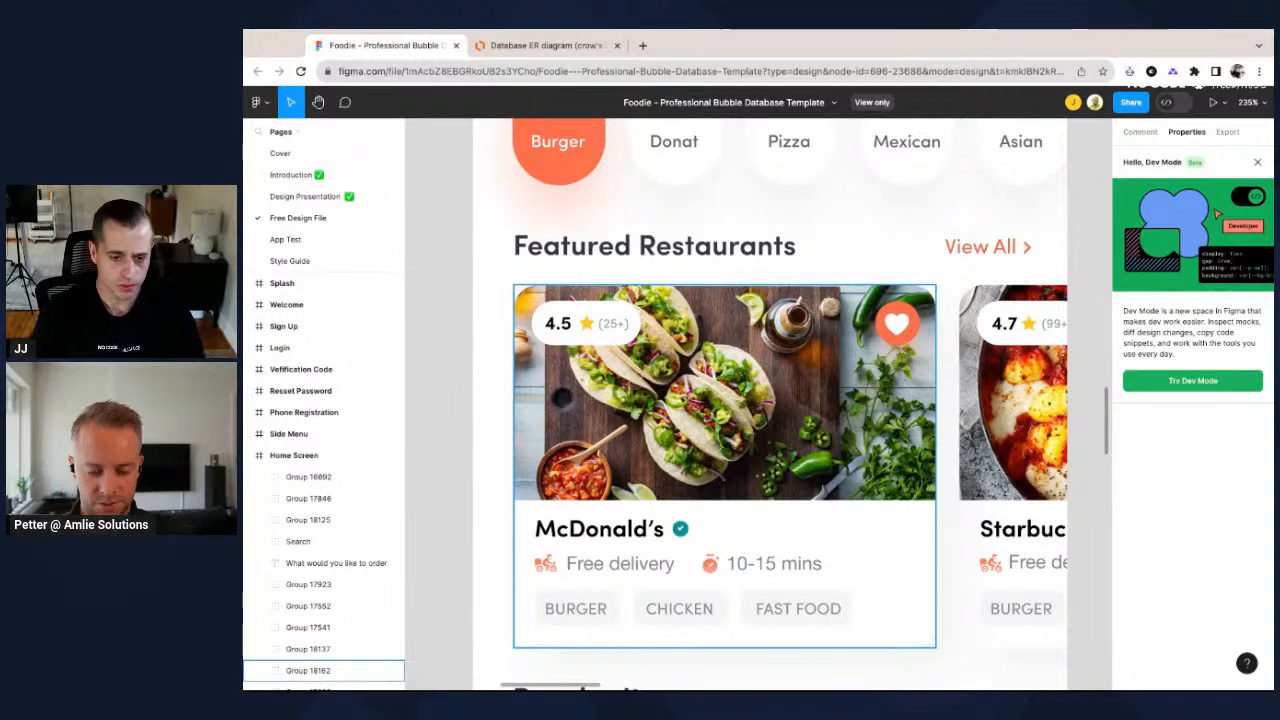
click(602, 333)
click(603, 331)
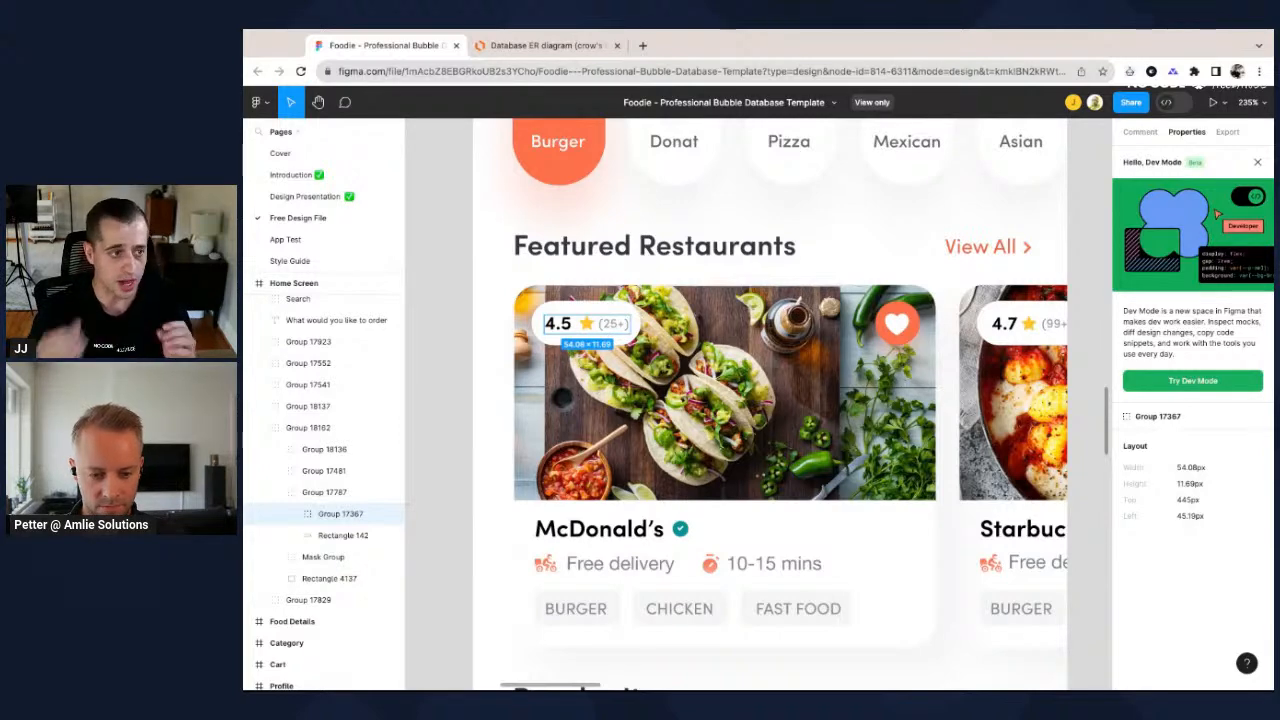
click(535, 45)
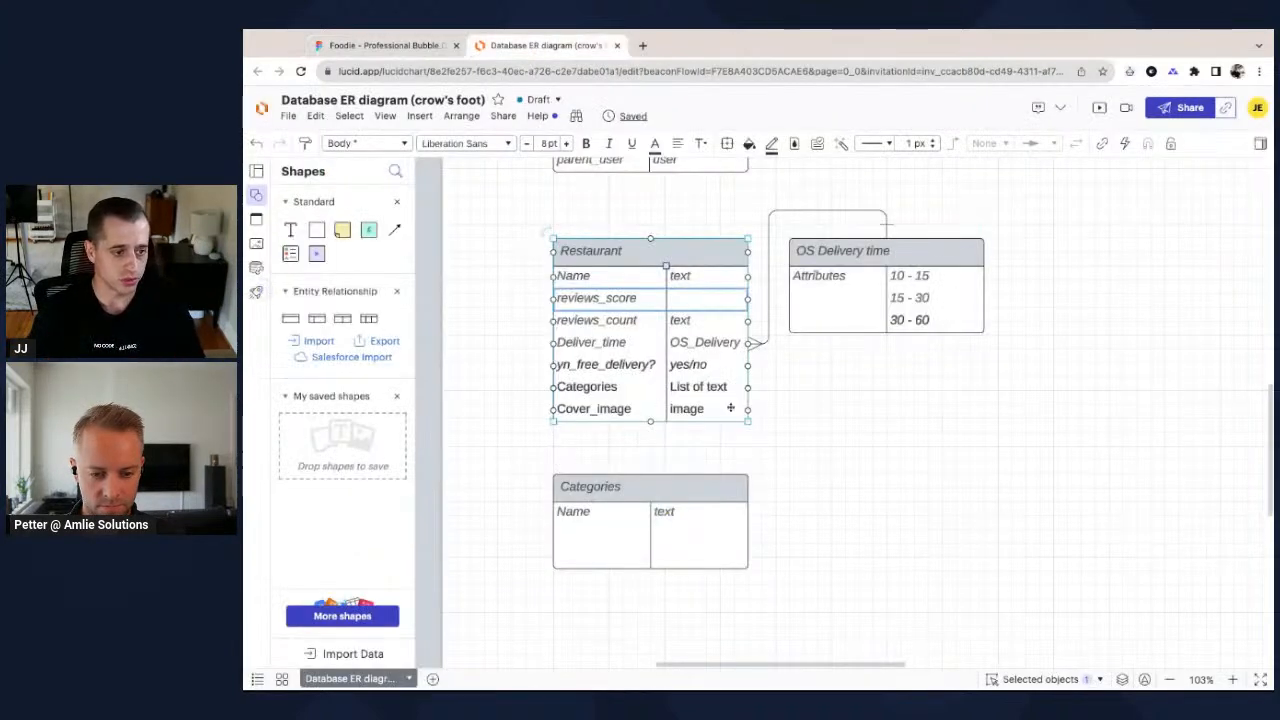
click(417, 50)
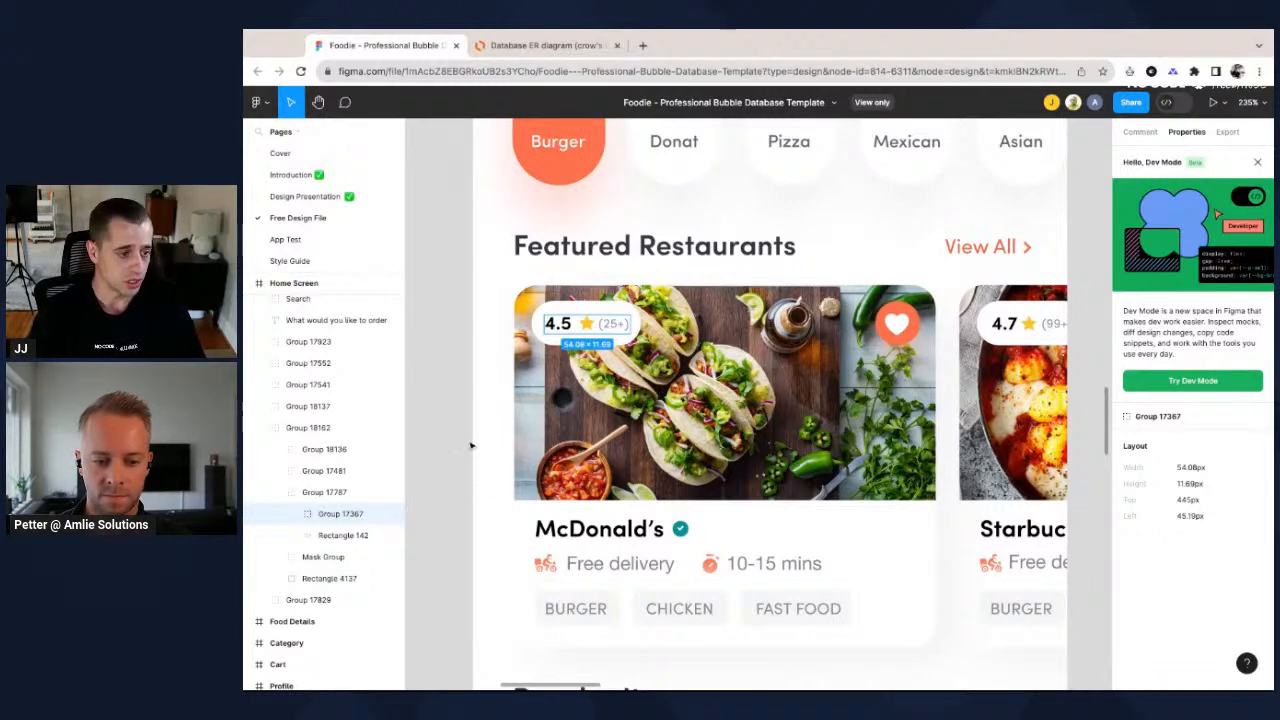
click(520, 490)
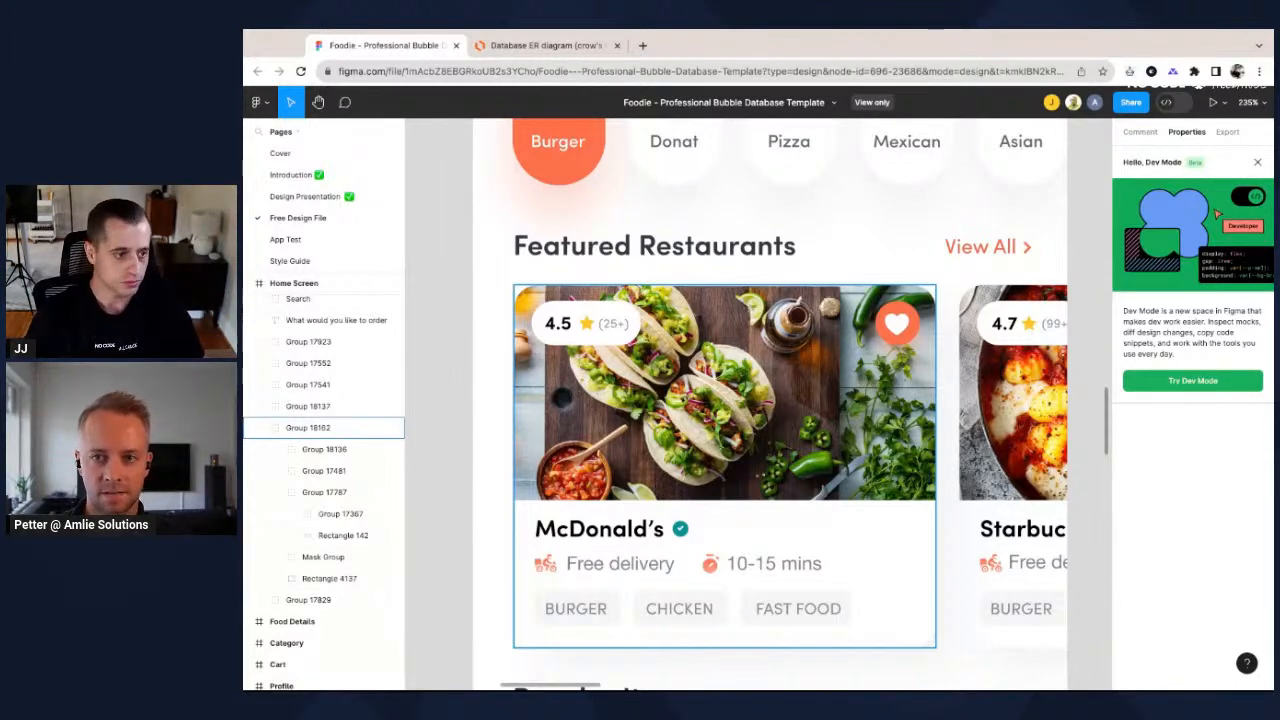
In Lucidchart, set the types of Restaurant's reviews_score and reviews_count rows to number.
click(533, 46)
click(530, 330)
scroll(618, 305, up, 5)
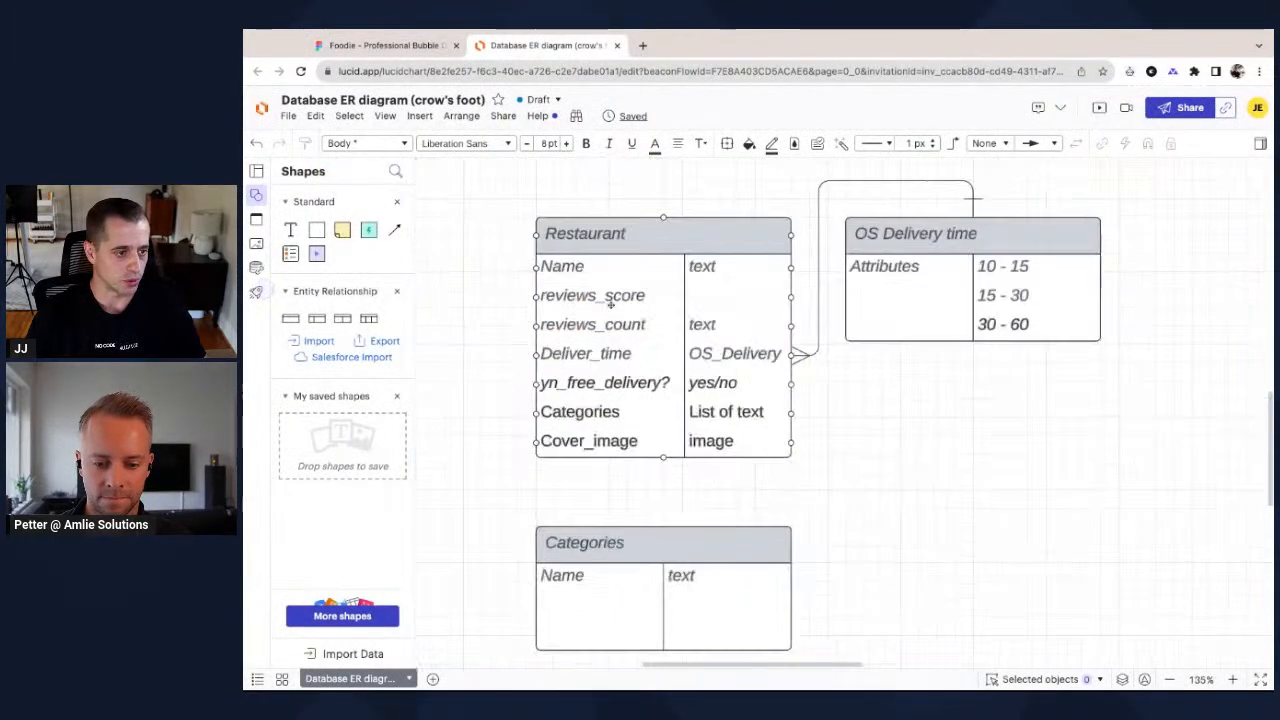
double_click(720, 296)
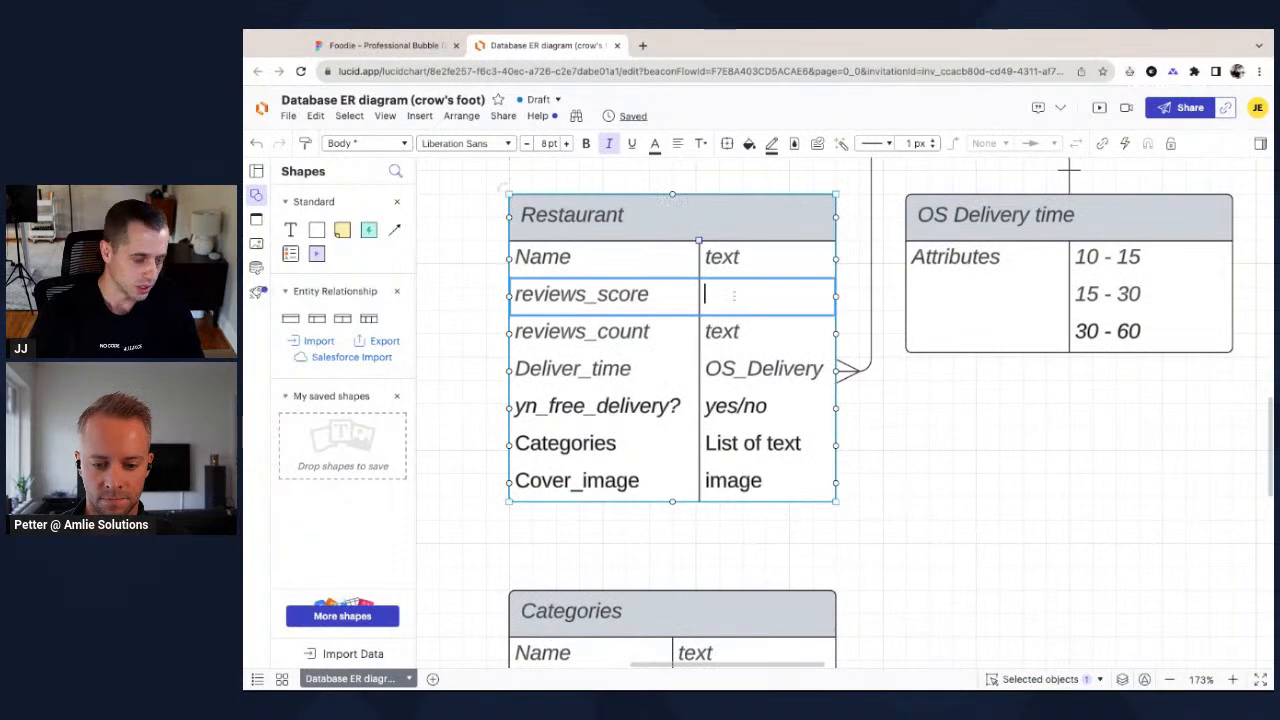
text(number)
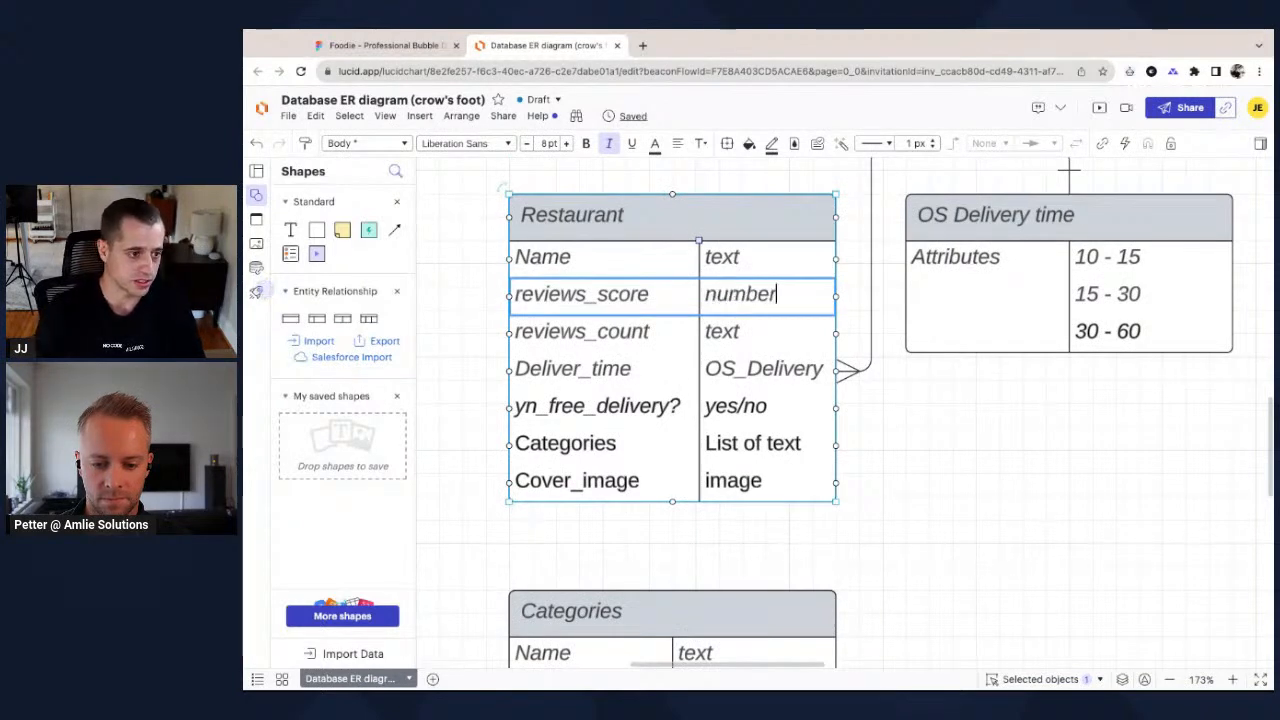
double_click(749, 336)
key(BackSpace)
text(number)
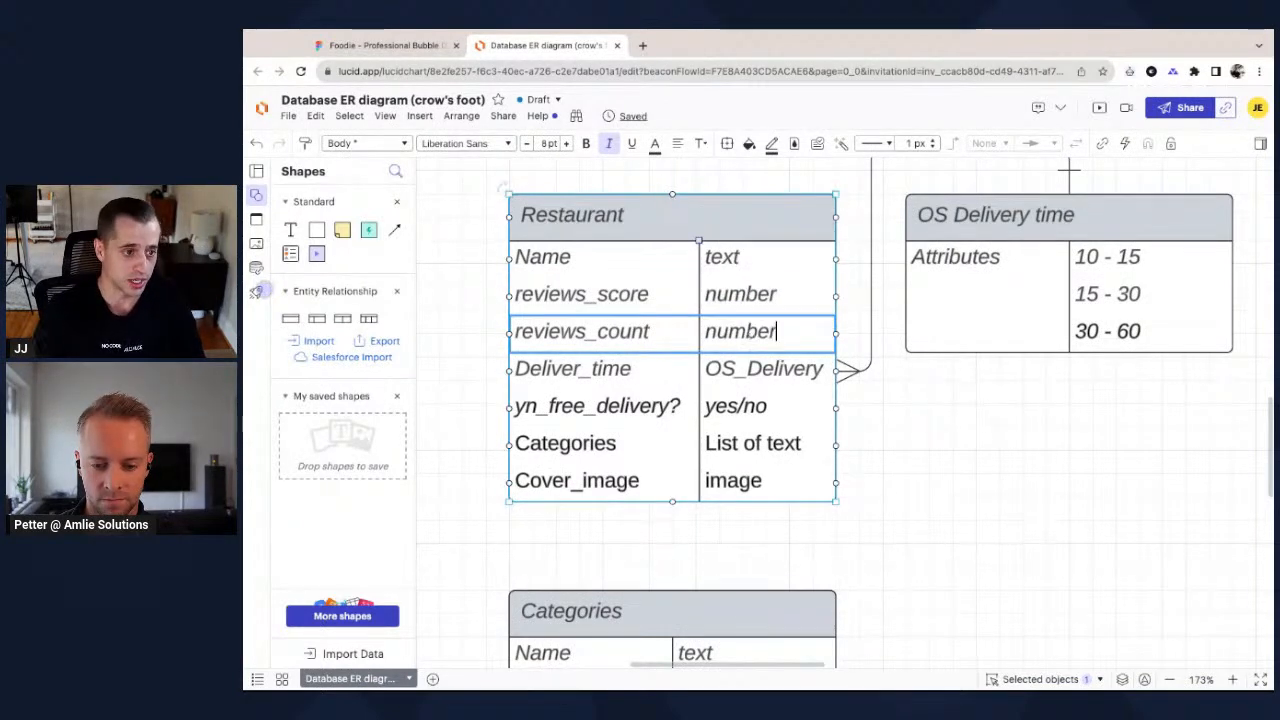
click(928, 484)
scroll(712, 333, down, 3)
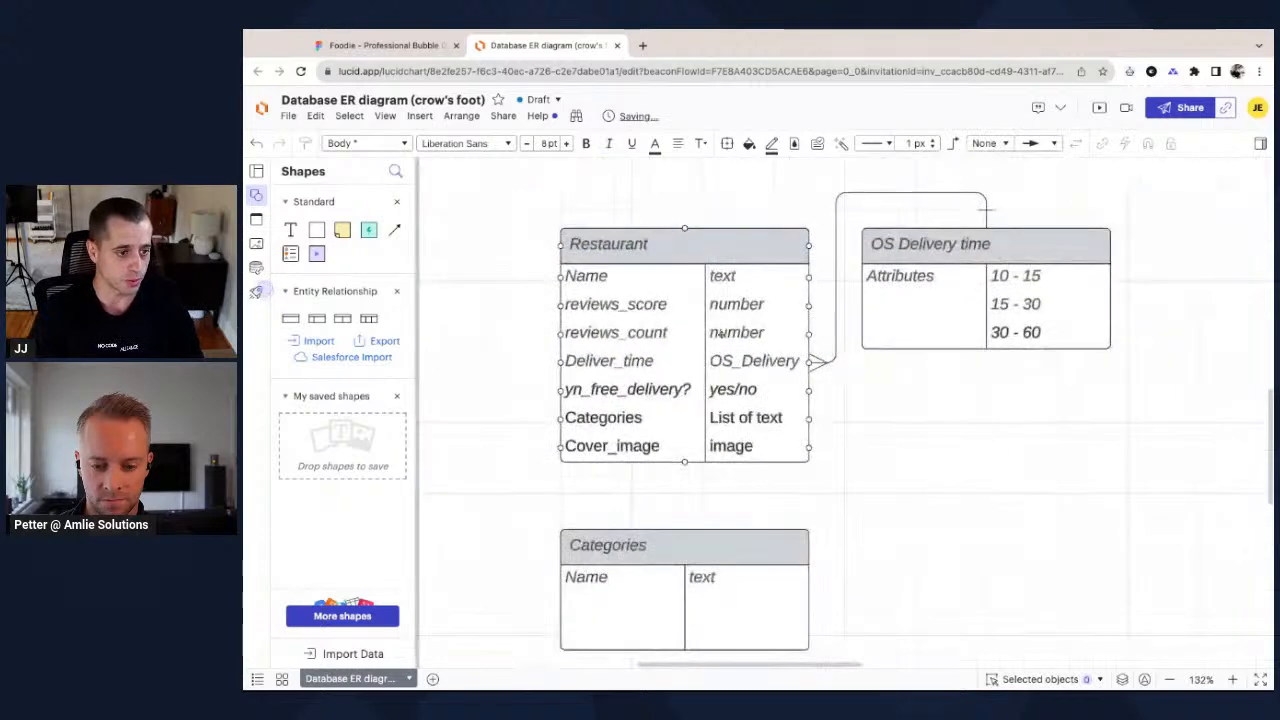
Duplicate the Categories entity into the empty area beneath OS Delivery time and title the copy Reviews.
scroll(692, 338, right, 2)
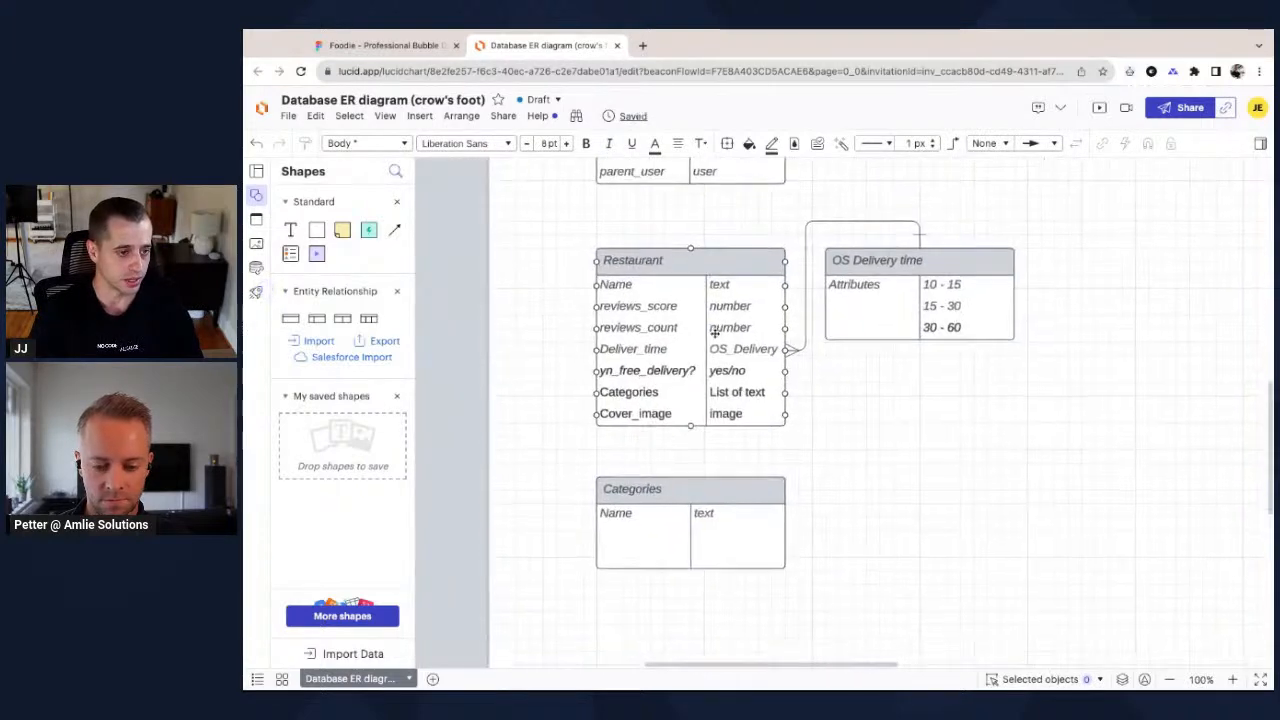
scroll(690, 420, down, 2)
click(678, 427)
drag(678, 427, 982, 382)
double_click(982, 382)
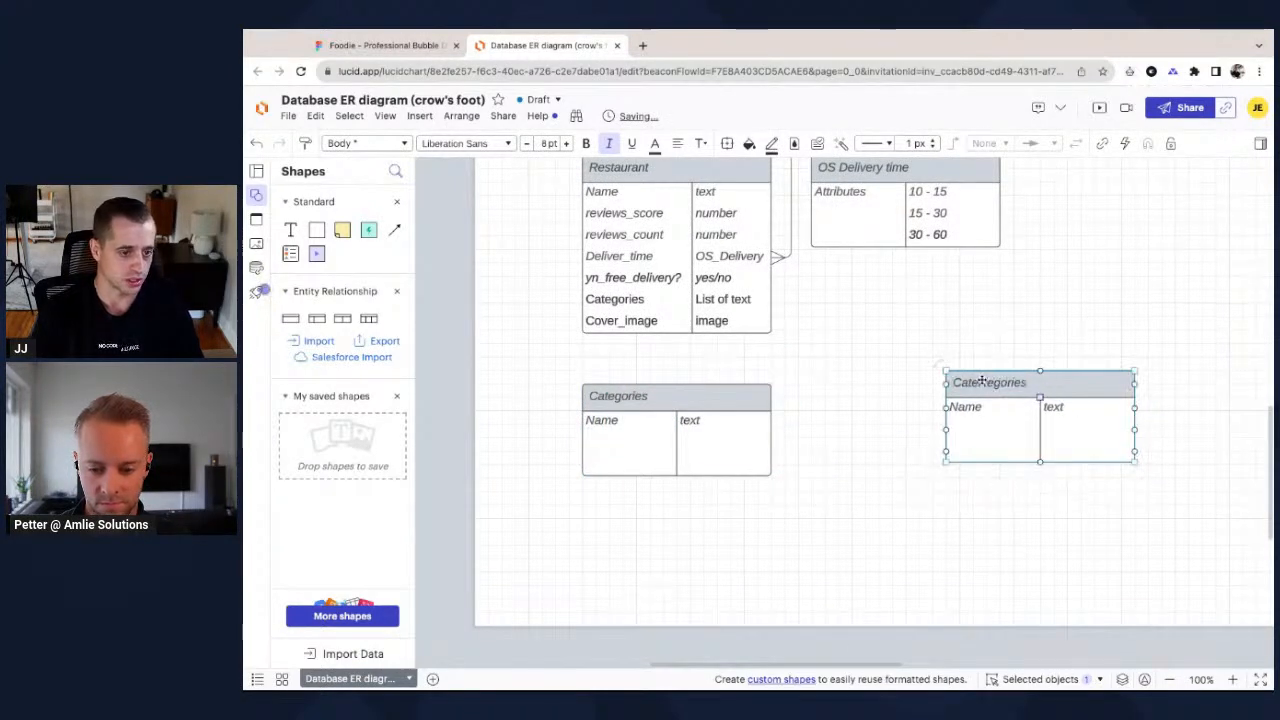
text(Reviews)
double_click(984, 412)
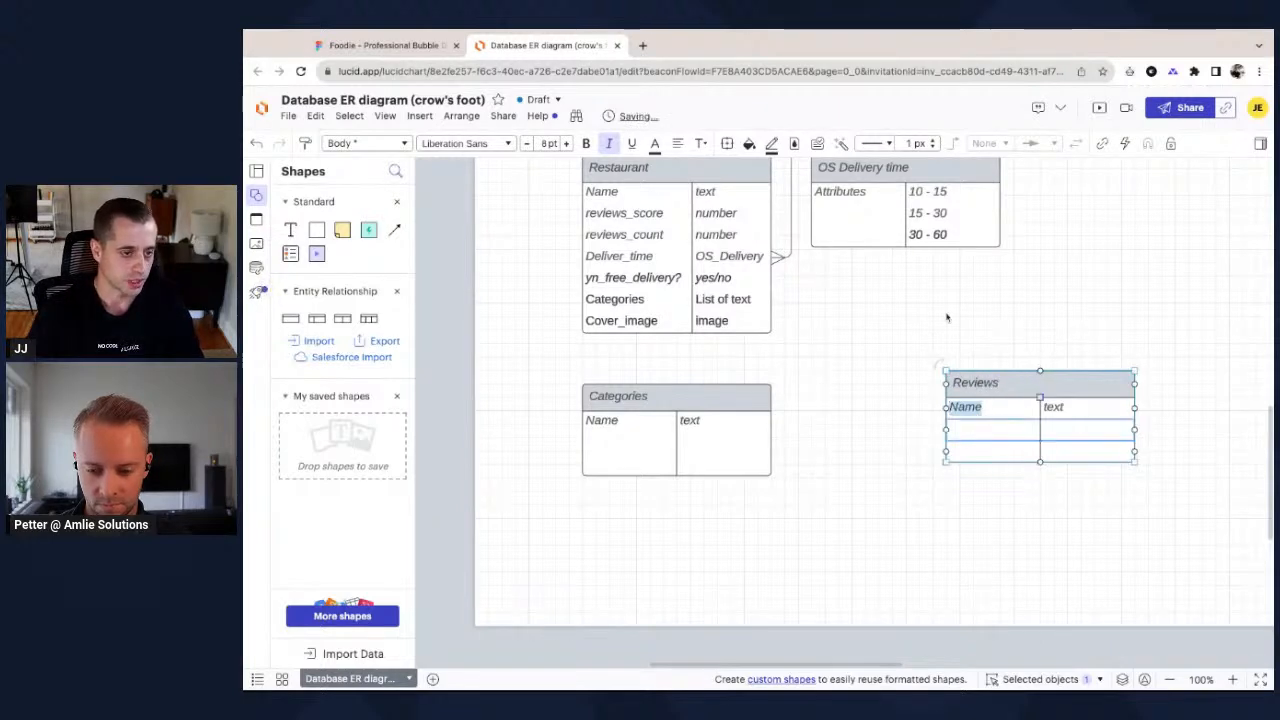
Spread out the entities by moving OS Delivery time away from Restaurant, Categories slightly lower, and Reviews farther out.
scroll(930, 305, up, 3)
scroll(620, 300, down, 1)
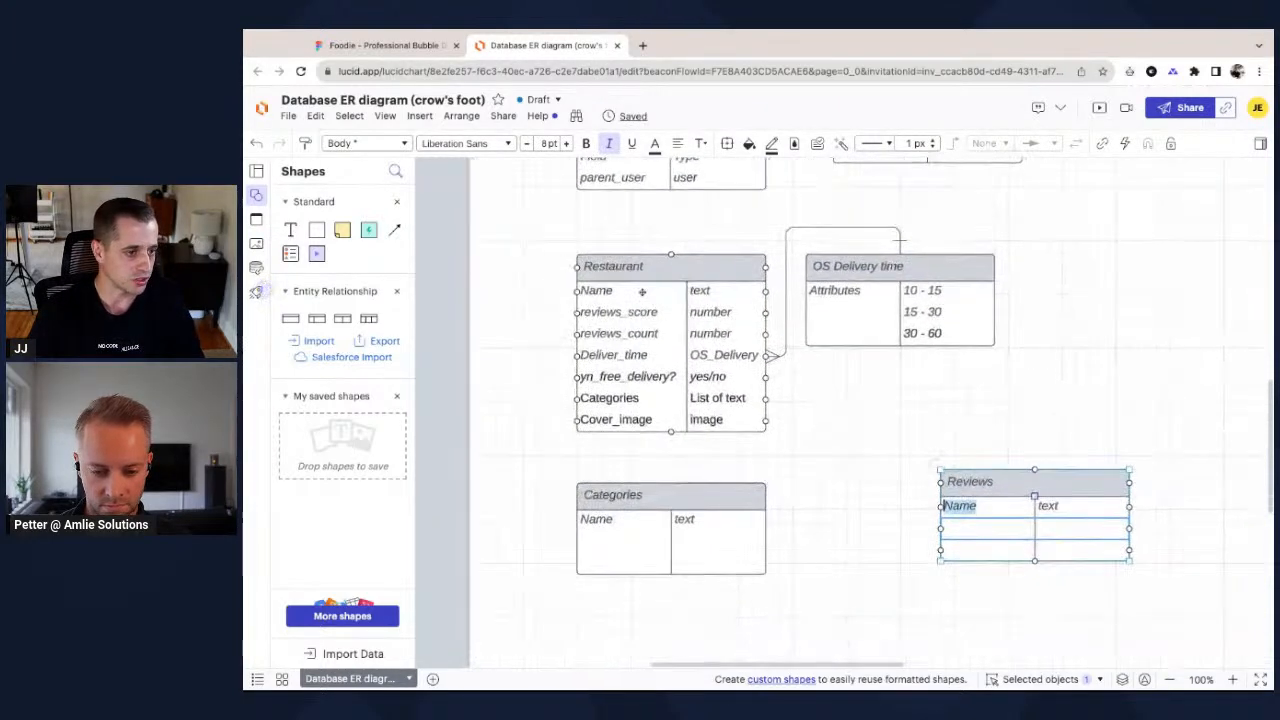
drag(857, 267, 883, 265)
drag(720, 492, 720, 519)
drag(1027, 480, 1175, 520)
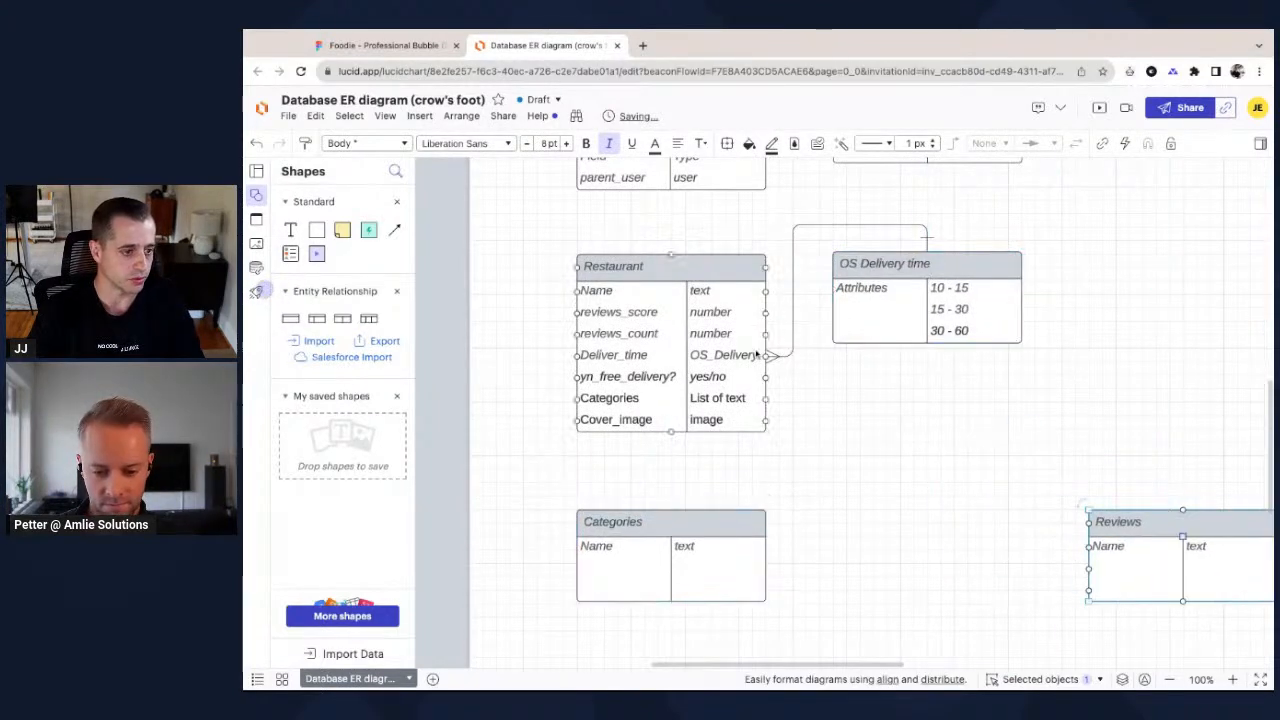
Switch to the Figma design and examine the Ground Beef Tacos details, its reviews and add-ons, and the McDonald's restaurant card.
click(388, 45)
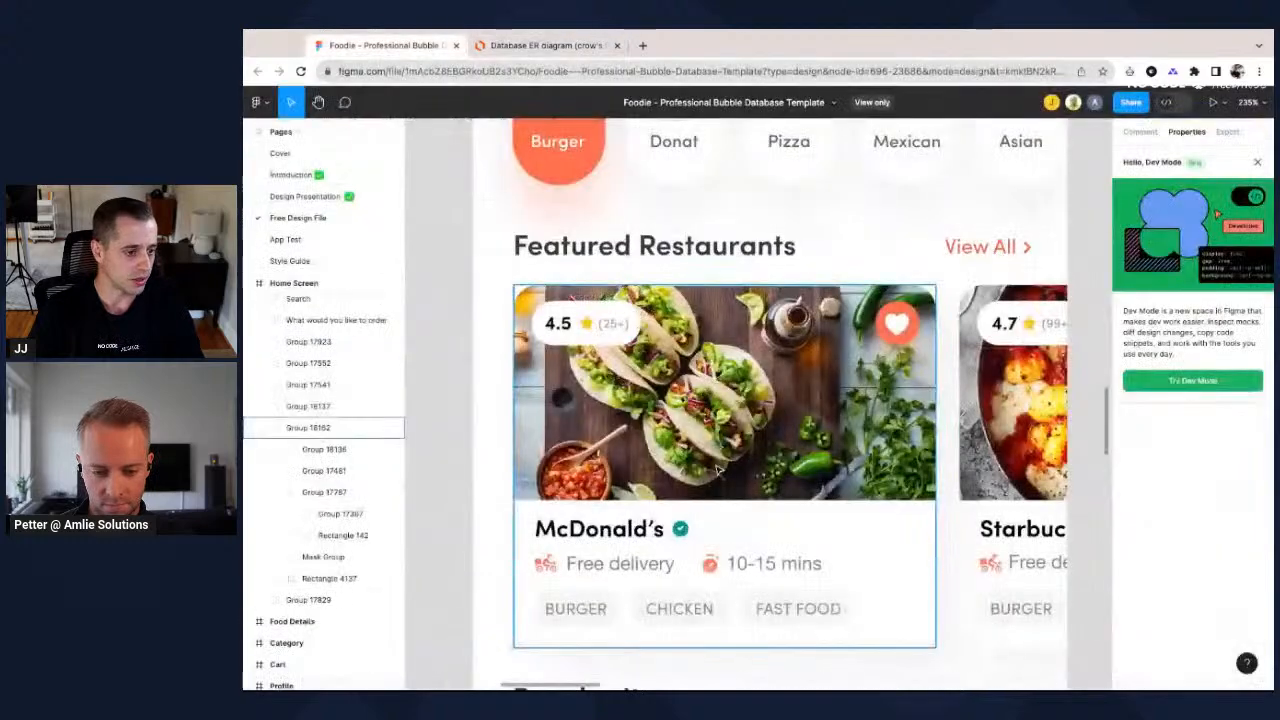
scroll(698, 400, up, 3)
scroll(680, 390, down, 3)
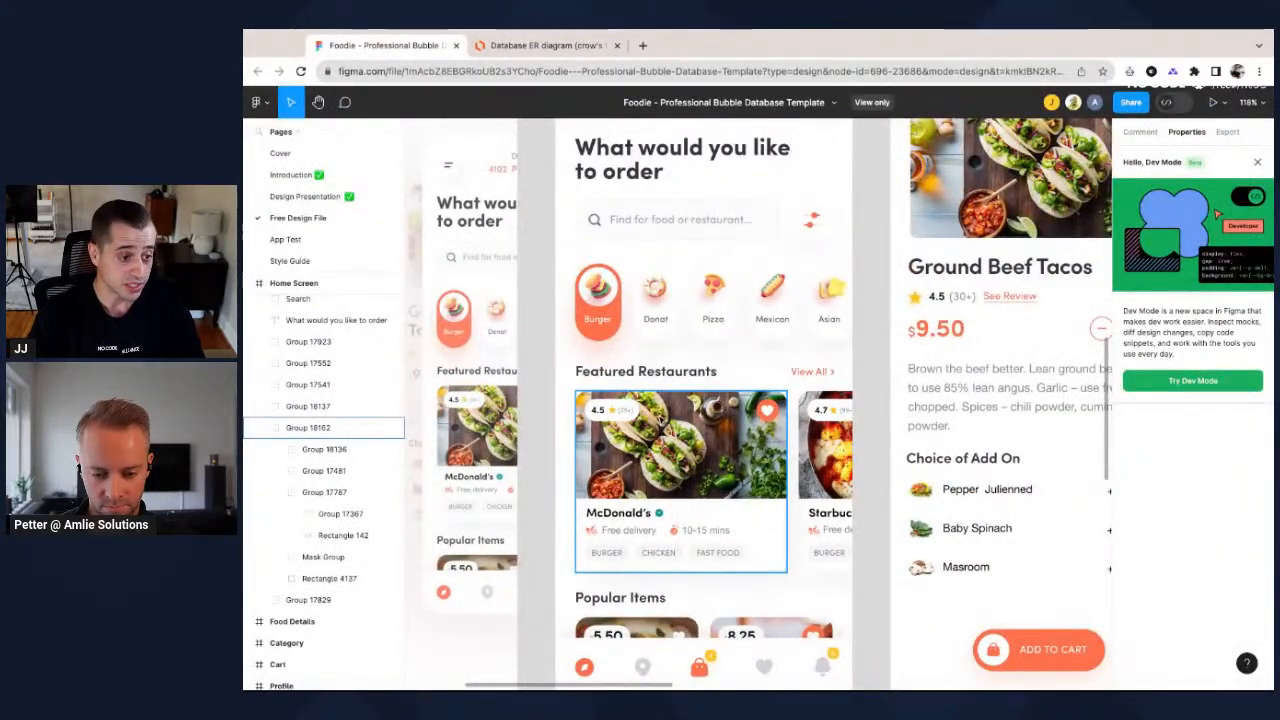
scroll(828, 237, right, 5)
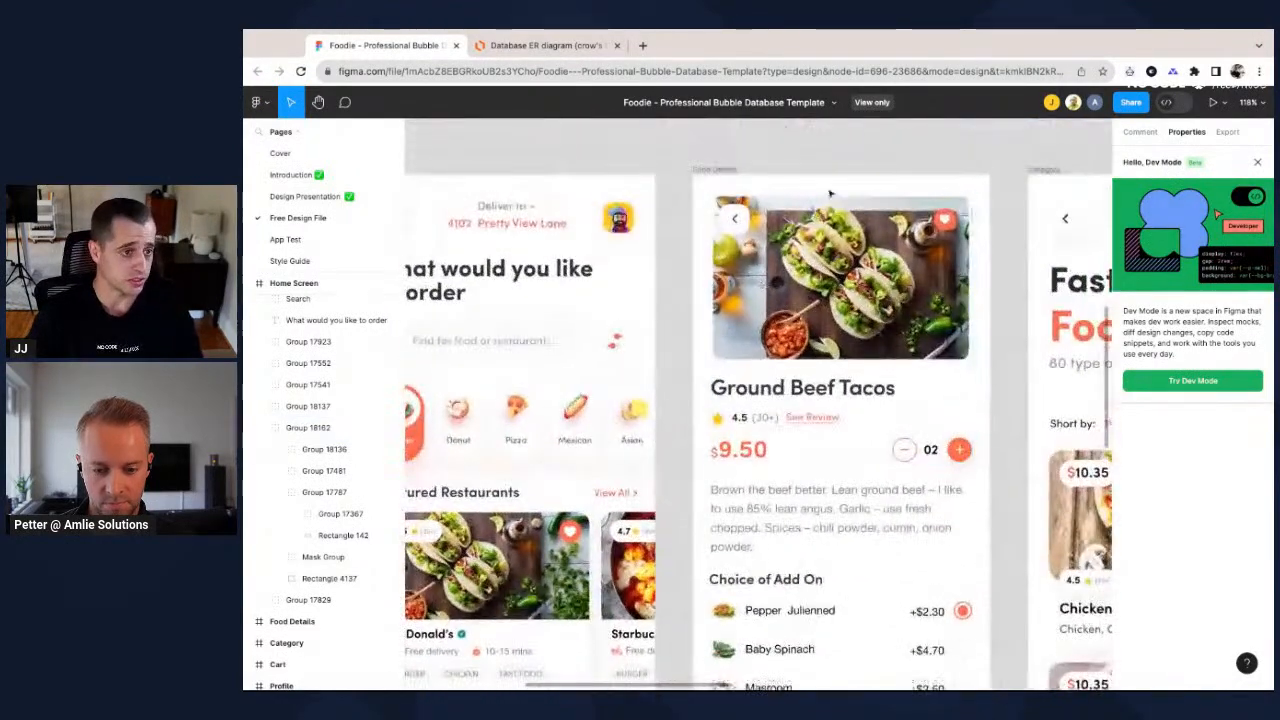
scroll(828, 237, down, 2)
scroll(828, 237, up, 4)
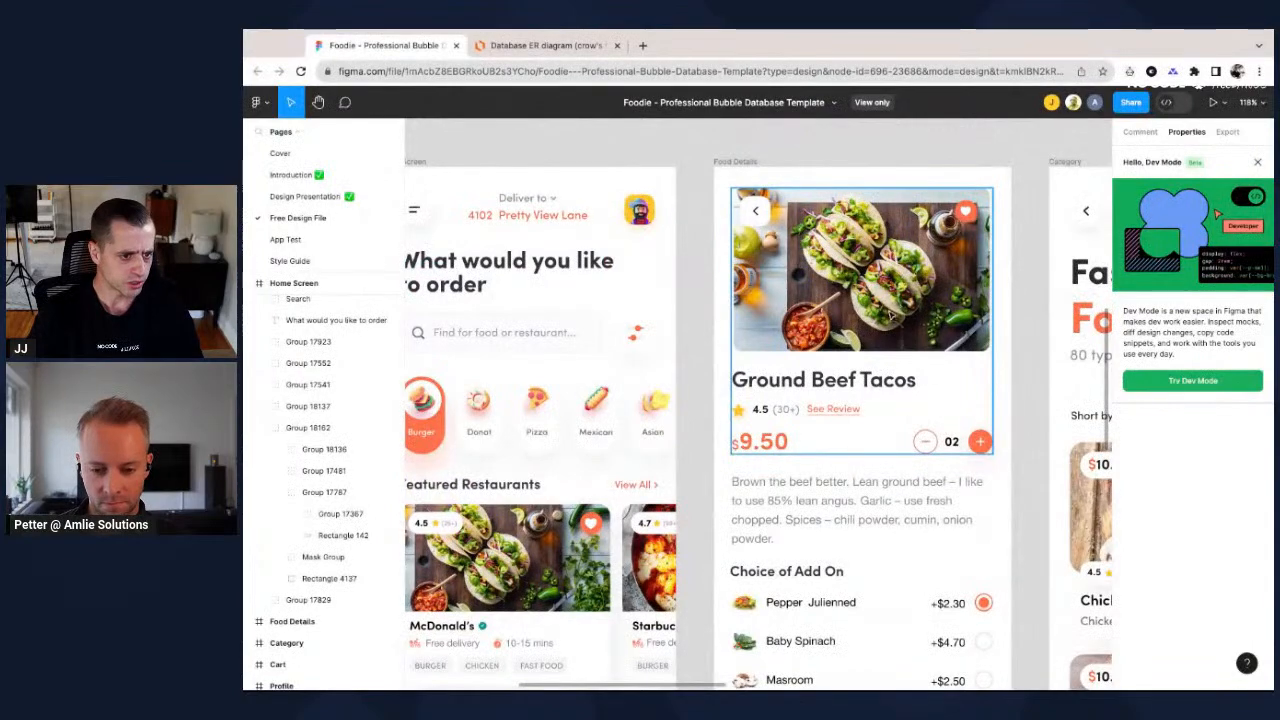
scroll(826, 387, down, 2)
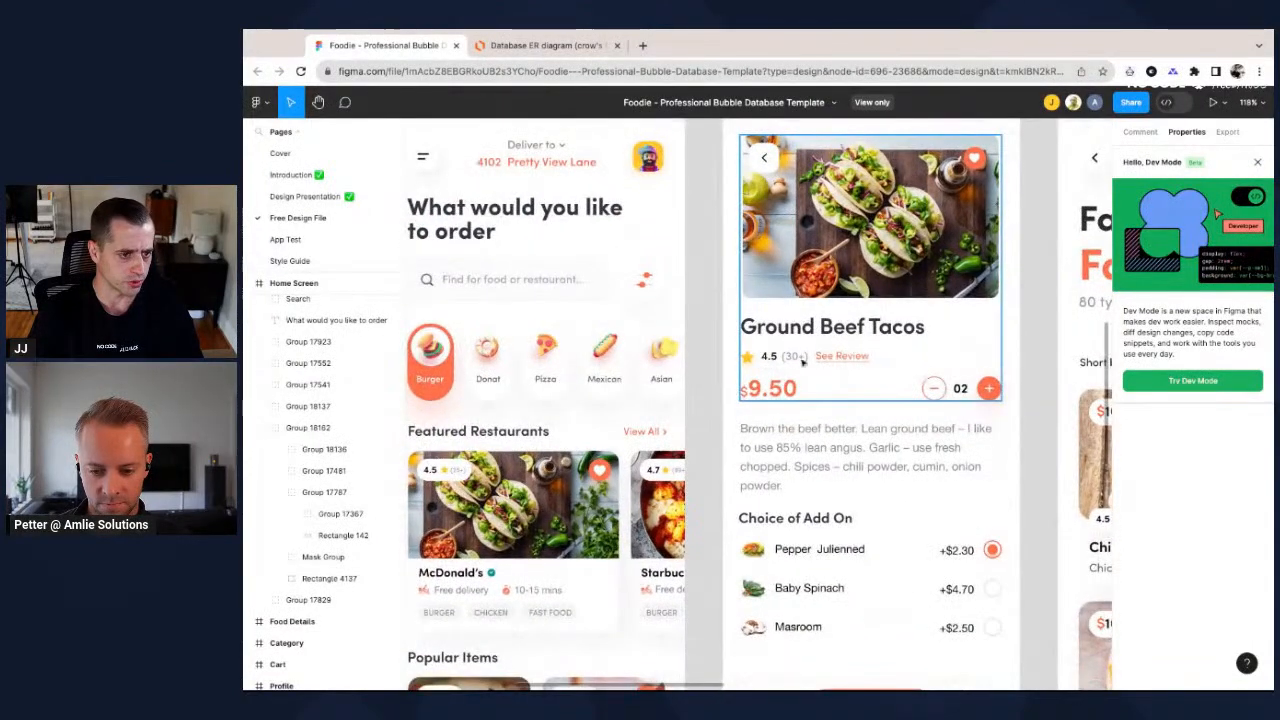
scroll(772, 363, down, 2)
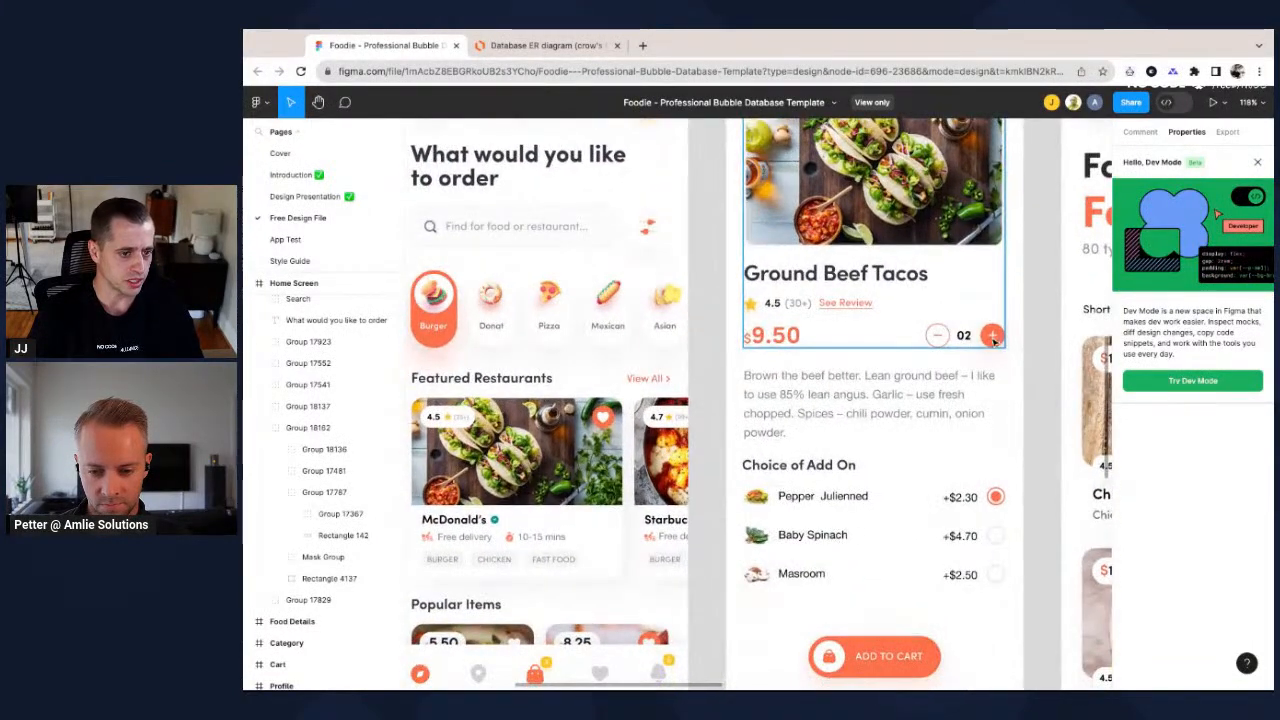
scroll(900, 360, down, 3)
scroll(864, 348, down, 1)
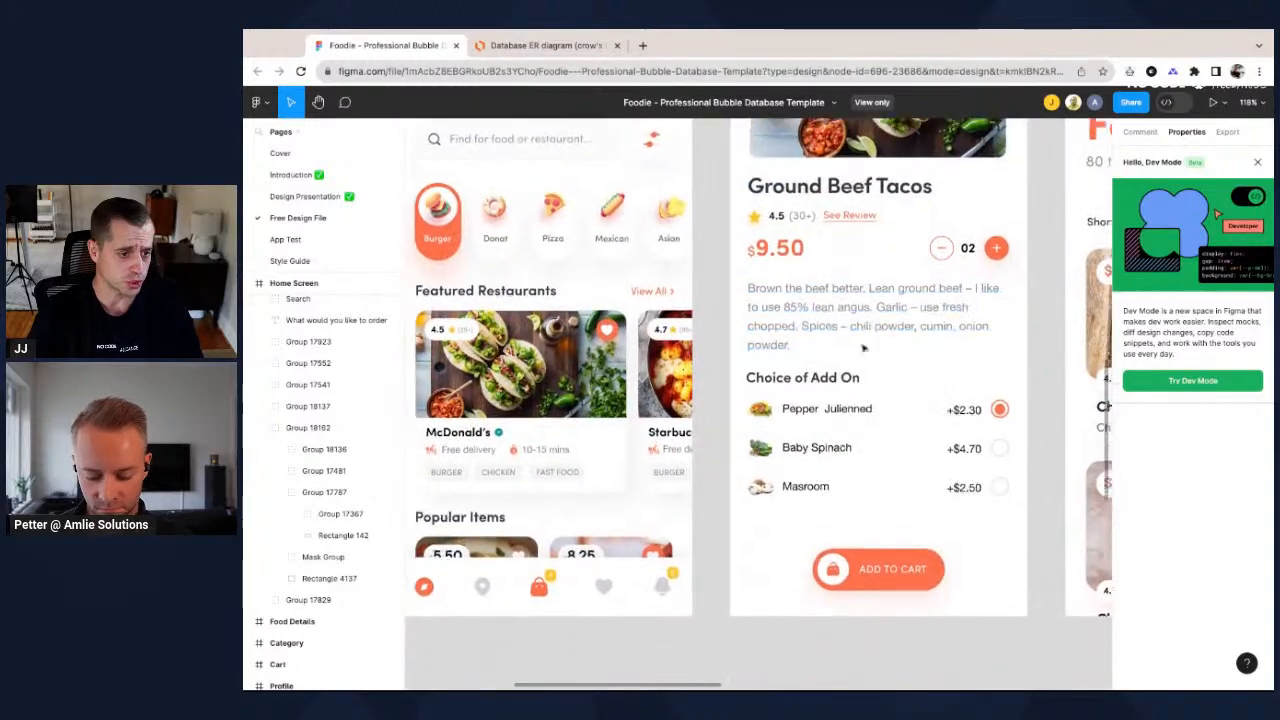
scroll(864, 348, down, 2)
scroll(857, 440, up, 4)
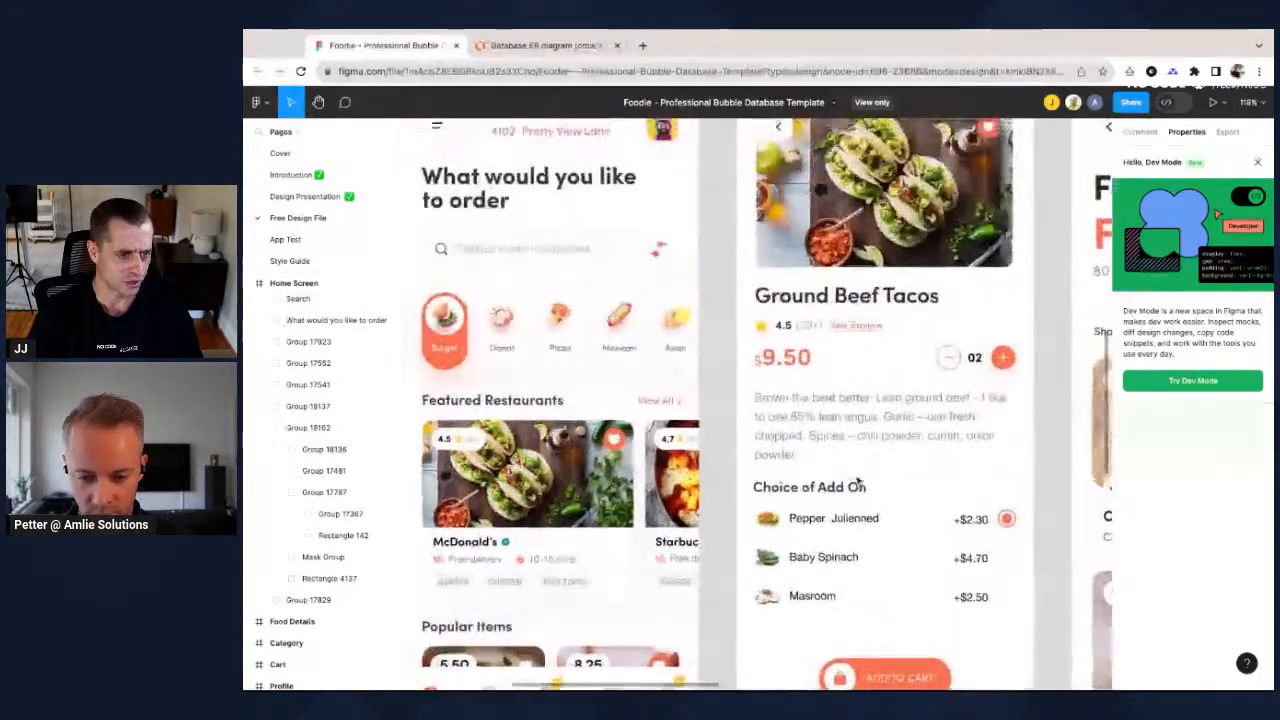
scroll(857, 482, down, 5)
scroll(853, 485, up, 3)
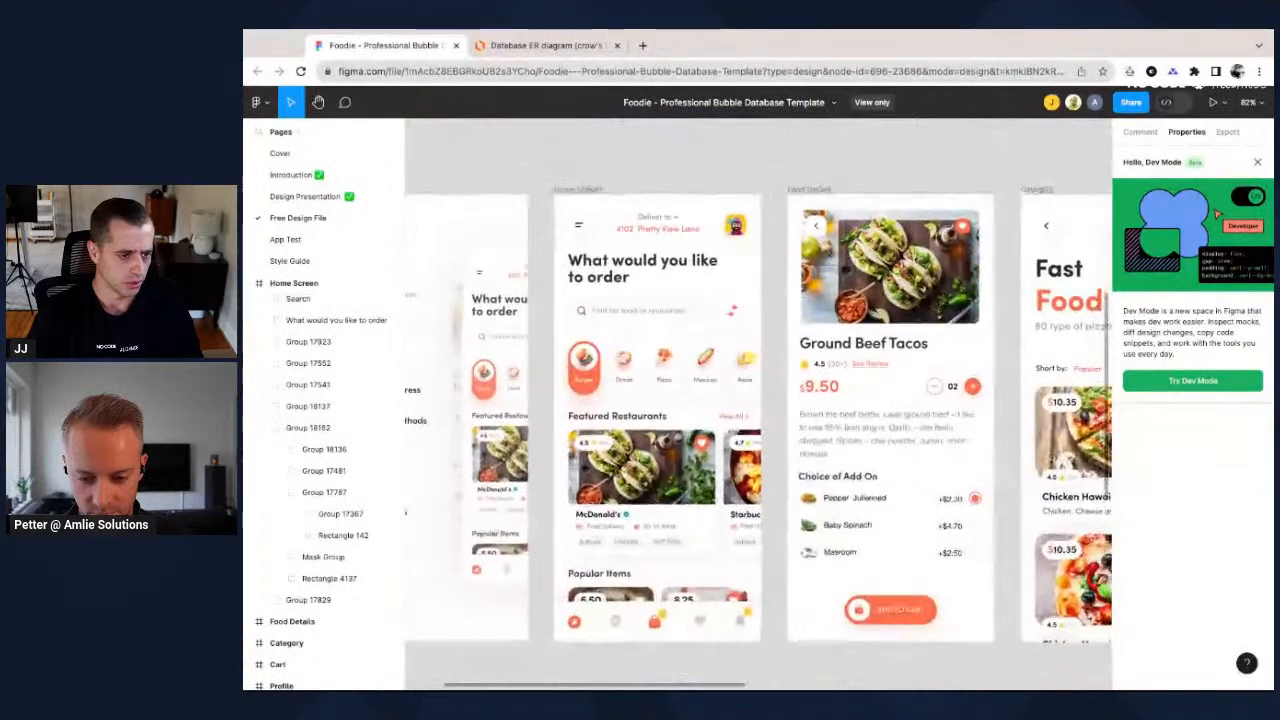
scroll(600, 478, up, 5)
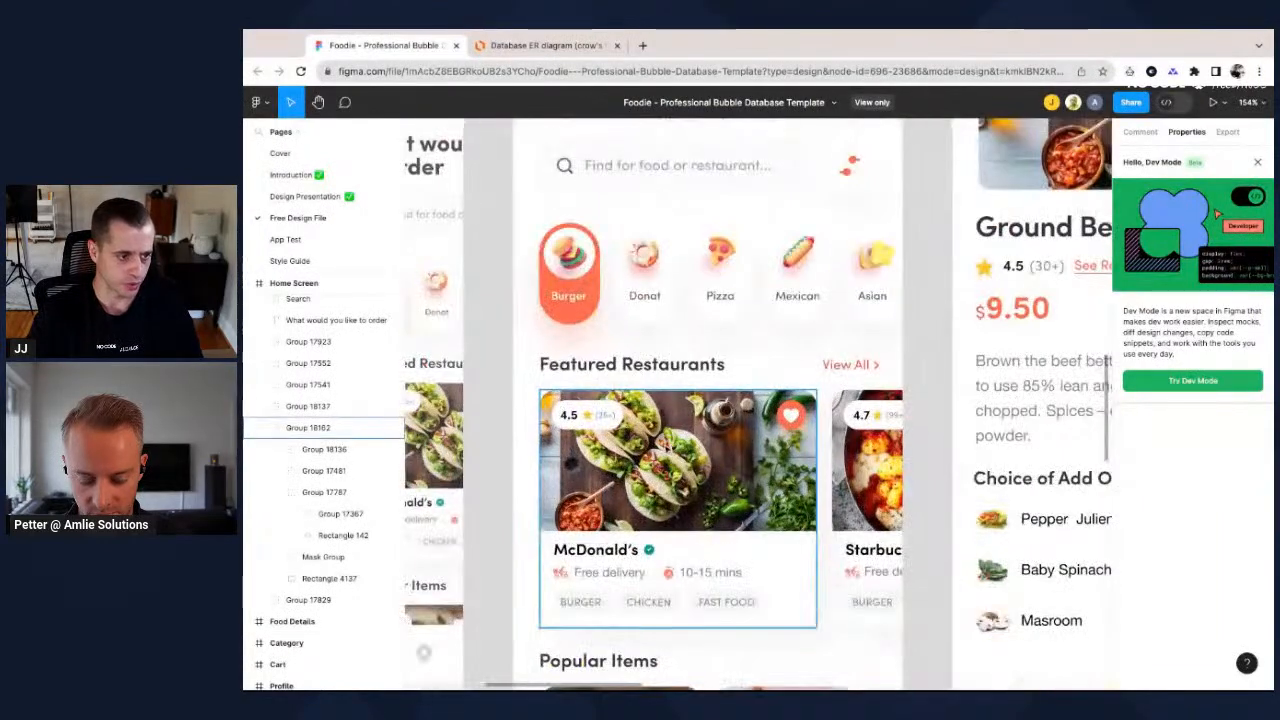
Dismiss the Dev Mode and FigJam promotions in the Figma file.
scroll(665, 452, down, 5)
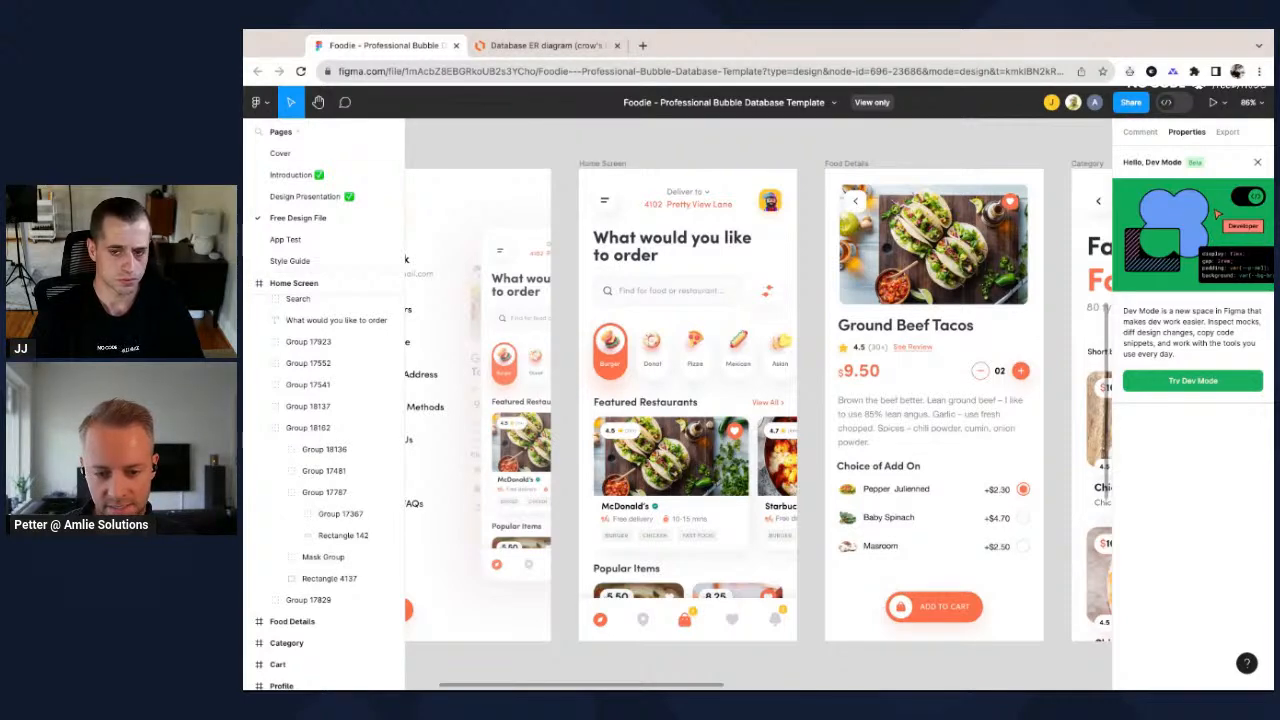
click(1257, 162)
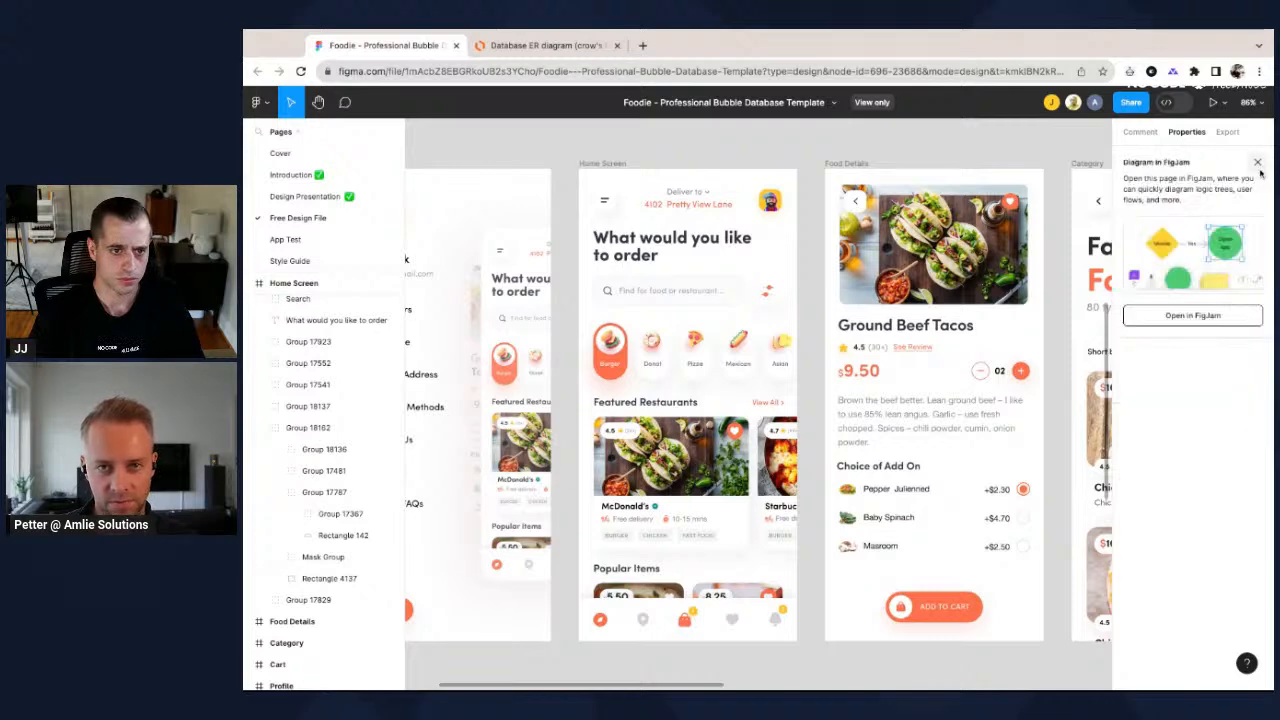
click(1260, 168)
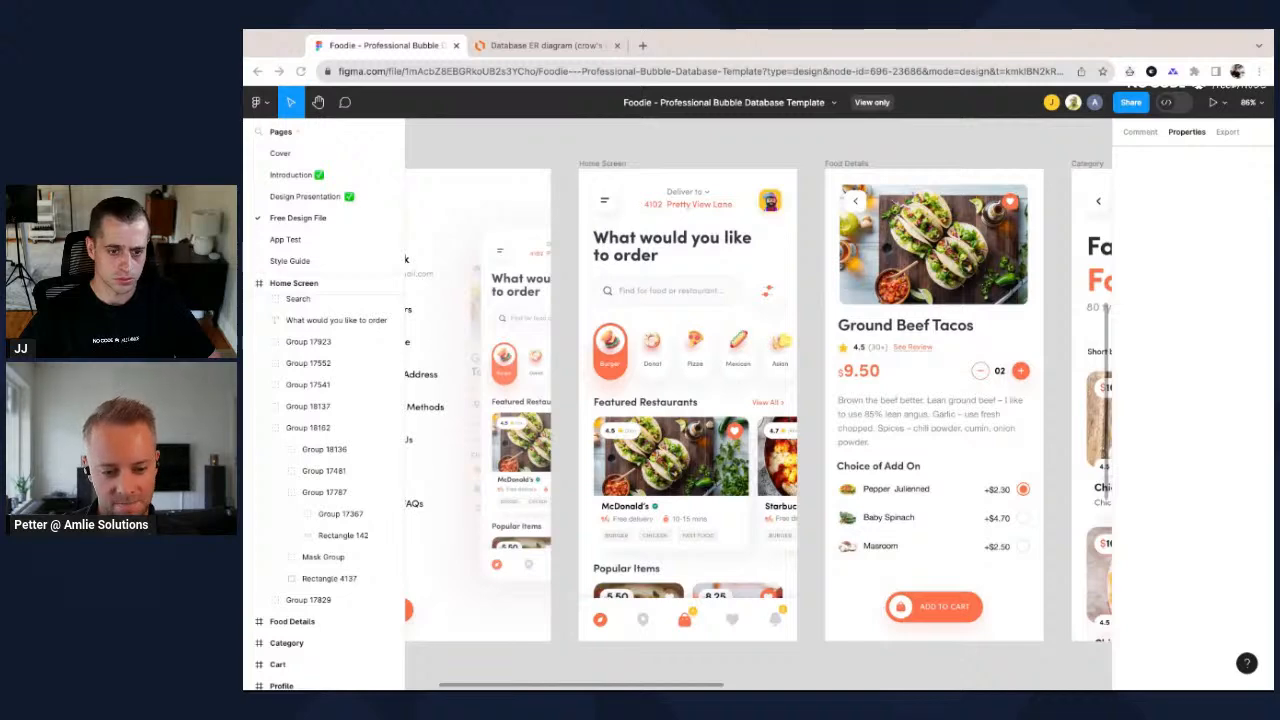
Switch to Lucidchart and move OS Delivery time and Categories farther out, clearing the space beneath the Restaurant entity.
click(564, 46)
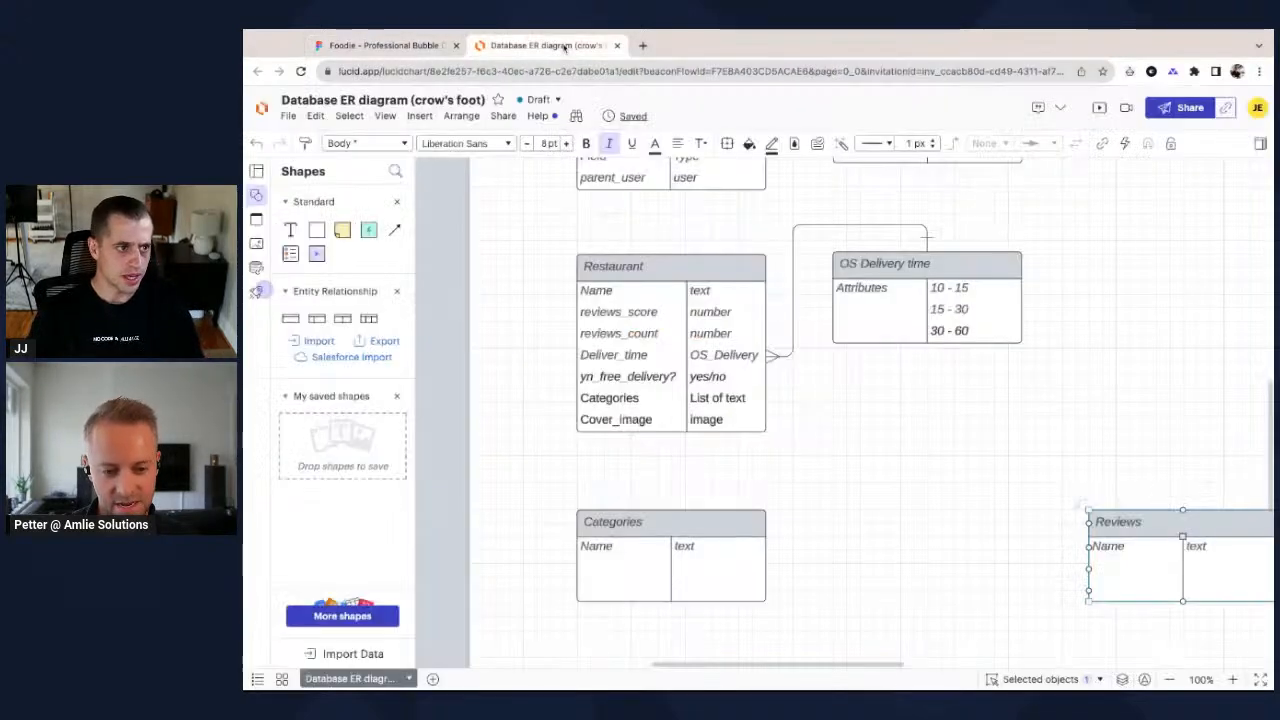
drag(872, 262, 1020, 238)
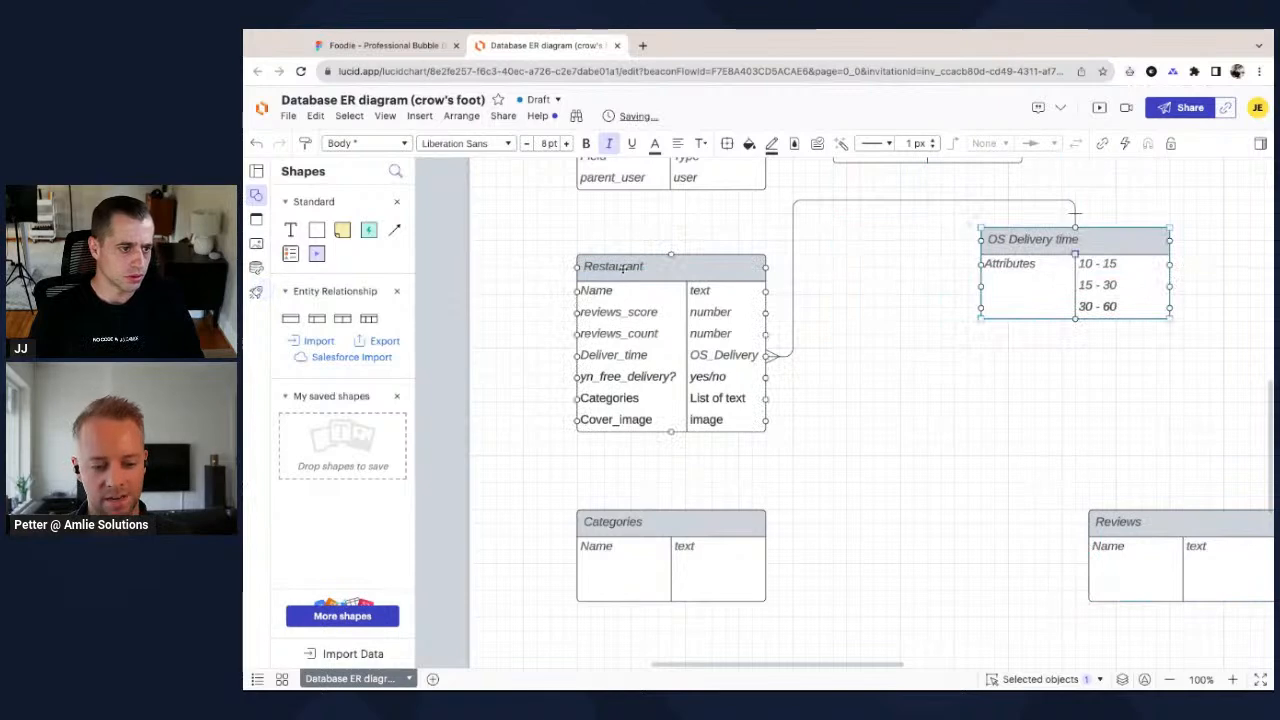
click(622, 268)
scroll(627, 268, down, 1)
scroll(634, 314, down, 1)
drag(651, 433, 918, 482)
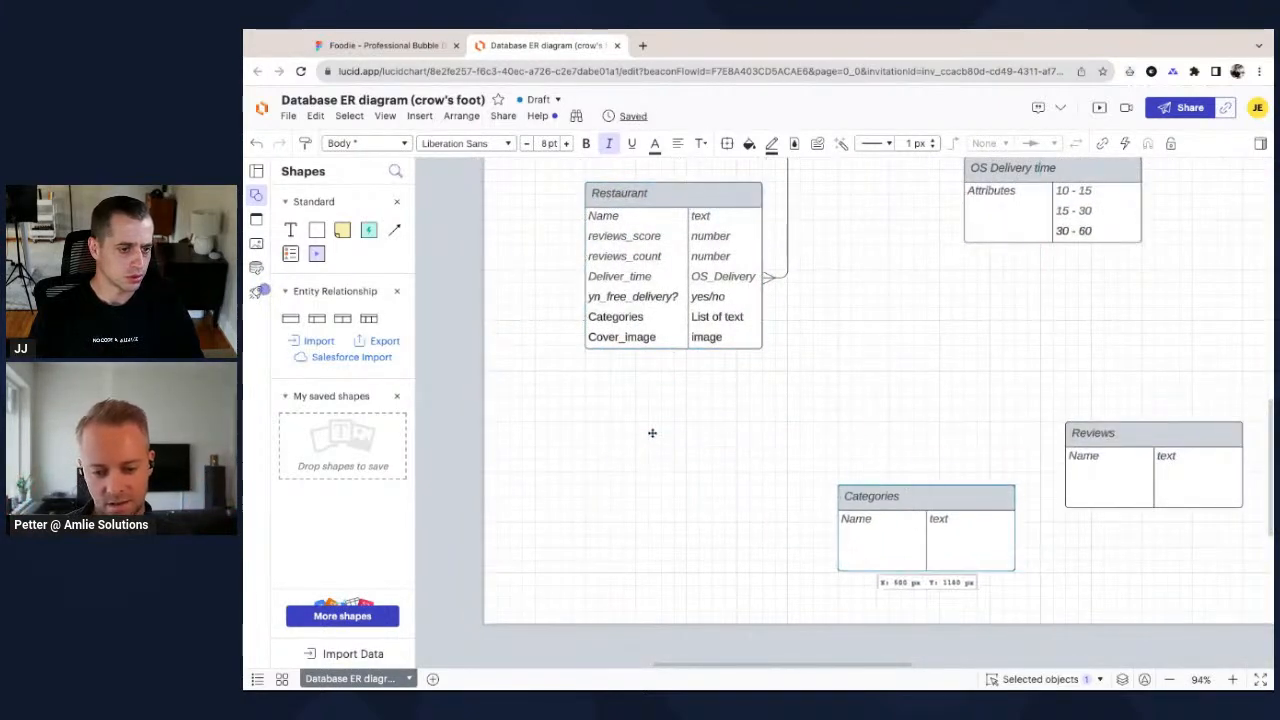
Duplicate the Restaurant entity directly beneath itself and rename the original, upper one Restaurant_Satellite.
click(668, 206)
scroll(735, 203, down, 2)
drag(717, 189, 674, 421)
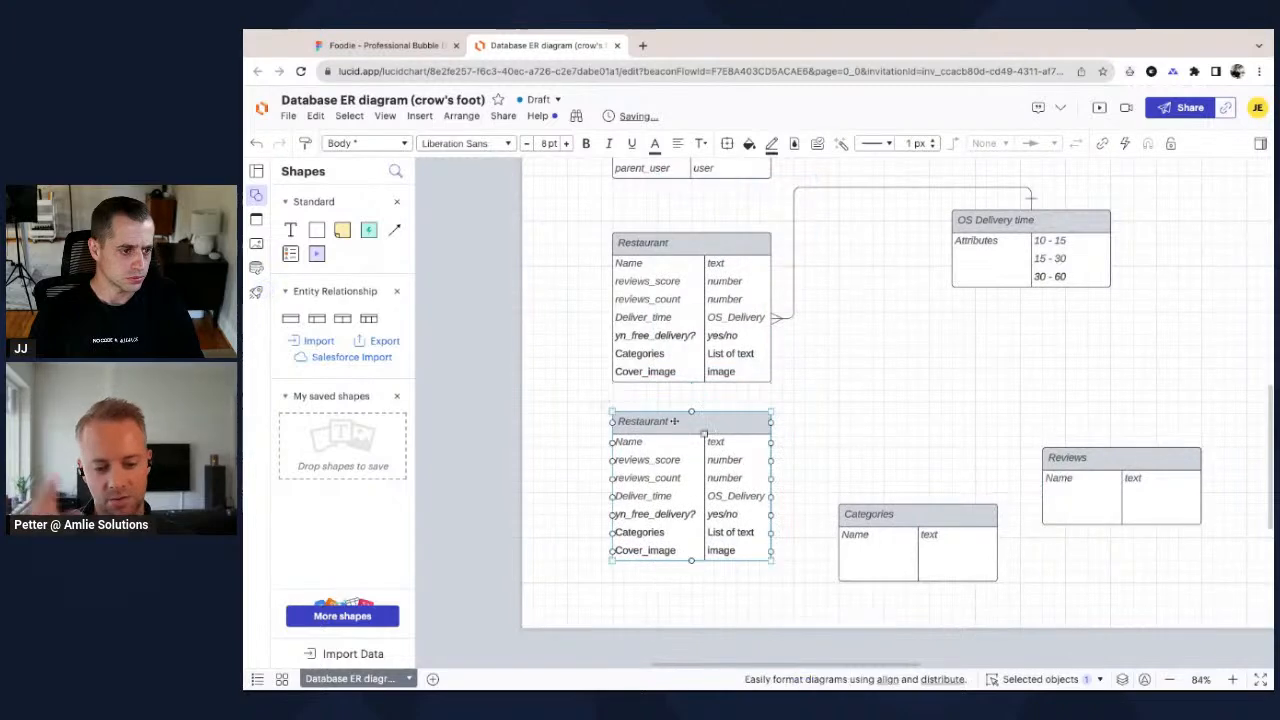
click(678, 242)
text(_Satellite)
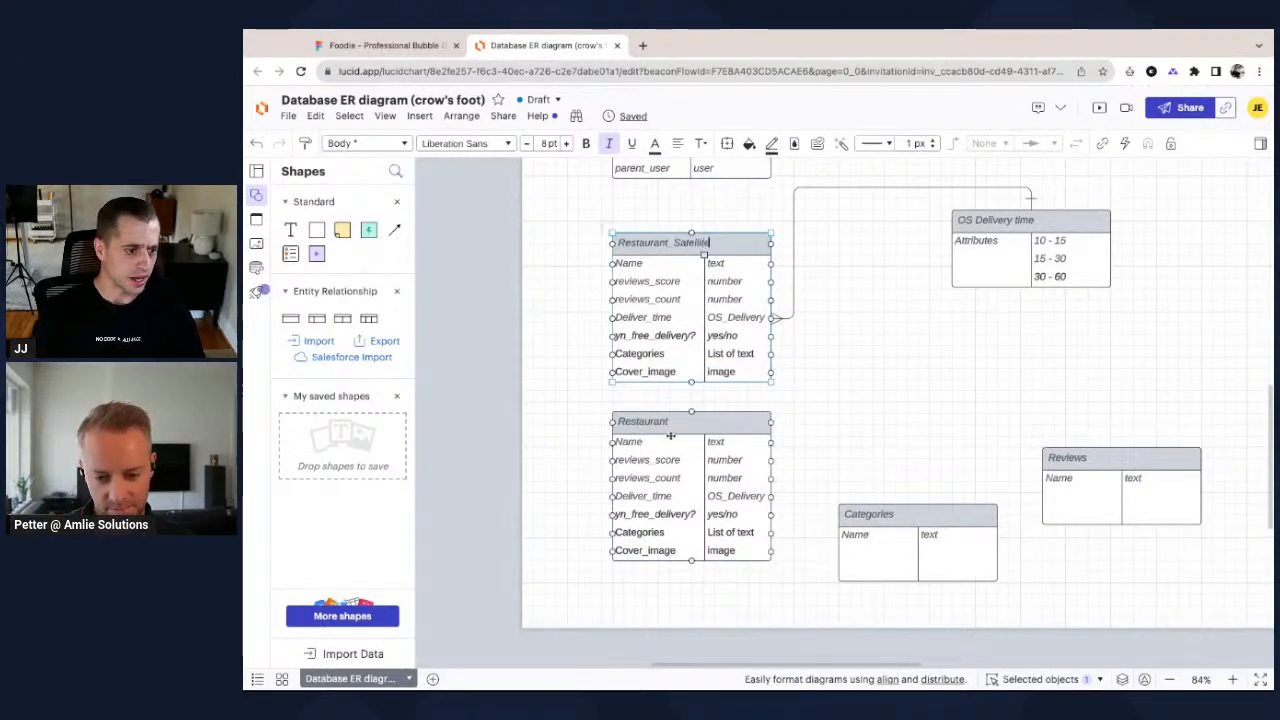
Move the Restaurant_Satellite entity slightly higher to widen the gap above the Restaurant entity.
double_click(672, 423)
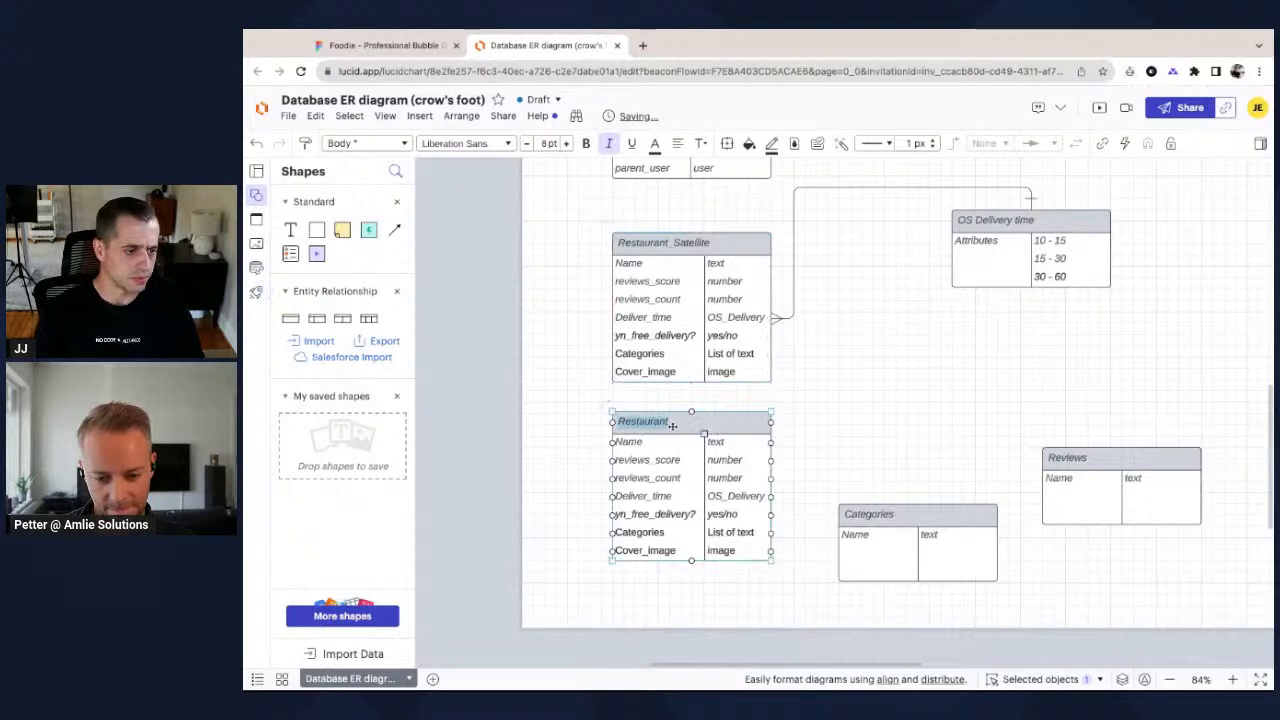
click(437, 46)
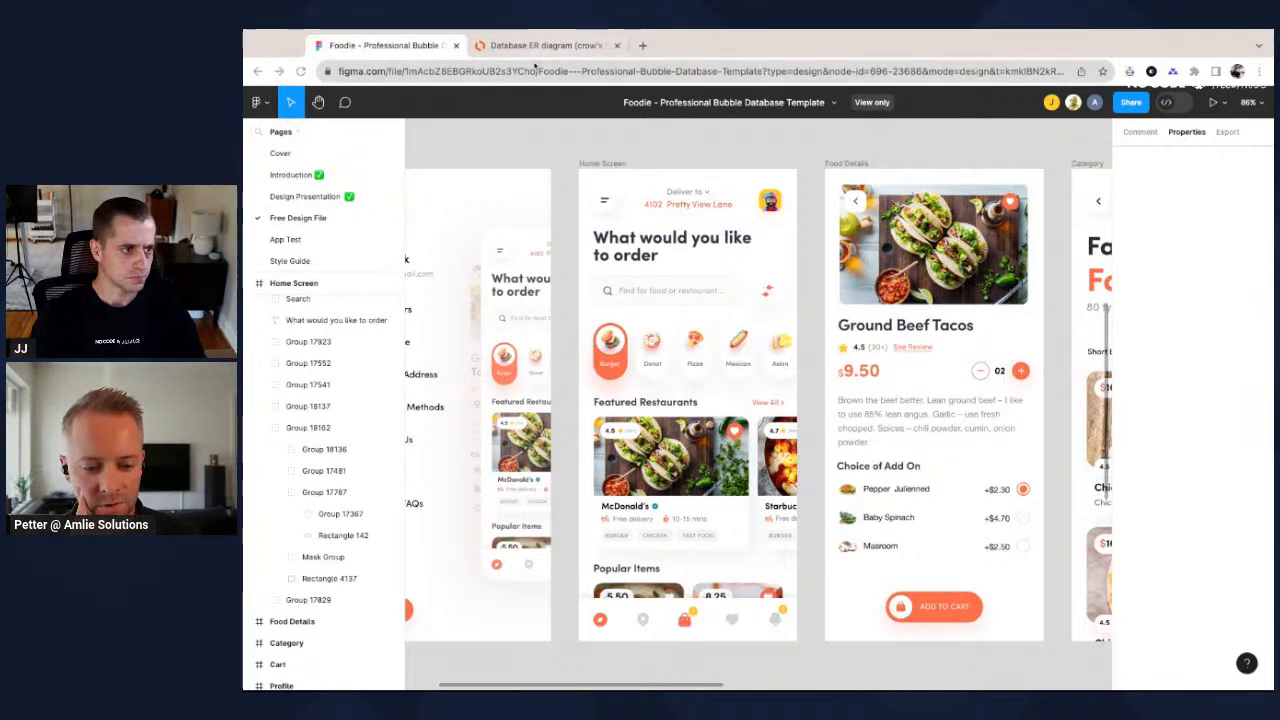
click(530, 57)
click(706, 242)
mouse_move(706, 242)
mouse_down()
mouse_move(706, 204)
mouse_move(706, 225)
mouse_up()
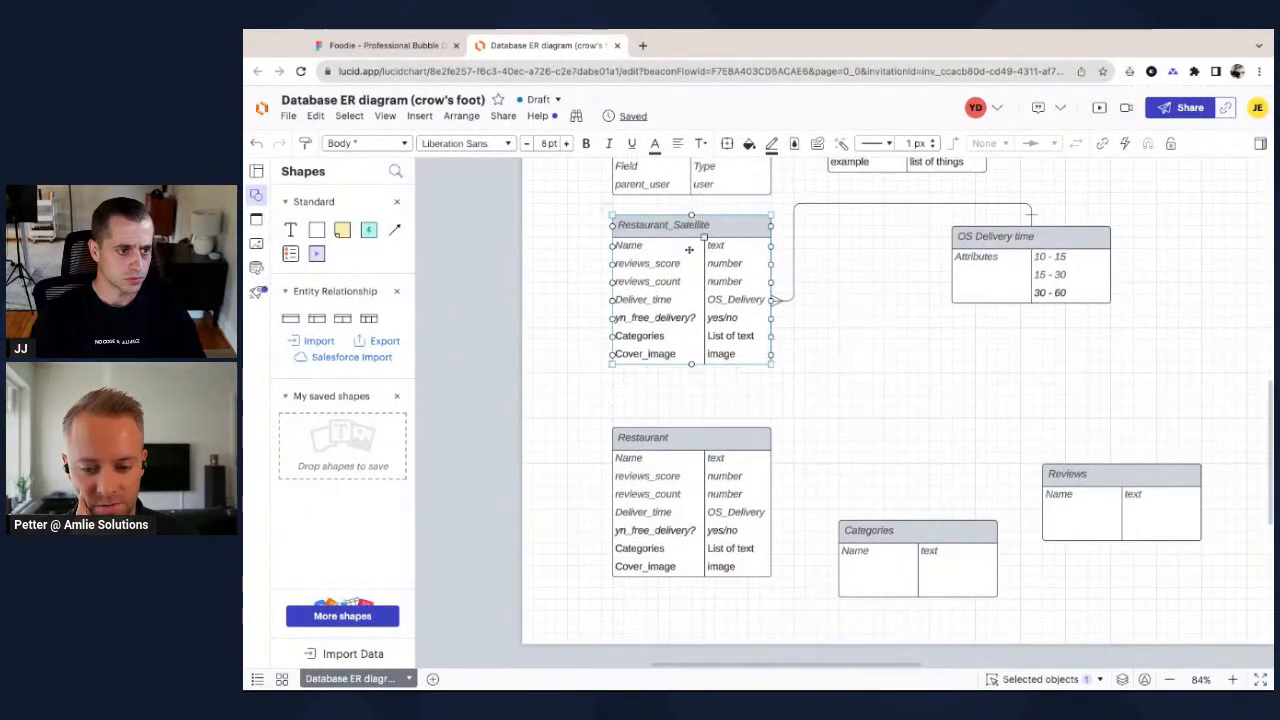
Add a yn_archive? row with type yes/no below Cover_image in the Restaurant_Satellite entity.
click(651, 352)
right_click(651, 352)
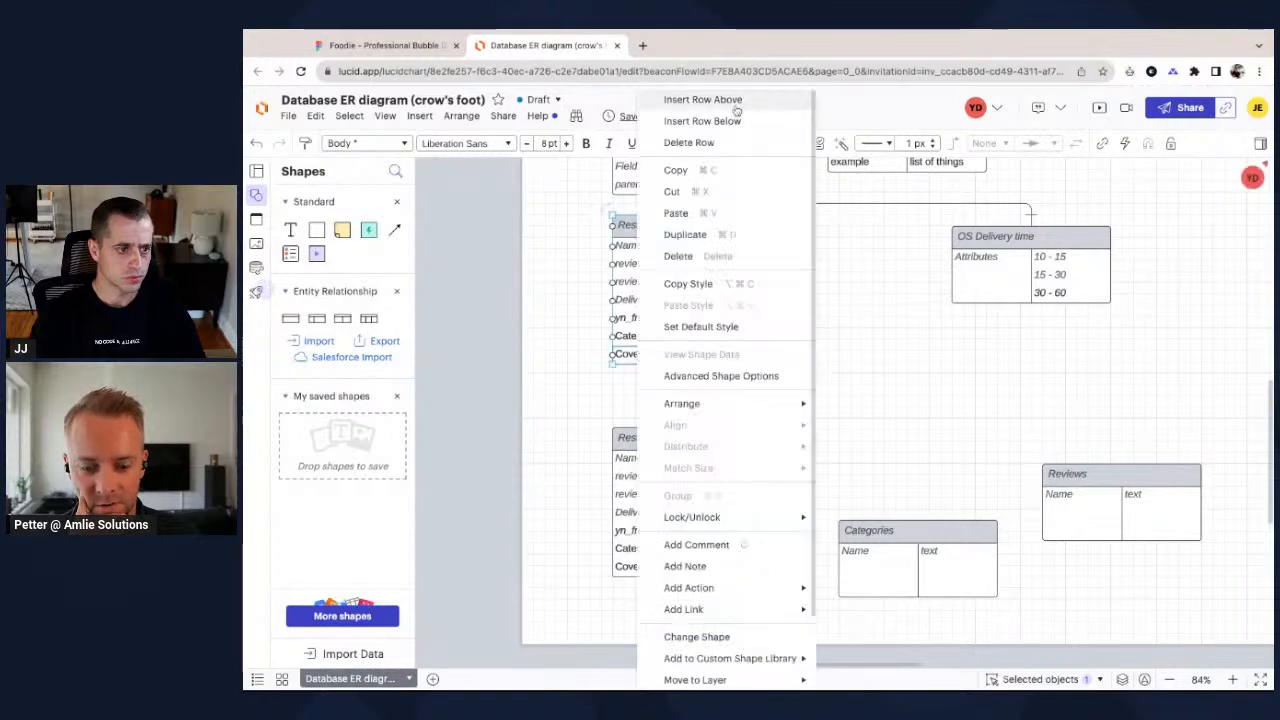
click(733, 121)
double_click(634, 373)
text(yn_arc)
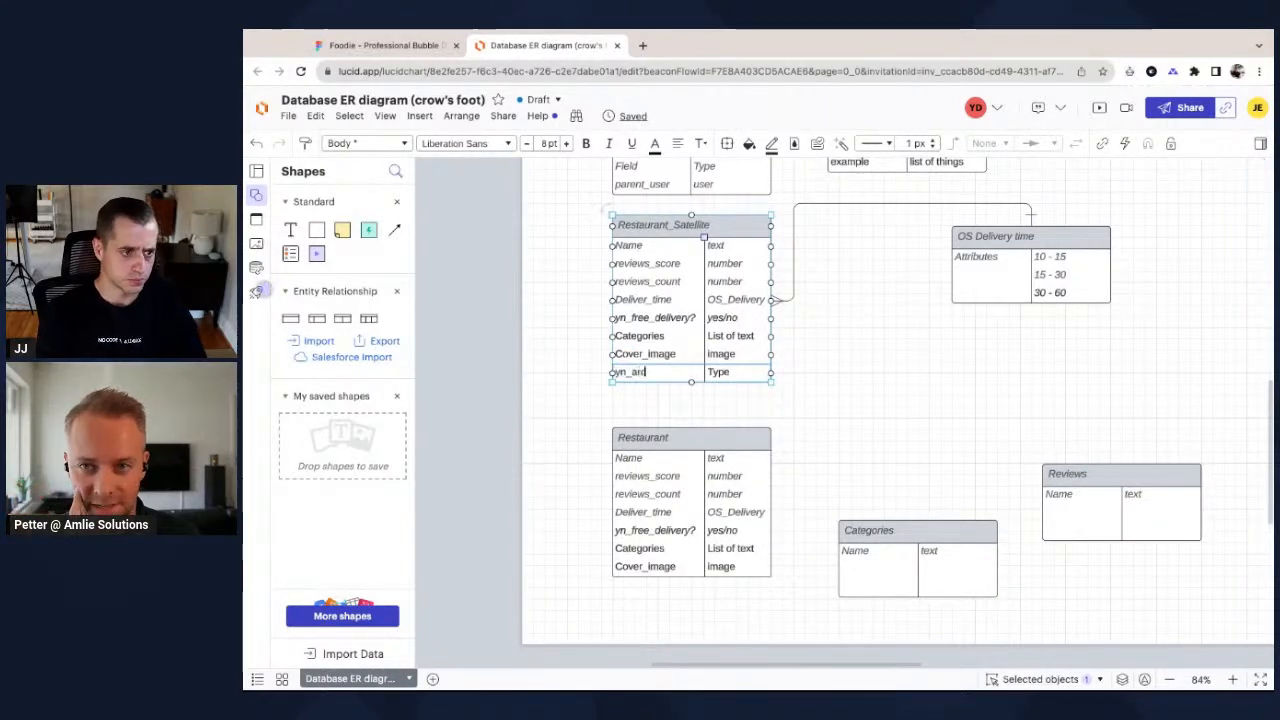
text(hive?)
key(Tab)
text(y)
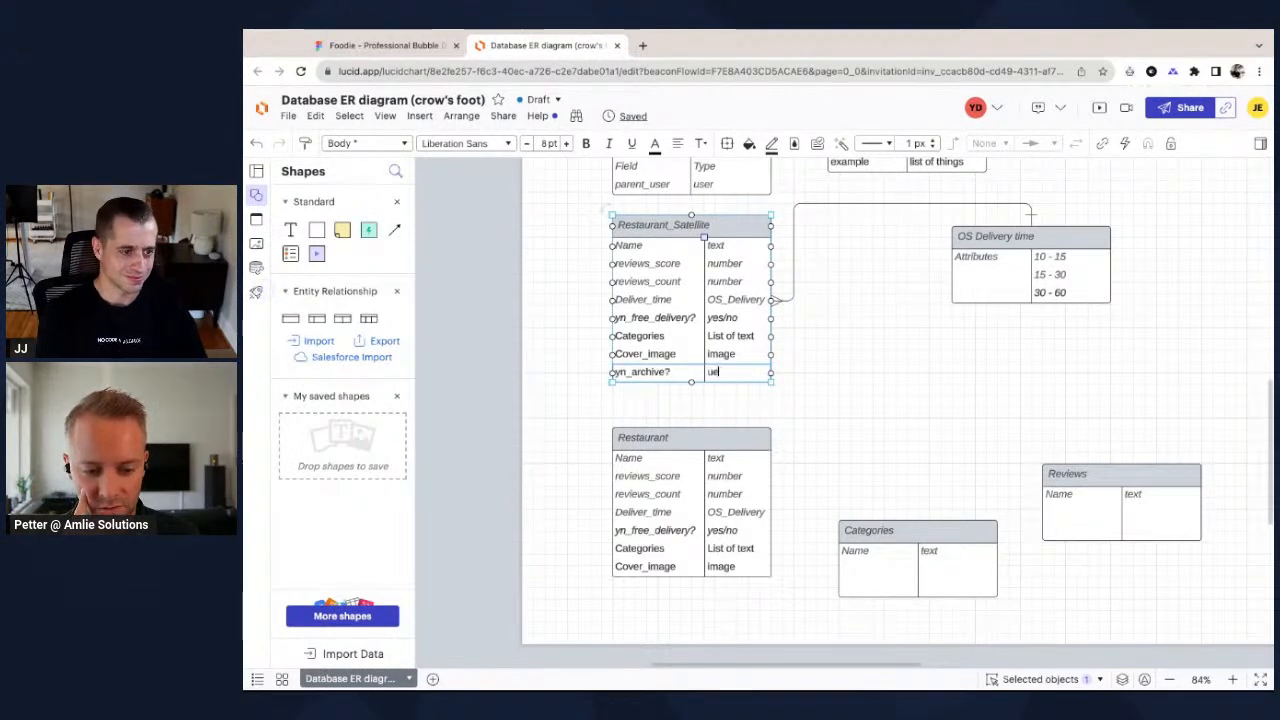
text(es/no)
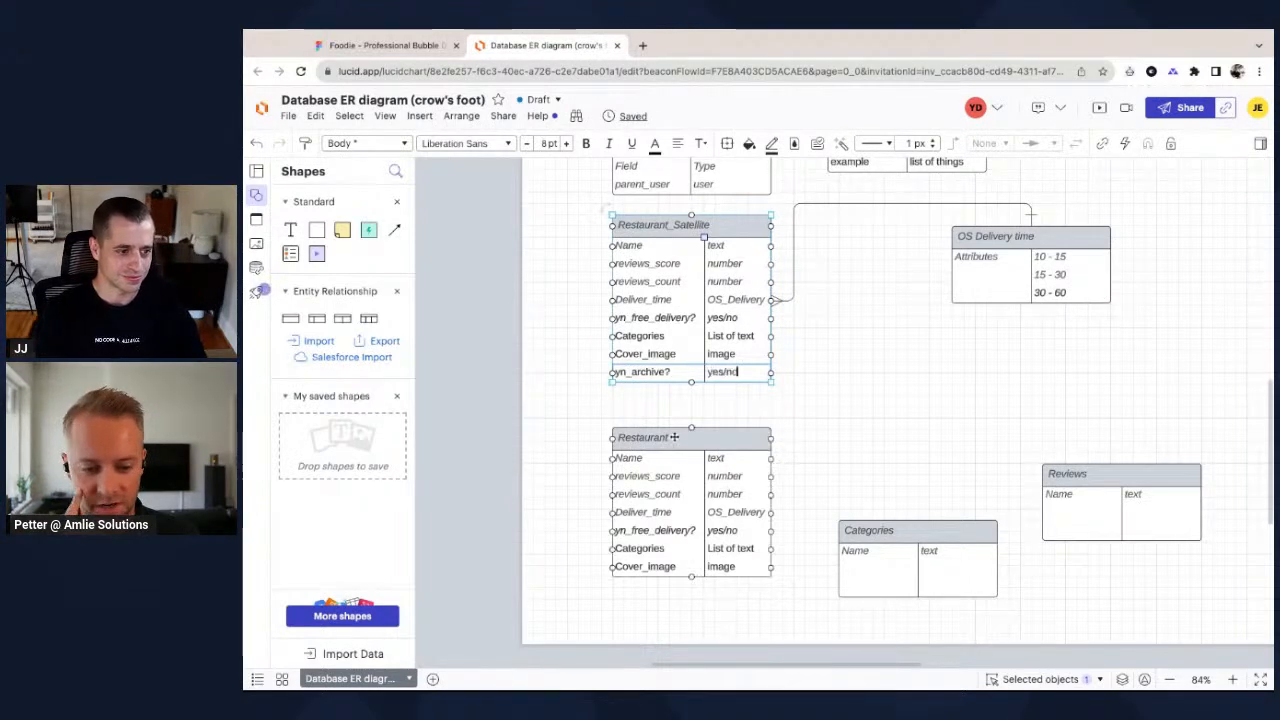
Move the Restaurant entity slightly lower and add a yn_archive? row with type yes/no below its Cover_image row.
click(658, 576)
click(645, 580)
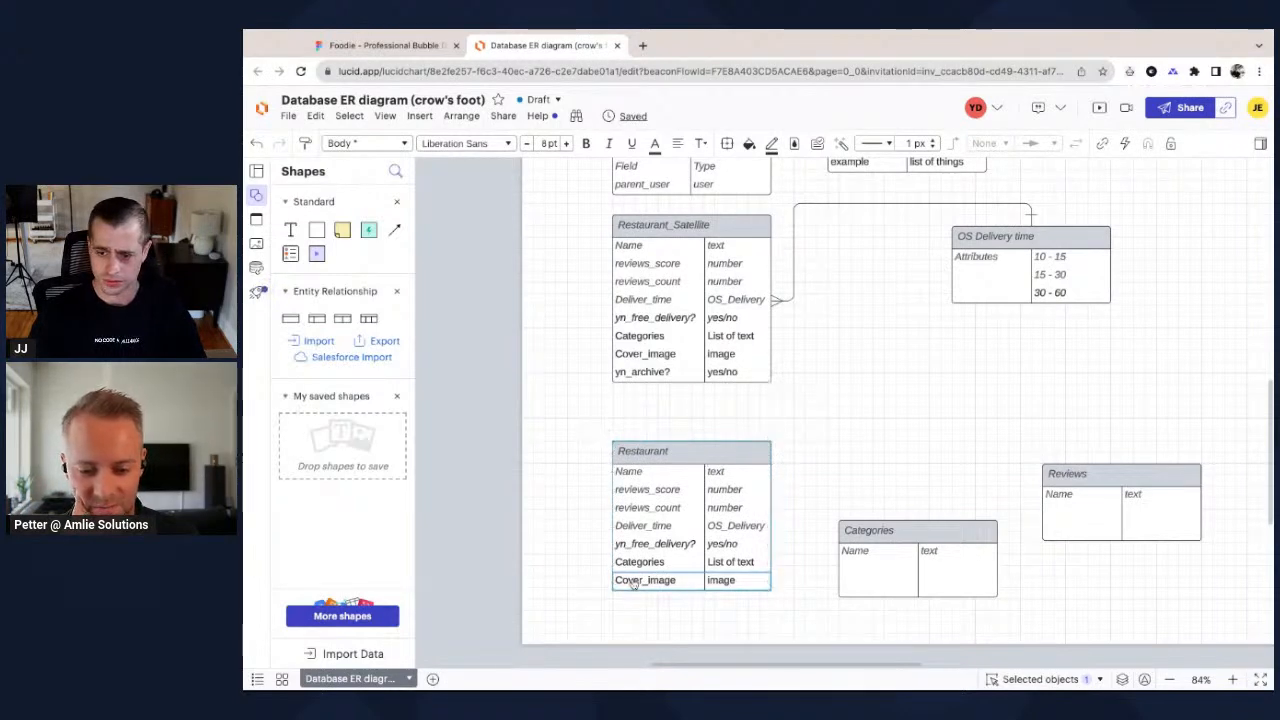
right_click(632, 585)
click(700, 120)
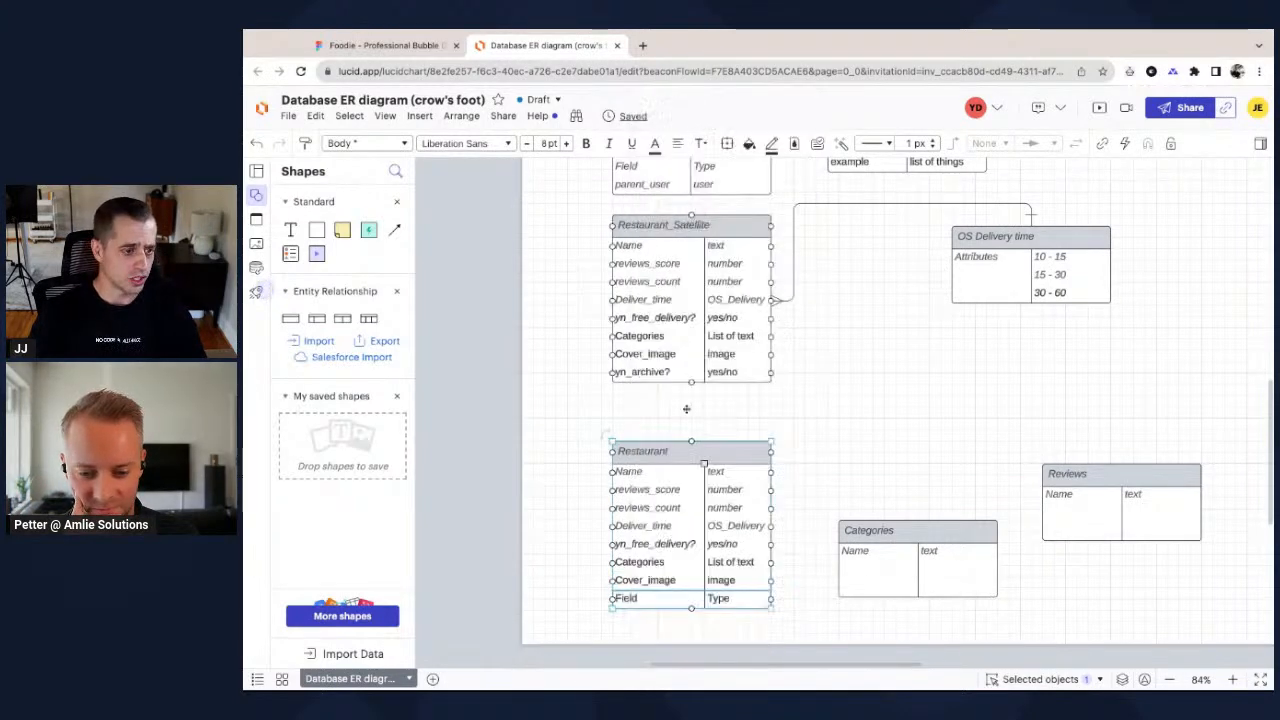
scroll(690, 206, down, 1)
double_click(632, 527)
key(BackSpace)
text(yn_)
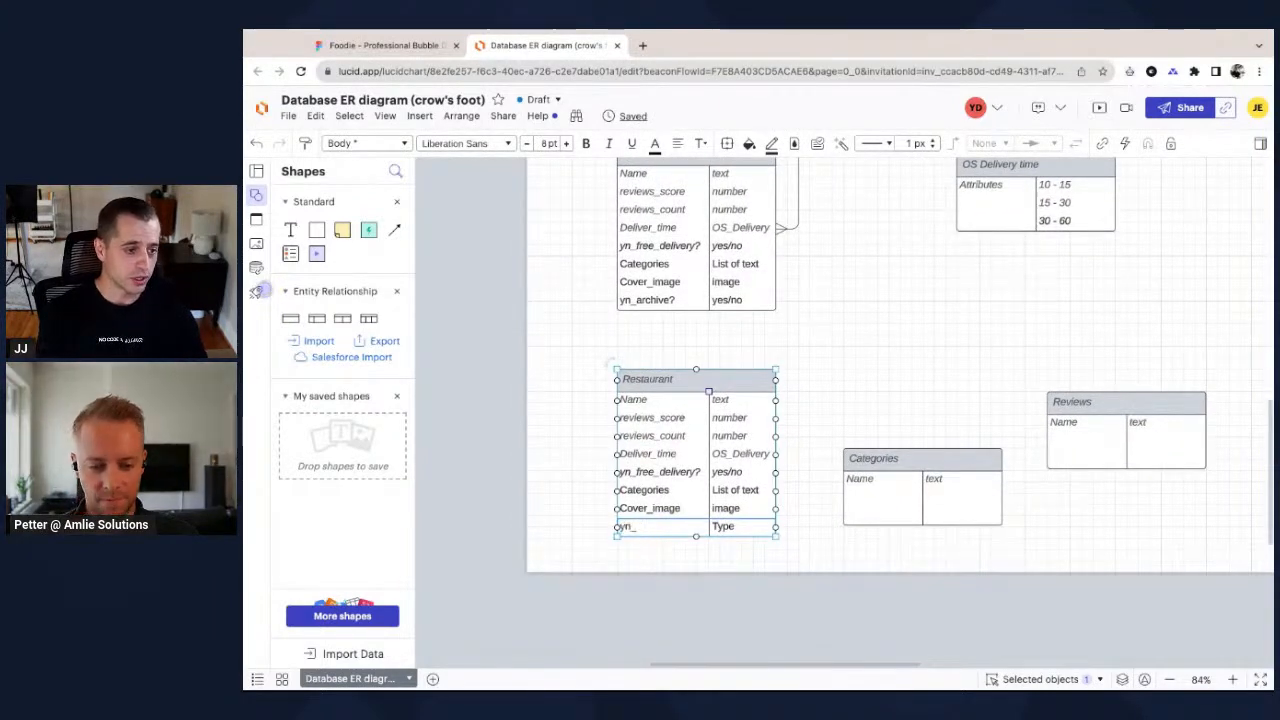
text(archive?)
key(Tab)
text(yes)
click(869, 340)
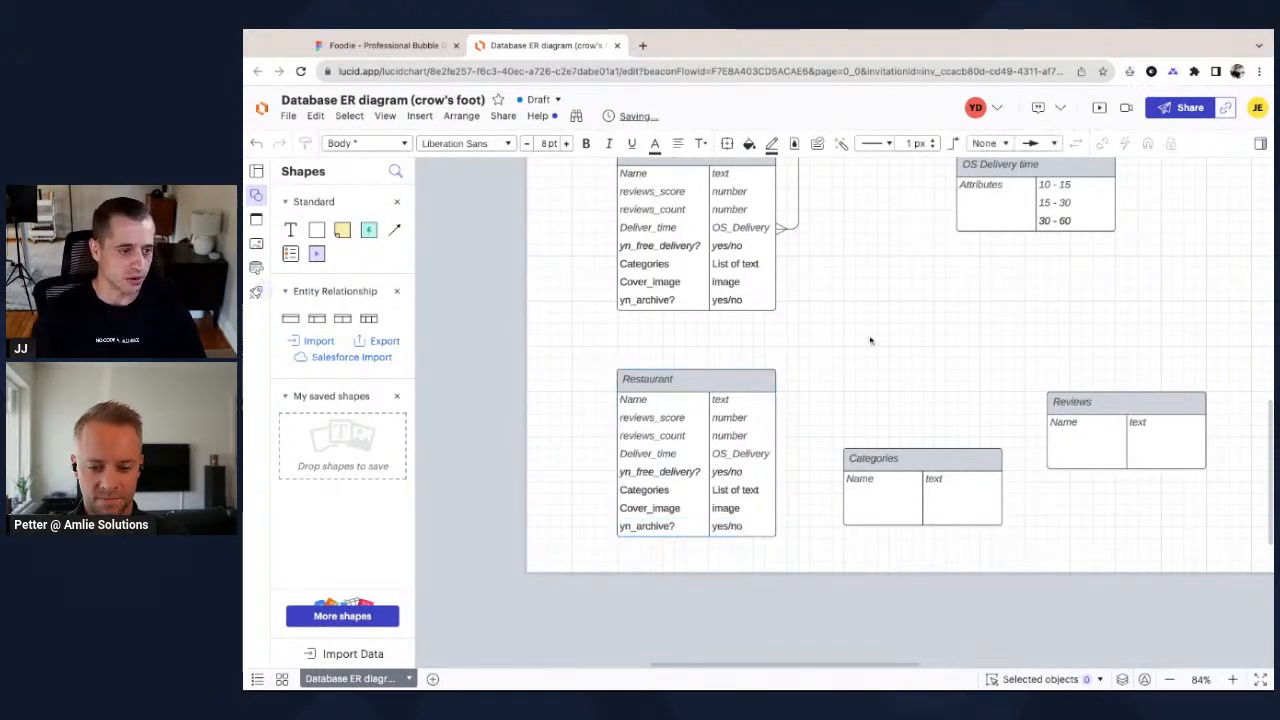
Move Reviews up towards OS Delivery time, Categories slightly lower, and the Restaurant entity closer beneath Restaurant_Satellite.
scroll(668, 341, up, 1)
click(668, 341)
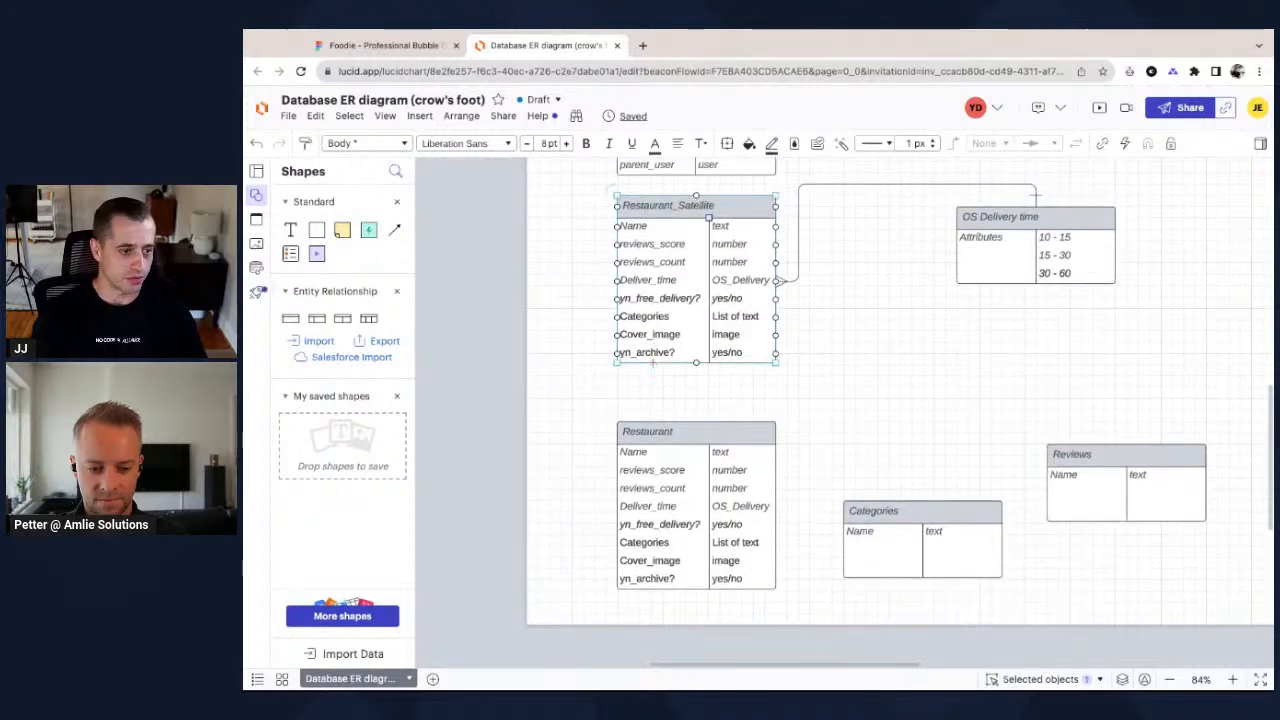
scroll(662, 352, up, 1)
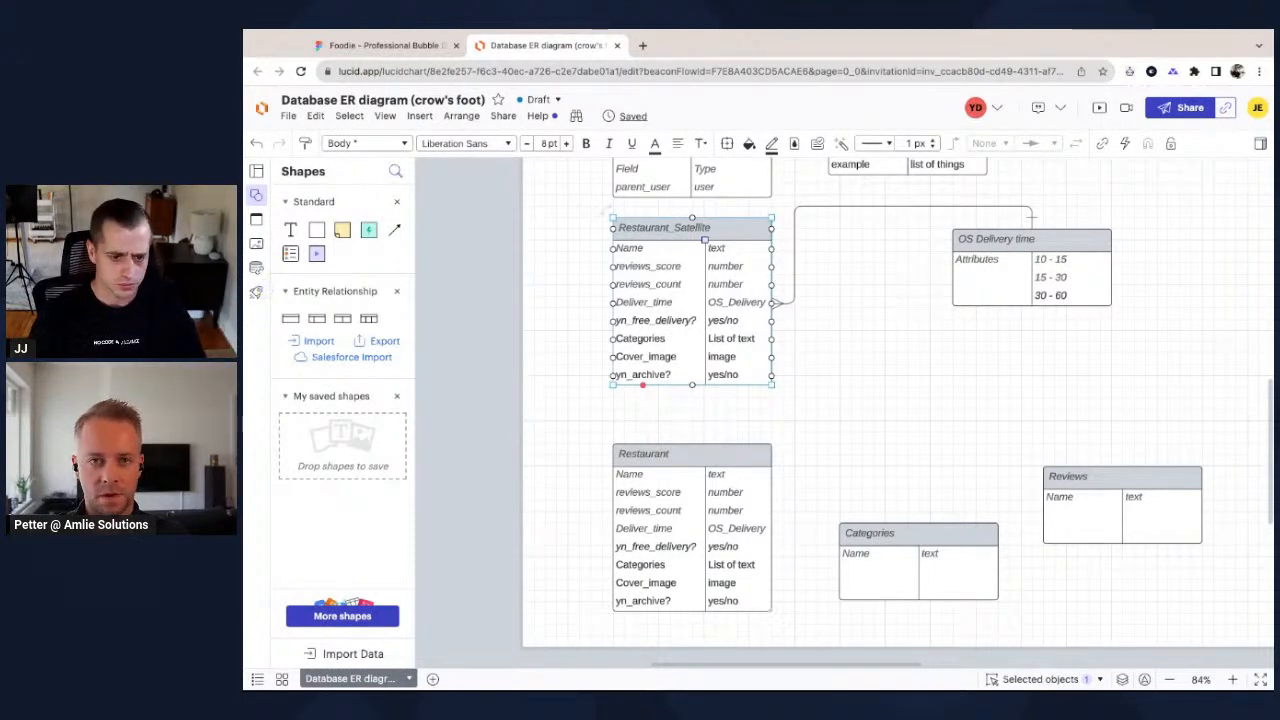
drag(1120, 470, 1154, 357)
drag(895, 548, 799, 563)
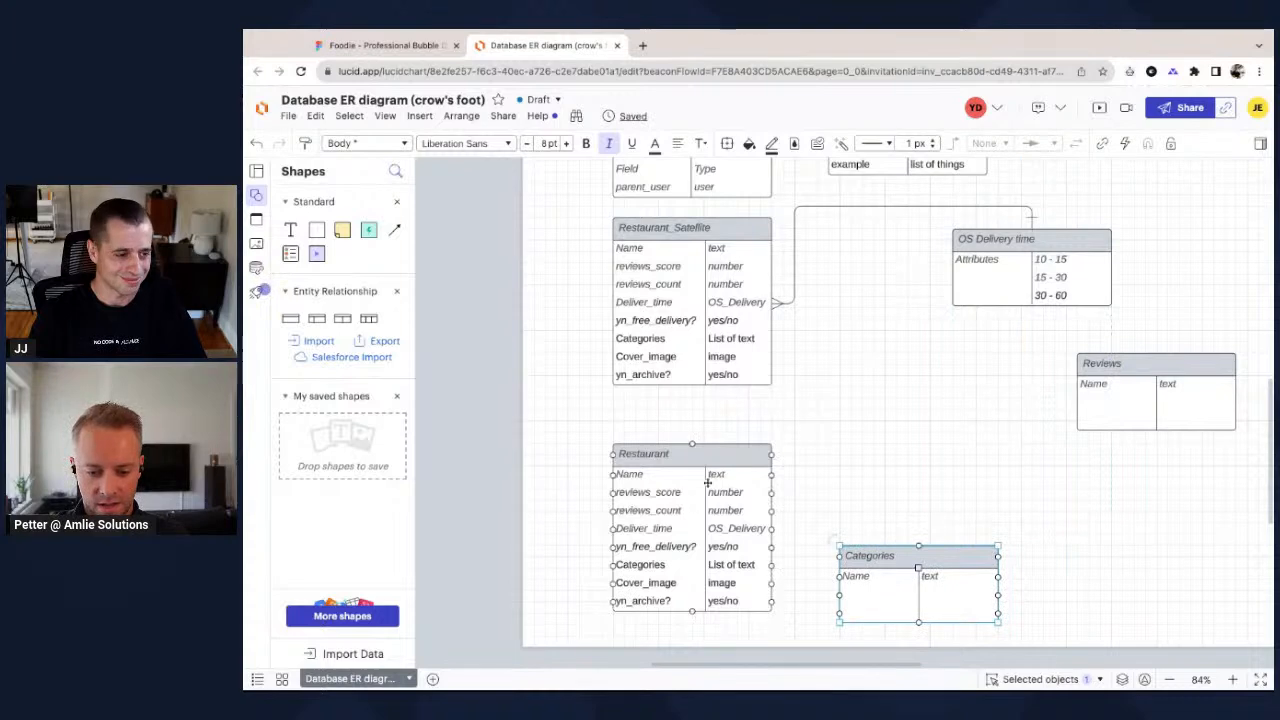
drag(714, 495, 714, 461)
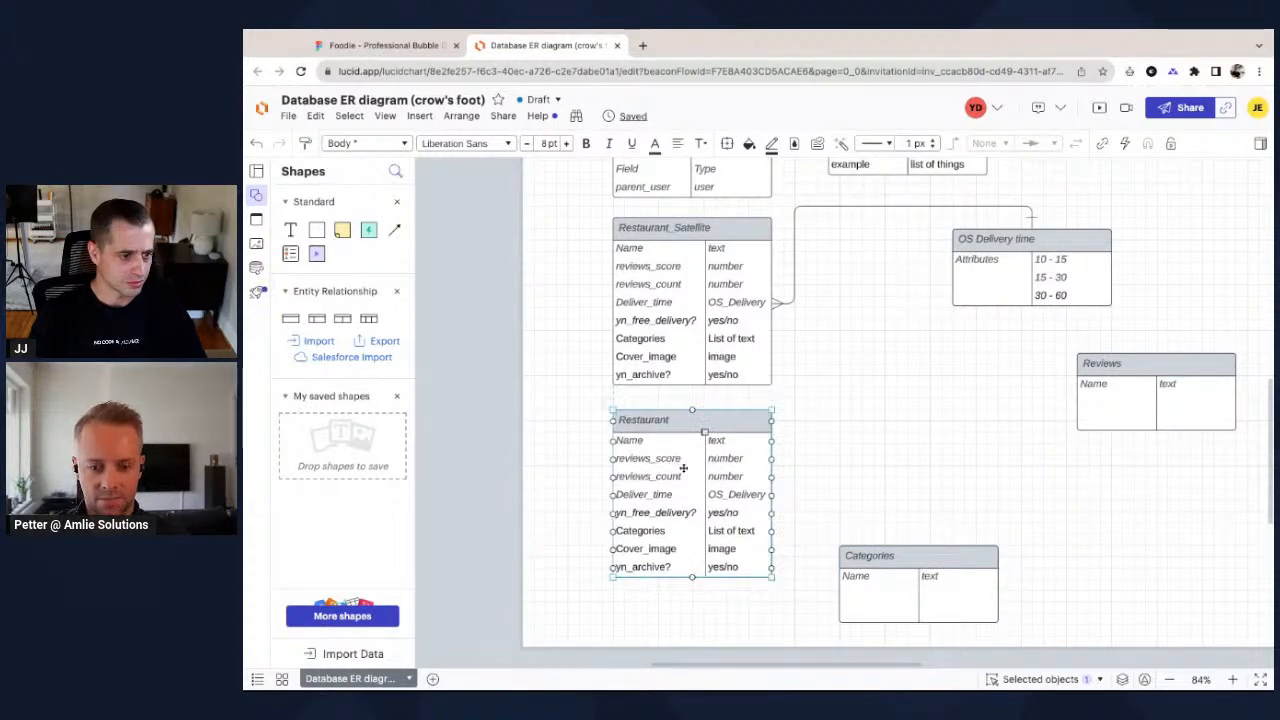
Rename the Restaurant entity as Restaurant (parent).
double_click(641, 422)
key(Right)
text((parent))
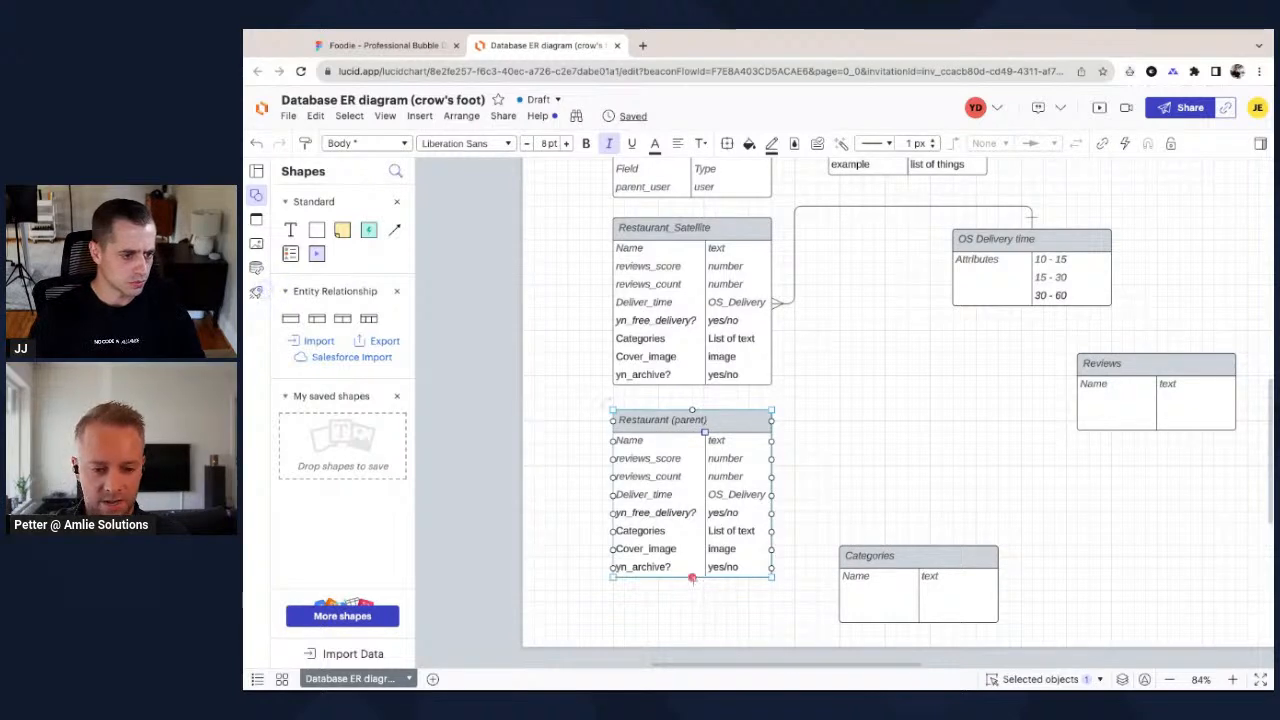
click(681, 607)
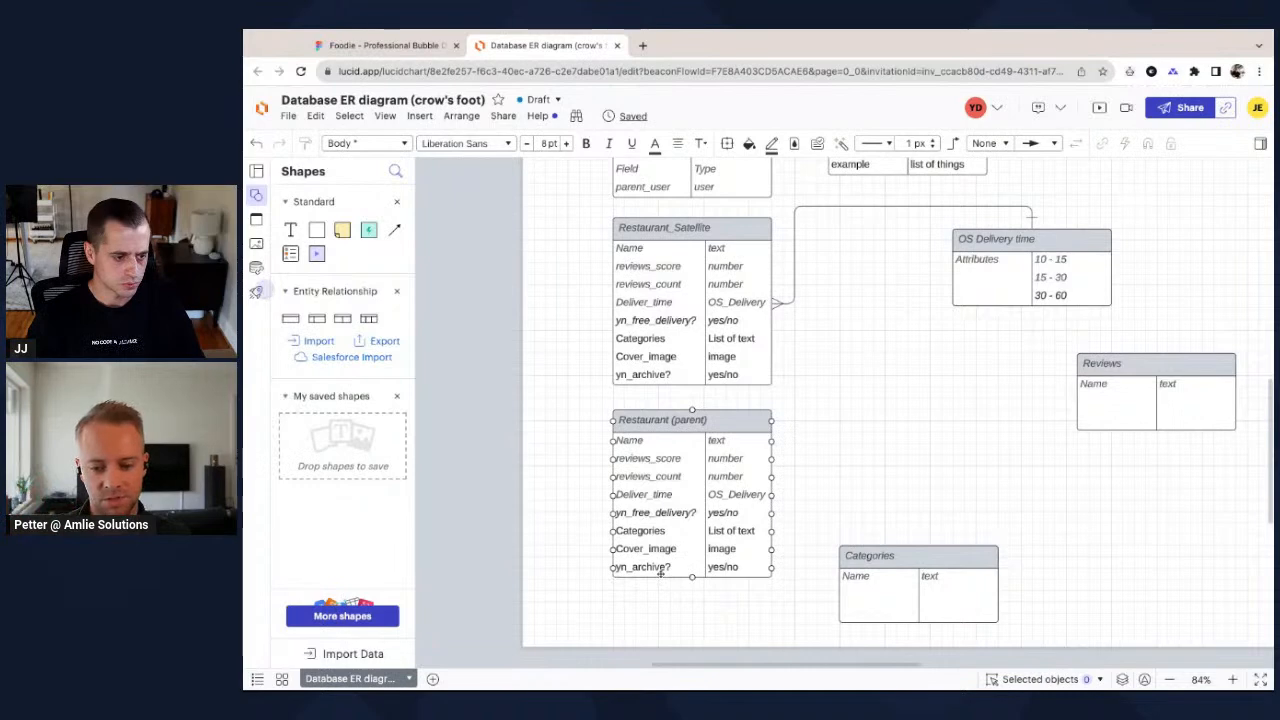
Add three blank rows below yn_archive? in the Restaurant (parent) entity.
scroll(675, 527, down, 1)
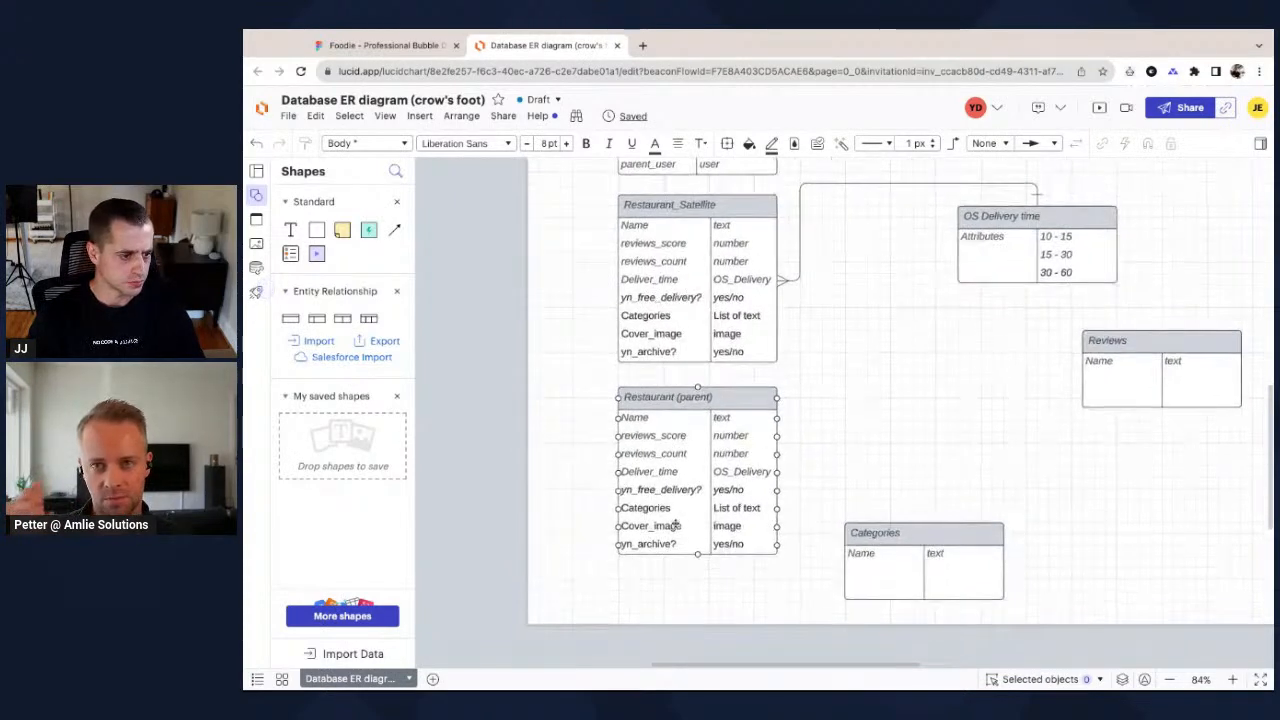
click(636, 544)
right_click(636, 544)
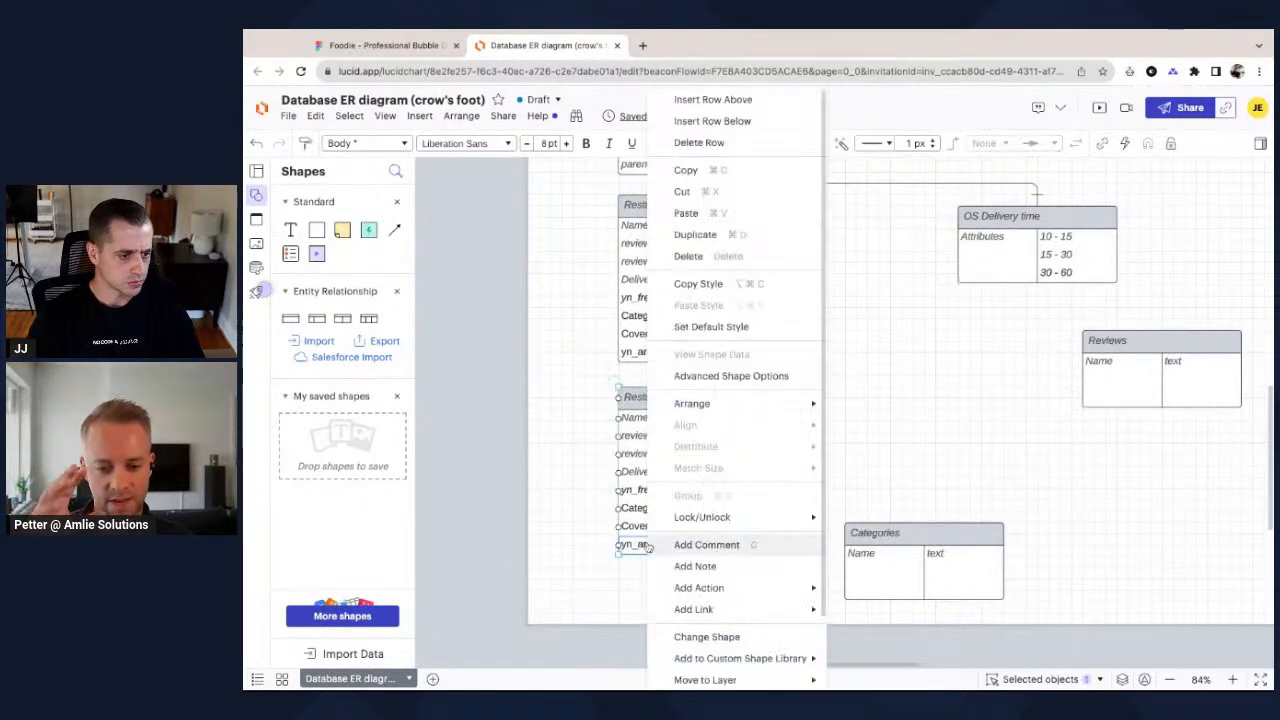
click(715, 117)
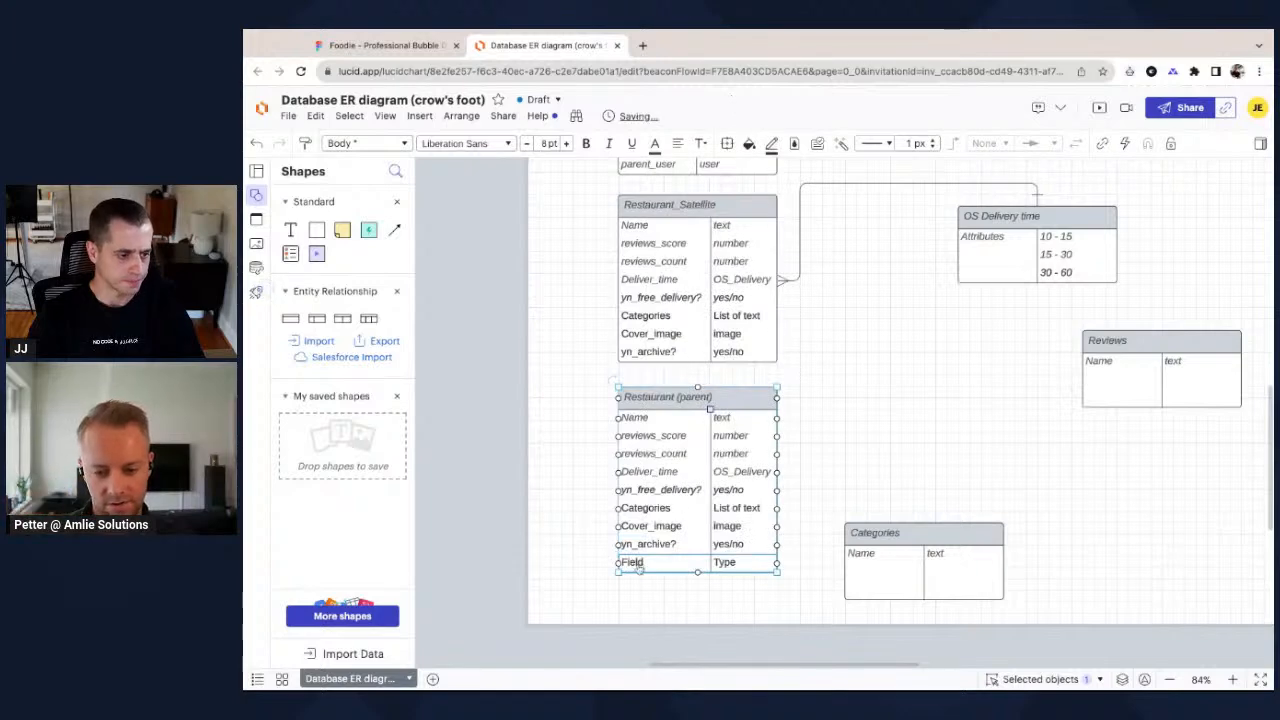
right_click(636, 563)
click(700, 121)
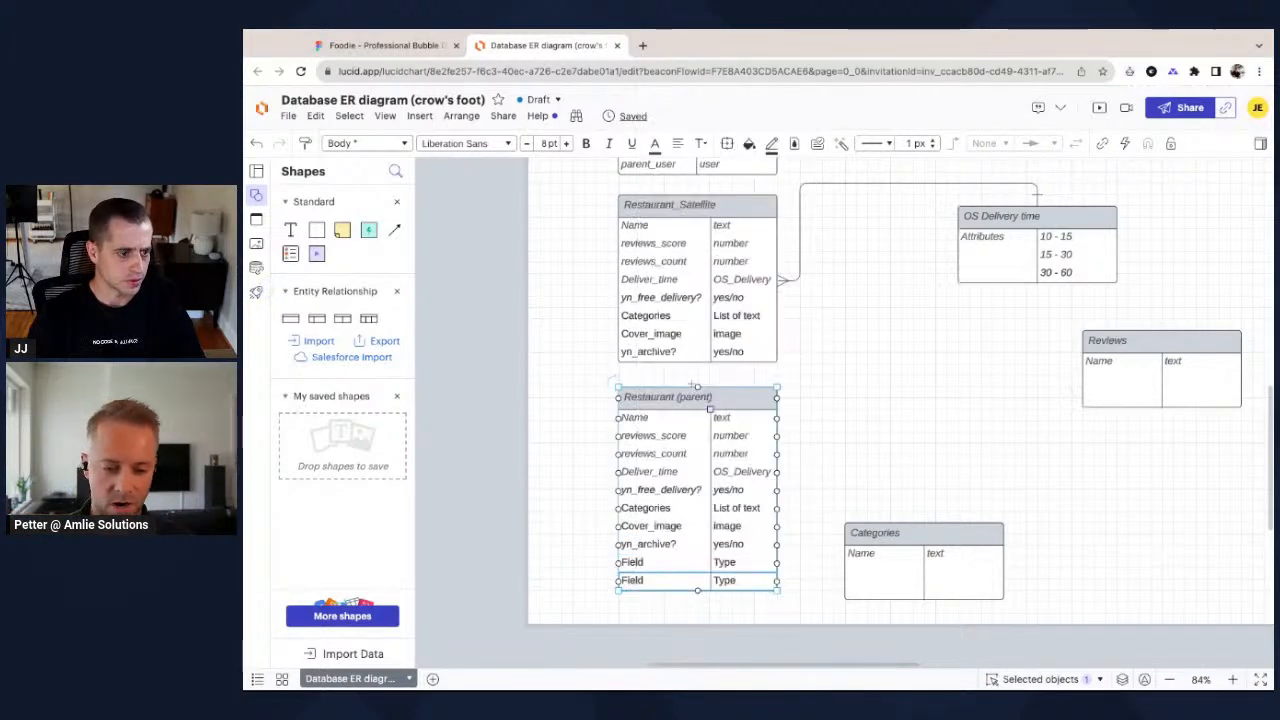
right_click(636, 582)
click(740, 124)
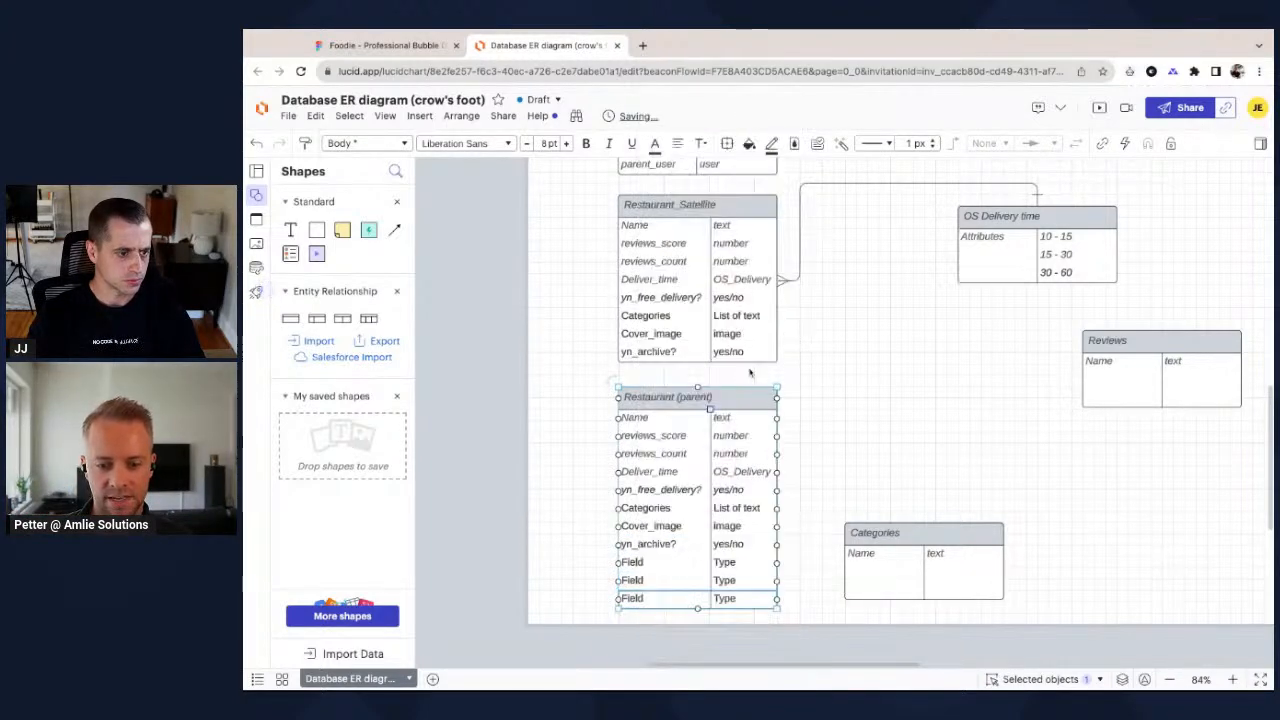
Shift user_expanded, Restaurant_Satellite and Restaurant (parent) upwards, keeping them stacked closely with small gaps.
scroll(750, 379, up, 1)
drag(732, 433, 733, 422)
scroll(733, 421, right, 2)
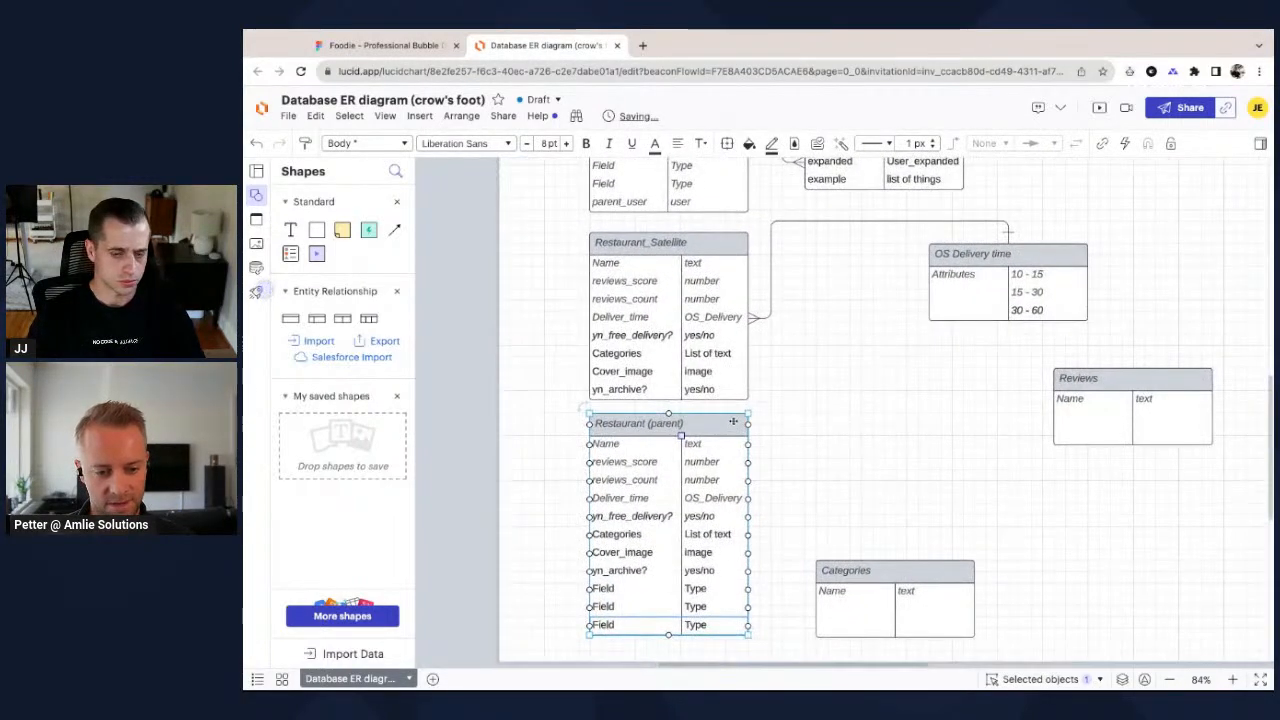
scroll(733, 421, down, 3)
scroll(732, 461, down, 1)
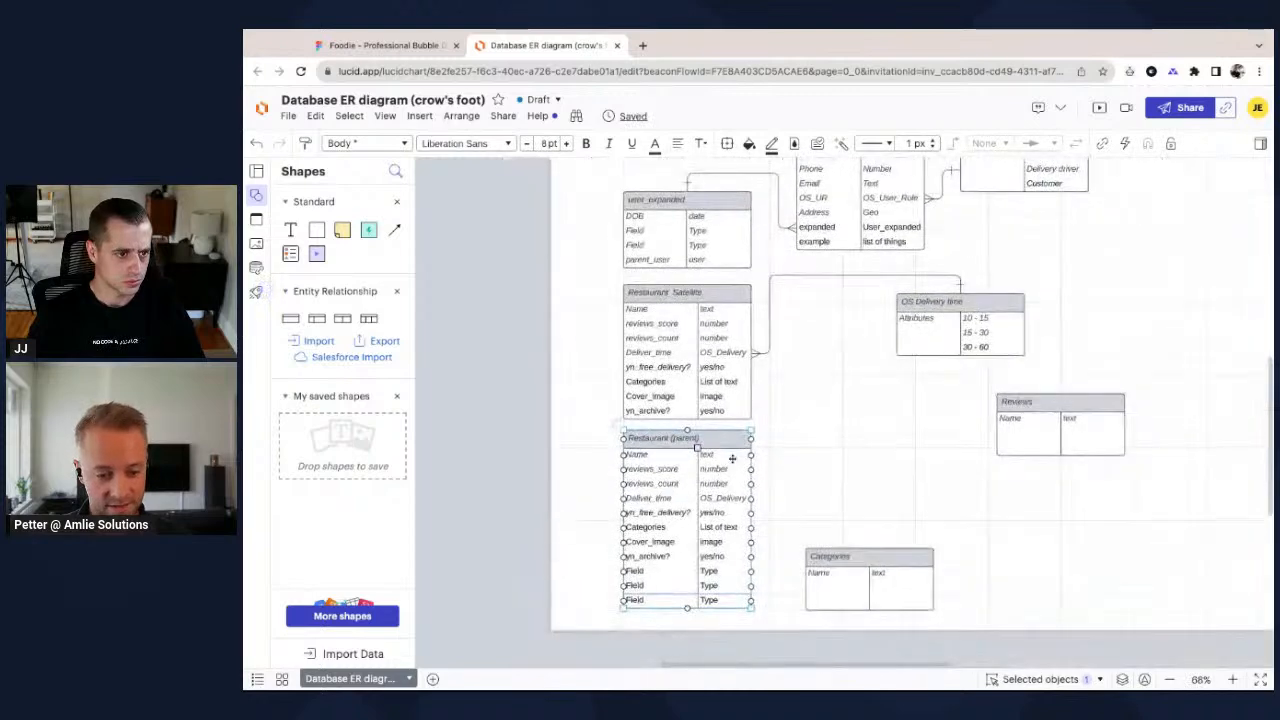
drag(716, 198, 716, 175)
drag(720, 376, 720, 323)
drag(718, 544, 718, 485)
Switch to the Figma design and examine the Home Screen's food categories and the McDonald's featured restaurant card.
click(398, 48)
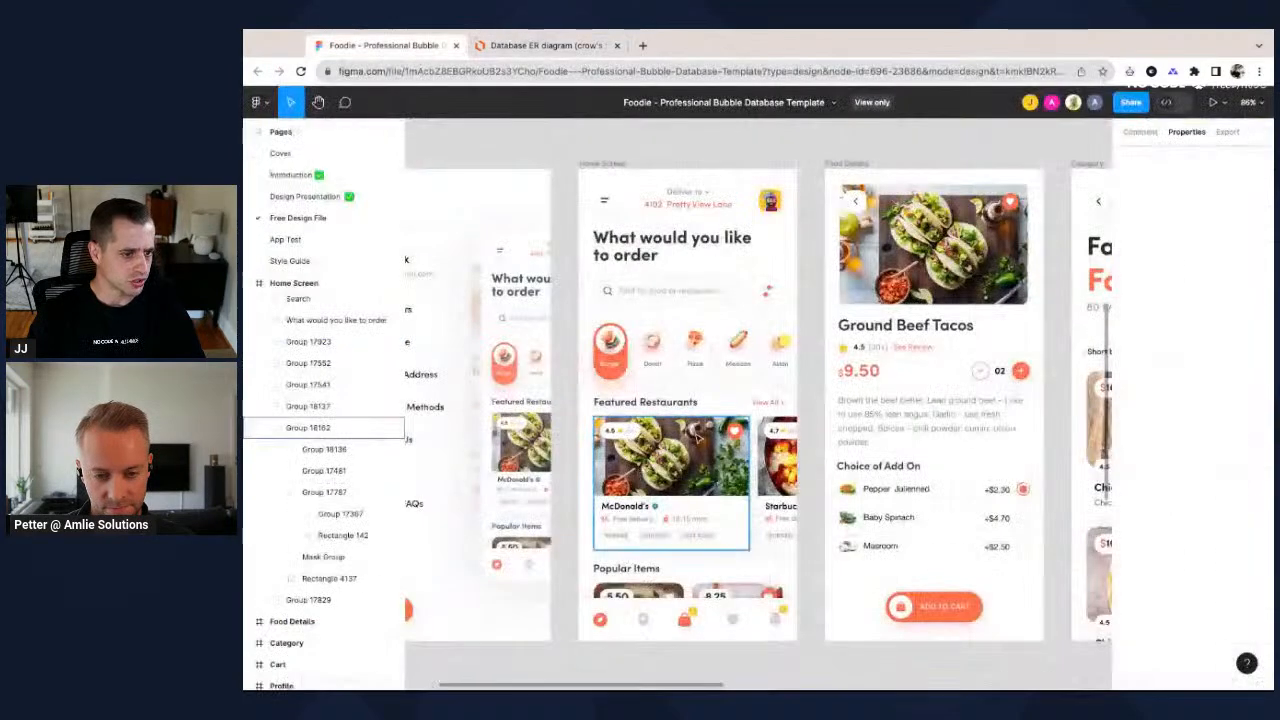
scroll(660, 407, right, 1)
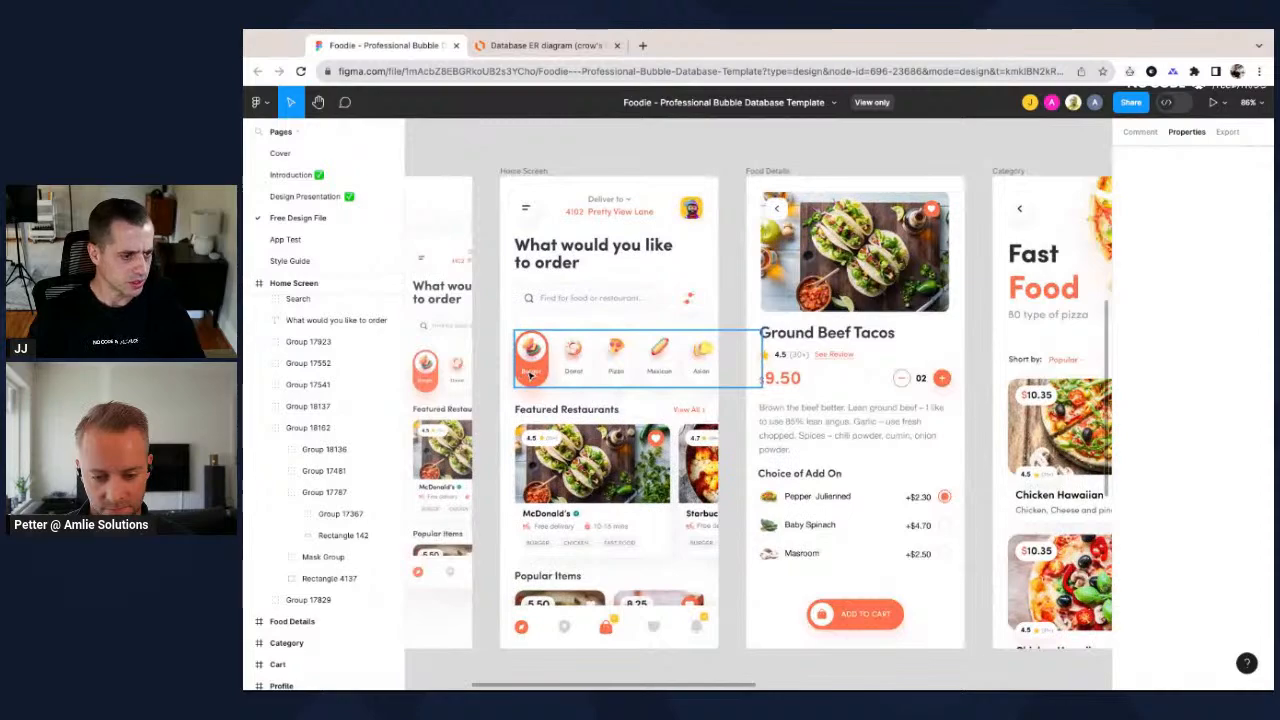
scroll(600, 370, right, 1)
scroll(605, 368, down, 1)
scroll(730, 404, up, 1)
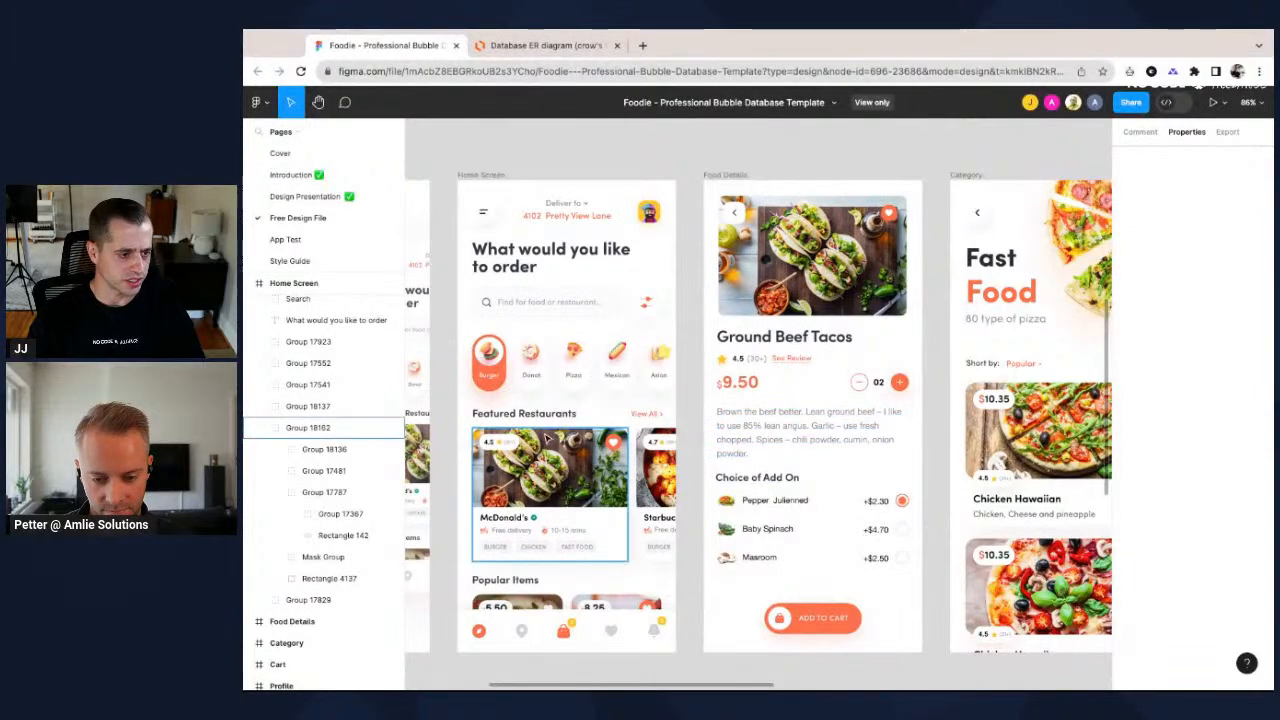
scroll(540, 440, up, 5)
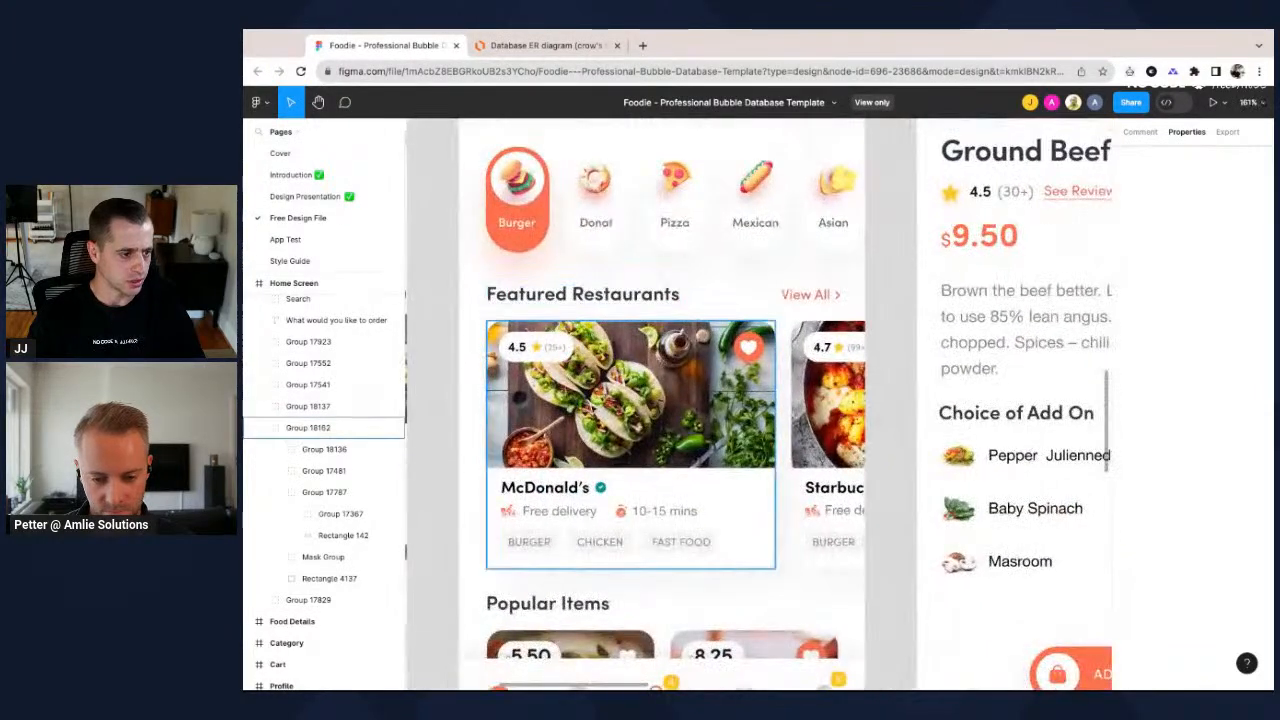
Switch back to Lucidchart and move Restaurant (parent) from beneath Restaurant_Satellite to the space below the User entity.
click(493, 45)
scroll(690, 463, down, 2)
scroll(690, 463, up, 4)
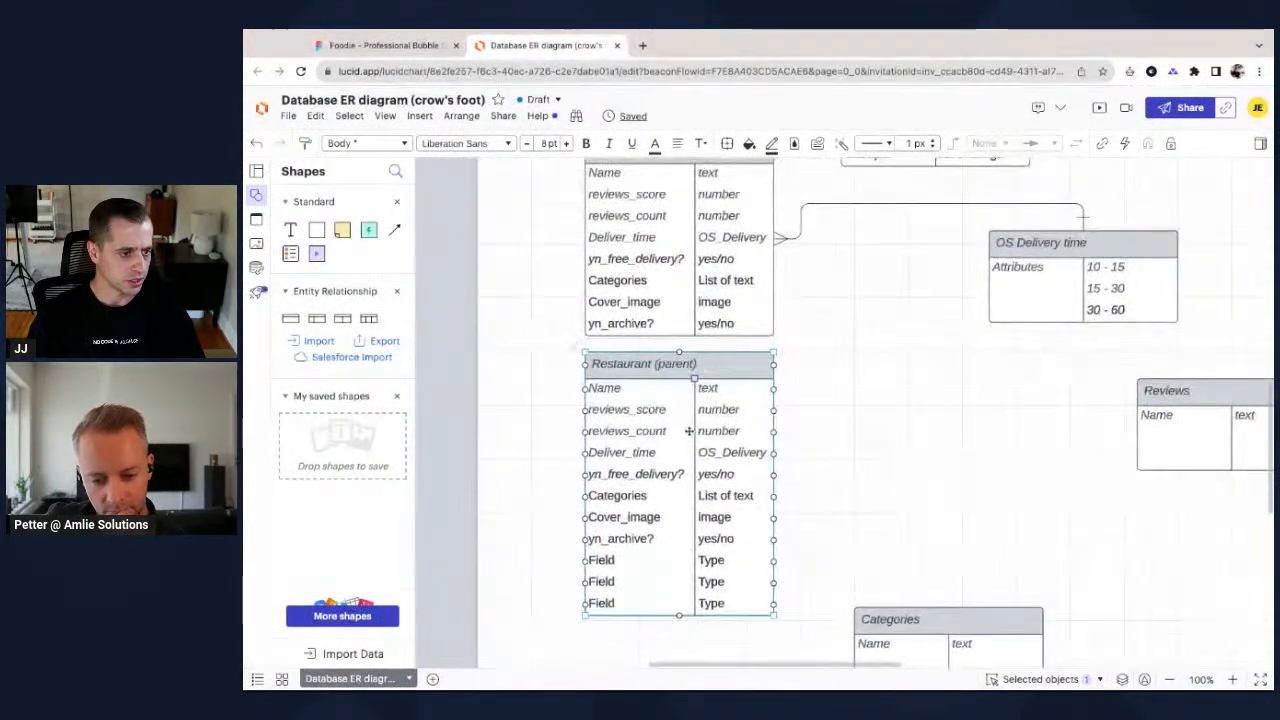
drag(713, 356, 713, 369)
scroll(742, 375, up, 3)
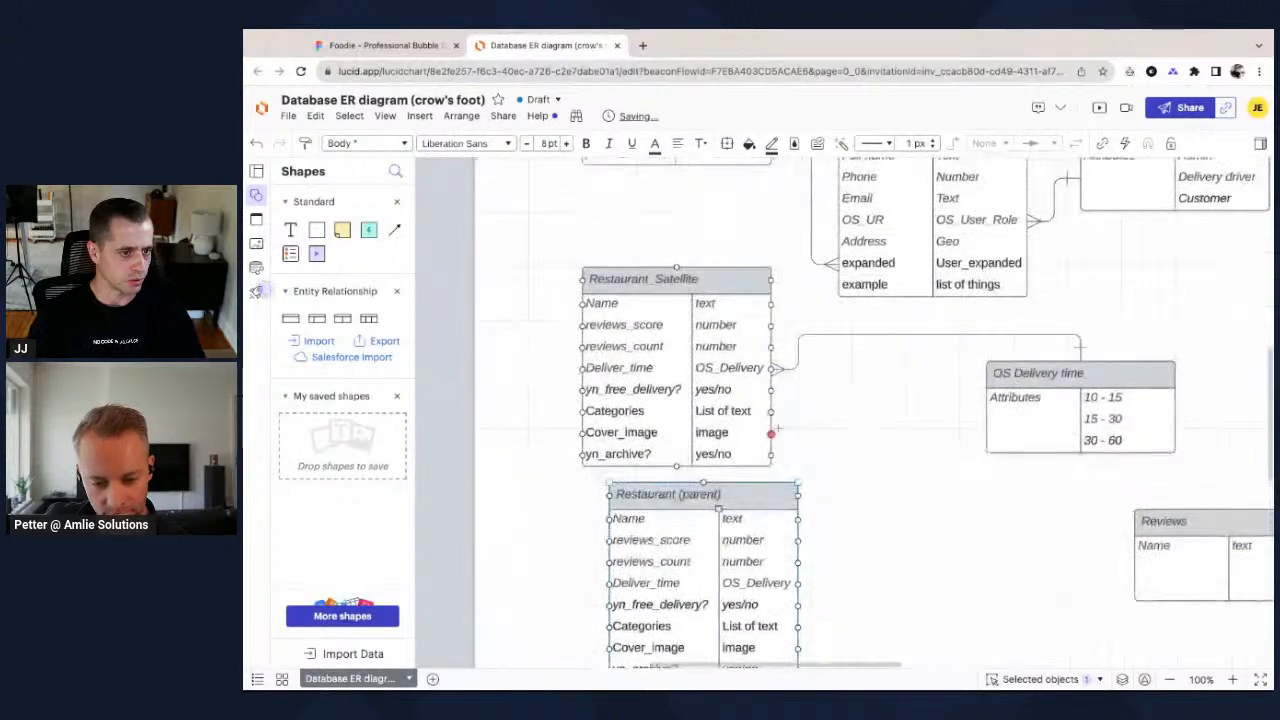
scroll(742, 375, down, 2)
drag(714, 421, 956, 419)
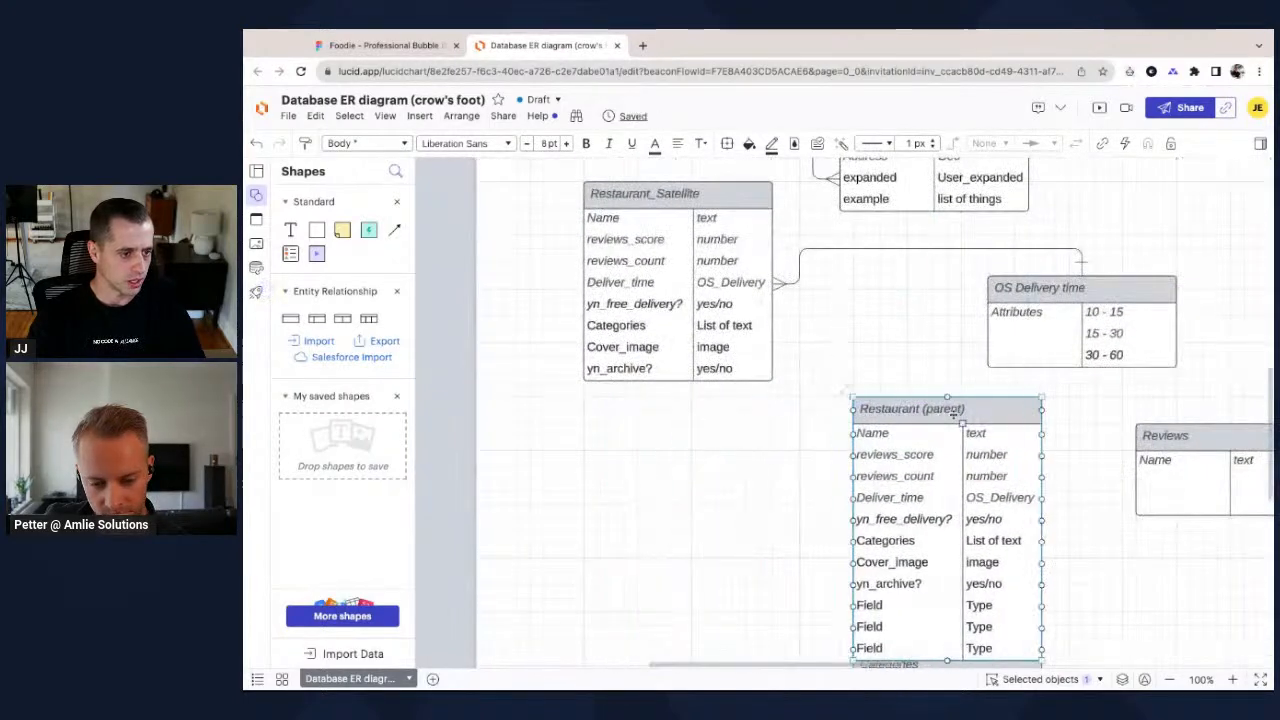
Place OS Delivery time beneath Restaurant_Satellite and align Restaurant_Satellite level with Restaurant (parent).
scroll(953, 413, down, 5)
drag(1050, 337, 769, 454)
drag(950, 404, 952, 310)
drag(780, 277, 780, 311)
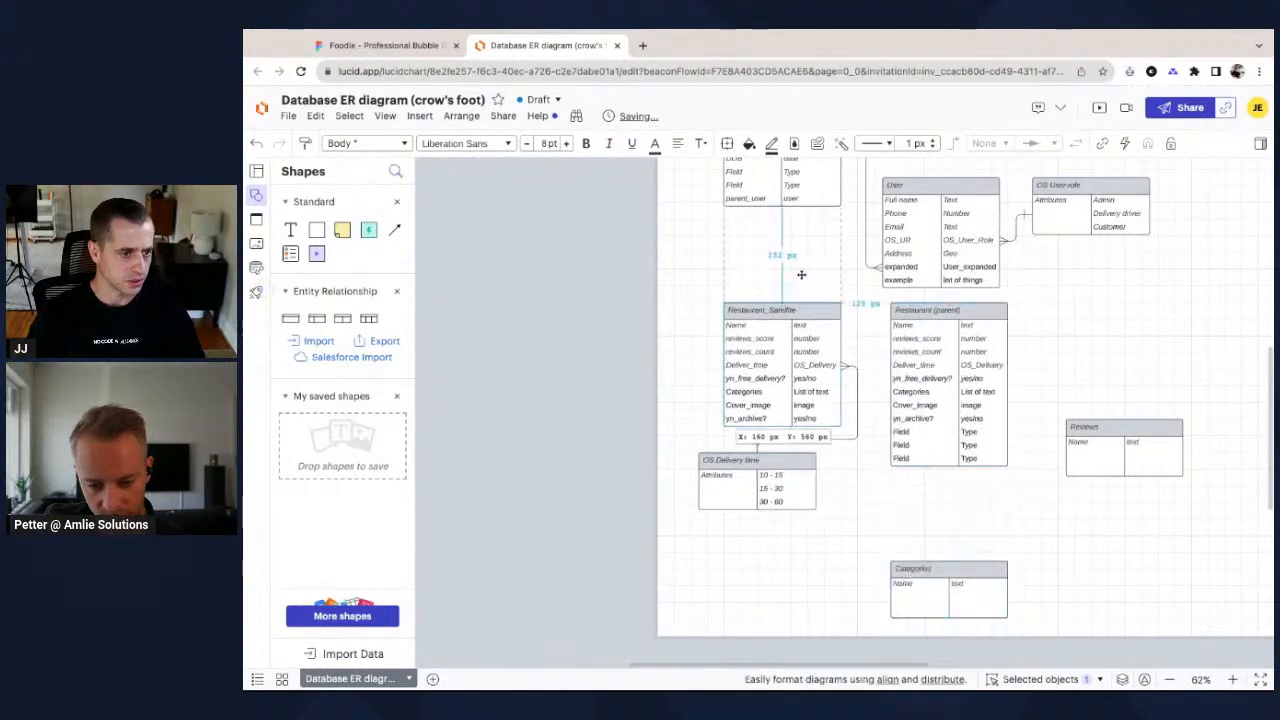
drag(745, 463, 779, 463)
Fill the first blank row of Restaurant (parent) with the field satellite and type res_sat.
click(900, 460)
scroll(906, 459, up, 2)
right_click(910, 455)
key(Escape)
click(905, 421)
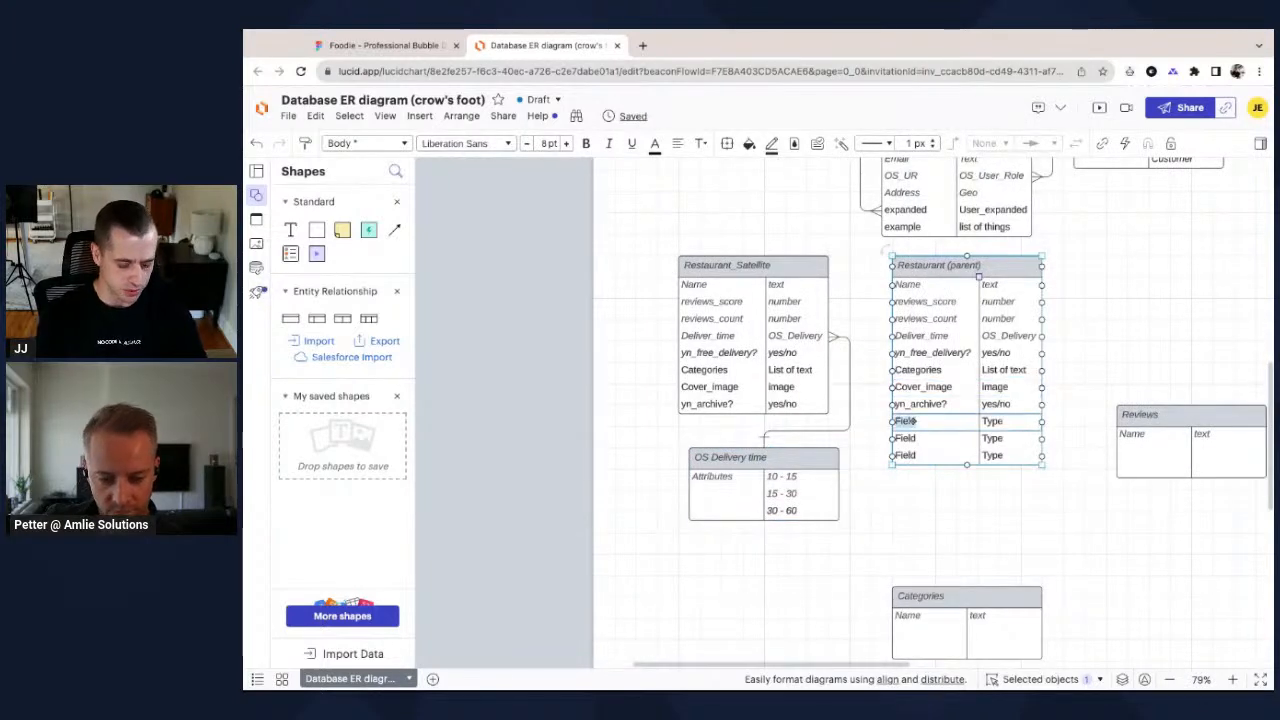
text(satellite)
key(Tab)
text(res_)
Add a parent_res row of type restaurant below yn_archive? in Restaurant_Satellite, and align OS Delivery time beneath the entity.
click(706, 403)
right_click(702, 404)
click(801, 121)
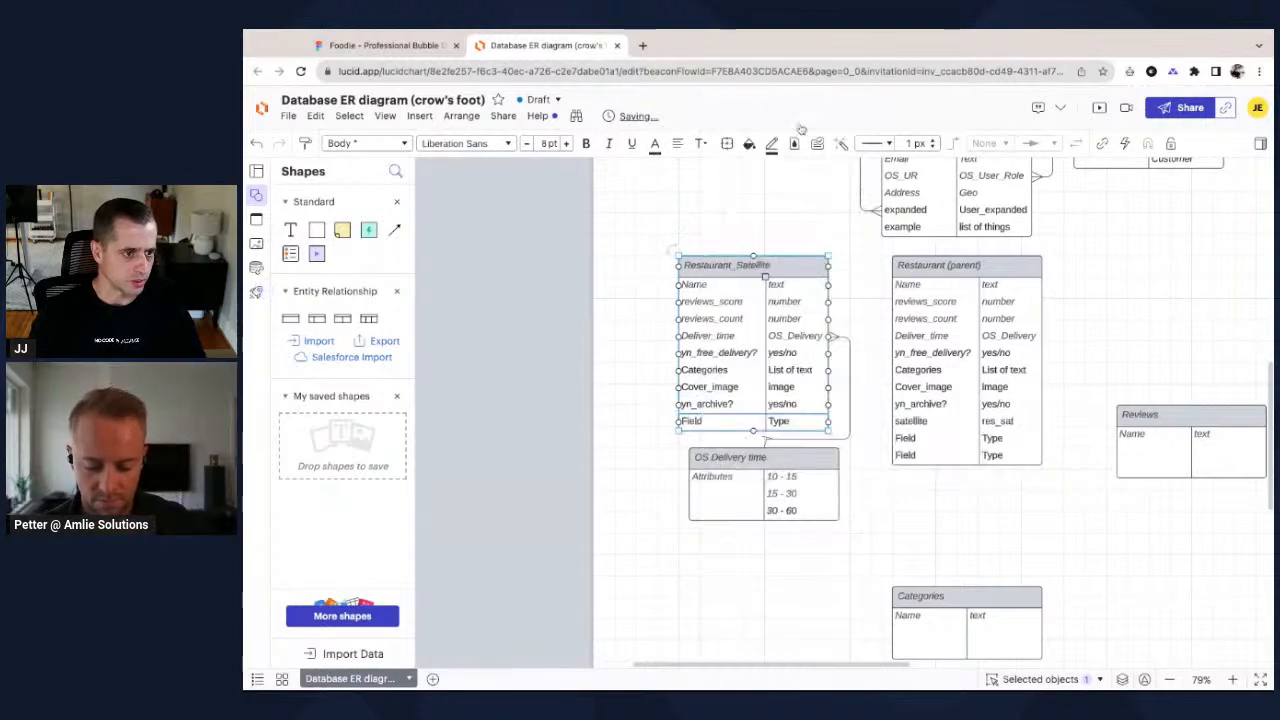
double_click(716, 424)
text(parent_res)
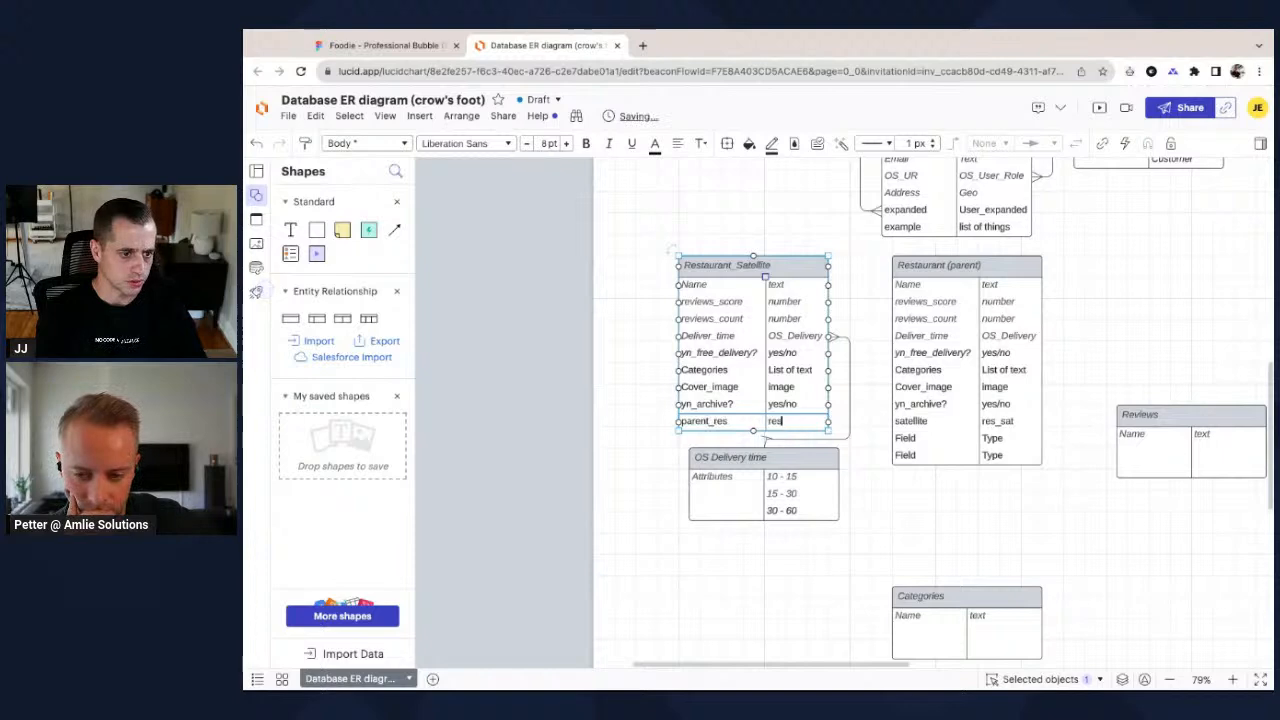
text(taurant)
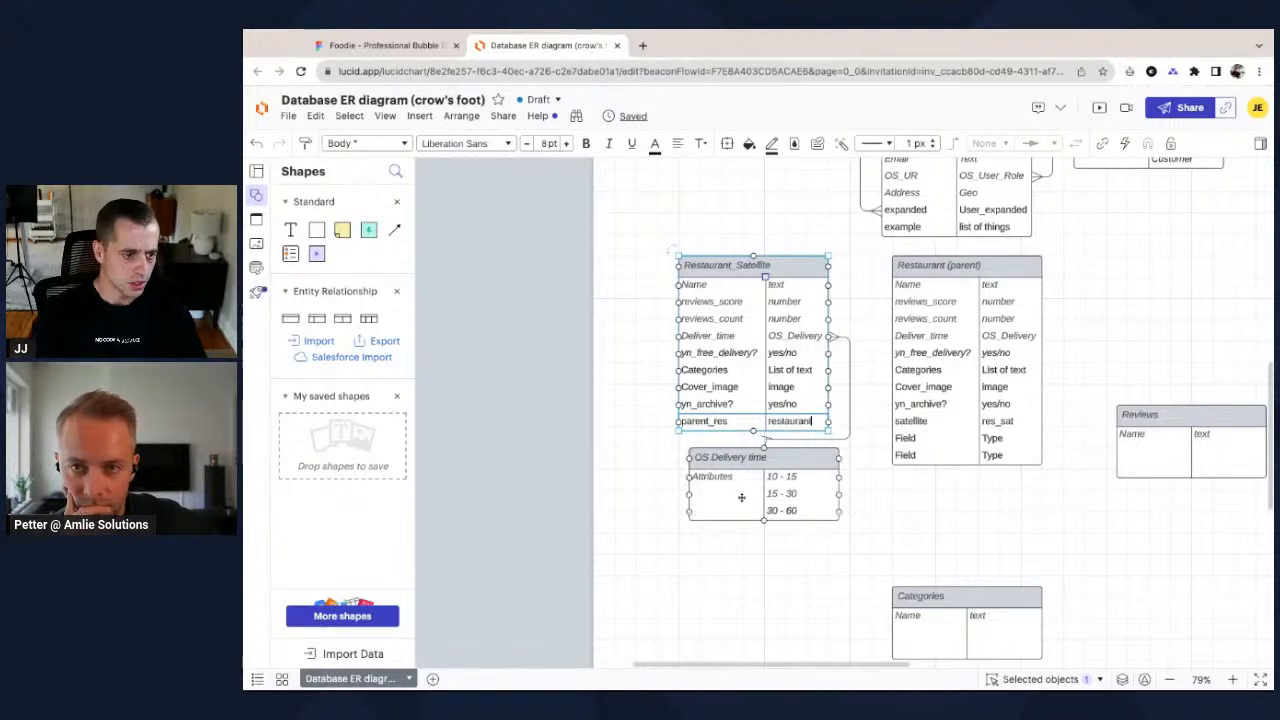
drag(735, 460, 730, 458)
click(884, 380)
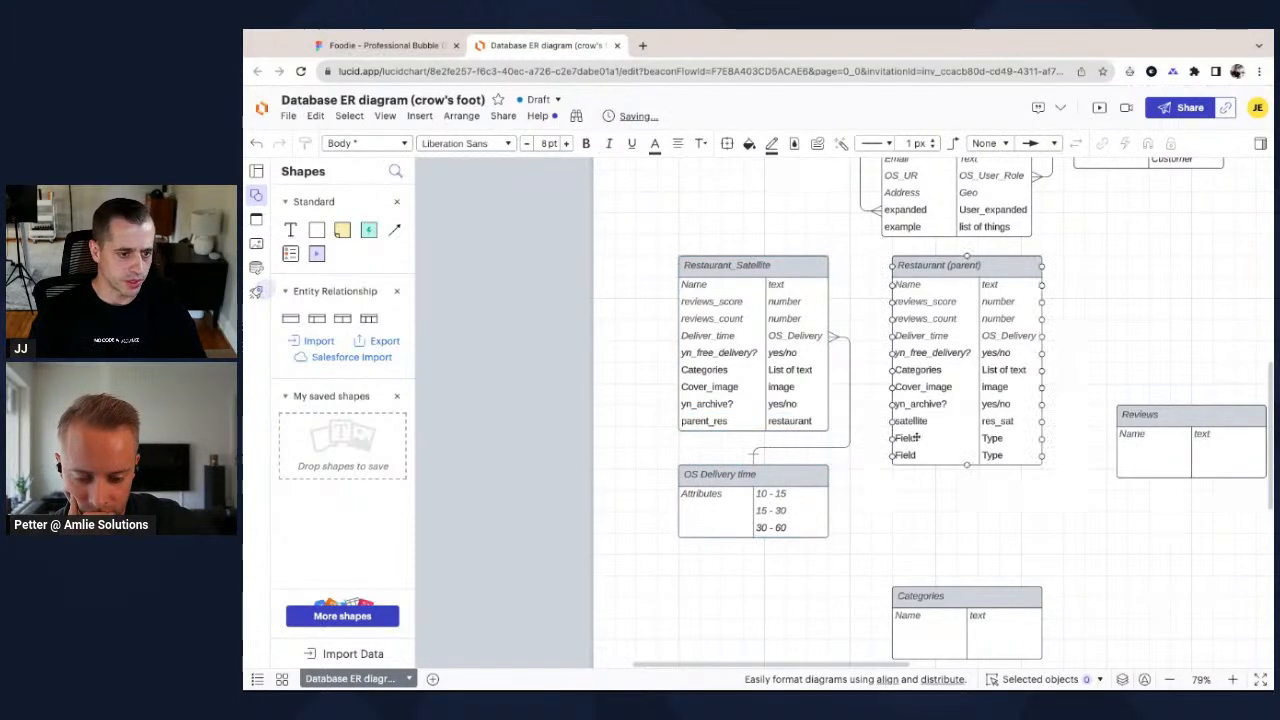
Switch to the Figma design and compare the Home Screen's restaurant card with the Food Details screen for further fields.
click(380, 45)
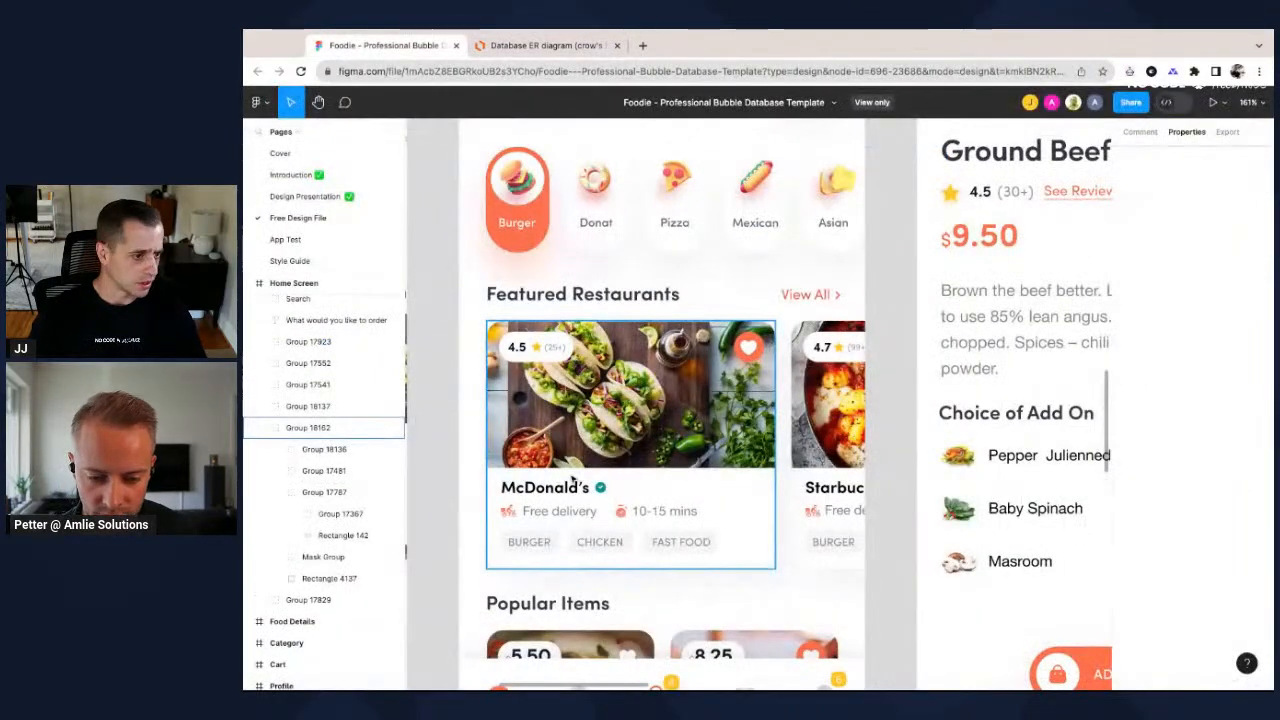
scroll(545, 290, up, 1)
scroll(545, 290, right, 3)
scroll(671, 497, up, 2)
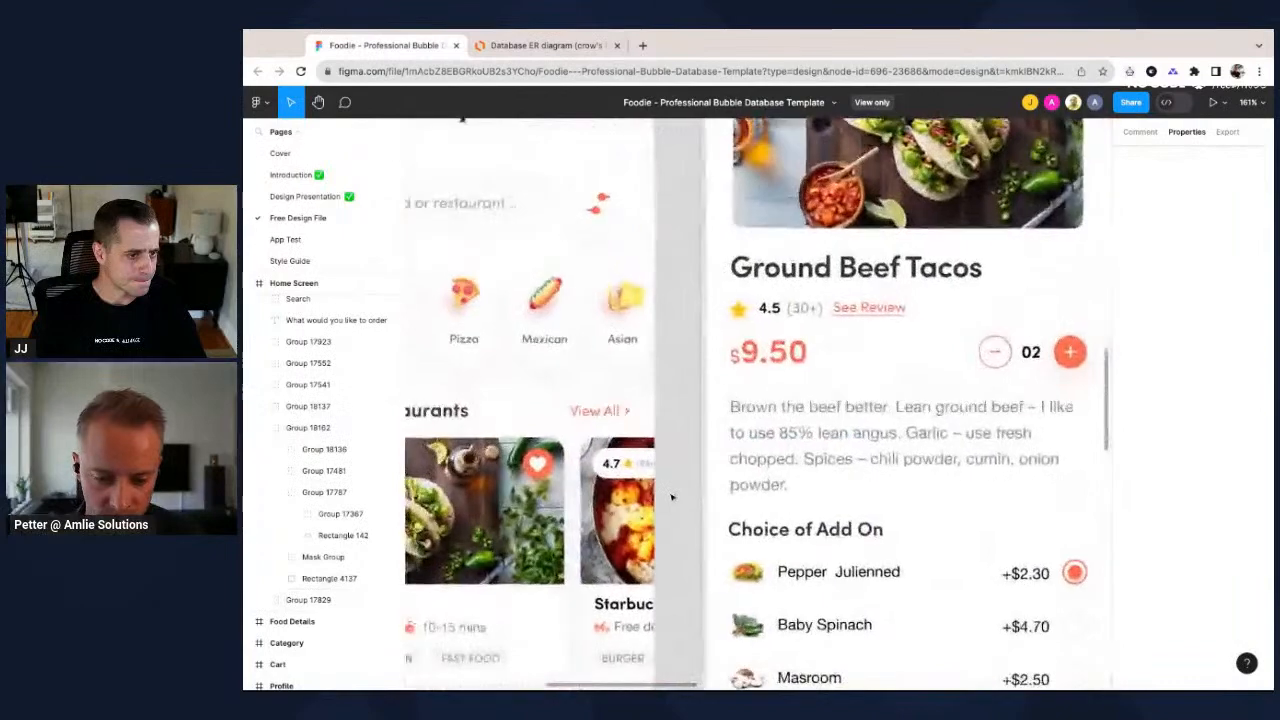
scroll(672, 497, left, 2)
scroll(822, 543, left, 2)
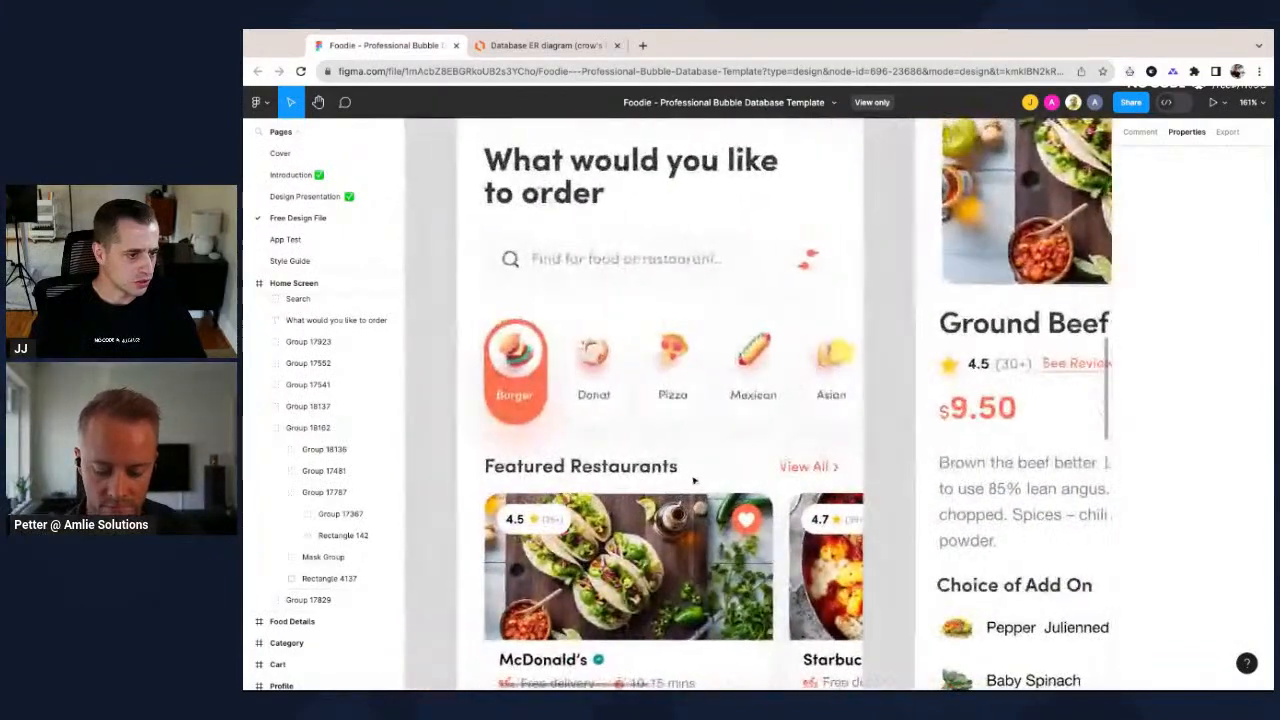
scroll(822, 543, right, 3)
scroll(822, 543, up, 2)
scroll(822, 543, down, 3)
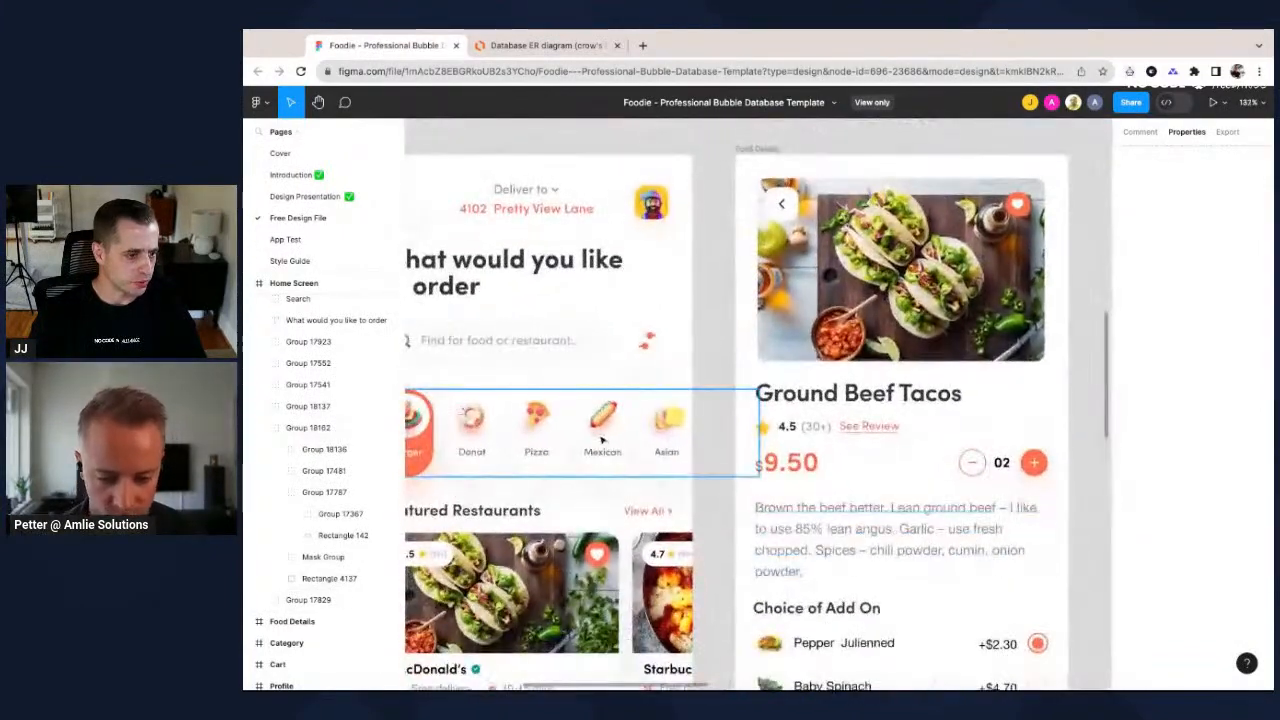
scroll(597, 441, left, 1)
scroll(658, 443, down, 1)
scroll(658, 443, down, 5)
scroll(680, 455, right, 1)
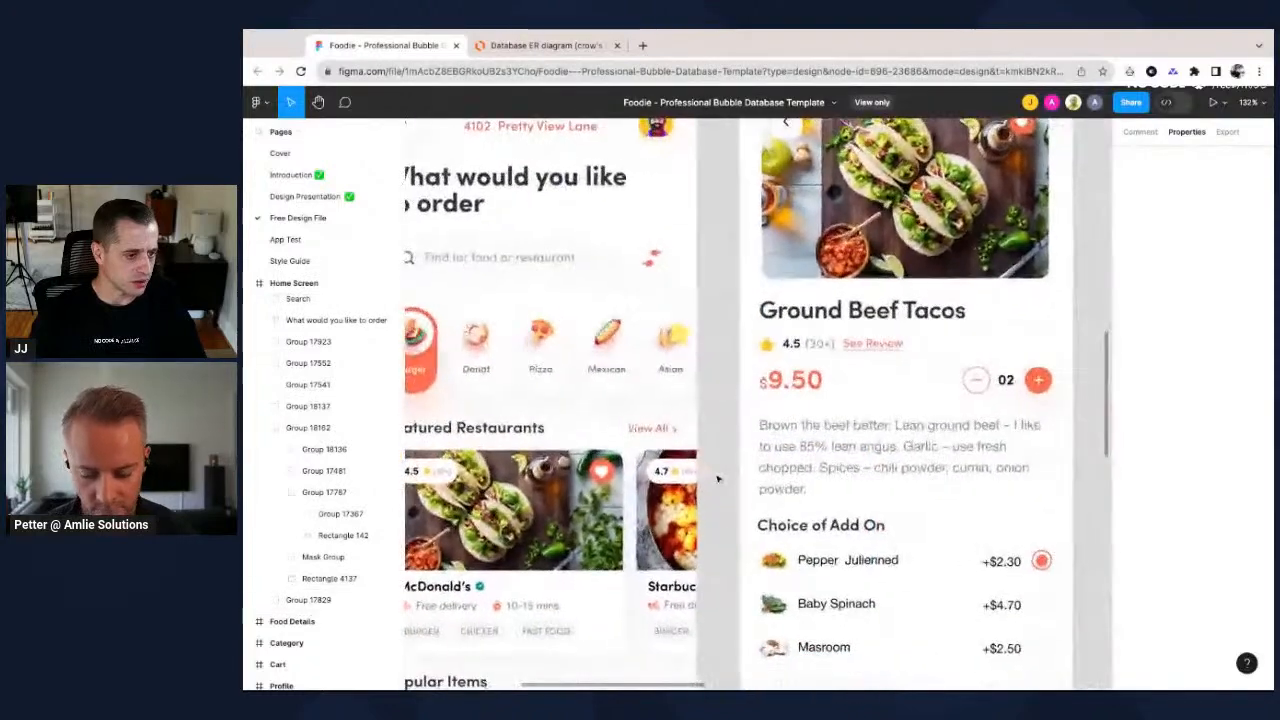
scroll(700, 470, left, 2)
scroll(717, 479, up, 5)
scroll(657, 371, left, 1)
scroll(662, 420, down, 2)
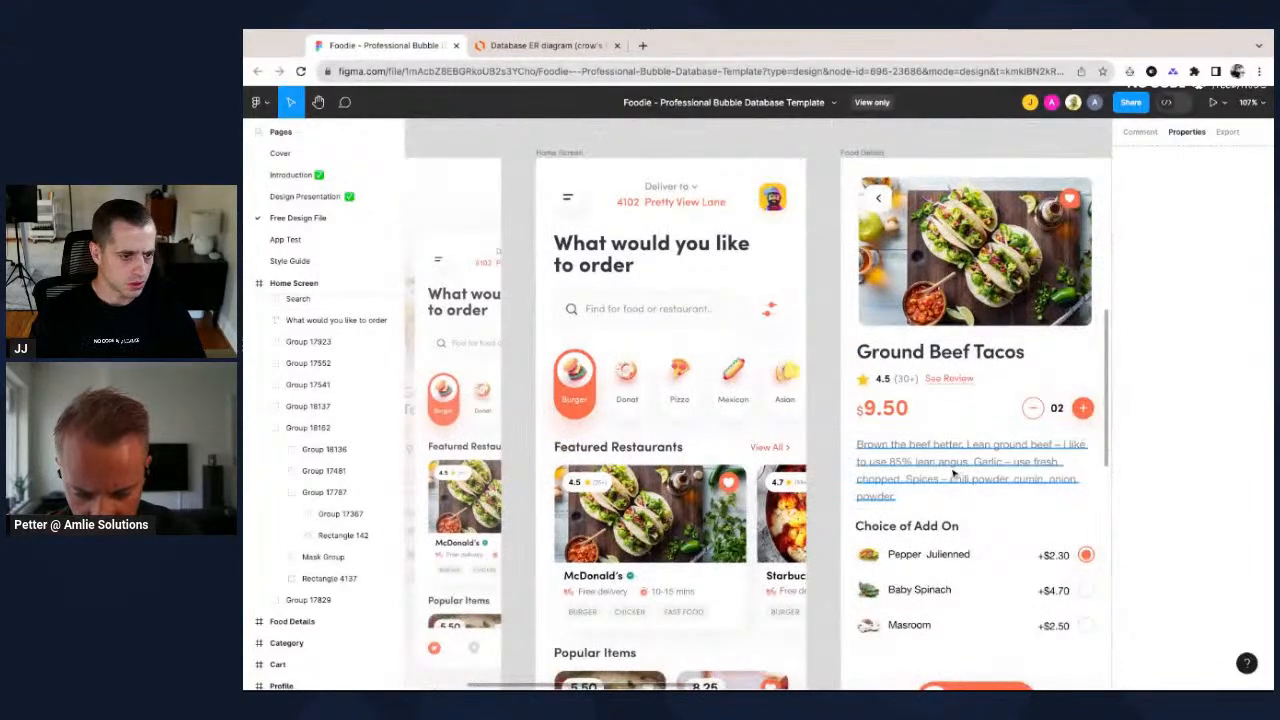
scroll(954, 480, down, 1)
scroll(954, 480, right, 1)
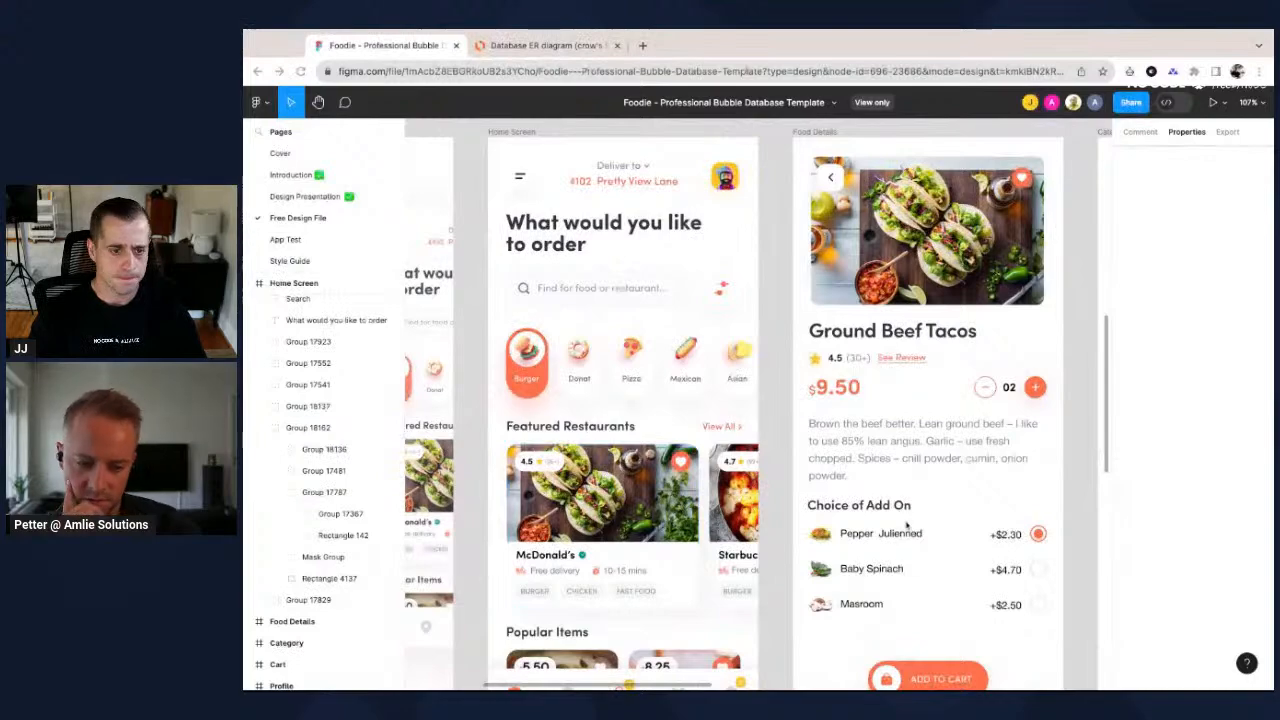
scroll(906, 524, left, 1)
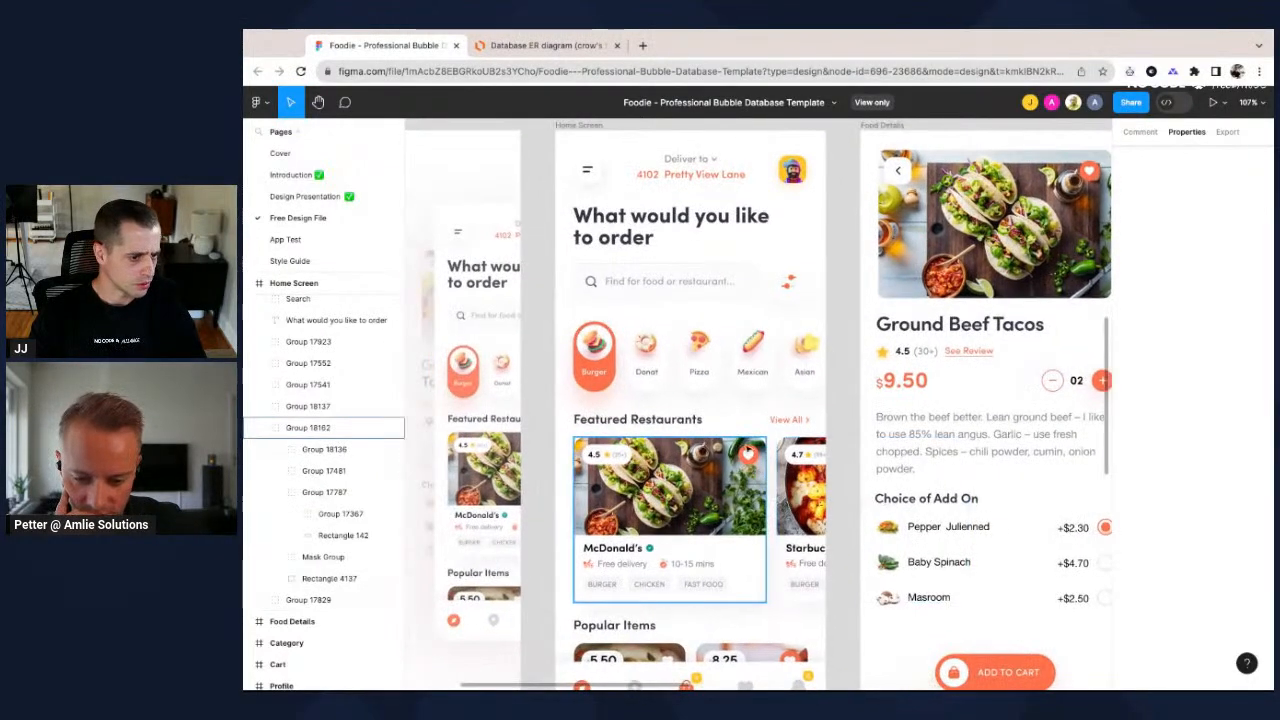
Examine the favorite heart on the McDonald's featured restaurant card and its surrounding Home Screen sections.
ctrl+scroll(747, 457, up, 3)
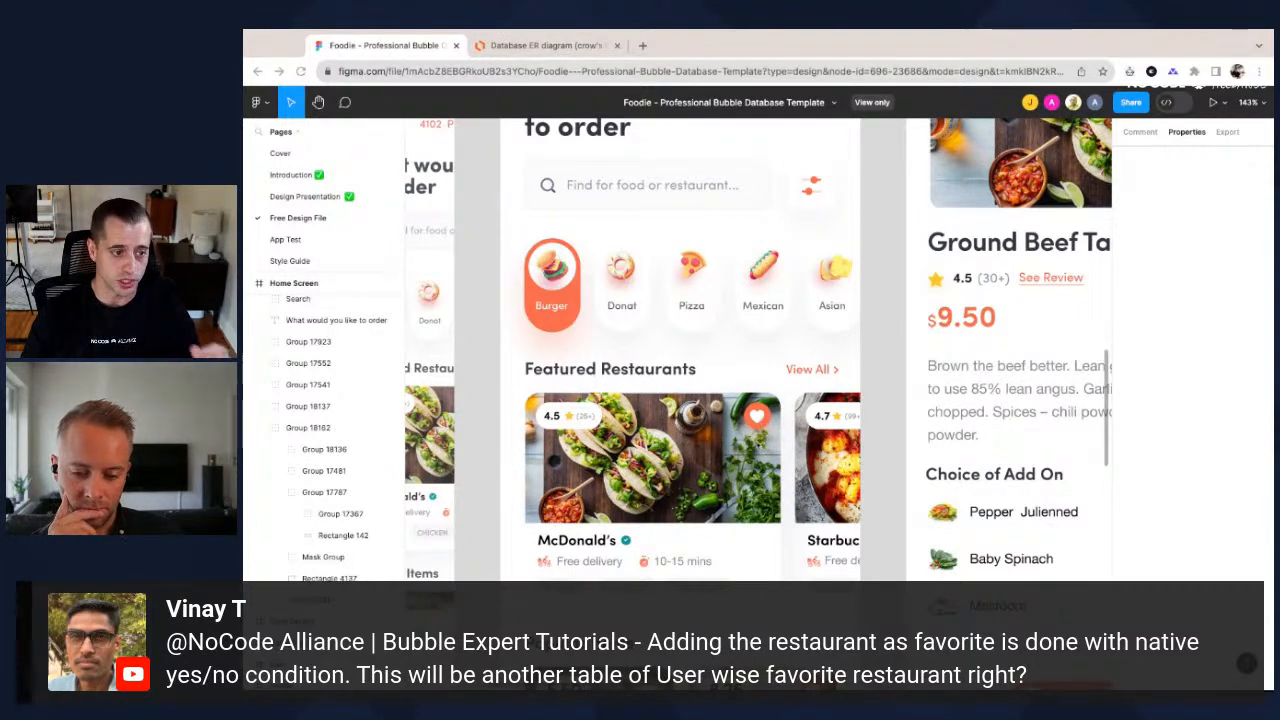
scroll(756, 443, right, 3)
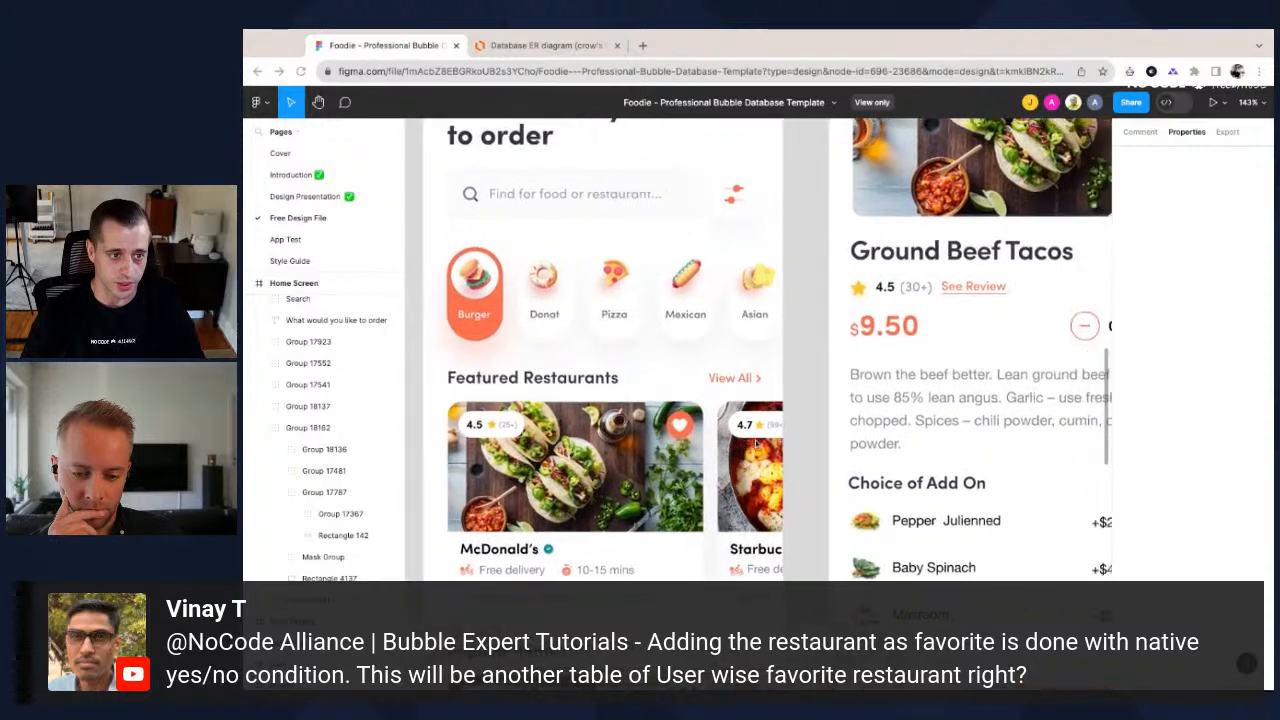
scroll(913, 357, down, 1)
scroll(913, 357, left, 3)
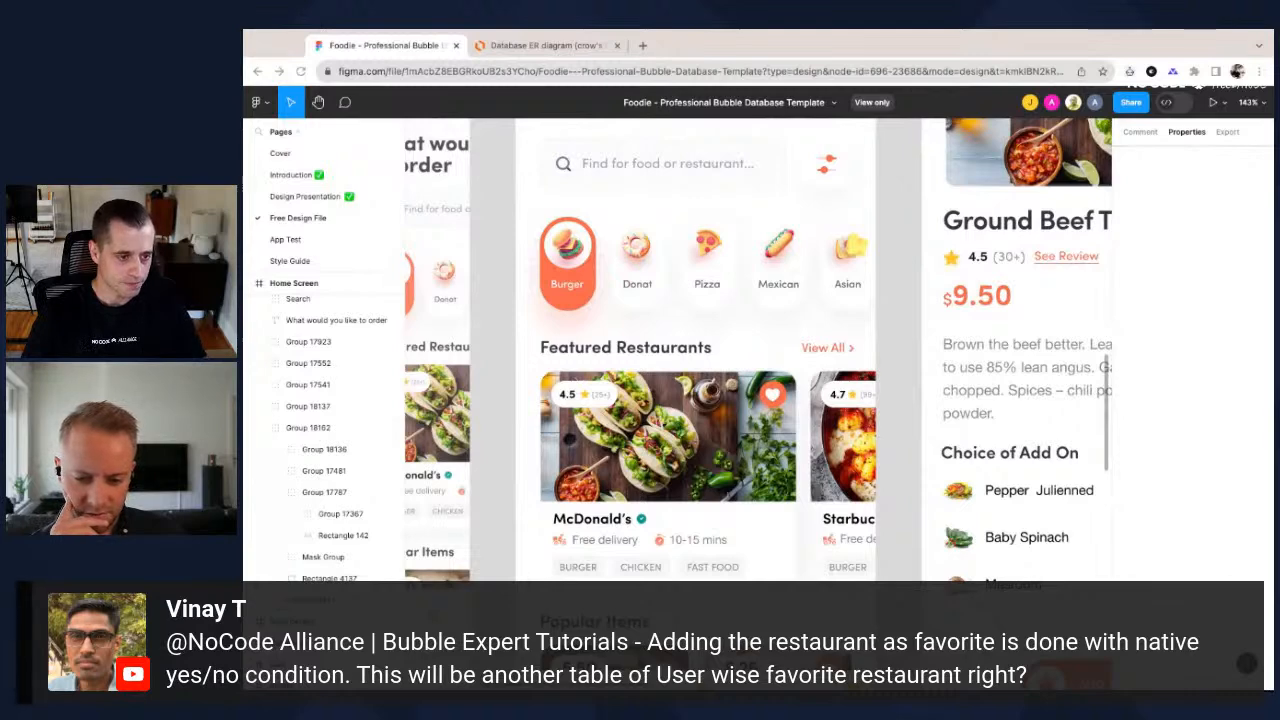
scroll(914, 443, down, 5)
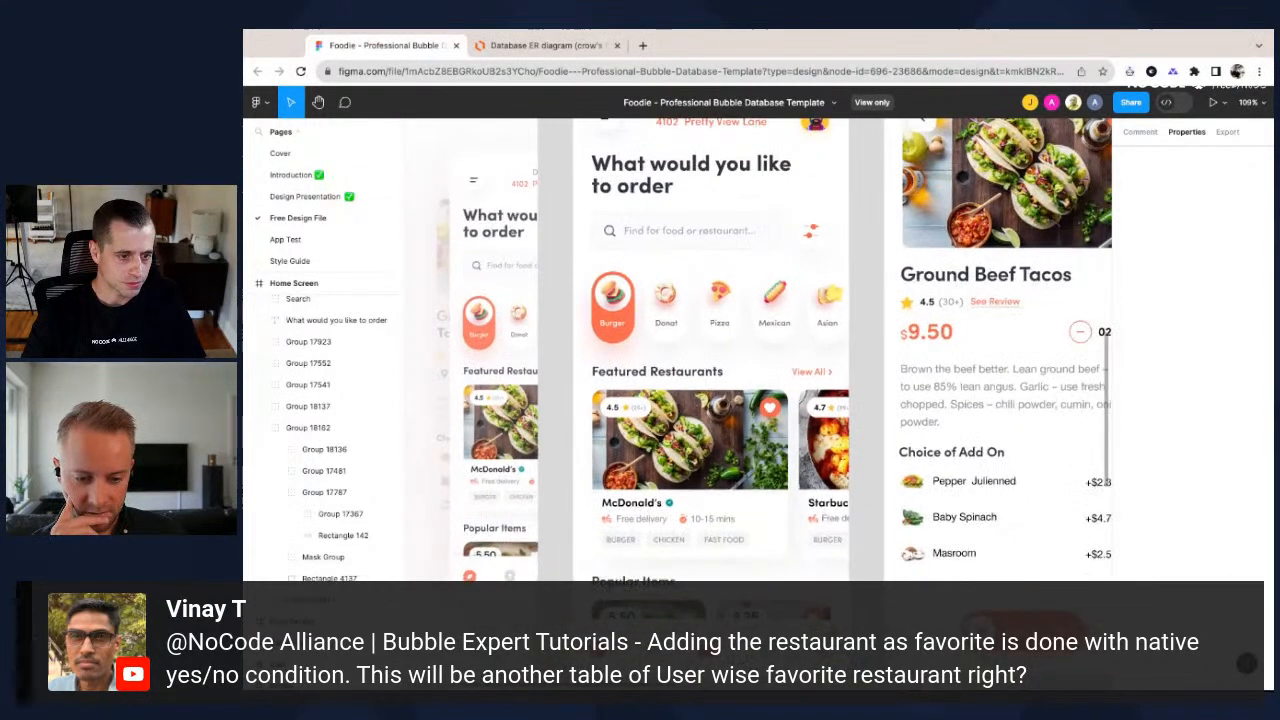
Switch to the Lucidchart ER diagram and add a field named Favorite_restaurant at the end of the User table.
click(529, 45)
scroll(778, 337, up, 5)
scroll(779, 334, right, 2)
scroll(779, 334, down, 1)
drag(848, 376, 848, 290)
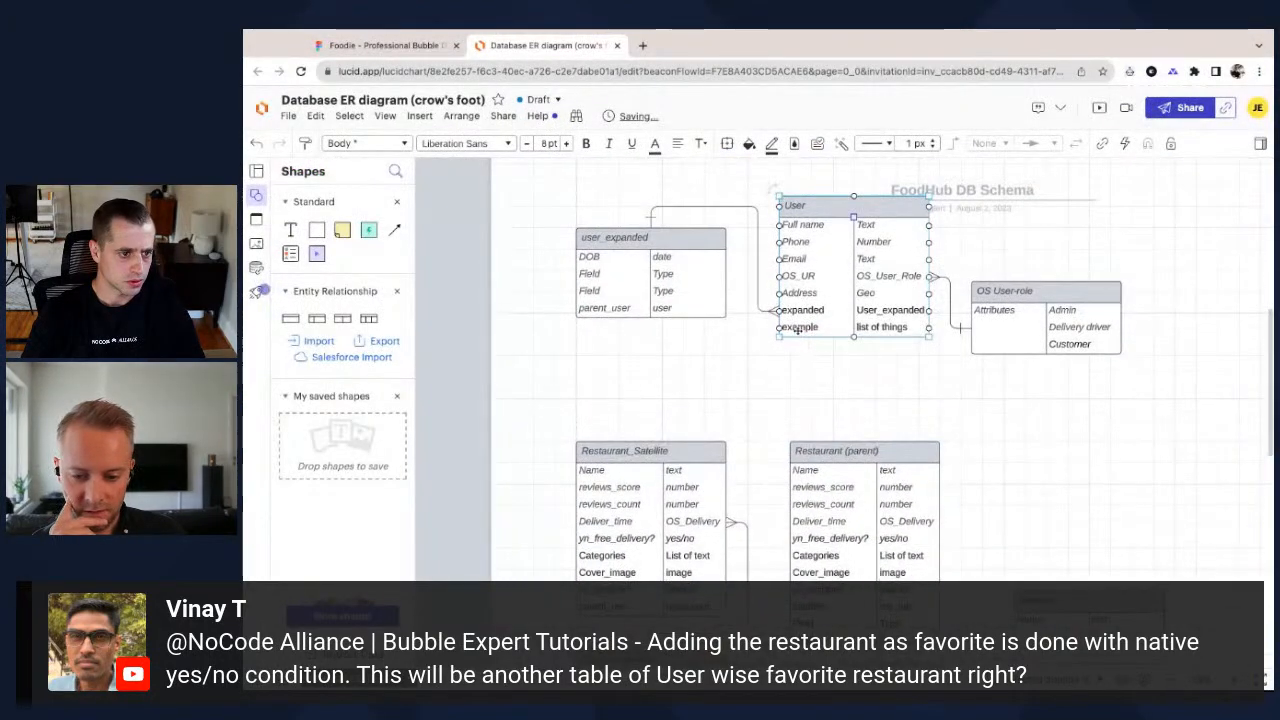
right_click(800, 328)
click(888, 121)
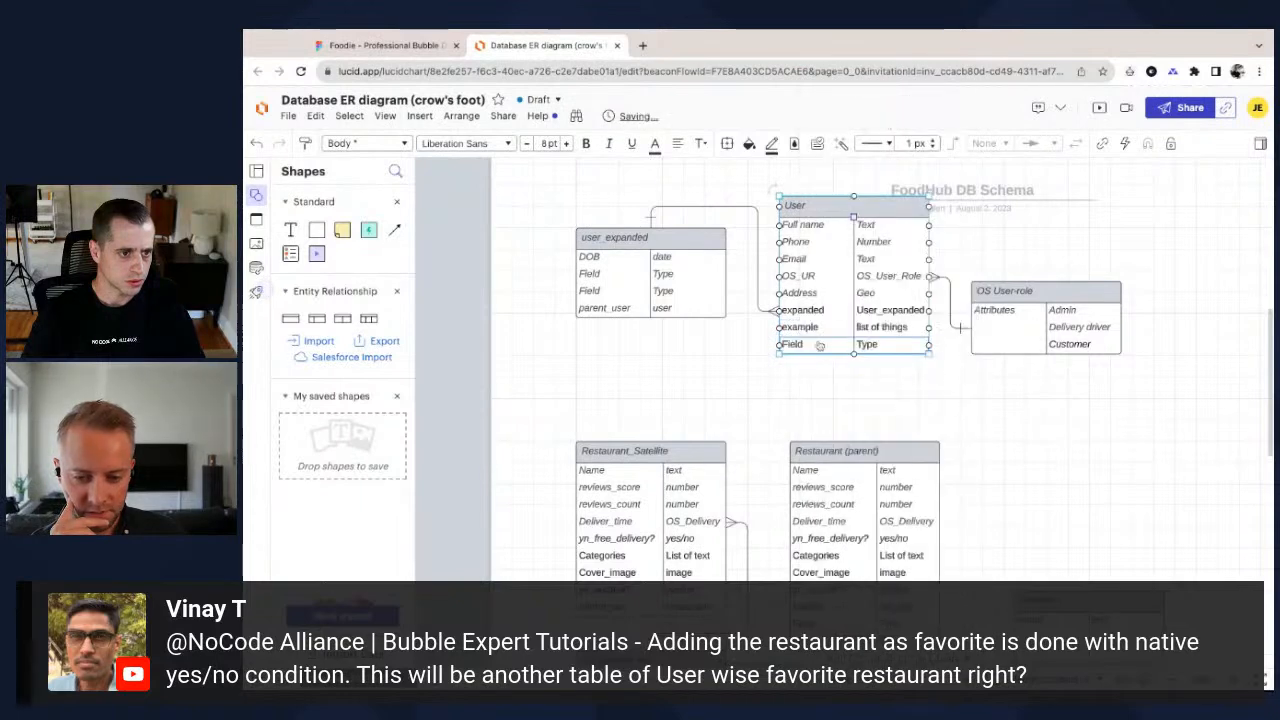
double_click(800, 344)
text(Favorite_res)
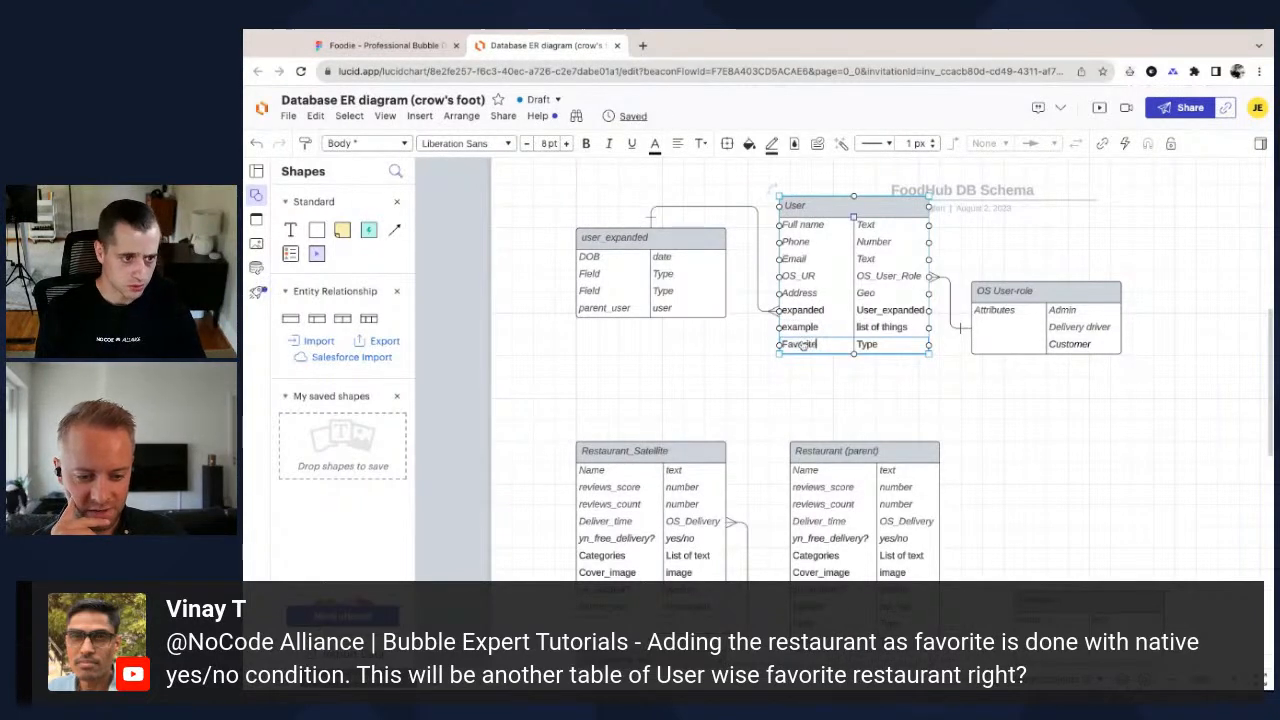
text(taurant)
key(Tab)
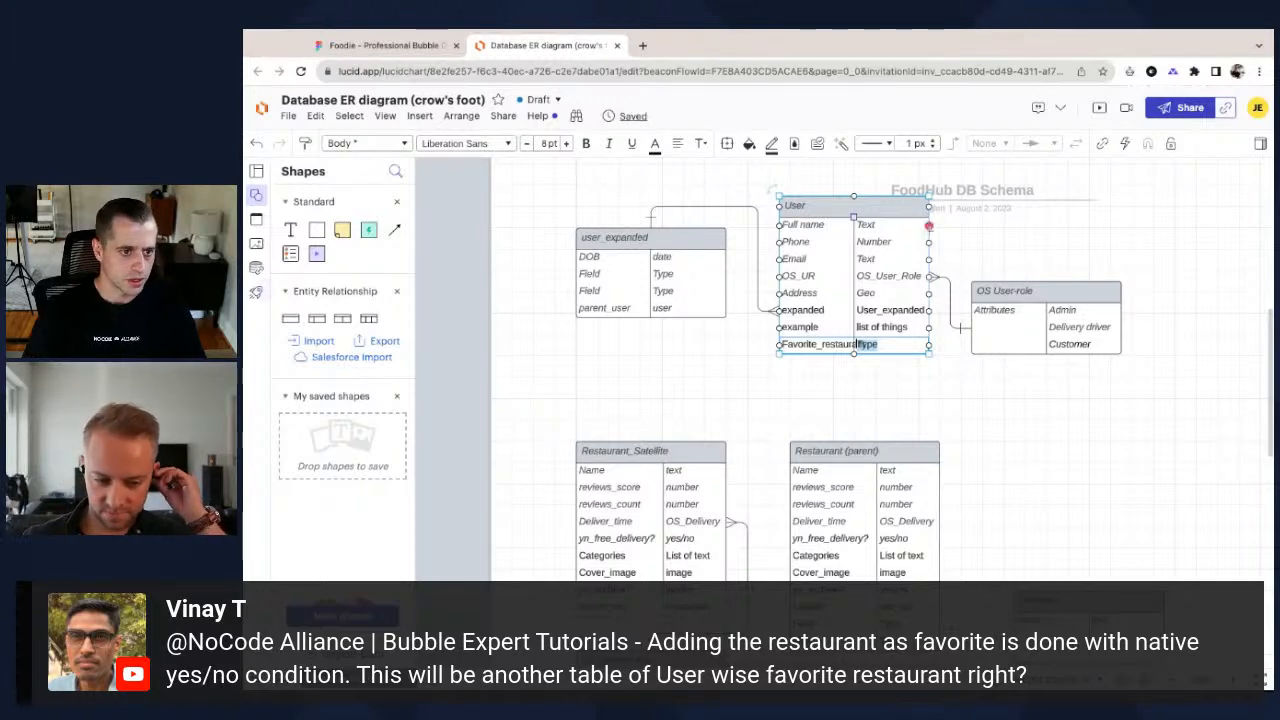
Move the OS User-role table farther from the User table, and widen the User table and its field column to fit Favorite_restaurant.
drag(1005, 289, 1100, 278)
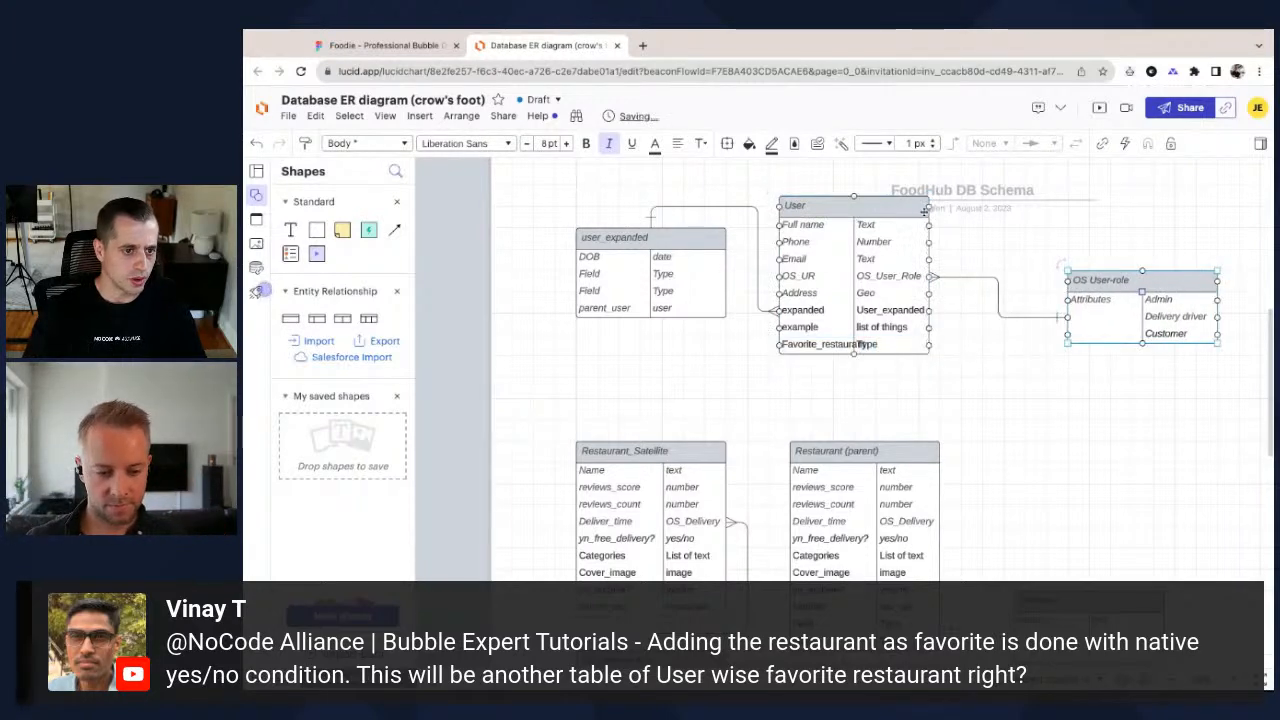
drag(834, 214, 860, 219)
key(ctrl+z)
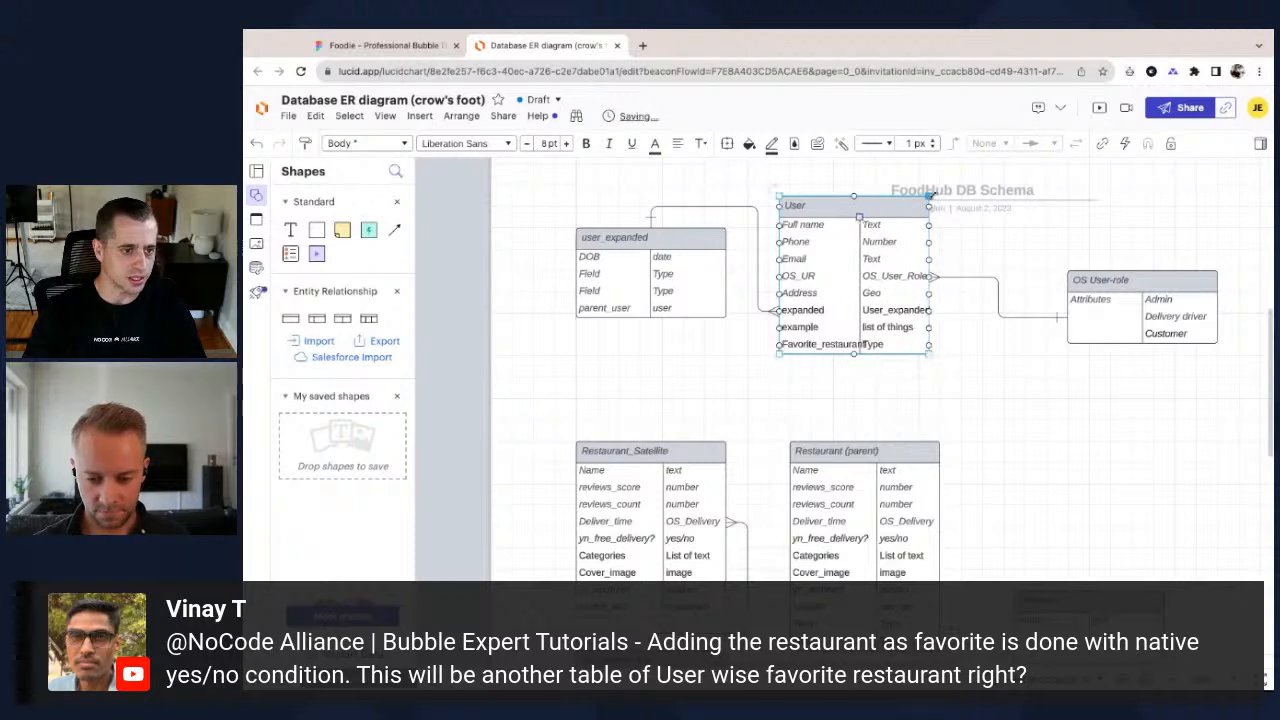
drag(929, 196, 971, 197)
drag(869, 218, 874, 218)
click(885, 342)
click(885, 344)
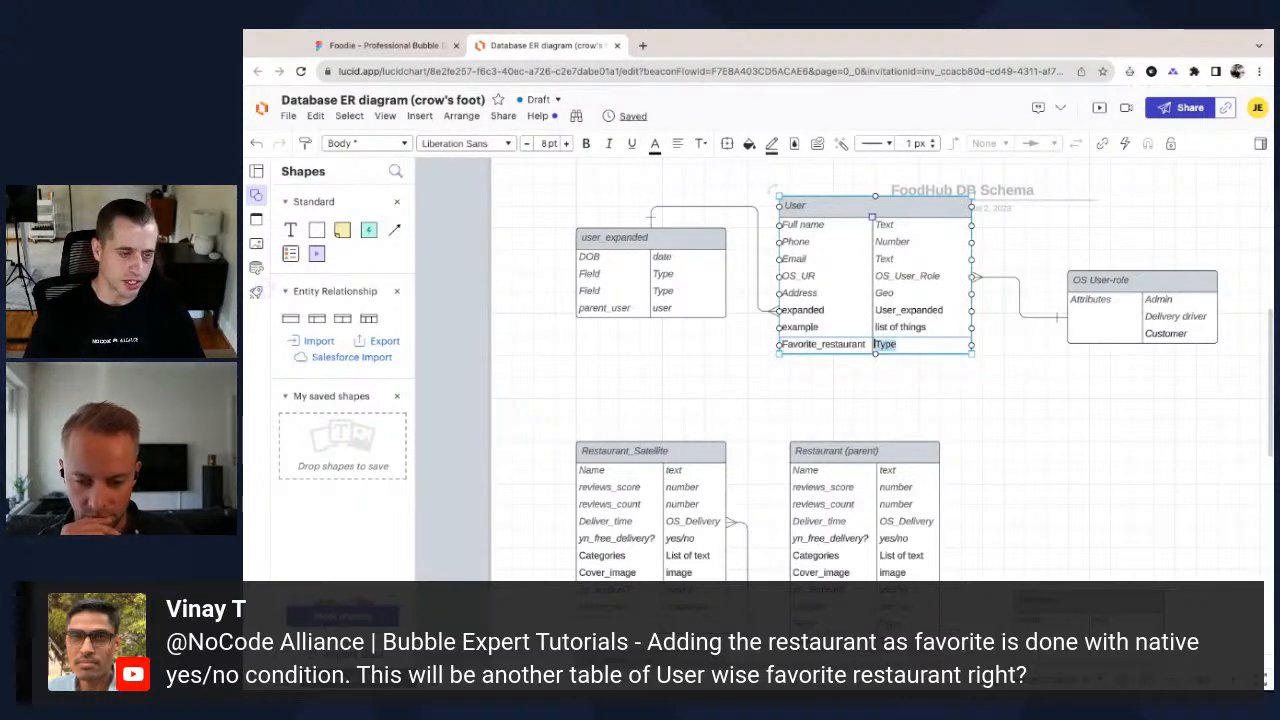
Switch to the Figma design and check the Featured Restaurants section of the home screen.
click(389, 46)
scroll(728, 449, down, 1)
scroll(728, 449, down, 1)
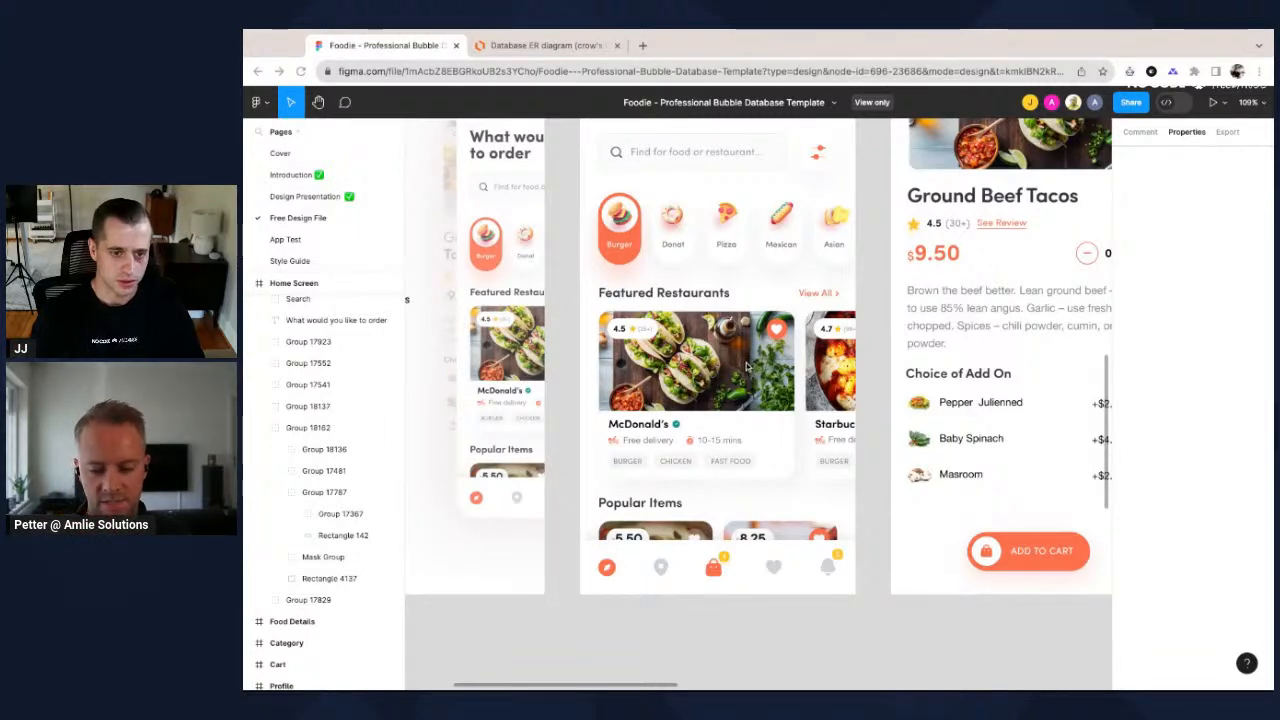
Return to the Lucidchart diagram and set the type of Favorite_restaurant in the User table to "list of restaunt_satellites".
key(ctrl+Tab)
double_click(900, 352)
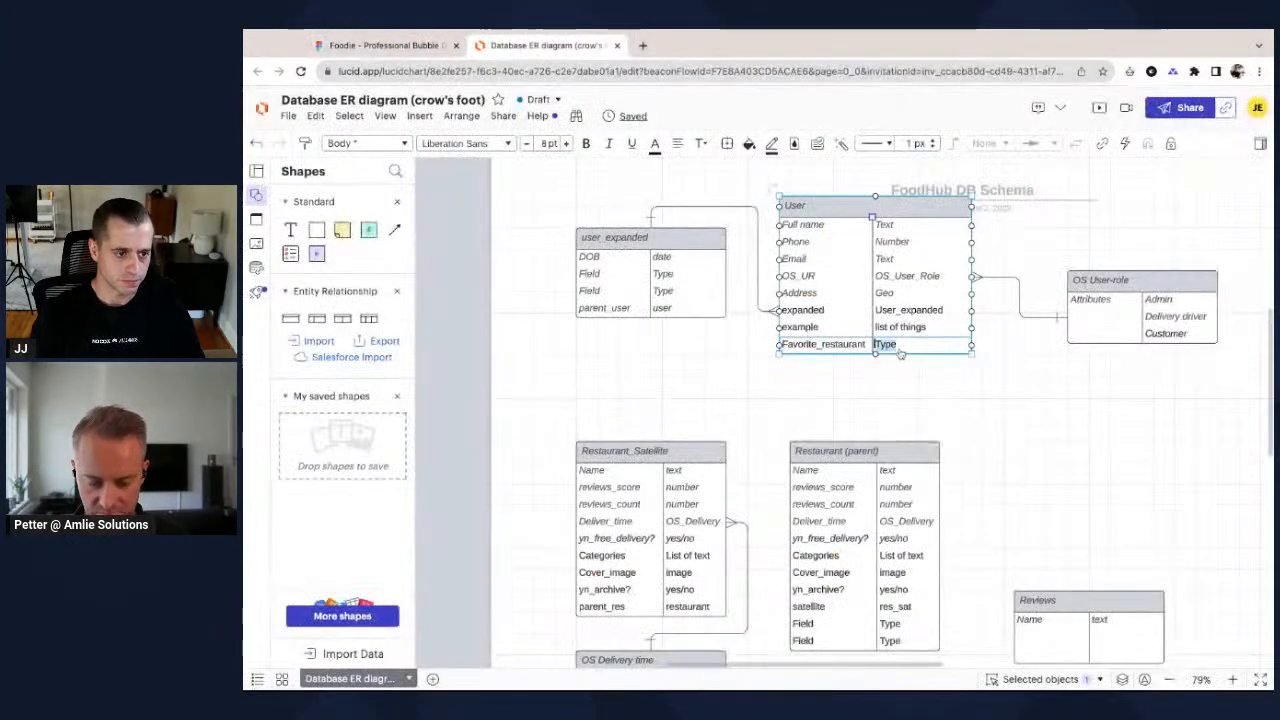
text(list of )
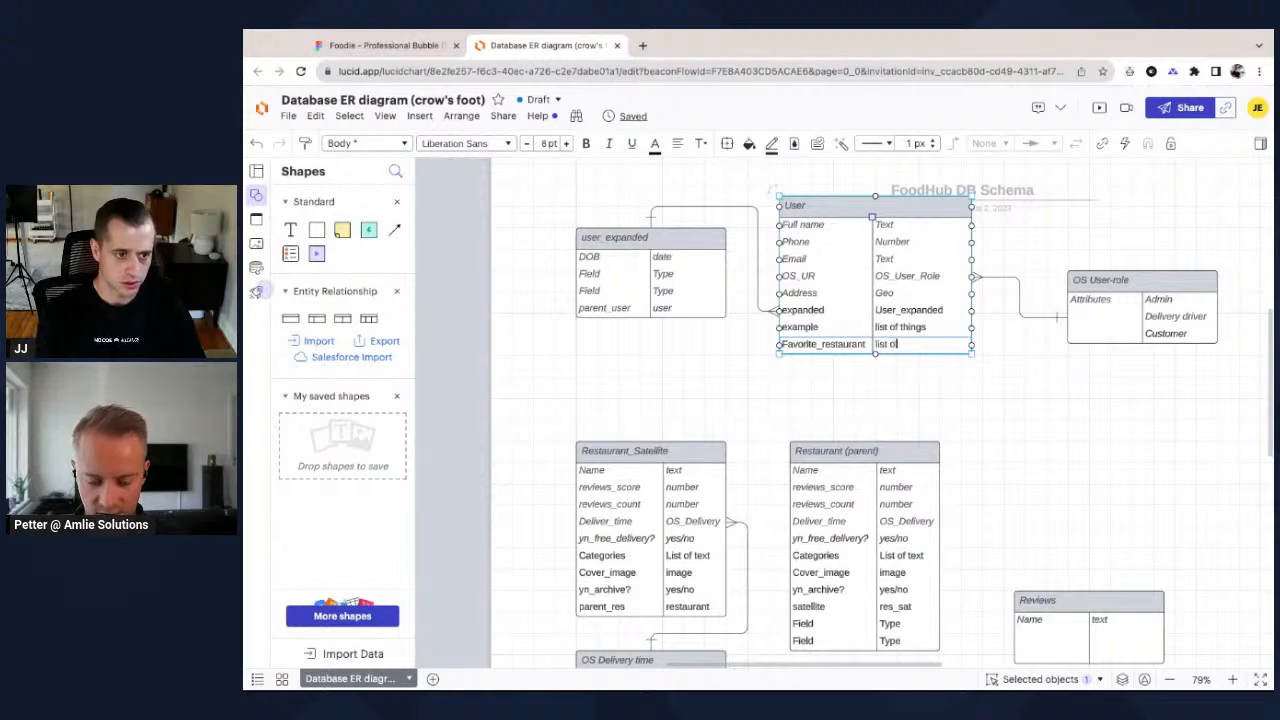
text(restaurant)
key(BackSpace)
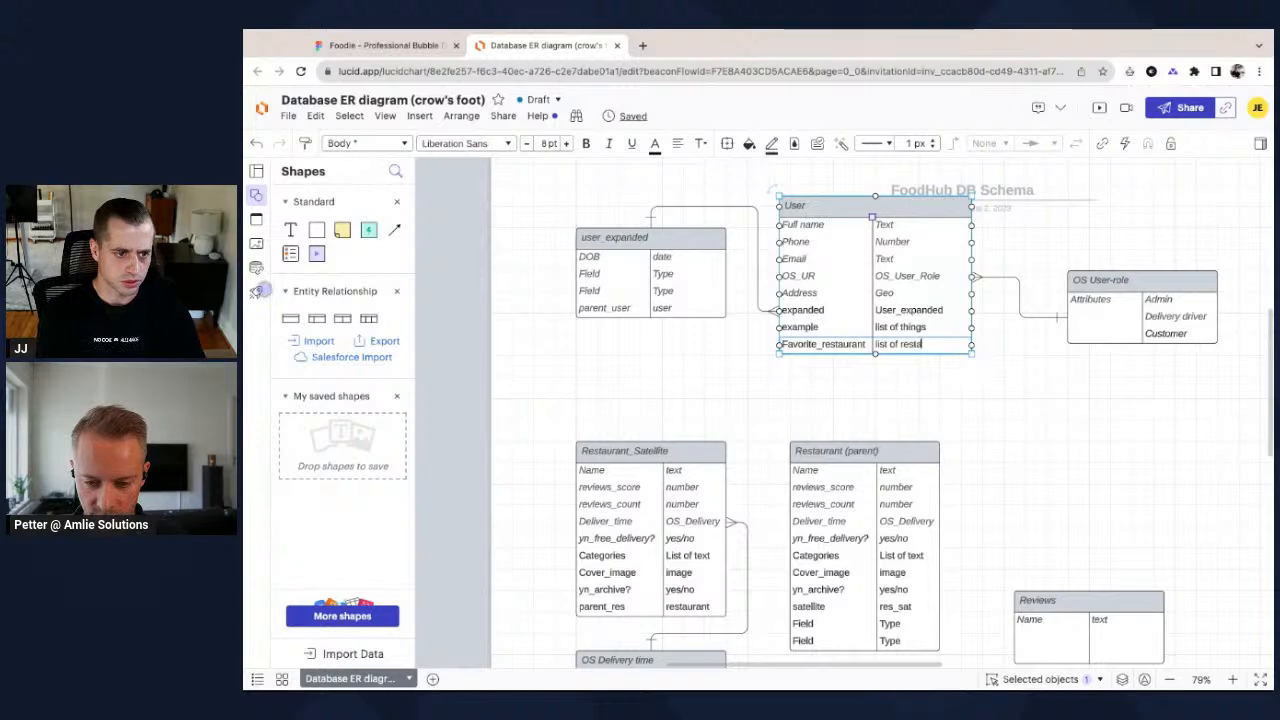
text(_satellites)
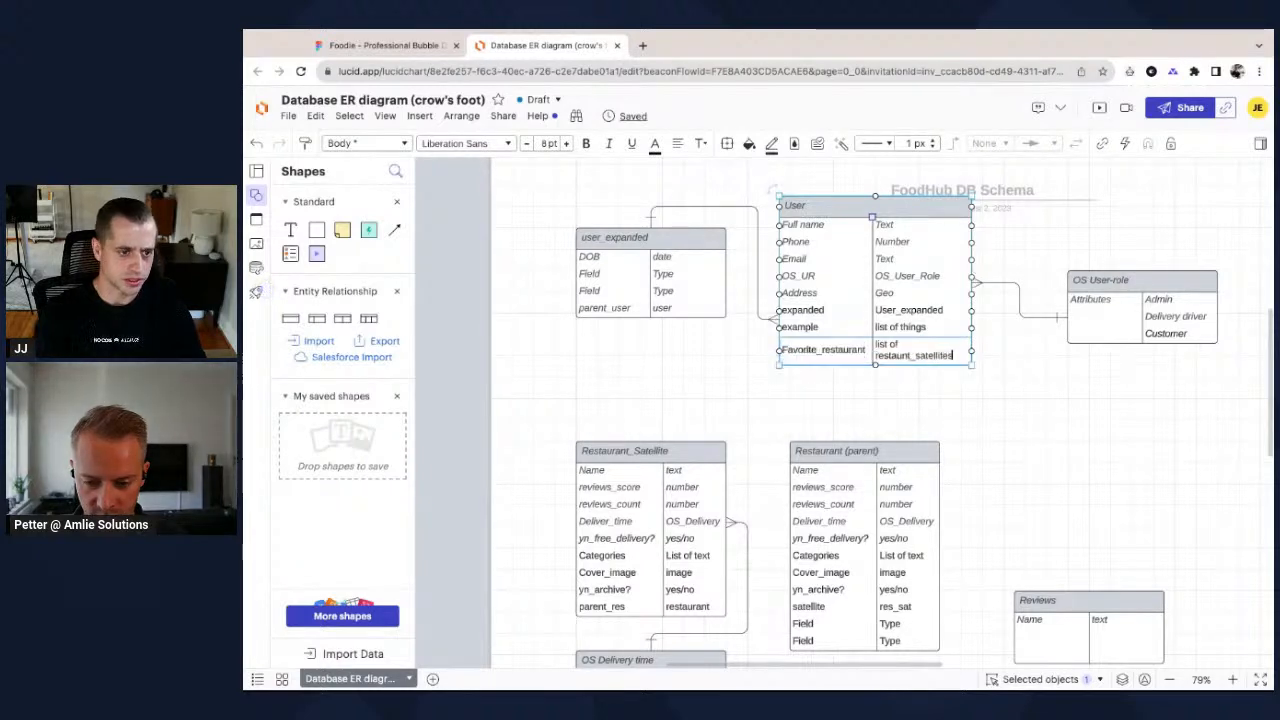
key(Escape)
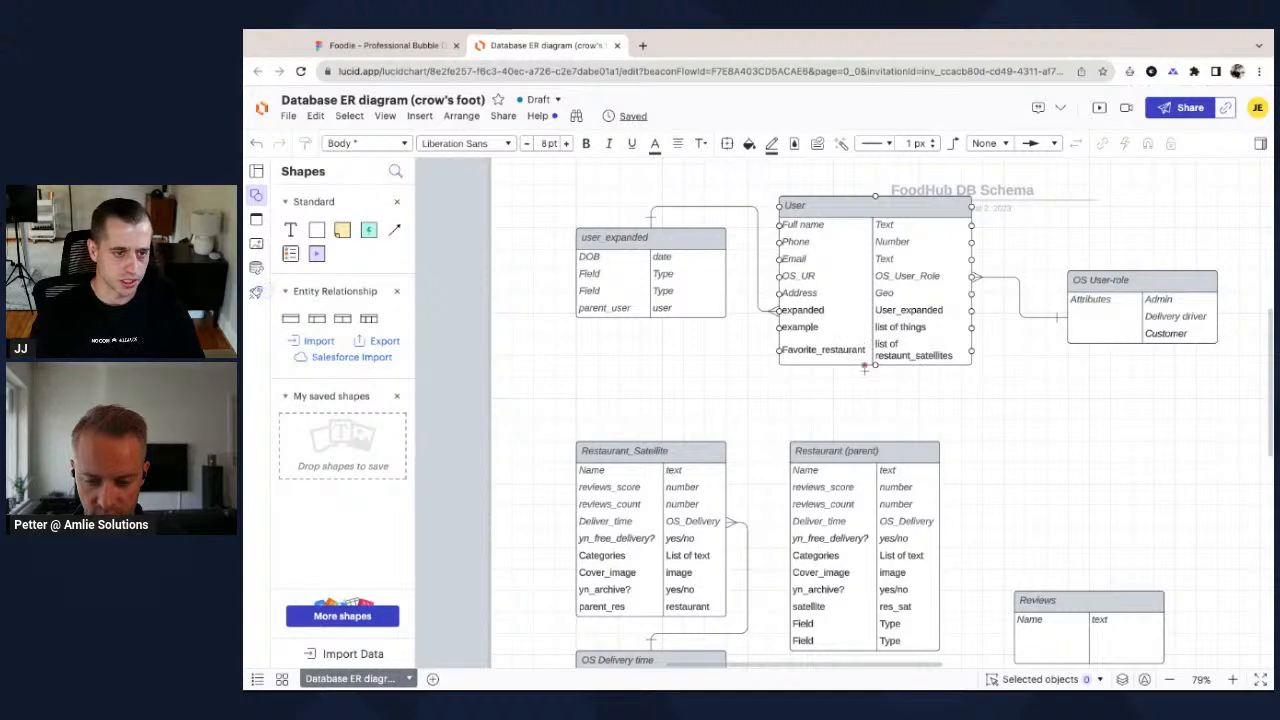
Switch to the Figma design and examine the entries of the side menu, from My Orders to Helps & FAQs.
click(380, 45)
scroll(621, 257, left, 5)
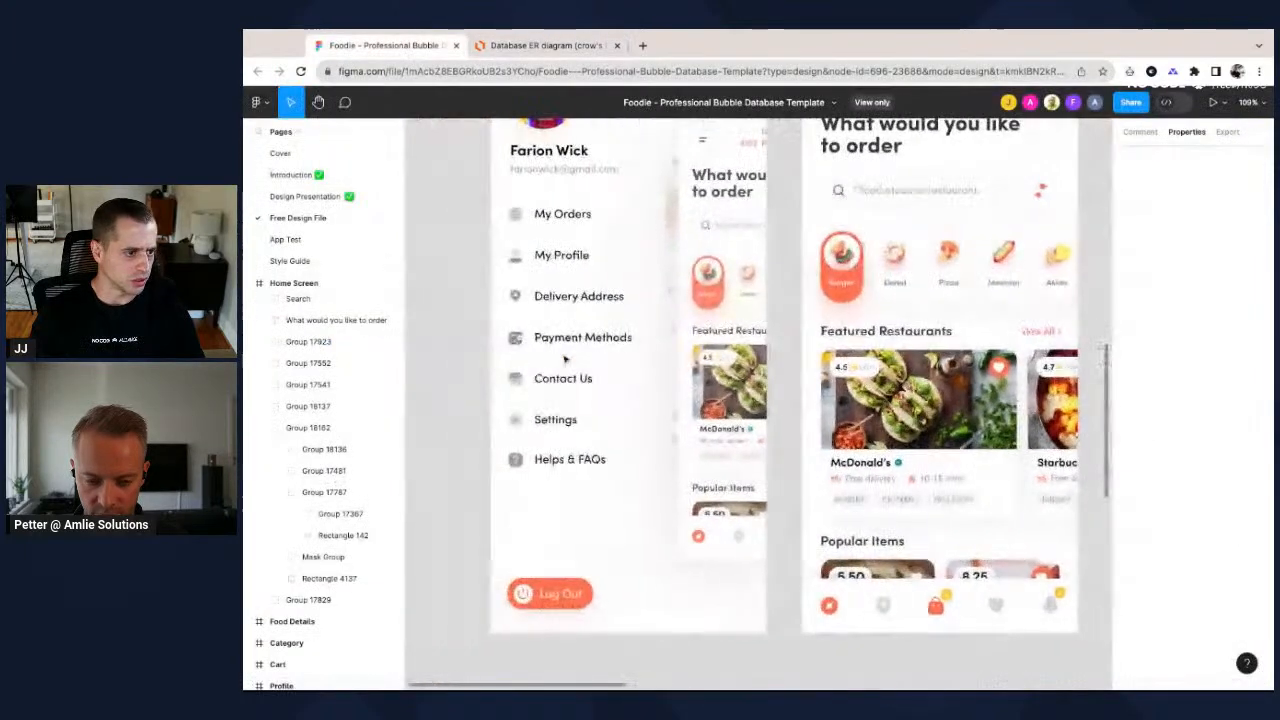
scroll(621, 257, up, 2)
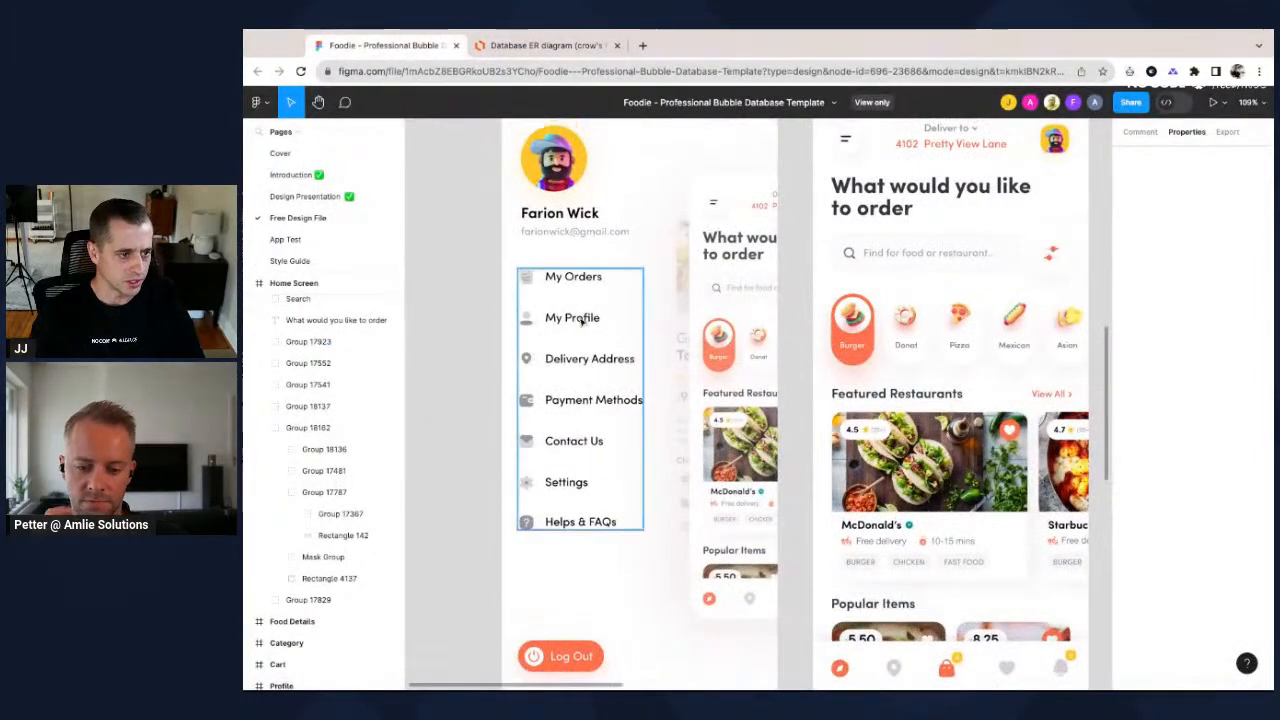
scroll(567, 317, up, 2)
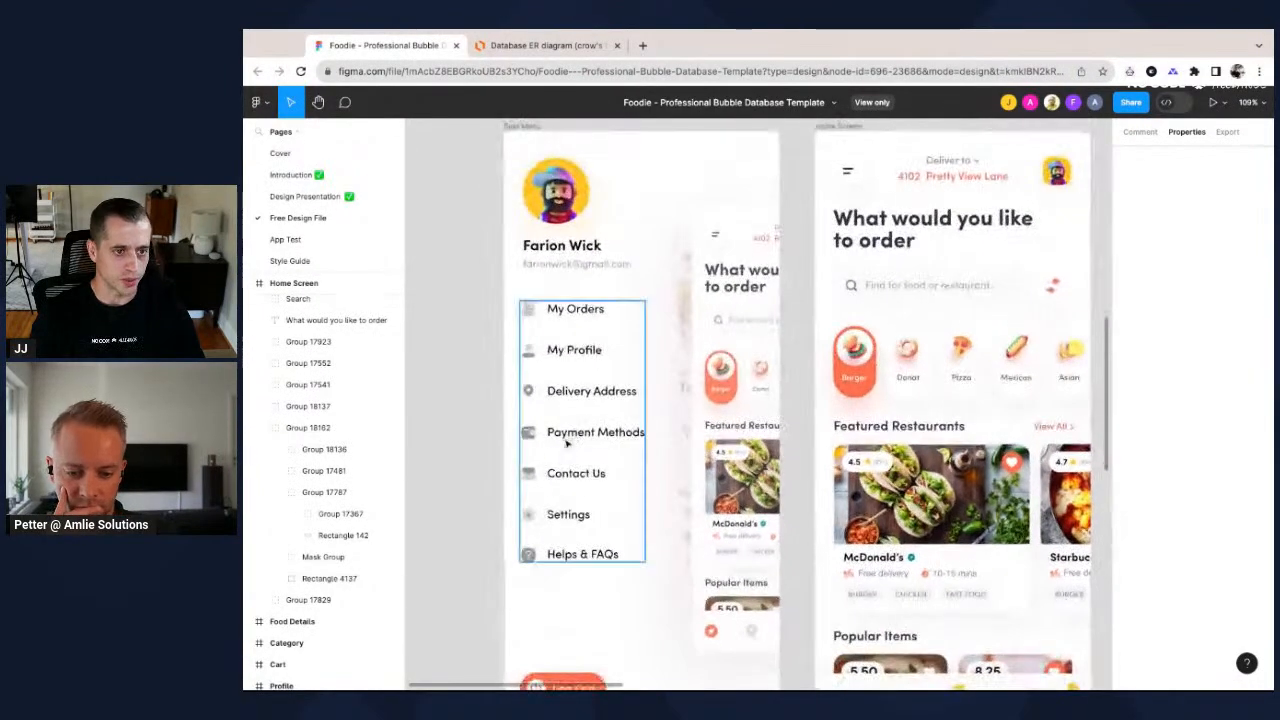
scroll(576, 449, down, 1)
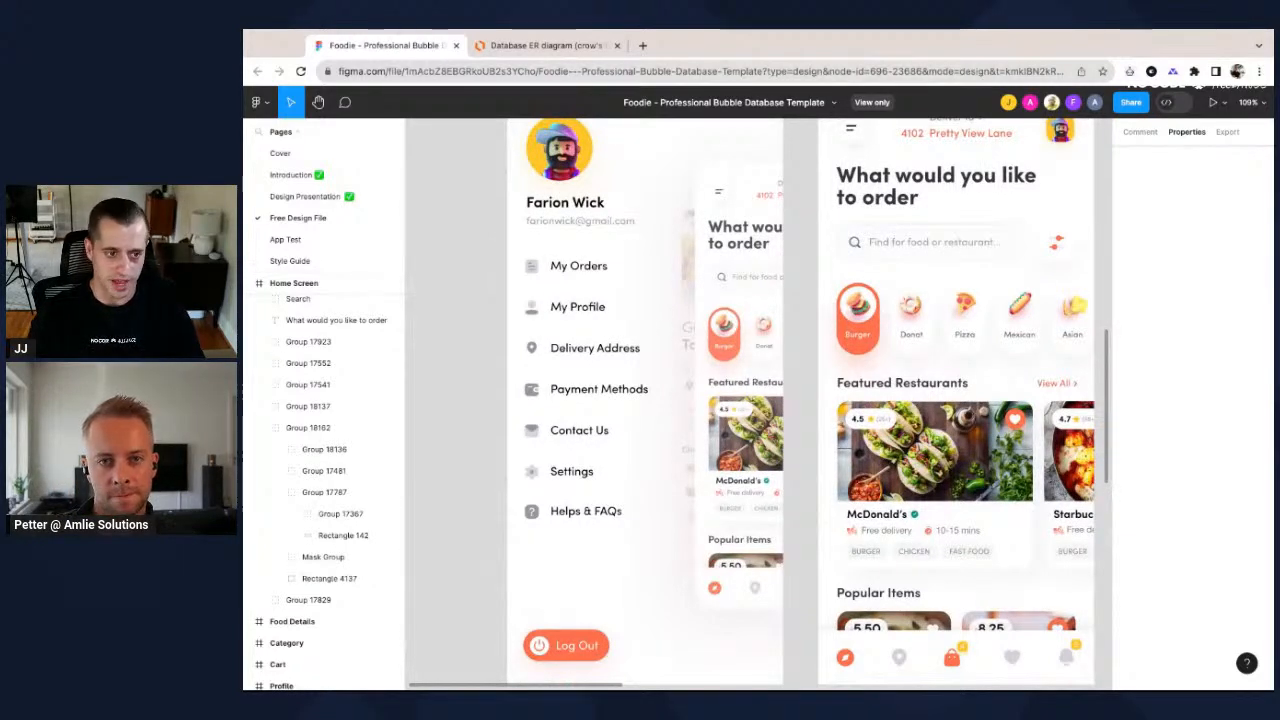
Examine the home screen's food category row and Featured Restaurants cards in the Figma design.
scroll(668, 460, right, 3)
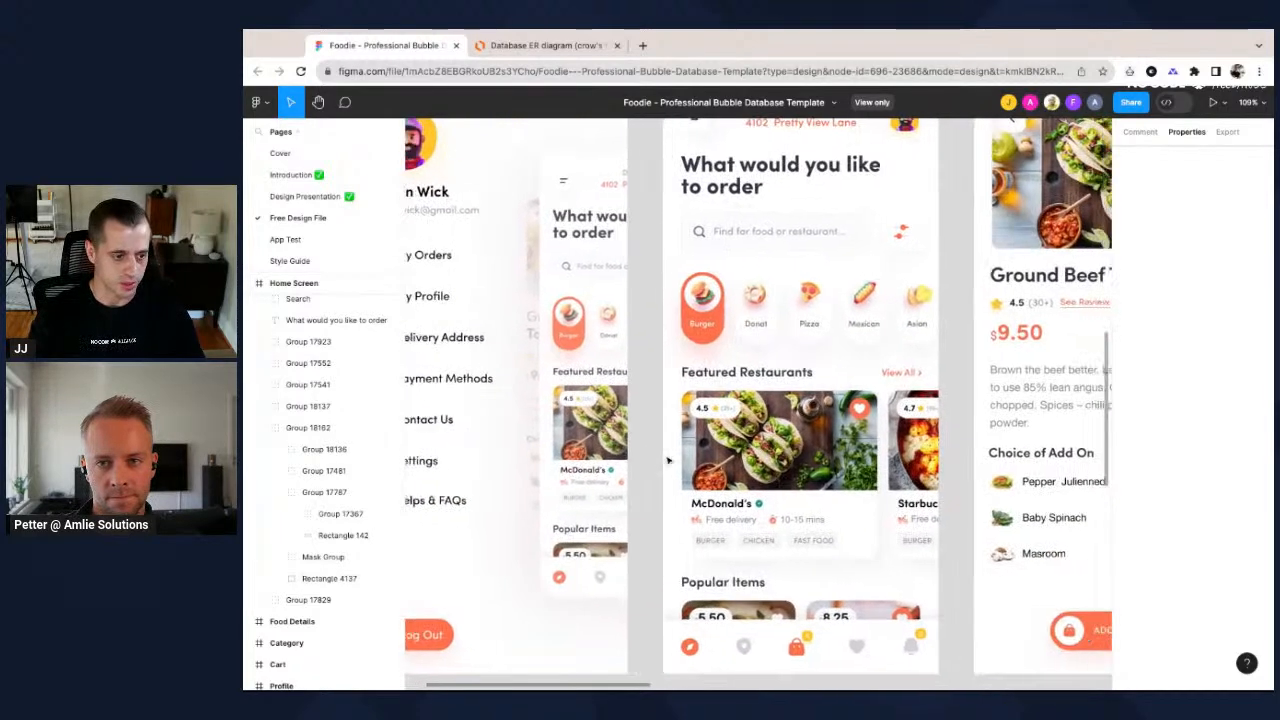
scroll(668, 460, right, 3)
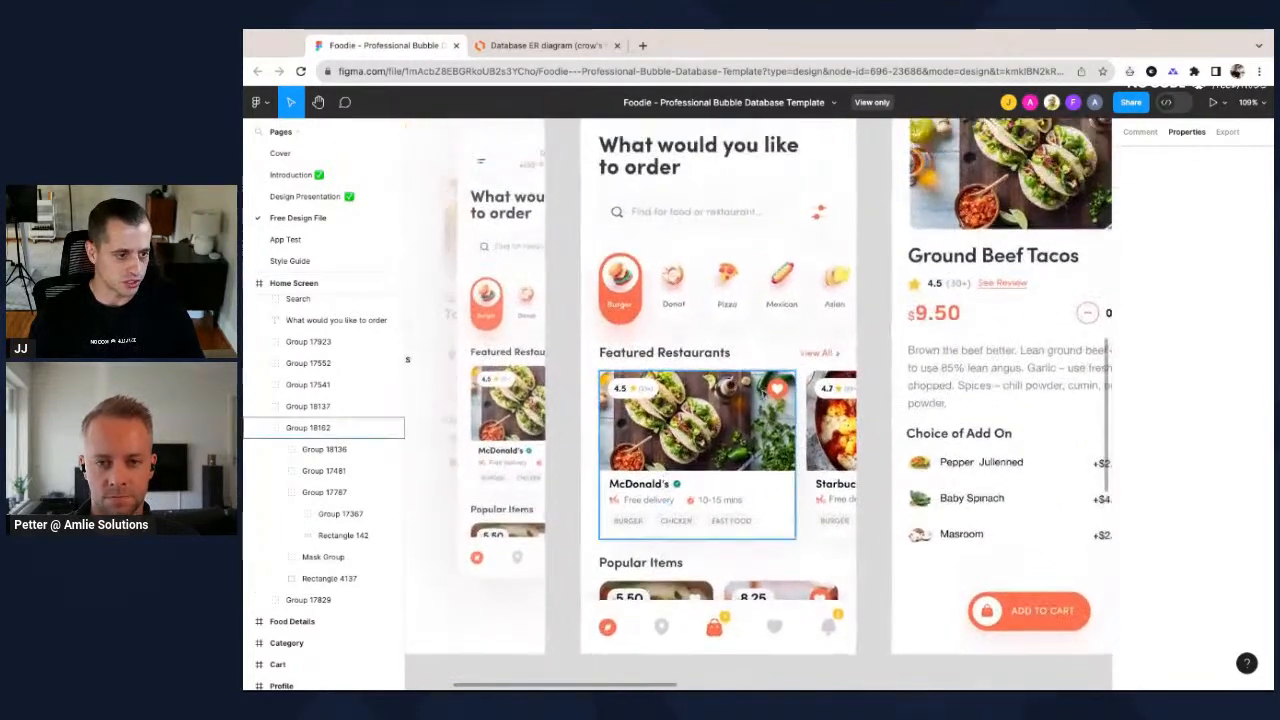
scroll(668, 460, up, 2)
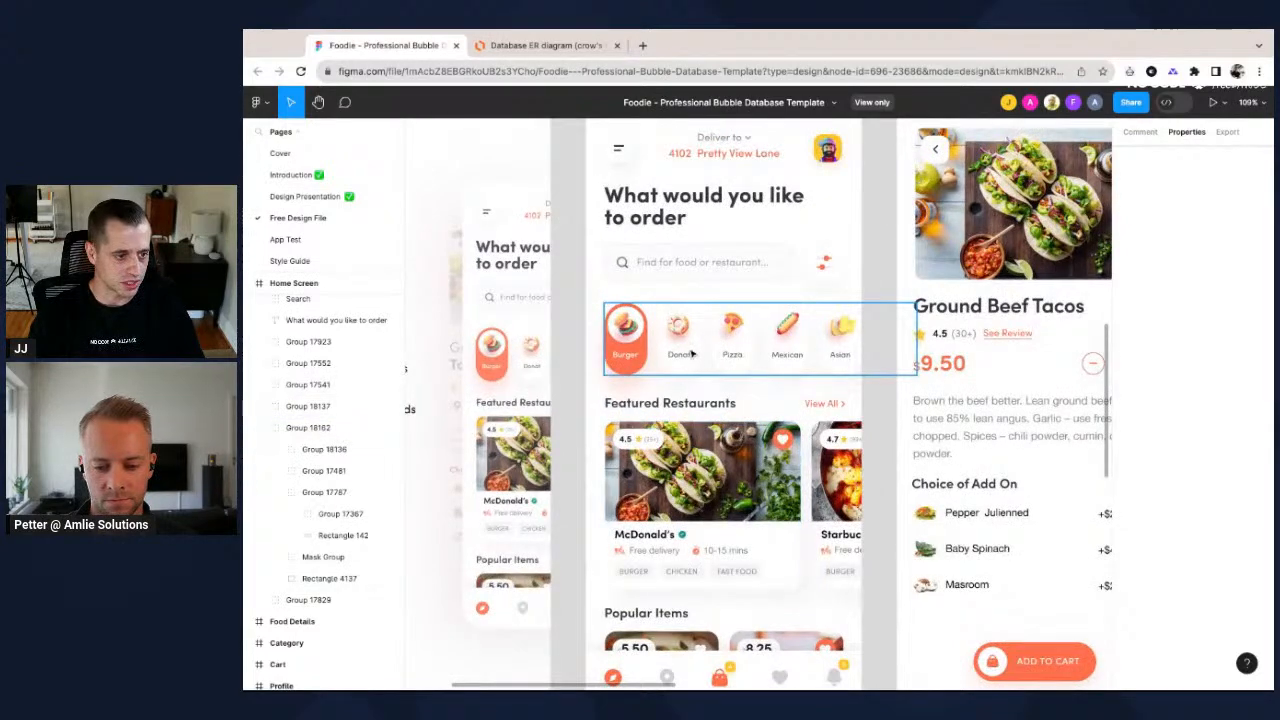
scroll(935, 372, right, 2)
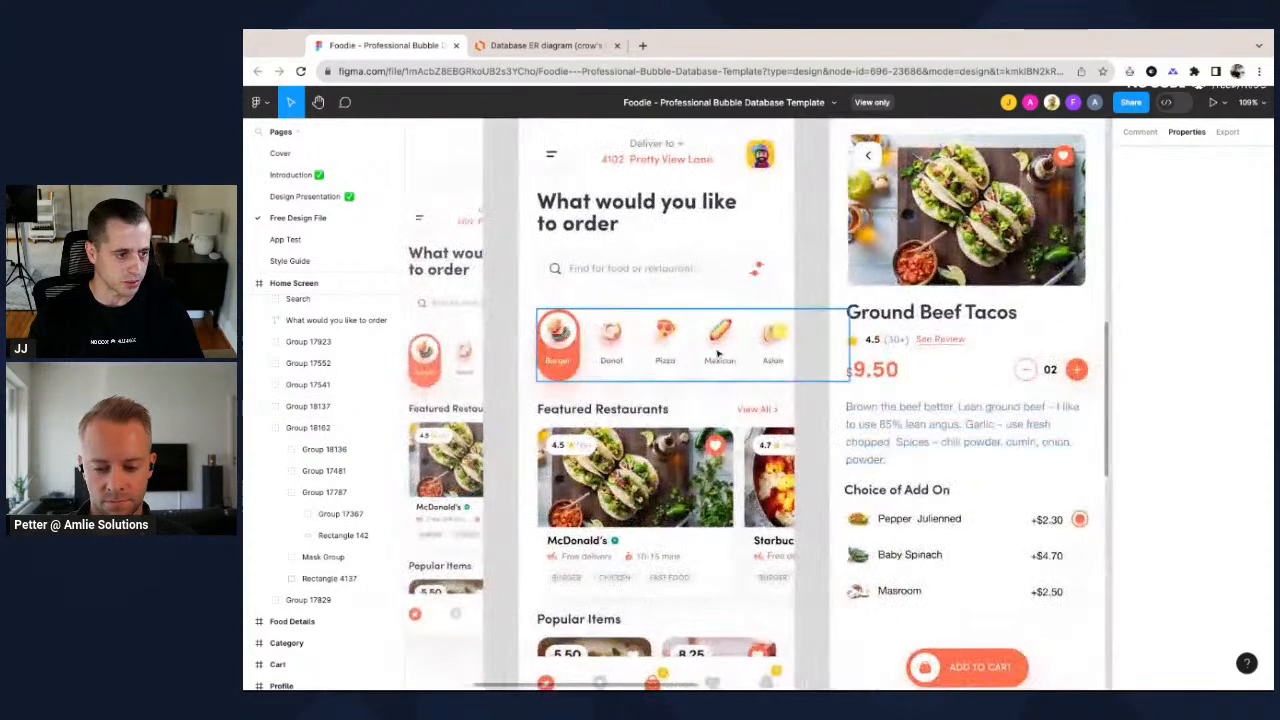
scroll(590, 372, left, 2)
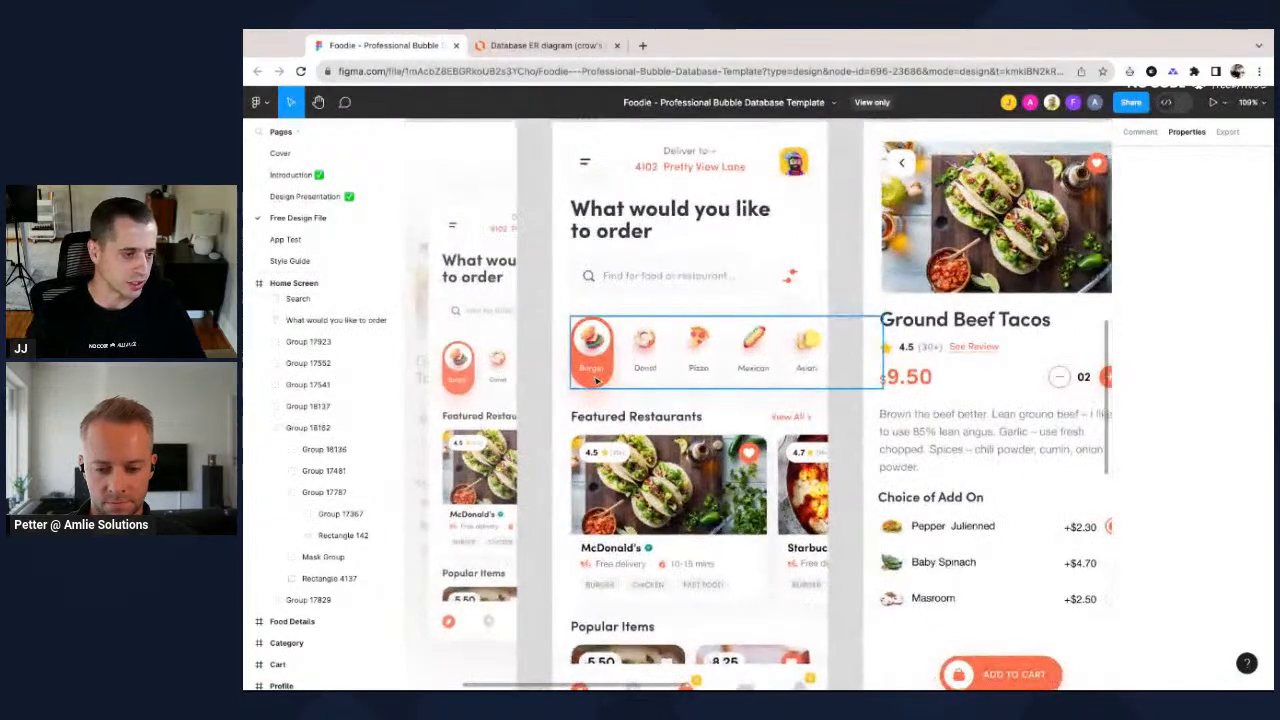
scroll(596, 380, down, 1)
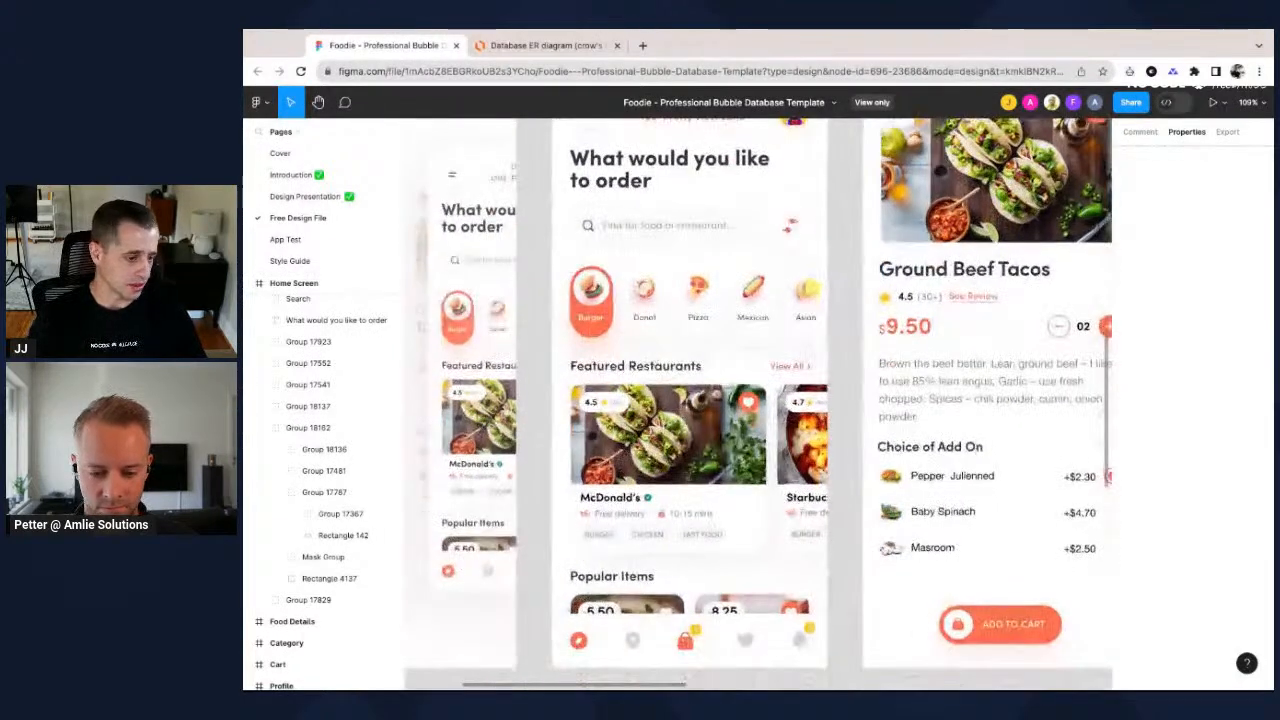
scroll(676, 535, up, 2)
Inspect the McDonald's restaurant card with its food tags and the Donat item in the category row.
click(672, 535)
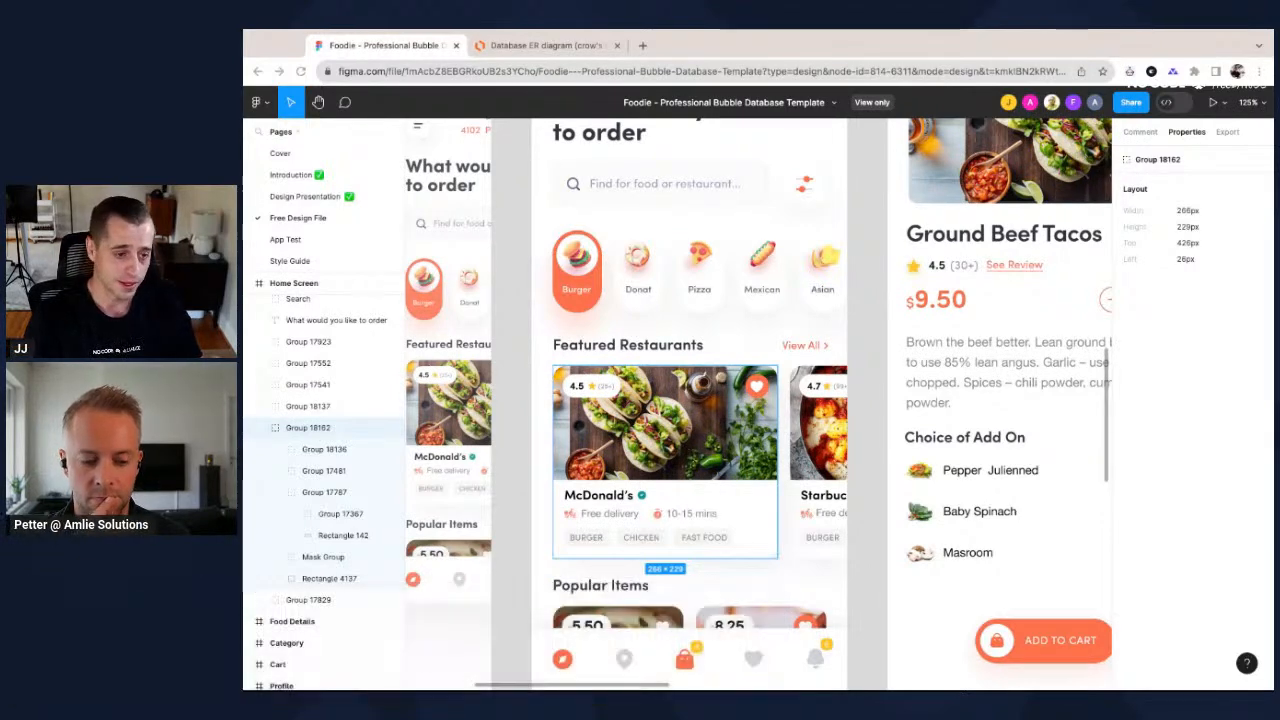
click(646, 268)
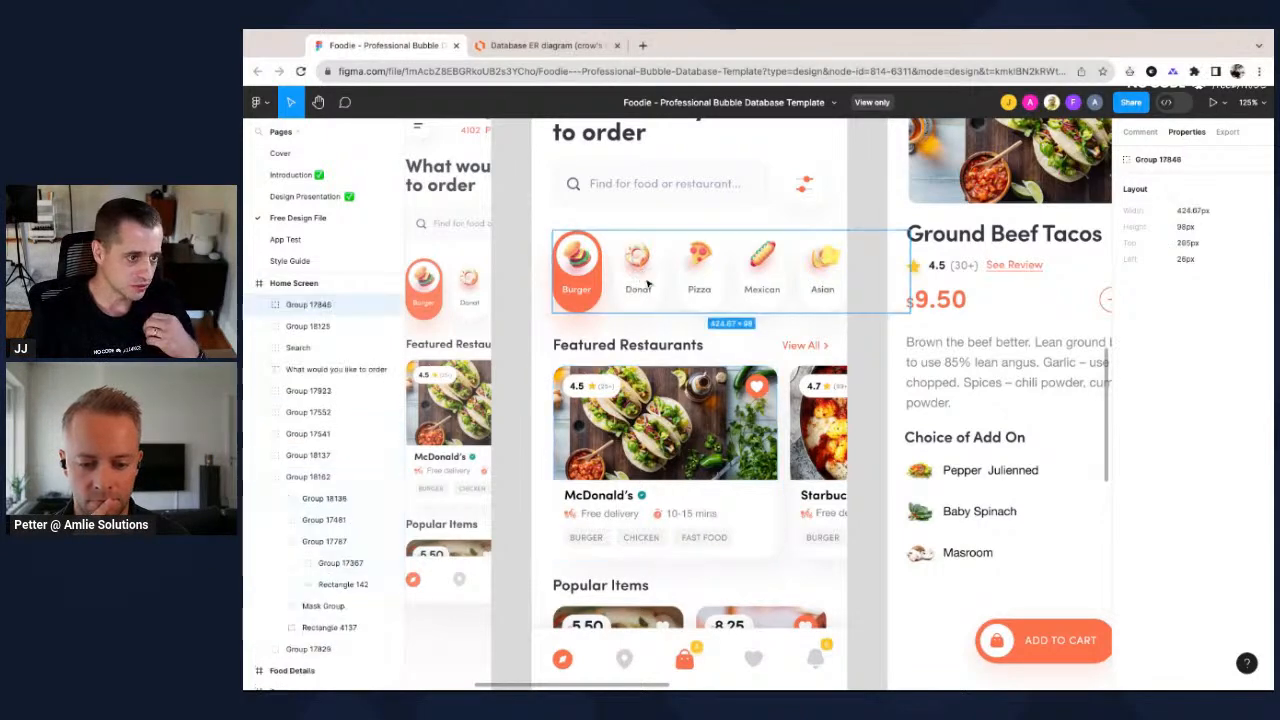
double_click(646, 286)
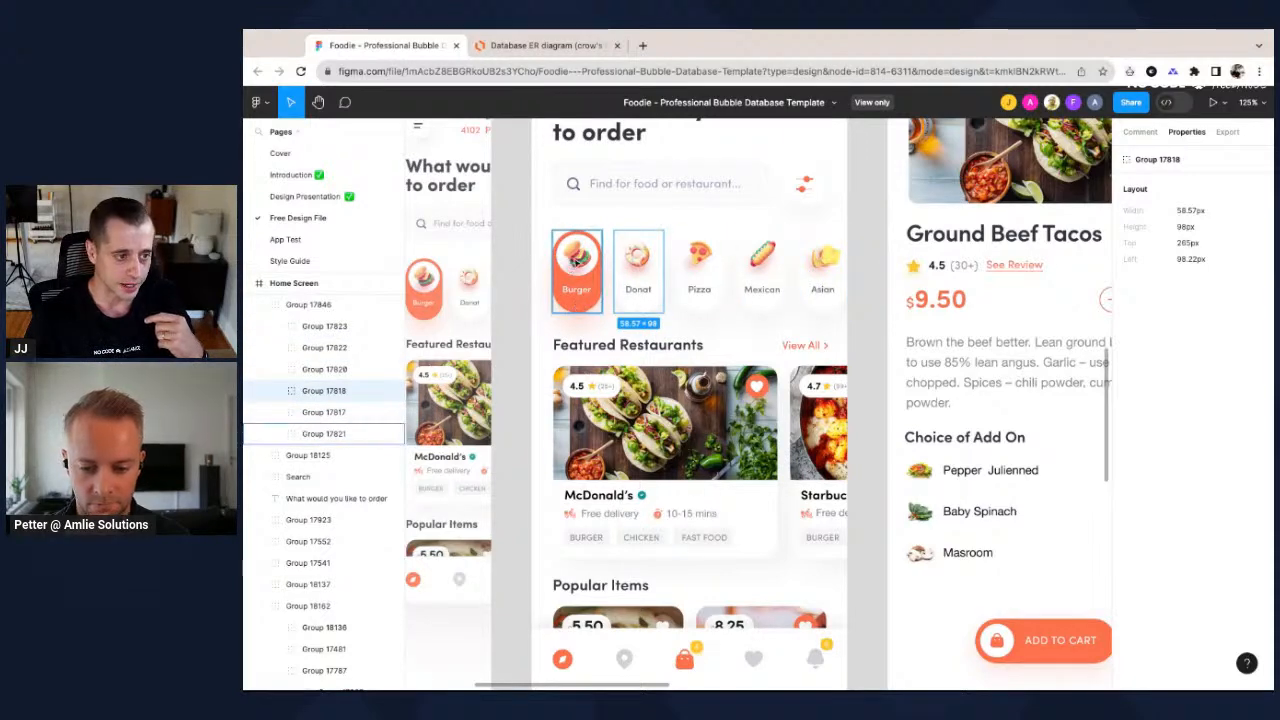
scroll(656, 390, down, 1)
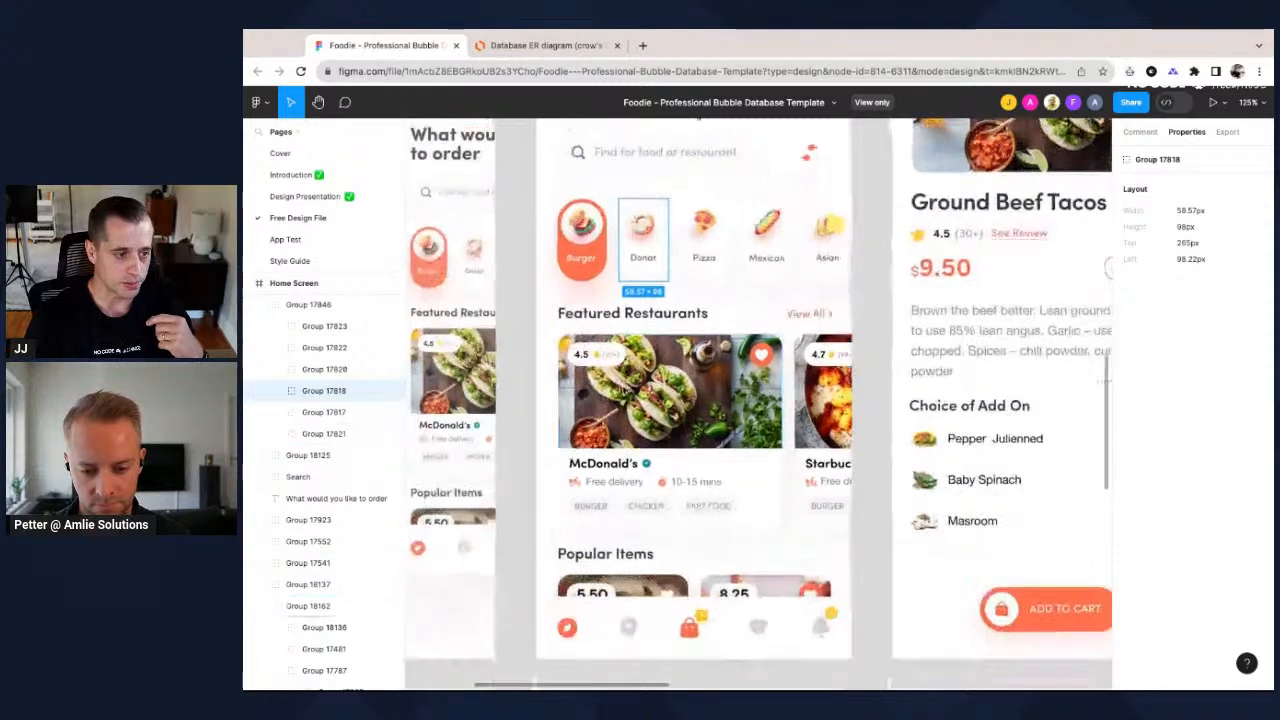
click(656, 390)
scroll(668, 515, down, 1)
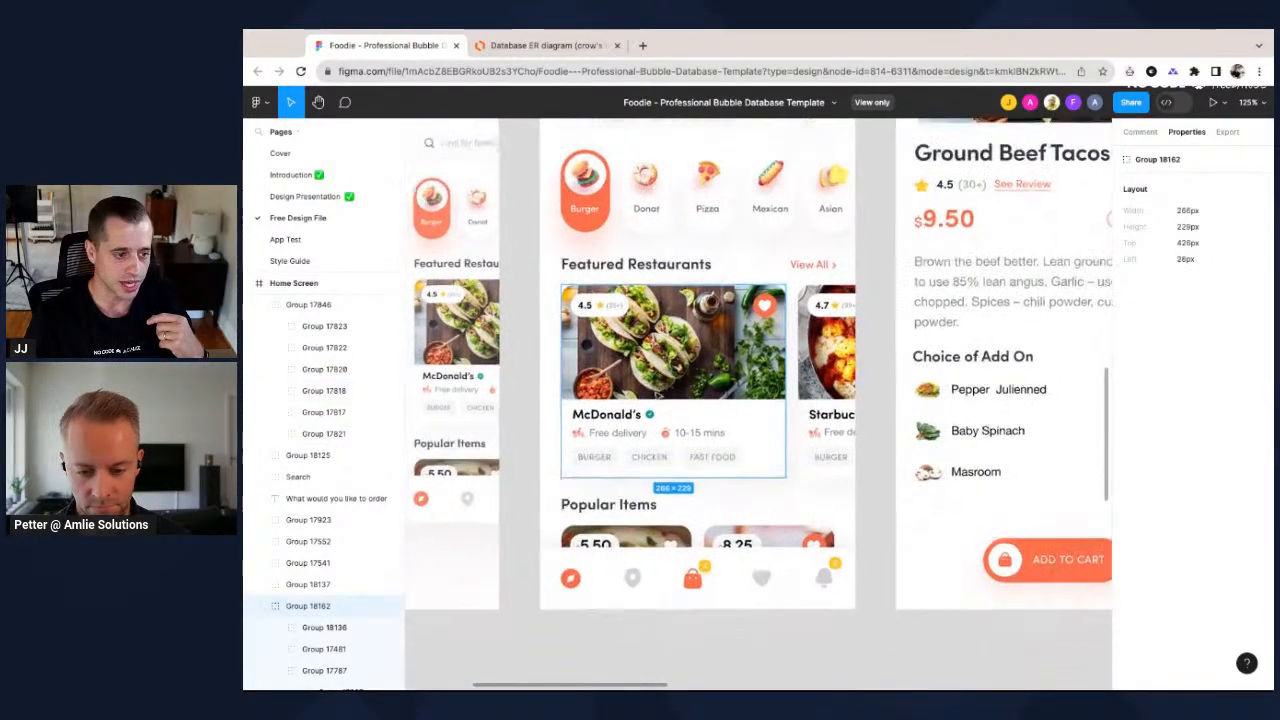
scroll(668, 515, up, 1)
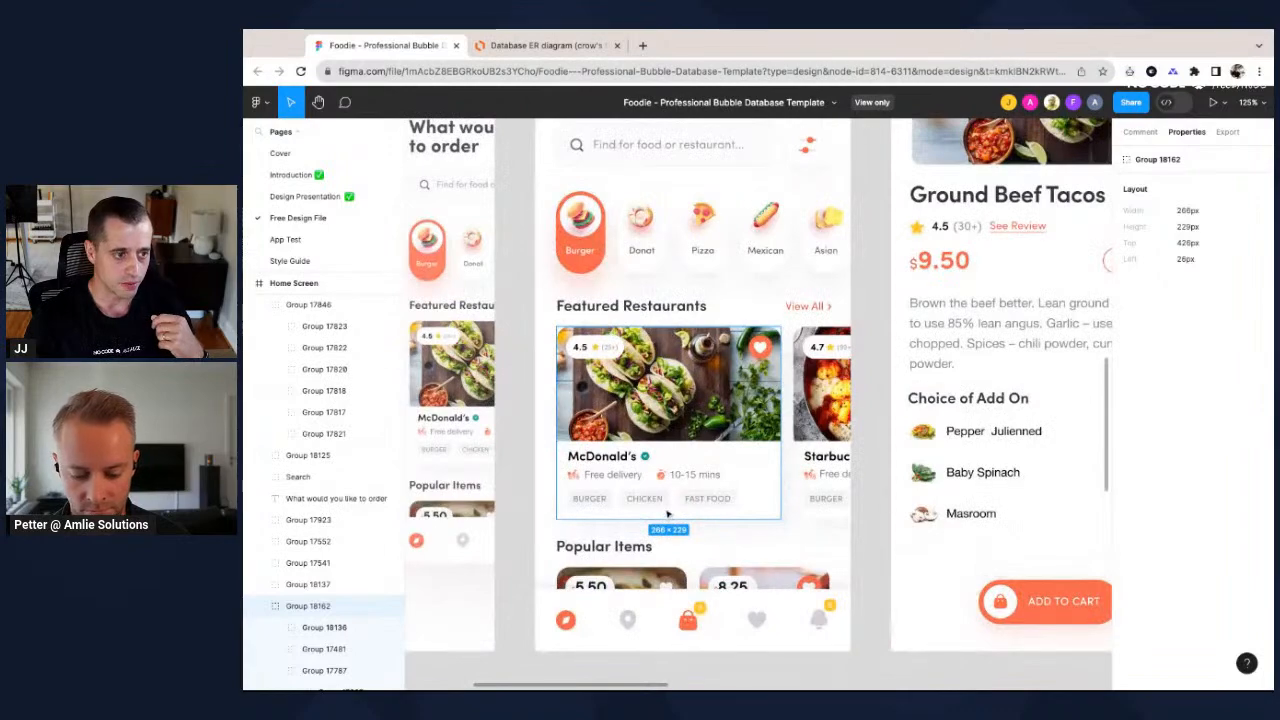
scroll(601, 482, right, 2)
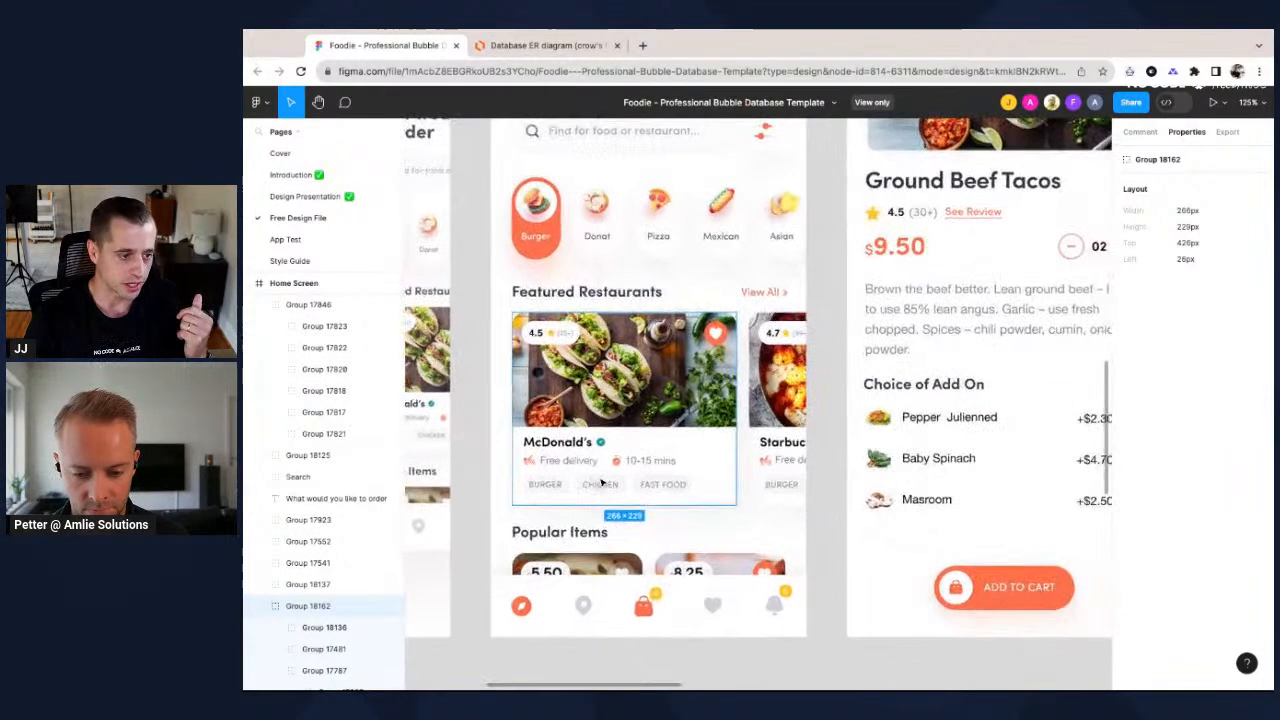
scroll(545, 253, left, 2)
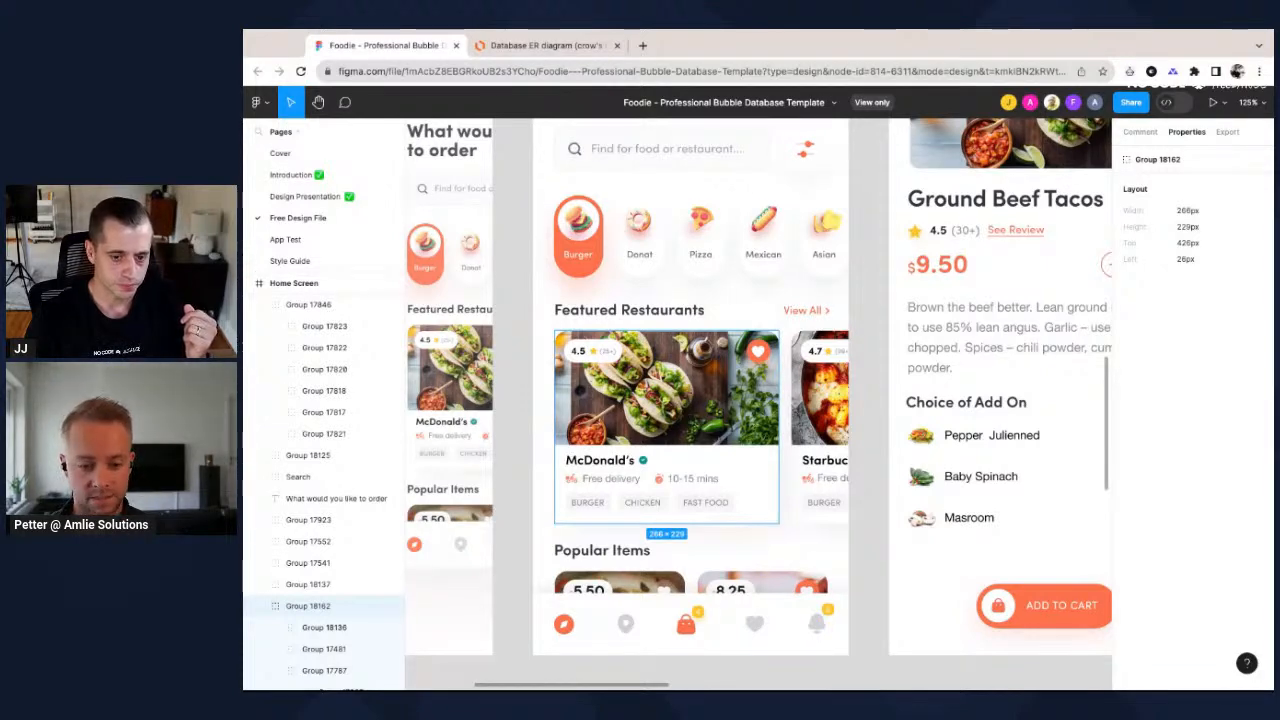
scroll(758, 404, up, 1)
scroll(758, 404, left, 1)
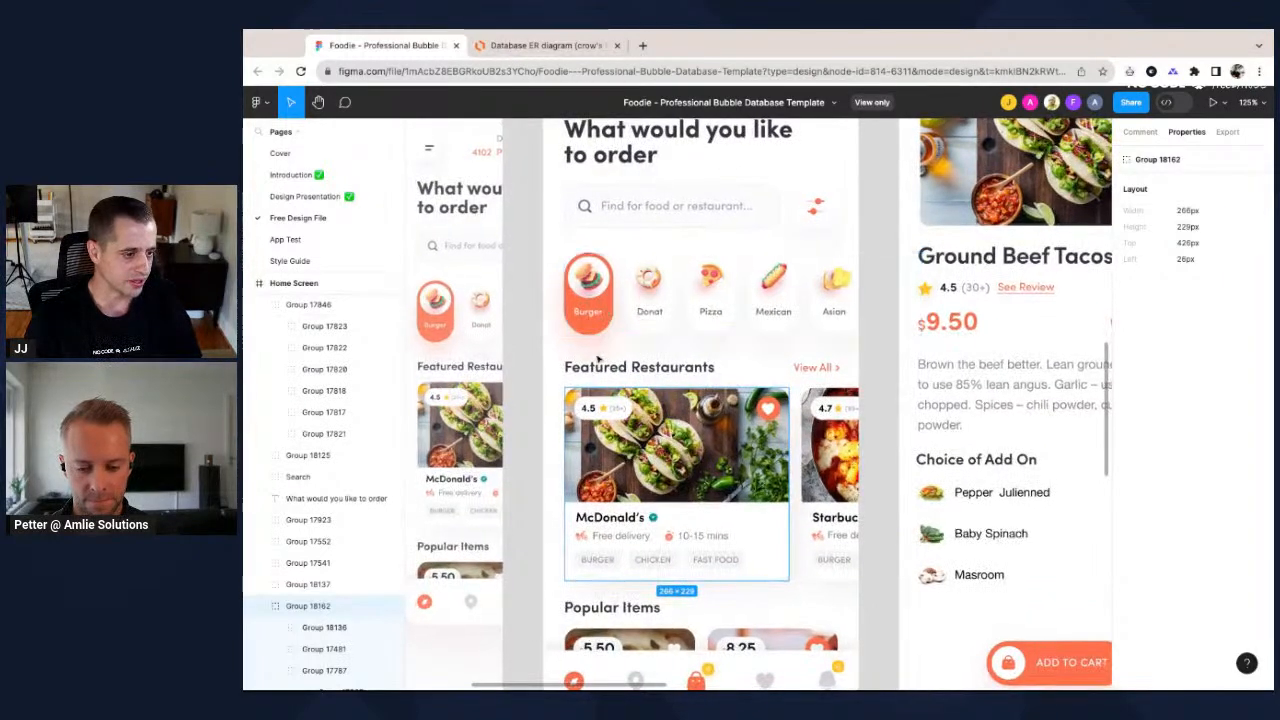
scroll(598, 358, down, 5)
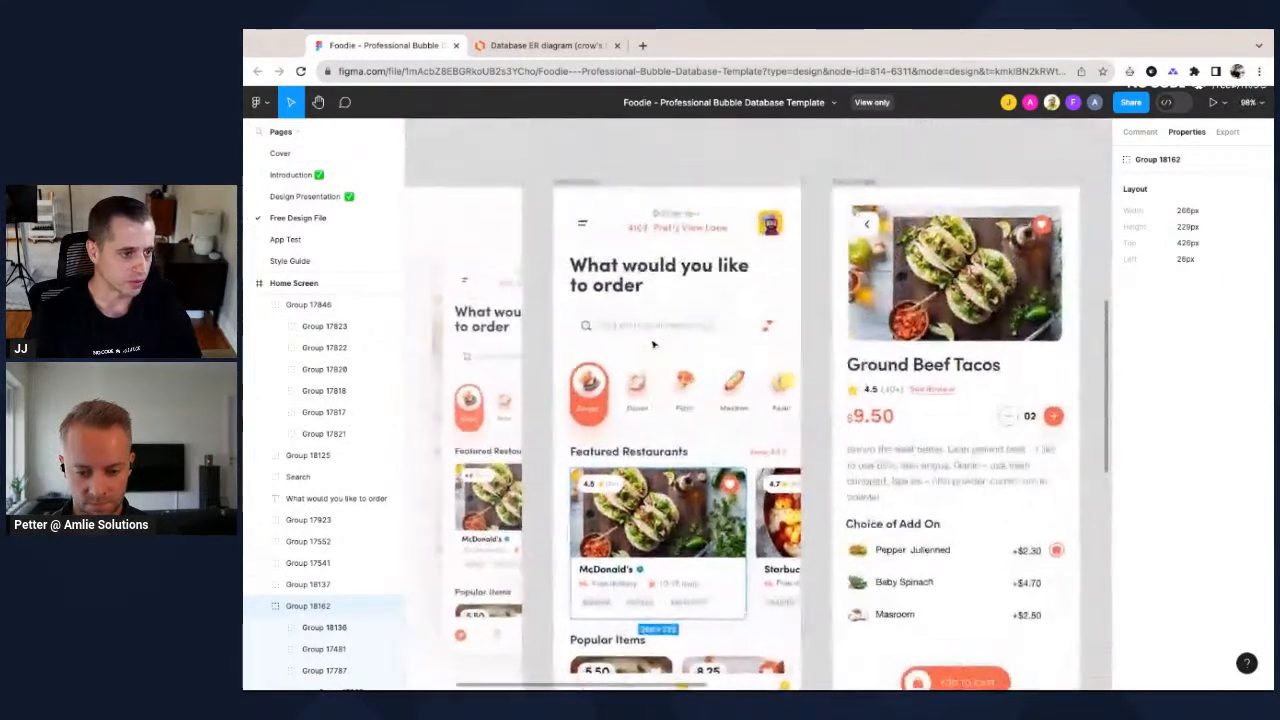
Review the User and restaurant tables in the Lucidchart diagram, and return to the Figma home screen.
click(540, 46)
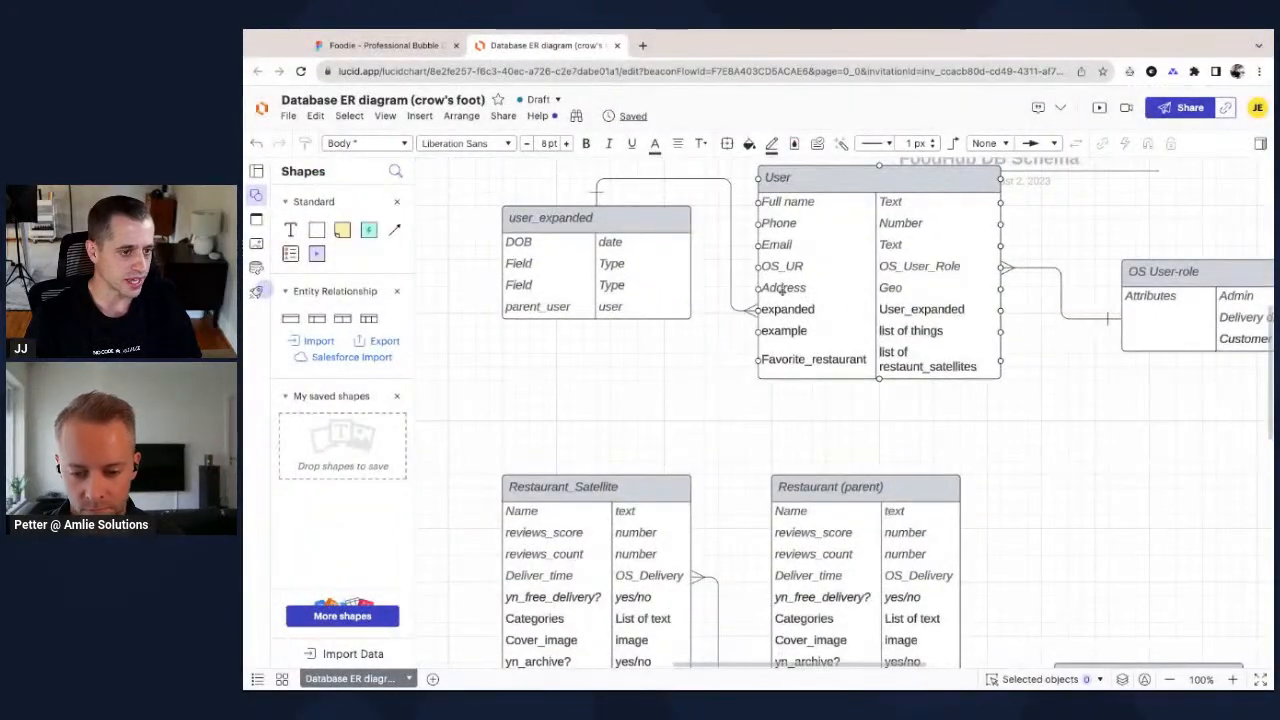
click(442, 48)
scroll(683, 306, up, 1)
scroll(683, 307, down, 1)
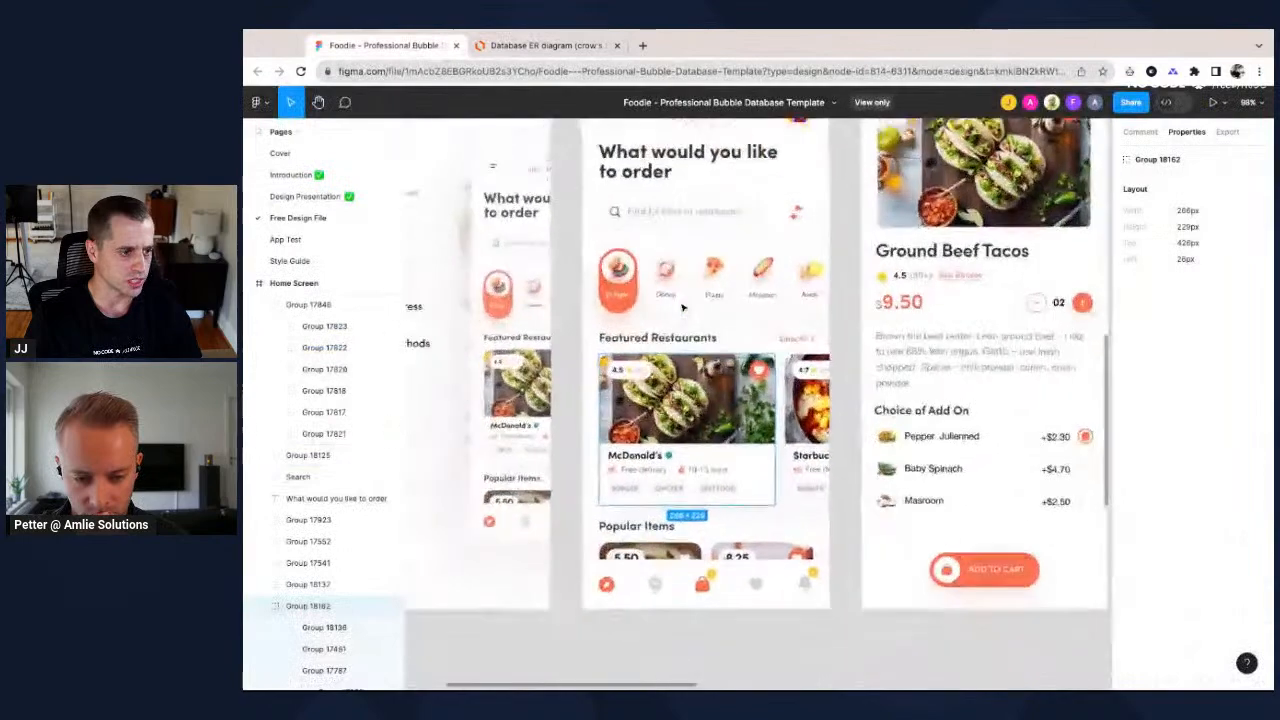
Examine the side menu and the home screen's Deliver to address header in the Figma design.
scroll(683, 306, down, 5)
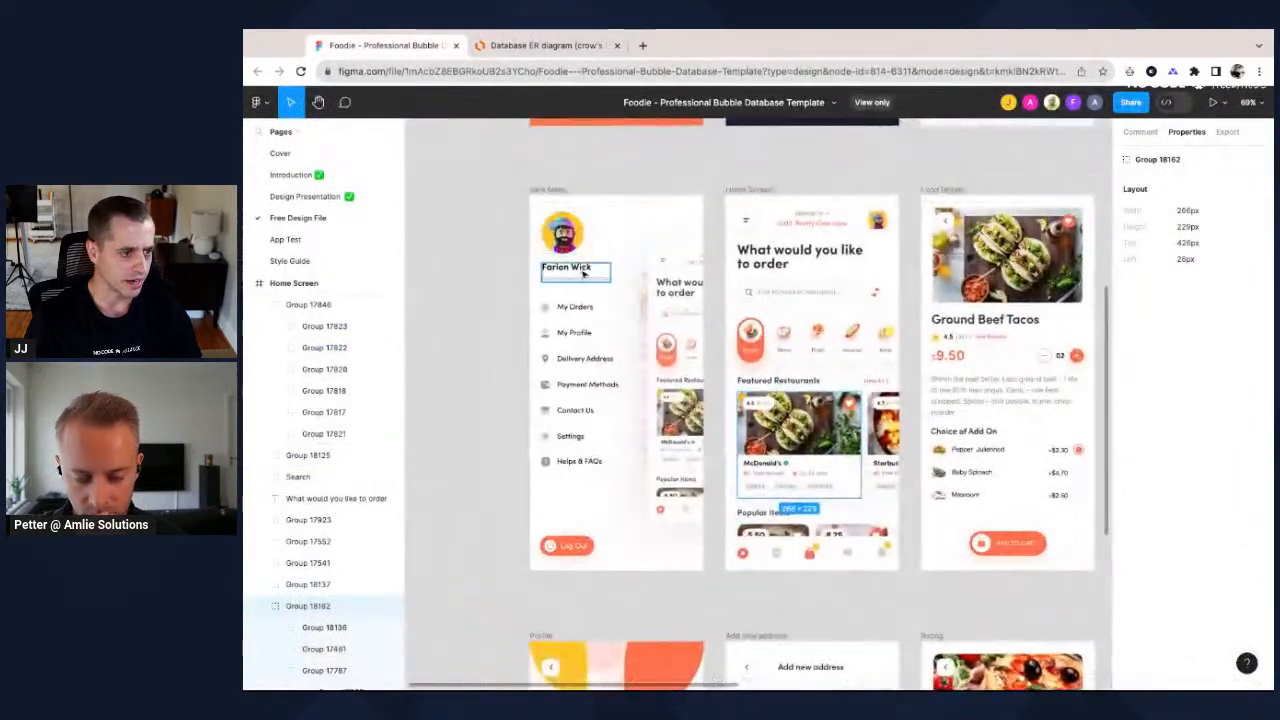
scroll(792, 245, up, 5)
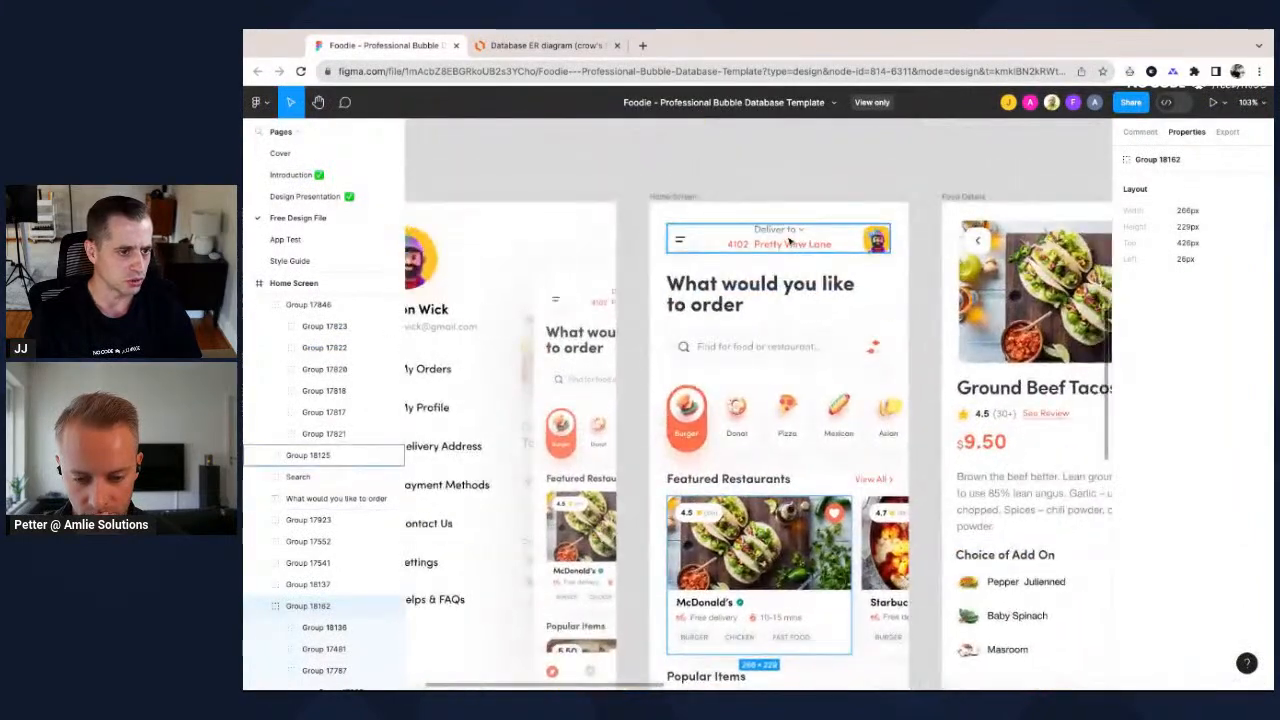
scroll(792, 245, right, 2)
scroll(792, 245, down, 1)
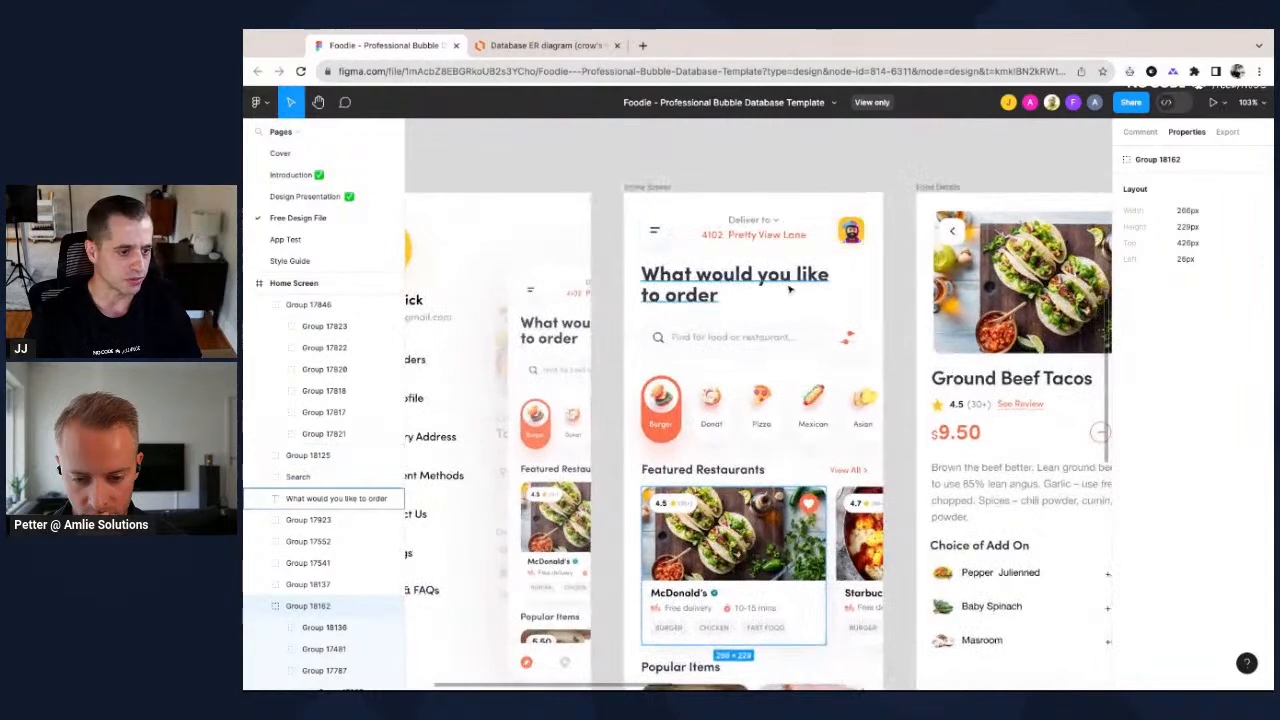
scroll(790, 289, right, 2)
scroll(790, 289, down, 1)
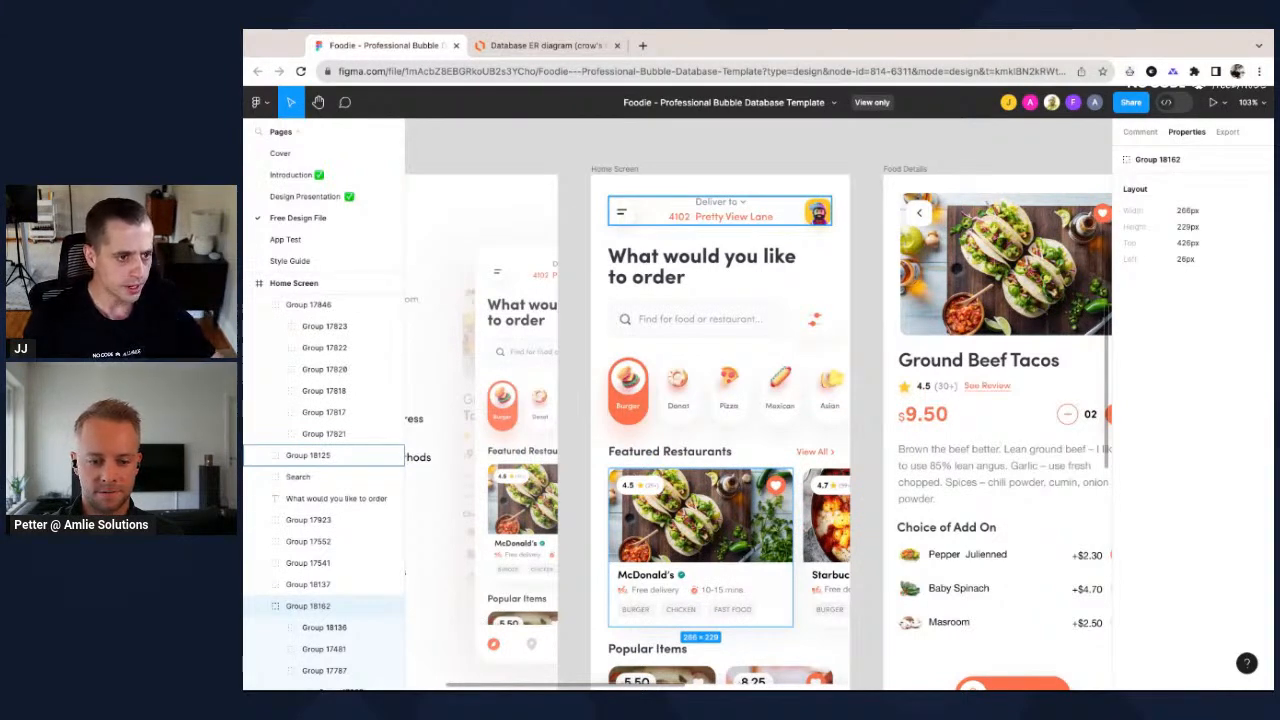
Switch to the Lucidchart diagram and change the Address field's type in the User table to Geo address.
click(545, 45)
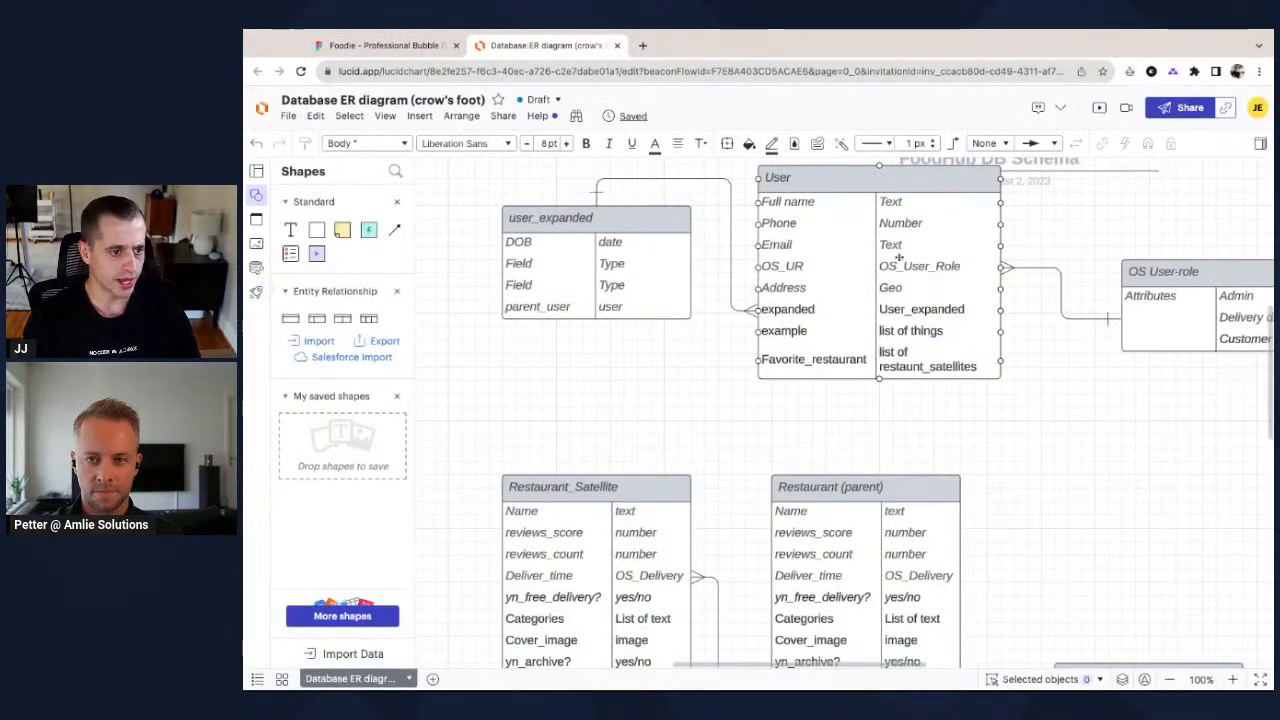
scroll(899, 257, up, 1)
scroll(899, 257, right, 1)
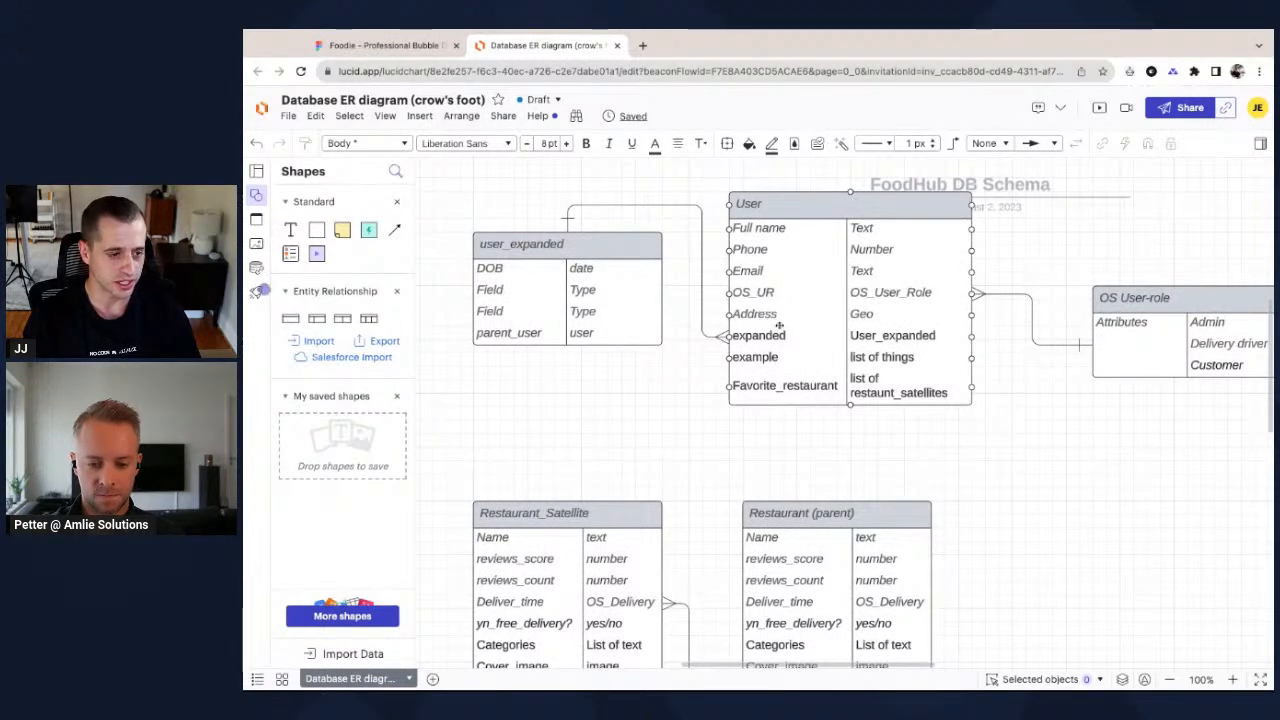
double_click(866, 316)
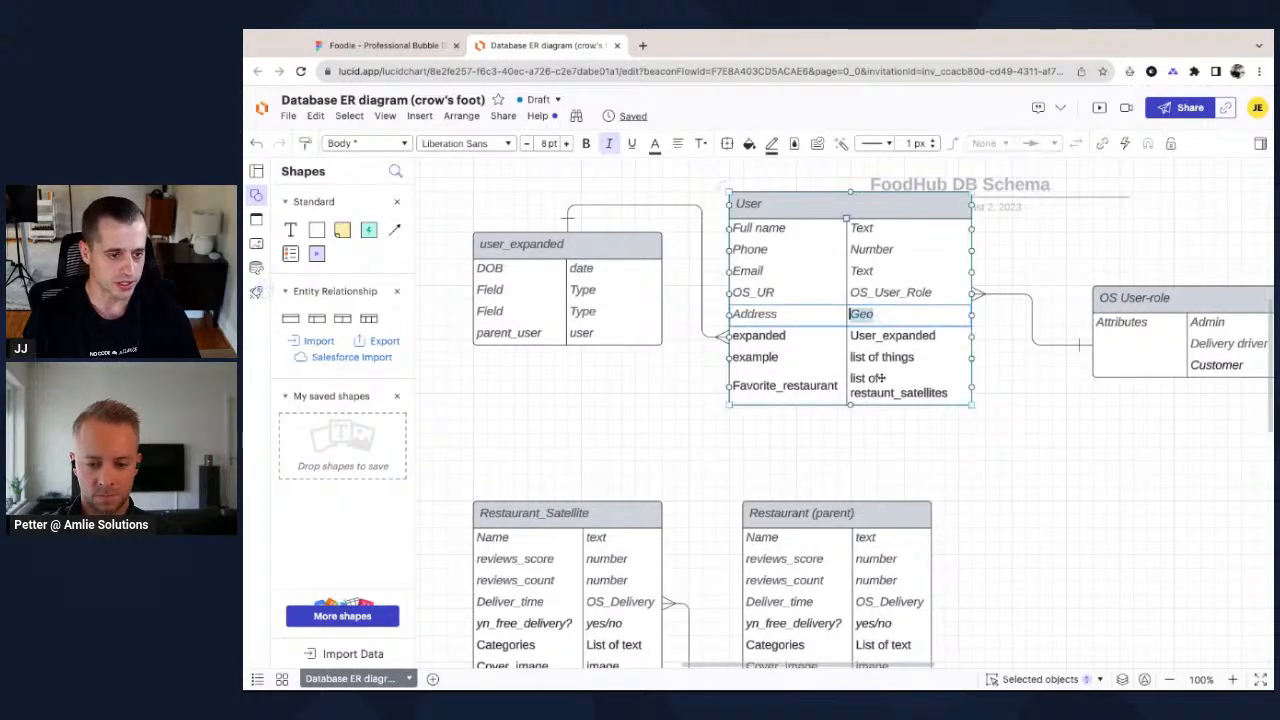
click(886, 314)
text(a)
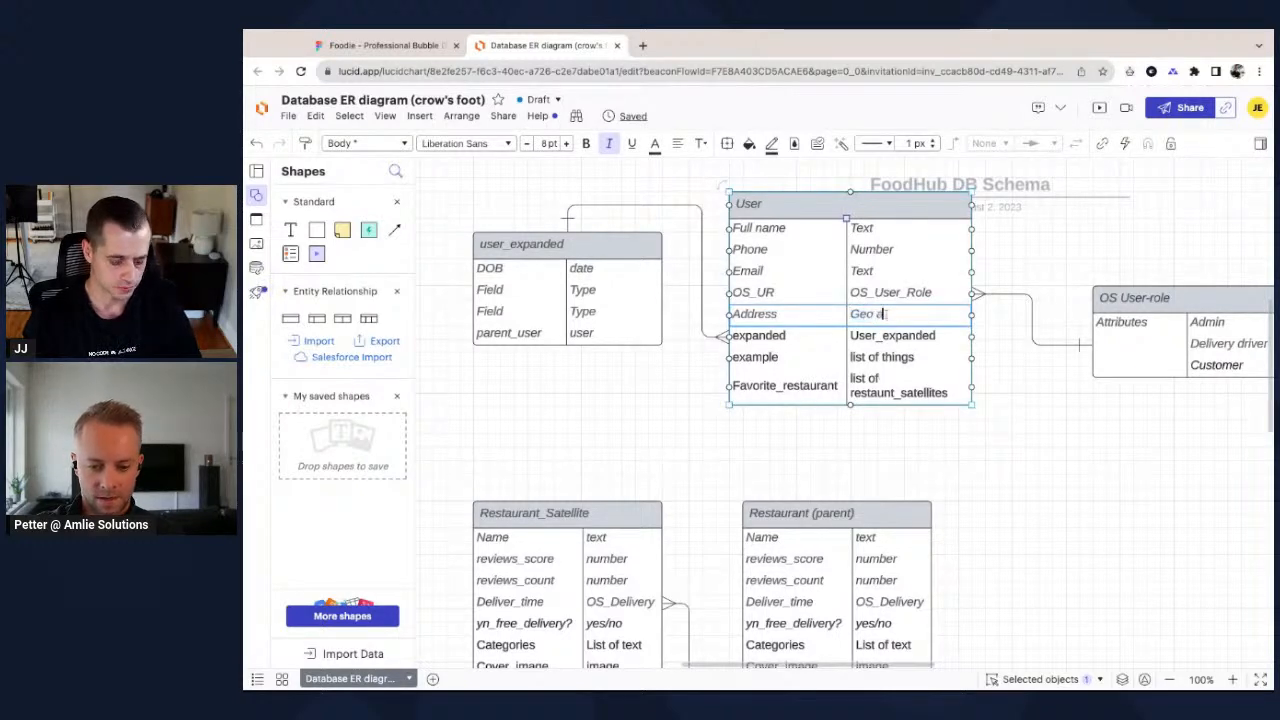
text(ddress)
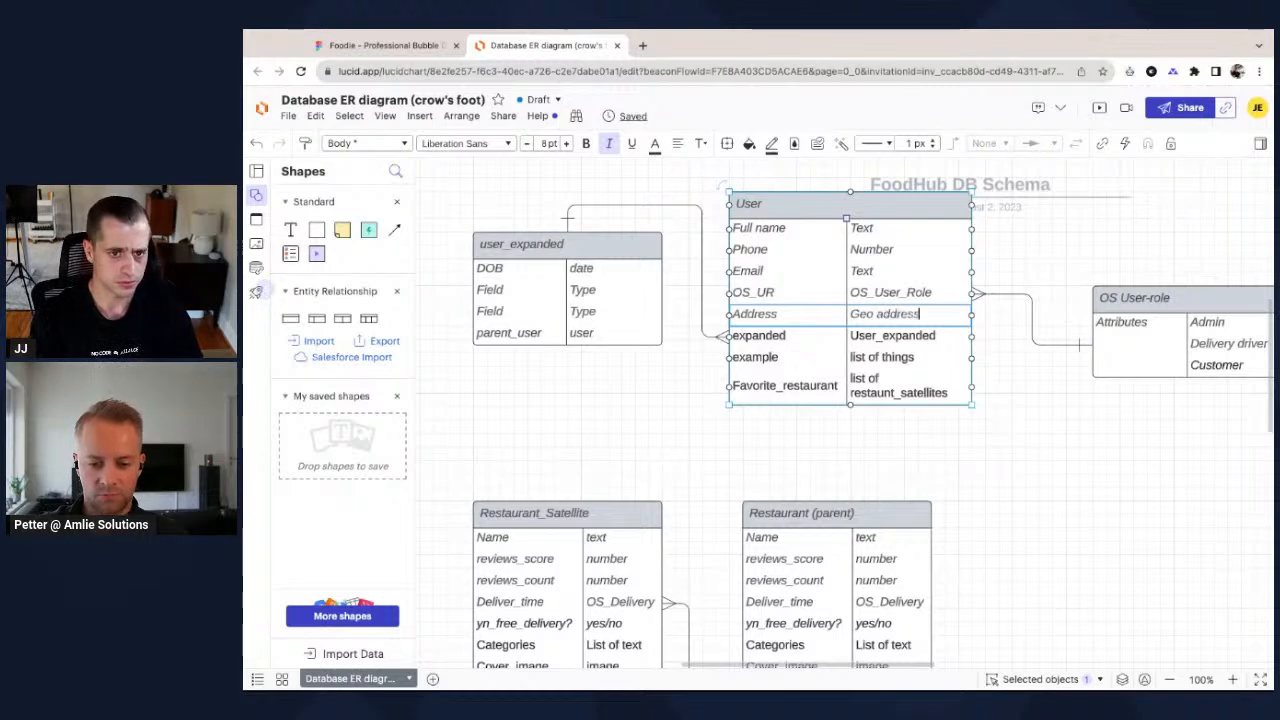
key(Escape)
Return to the Figma design and review the home screen's categories, Featured Restaurants, Popular Items and bottom navigation bar.
click(385, 45)
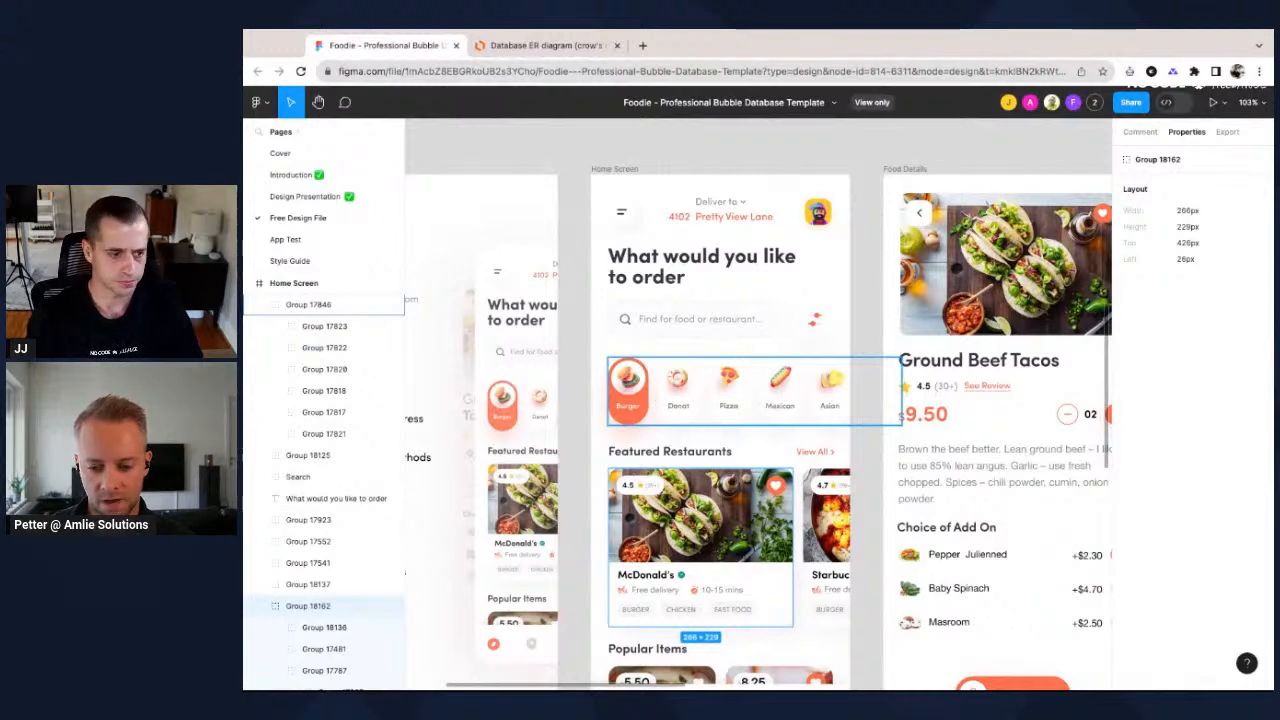
scroll(722, 440, down, 2)
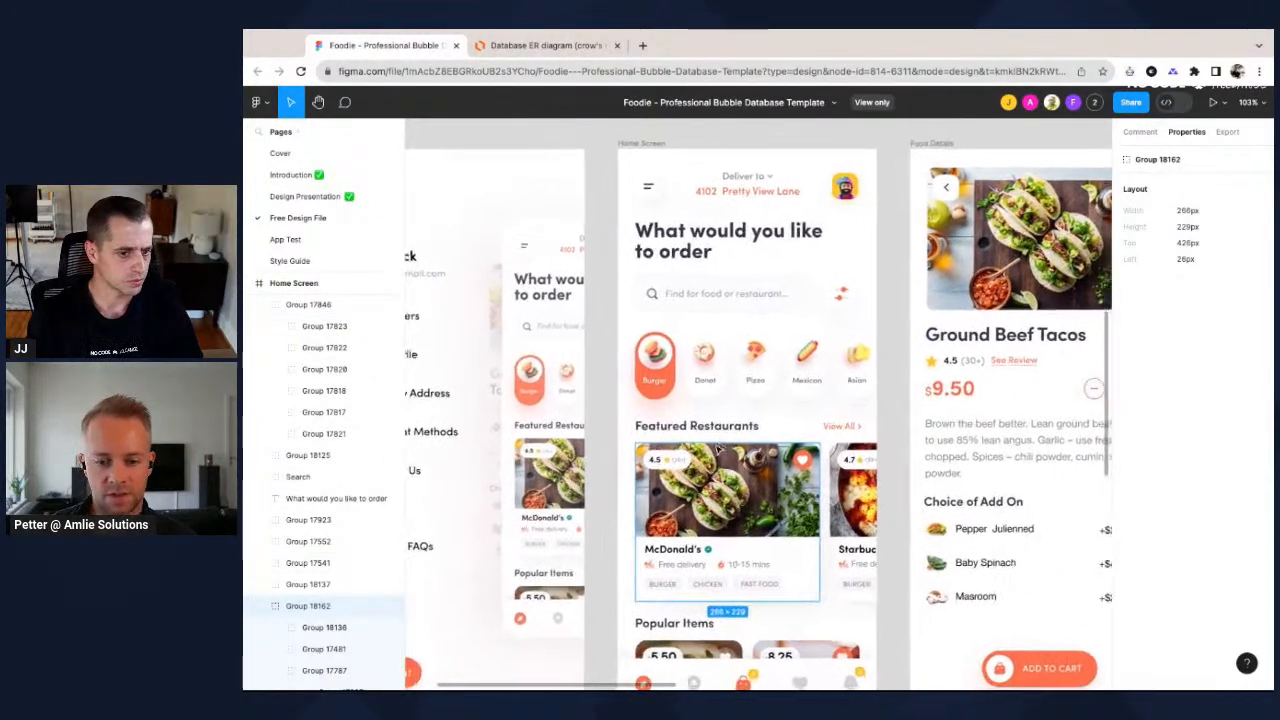
scroll(717, 449, down, 1)
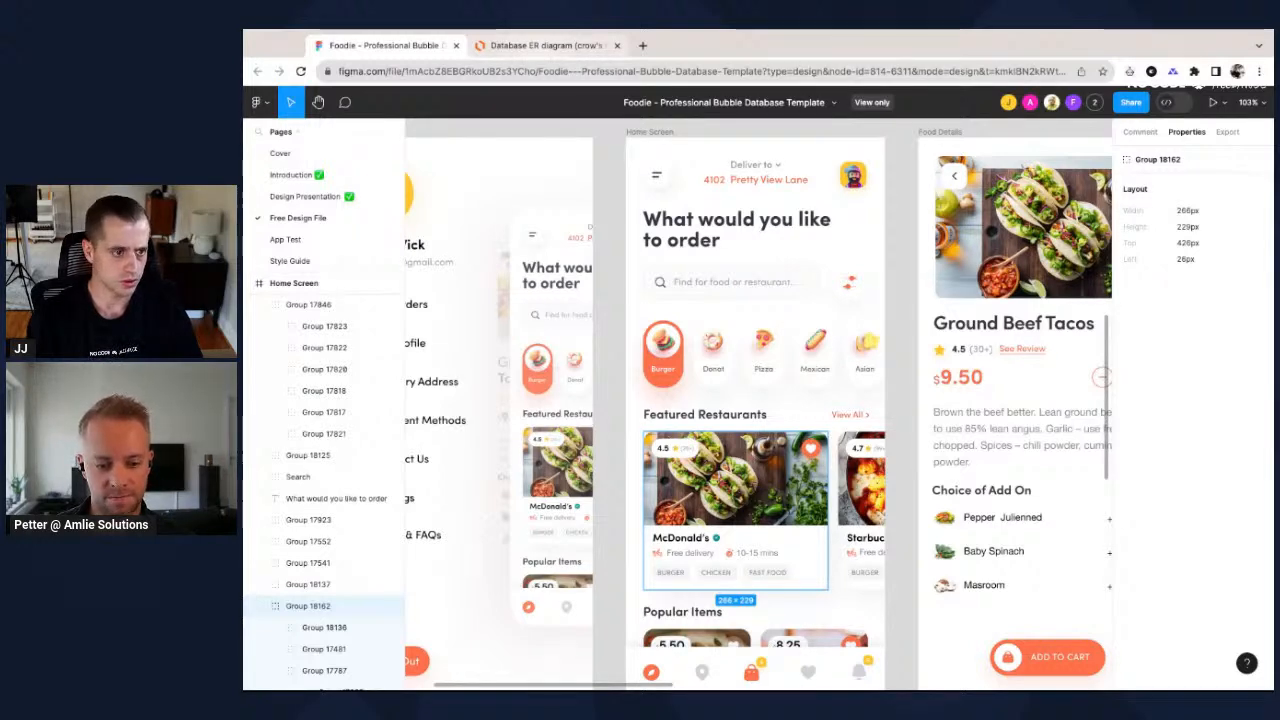
click(549, 48)
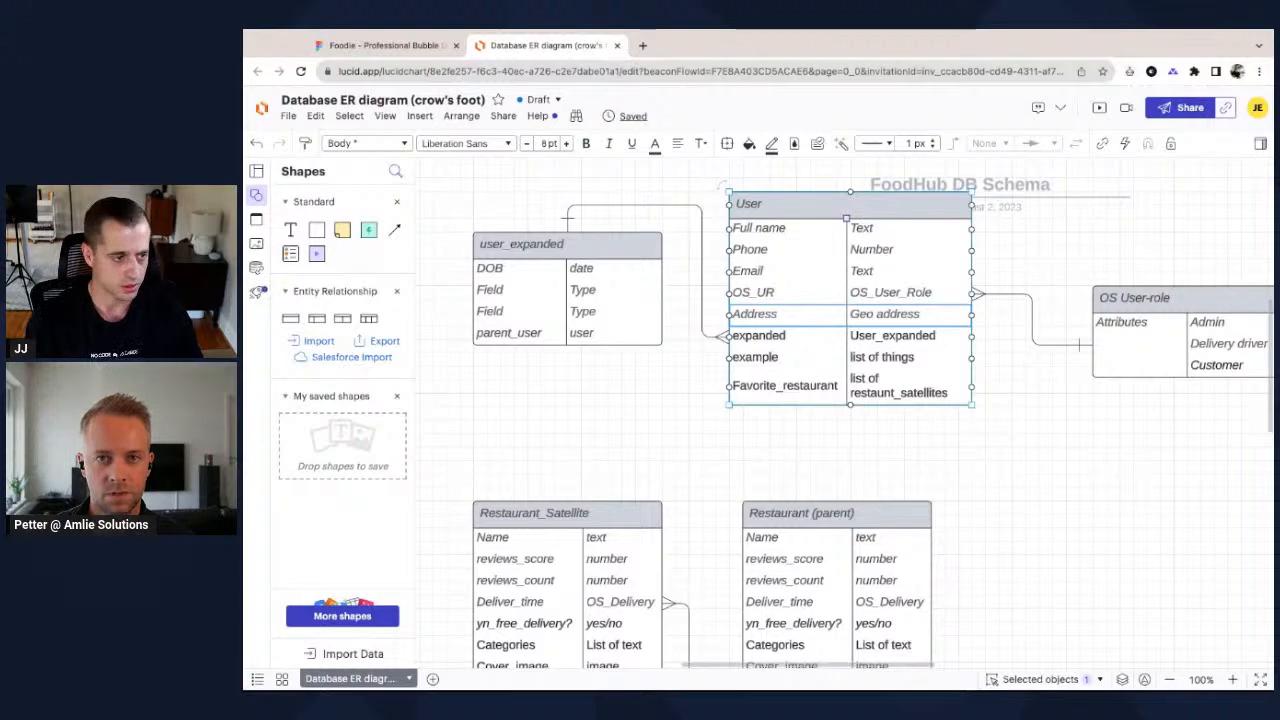
click(411, 48)
scroll(724, 271, up, 2)
scroll(724, 271, down, 2)
scroll(802, 441, down, 5)
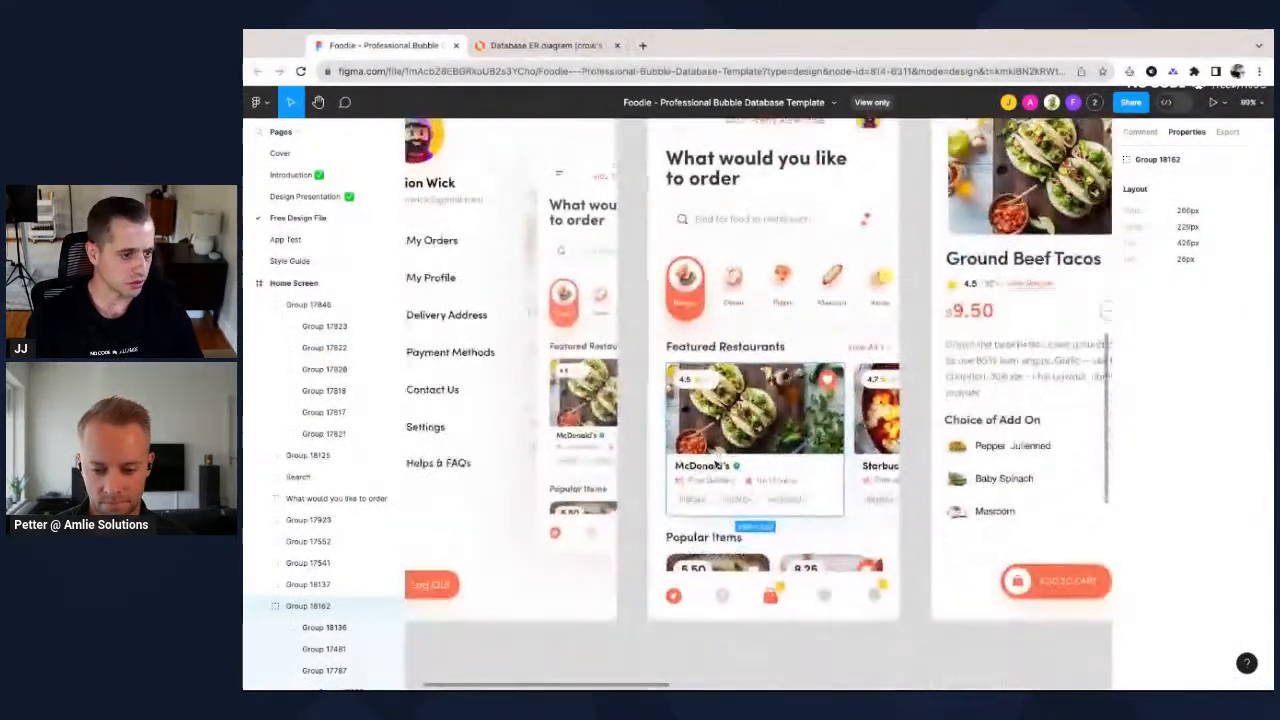
scroll(802, 441, up, 2)
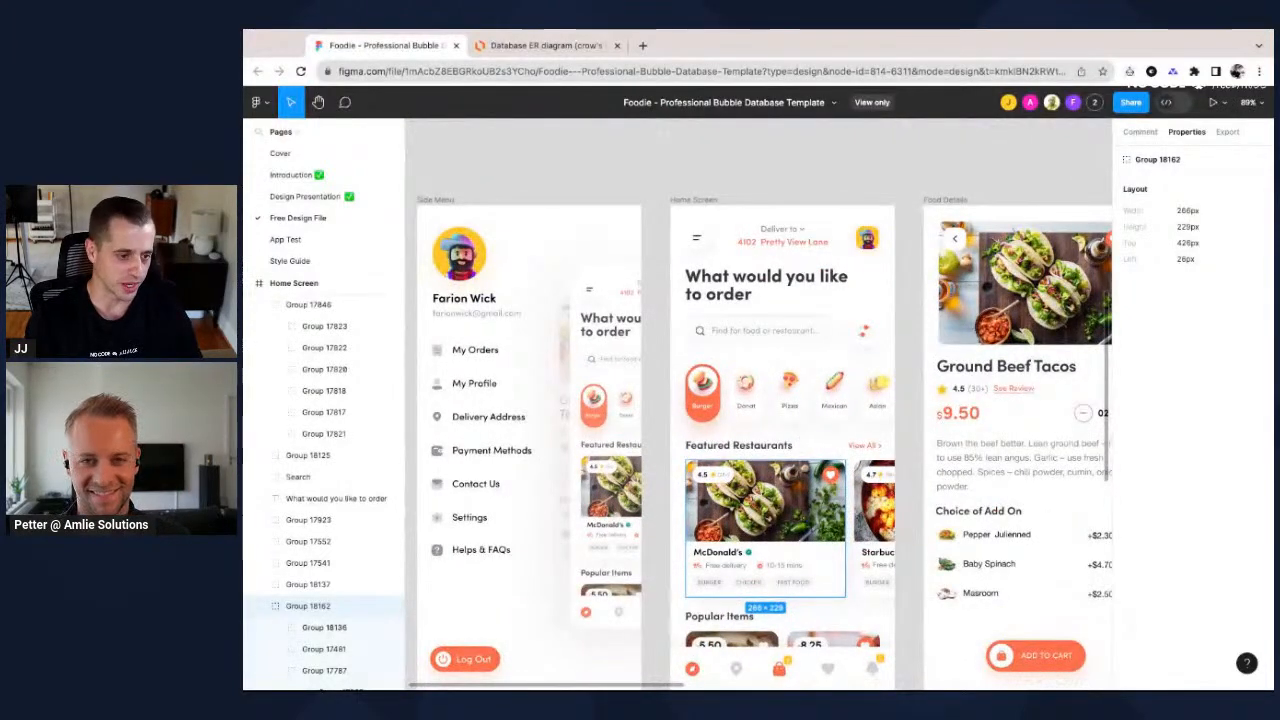
scroll(791, 600, down, 1)
scroll(791, 600, down, 3)
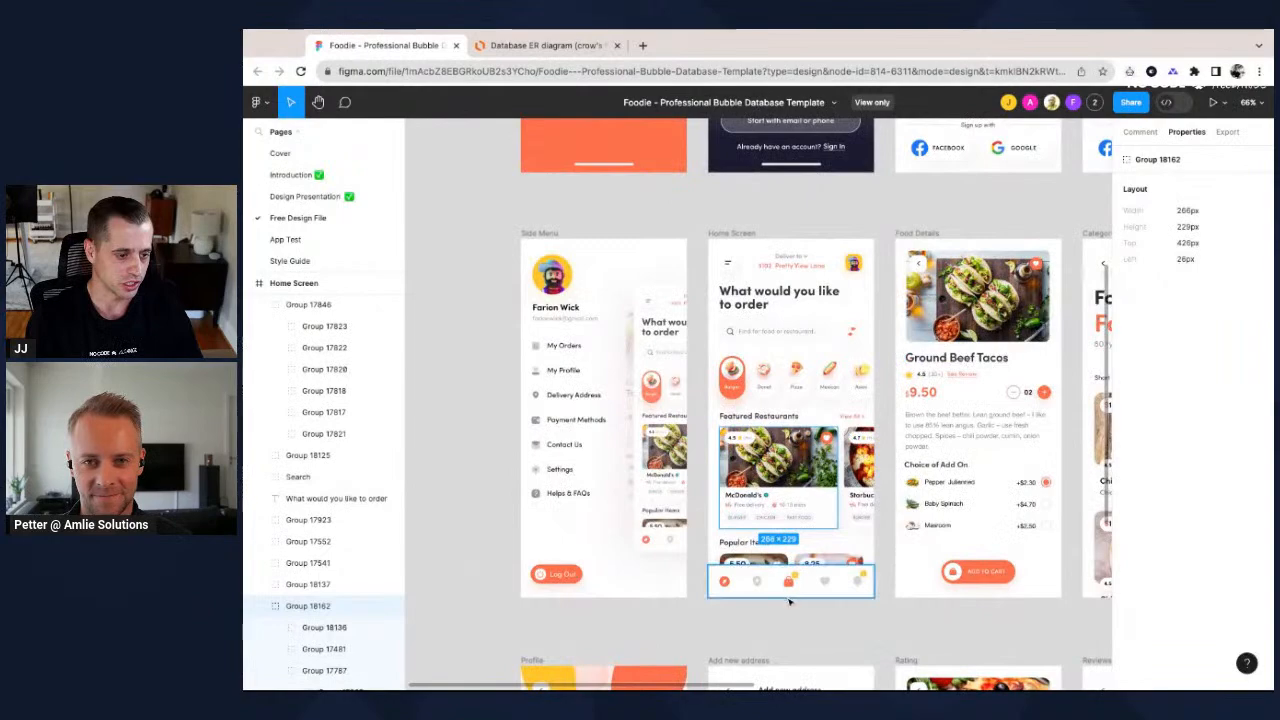
Clear the selection and examine the Food Details screen for Ground Beef Tacos, including its rating, price and add-ons.
click(765, 641)
scroll(746, 640, right, 1)
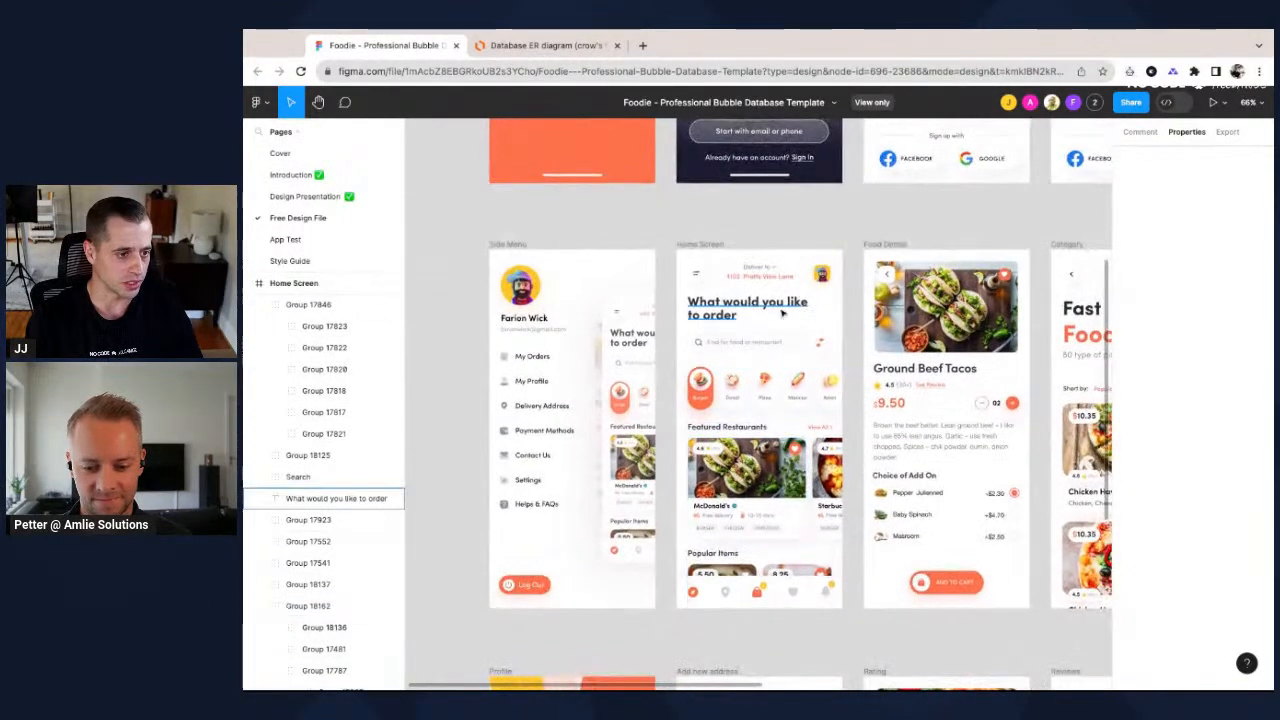
scroll(783, 314, right, 3)
scroll(783, 314, down, 1)
scroll(803, 283, up, 2)
scroll(803, 283, right, 1)
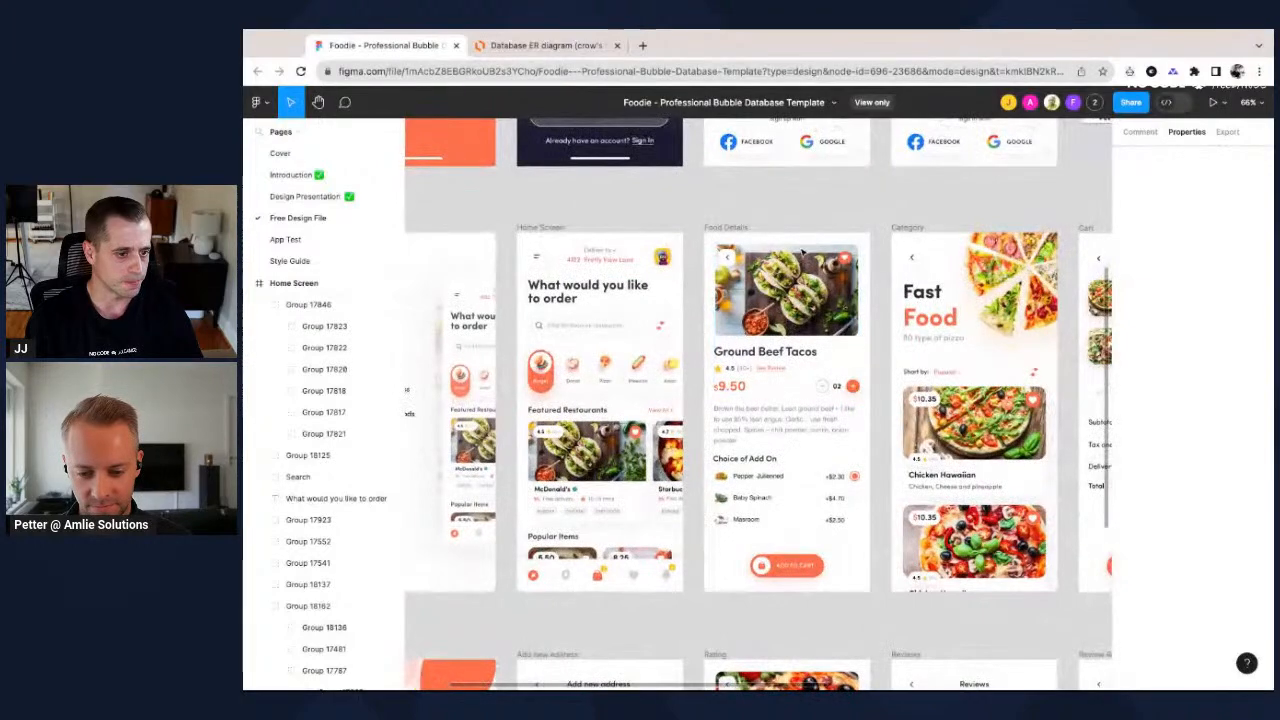
scroll(760, 443, up, 5)
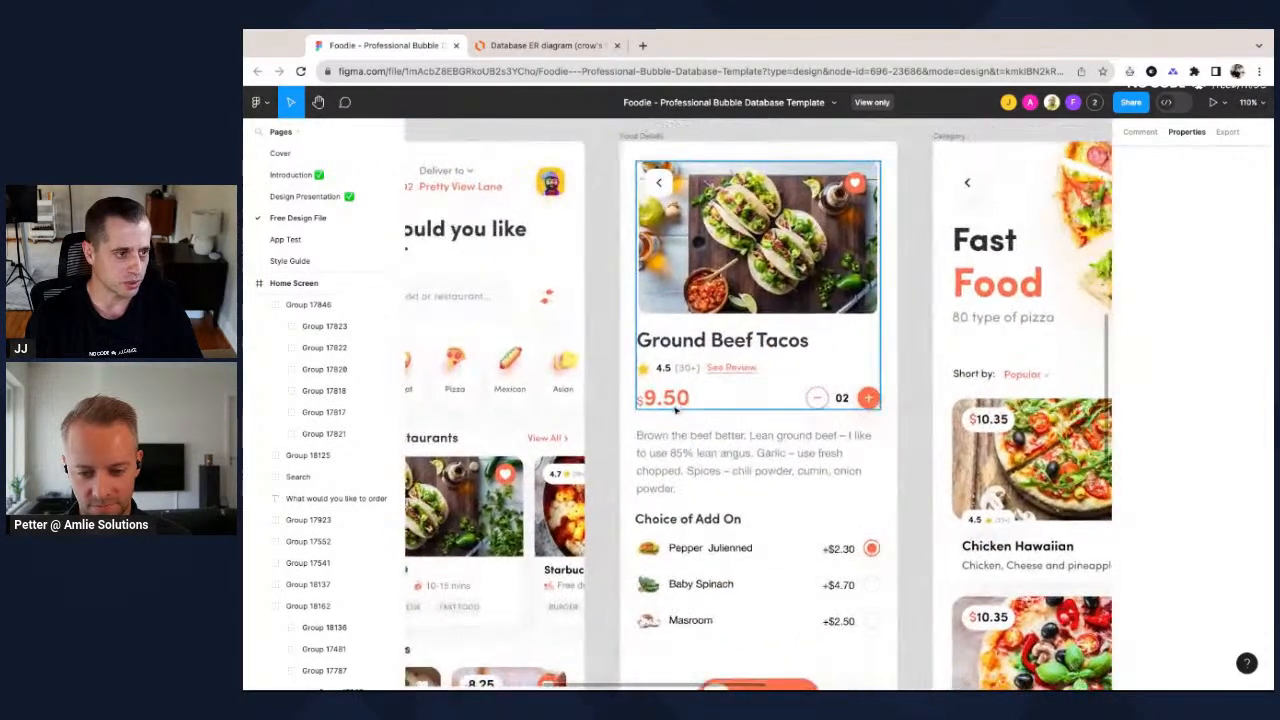
Switch to the Lucidchart diagram and move the Restaurant (parent) table slightly up, closer to the User table.
click(545, 45)
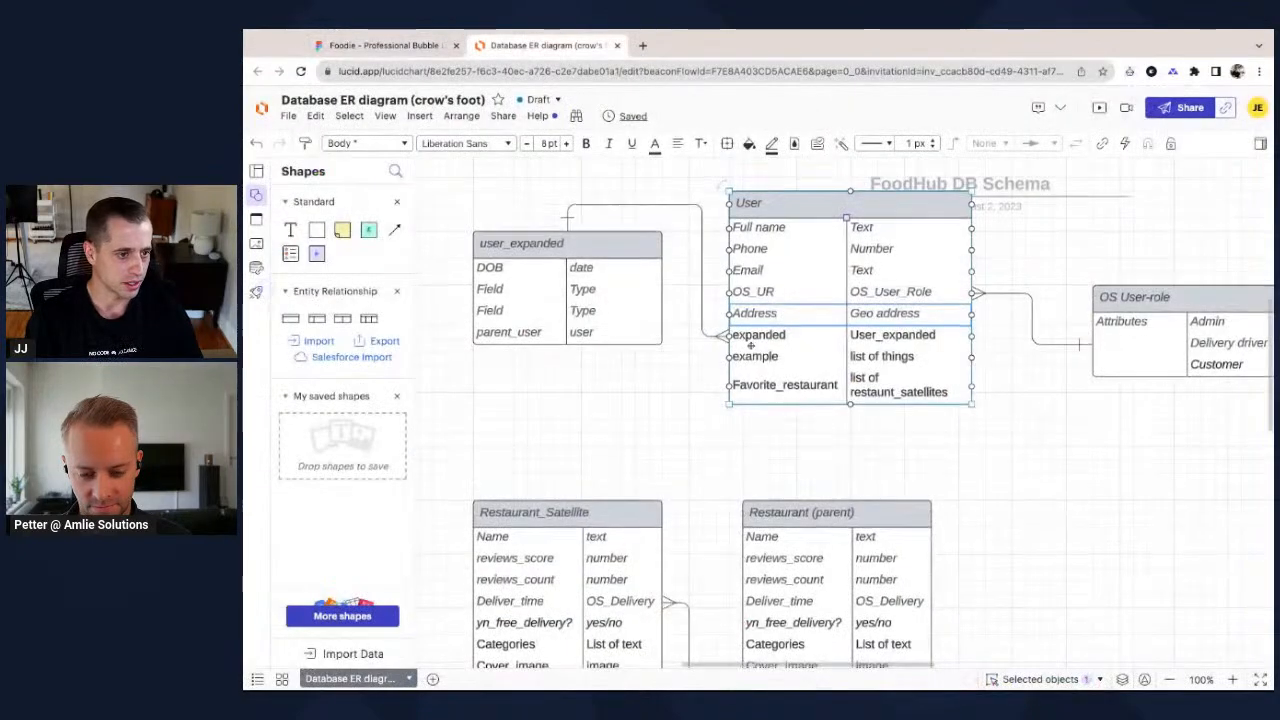
scroll(760, 510, down, 2)
scroll(756, 449, up, 2)
scroll(755, 448, down, 2)
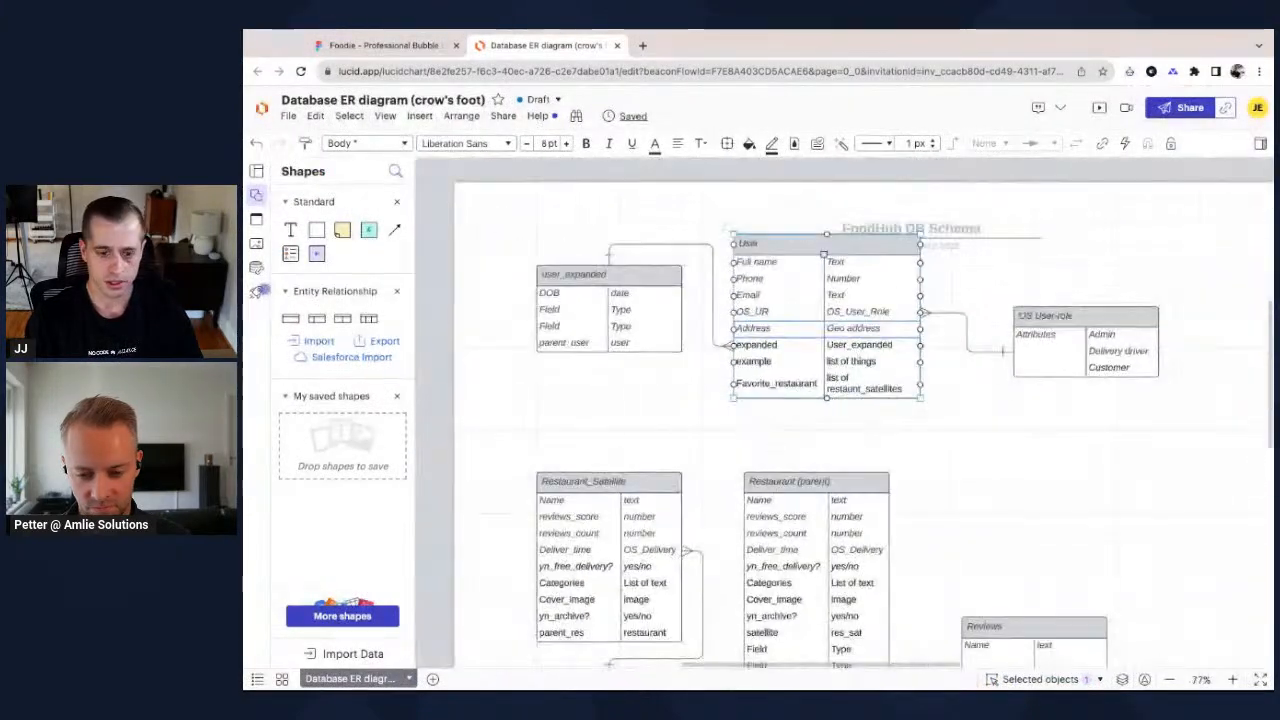
scroll(880, 410, down, 2)
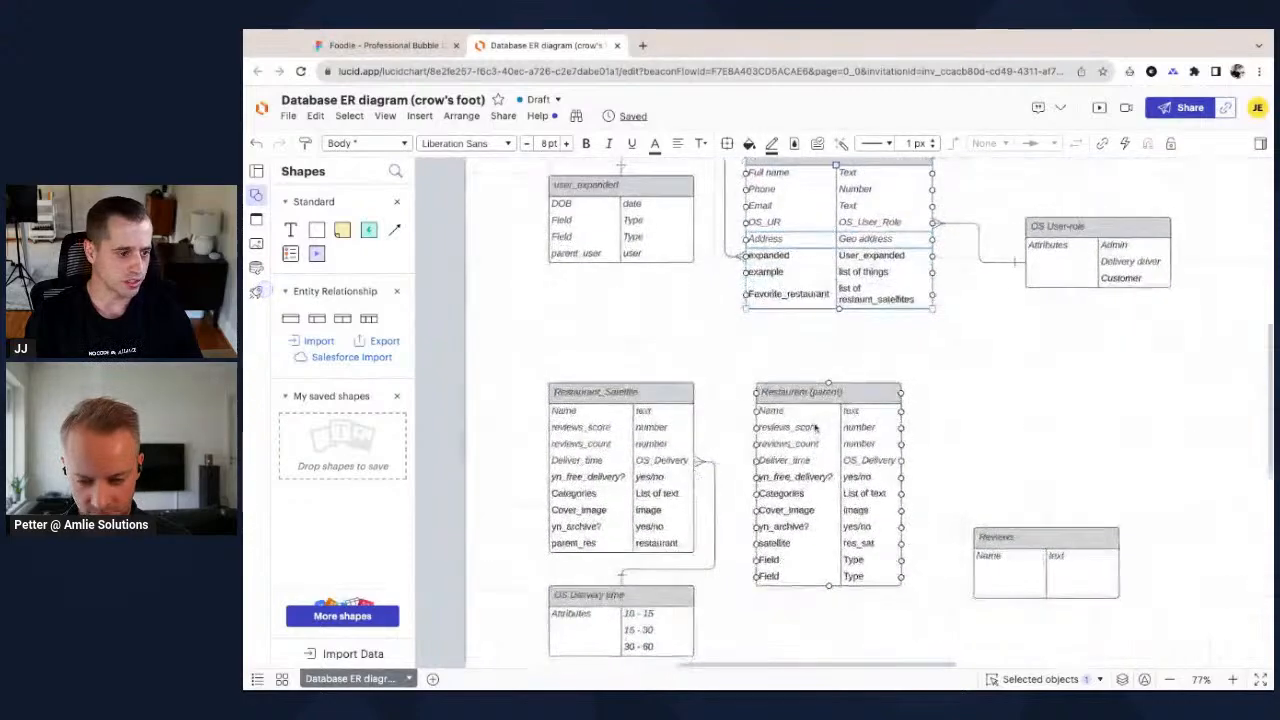
drag(811, 422, 811, 402)
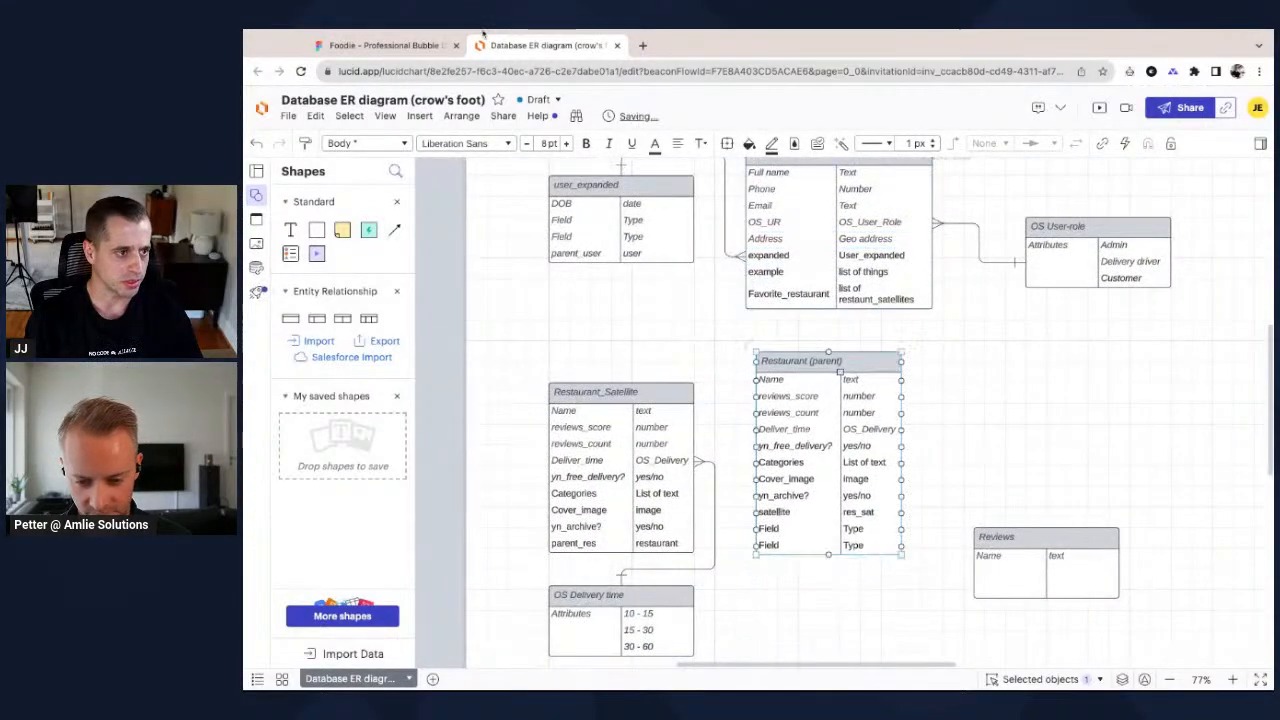
Switch to the Figma design and compare the Food Details, Category and Cart screens.
click(370, 45)
scroll(741, 437, down, 10)
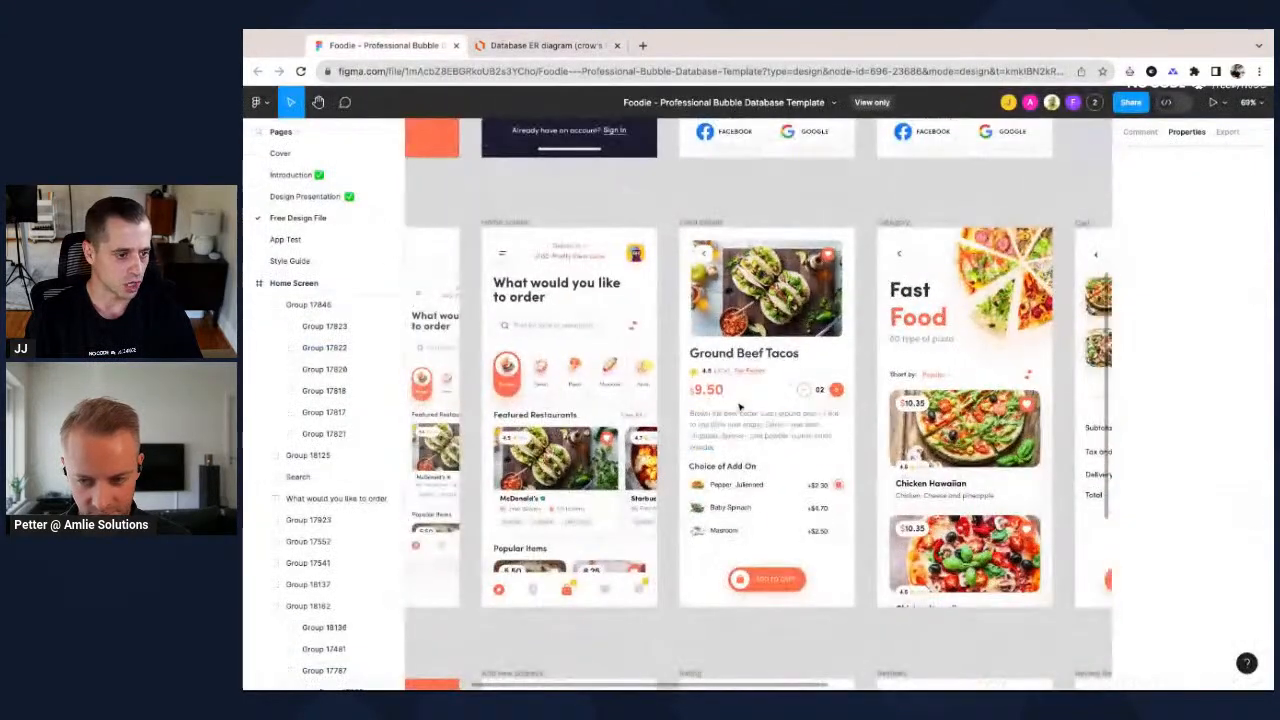
scroll(741, 437, up, 8)
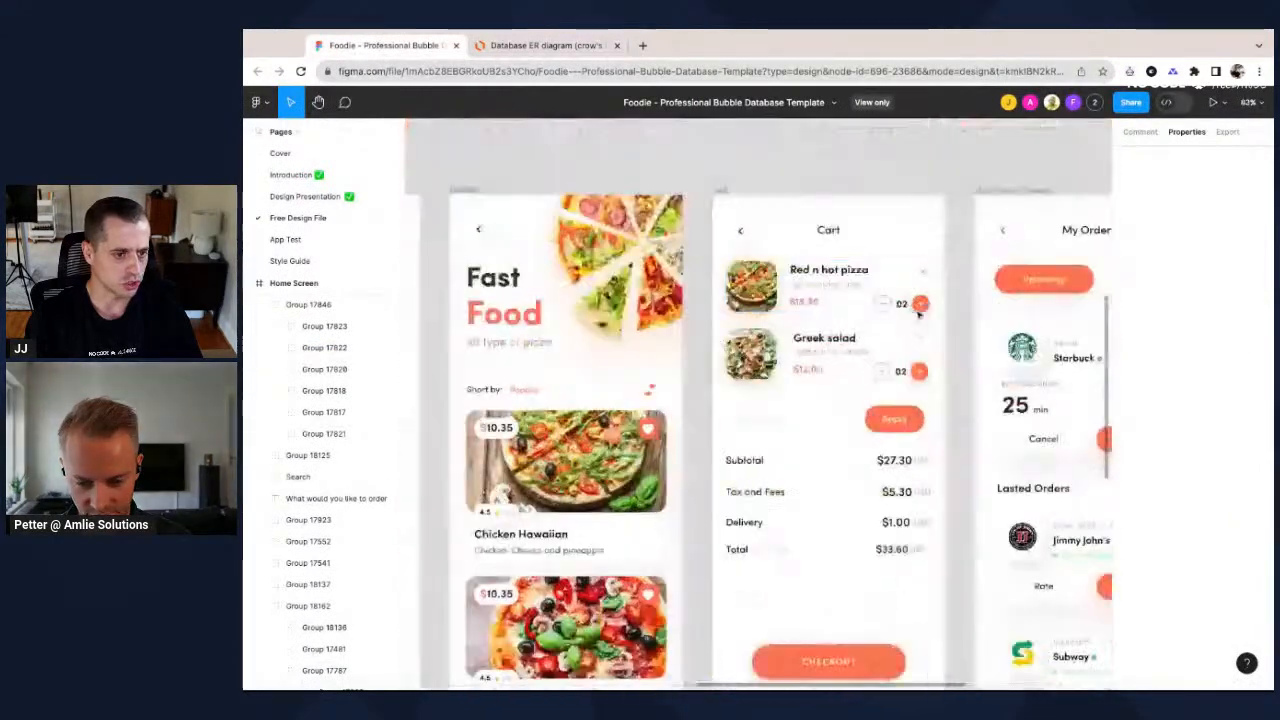
scroll(866, 399, down, 5)
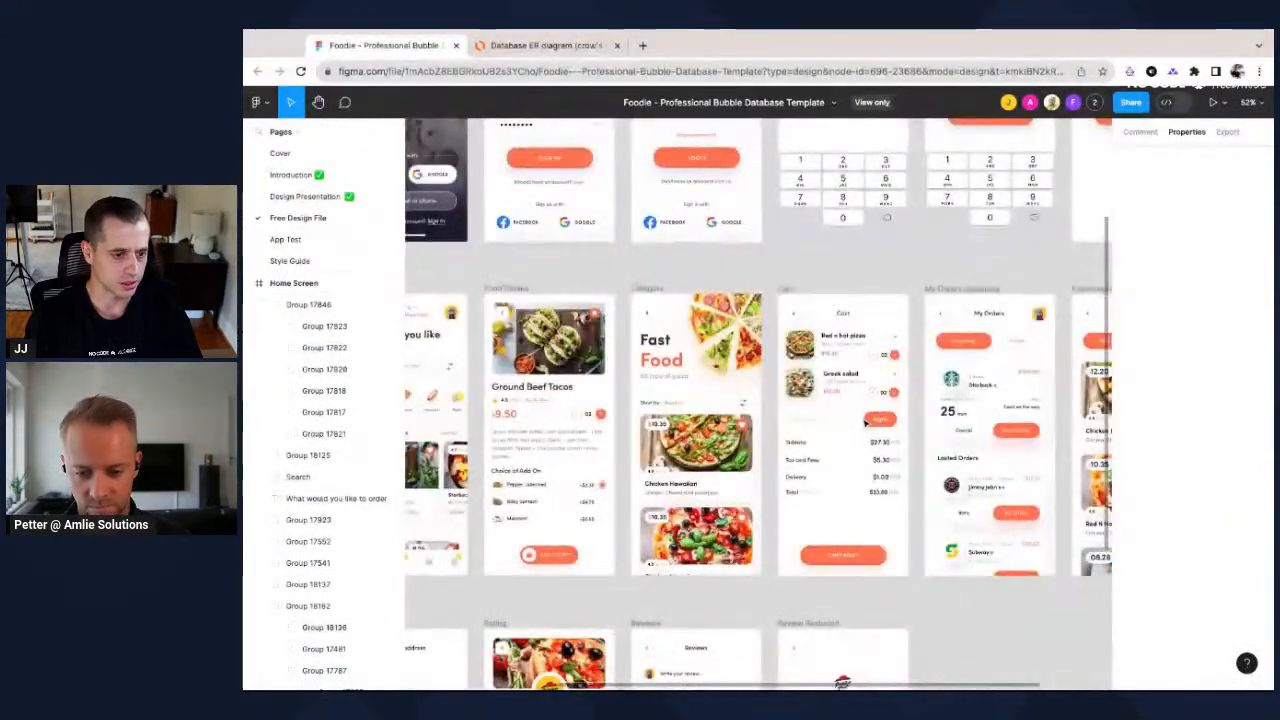
scroll(865, 421, left, 5)
scroll(883, 402, up, 3)
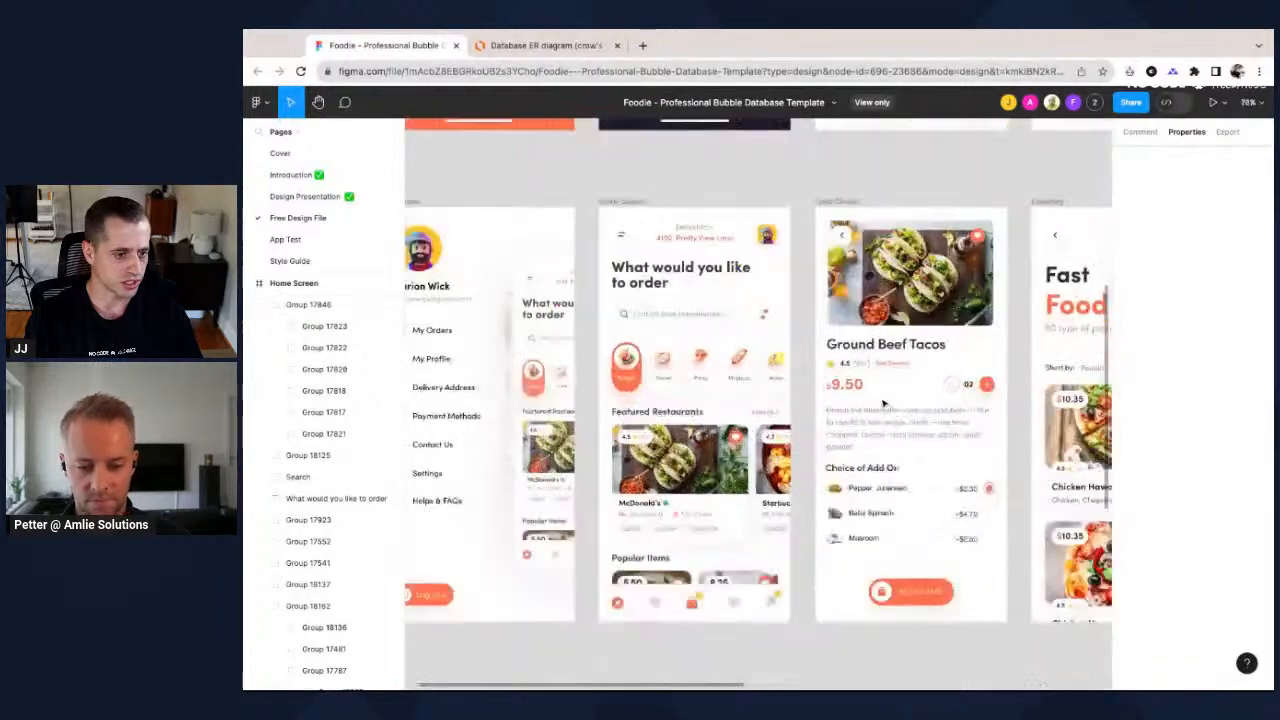
In the Lucidchart Restaurant (parent) table, fill the two placeholder rows with Price as number and description as text.
key(ctrl+Tab)
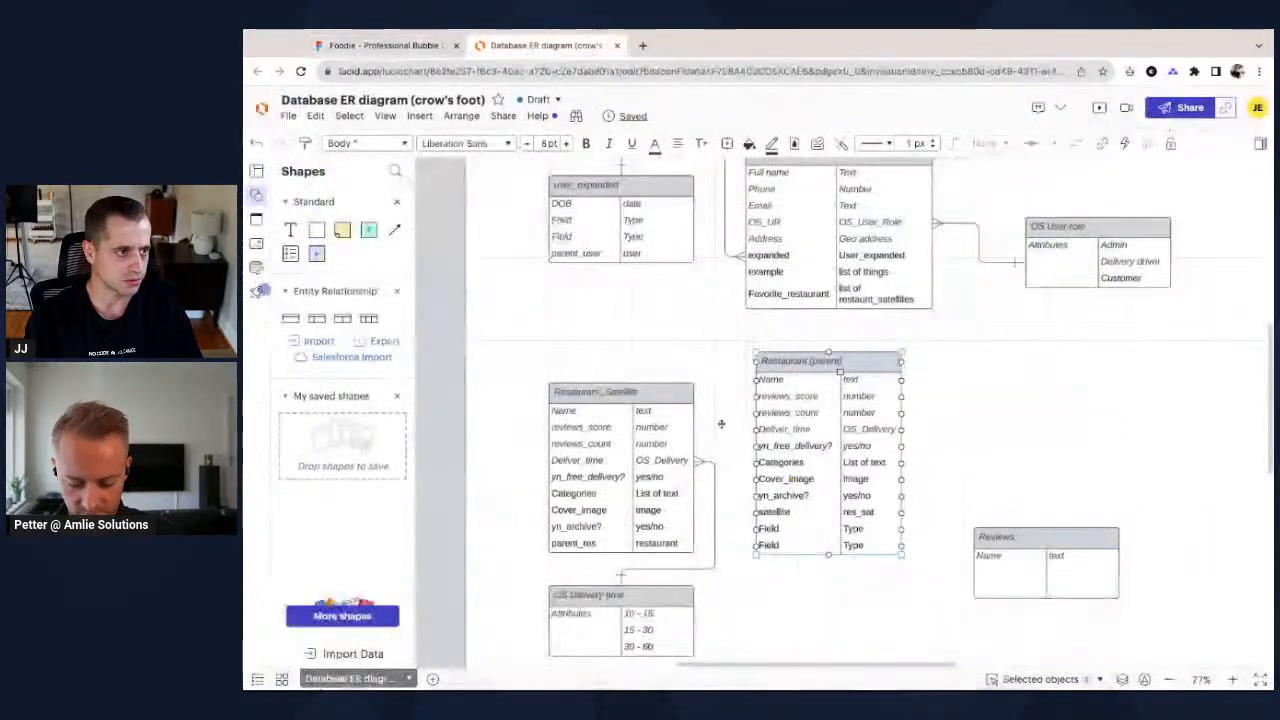
double_click(797, 528)
text(Price)
key(Tab)
text(number)
key(Tab)
text(description)
key(Tab)
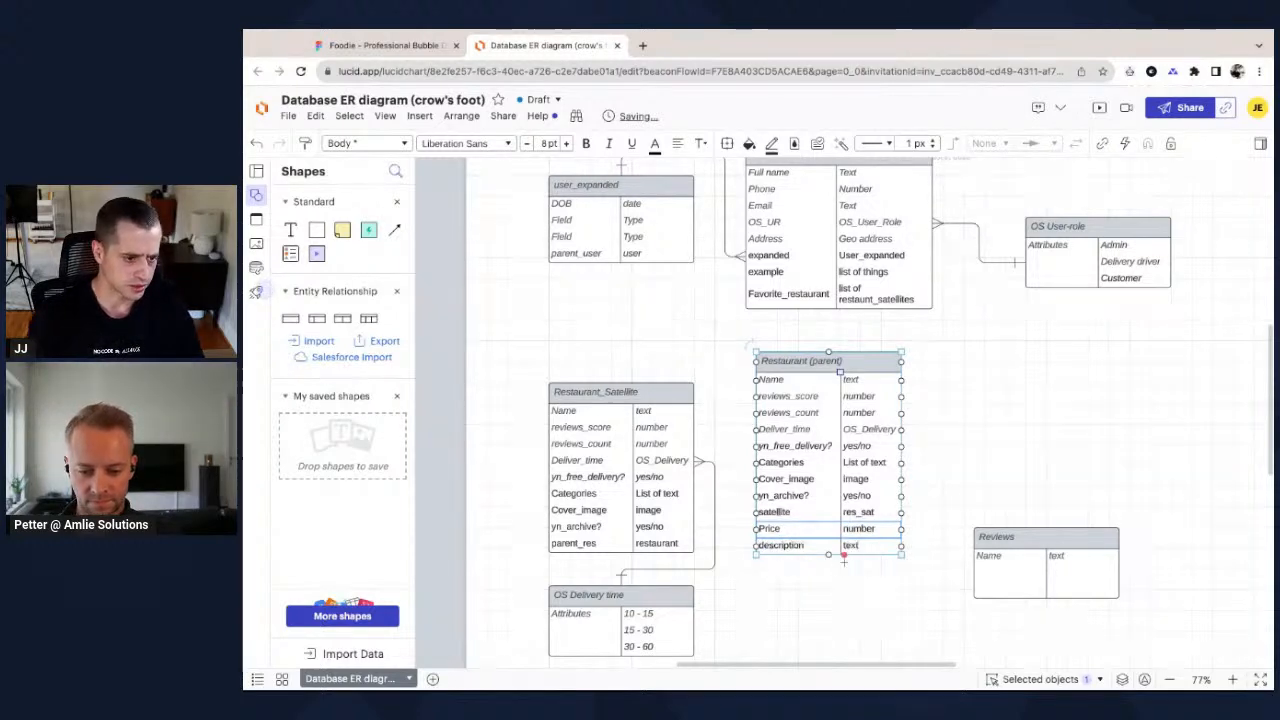
Insert two new rows below description in the Restaurant (parent) table.
right_click(791, 526)
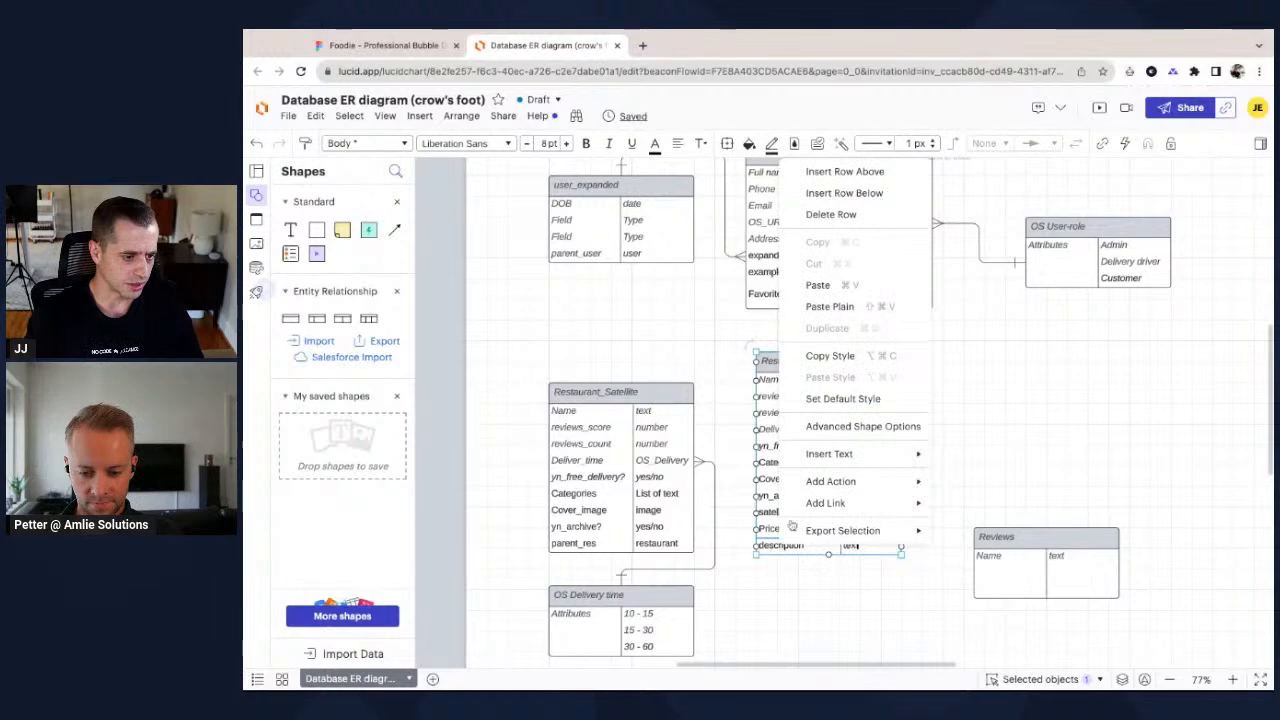
click(844, 193)
right_click(773, 568)
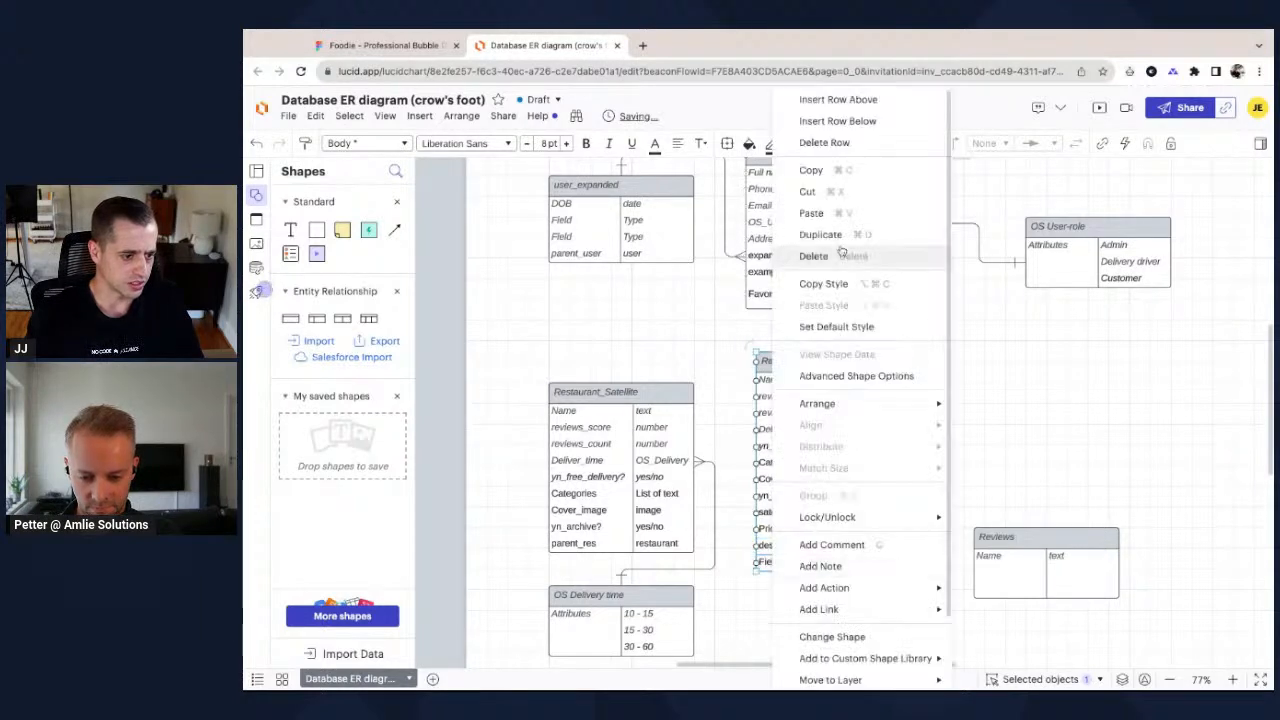
click(843, 121)
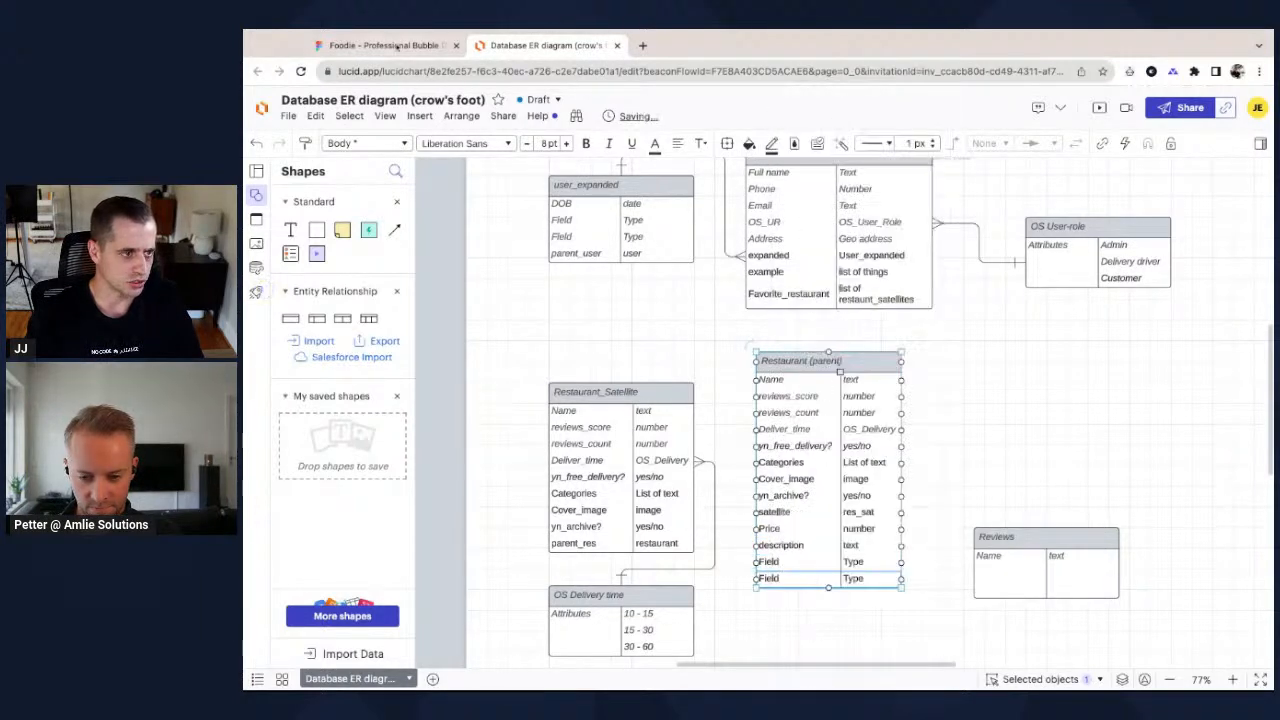
Switch to the Figma design and examine the Choice of Add On list on the Food Details screen.
click(380, 45)
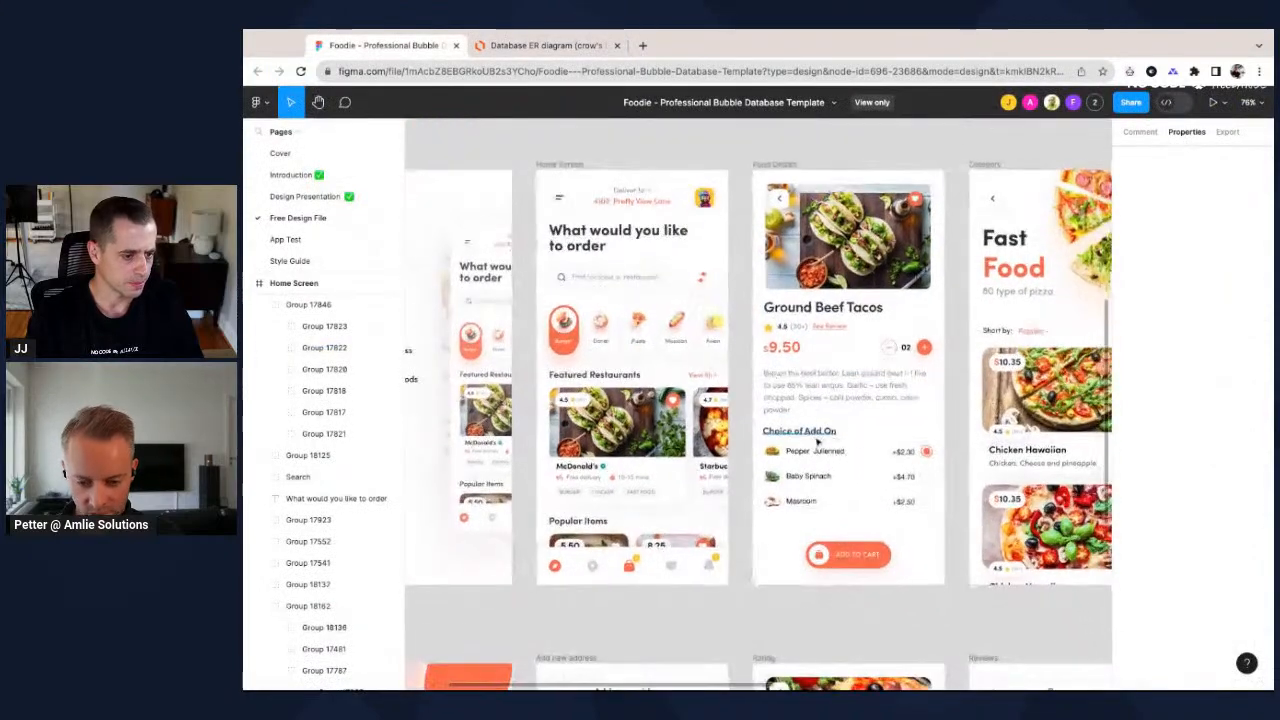
scroll(853, 436, up, 5)
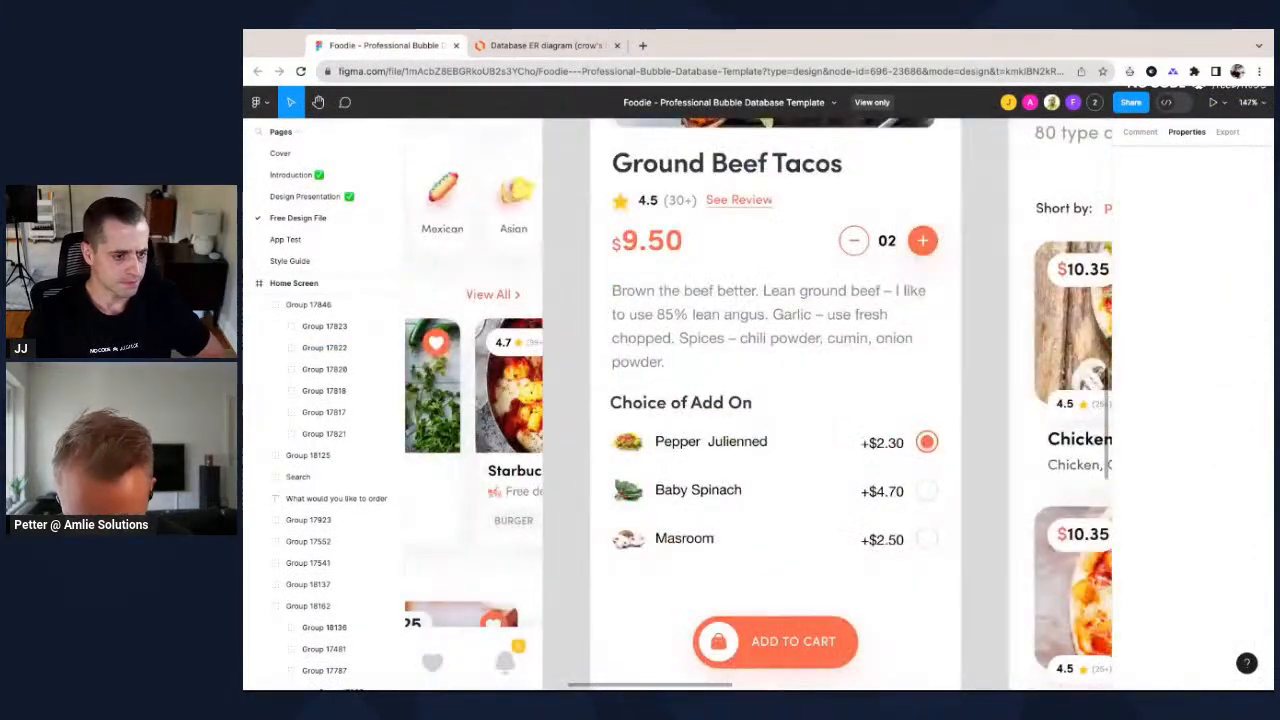
scroll(848, 450, up, 3)
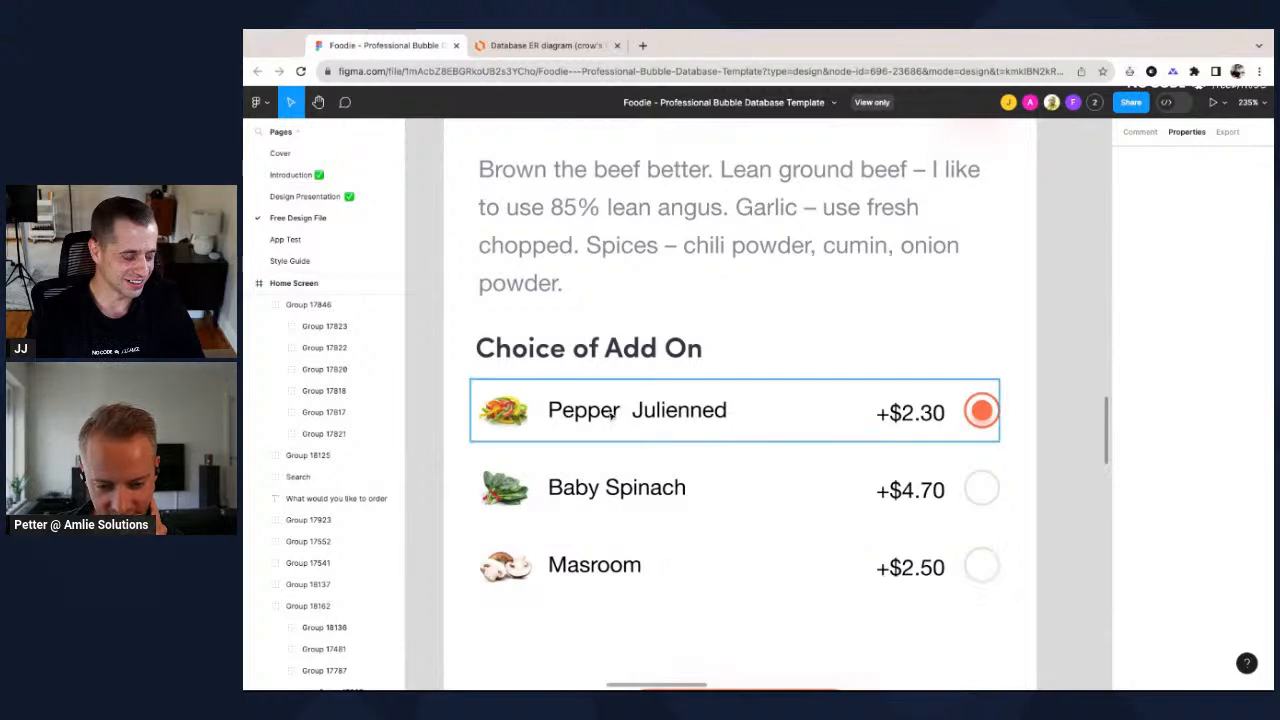
Review the item's price, description and Choice of Add On list on the Ground Beef Tacos screen.
scroll(602, 576, down, 1)
scroll(602, 576, down, 3)
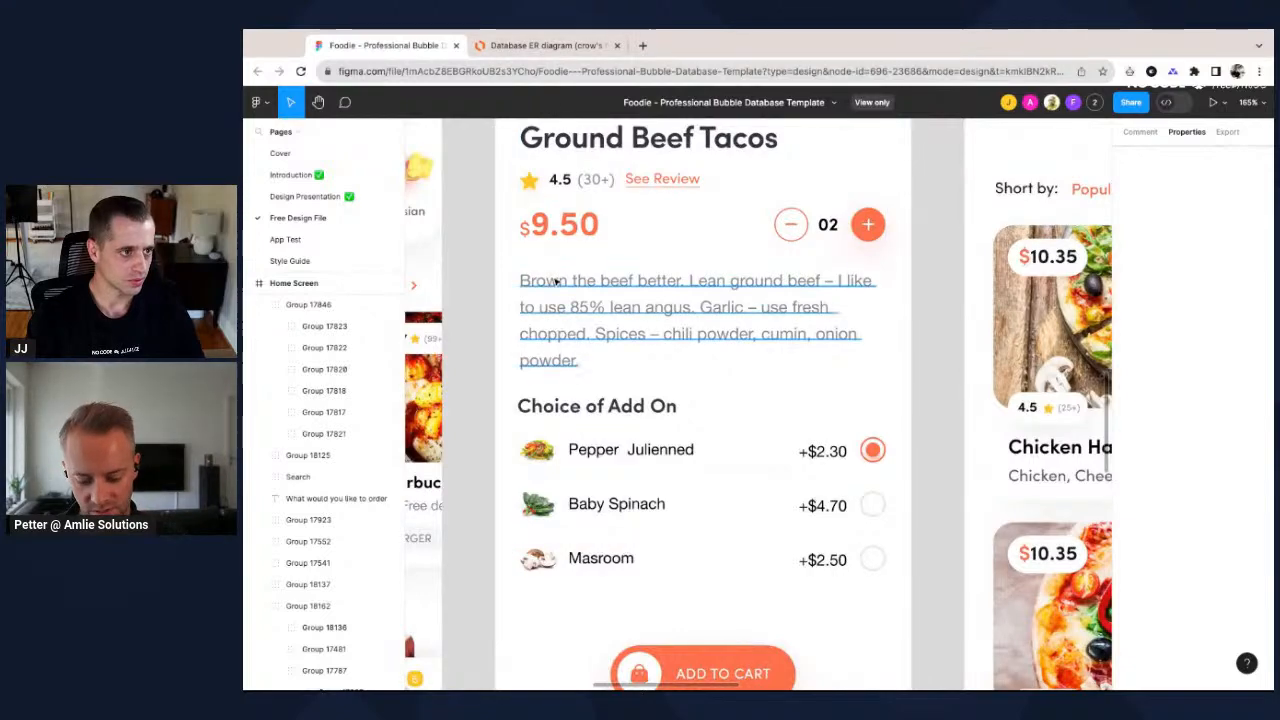
scroll(556, 283, down, 2)
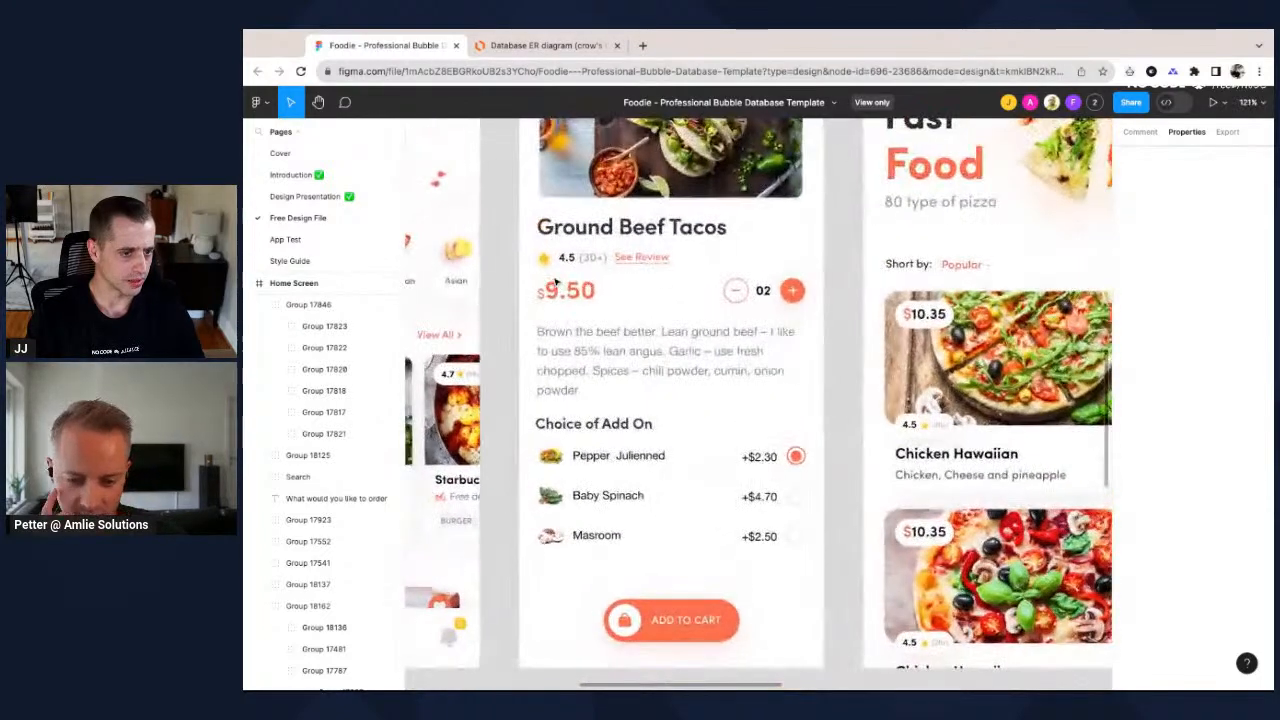
scroll(603, 435, down, 2)
scroll(605, 427, up, 5)
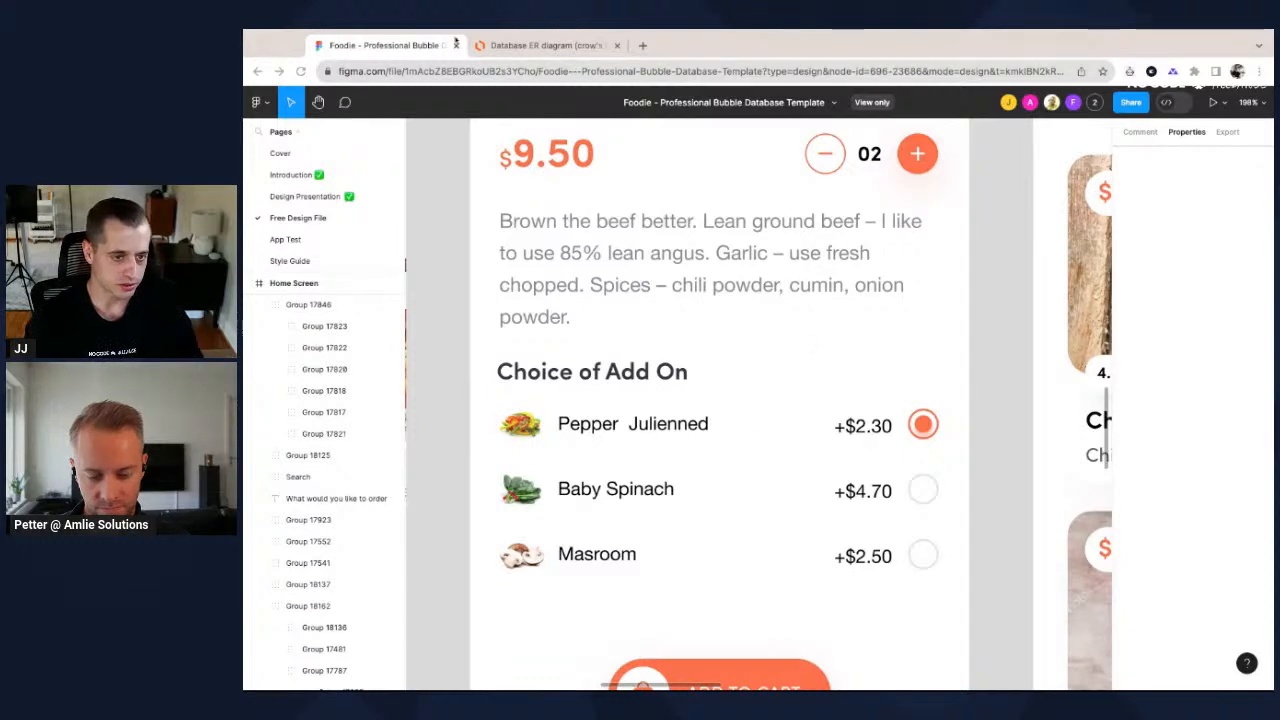
In Lucidchart, duplicate the Reviews table, place the copy between Restaurant (parent) and Categories, and title it Addon.
click(540, 45)
scroll(1030, 435, down, 3)
click(1037, 391)
key(super+c)
key(super+v)
drag(1070, 367, 786, 471)
double_click(786, 471)
text(Addon)
Fill the Addon table with three fields: image as image, name as text and price as number.
key(Tab)
text(image)
key(Tab)
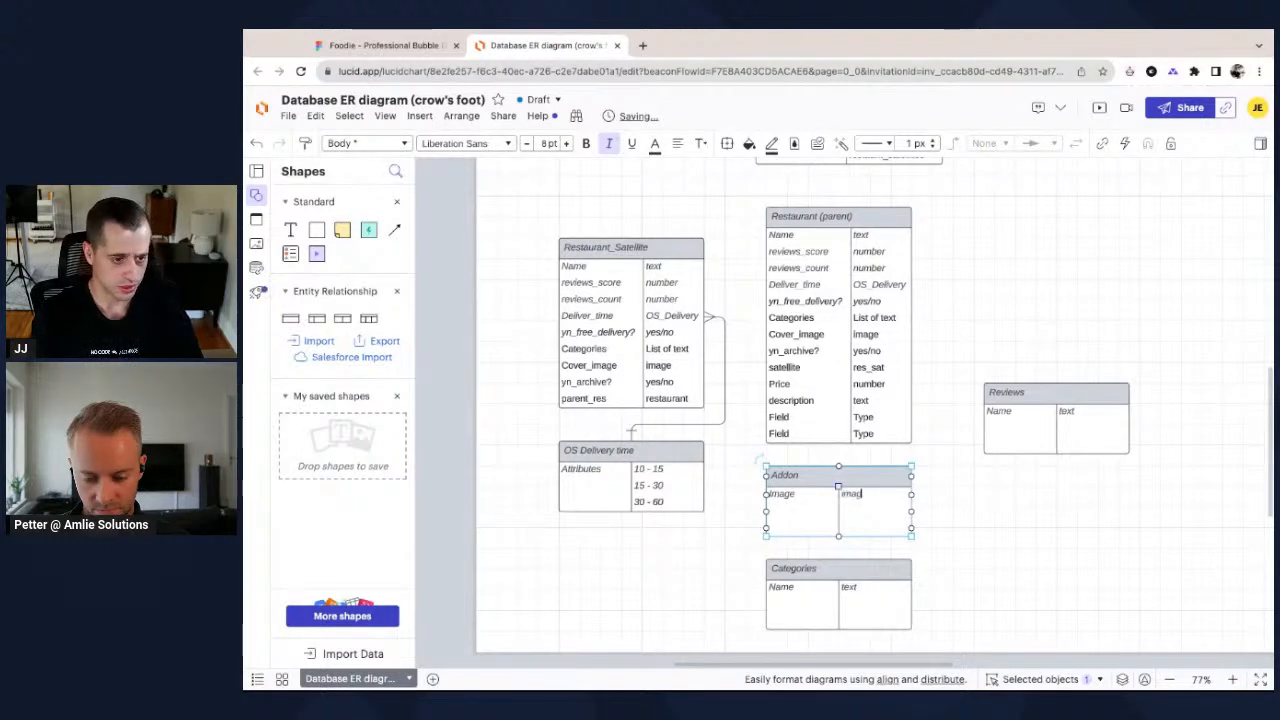
key(Tab)
text(price)
key(Tab)
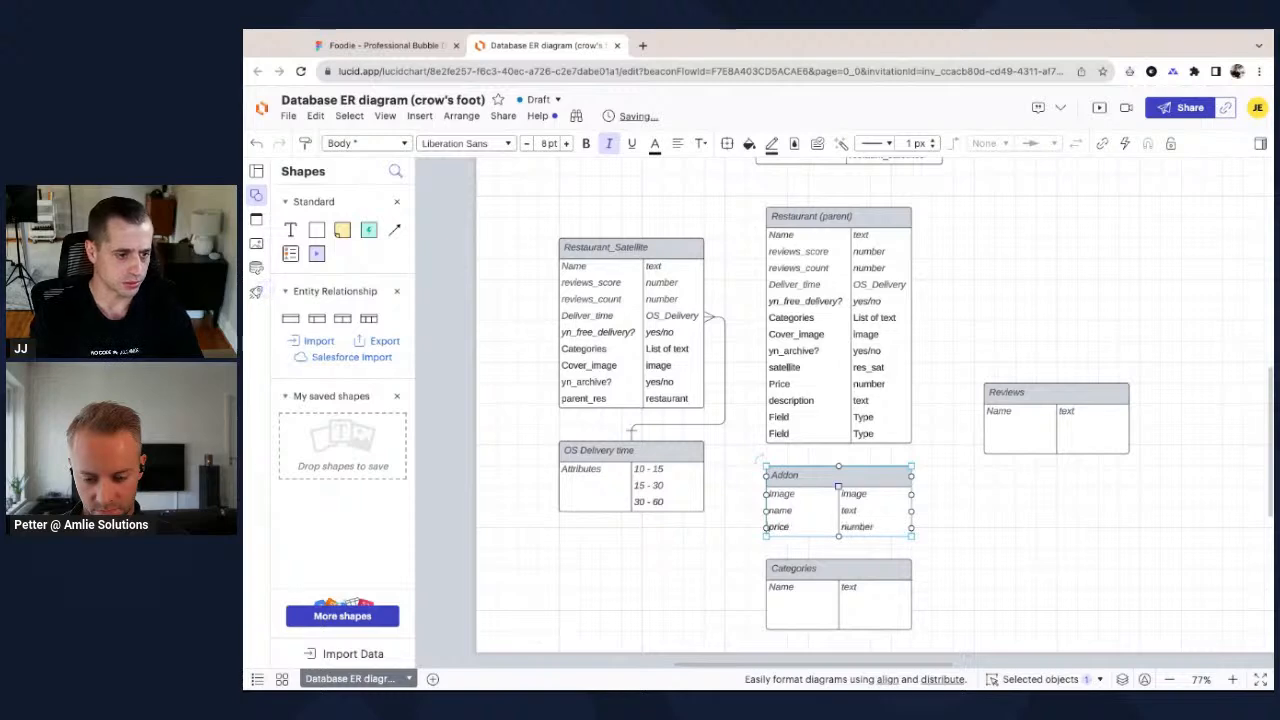
Fill the row below description in Restaurant (parent) with Addons as list of addons, and connect it to the Addon table.
double_click(778, 418)
text(Addons)
key(Tab)
text(list of addons)
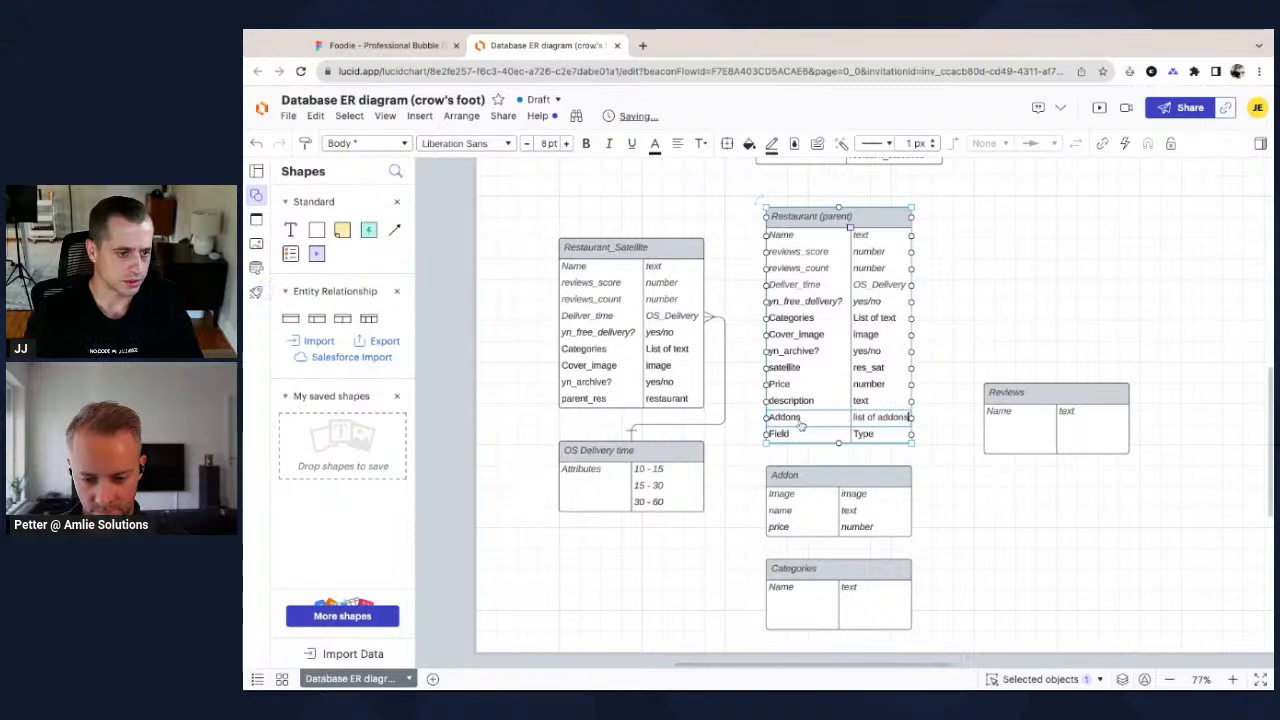
drag(911, 417, 834, 465)
click(886, 469)
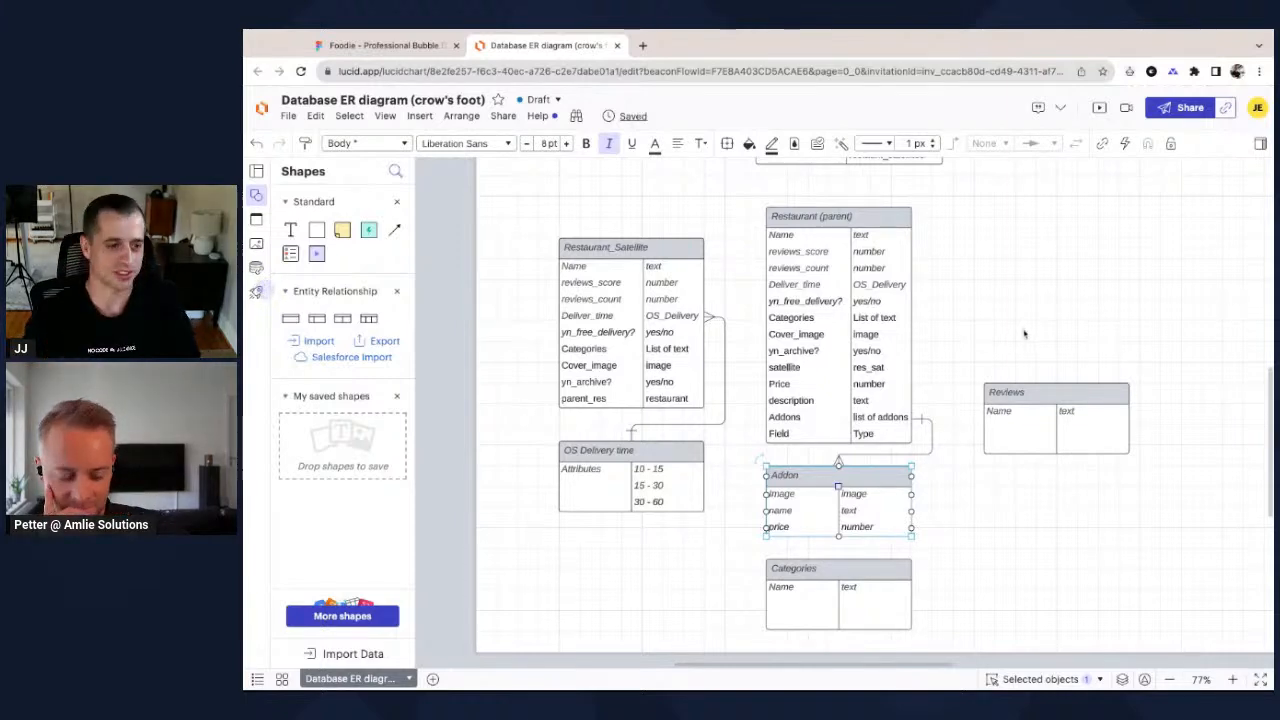
Switch to the Figma design and compare the Home Screen, Food Details and Category screens with the Lucidchart restaurant tables.
click(380, 45)
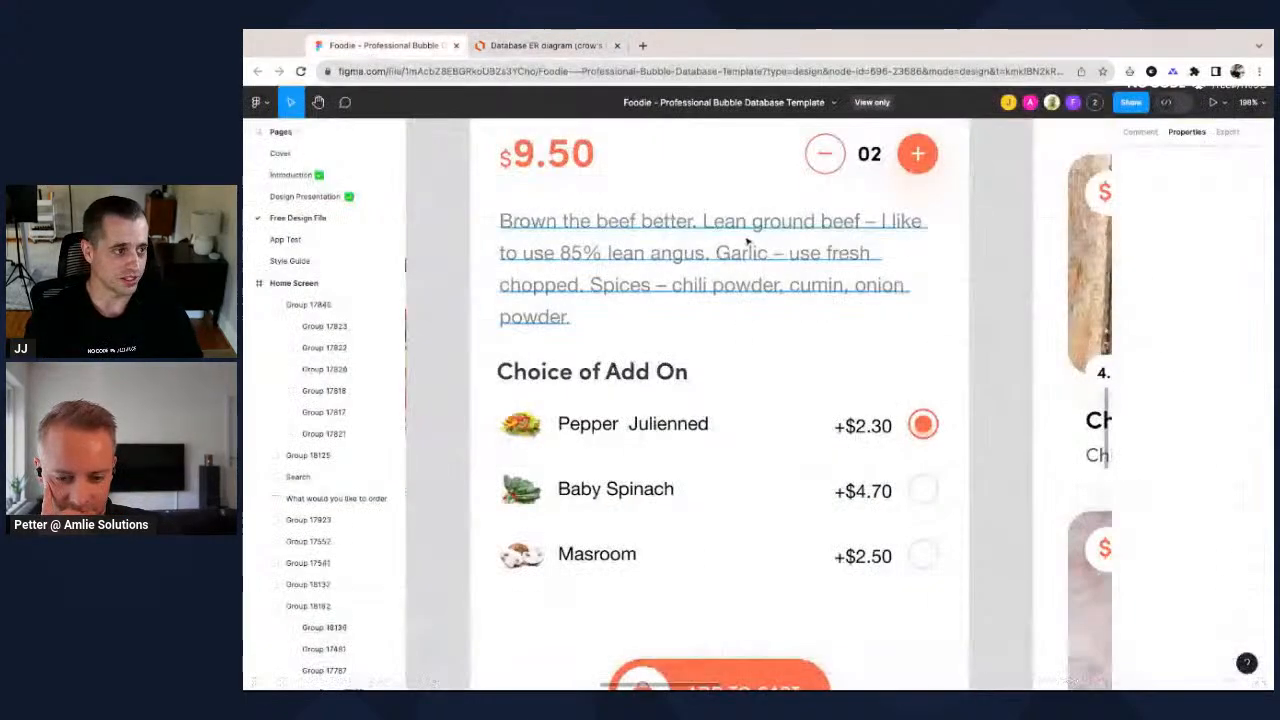
scroll(823, 359, down, 5)
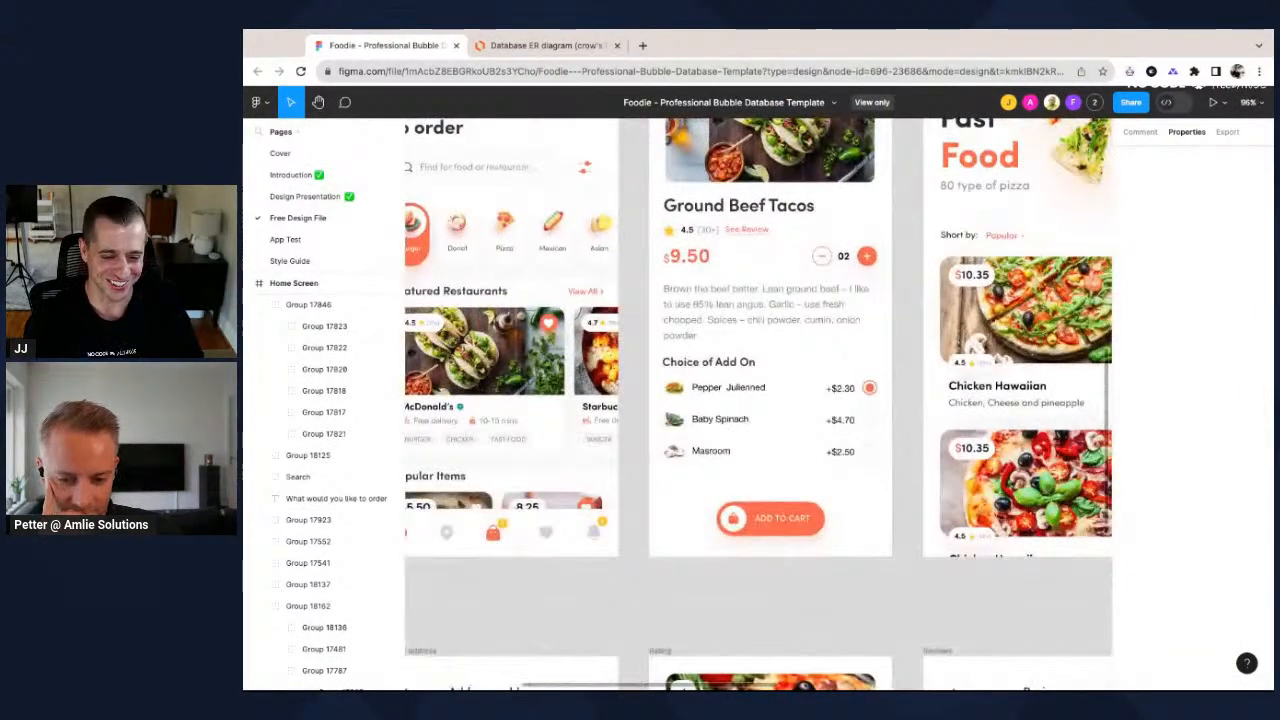
scroll(820, 355, up, 3)
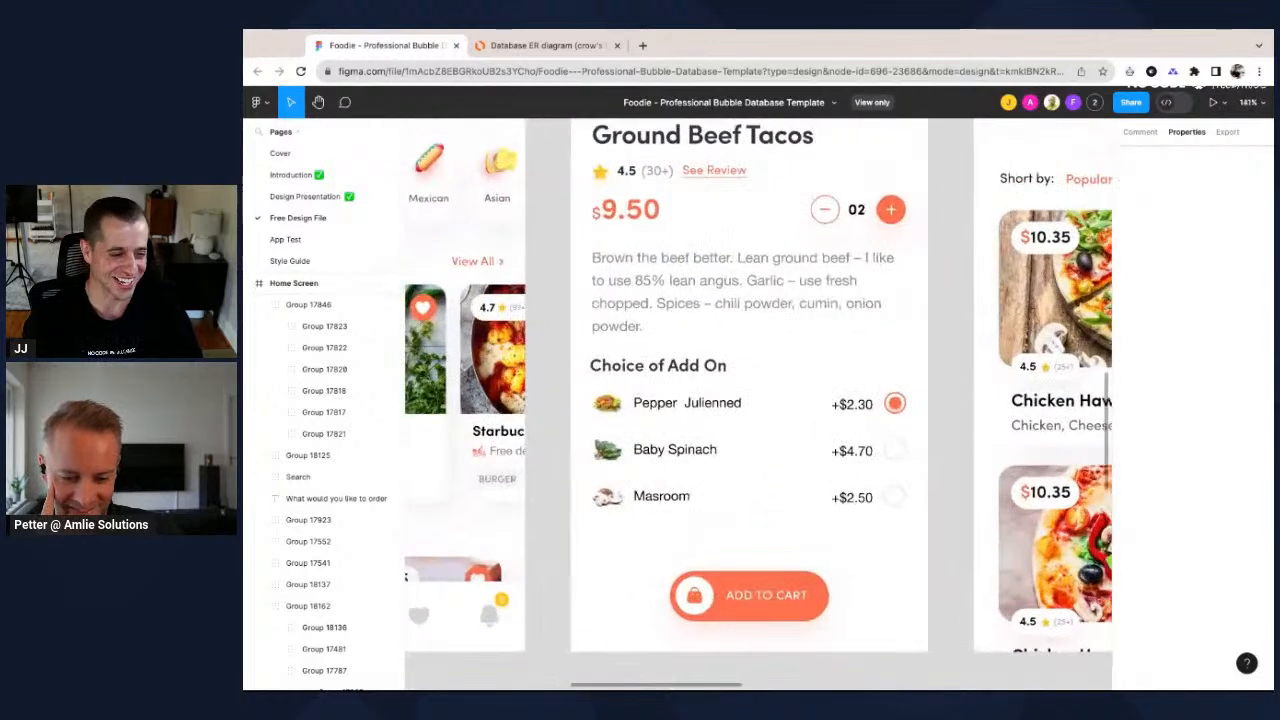
scroll(820, 355, down, 4)
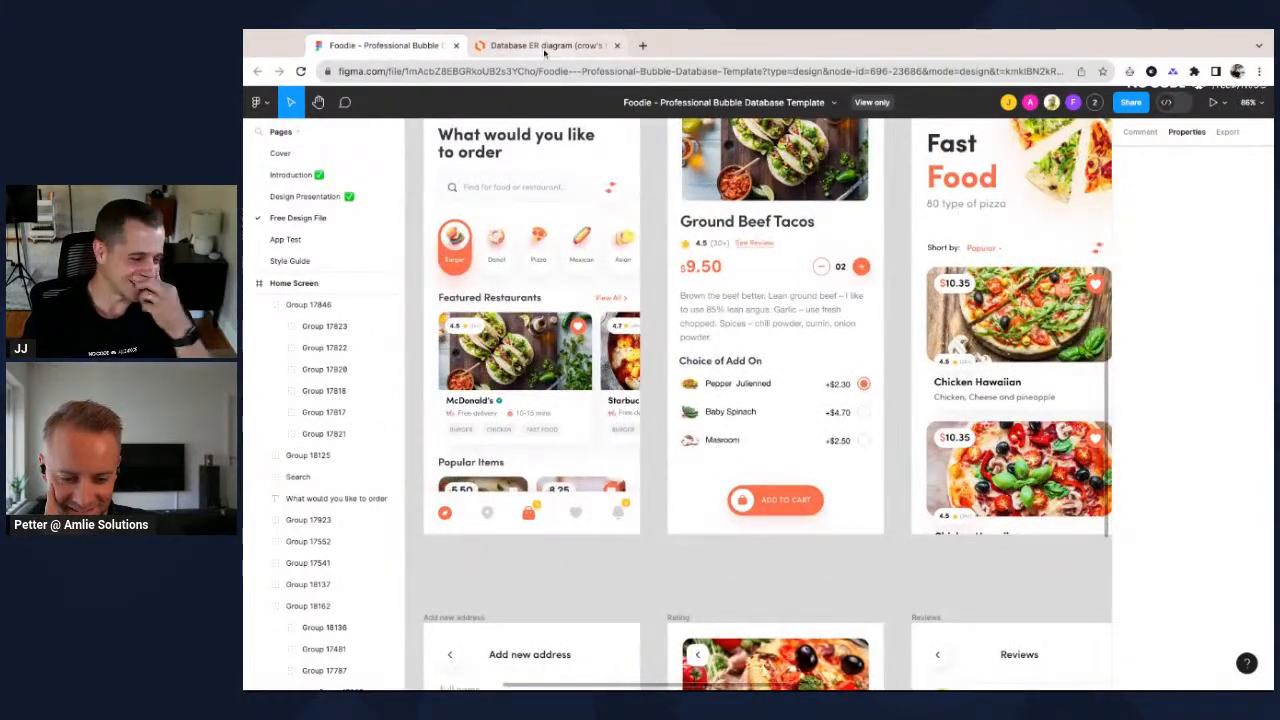
click(543, 46)
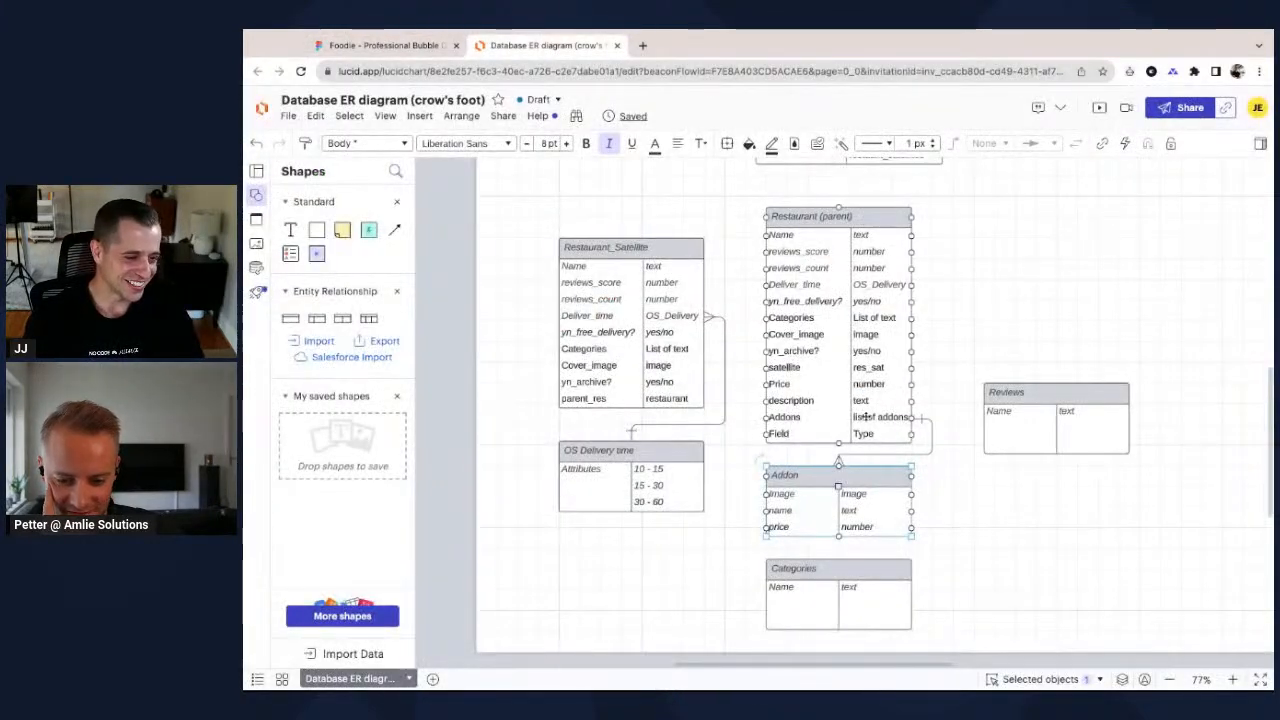
click(383, 50)
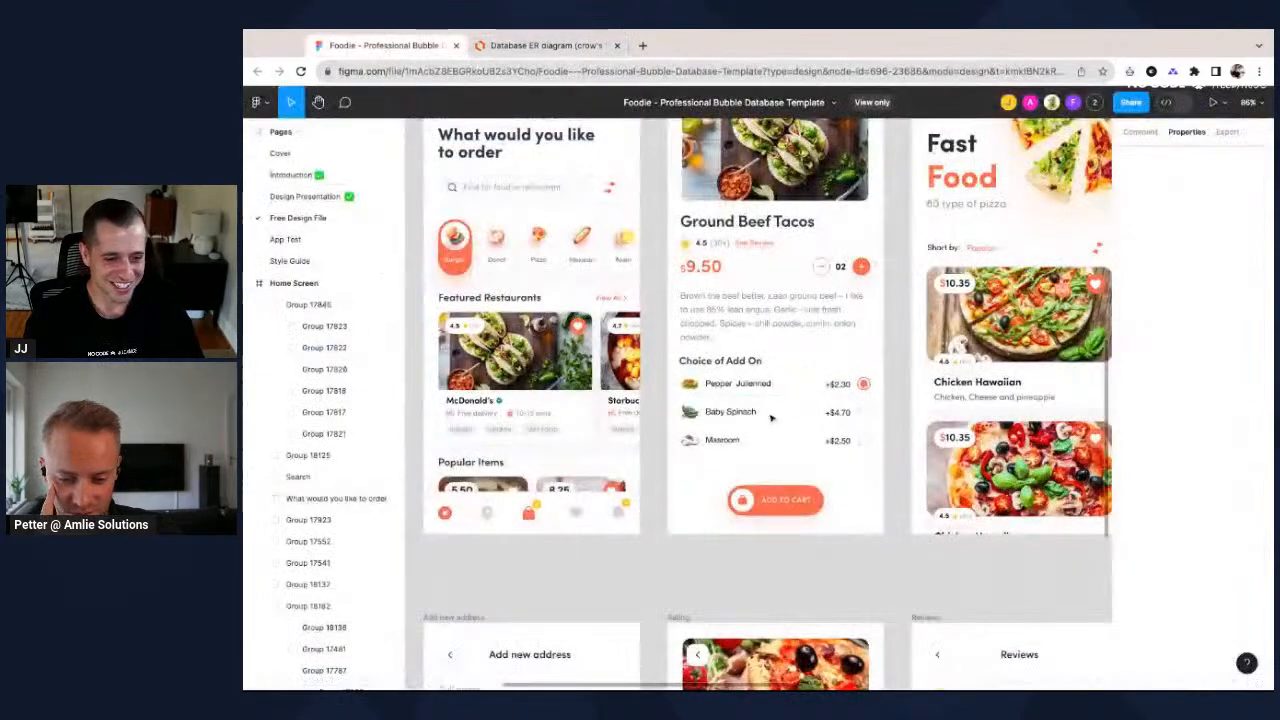
scroll(773, 400, up, 3)
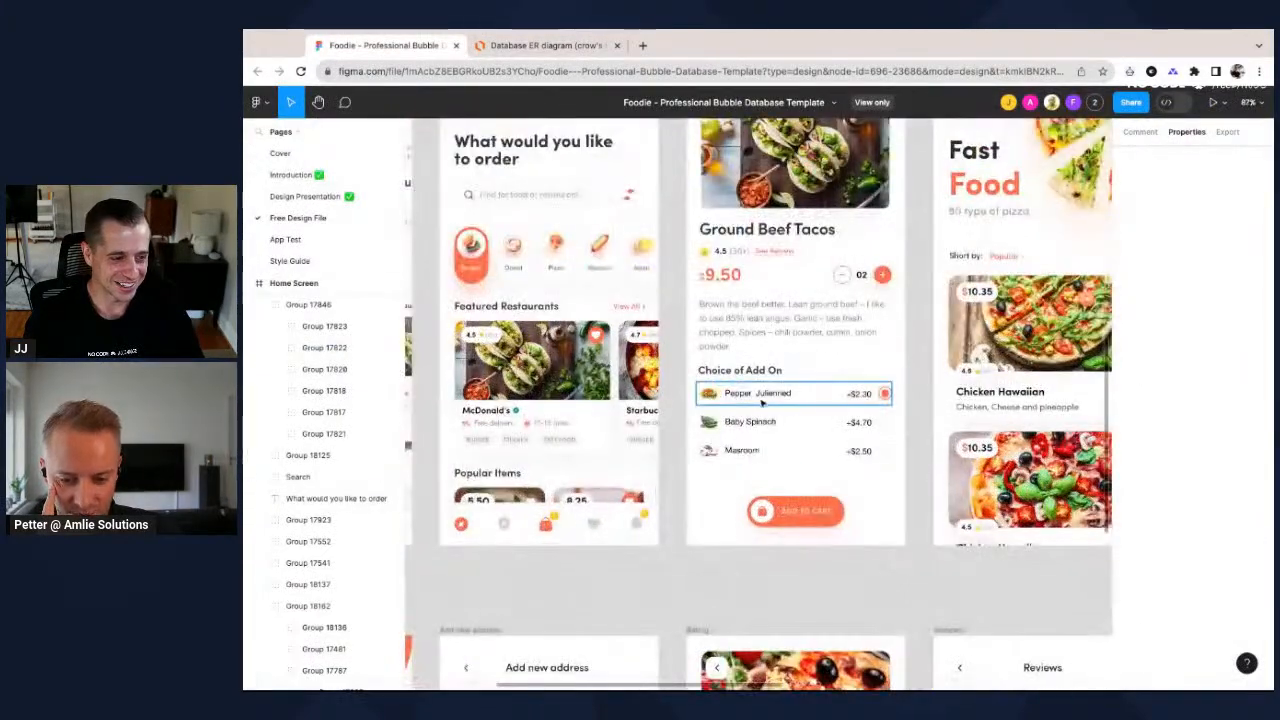
scroll(773, 403, up, 2)
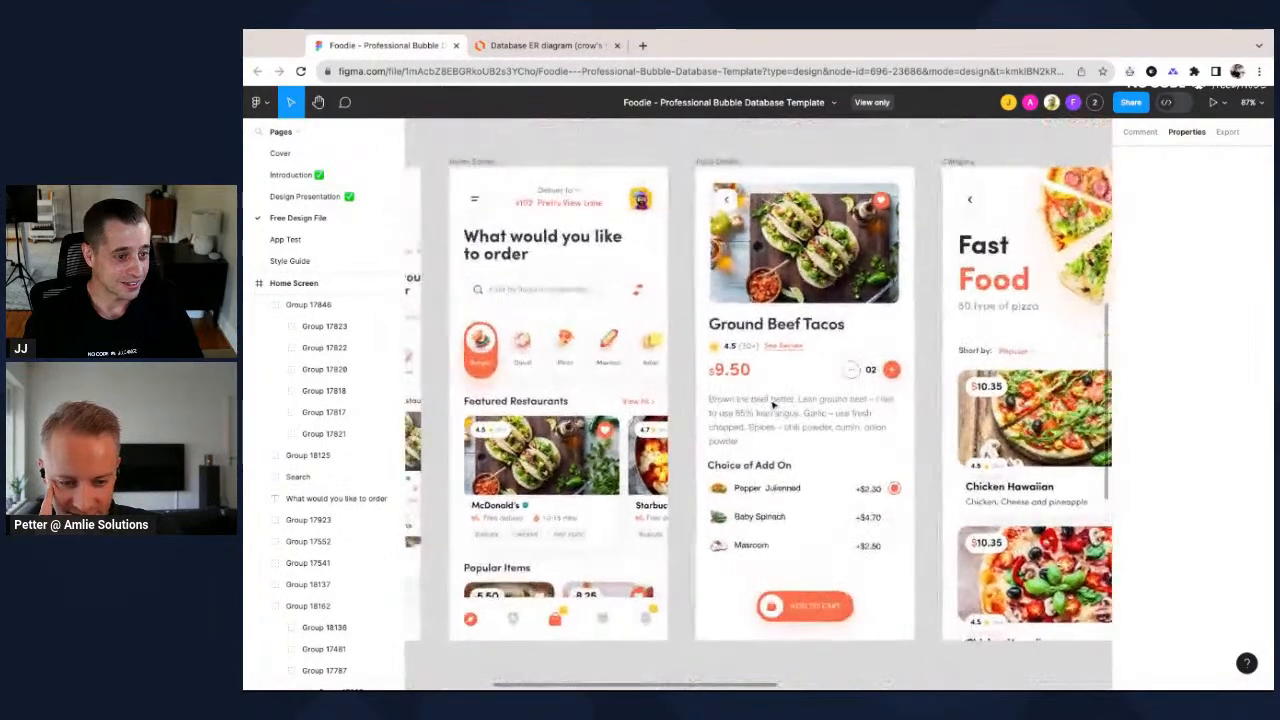
scroll(773, 403, down, 3)
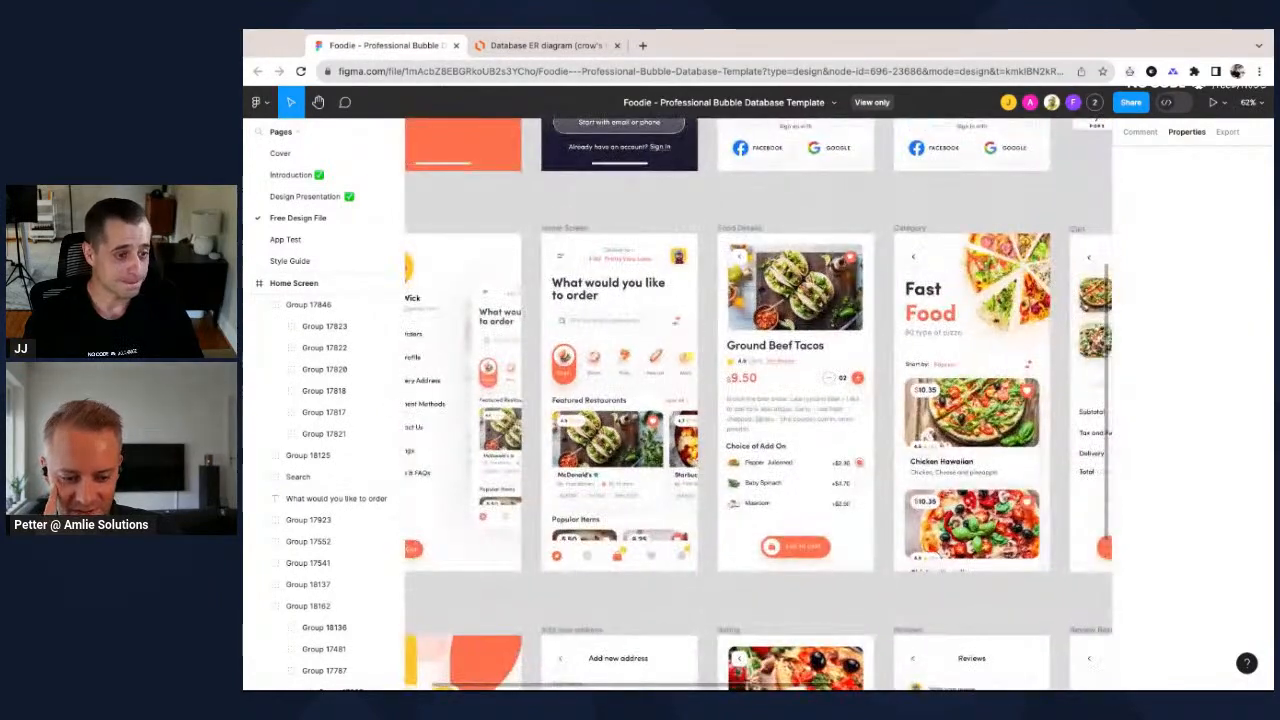
scroll(767, 482, up, 4)
scroll(767, 482, down, 2)
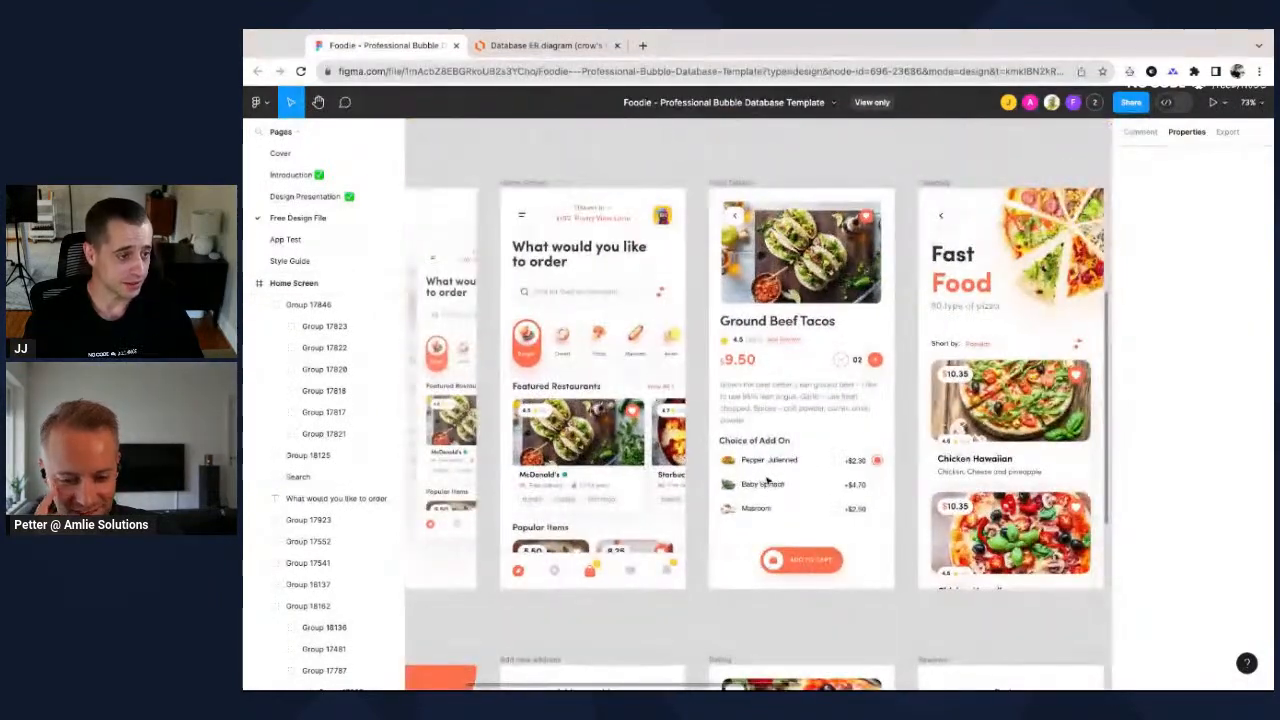
click(530, 46)
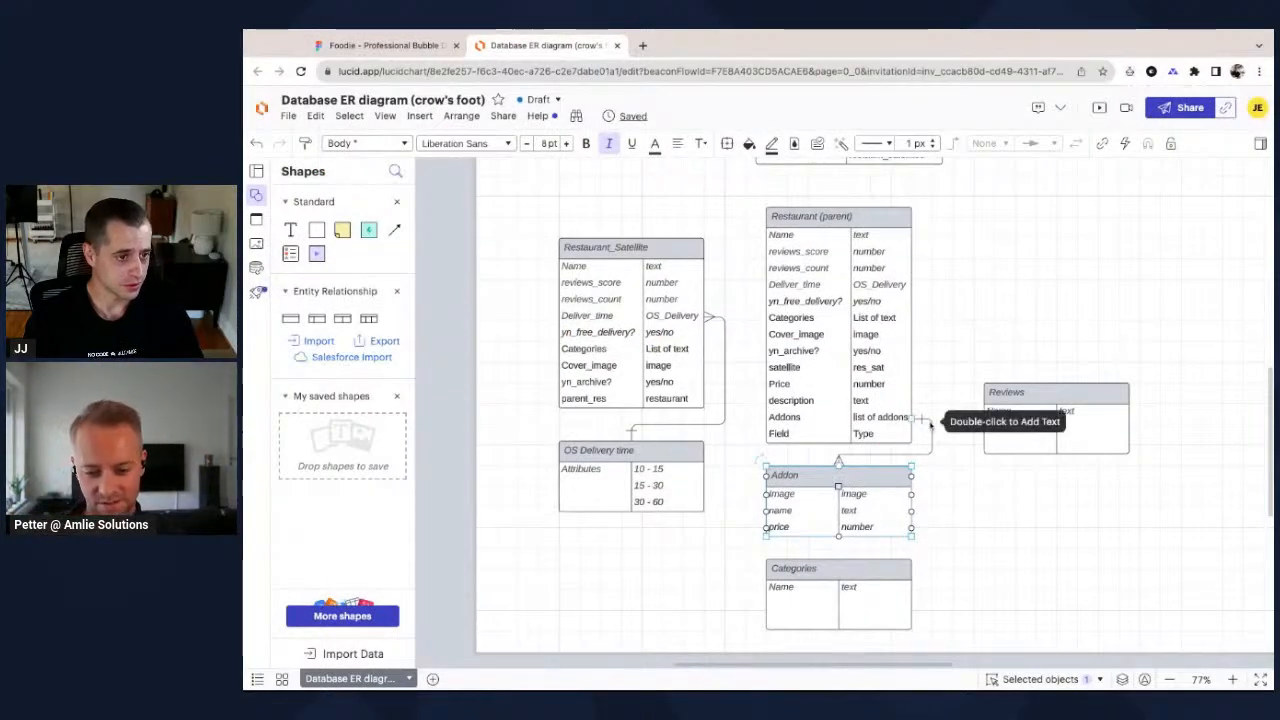
click(380, 45)
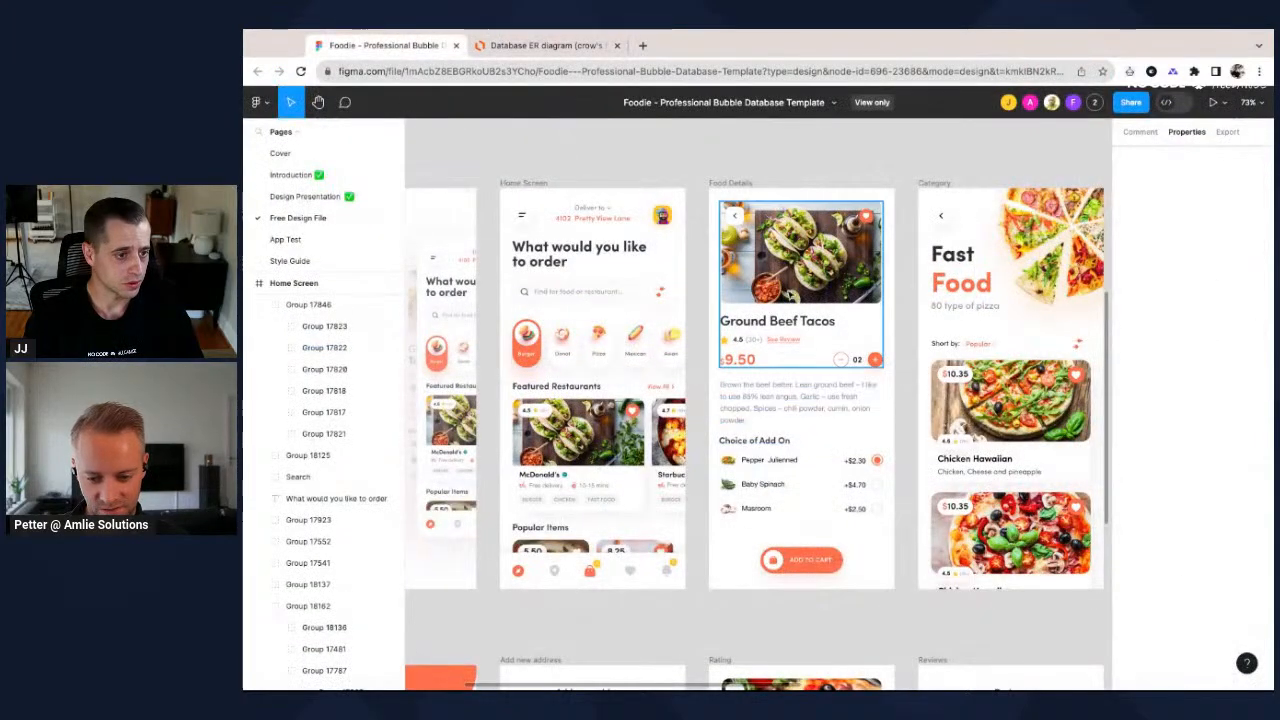
scroll(764, 435, down, 1)
scroll(764, 435, left, 1)
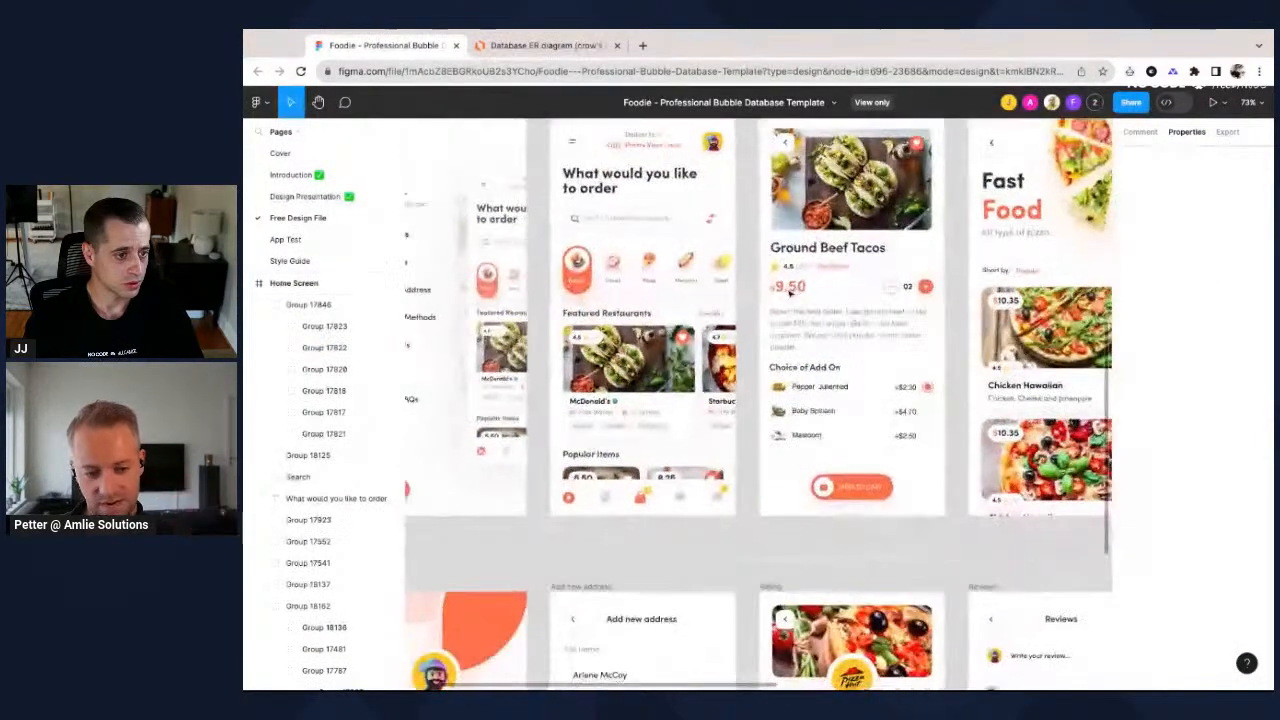
scroll(764, 435, up, 1)
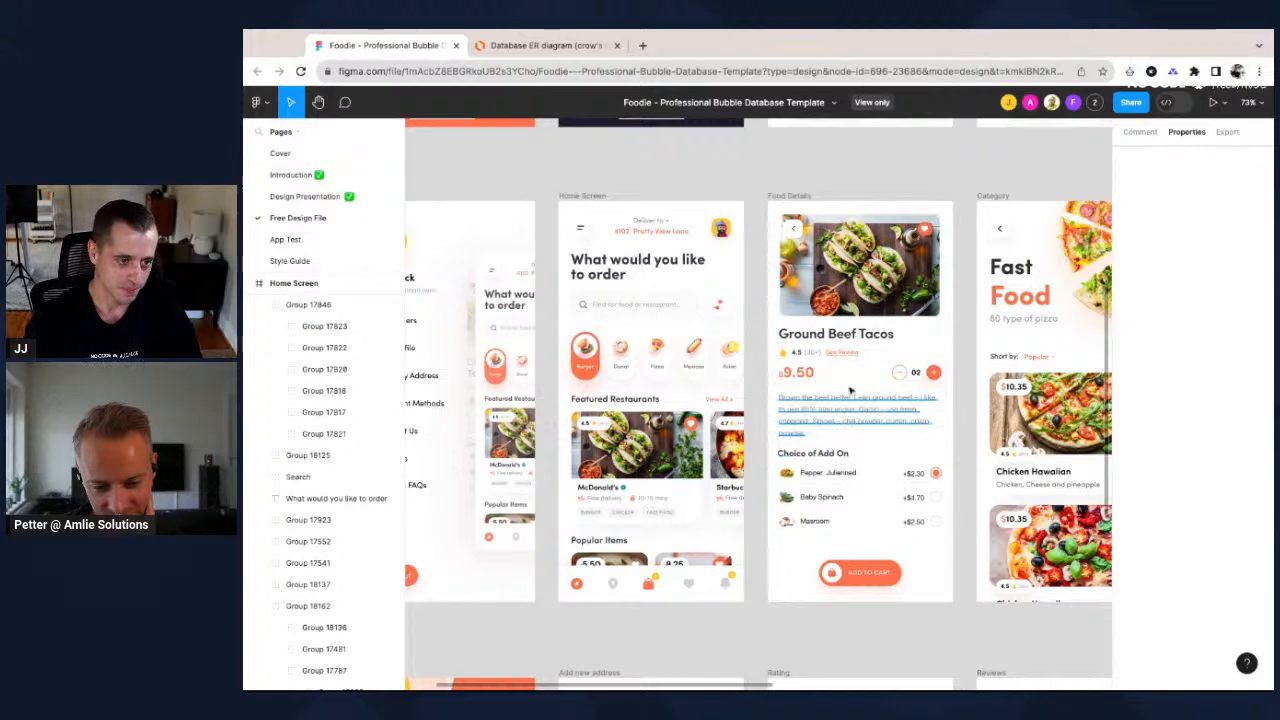
Switch to Lucidchart and move the Reviews table lower to free the space beside Restaurant (parent).
key(ctrl+Tab)
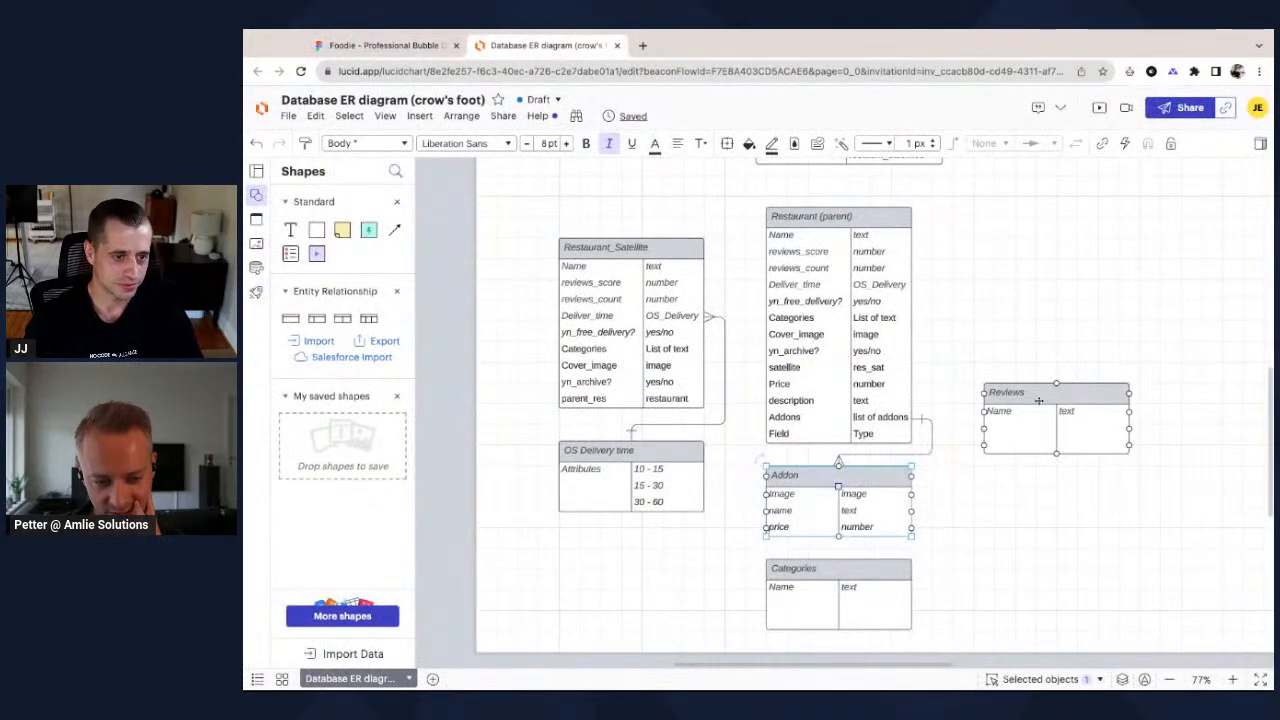
drag(1030, 420, 1092, 524)
click(865, 218)
key(super+v)
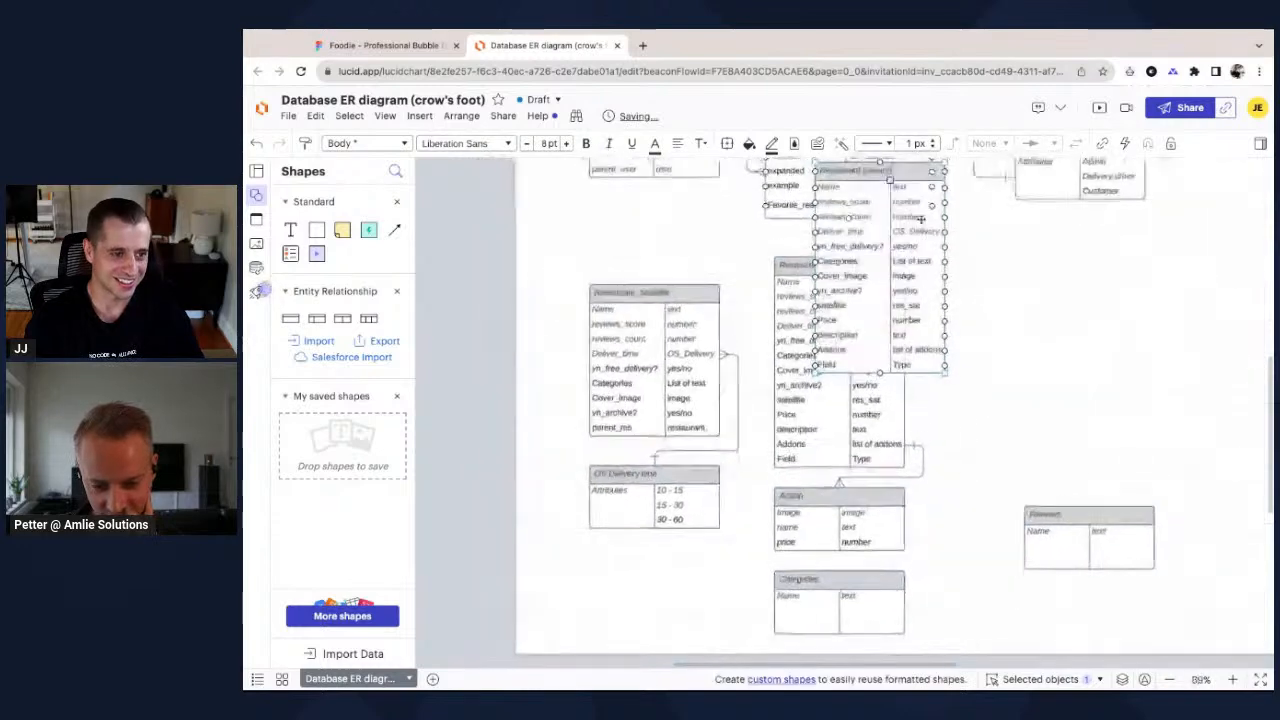
drag(898, 189, 1020, 286)
double_click(988, 281)
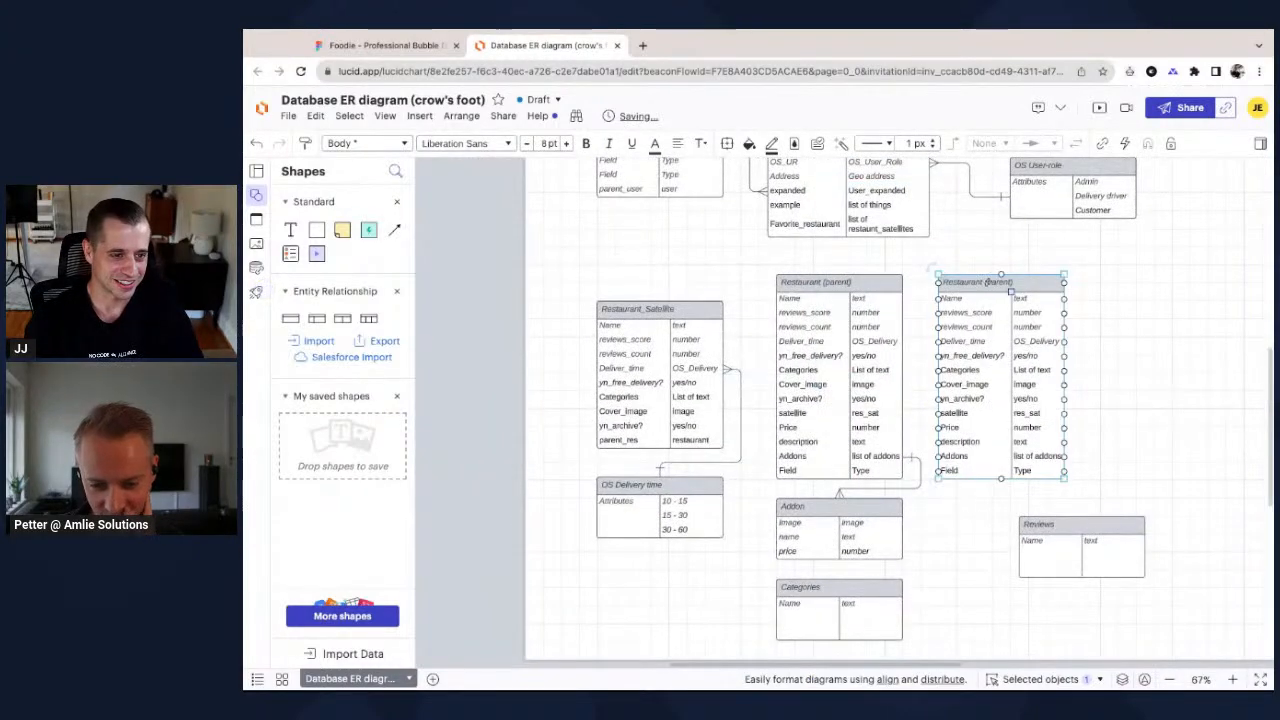
text(Menu item)
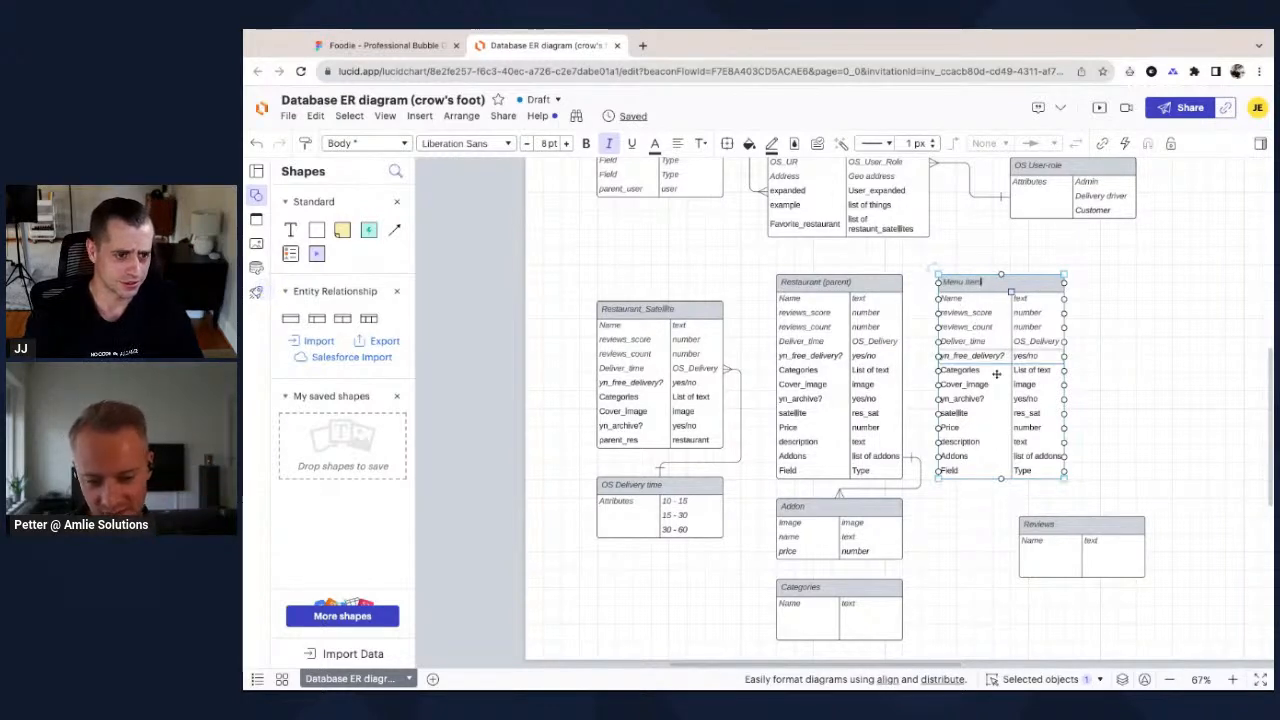
key(BackSpace)
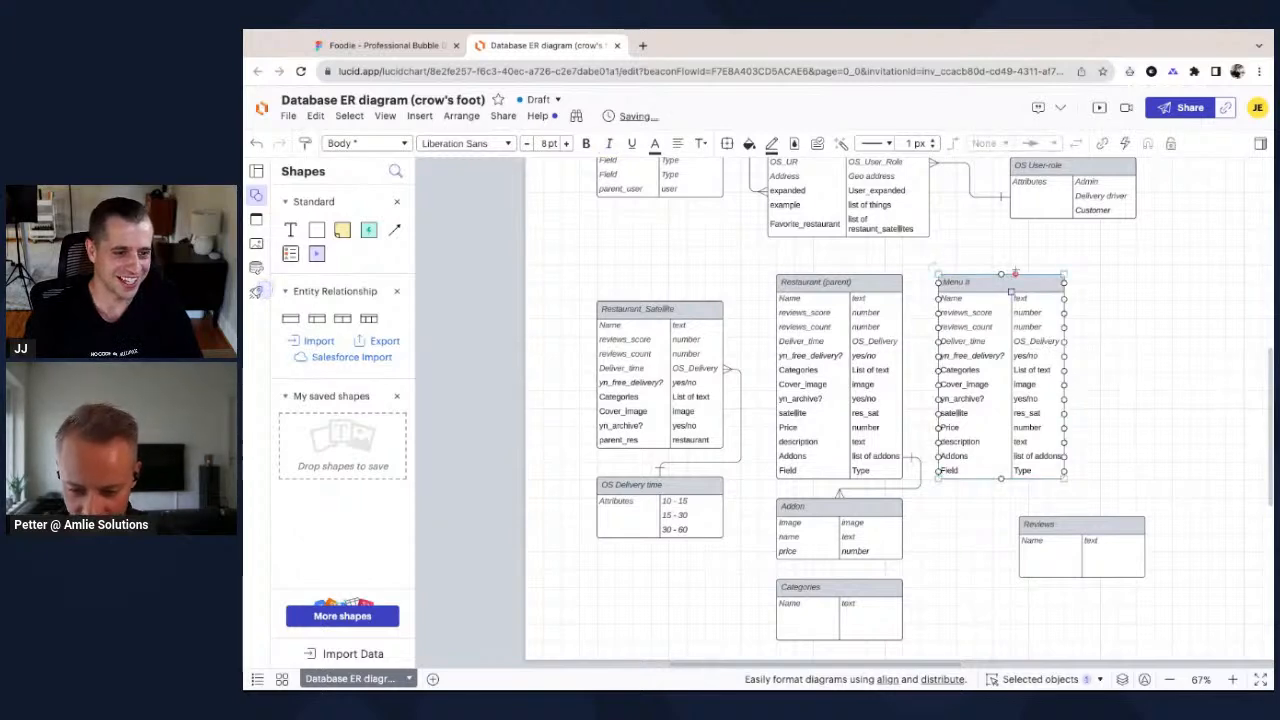
key(Delete)
Duplicate the Reviews table, place the copy beside the upper part of Restaurant (parent), and title it Menu Items.
click(1088, 529)
key(super+c)
key(super+v)
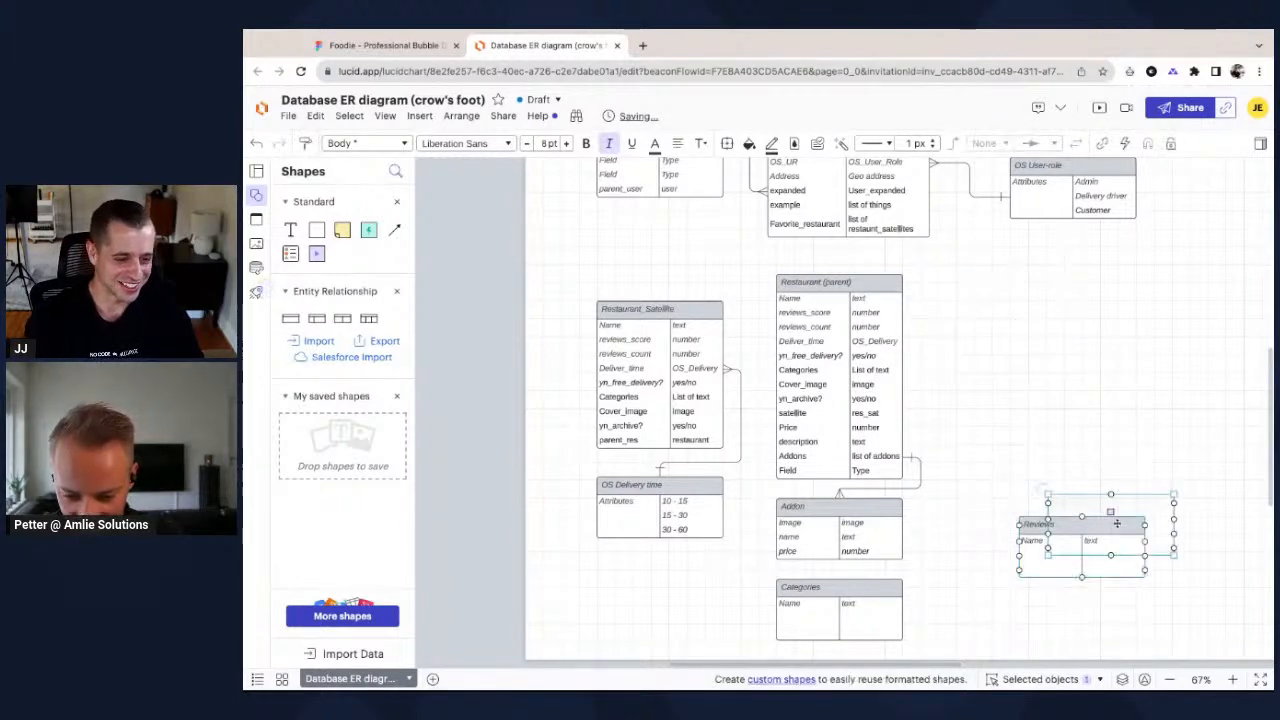
drag(1142, 510, 1041, 285)
double_click(984, 282)
text(Menu Items)
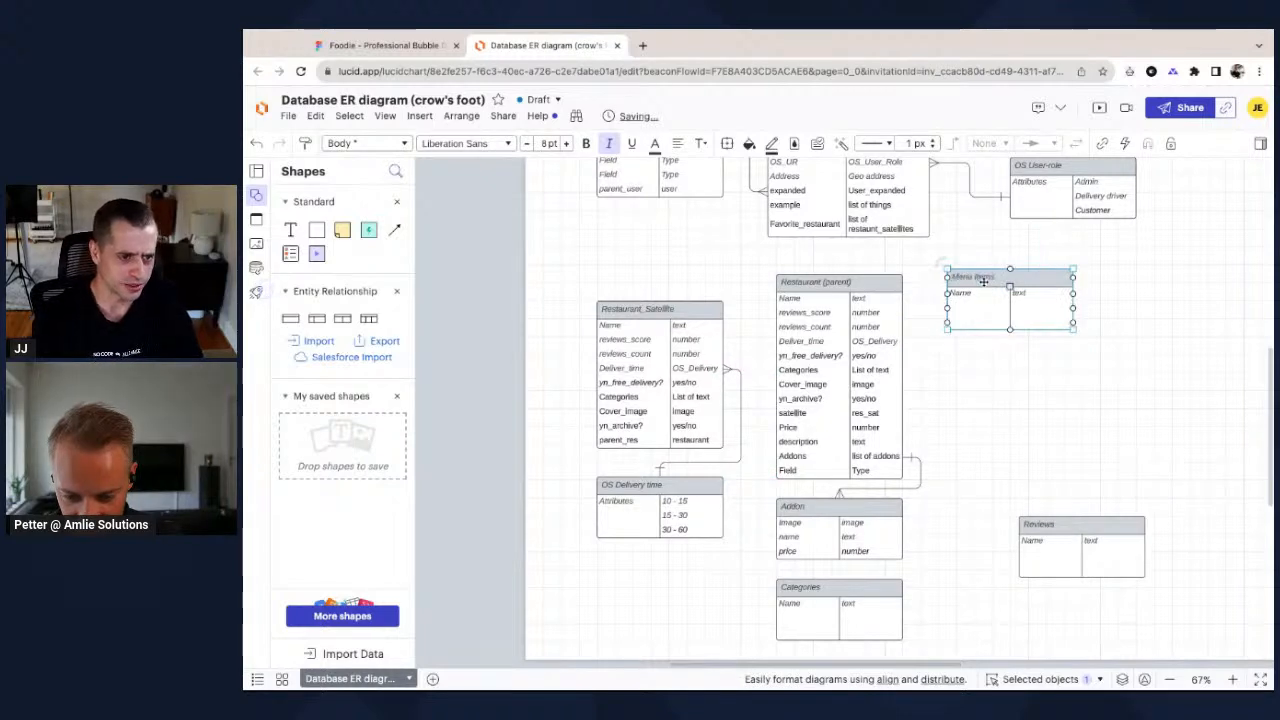
Fill the row below Name in the Menu Items table with Addons as List of addons.
click(798, 456)
click(798, 456)
click(967, 310)
click(967, 310)
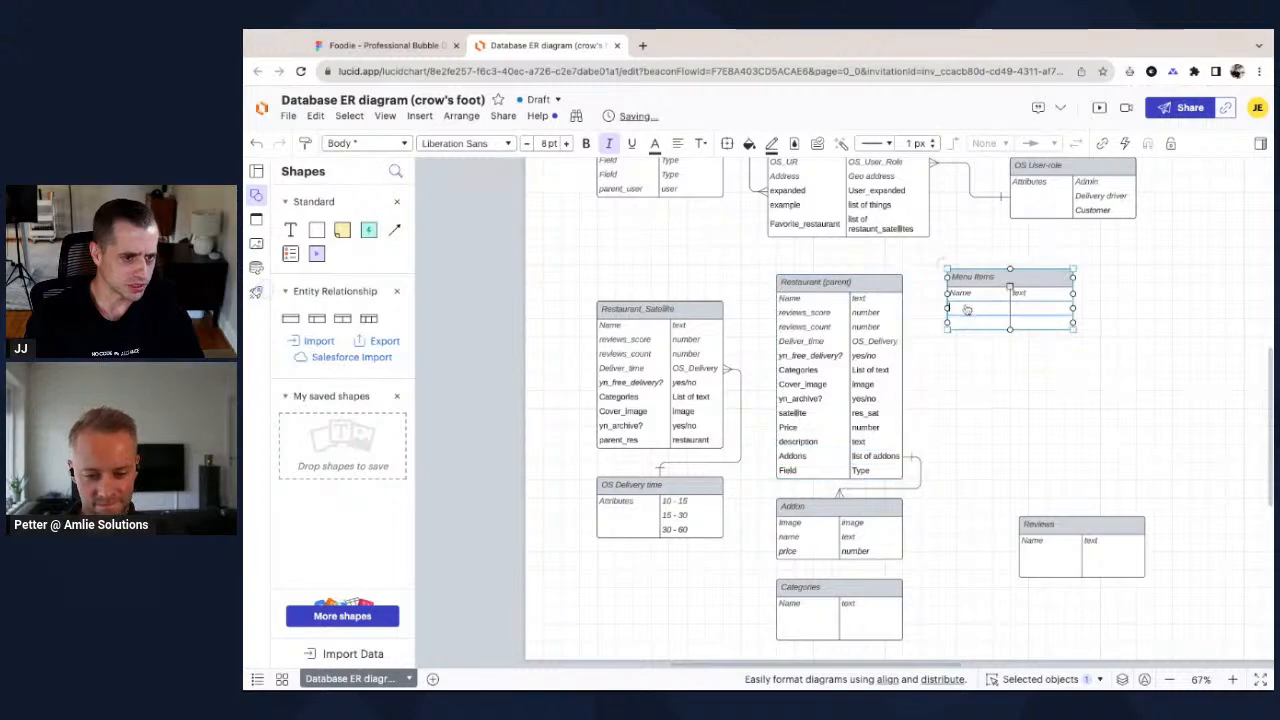
key(ctrl+v)
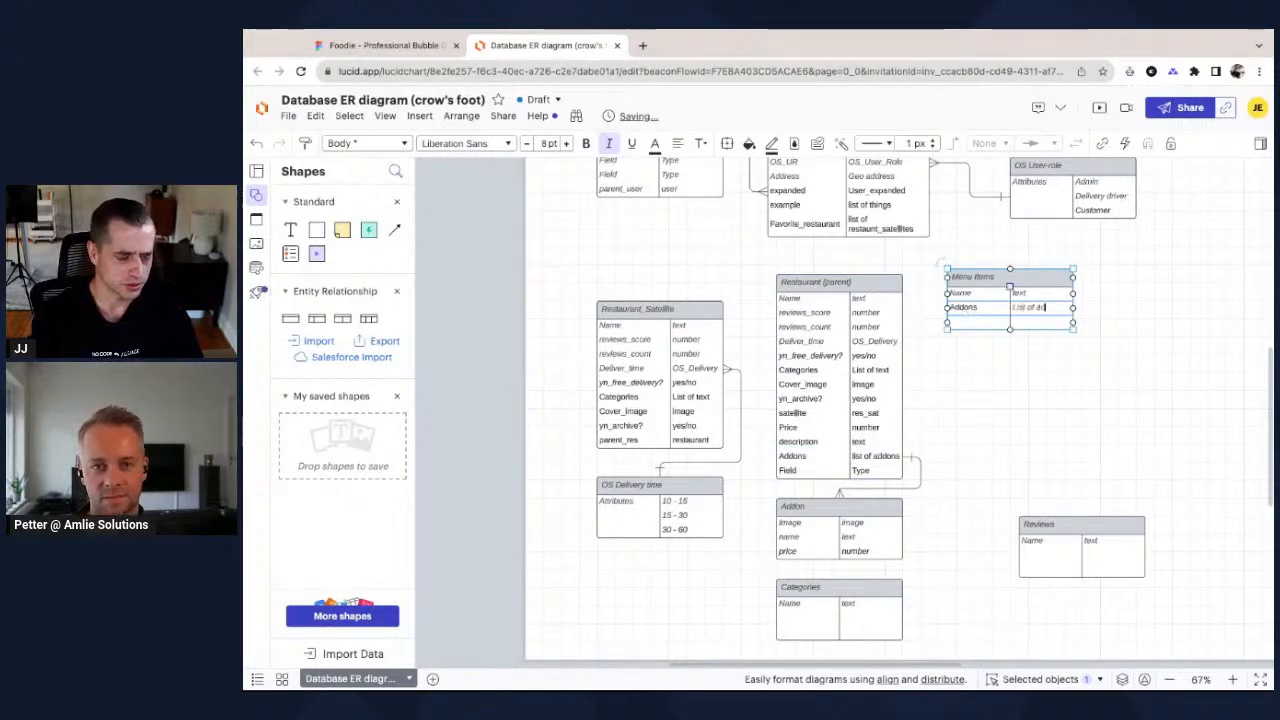
Fill the last row of the Menu Items table with Description as text.
click(830, 447)
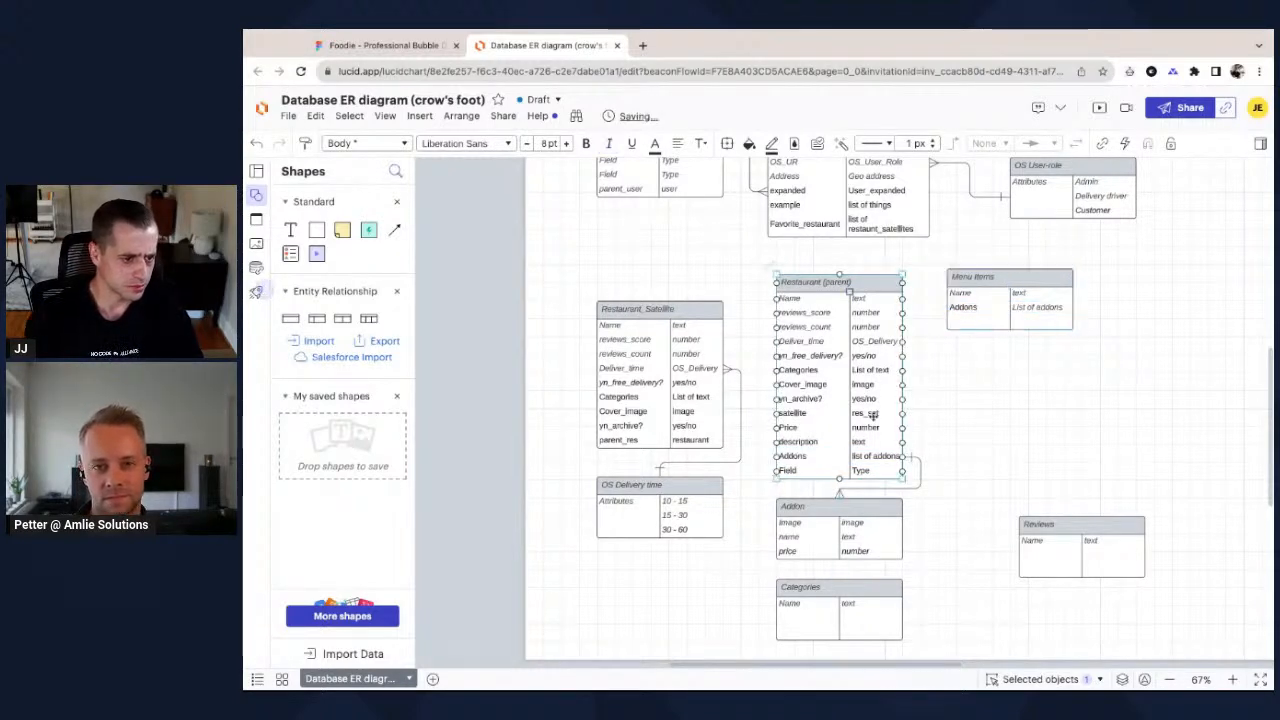
click(970, 322)
text(Description)
key(Tab)
text(text)
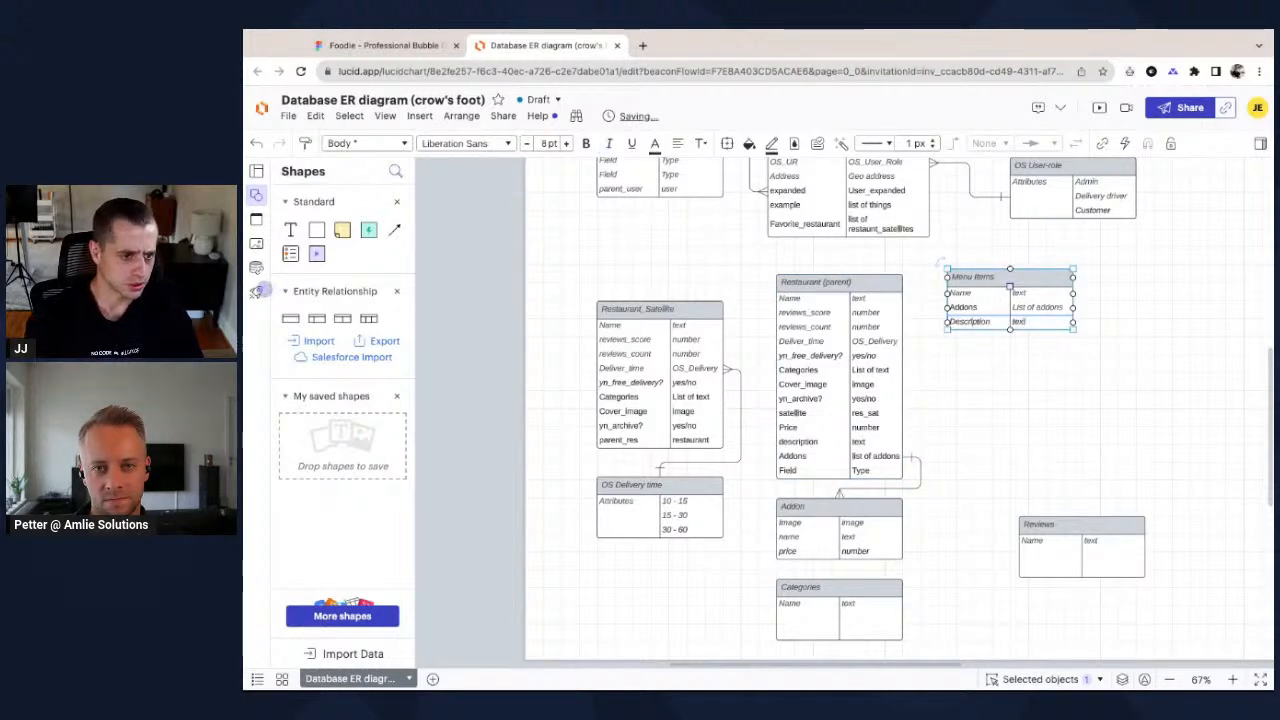
Insert two rows below Description in the Menu Items table and fill the first with Price as number.
right_click(978, 322)
click(1036, 123)
right_click(982, 336)
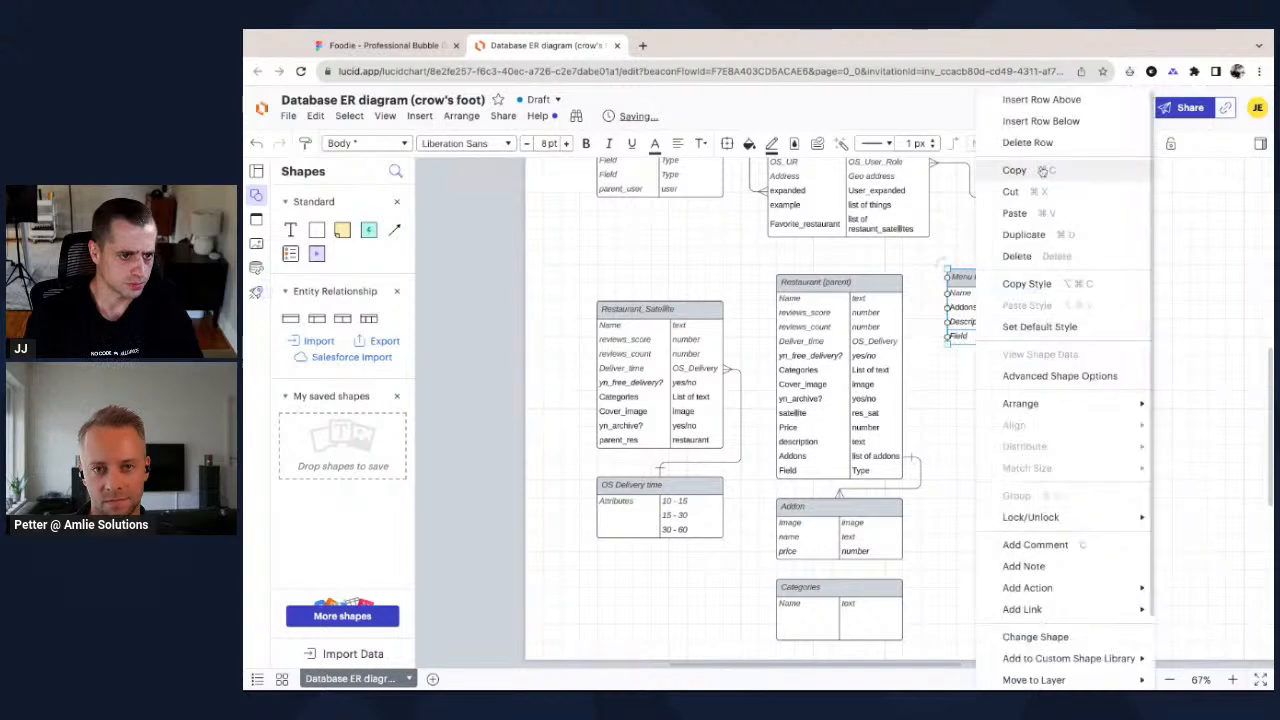
click(1045, 121)
text(Price)
key(Tab)
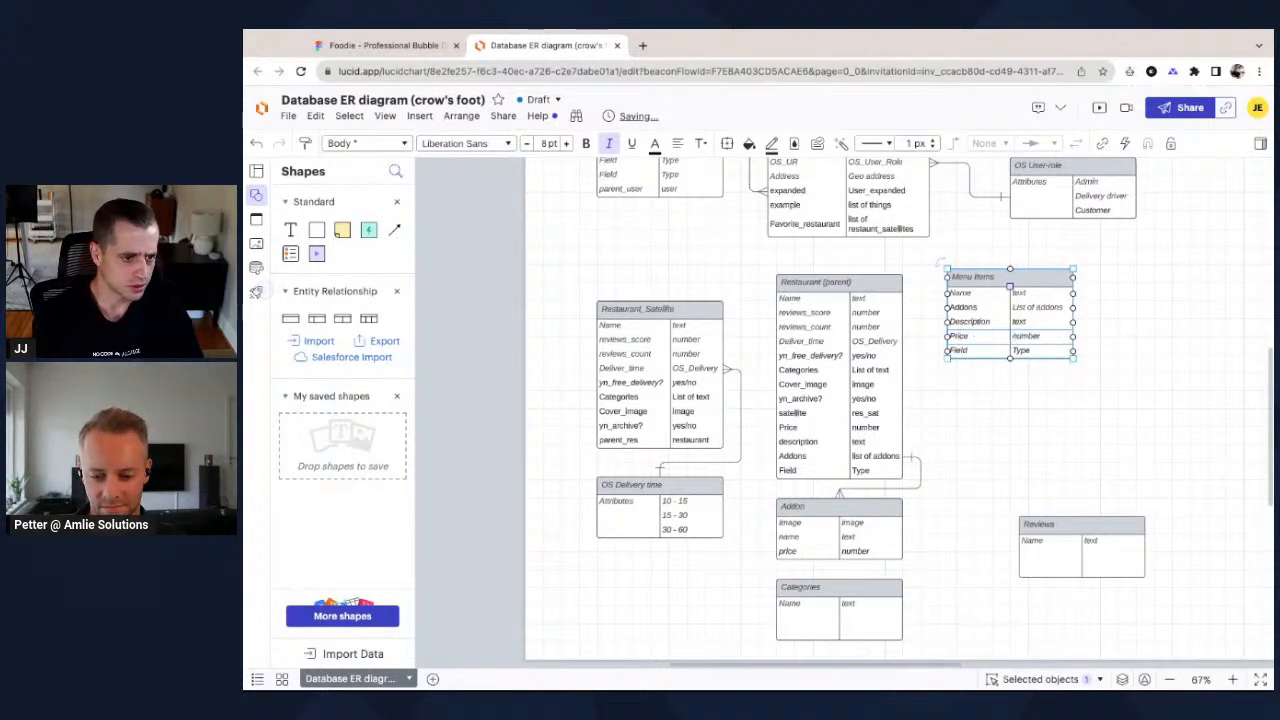
Change the Price row of Restaurant (parent) to Menu Items as list of menus, below description, and connect it to the Menu Items table.
click(794, 462)
click(800, 441)
click(793, 414)
click(791, 427)
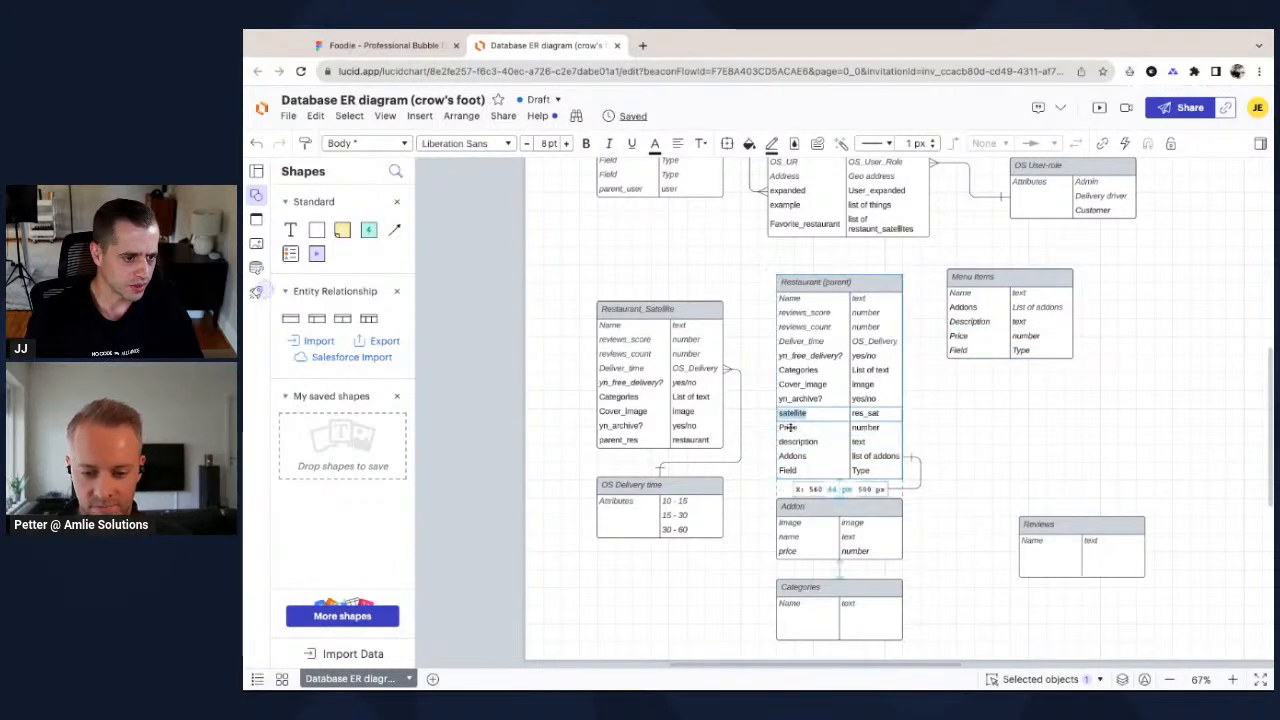
text(Menu Item)
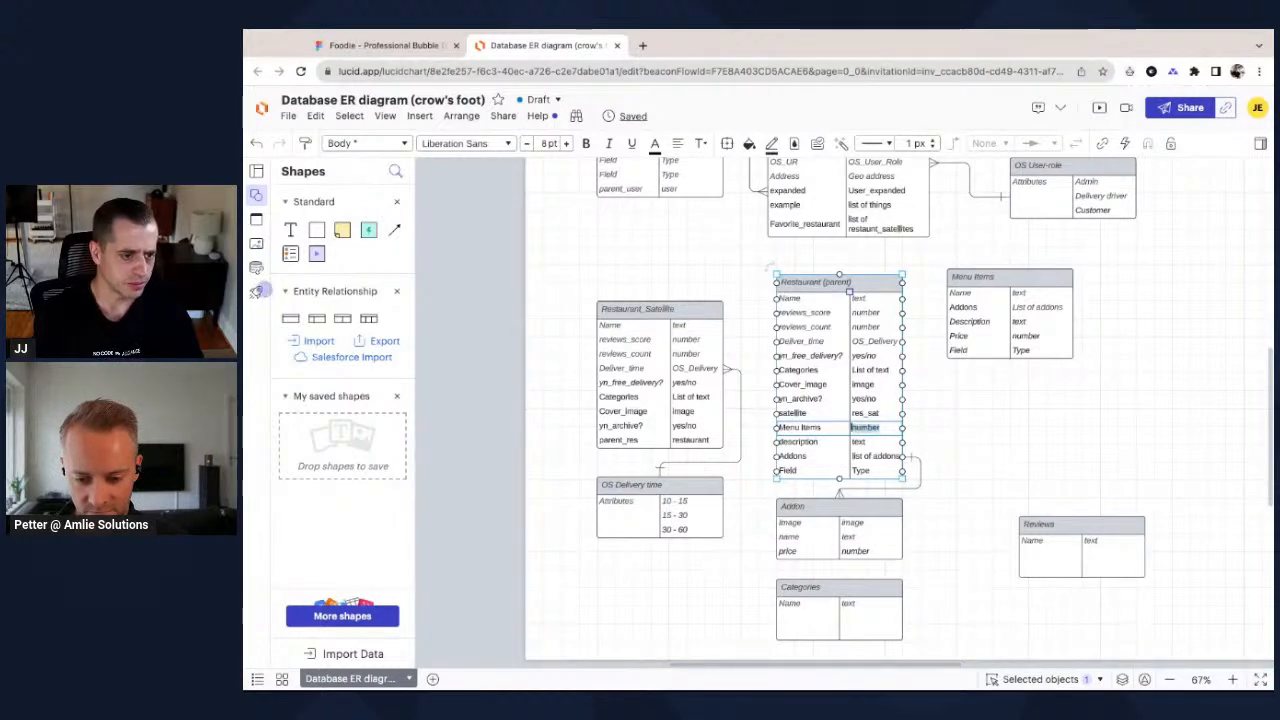
text(s)
drag(903, 428, 904, 446)
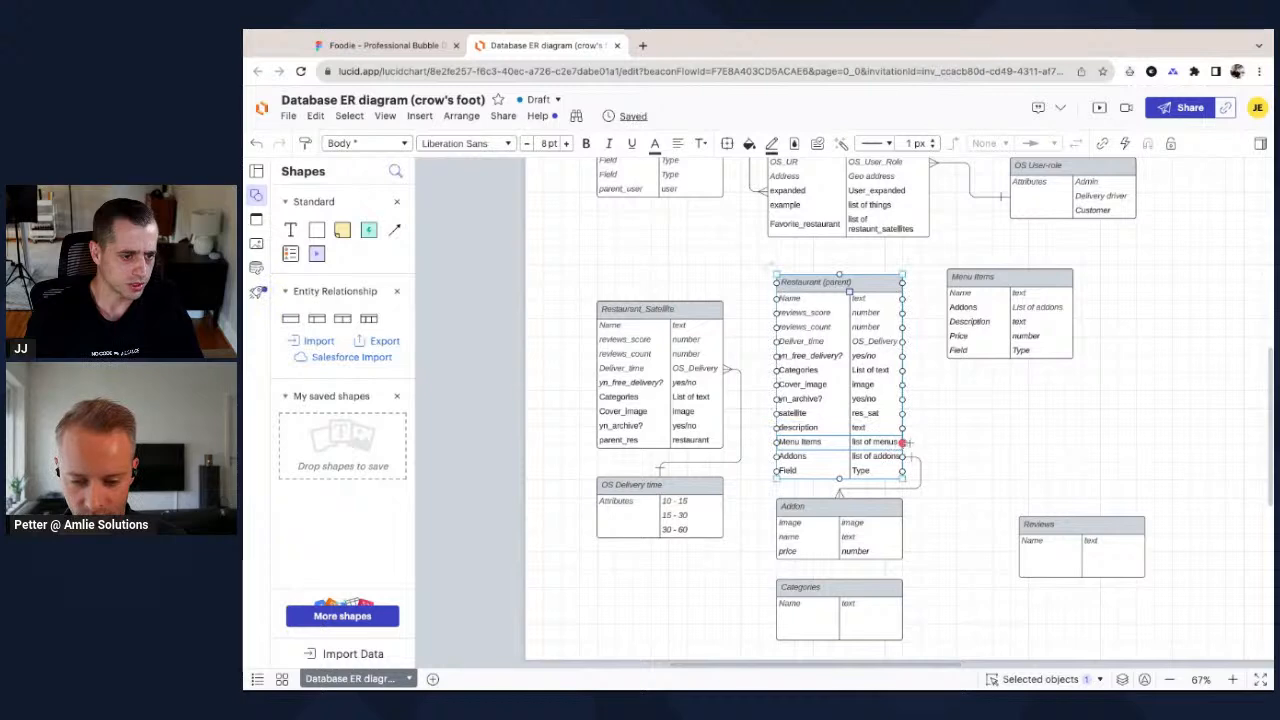
mouse_move(902, 442)
mouse_down()
mouse_move(1000, 258)
mouse_move(1010, 264)
mouse_up()
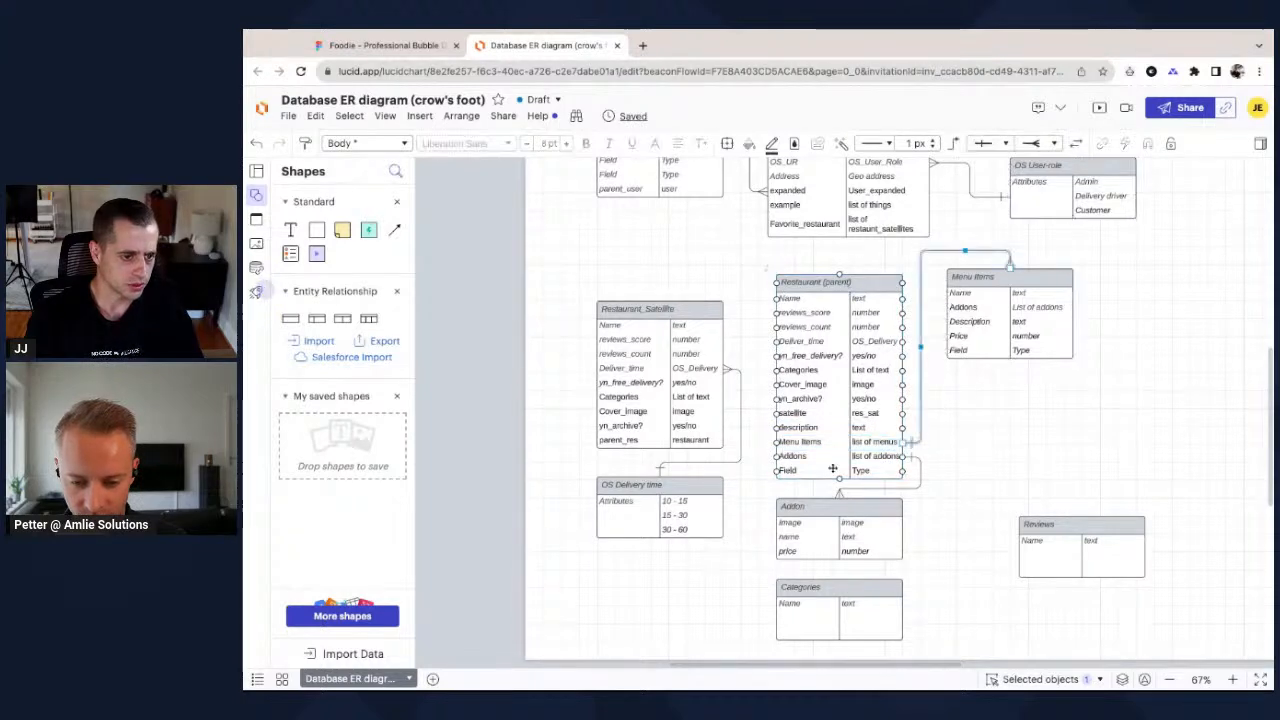
Delete the Addons row and the placeholder Field row from Restaurant (parent), and move the Menu Items table closer to it.
right_click(800, 456)
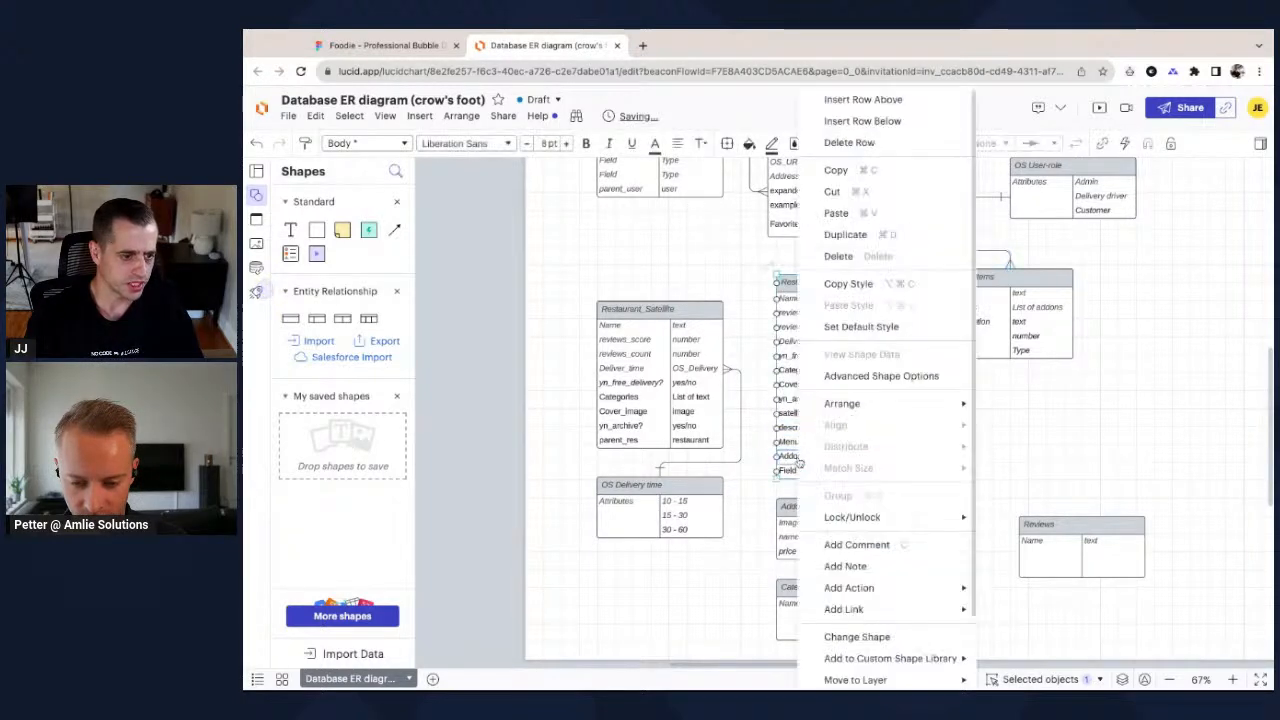
click(852, 142)
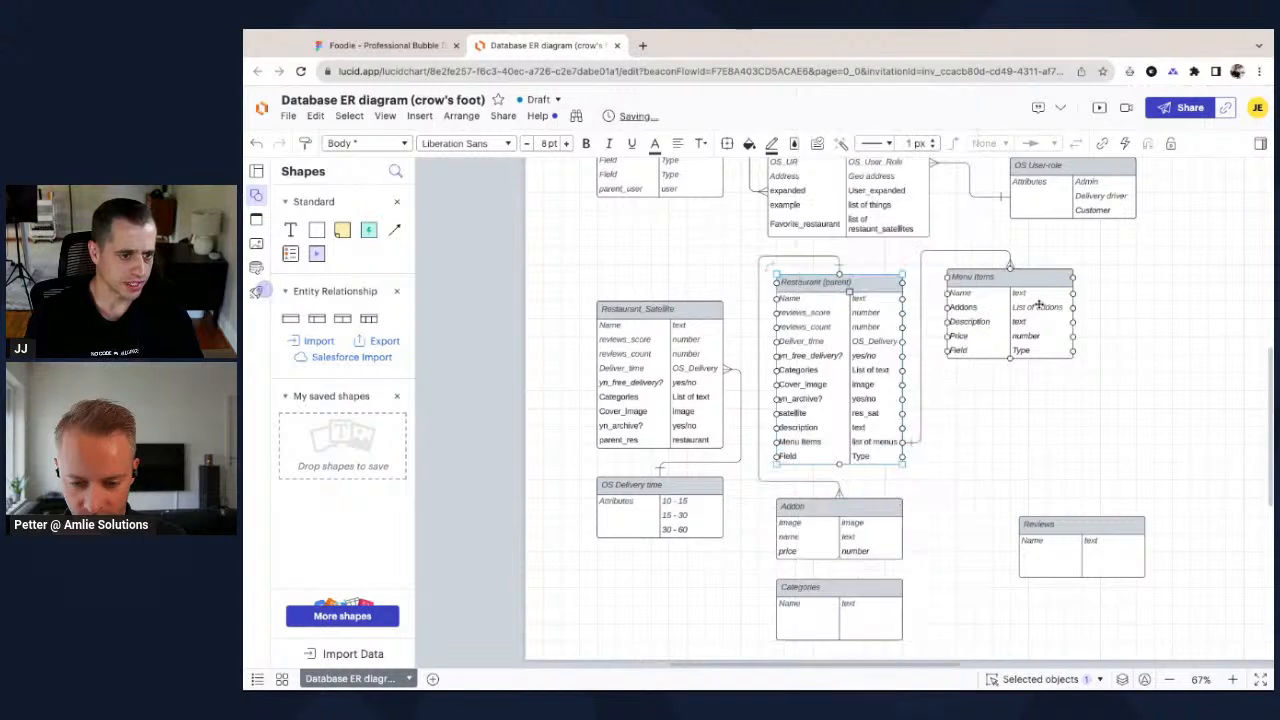
drag(1010, 272, 1014, 281)
click(790, 456)
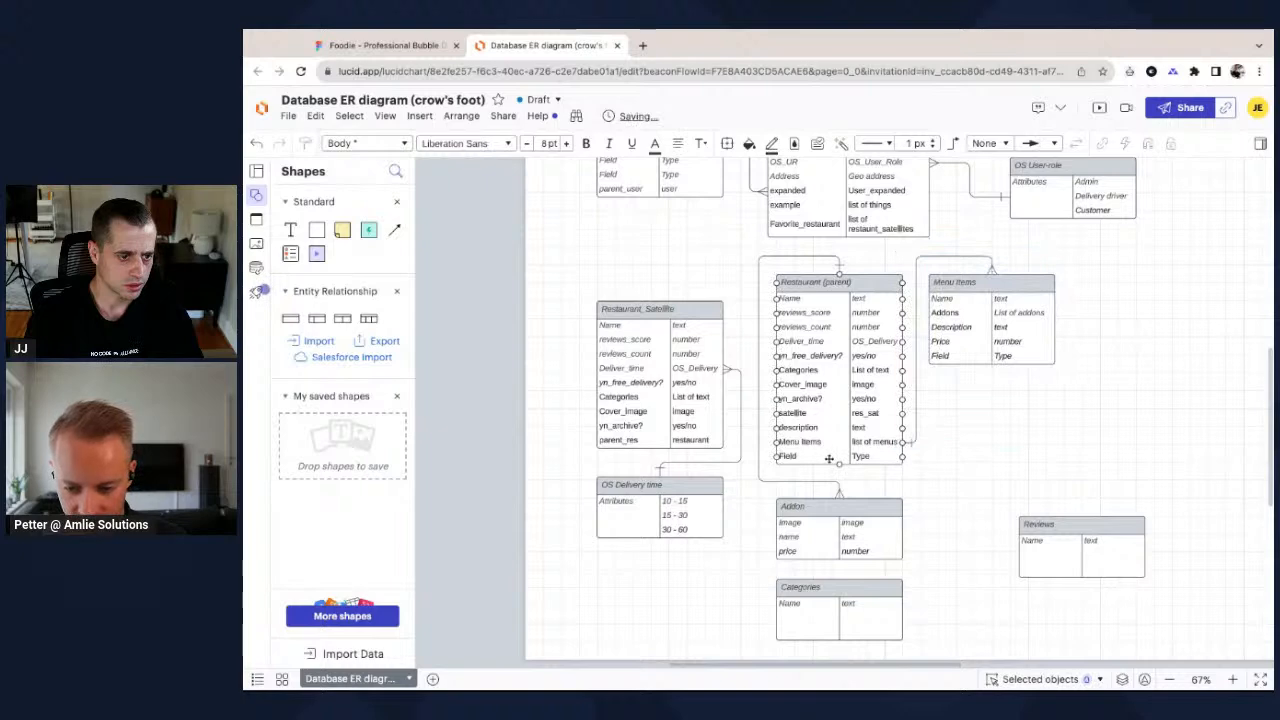
right_click(790, 456)
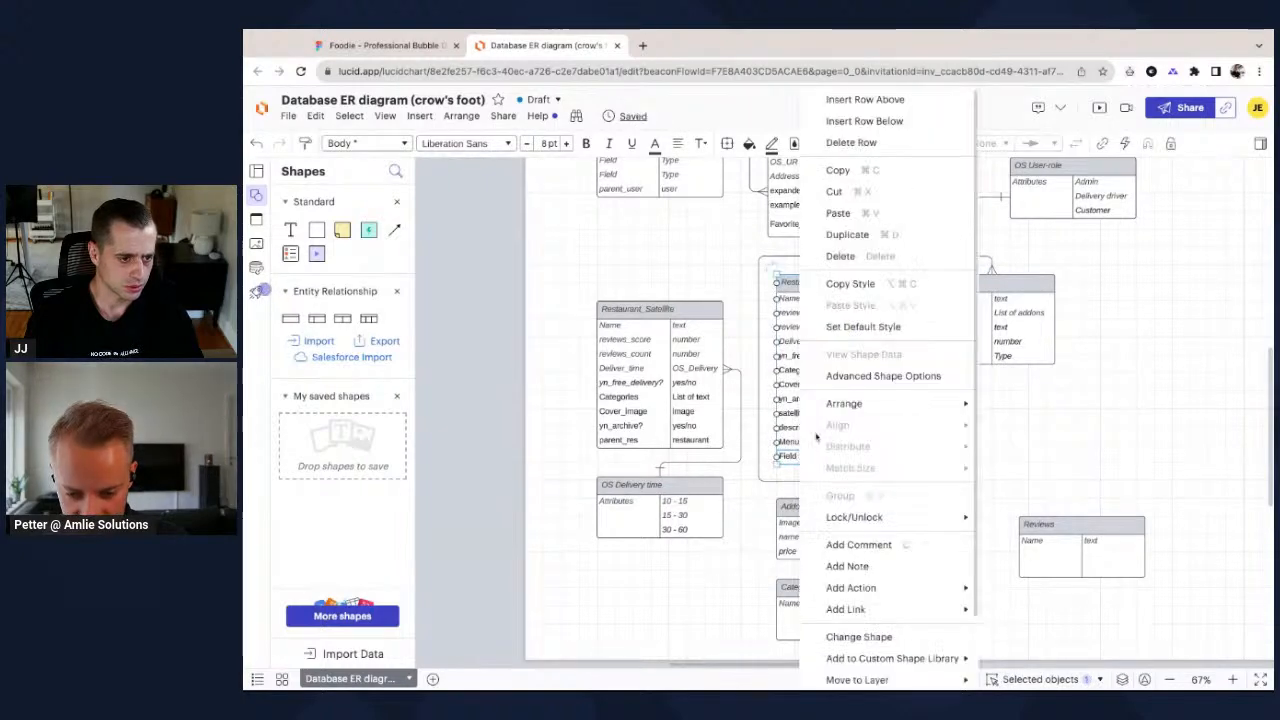
click(852, 138)
click(1015, 456)
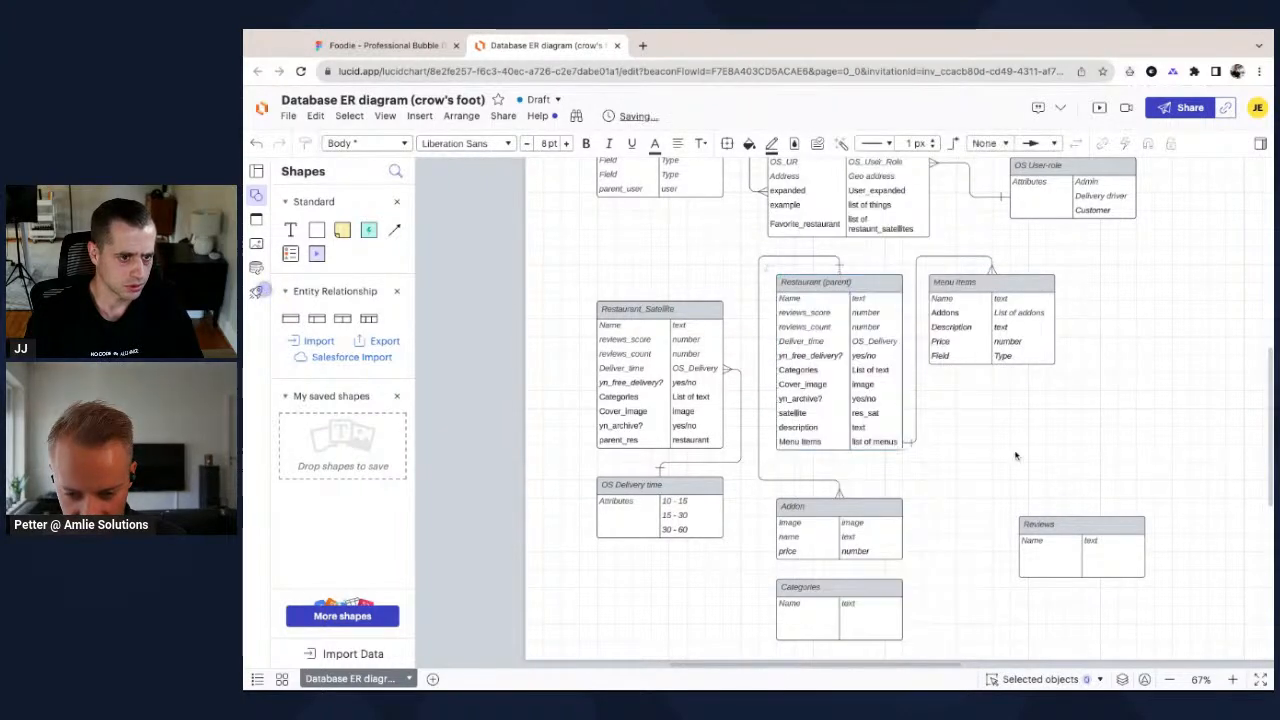
Insert a row at the end of the Menu Items table and fill the row below Price with Image as image.
click(1018, 282)
click(1033, 304)
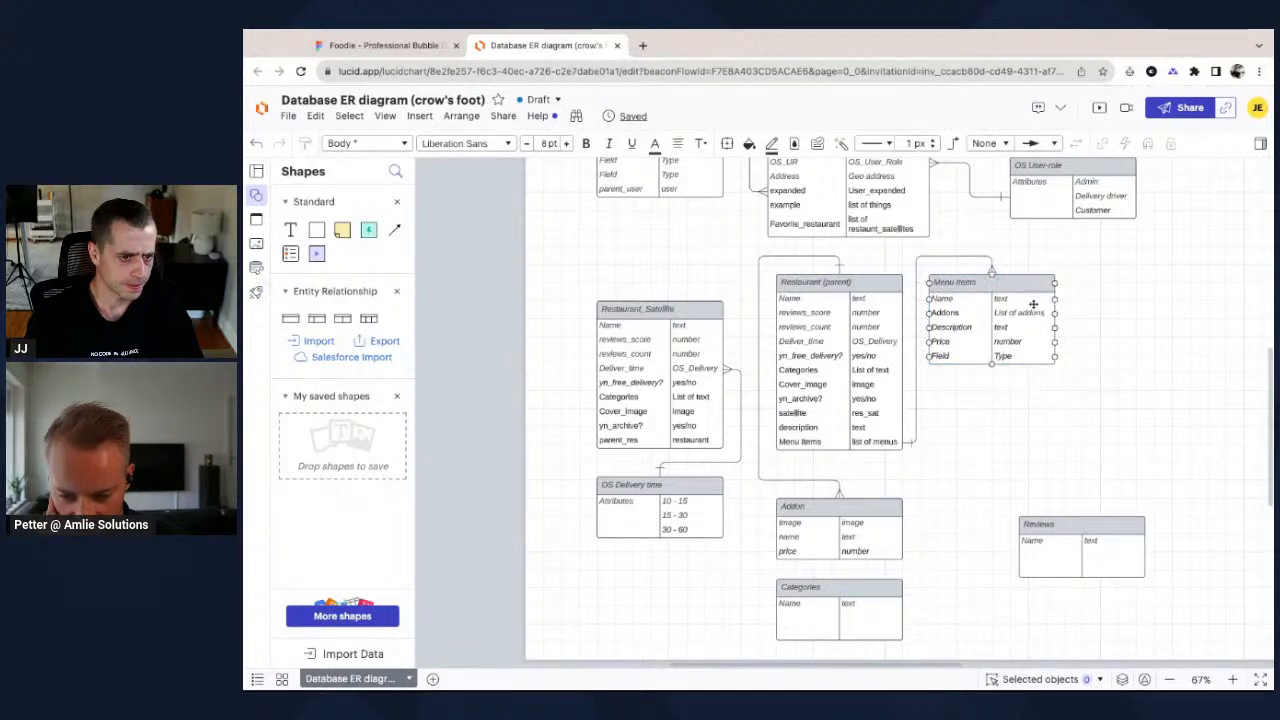
right_click(944, 358)
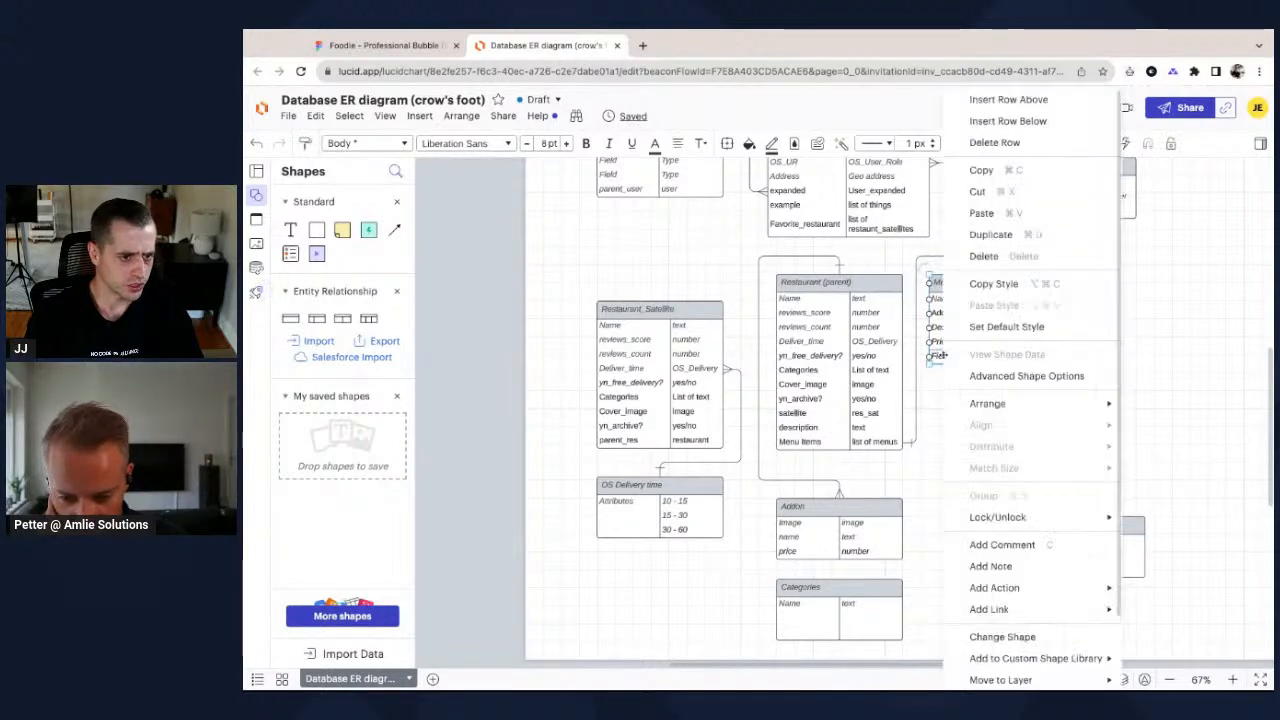
click(1035, 121)
click(935, 356)
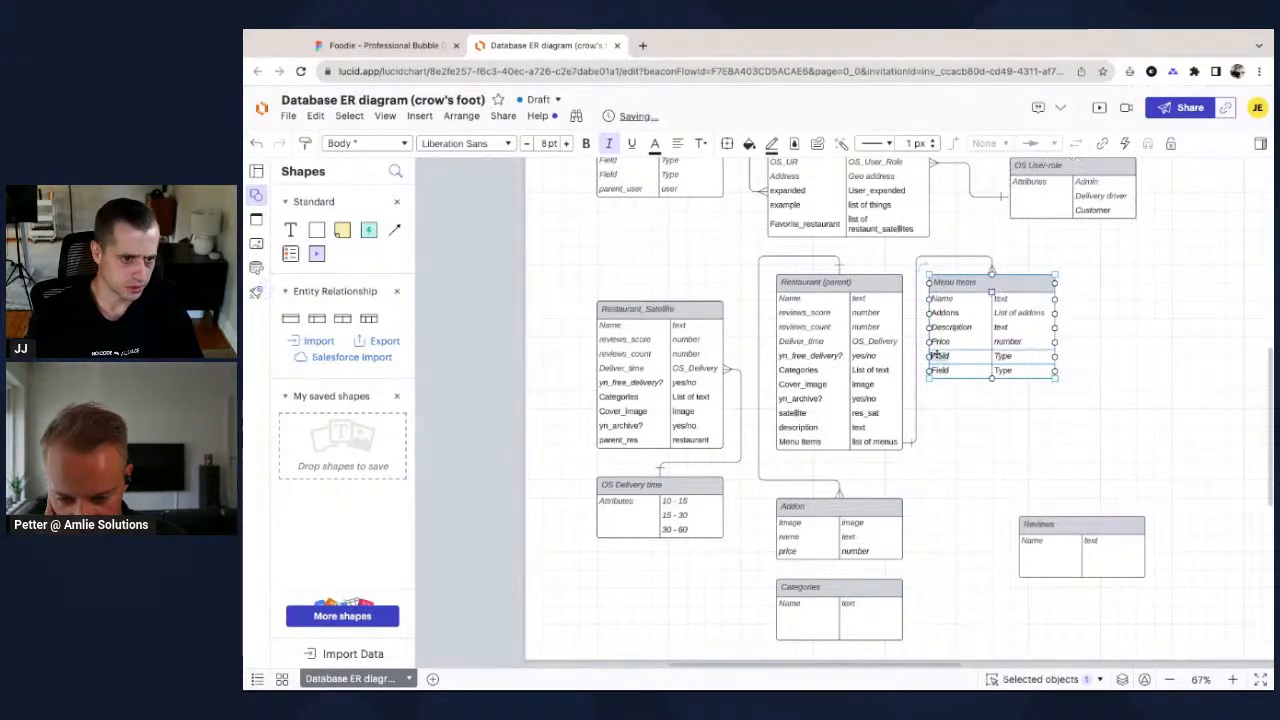
text(image)
key(Tab)
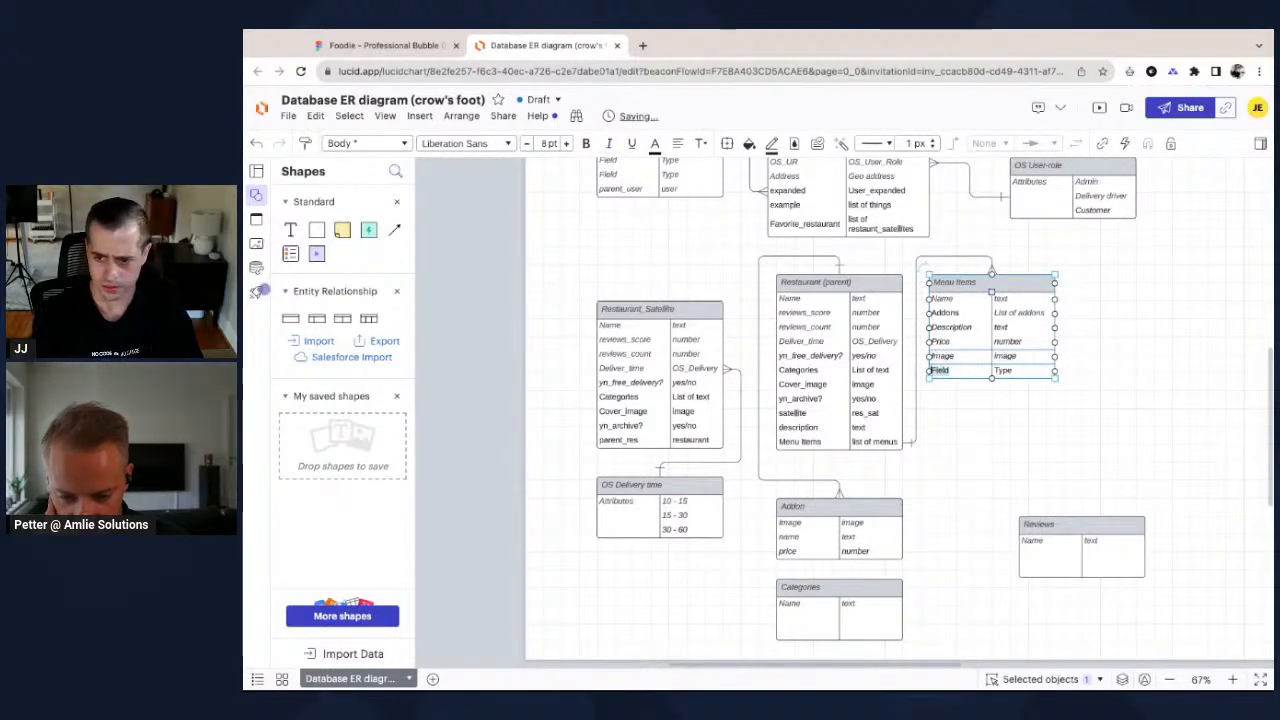
right_click(1001, 410)
click(930, 417)
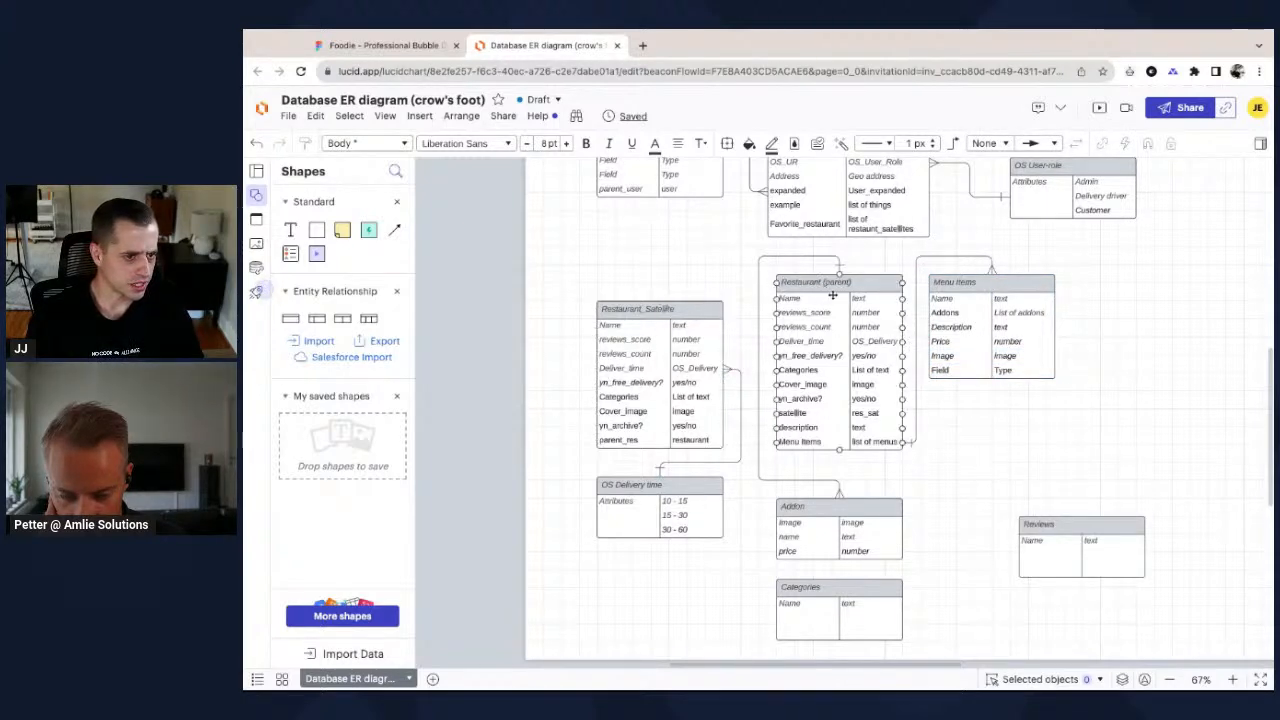
Check the Food Details design in Figma, then add a row to the Menu Items table and fill in Reviews as reviews below Image.
click(963, 283)
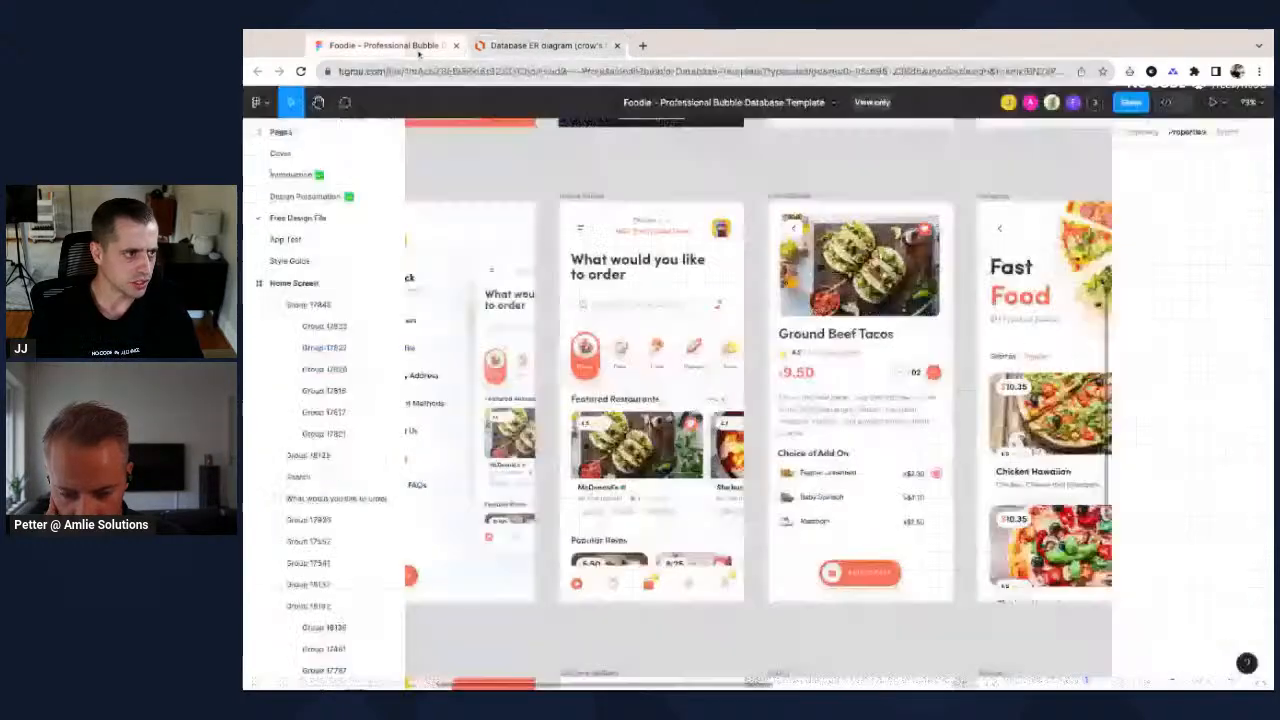
click(385, 45)
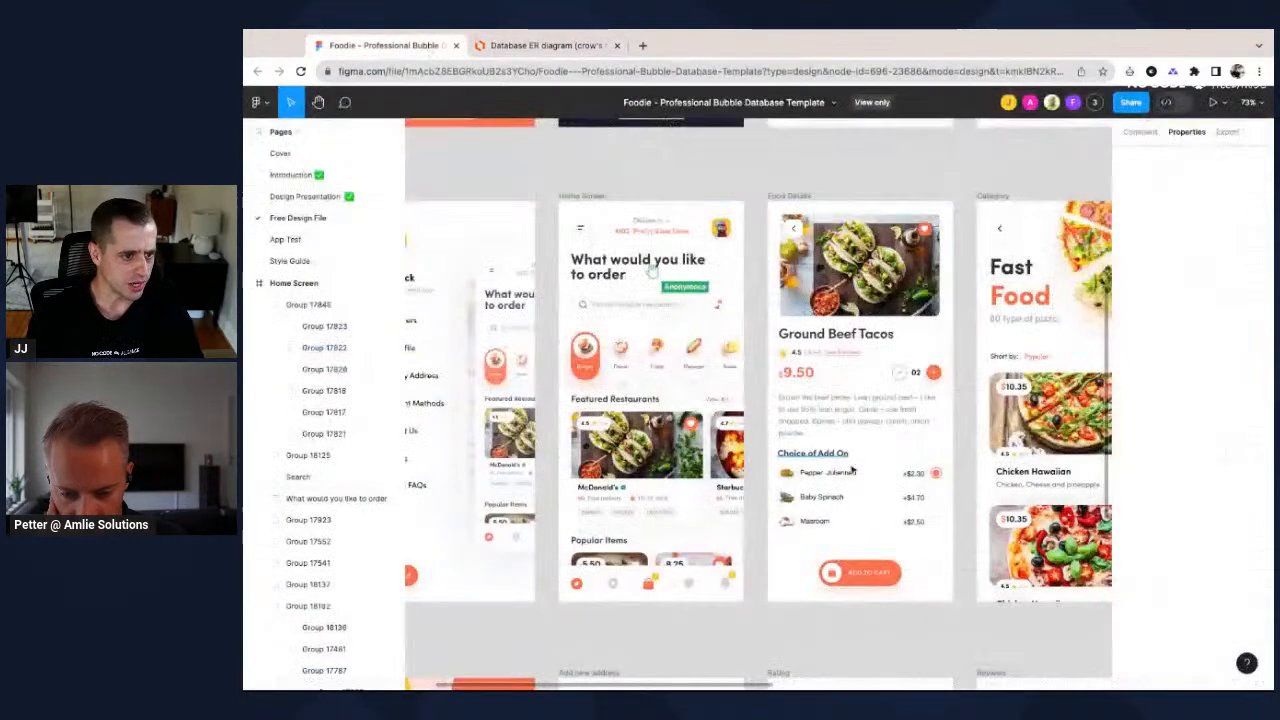
click(546, 45)
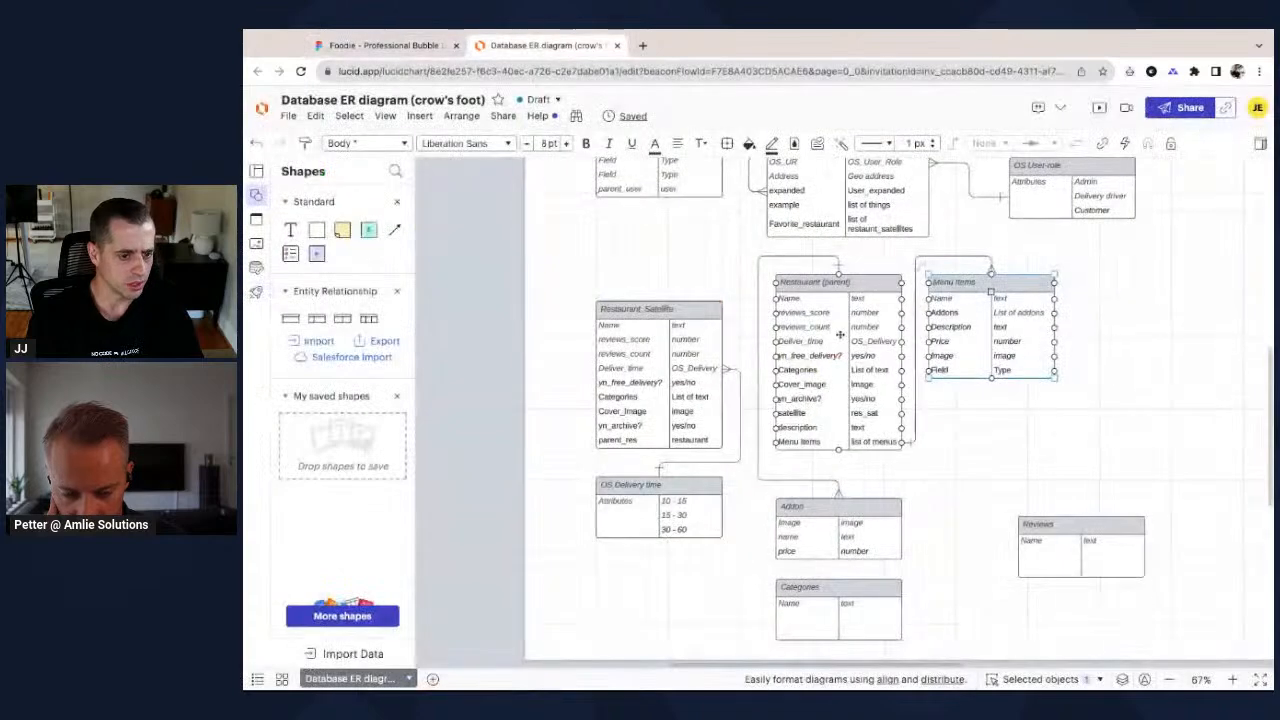
scroll(1094, 546, right, 1)
right_click(915, 366)
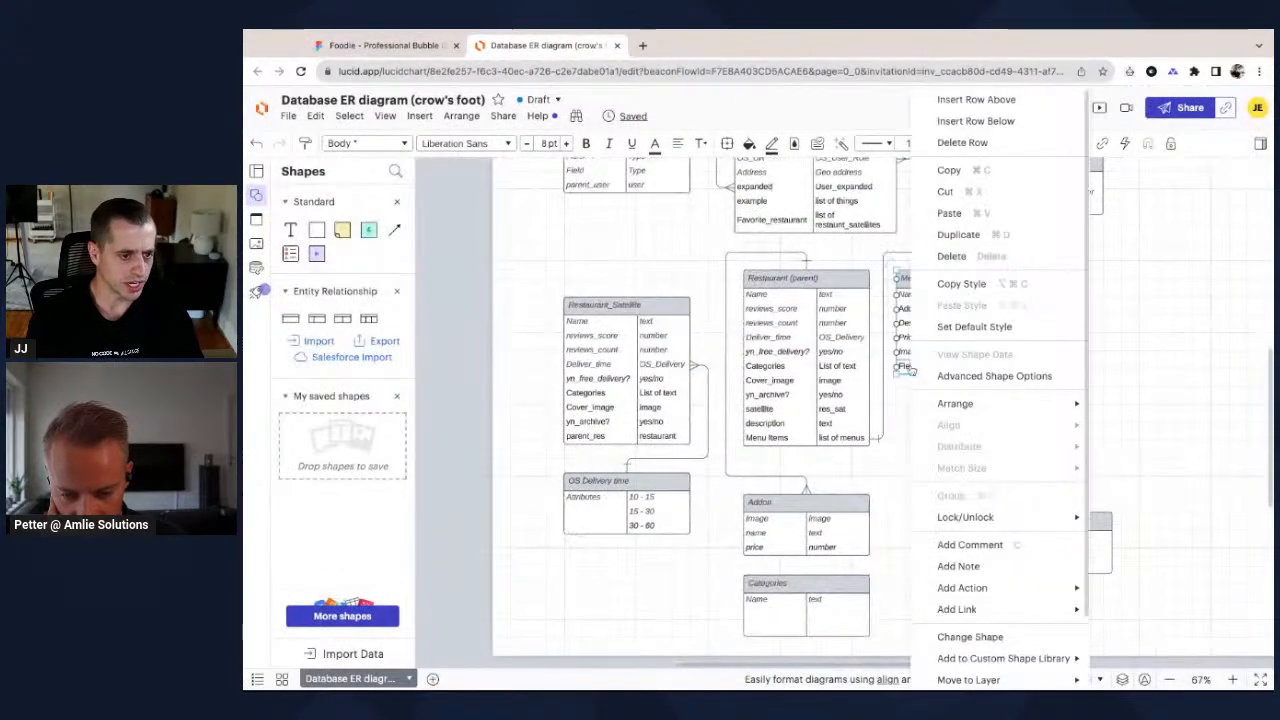
click(1000, 121)
double_click(914, 366)
text(Rereviews)
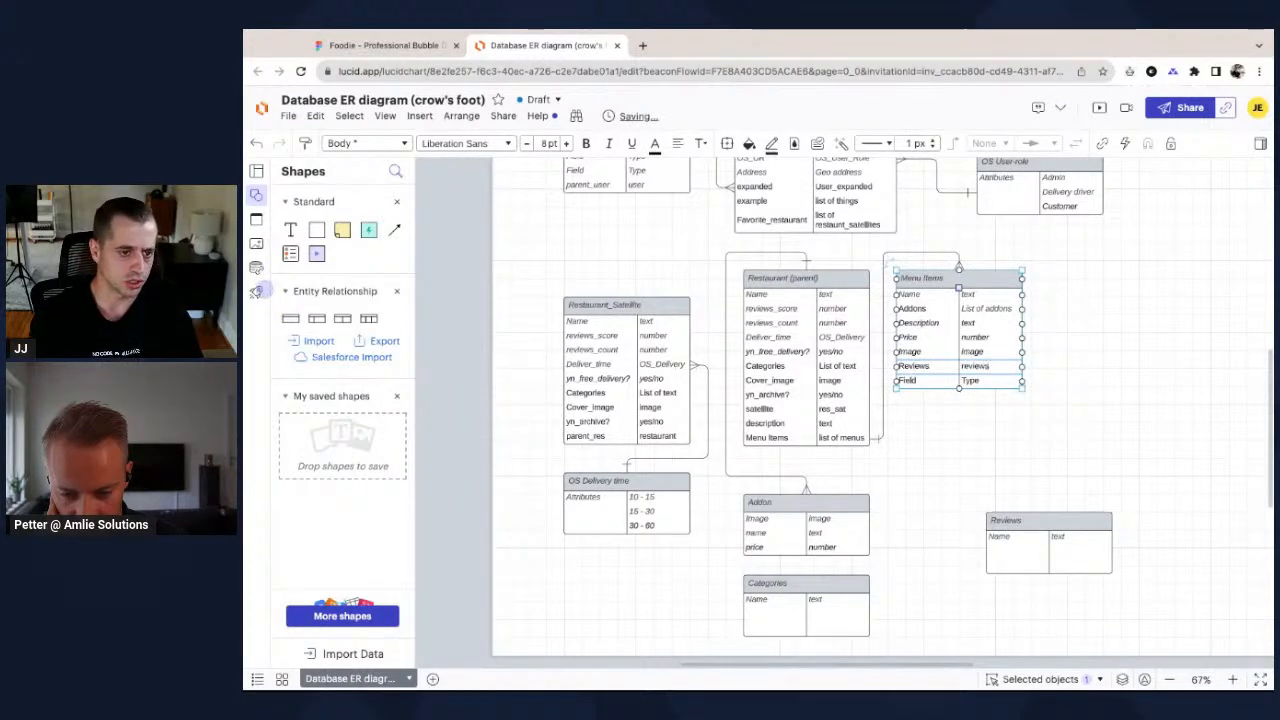
Move the Reviews table closer to the Addon table and fill the row below Name with Count as number.
click(1014, 474)
drag(1045, 516, 1009, 512)
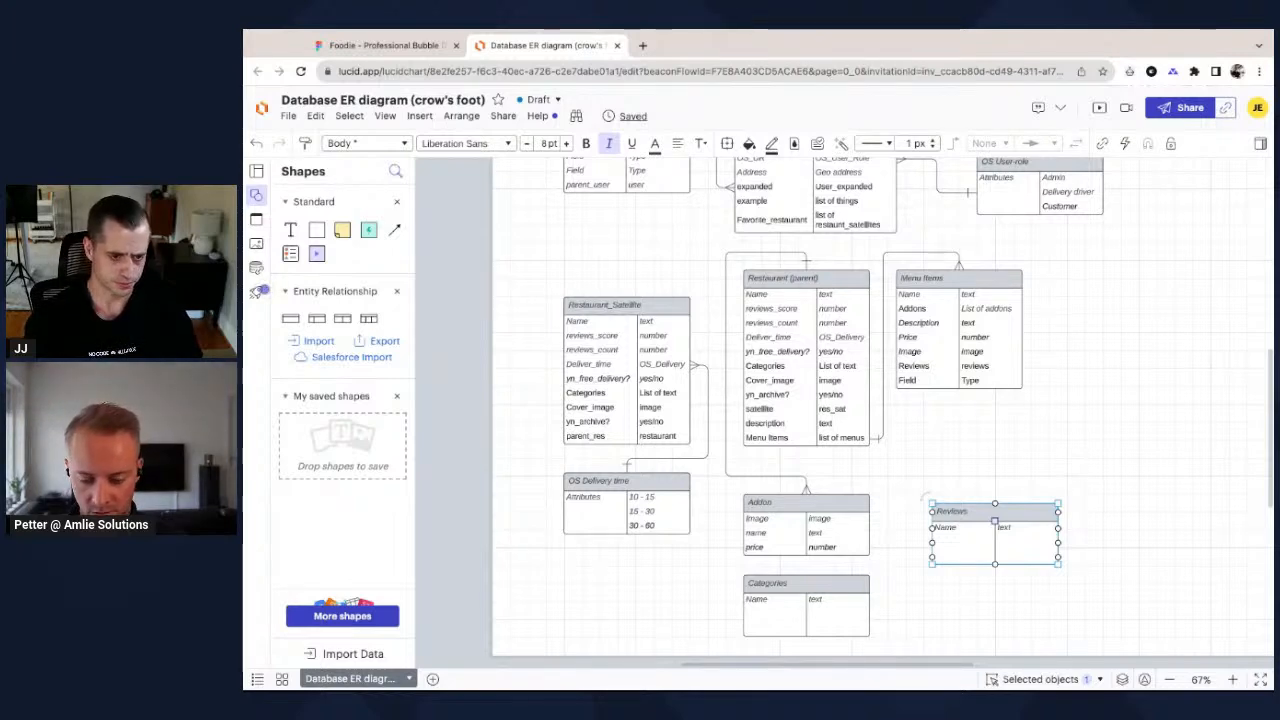
drag(960, 540, 960, 521)
click(960, 521)
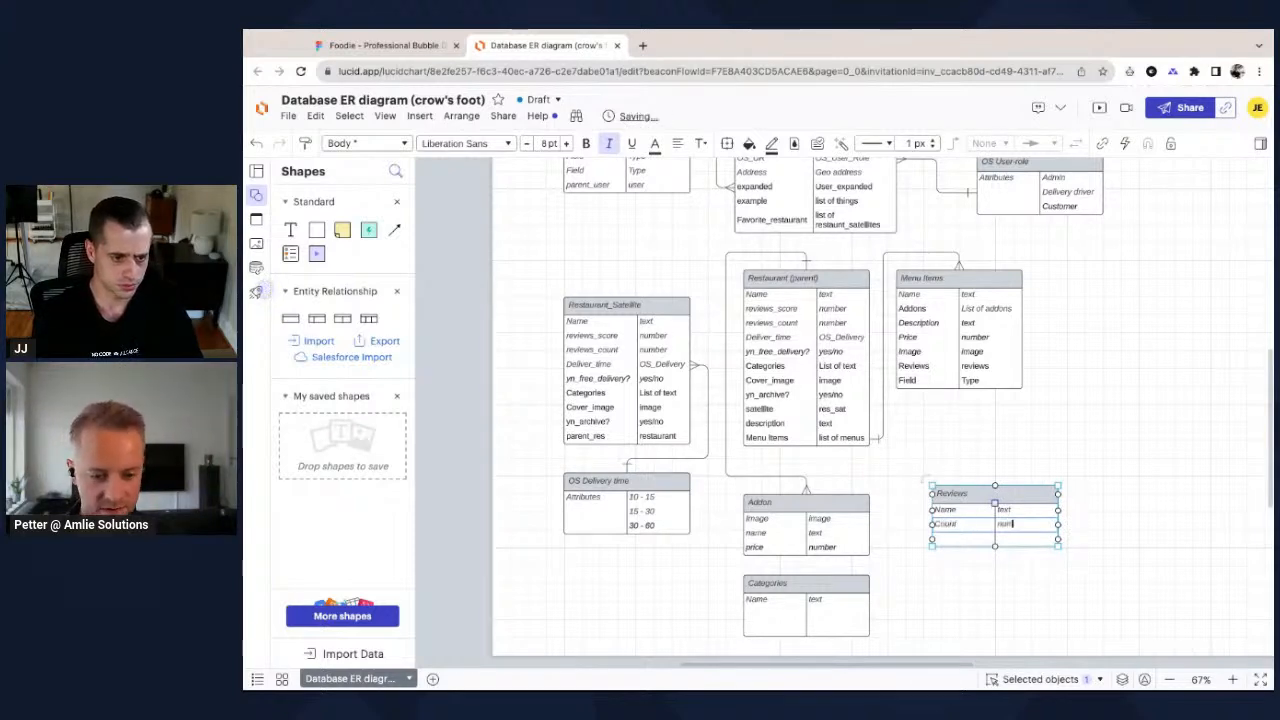
text(ber)
drag(968, 509, 960, 502)
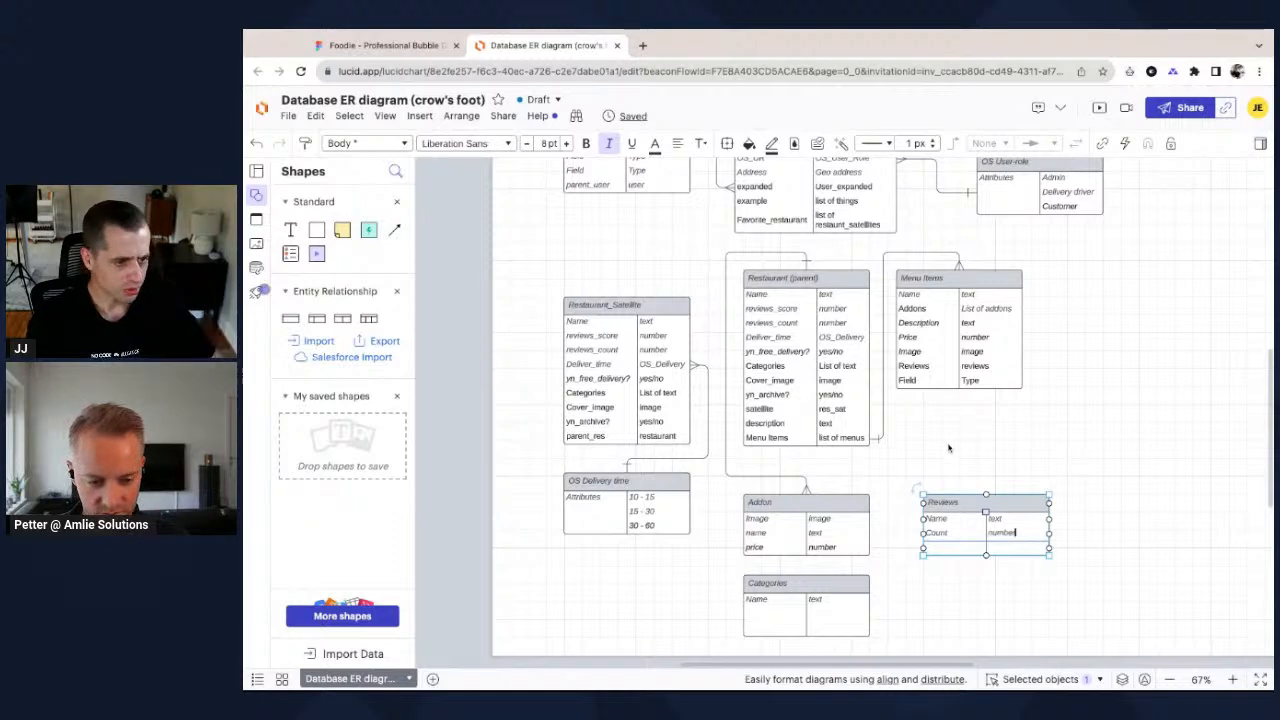
click(766, 425)
right_click(765, 428)
click(1048, 441)
click(1098, 421)
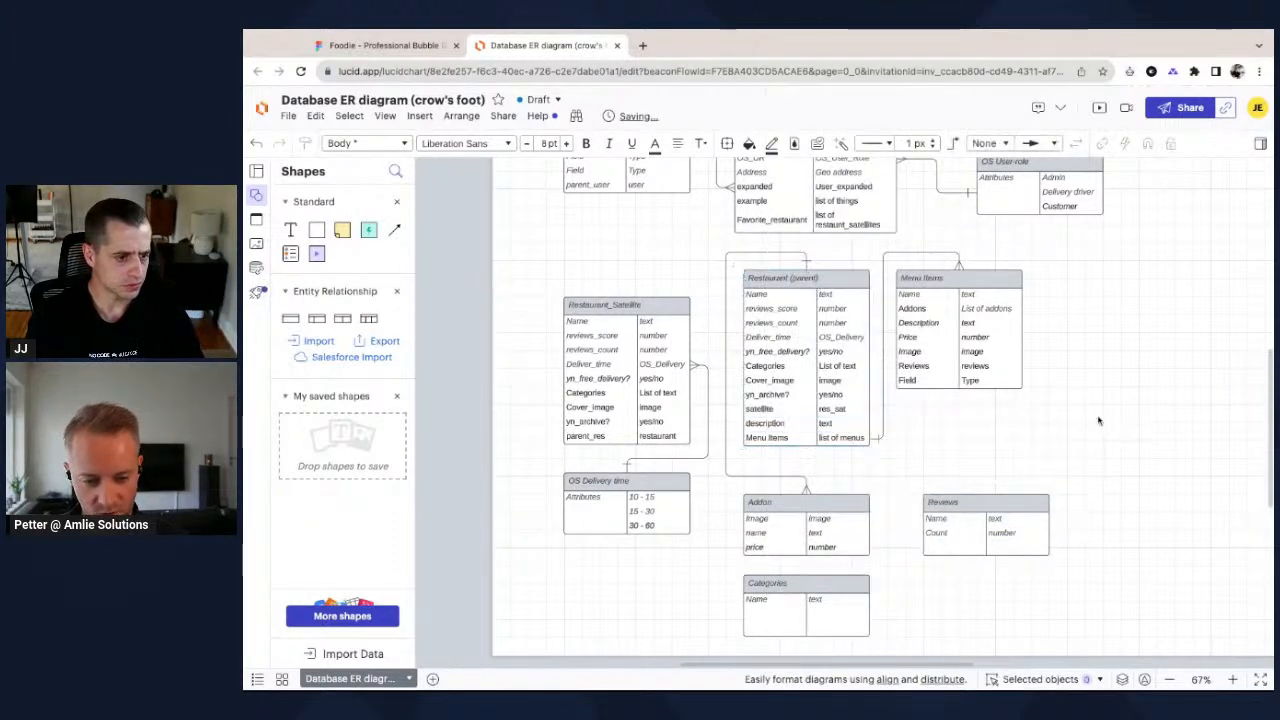
Fill the last row of the Reviews table with Type as OS Type of review and shift the table slightly upward.
click(995, 500)
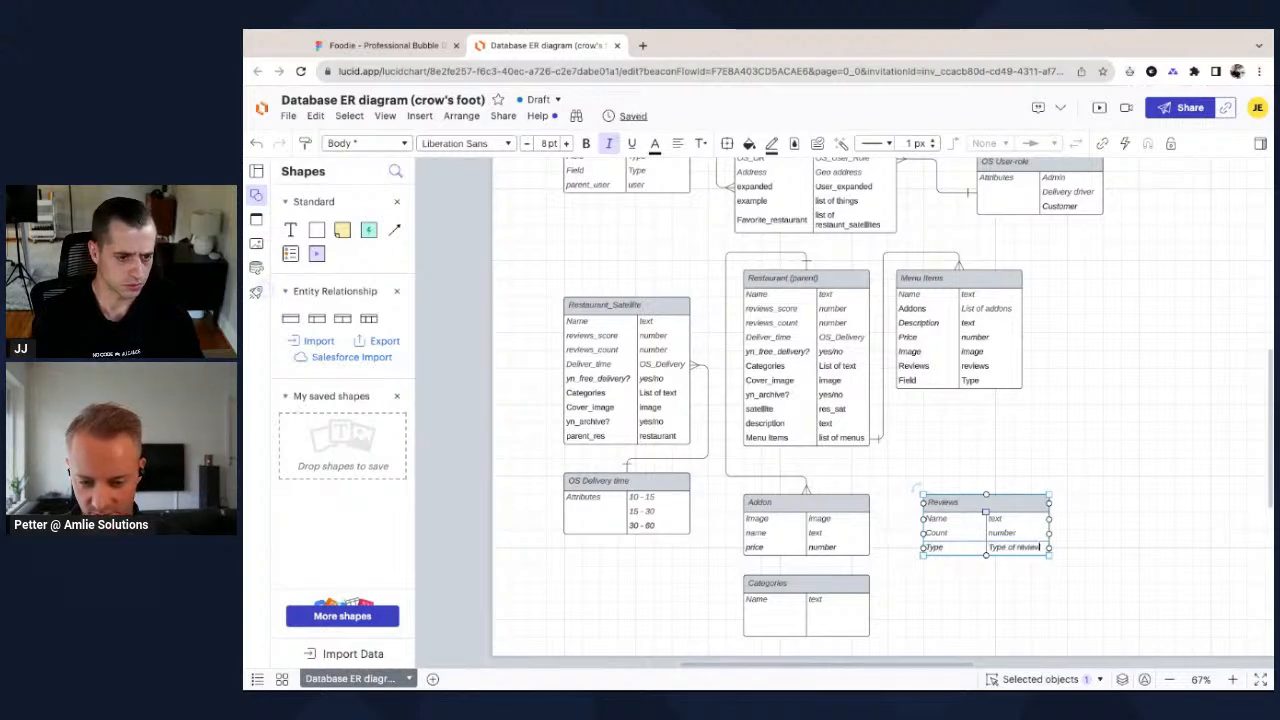
click(1009, 574)
double_click(1014, 548)
click(995, 548)
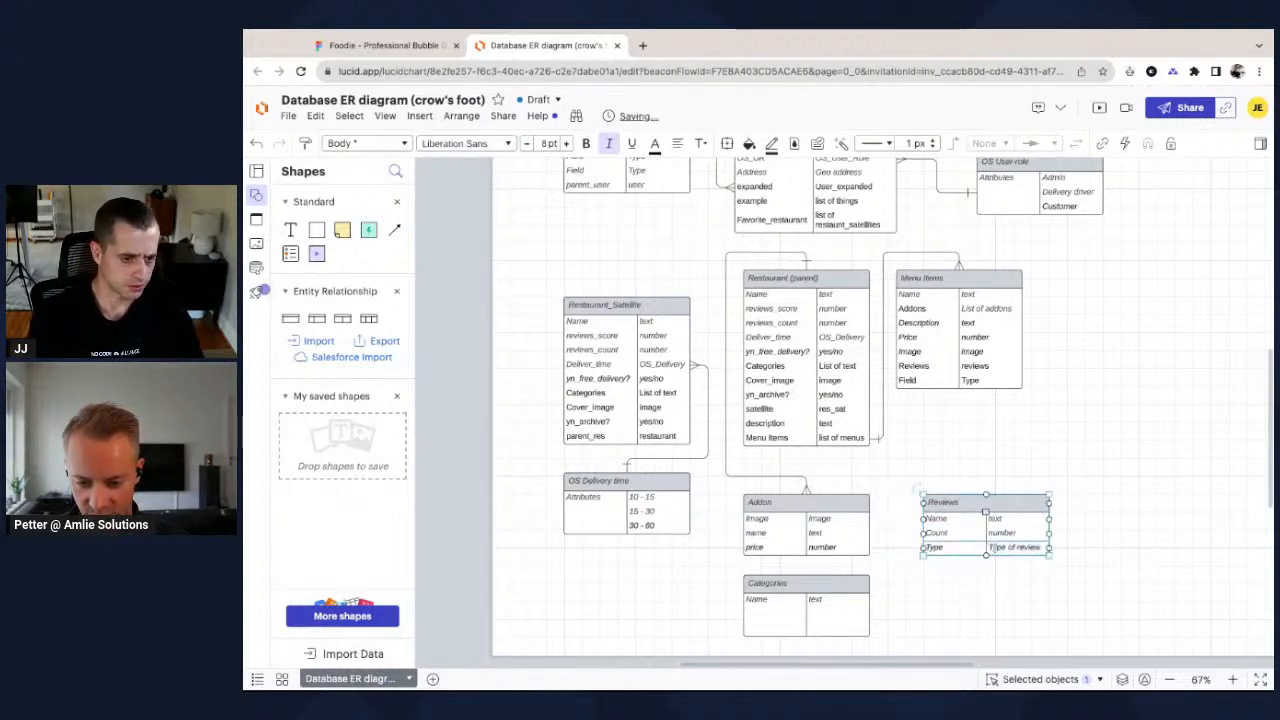
text(OS_)
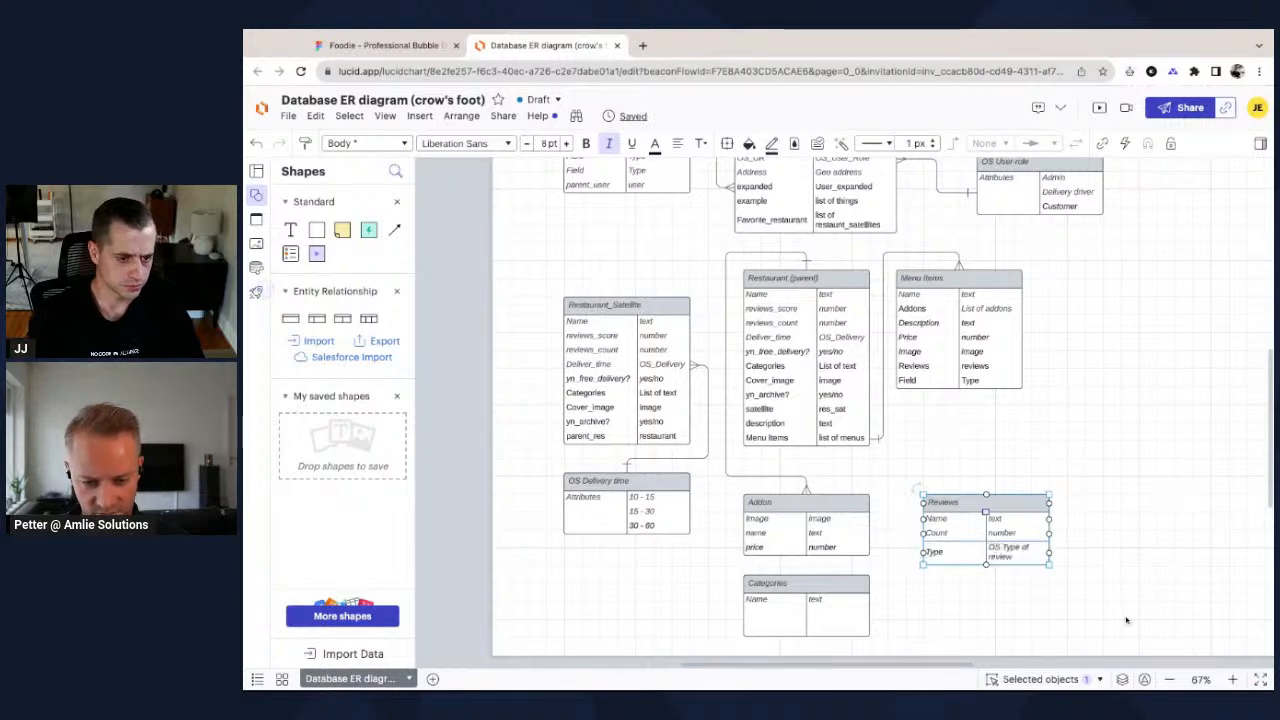
click(1107, 607)
scroll(1046, 562, down, 1)
scroll(1023, 531, up, 3)
scroll(1023, 531, up, 1)
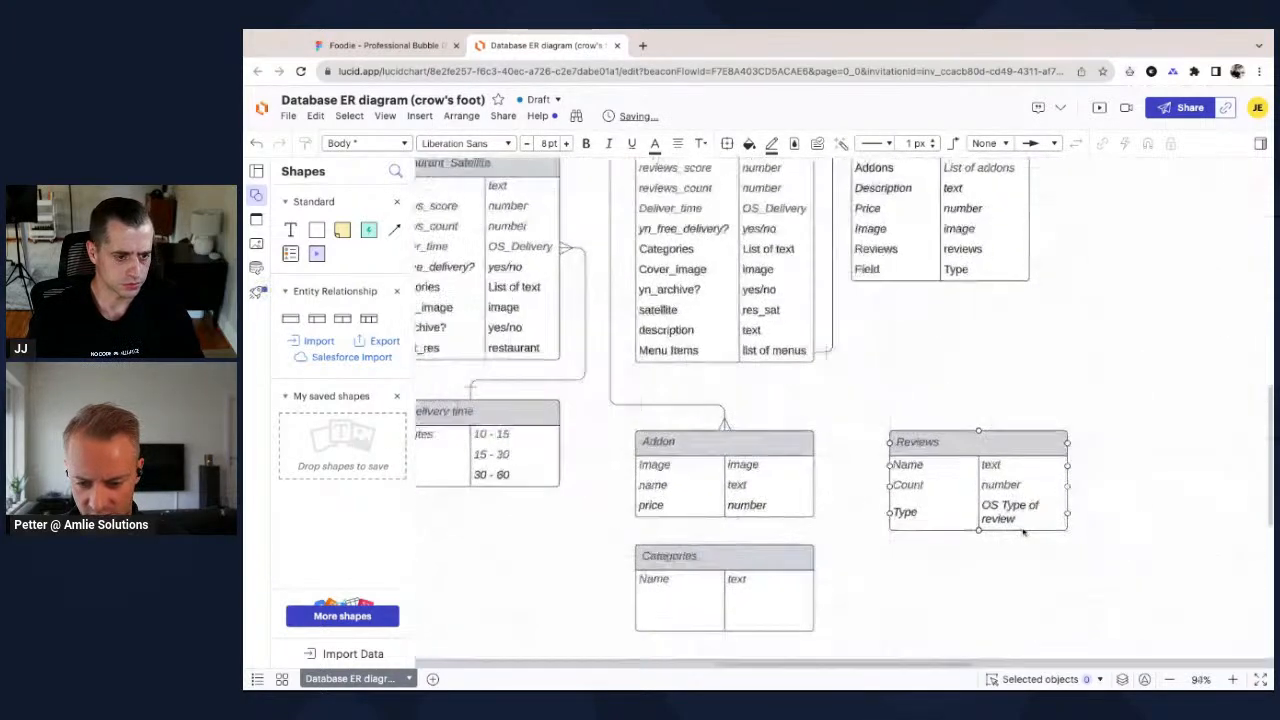
drag(1025, 509, 1018, 503)
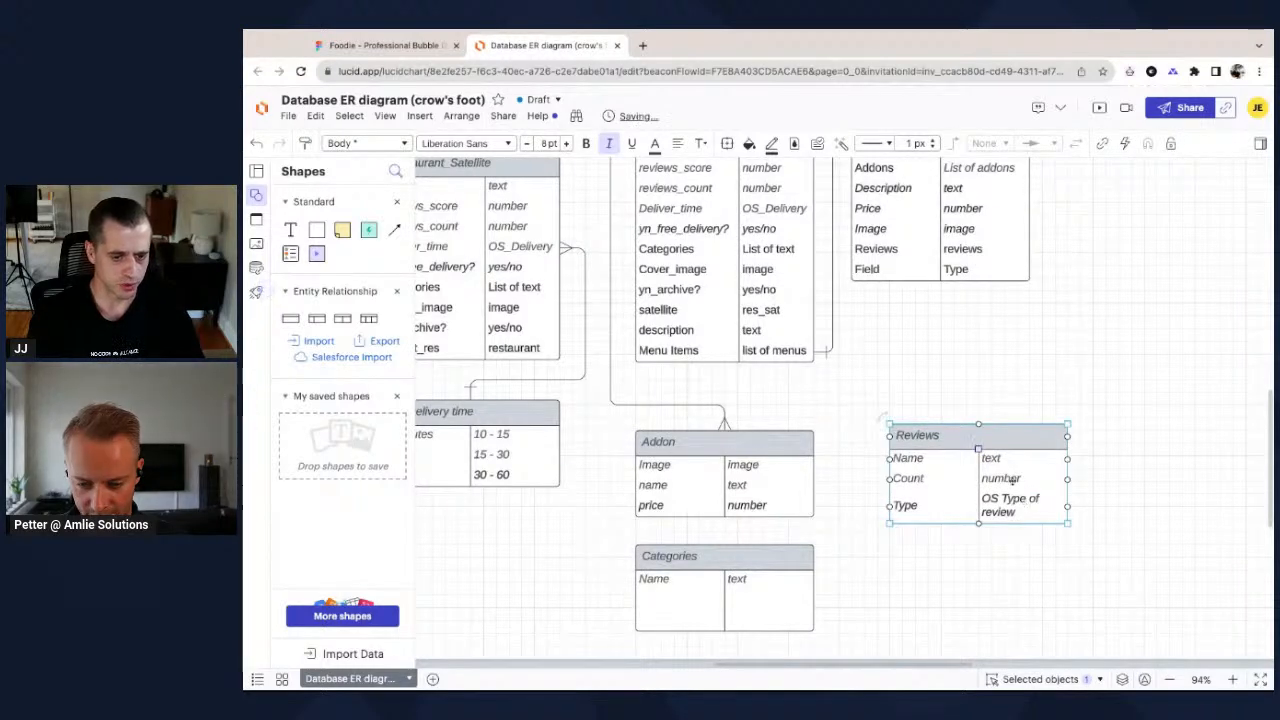
Fill the last row of the Menu Items table with Restaurant as restaurant.
scroll(996, 518, up, 2)
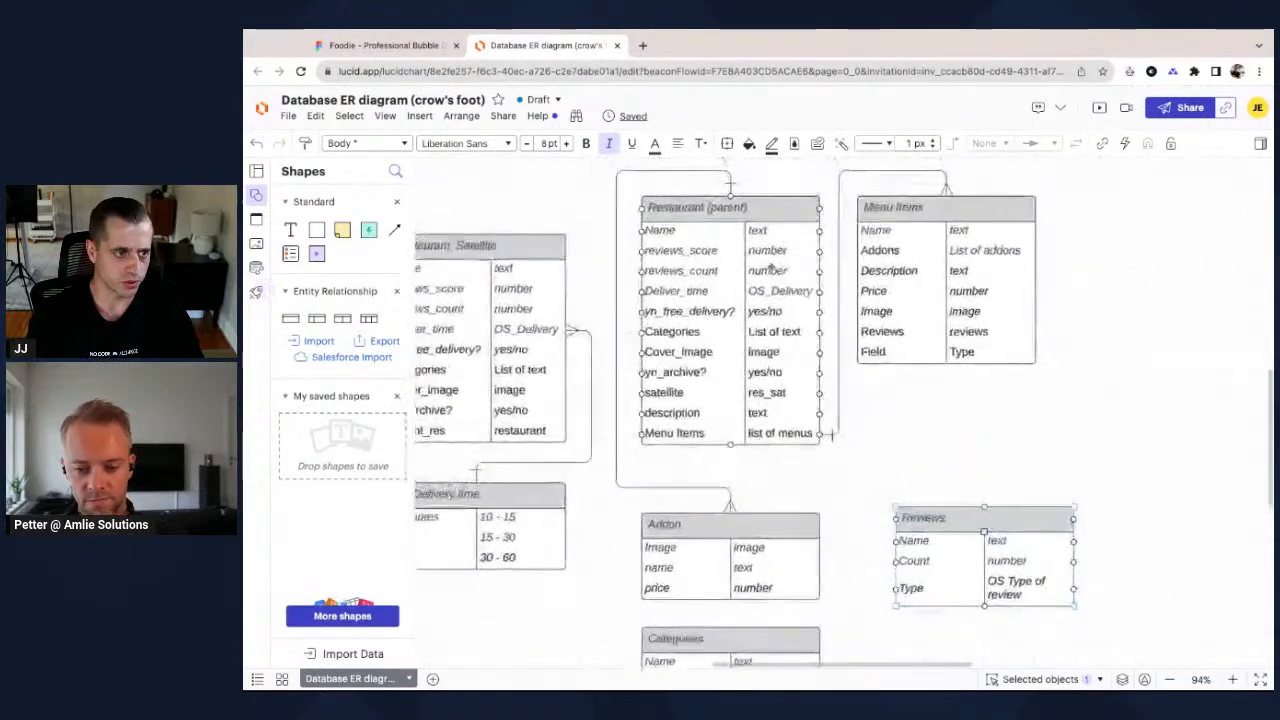
scroll(876, 432, down, 2)
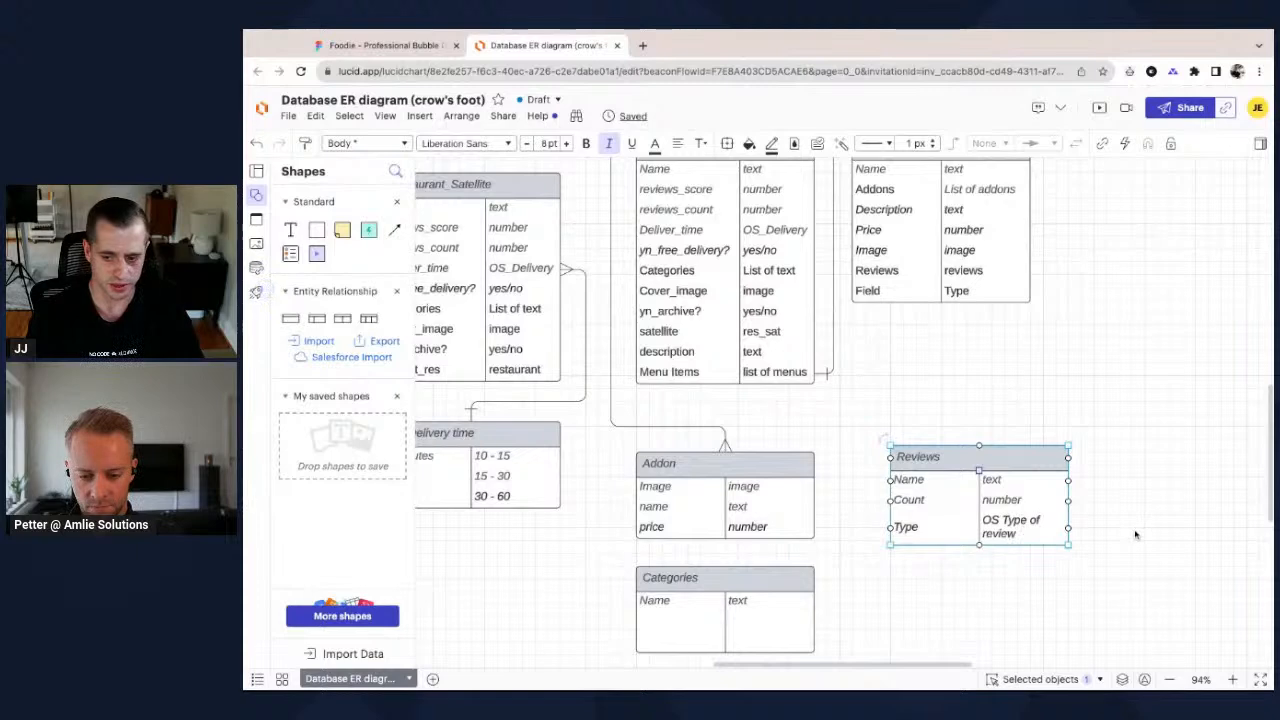
scroll(1135, 535, up, 2)
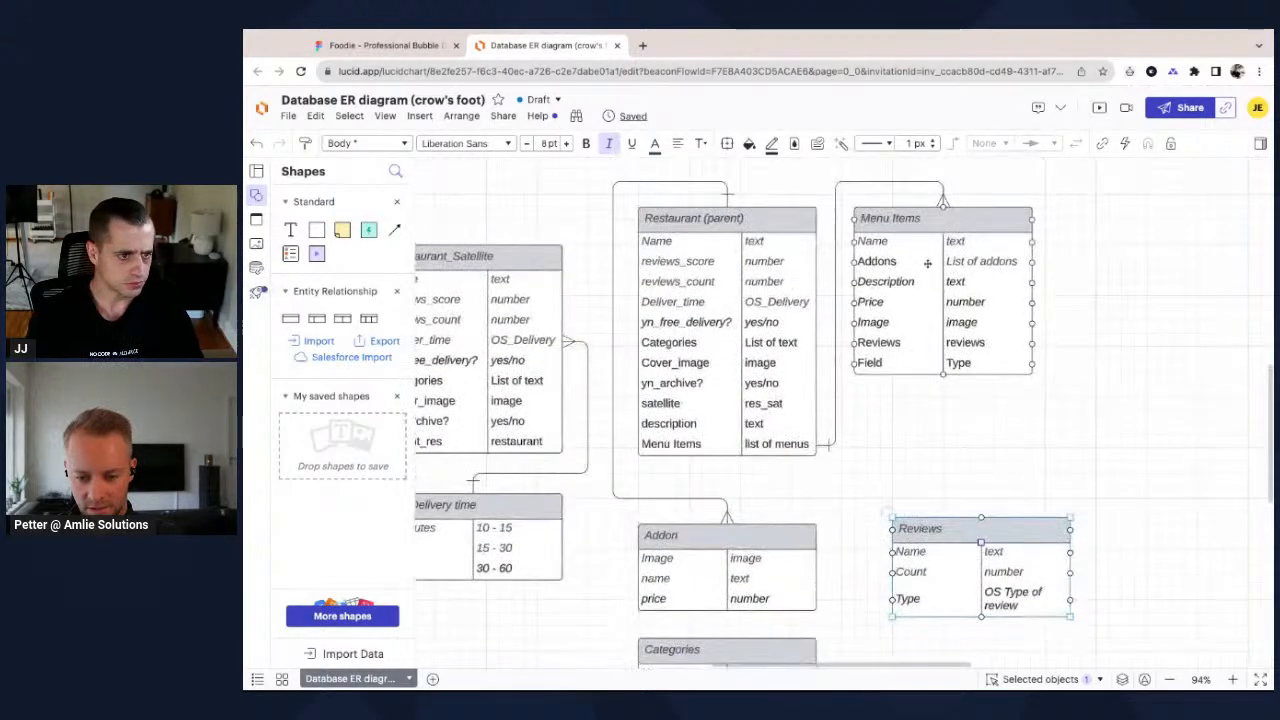
double_click(872, 362)
text(Restau)
double_click(957, 363)
text(restaurant)
click(957, 393)
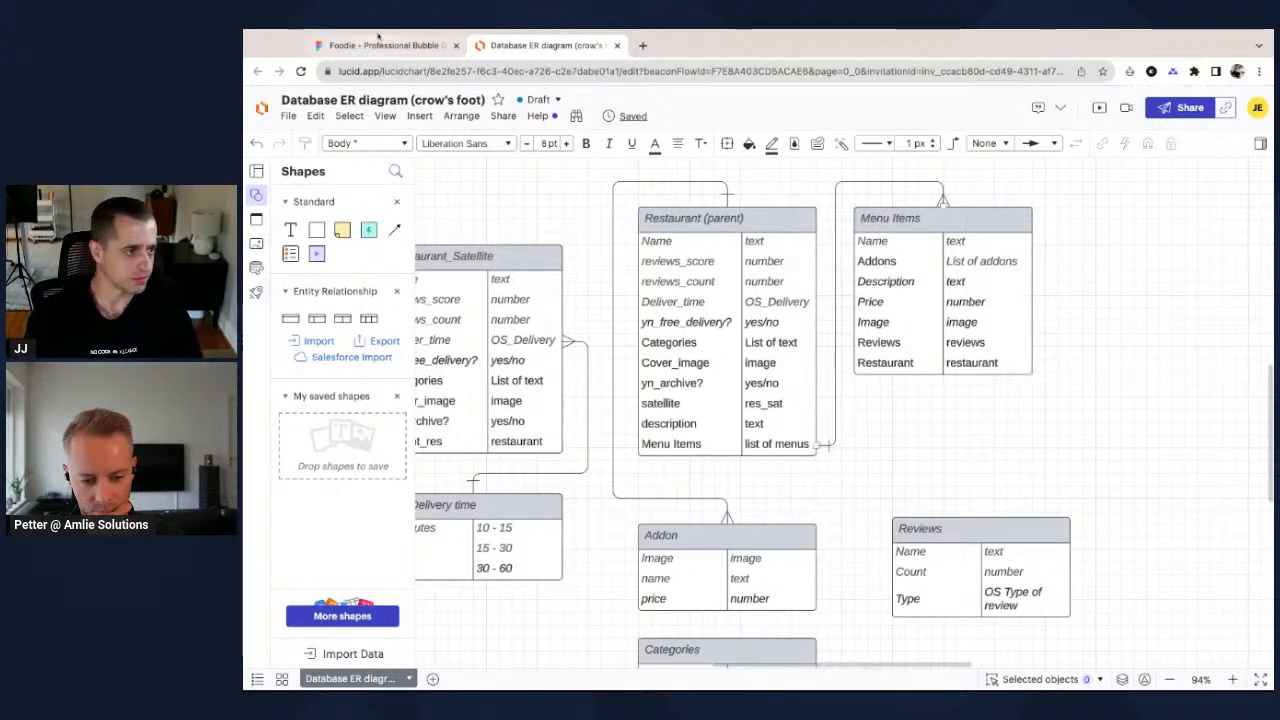
Switch to the Foodie design in Figma and compare the Home Screen and Food Details screens with the diagram's tables.
click(380, 45)
scroll(843, 466, up, 5)
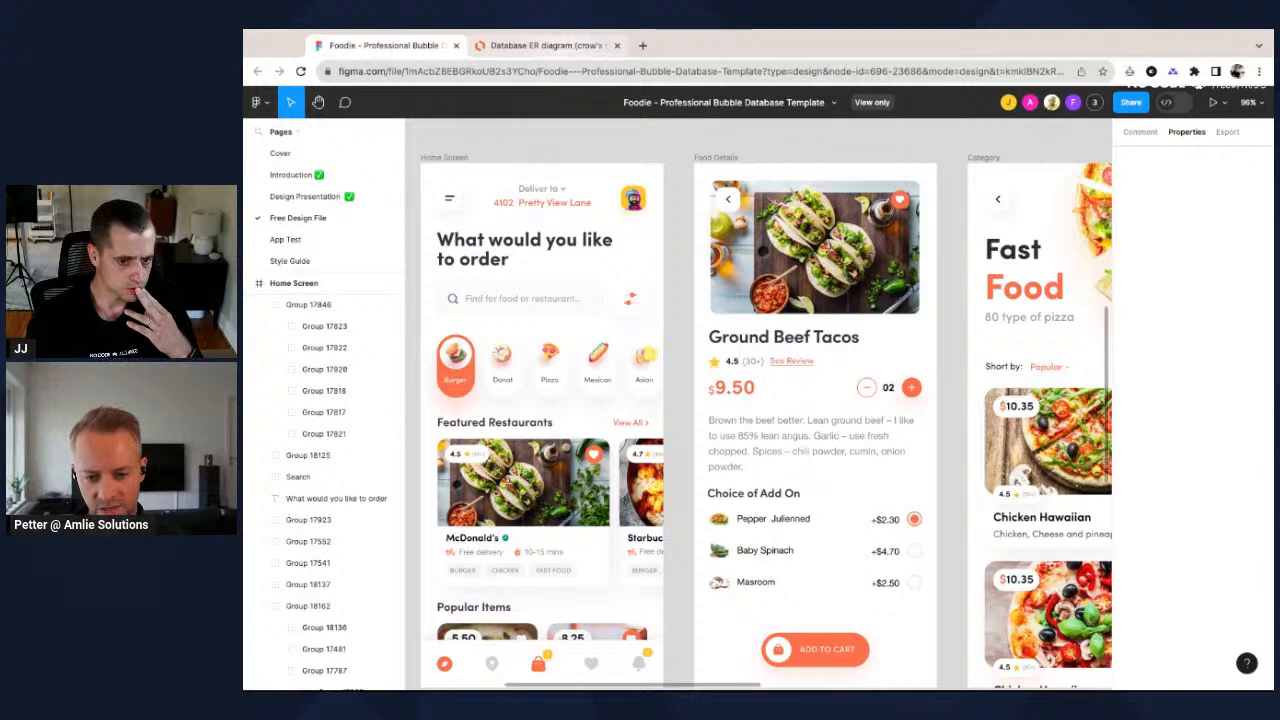
click(545, 45)
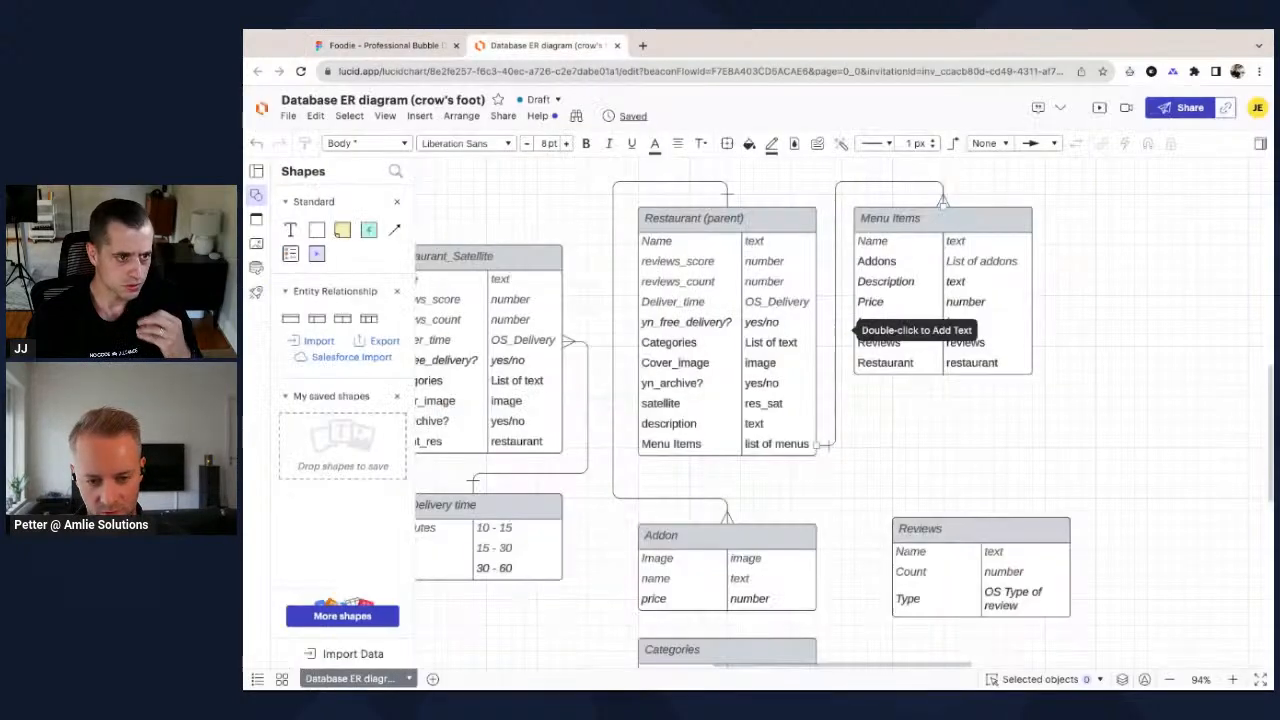
click(395, 46)
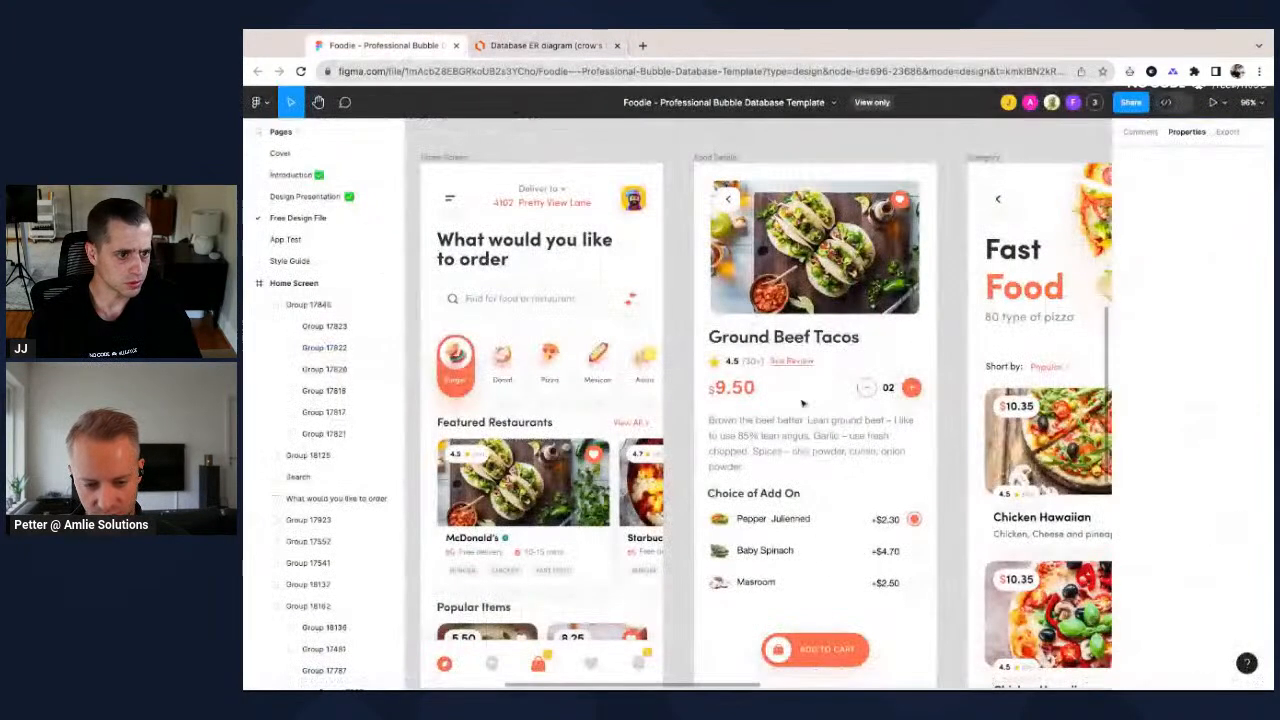
Examine the rating, review link, price, description and add-on choices on the Food Details screen.
scroll(786, 360, down, 1)
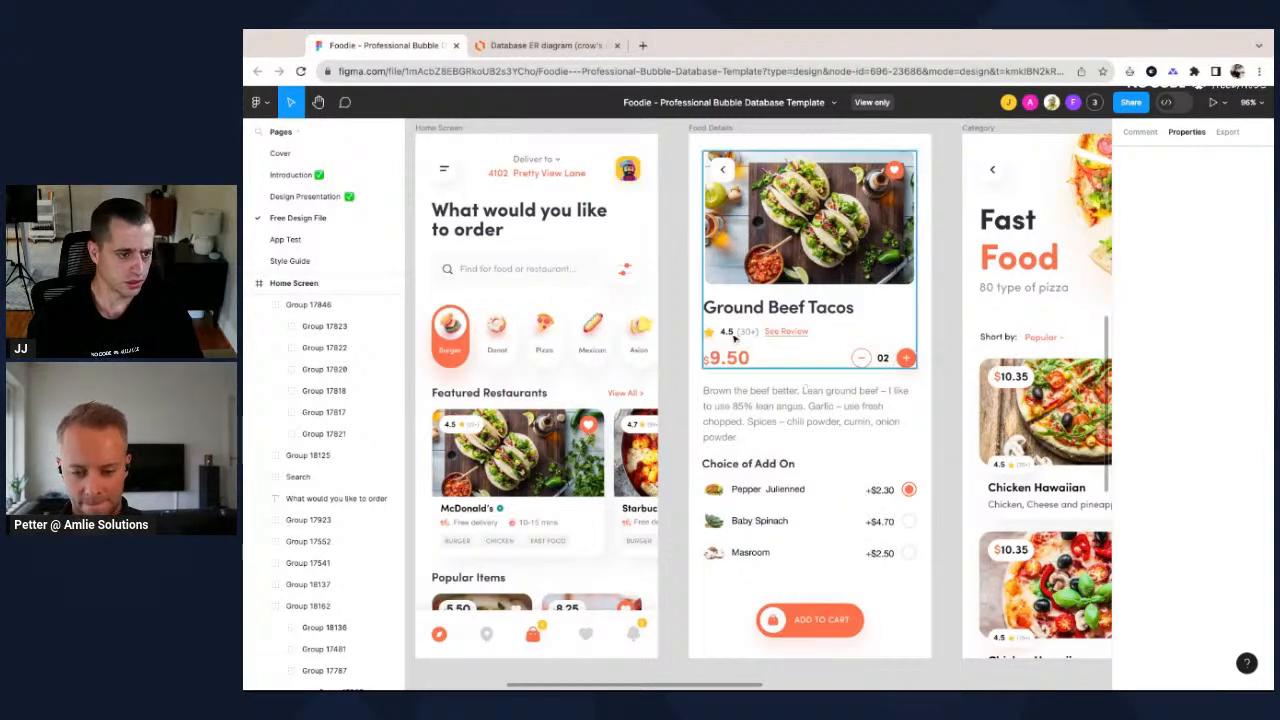
scroll(735, 338, up, 5)
scroll(735, 338, down, 4)
scroll(735, 338, up, 1)
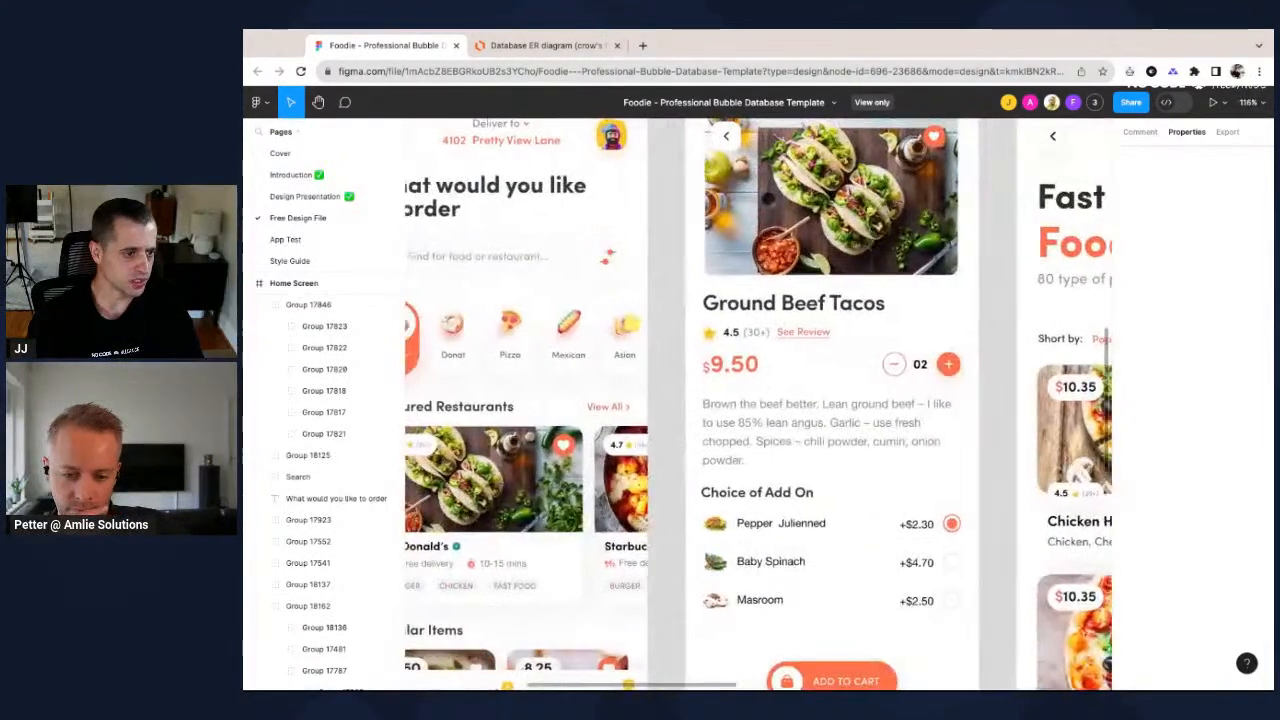
scroll(798, 369, down, 3)
scroll(798, 369, up, 3)
scroll(798, 369, down, 2)
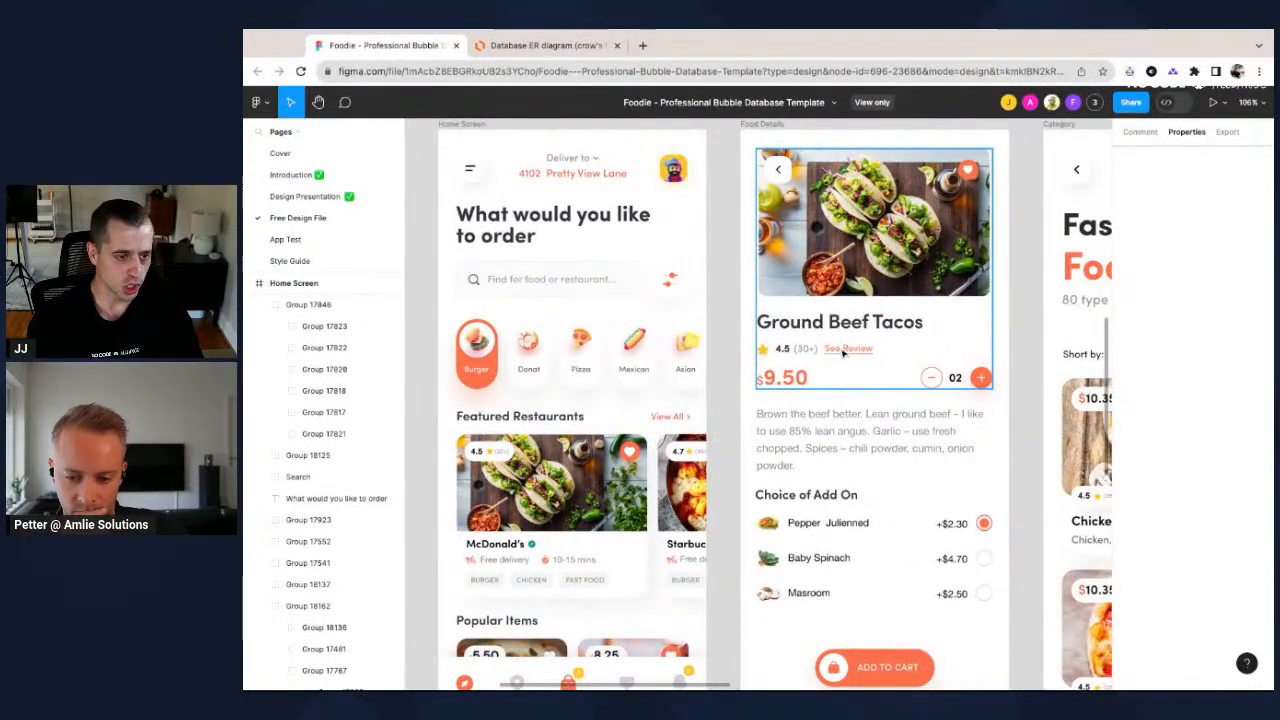
scroll(843, 355, down, 3)
scroll(843, 355, up, 4)
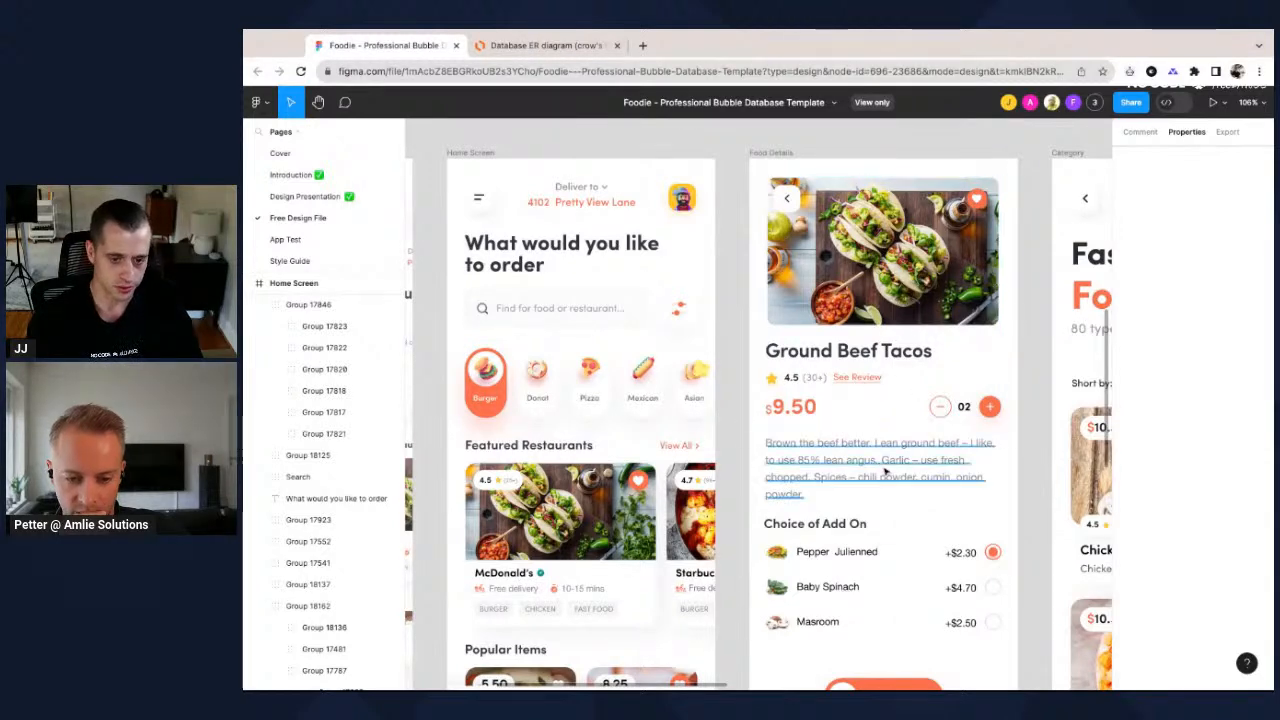
scroll(884, 470, down, 2)
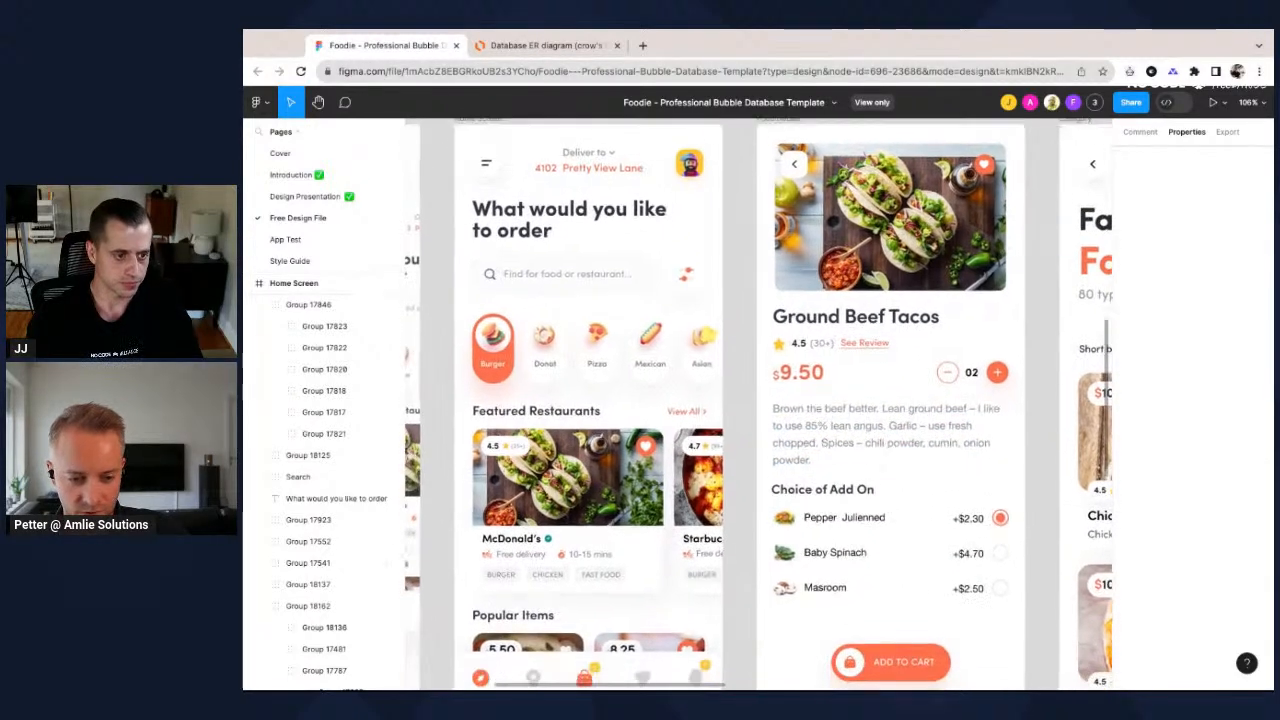
Examine the Rating and Reviews screens and the Food Details screen in the Foodie design, and switch back to the ER diagram in Lucidchart.
scroll(865, 325, down, 5)
scroll(865, 325, down, 6)
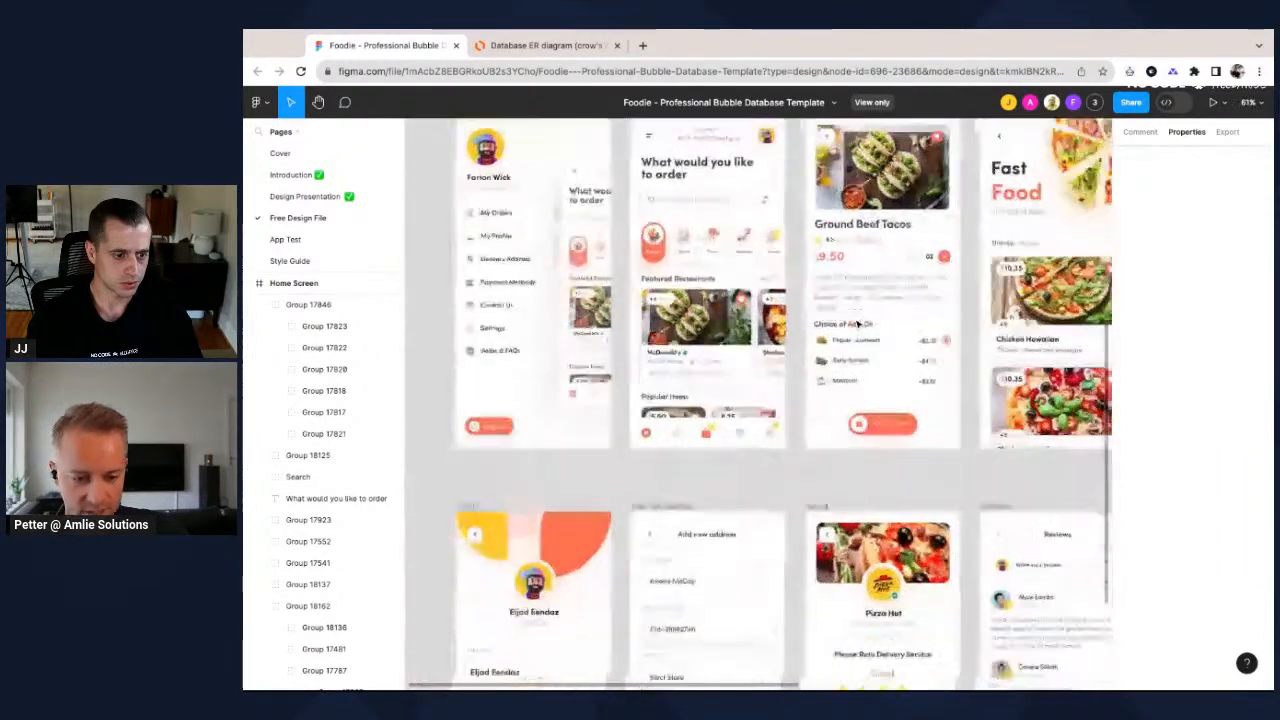
scroll(914, 366, right, 3)
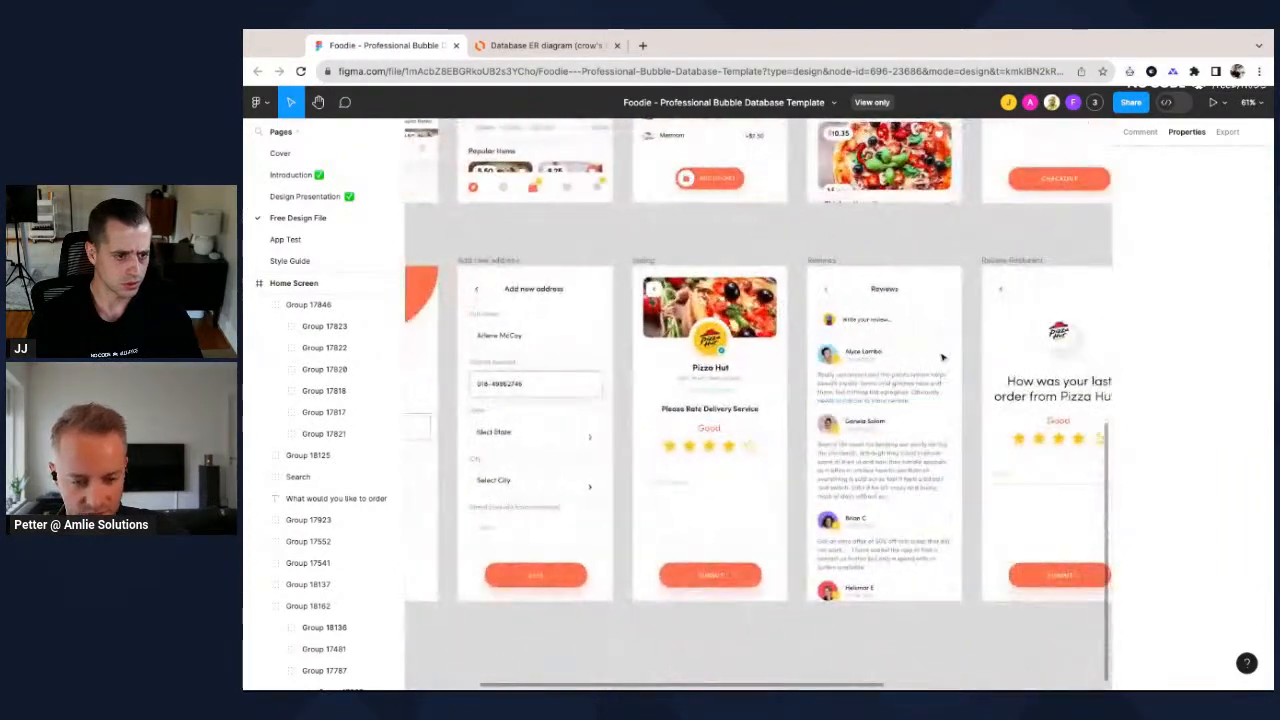
scroll(943, 357, up, 4)
scroll(937, 357, down, 1)
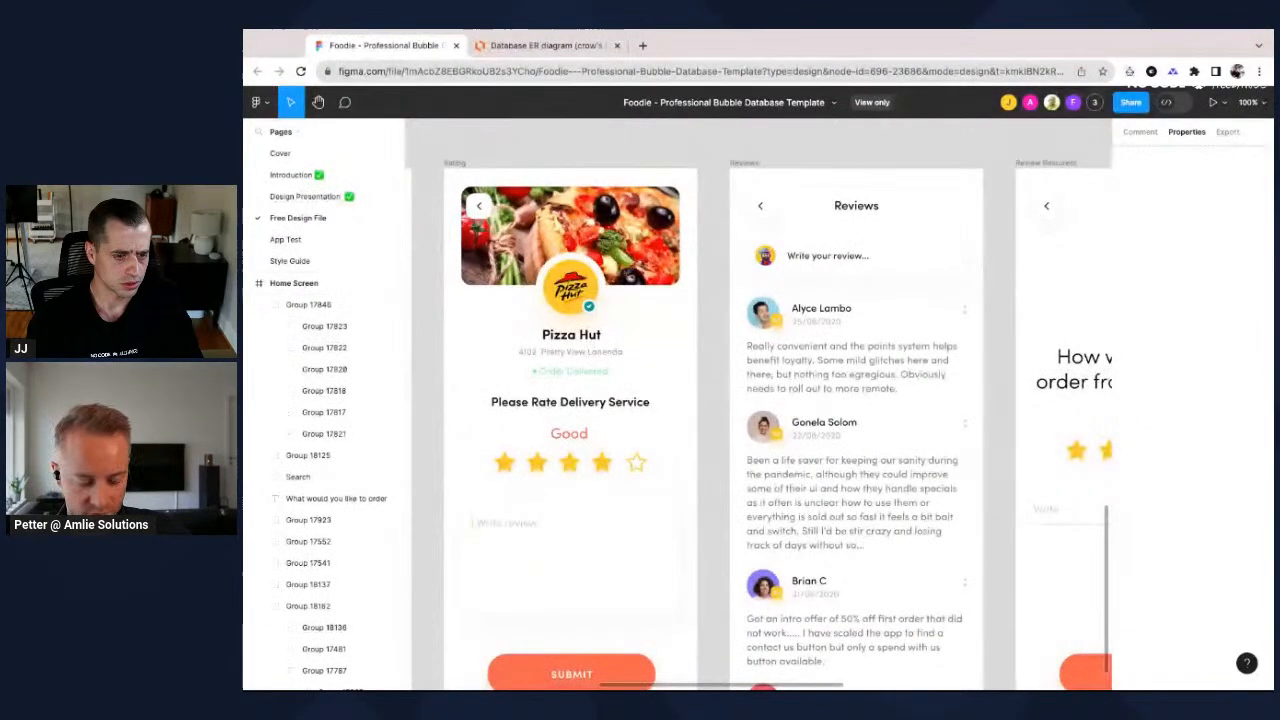
scroll(758, 404, down, 3)
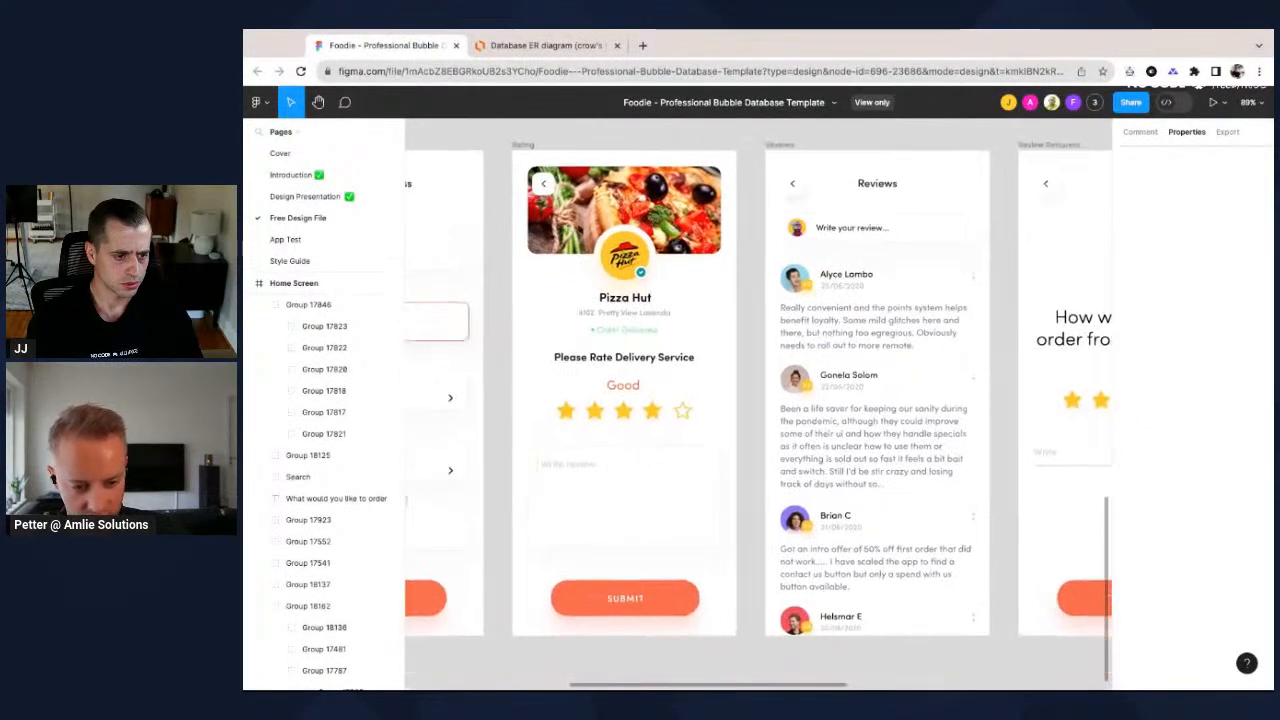
scroll(758, 404, right, 1)
scroll(866, 406, left, 1)
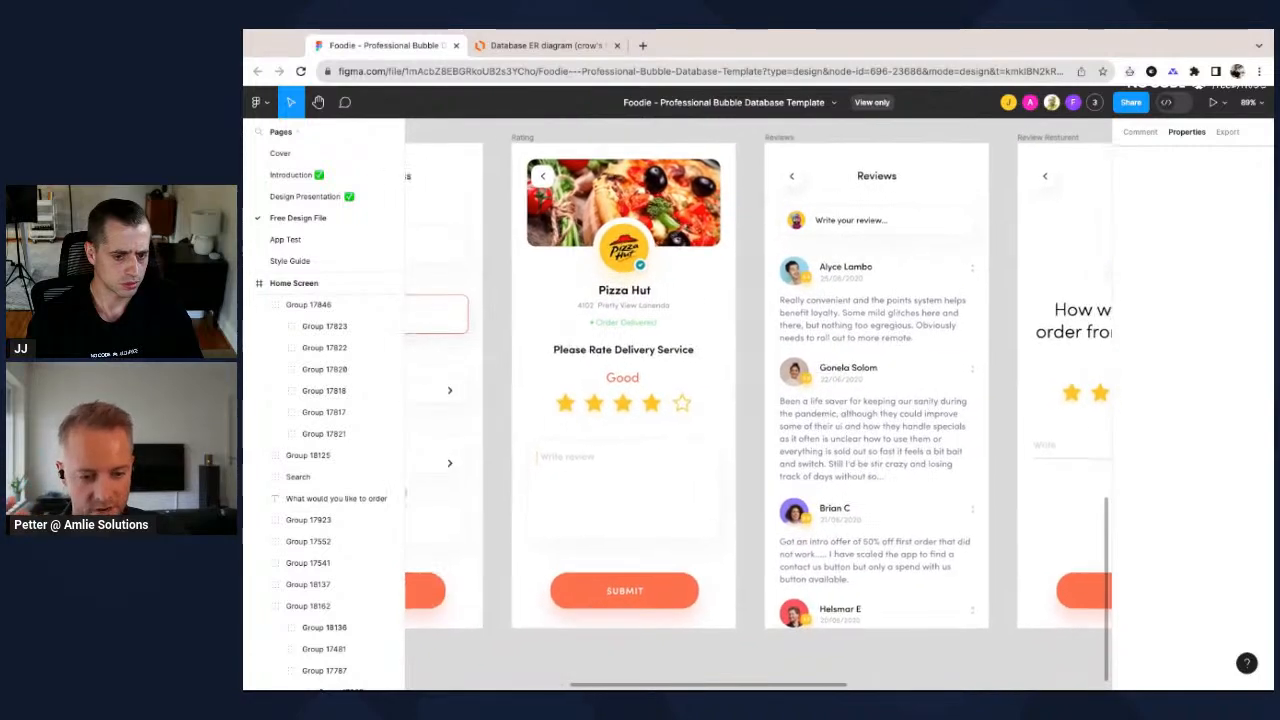
scroll(866, 406, up, 1)
scroll(866, 406, down, 2)
scroll(866, 408, up, 2)
scroll(866, 408, up, 3)
scroll(866, 408, down, 4)
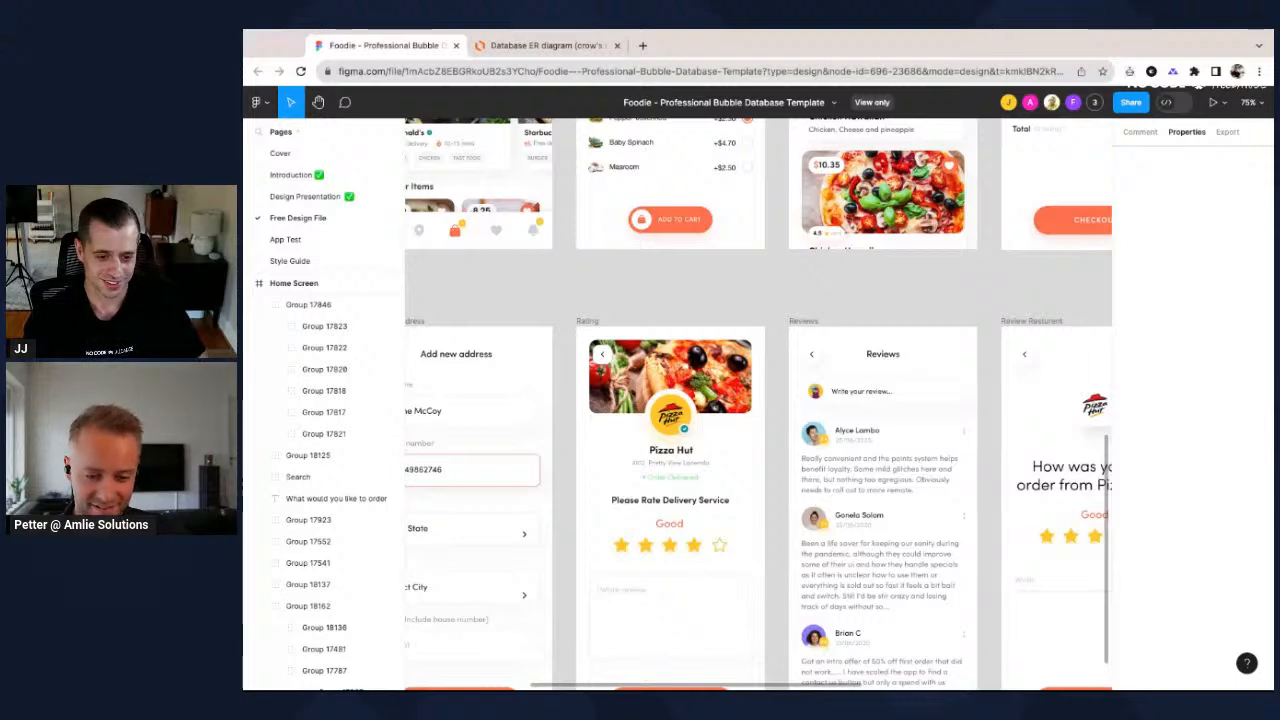
scroll(884, 462, up, 6)
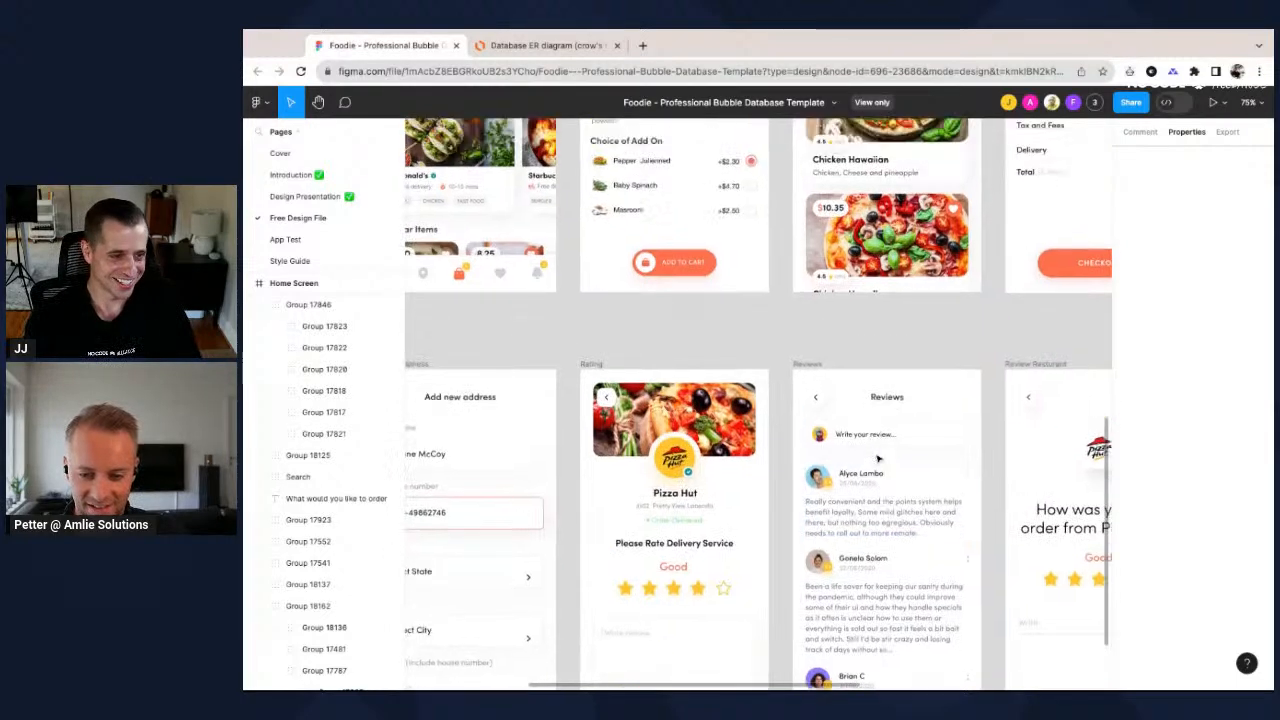
scroll(877, 455, up, 5)
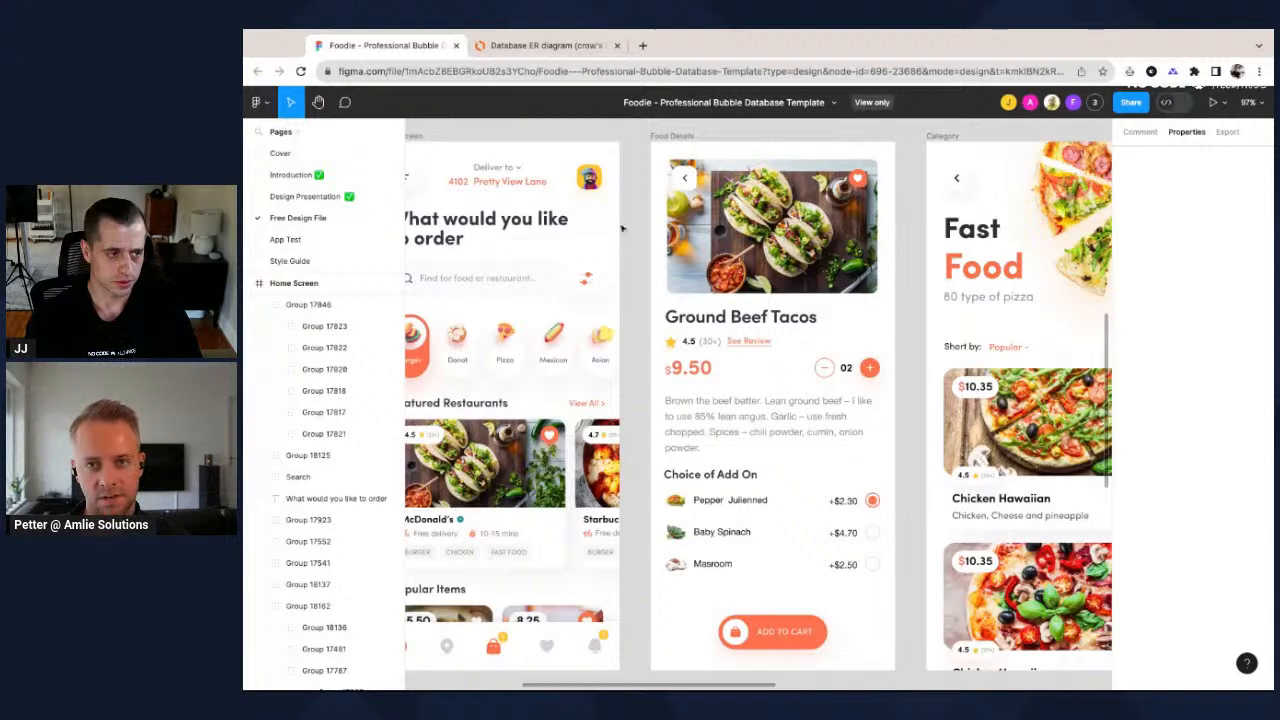
click(530, 46)
click(884, 360)
right_click(884, 360)
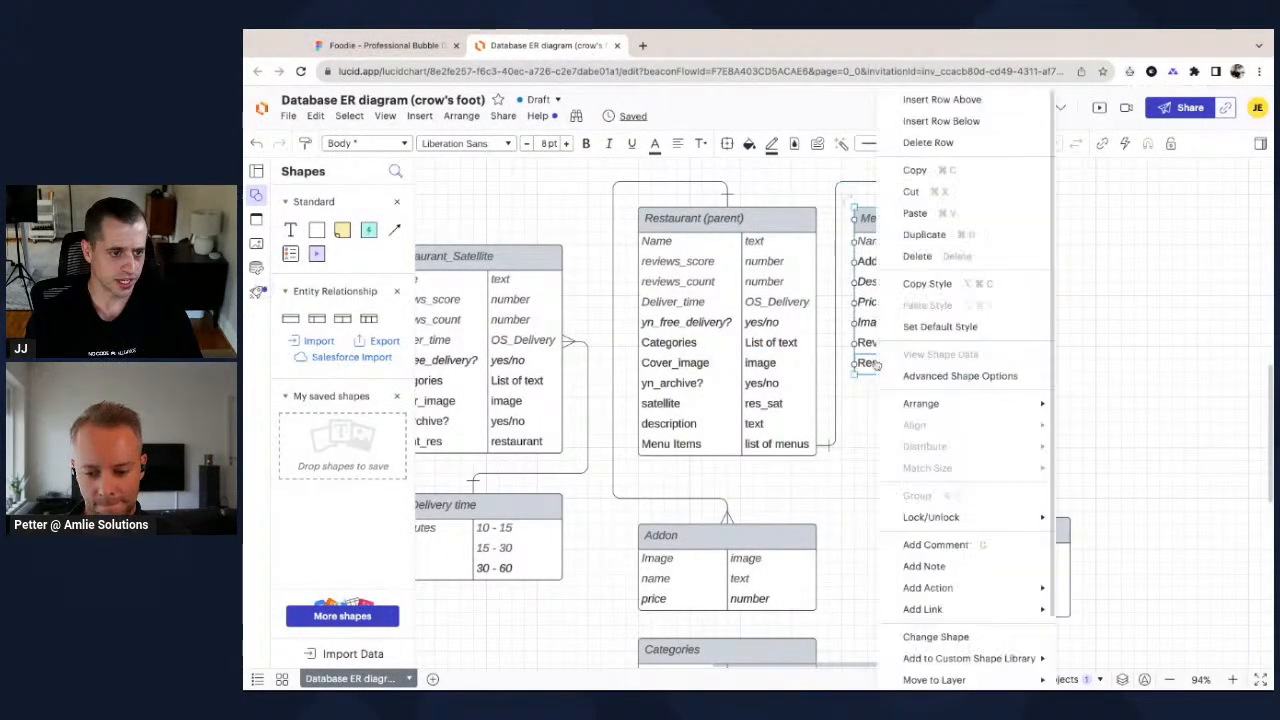
click(945, 142)
key(super+z)
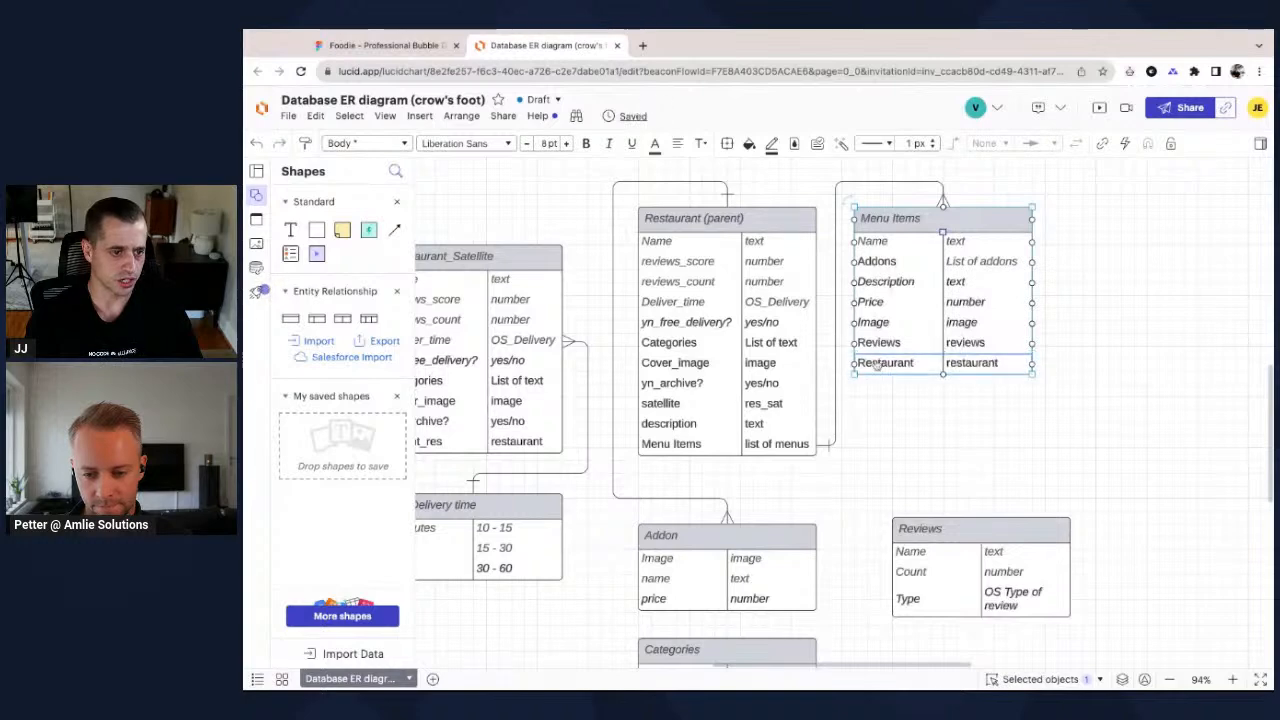
Insert two new rows below the Restaurant row in the Menu Items table.
right_click(876, 366)
click(940, 120)
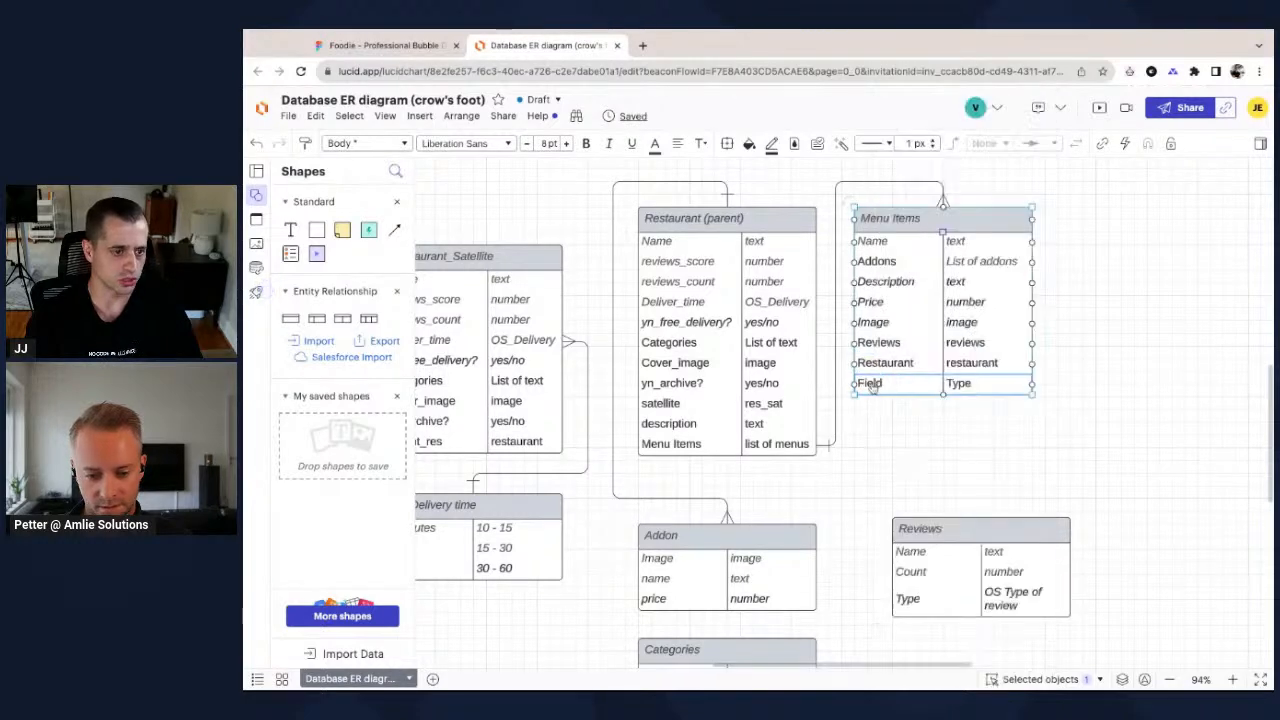
right_click(870, 385)
click(956, 122)
Fill the first new row of the Menu Items table with review_score as number.
double_click(880, 383)
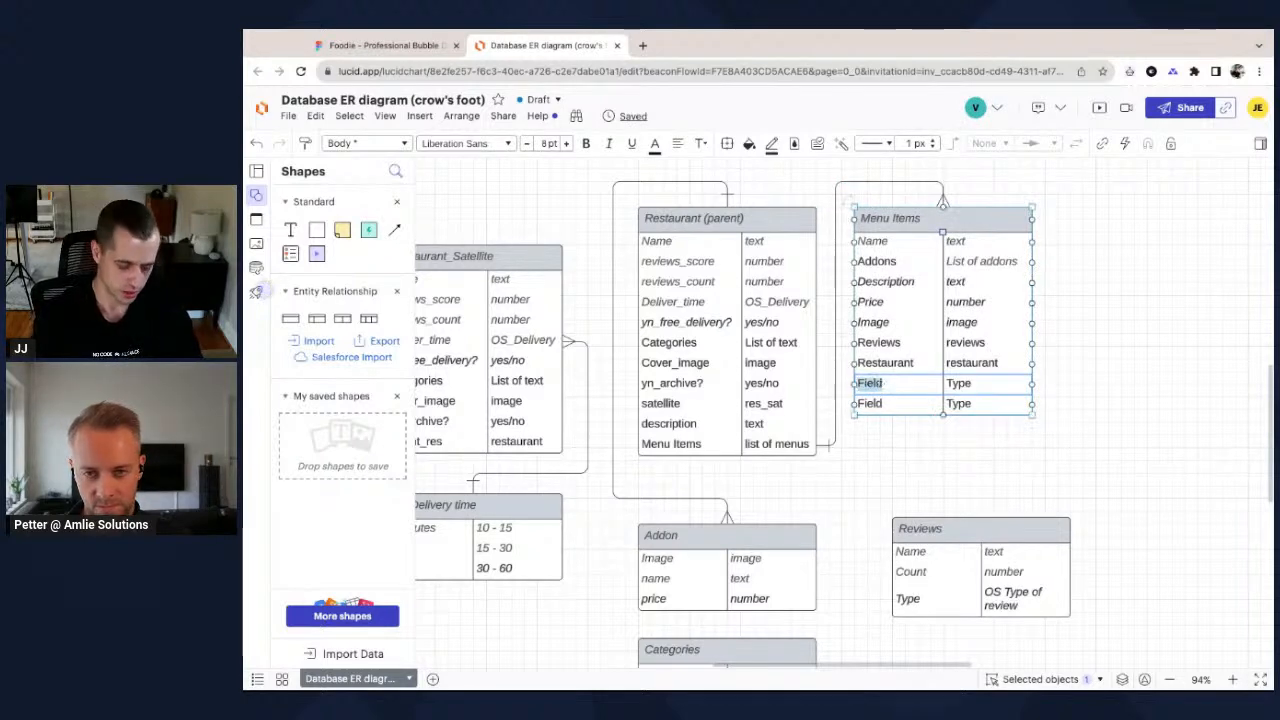
text(Av)
text(e)
key(BackSpace)
key(BackSpace)
key(BackSpace)
text(review_score)
key(Tab)
text(number)
Fill the last row of the Menu Items table with review_count as number.
key(Tab)
text(review_)
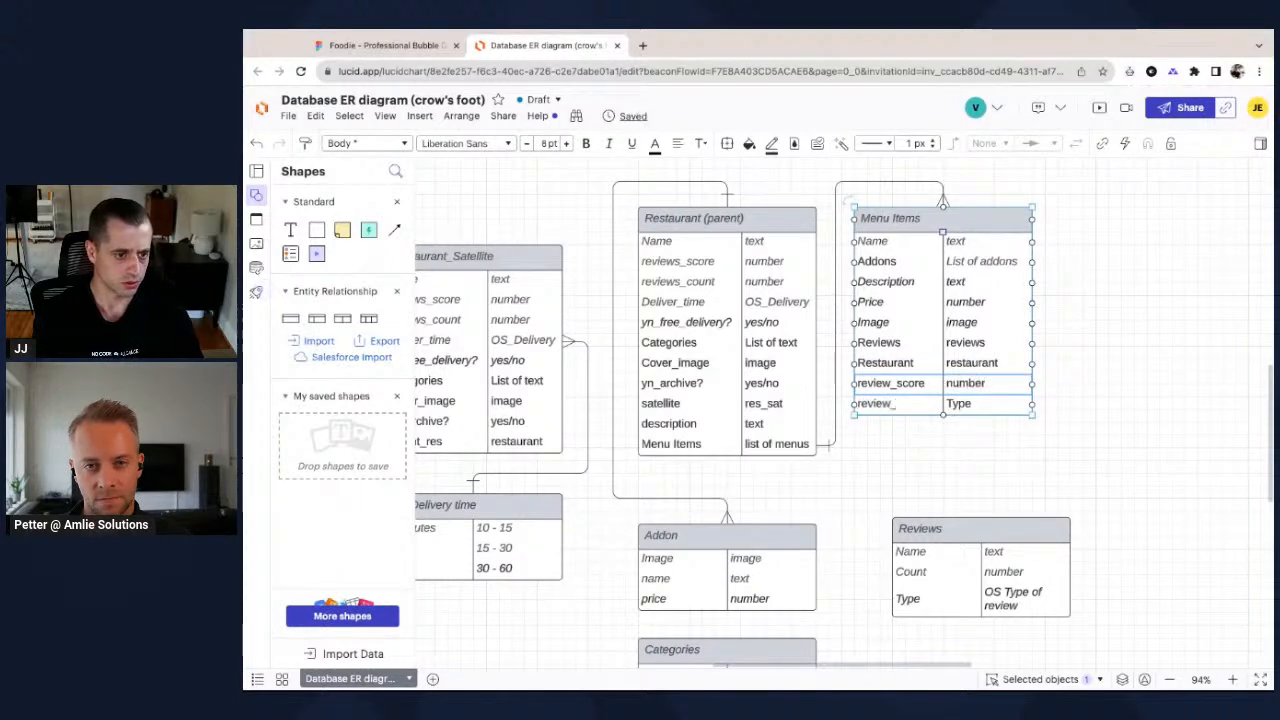
text(count)
key(Tab)
text(n)
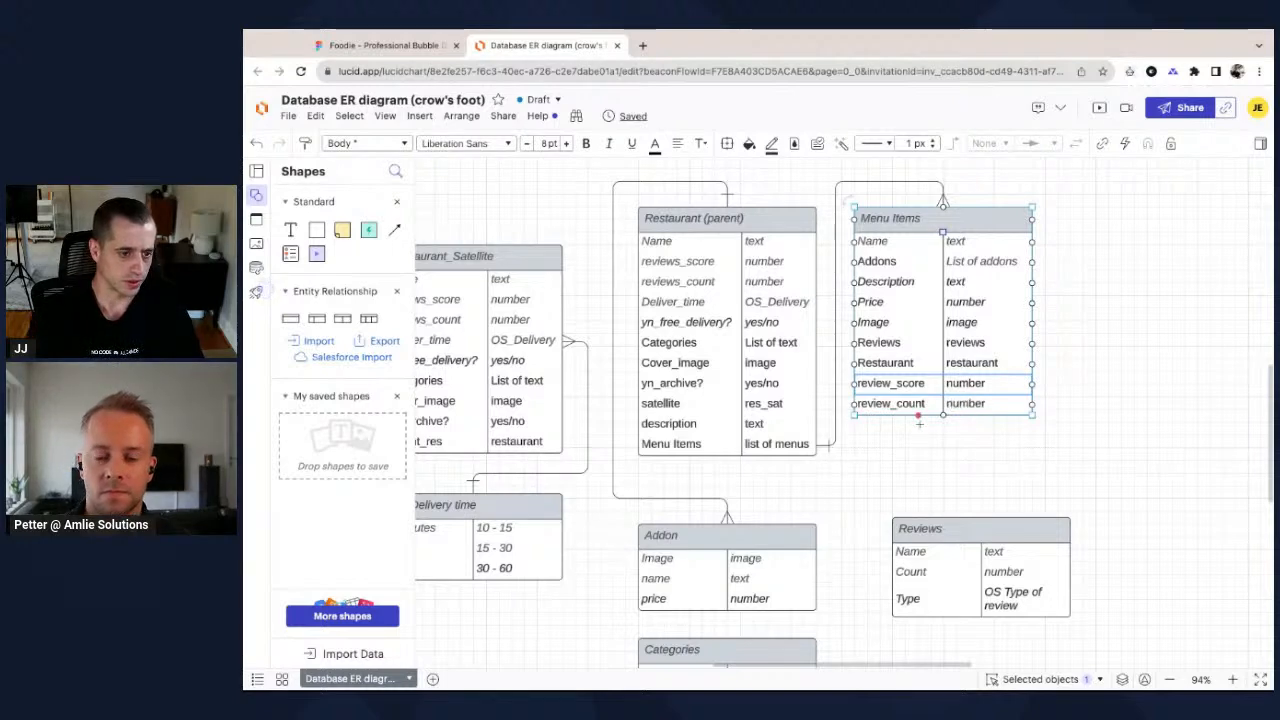
Insert a row below Type in the Reviews table and fill it with Menu_item as menu_item.
click(908, 600)
scroll(912, 595, down, 1)
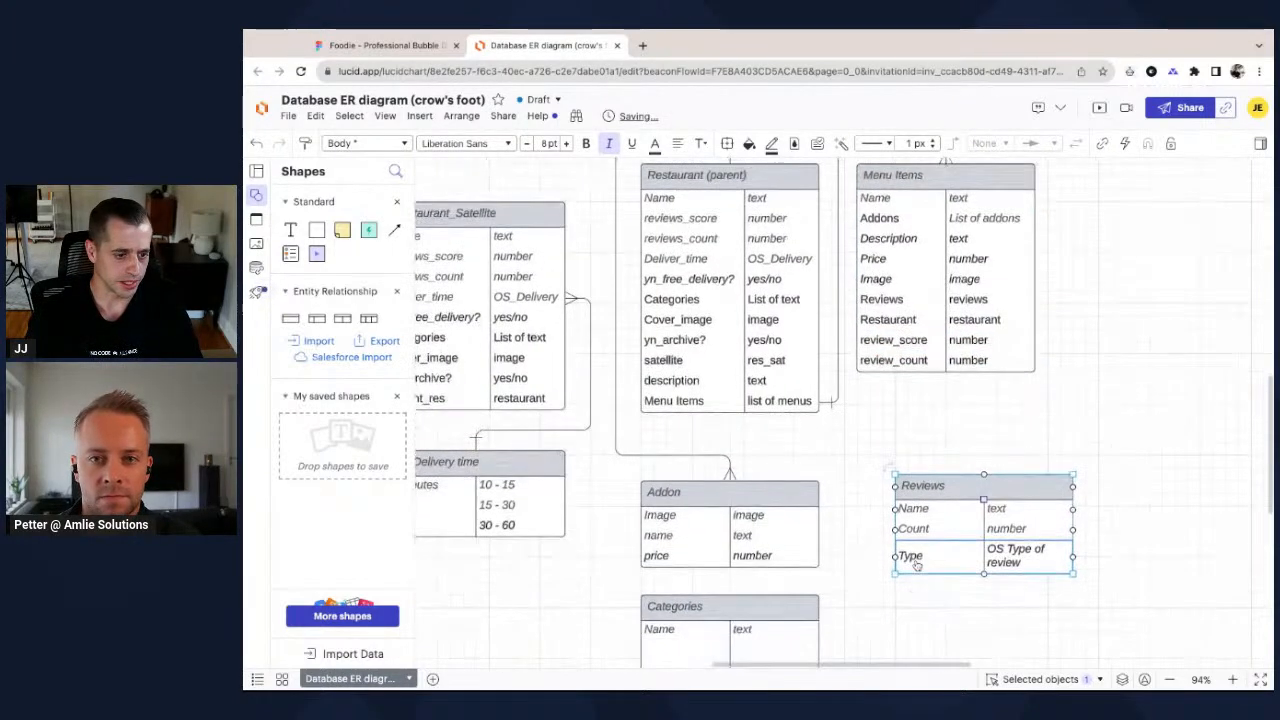
right_click(916, 567)
click(980, 119)
double_click(912, 583)
text(Meny)
key(BackSpace)
text(u_item)
key(Tab)
text(menu_item)
Insert a row below Menu_item in the Reviews table and fill it with Restaurant as Restaurant.
right_click(932, 583)
click(985, 226)
scroll(938, 567, down, 1)
double_click(917, 565)
scroll(938, 567, up, 1)
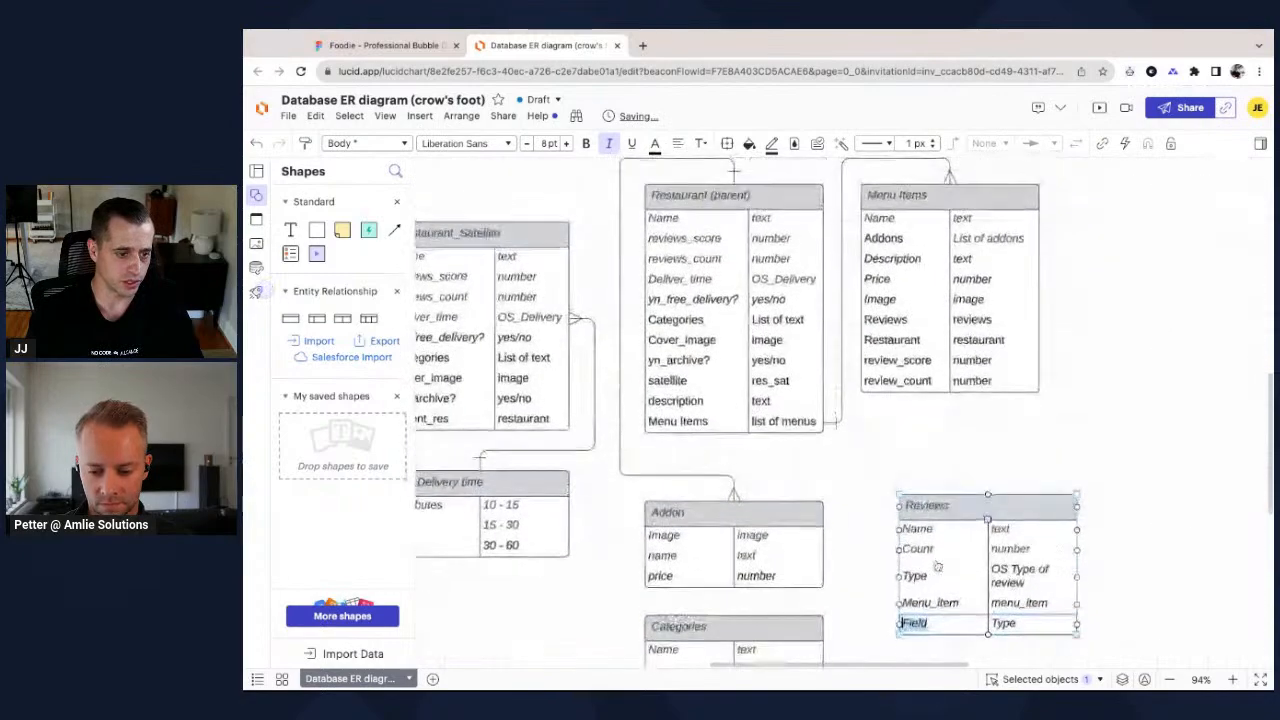
text(Resu)
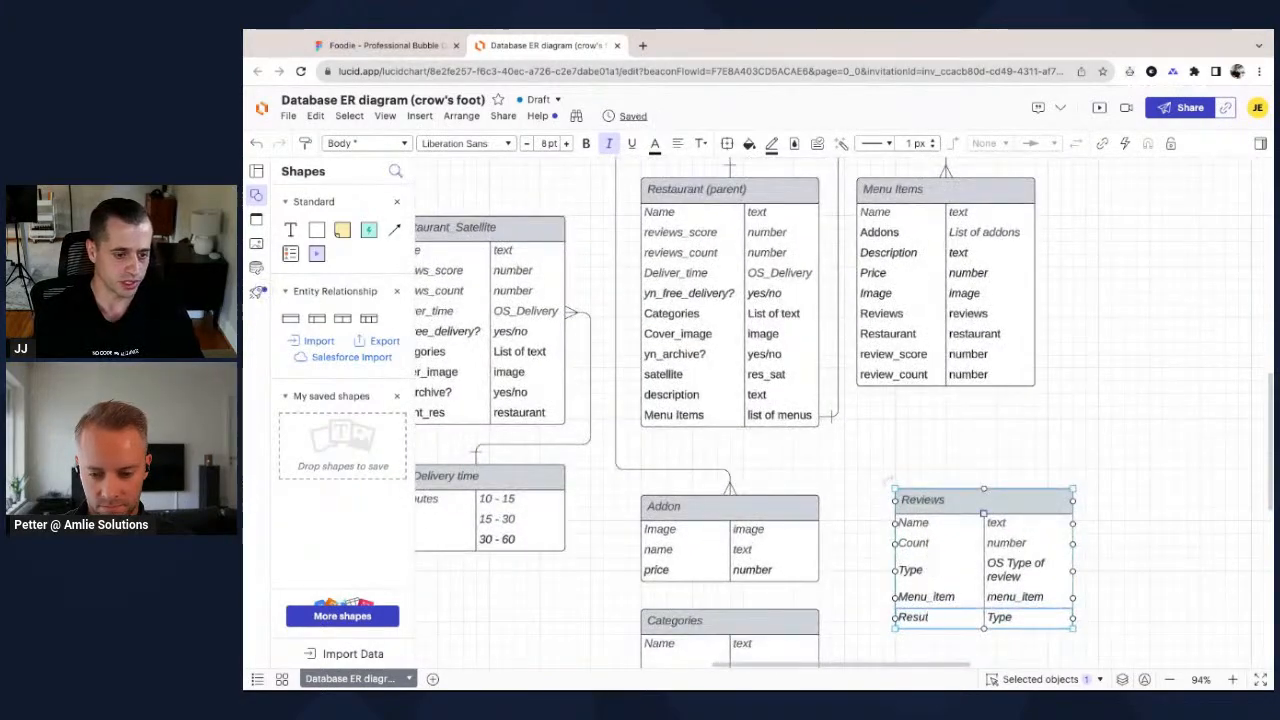
key(BackSpace)
text(taurant)
double_click(1001, 622)
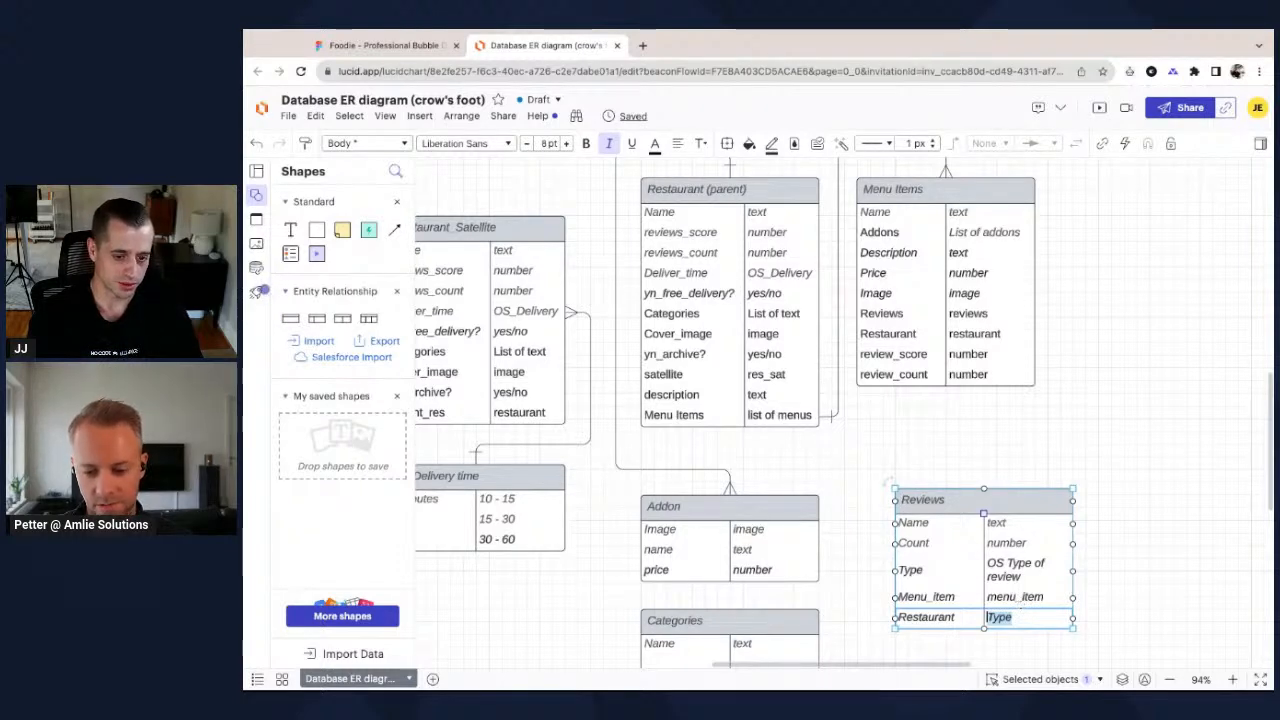
text(Restaurant)
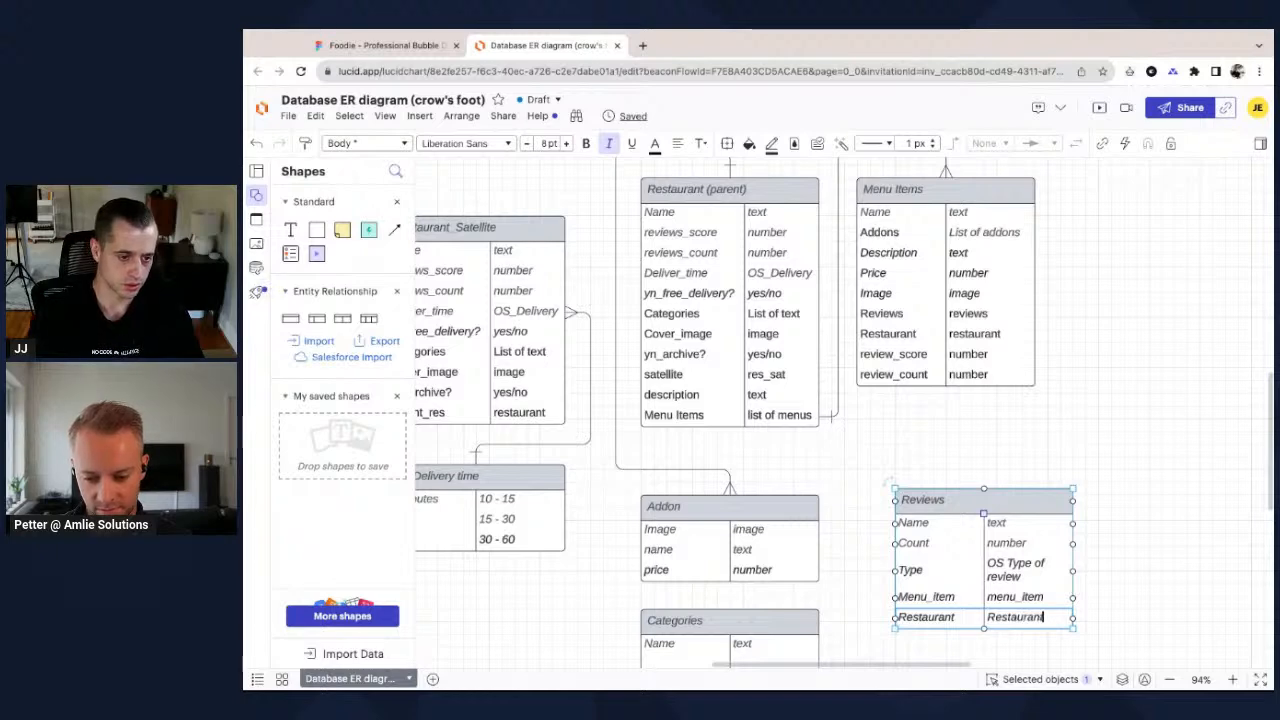
Insert a row below Restaurant in the Reviews table and fill it with Delivery_drive as user.
scroll(940, 230, down, 1)
right_click(936, 190)
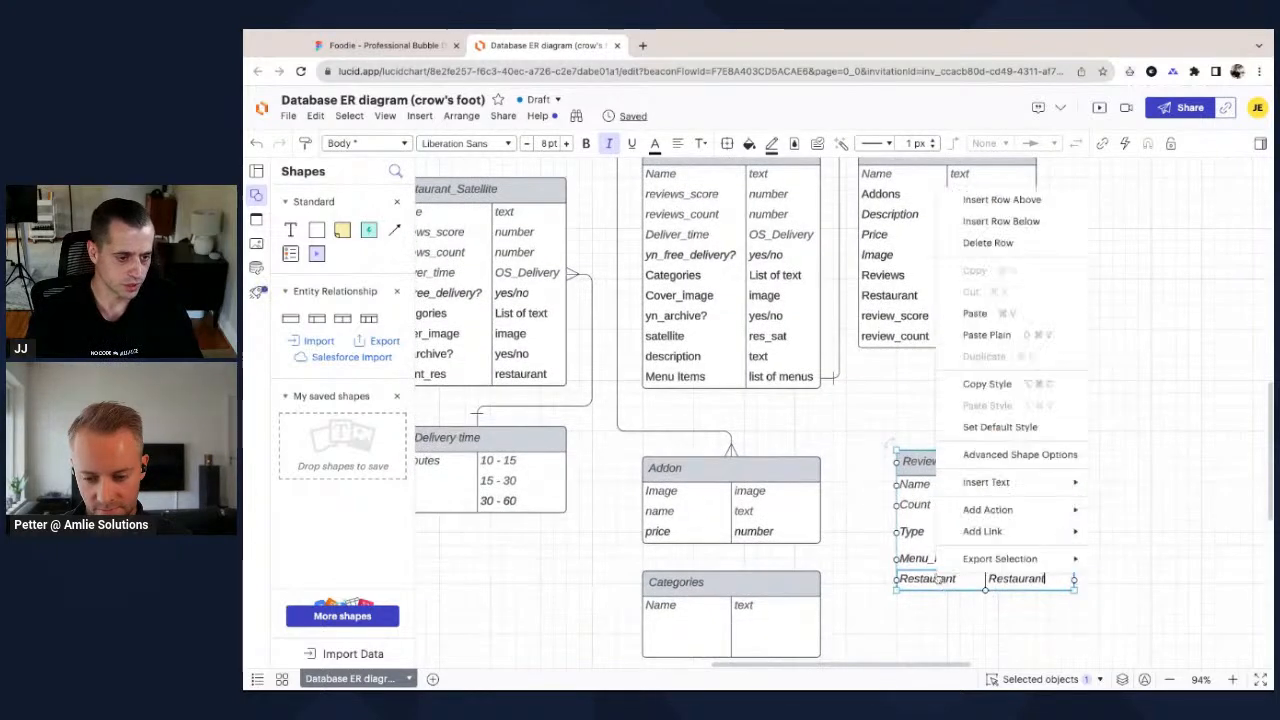
click(1004, 224)
double_click(937, 600)
text(Delivery_drive)
key(Tab)
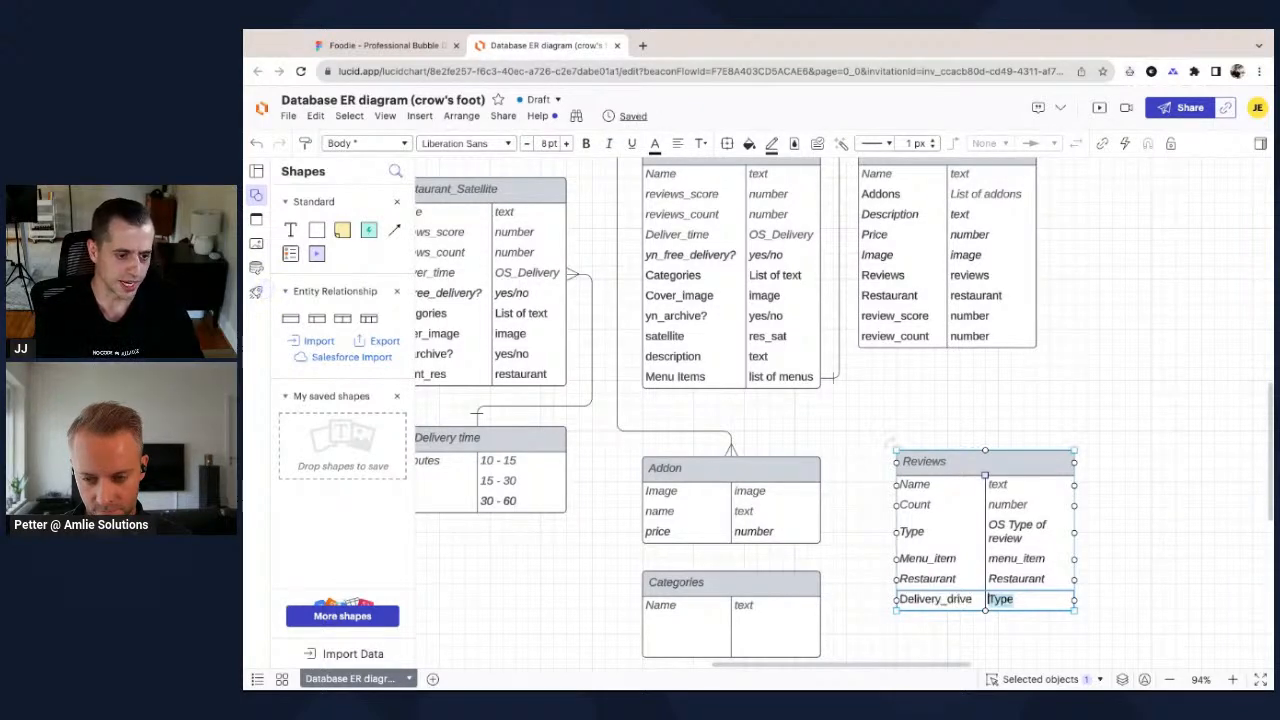
text(user)
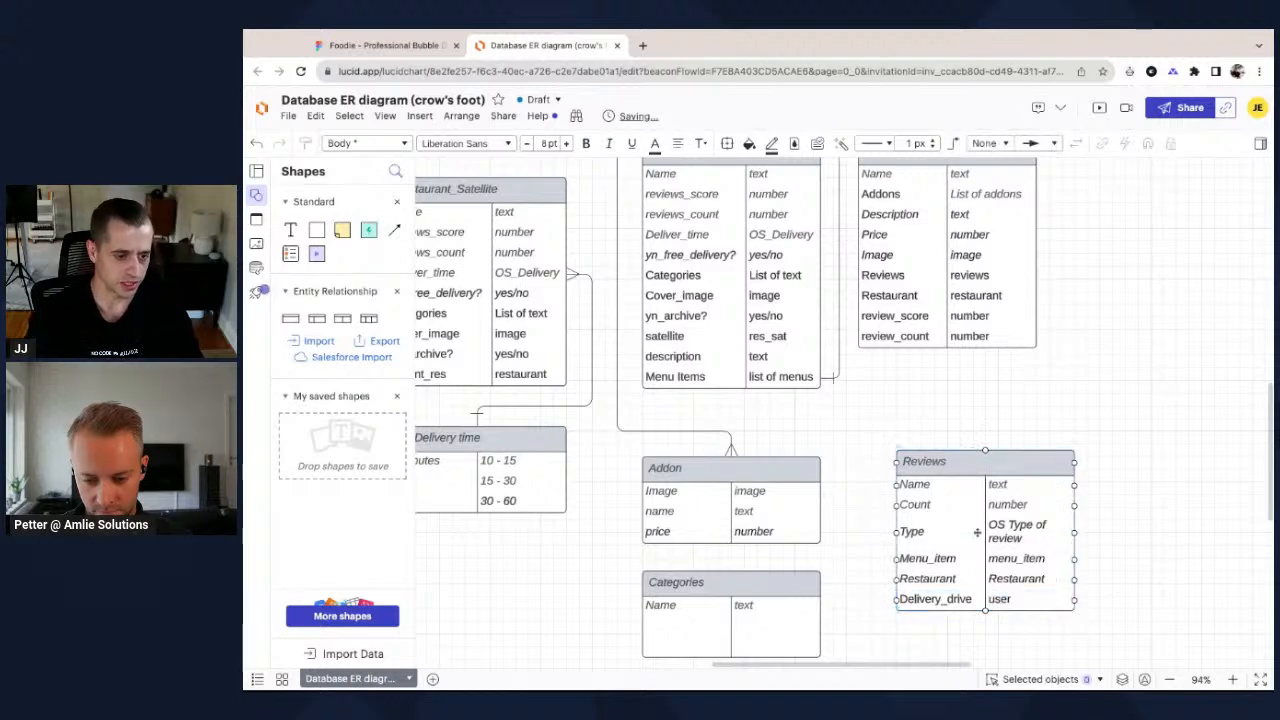
right_click(918, 532)
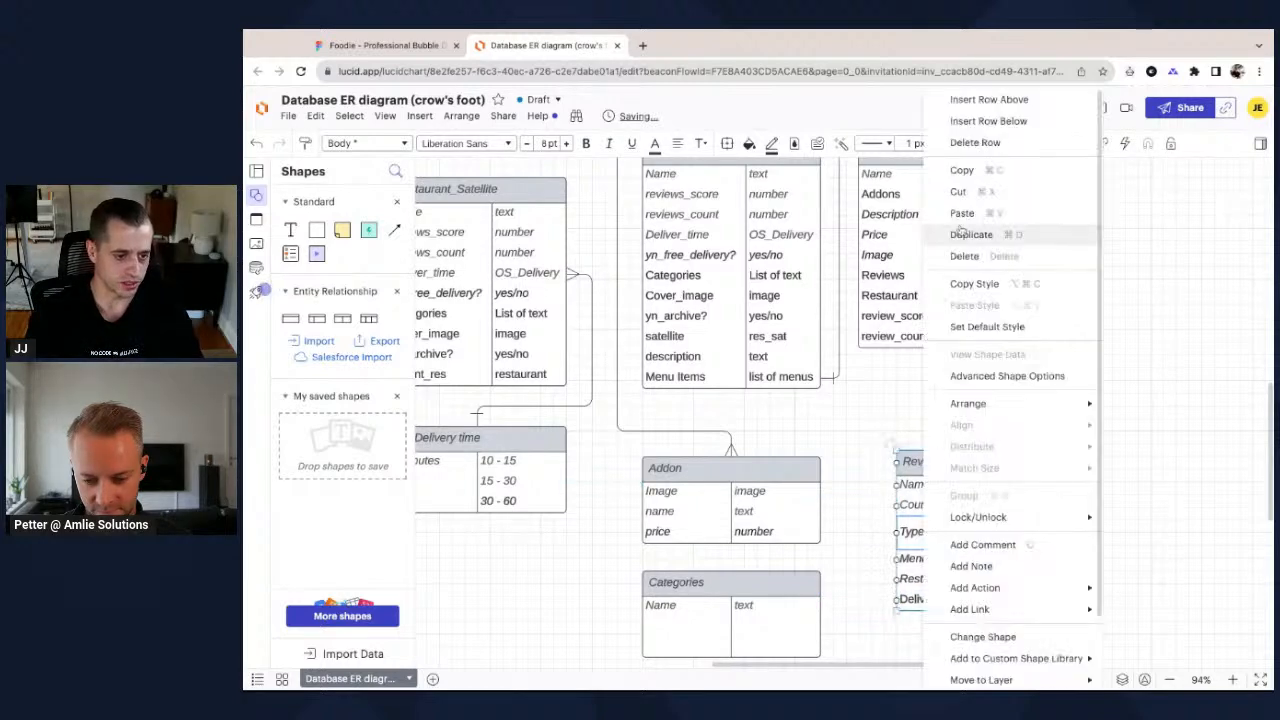
click(1007, 122)
key(super+z)
right_click(922, 533)
click(920, 534)
Delete the Type row from the Reviews table.
right_click(920, 534)
click(986, 144)
click(1010, 550)
click(1016, 567)
click(1019, 526)
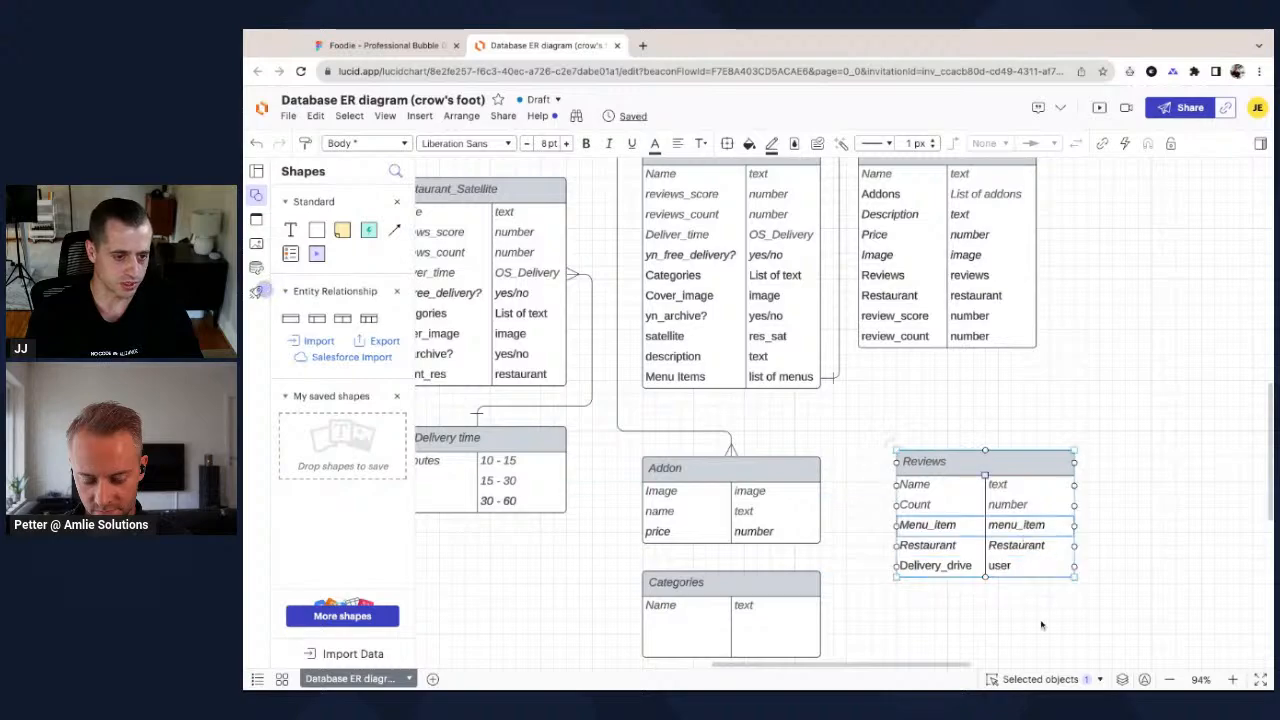
Insert a row below Delivery_drive in the Reviews table and name its field yn_approved?
scroll(1038, 630, up, 1)
scroll(1039, 638, left, 1)
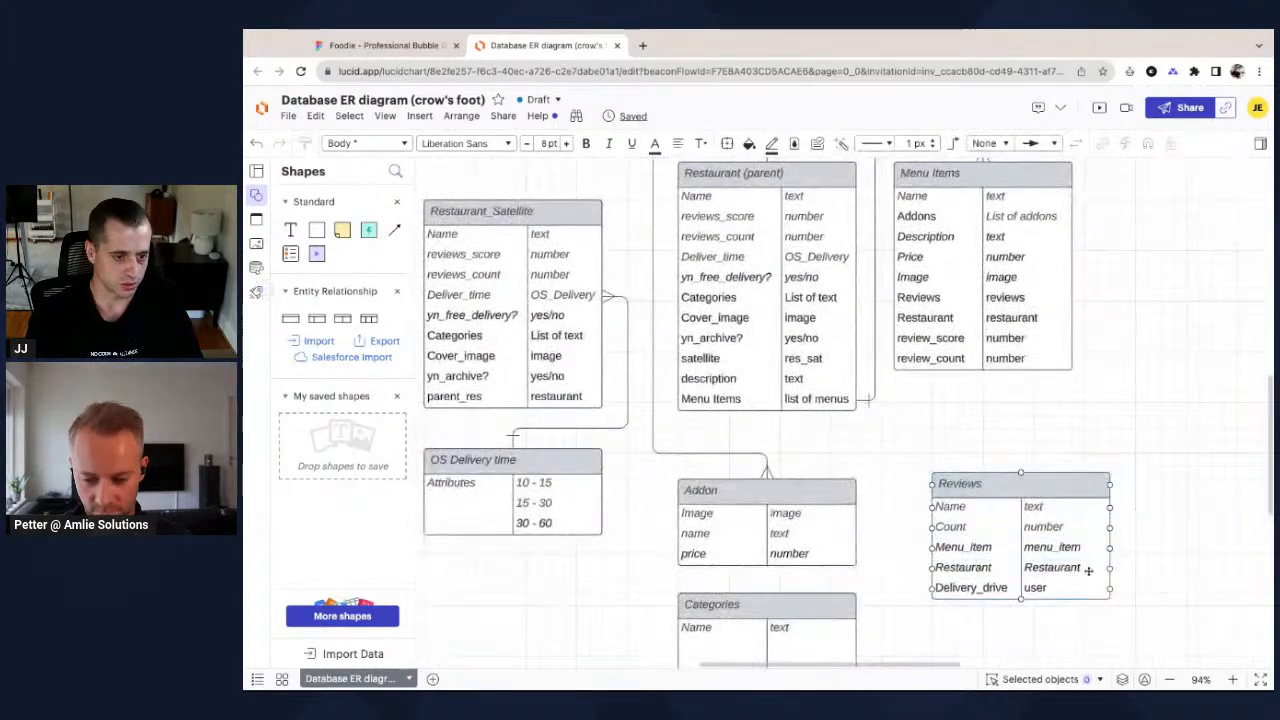
scroll(1100, 575, down, 3)
right_click(978, 582)
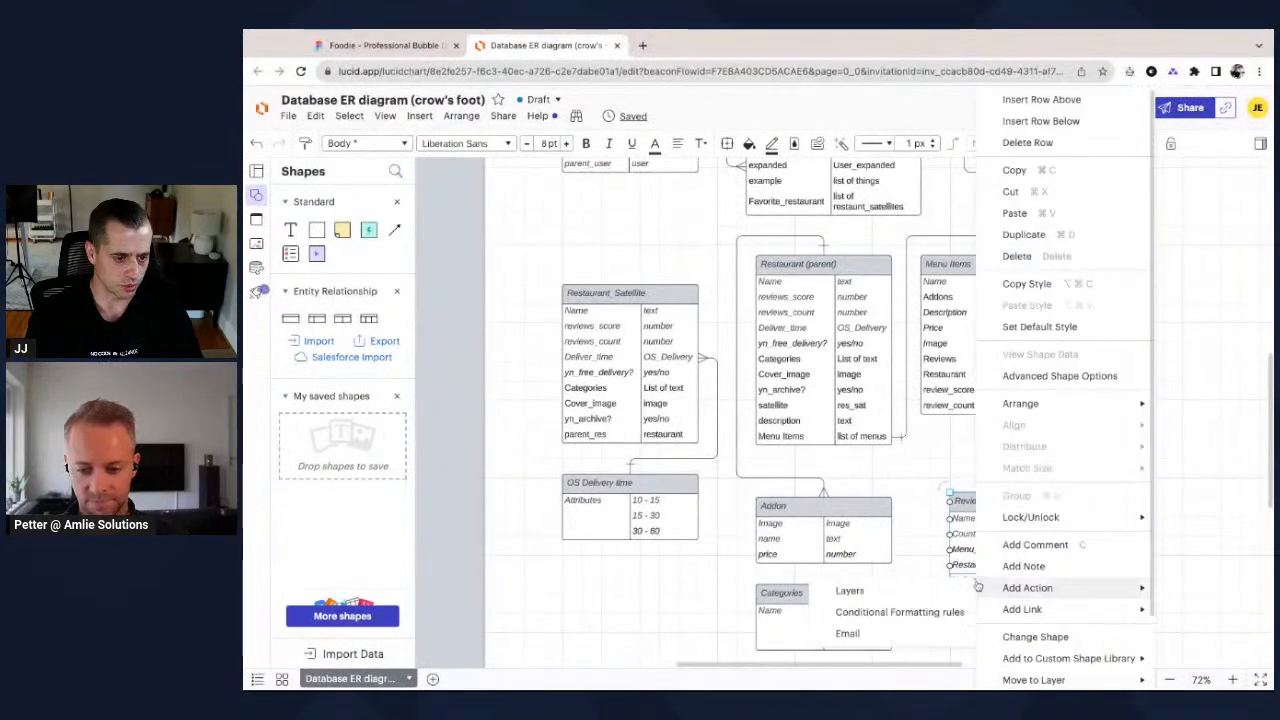
click(1000, 122)
scroll(982, 598, up, 3)
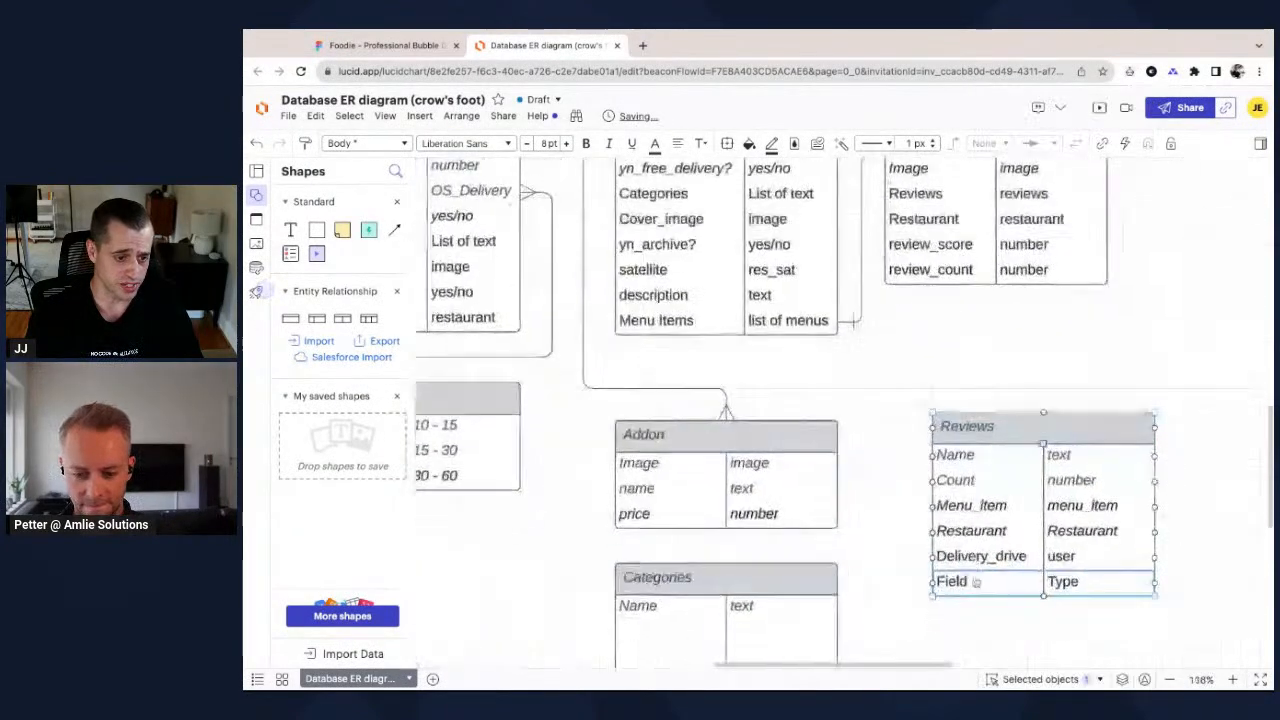
double_click(957, 476)
text(ya_)
key(BackSpace)
key(BackSpace)
text(n_approved)
key(BackSpace)
key(BackSpace)
key(BackSpace)
key(BackSpace)
key(BackSpace)
text(roved?)
Set the type of the yn_approved? field in the Reviews table to yes/no.
key(Tab)
text(approved)
key(BackSpace)
key(BackSpace)
key(BackSpace)
key(BackSpace)
key(BackSpace)
key(BackSpace)
key(BackSpace)
key(BackSpace)
text(yes/no)
click(963, 512)
Move the Reviews table slightly upward and closer to the Addon table.
scroll(920, 478, right, 3)
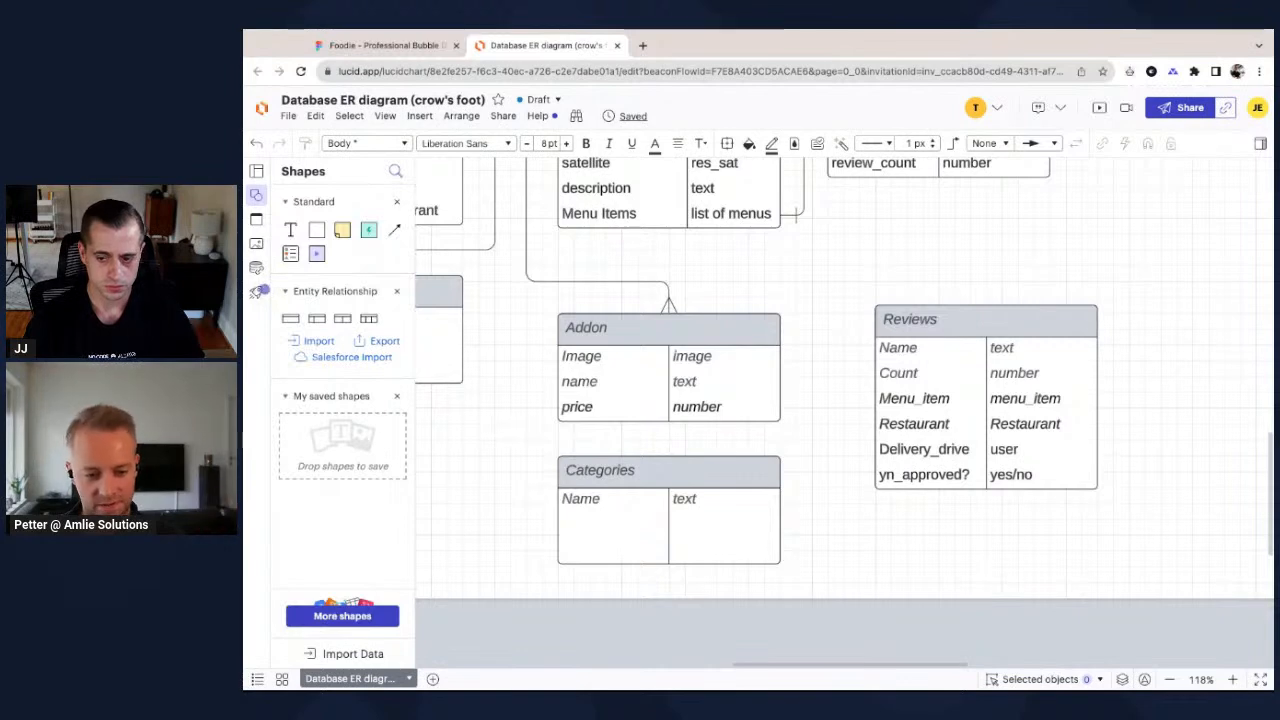
scroll(844, 412, up, 1)
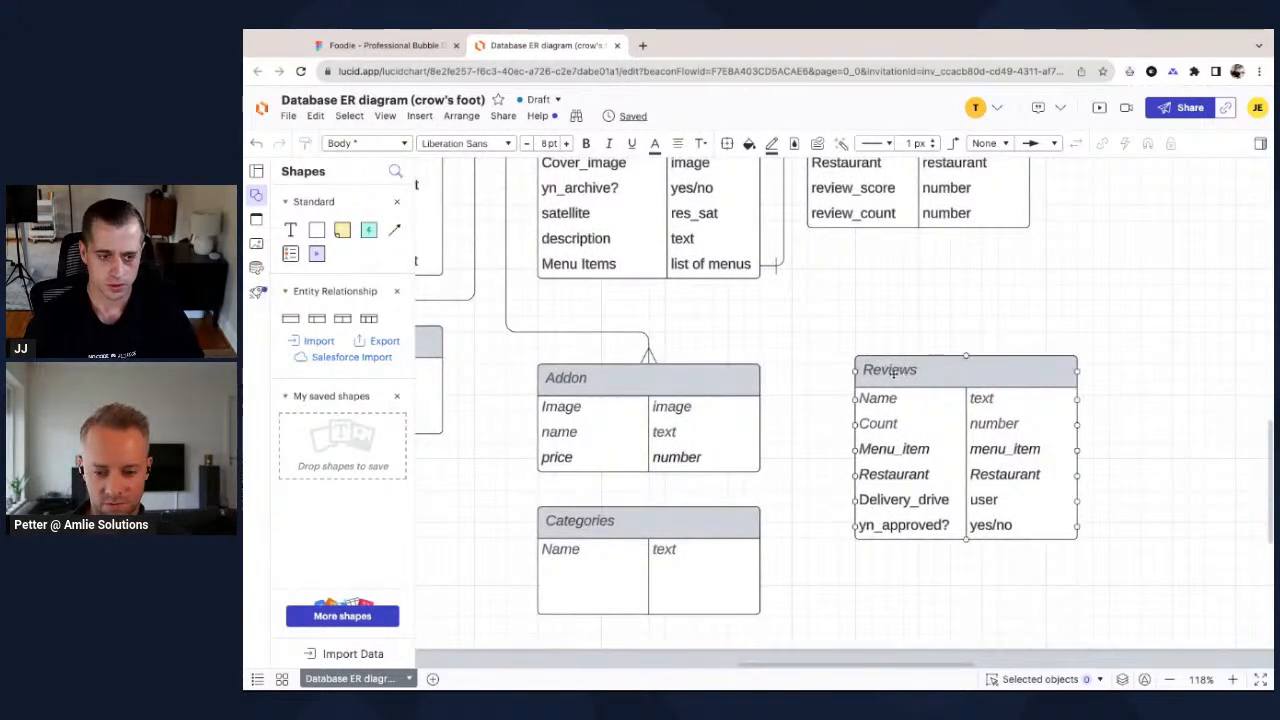
drag(1001, 404, 967, 364)
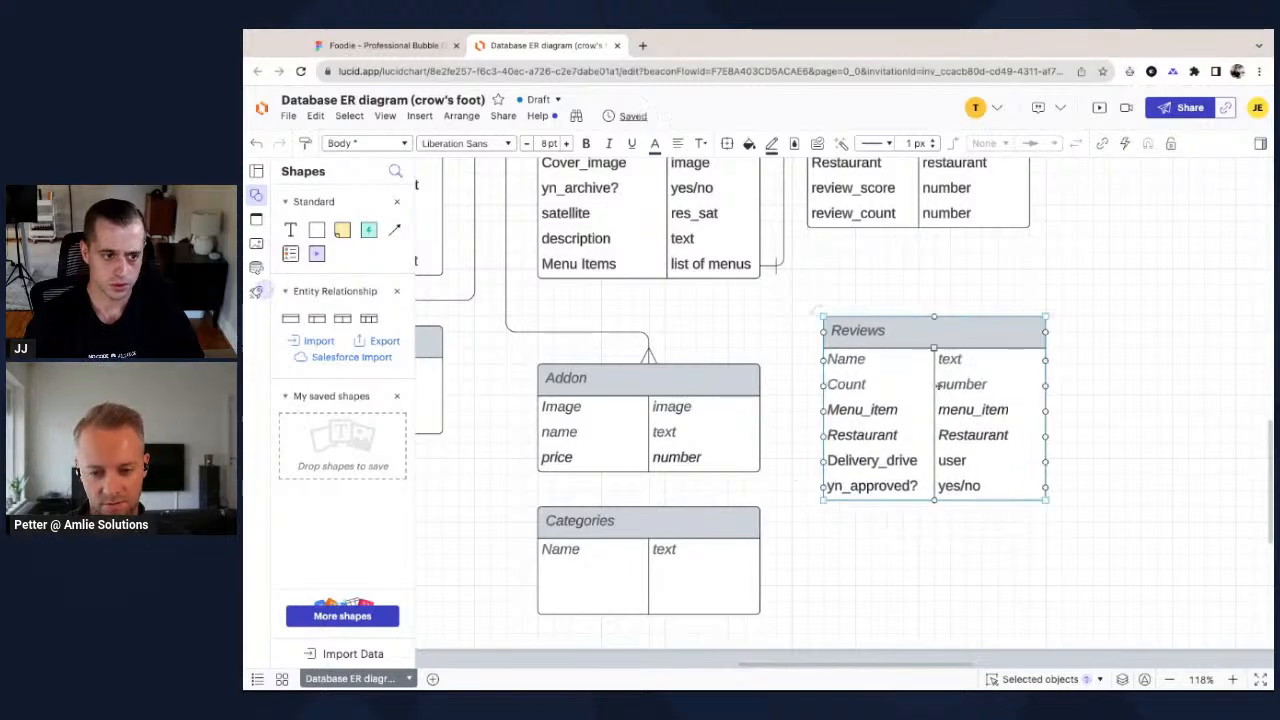
Look over the restaurant, Menu Items, Addon and Reviews tables, and check the rating and review screens in the Figma design.
scroll(940, 388, down, 3)
scroll(940, 387, up, 4)
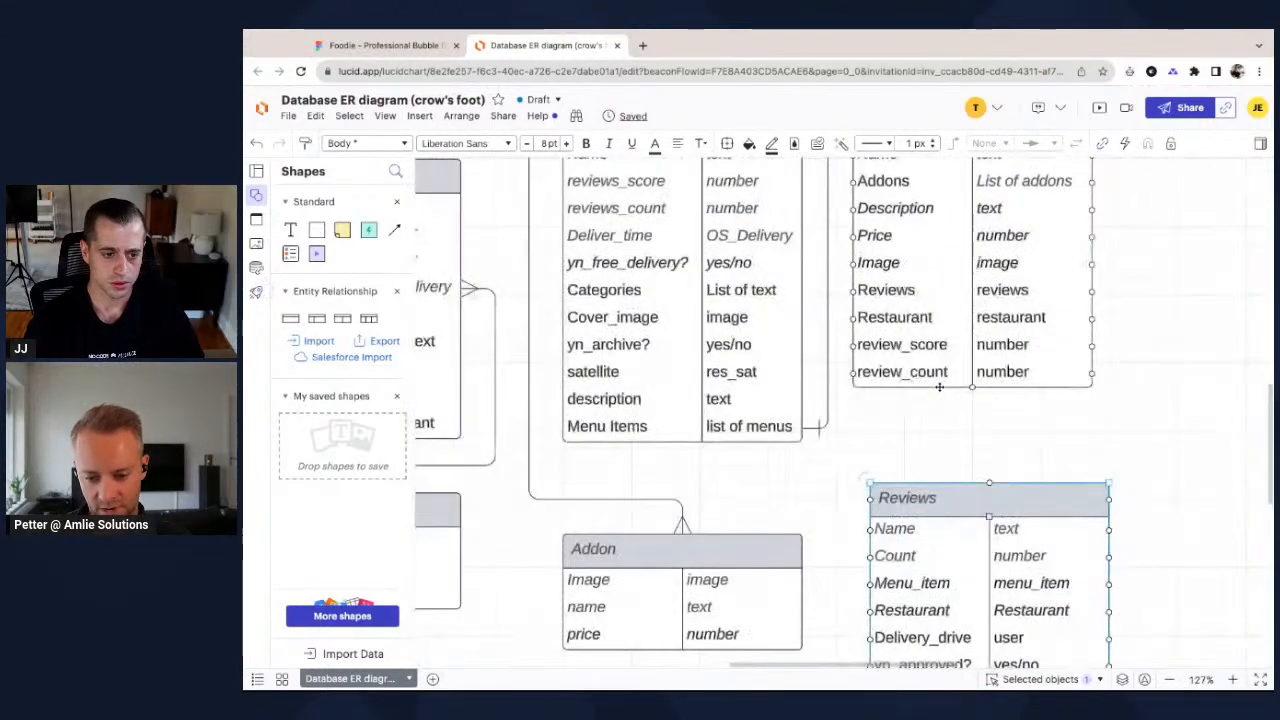
scroll(940, 387, up, 1)
scroll(940, 387, down, 2)
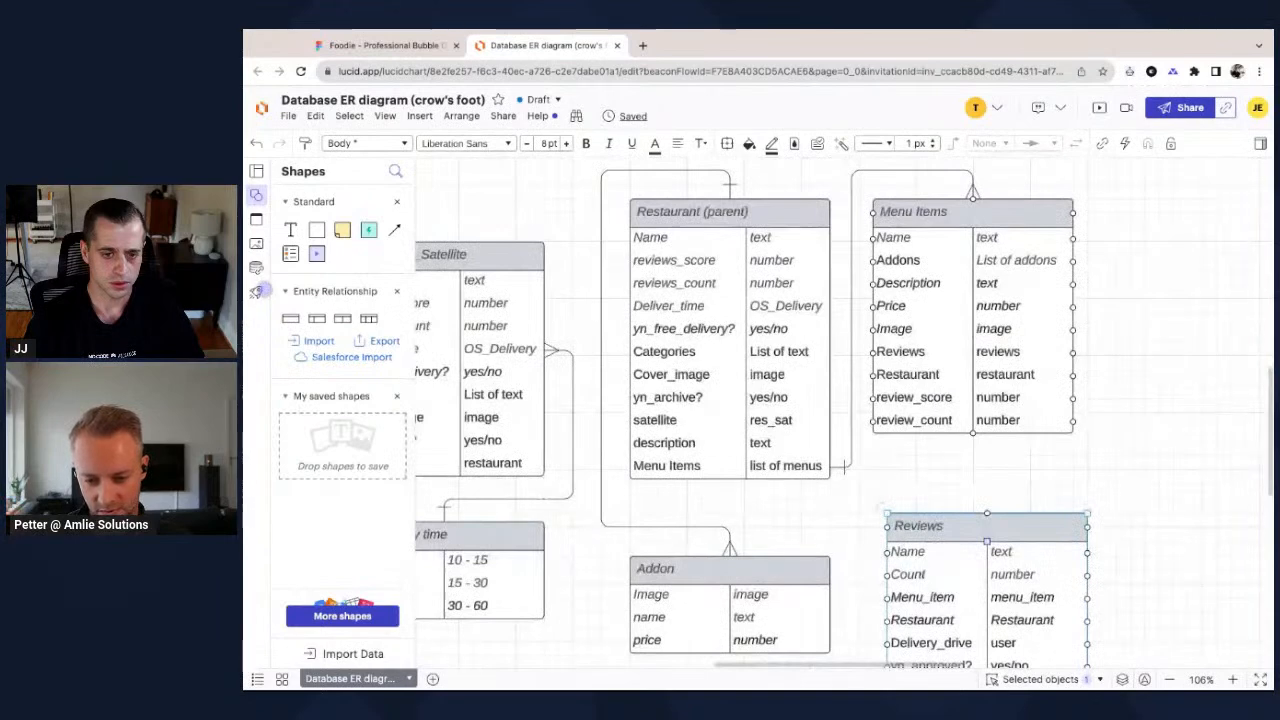
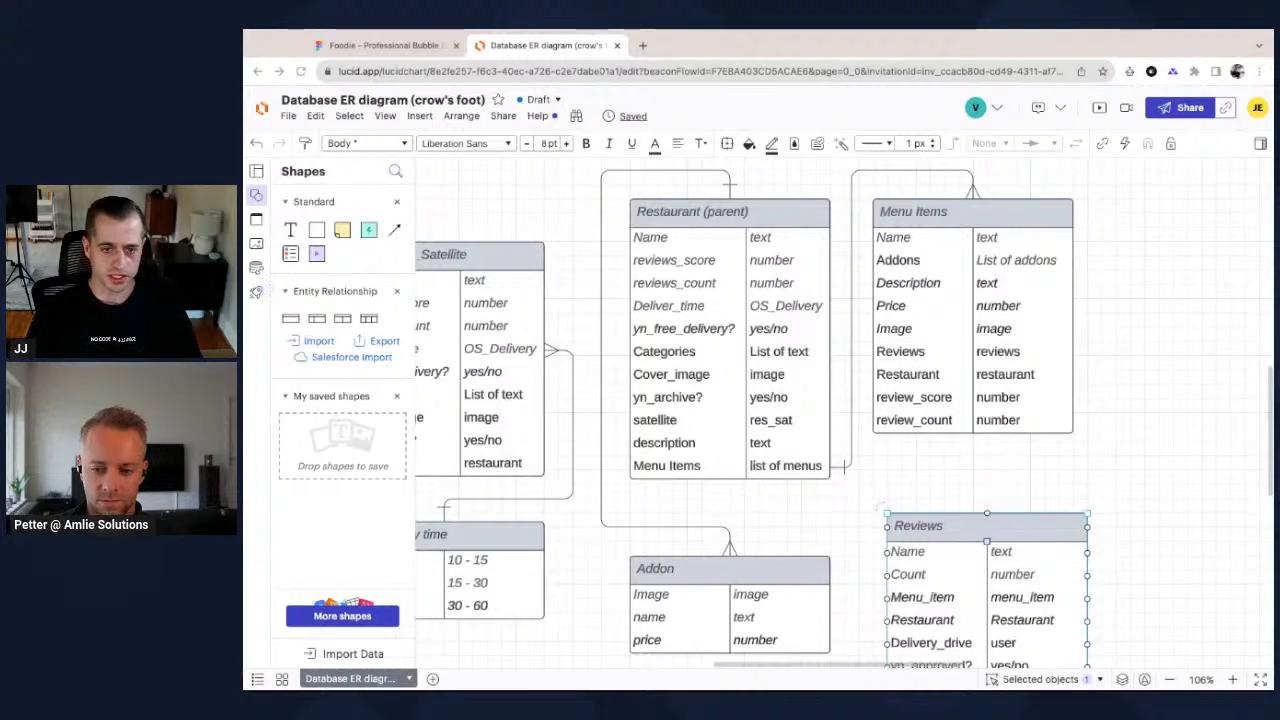
scroll(916, 489, down, 2)
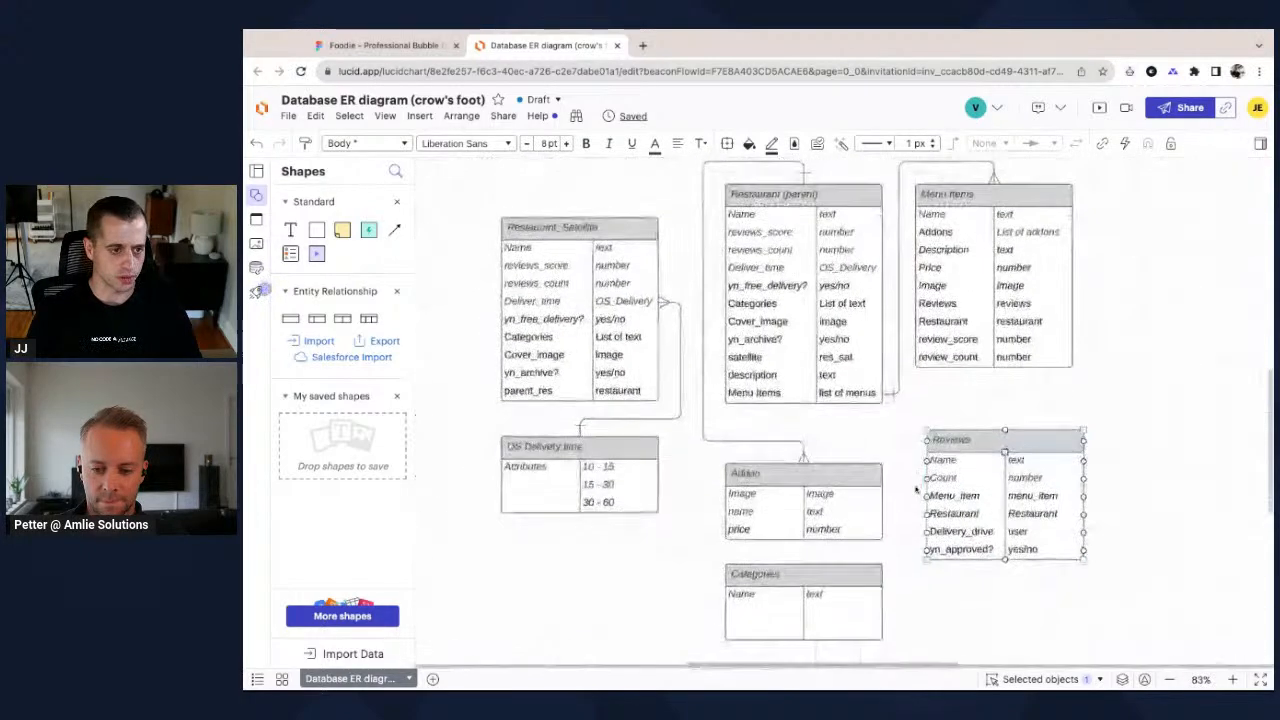
scroll(916, 489, down, 1)
scroll(916, 489, up, 2)
click(410, 46)
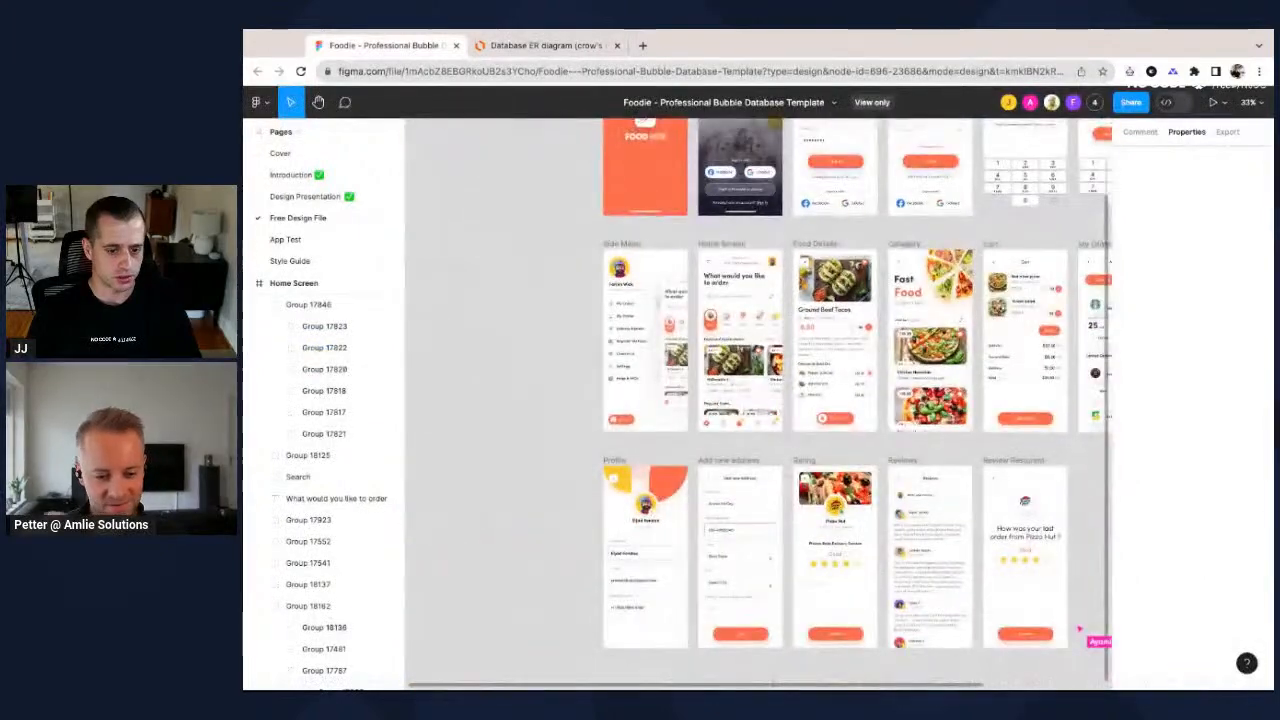
scroll(730, 490, right, 2)
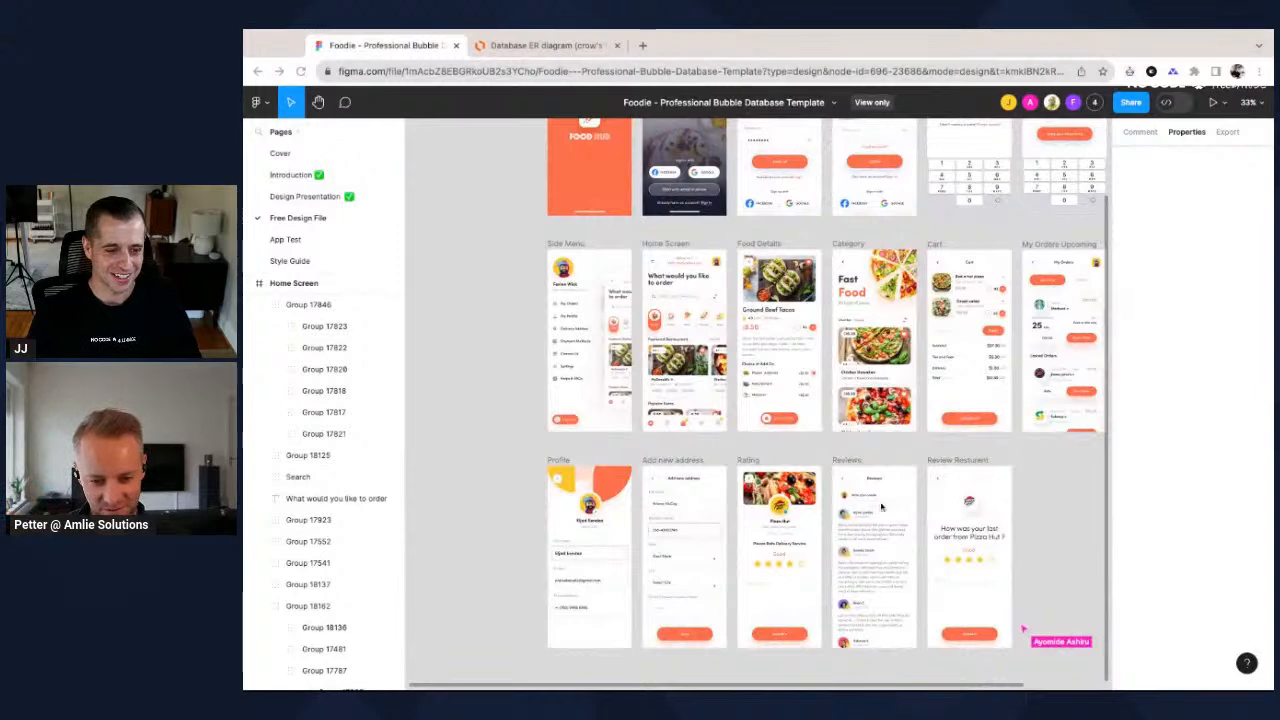
Switch to the Lucidchart diagram and examine the fields of the Restaurant (parent) and Menu Items tables.
click(540, 46)
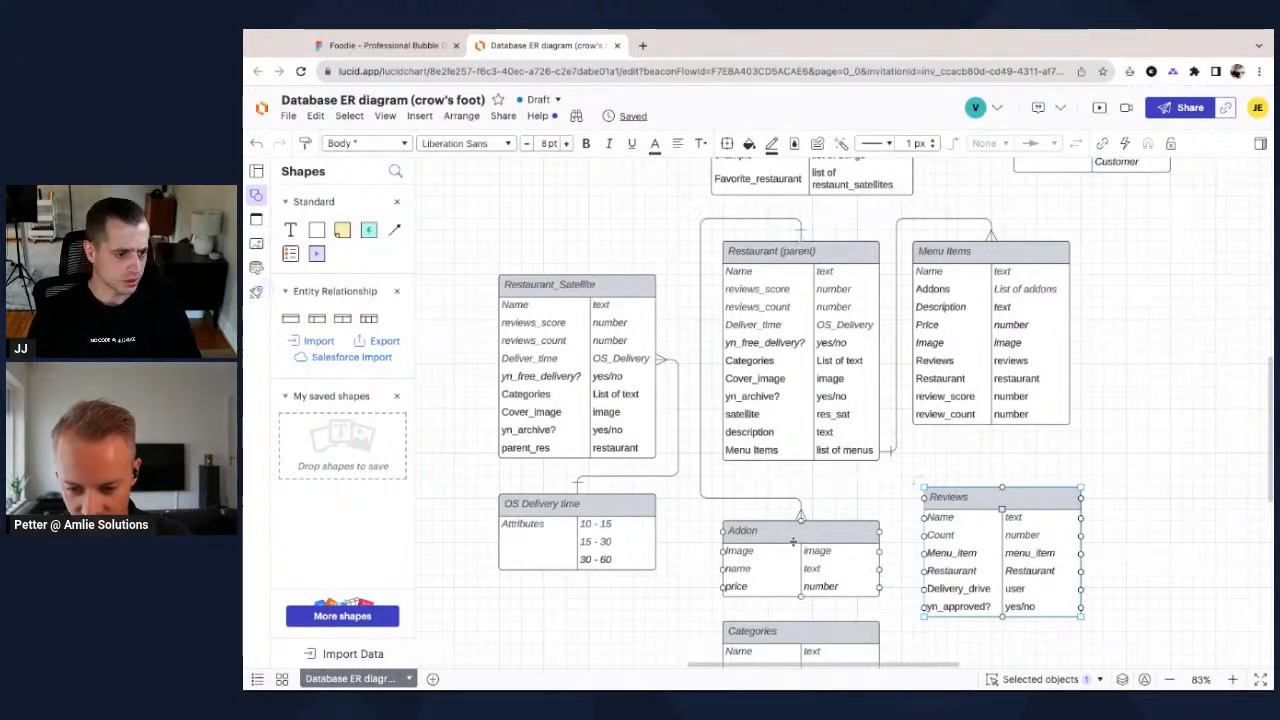
scroll(791, 544, up, 5)
scroll(788, 530, down, 2)
scroll(780, 500, down, 1)
scroll(780, 500, up, 8)
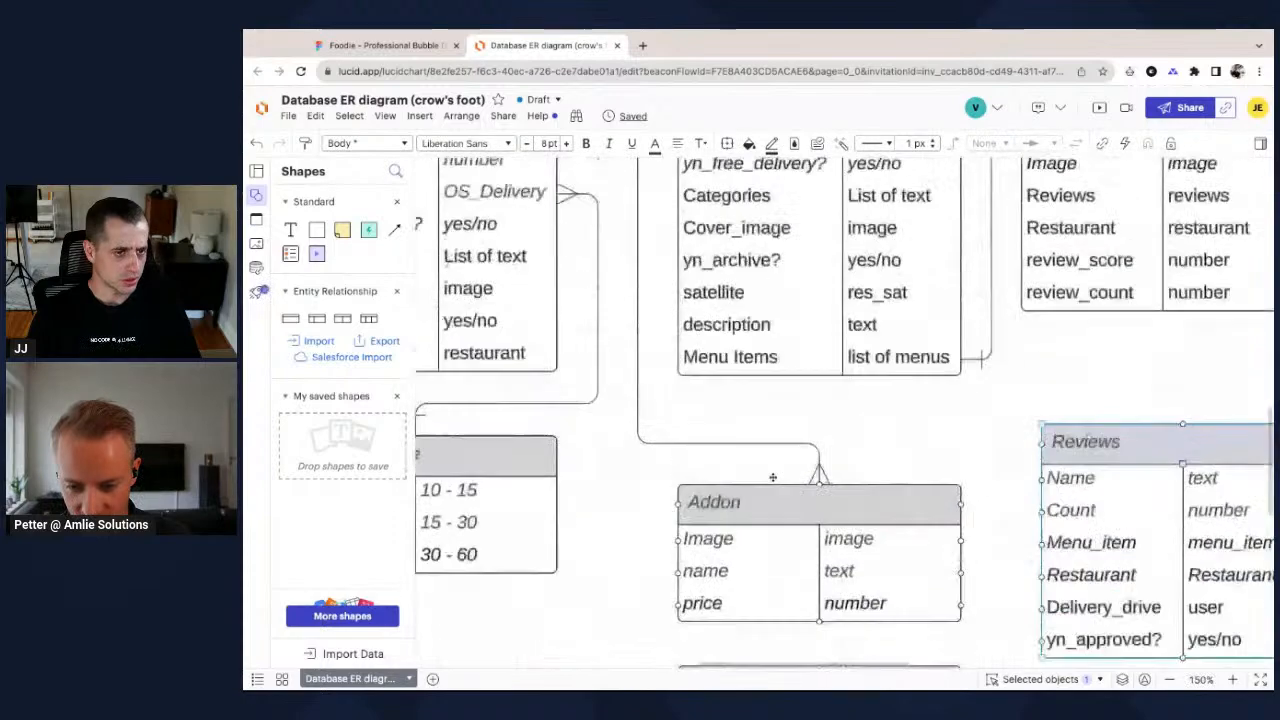
scroll(800, 530, right, 4)
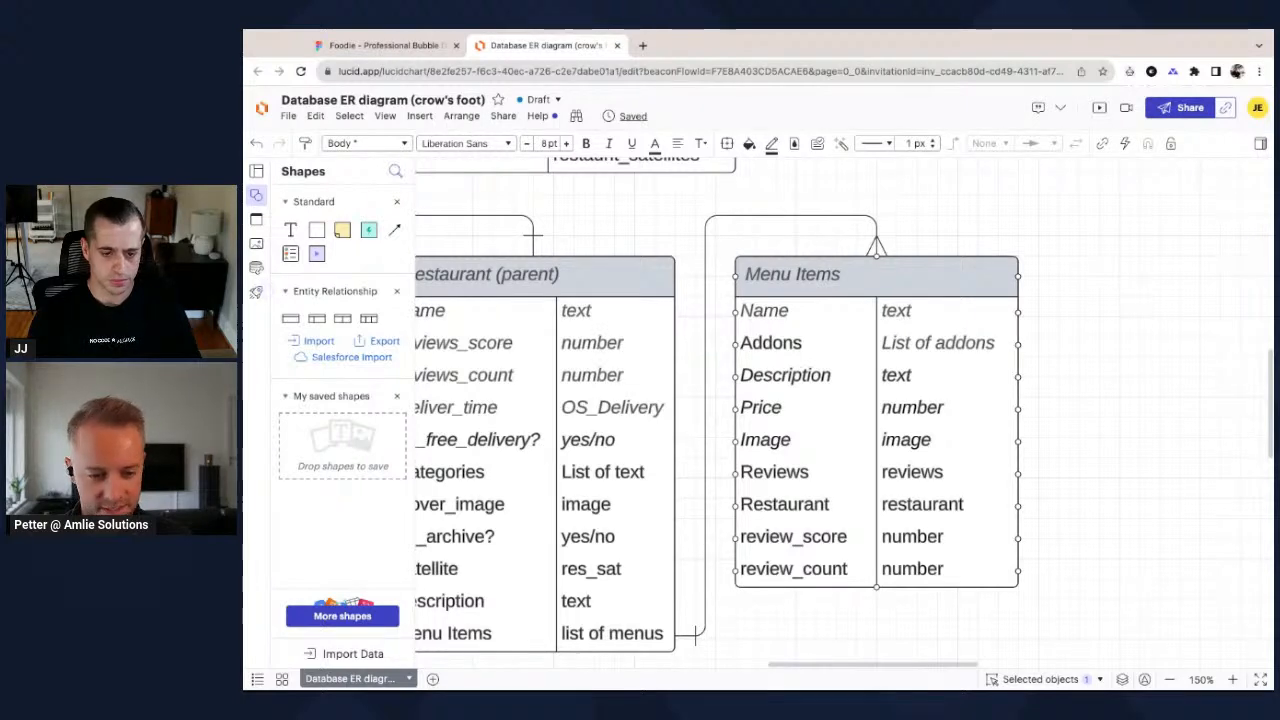
scroll(845, 412, left, 1)
scroll(750, 430, left, 2)
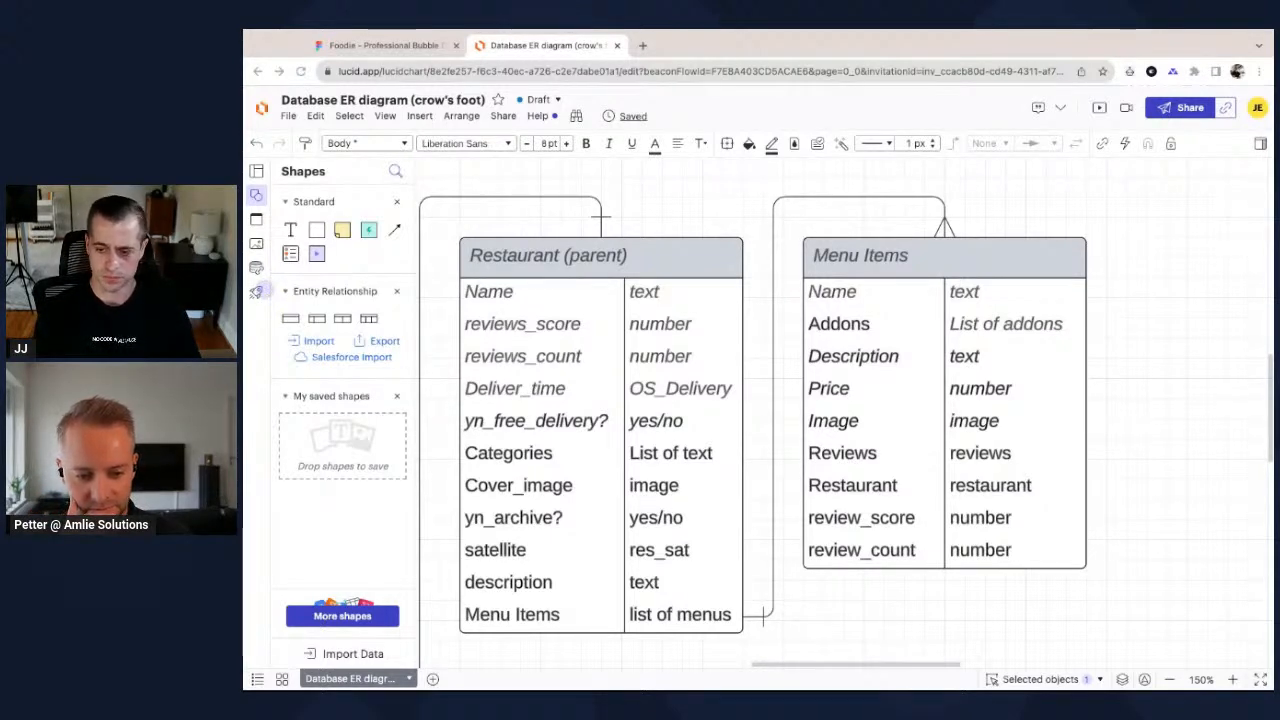
Switch to the Foodie design in Figma and examine the Food Details and Cart screens for the data a cart needs.
click(393, 47)
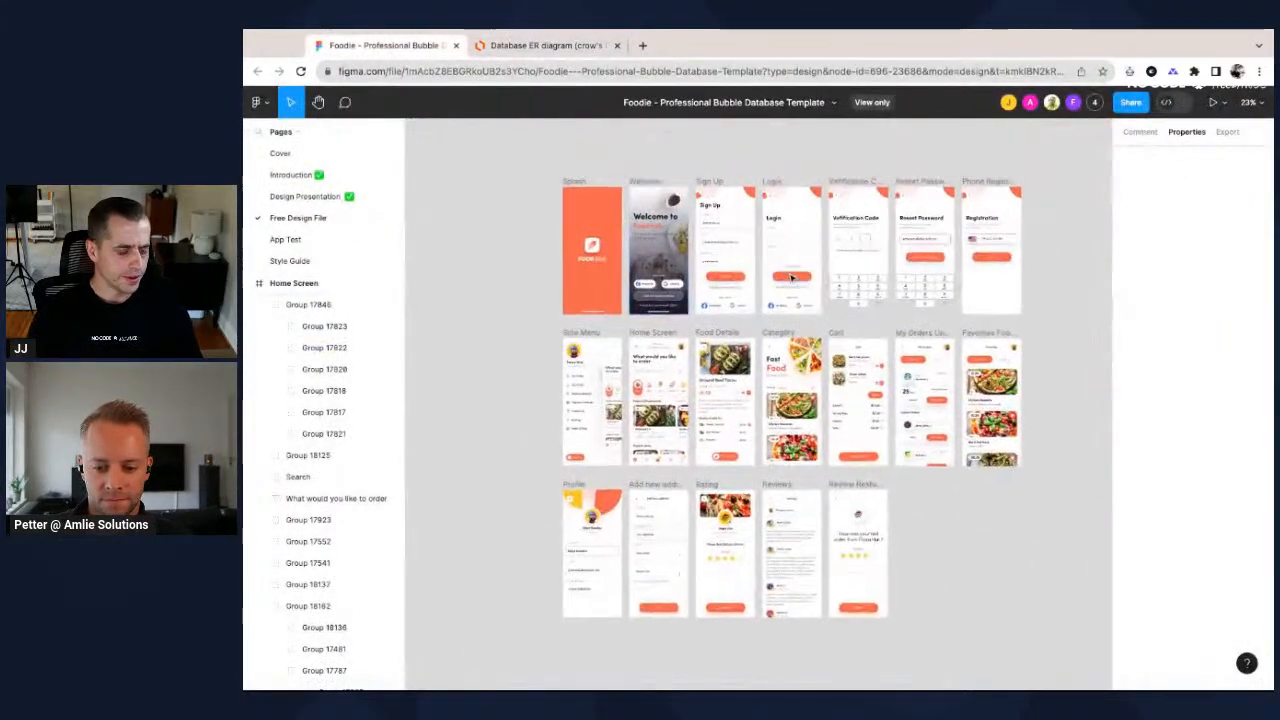
scroll(790, 278, up, 3)
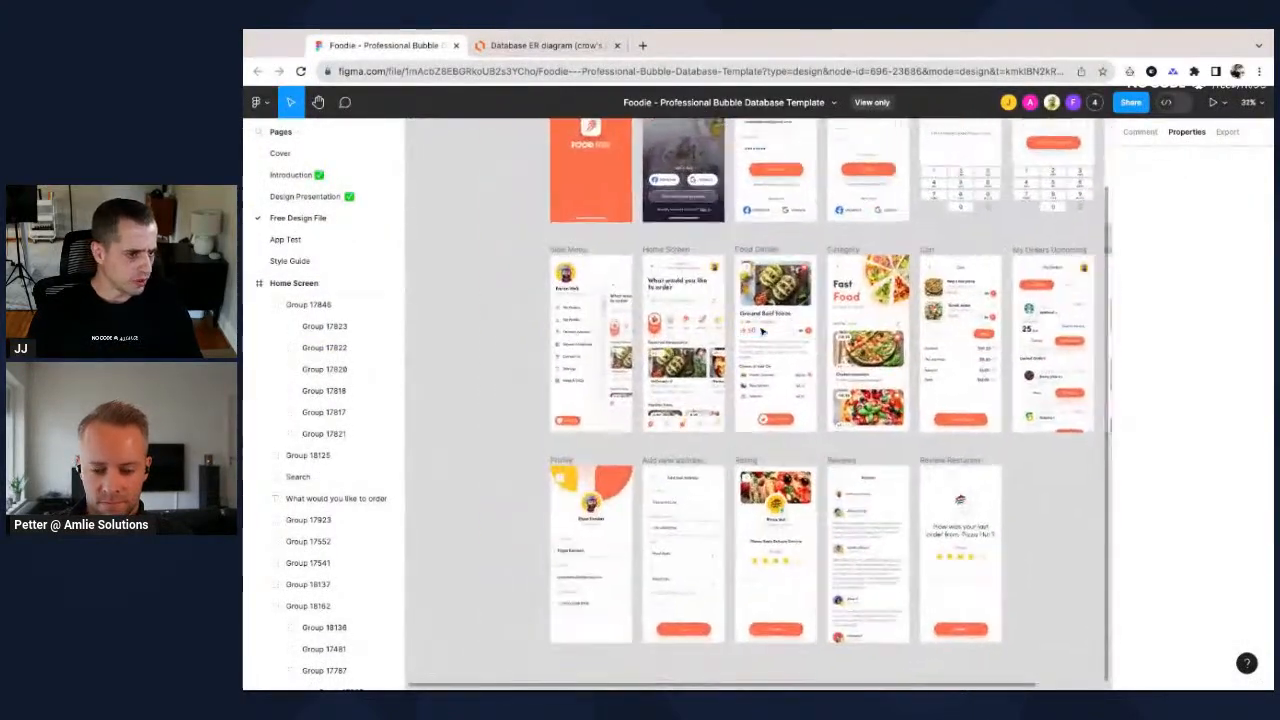
scroll(762, 330, up, 8)
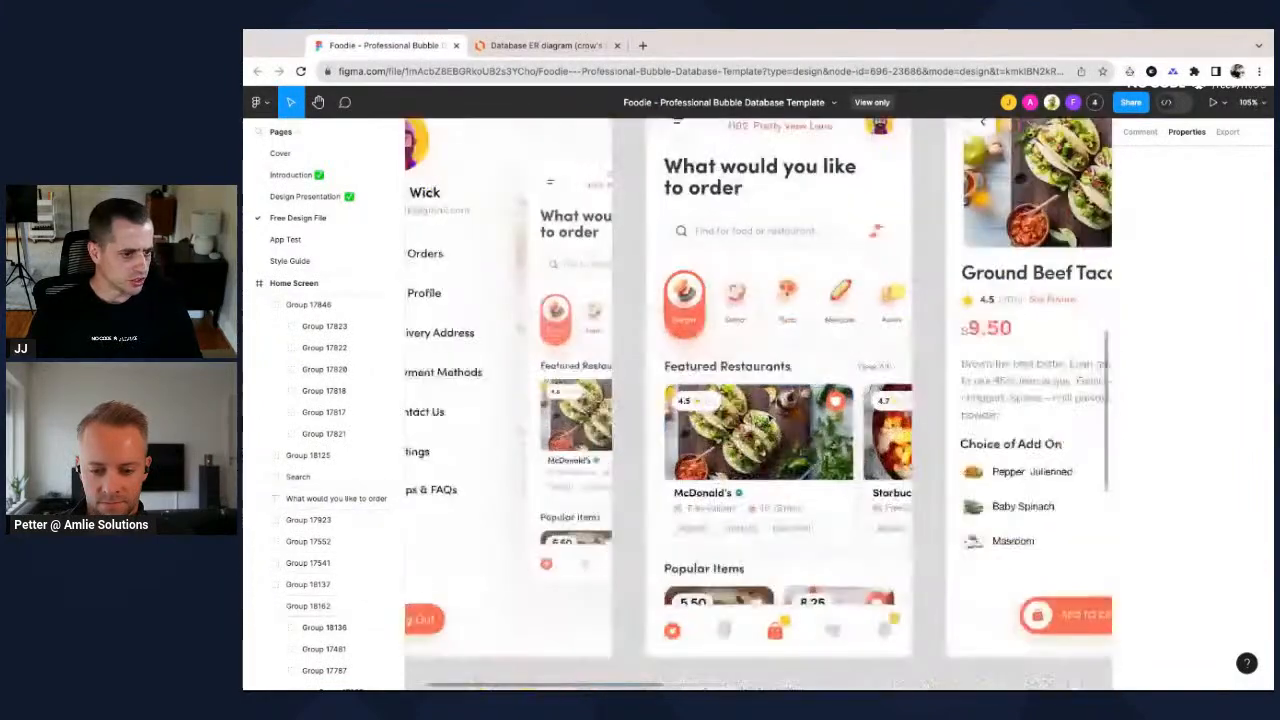
scroll(953, 331, down, 2)
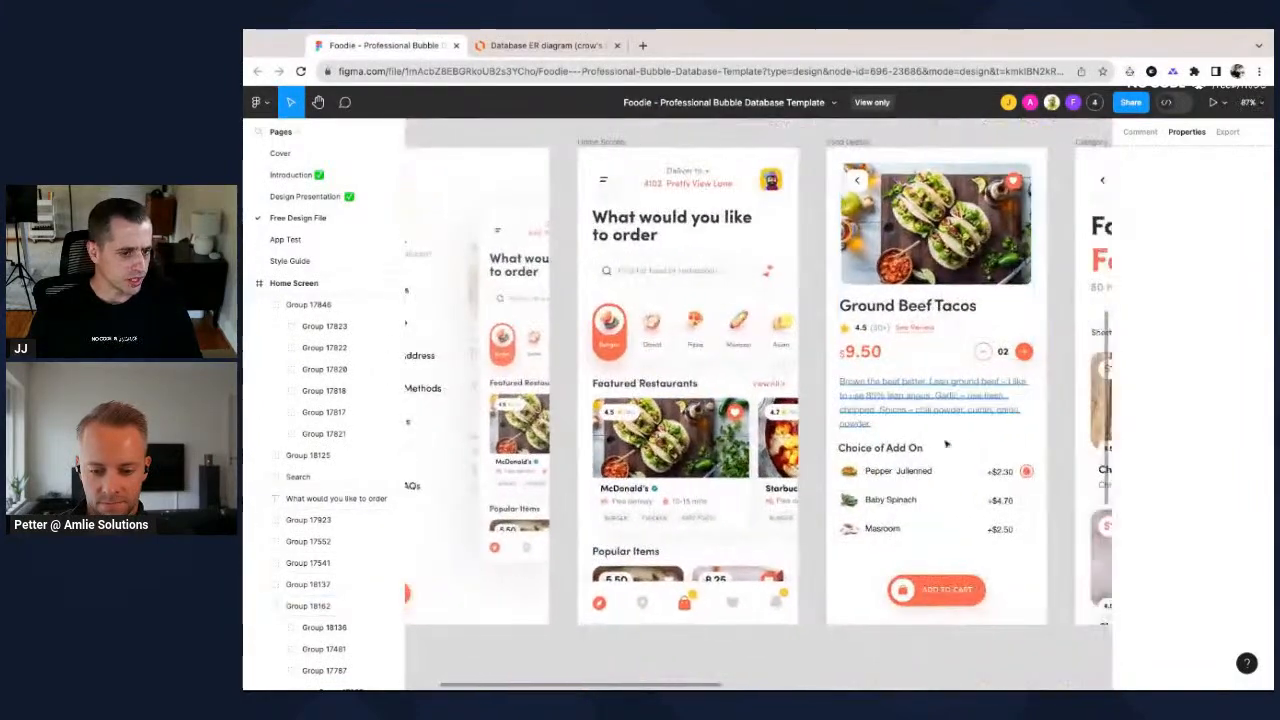
scroll(953, 331, down, 3)
scroll(923, 604, right, 5)
scroll(907, 358, up, 4)
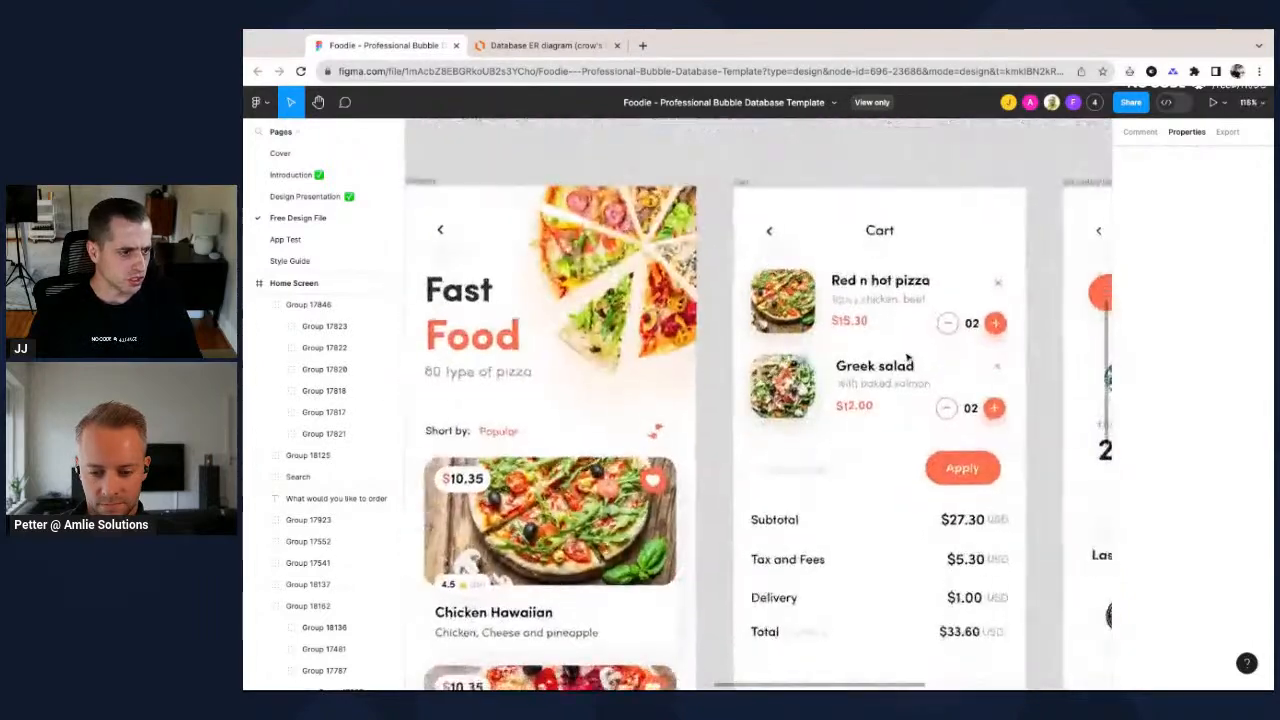
scroll(907, 358, right, 2)
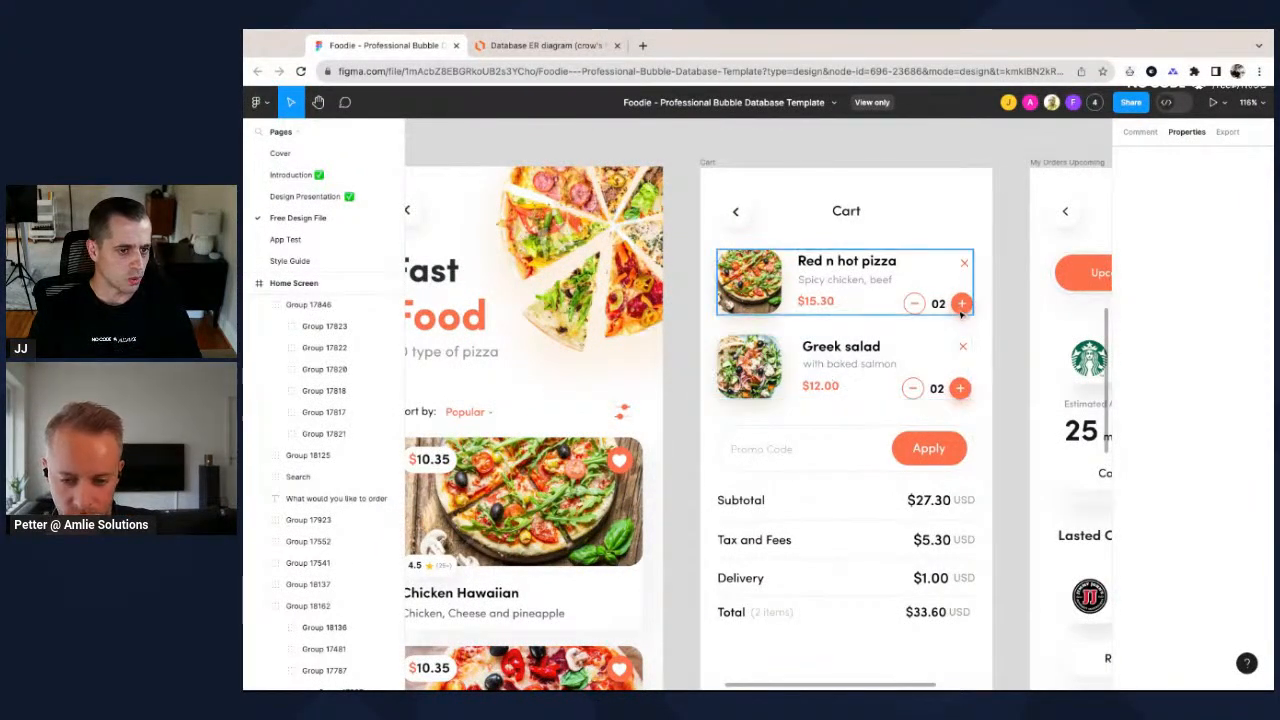
scroll(900, 420, down, 1)
scroll(881, 522, down, 3)
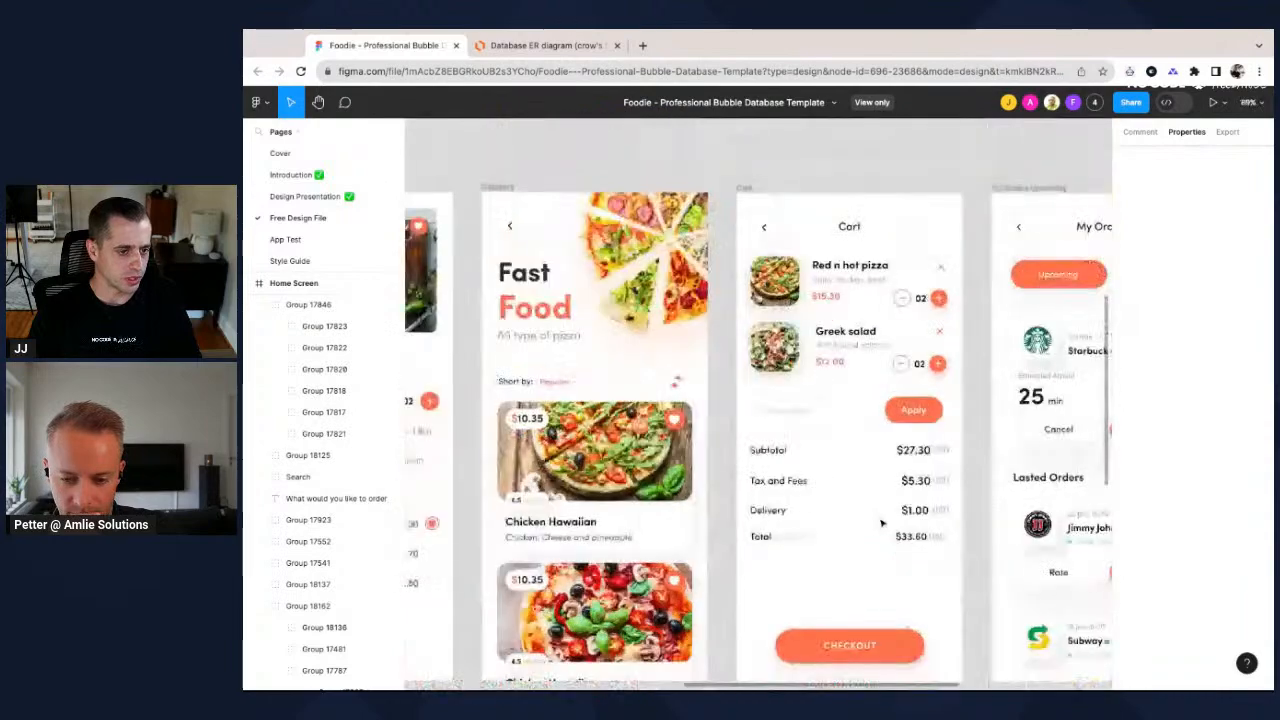
scroll(881, 522, up, 1)
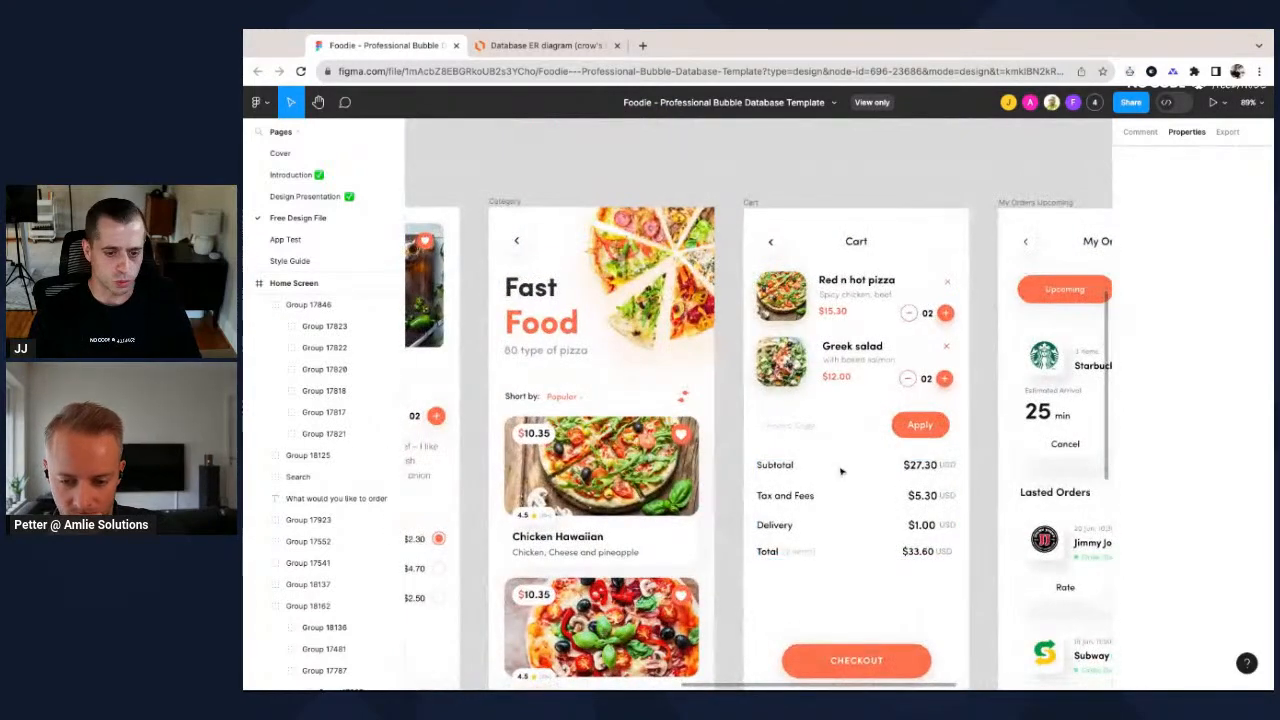
scroll(840, 470, down, 3)
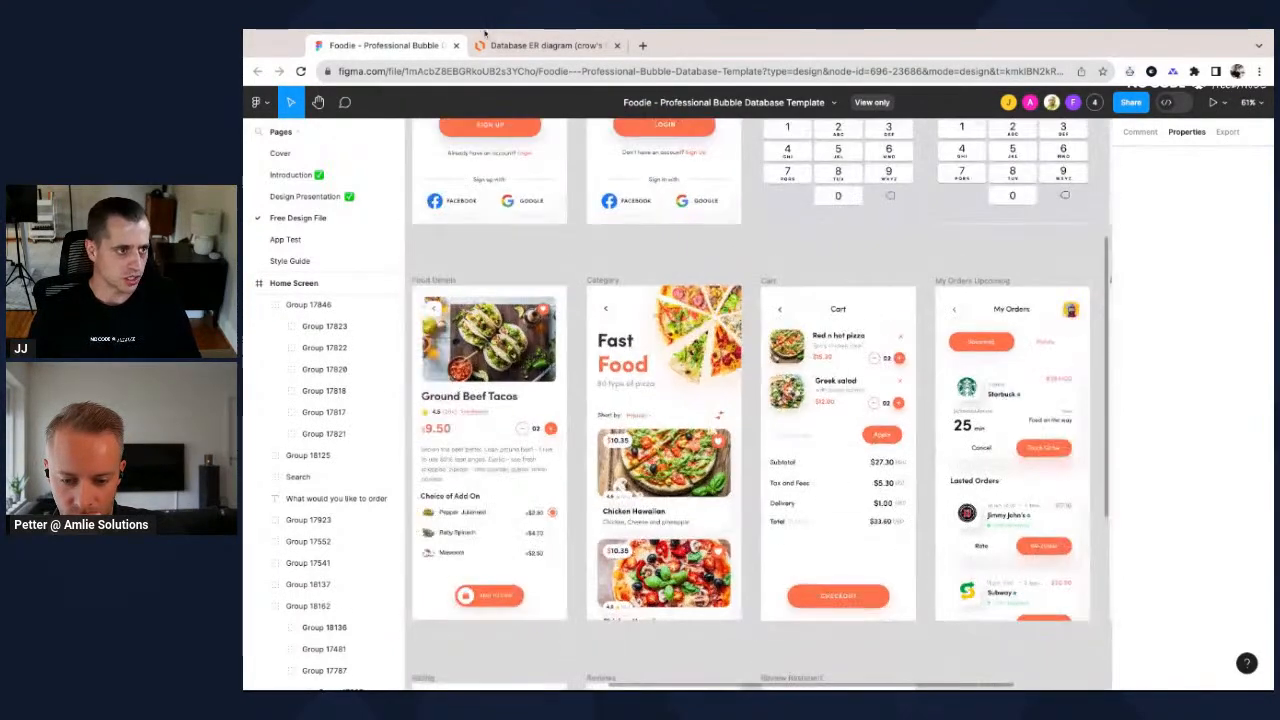
Switch to the Lucidchart diagram and move the OS User-role table up and closer to the User table.
click(520, 47)
scroll(849, 345, left, 5)
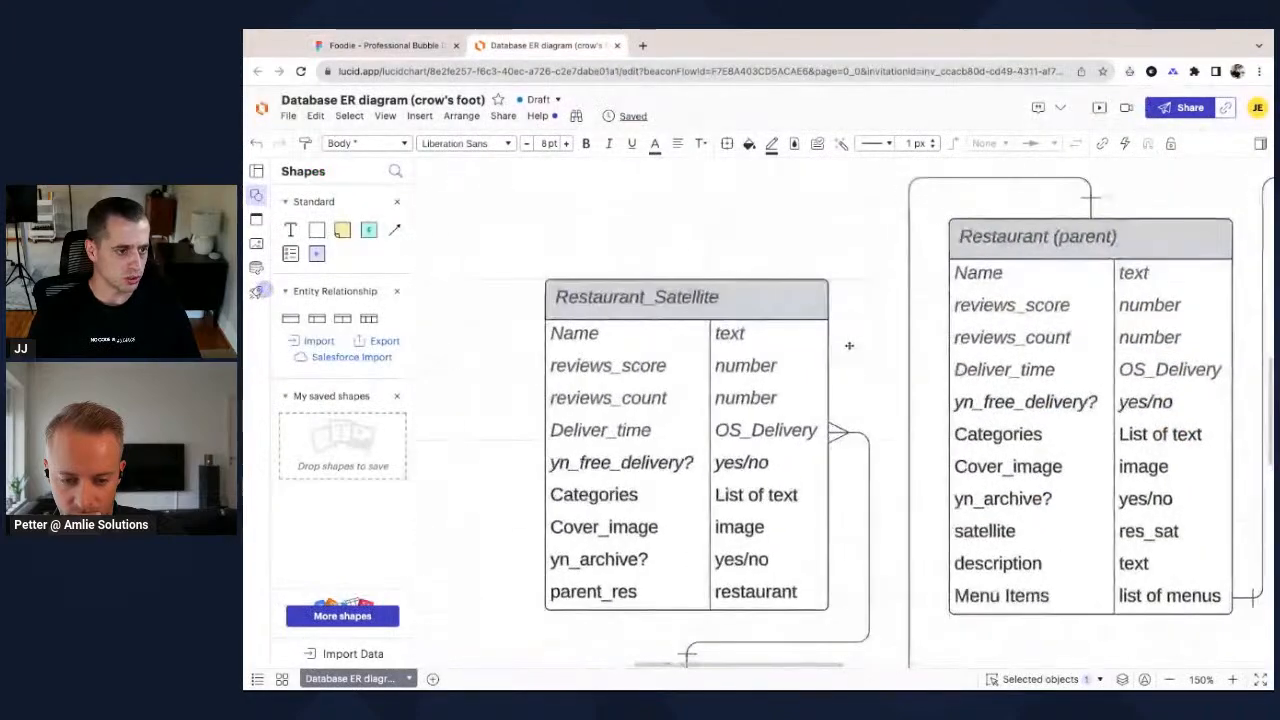
scroll(849, 345, down, 3)
scroll(849, 345, down, 3)
scroll(845, 330, up, 2)
scroll(840, 280, up, 1)
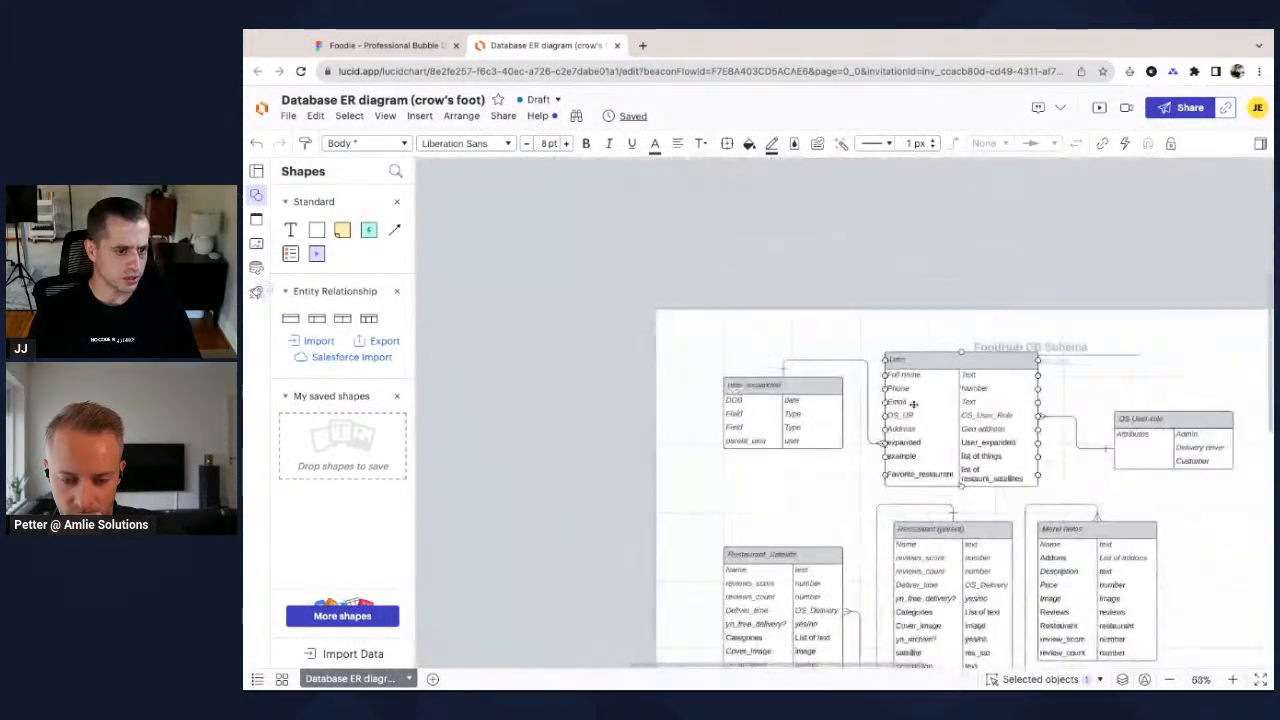
scroll(910, 412, right, 1)
scroll(910, 412, up, 3)
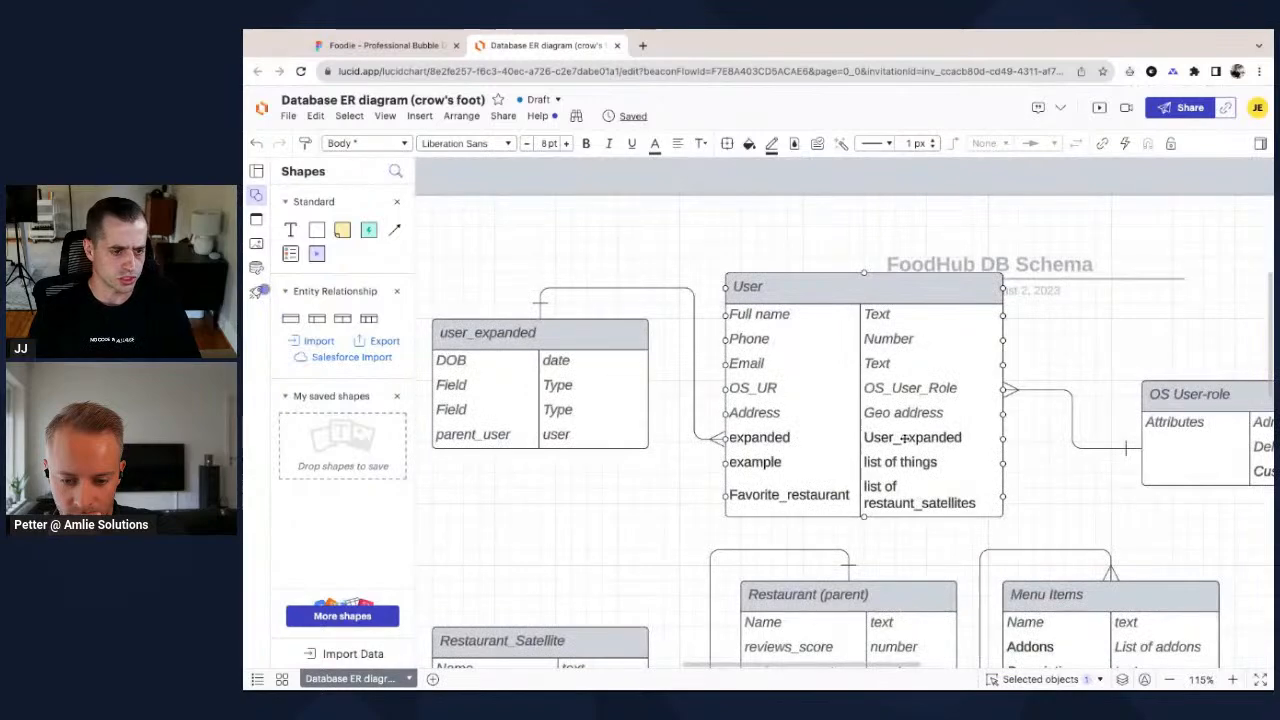
scroll(1000, 440, right, 1)
drag(1222, 474, 1125, 373)
scroll(860, 400, down, 3)
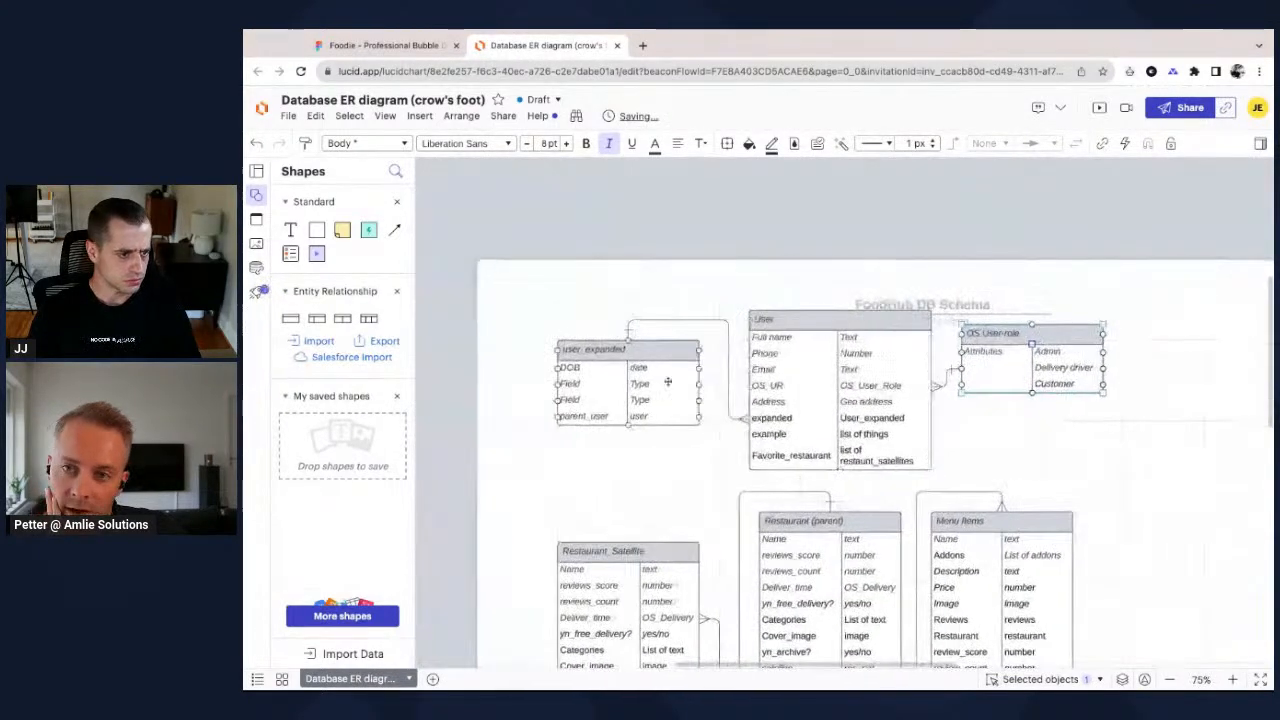
Duplicate the user_expanded table directly below the original and title the copy Cart.
drag(654, 351, 630, 418)
double_click(582, 421)
text(Ca)
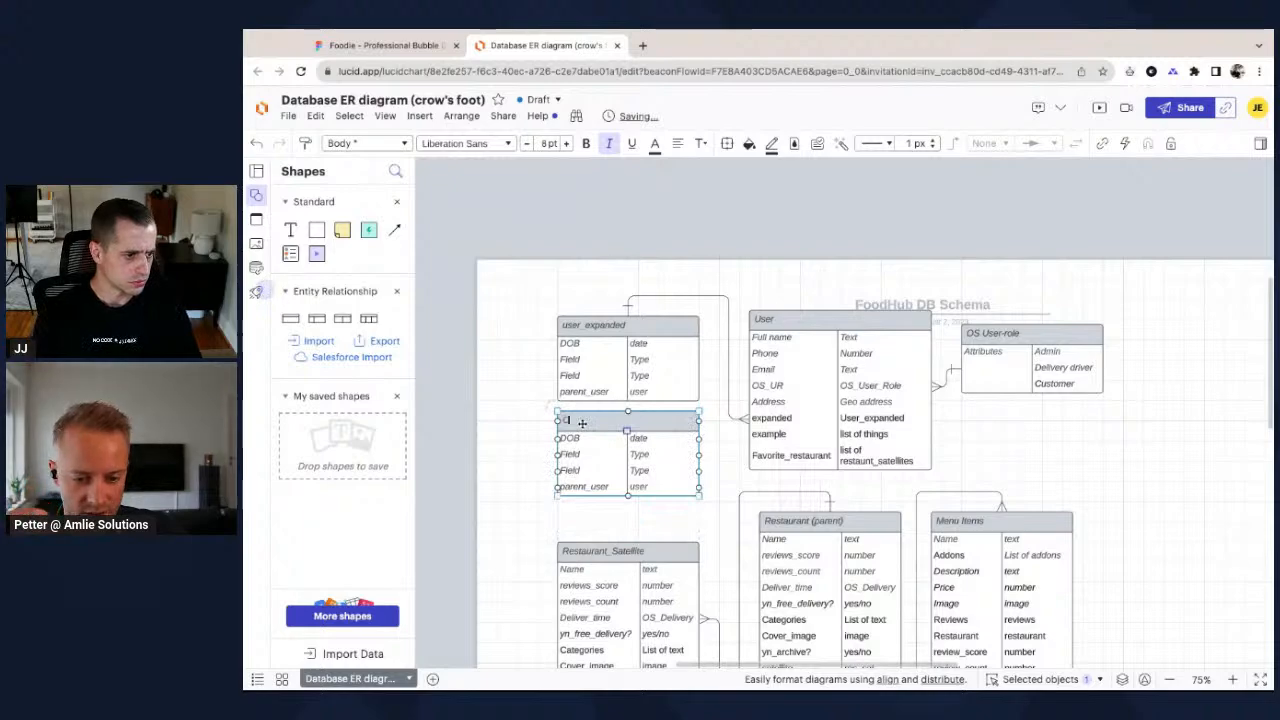
text(r)
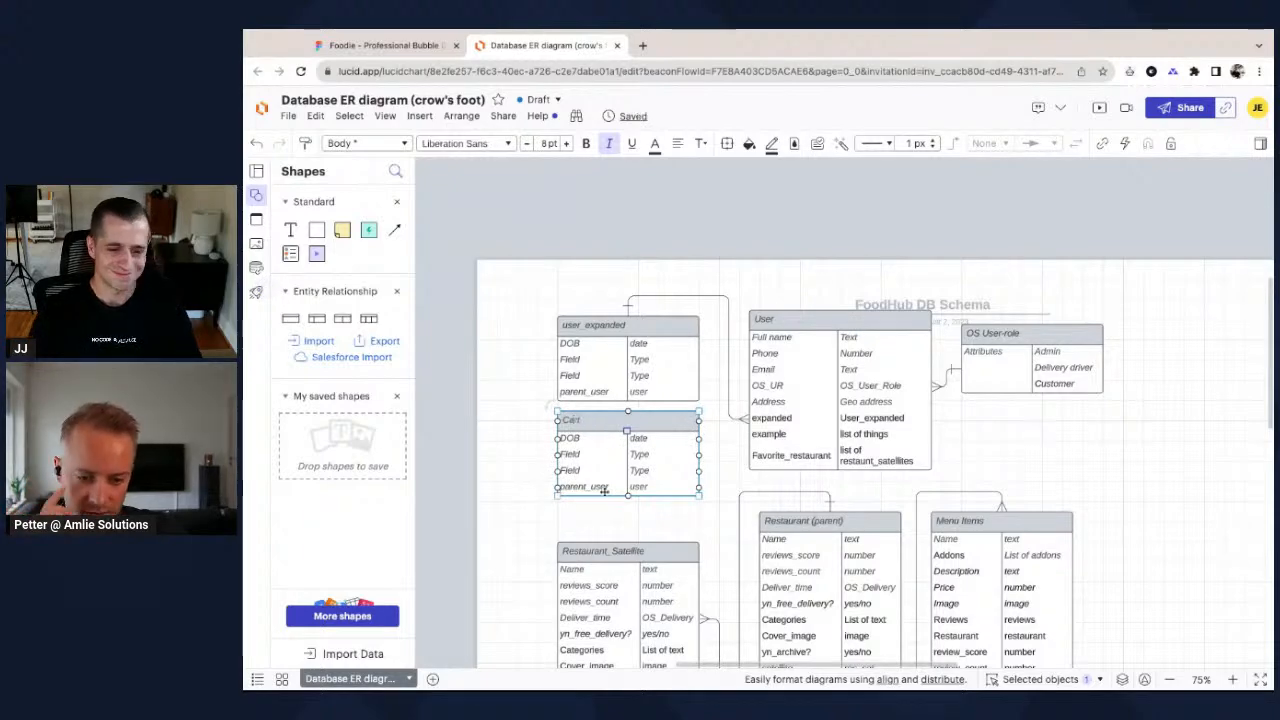
text(t)
click(592, 518)
Insert a row below Favorite_restaurant in the User table with the field Current Cart and the type Cart.
scroll(592, 518, up, 5)
scroll(586, 500, up, 2)
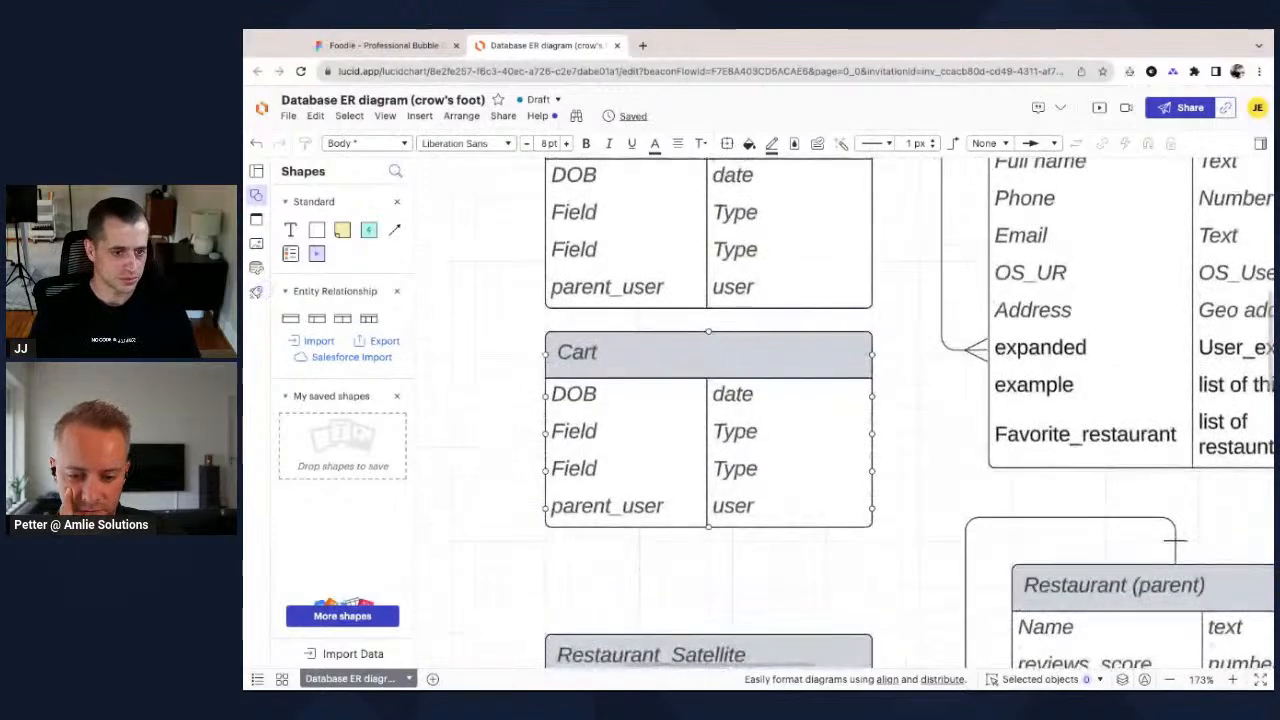
scroll(586, 500, up, 2)
scroll(700, 500, right, 2)
click(965, 507)
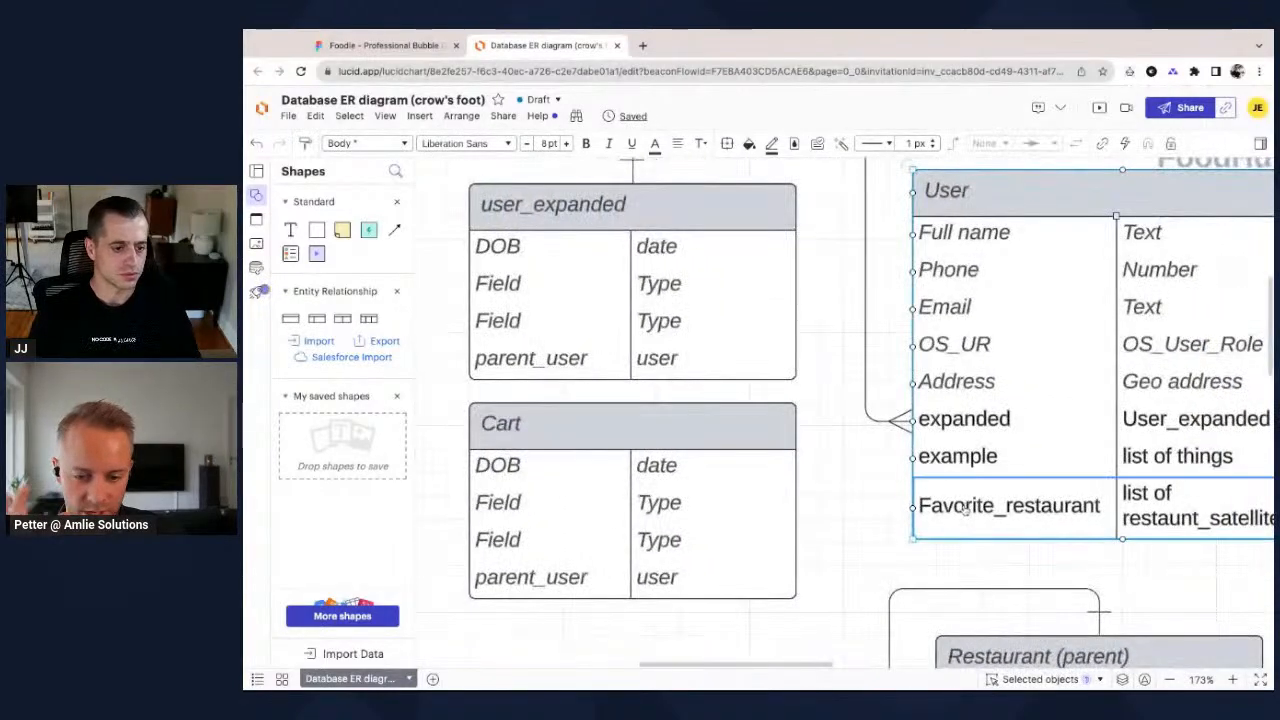
right_click(965, 507)
click(1010, 120)
double_click(952, 562)
text(Current Cart)
key(Tab)
text(Cart)
key(Tab)
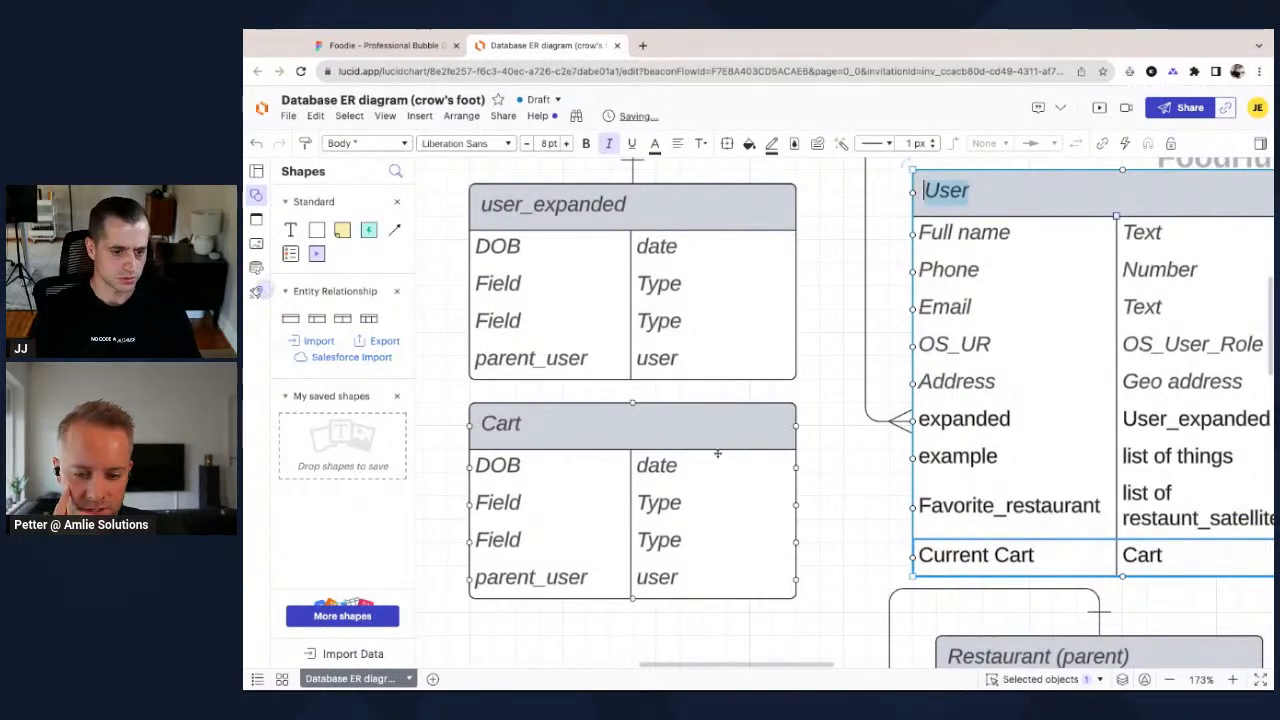
Replace the DOB row in the Cart table with the field Menu item and the type List of menu items.
click(566, 416)
scroll(569, 418, left, 1)
scroll(569, 418, down, 1)
scroll(569, 418, up, 1)
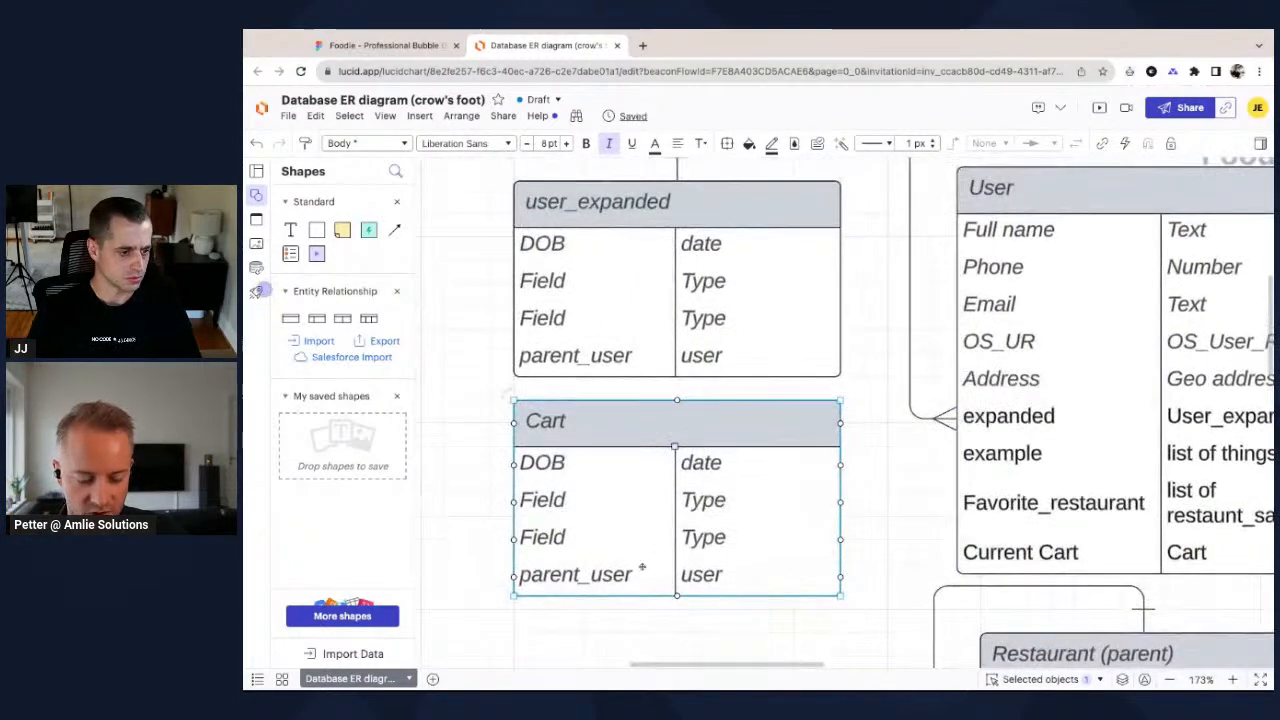
double_click(553, 464)
text(Menu item)
key(Tab)
text(List of menu items)
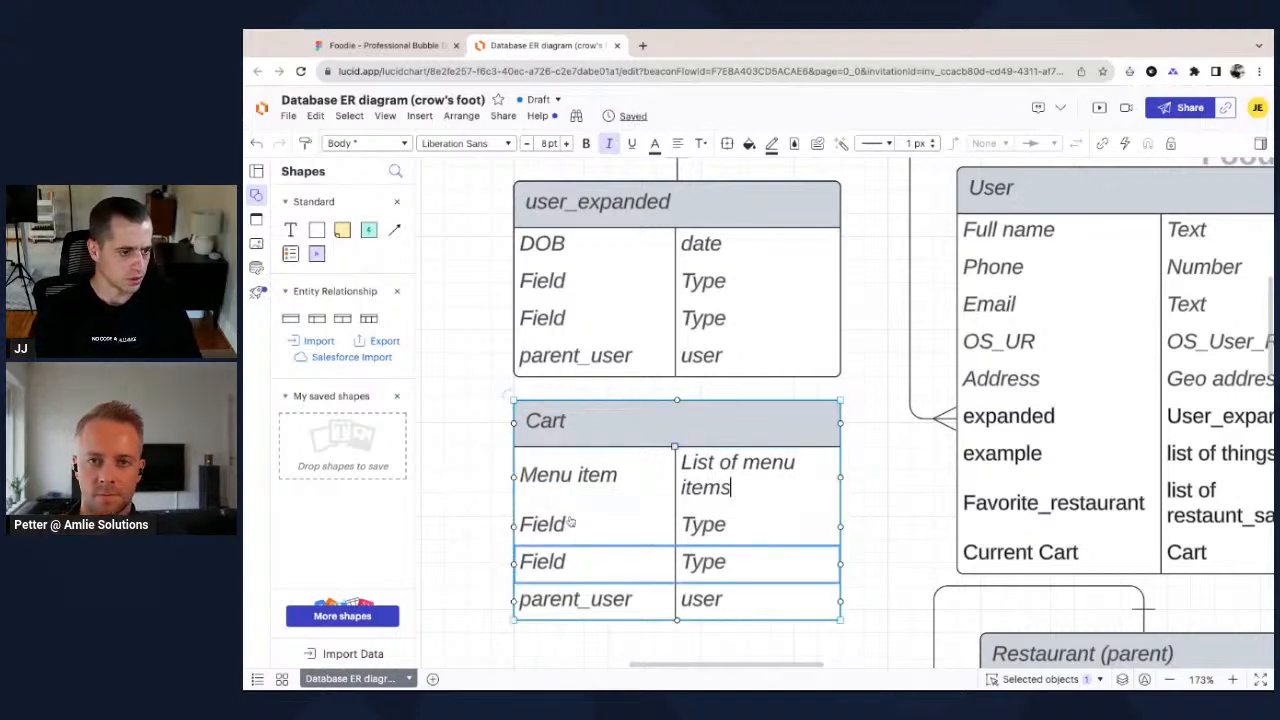
Check the Current Cart row in the User table, then examine the home and sign-up screens in the Foodie Figma design.
scroll(534, 523, down, 3)
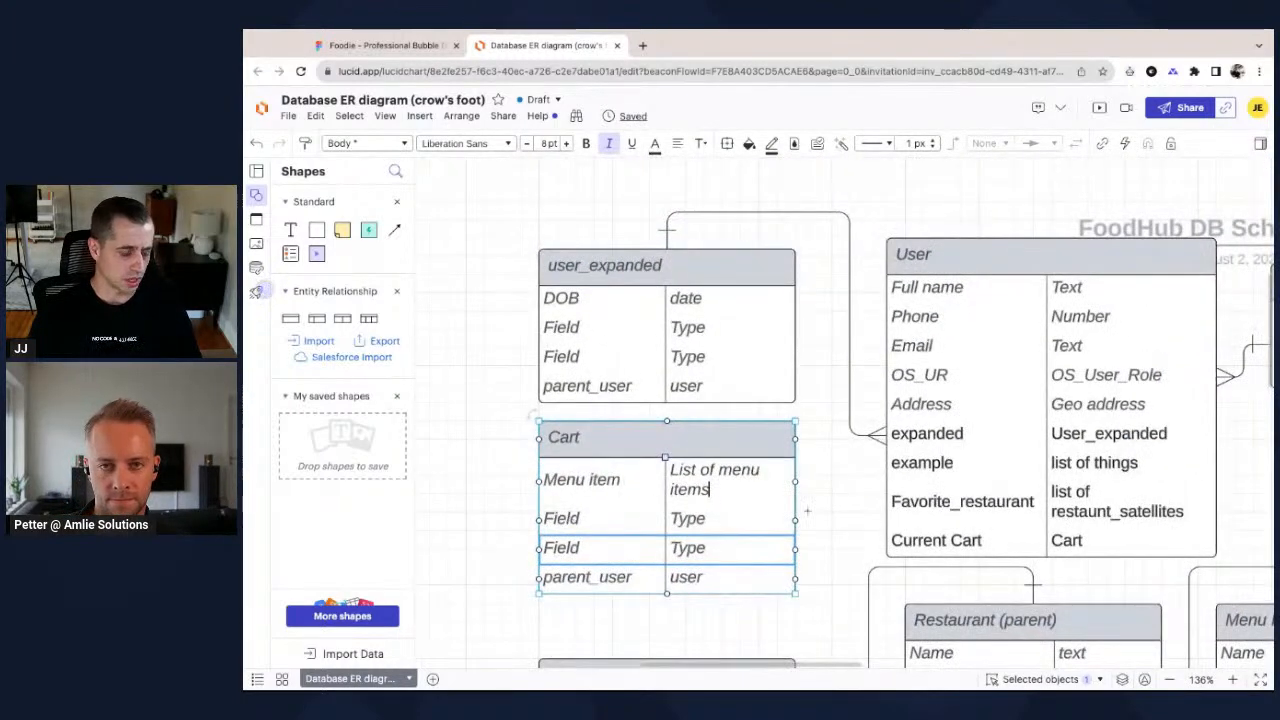
click(941, 548)
click(1095, 546)
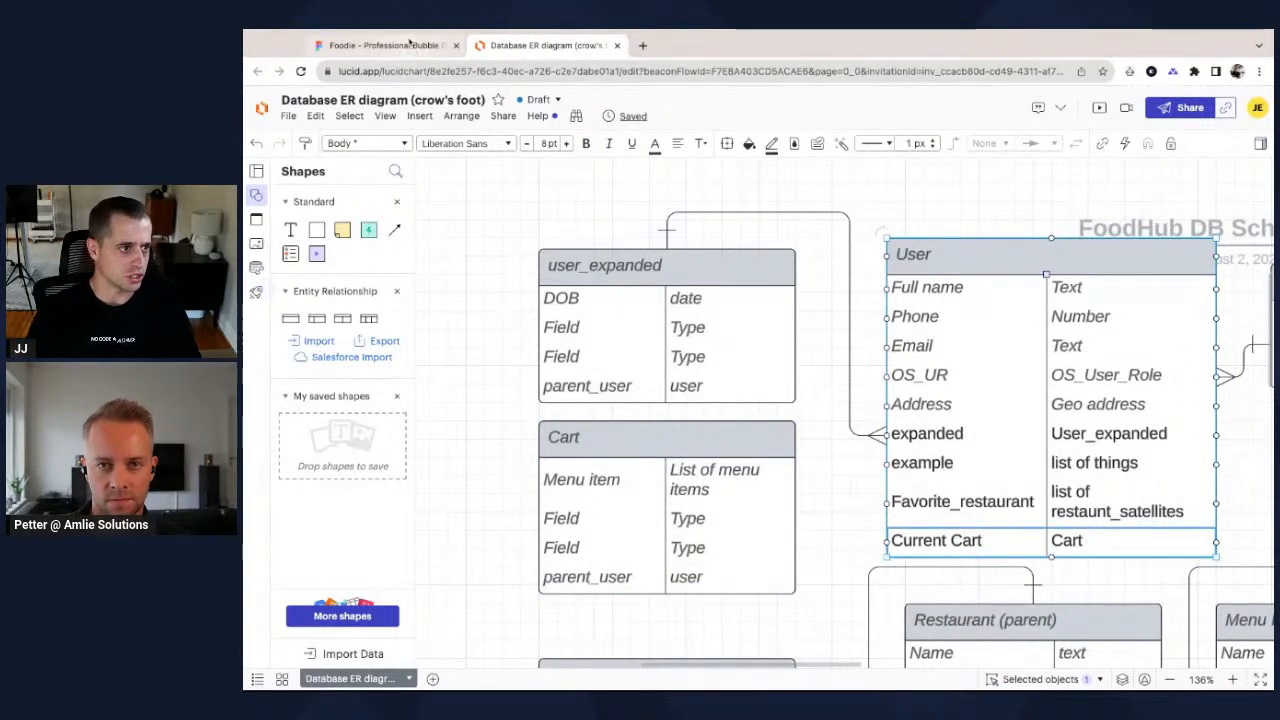
click(408, 44)
scroll(648, 343, left, 5)
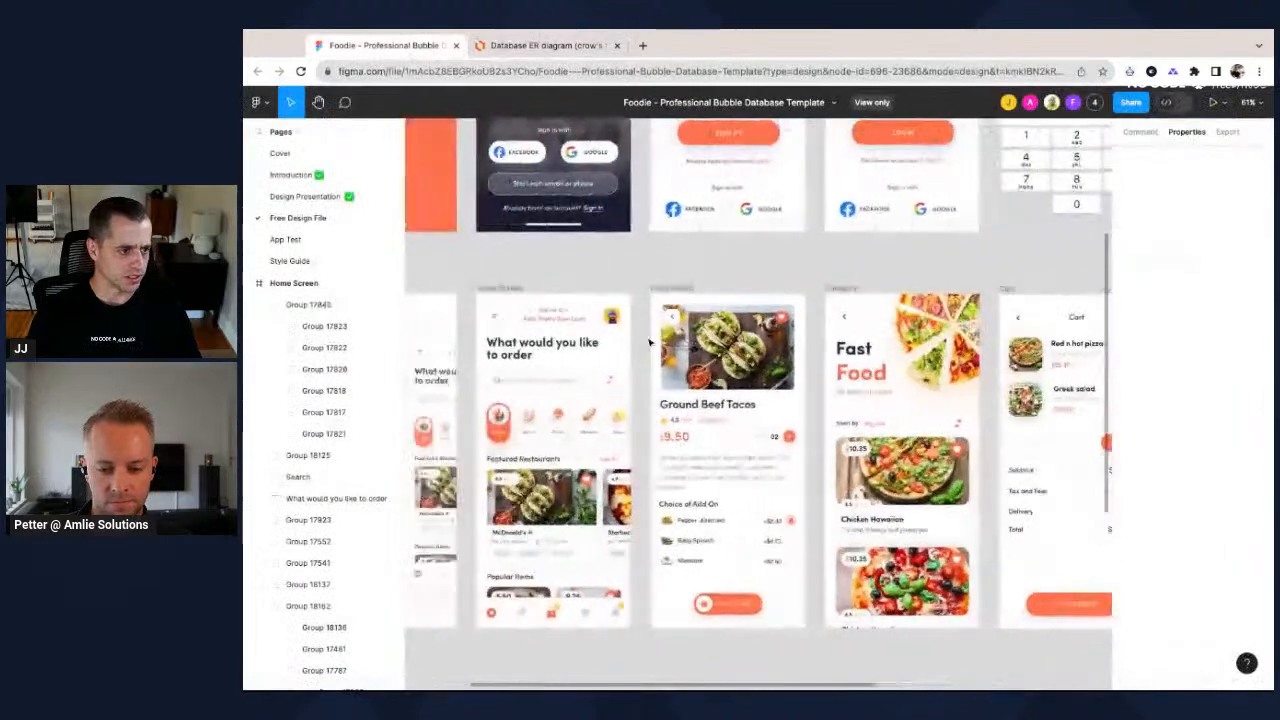
scroll(648, 343, up, 5)
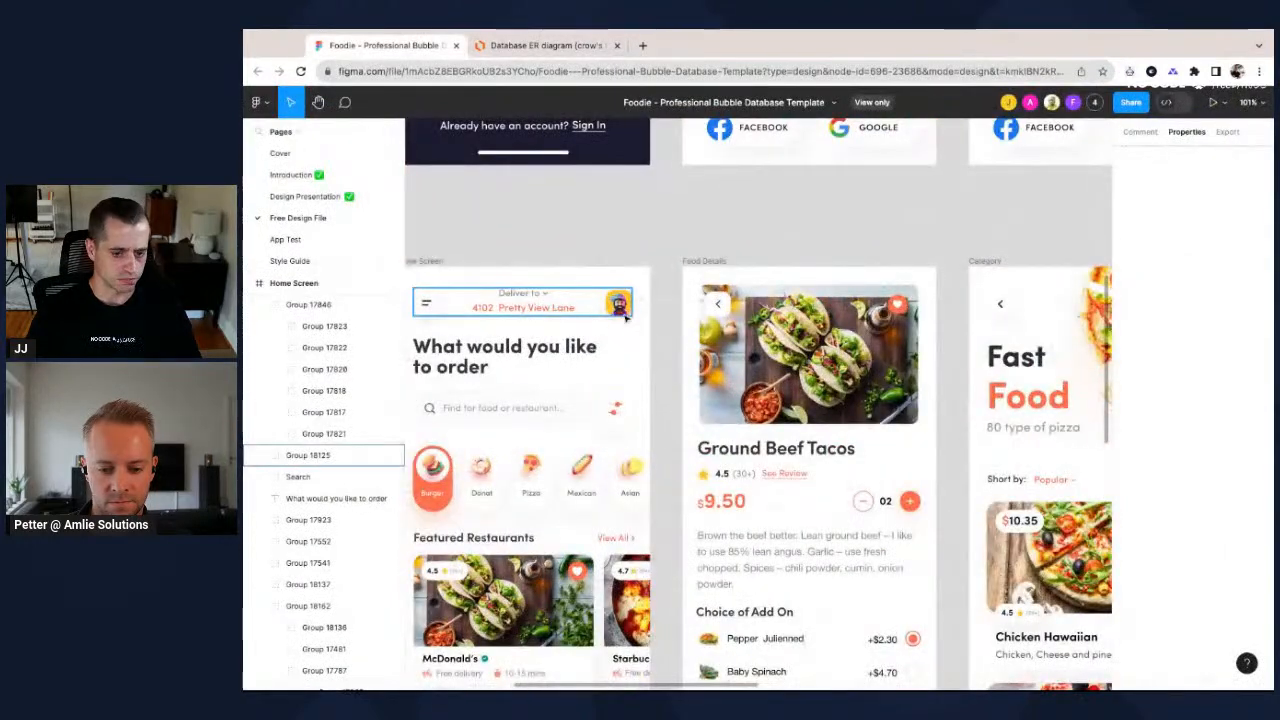
scroll(598, 322, down, 2)
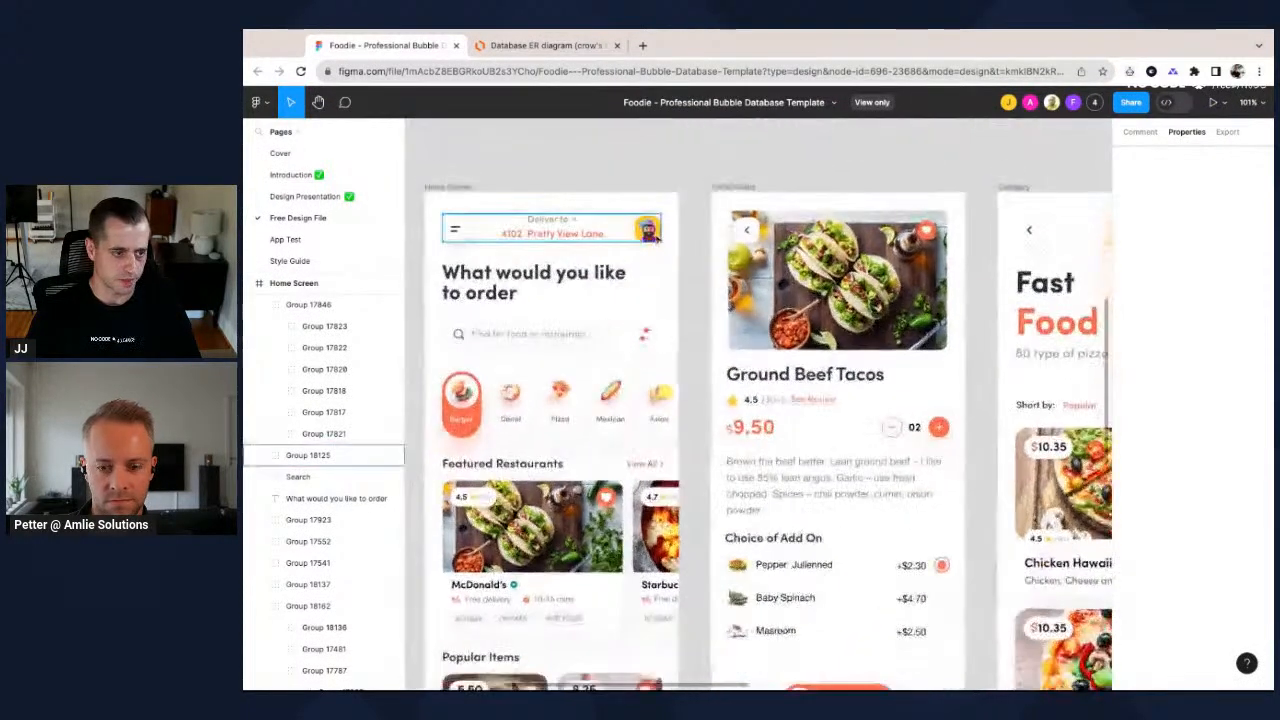
scroll(628, 296, down, 5)
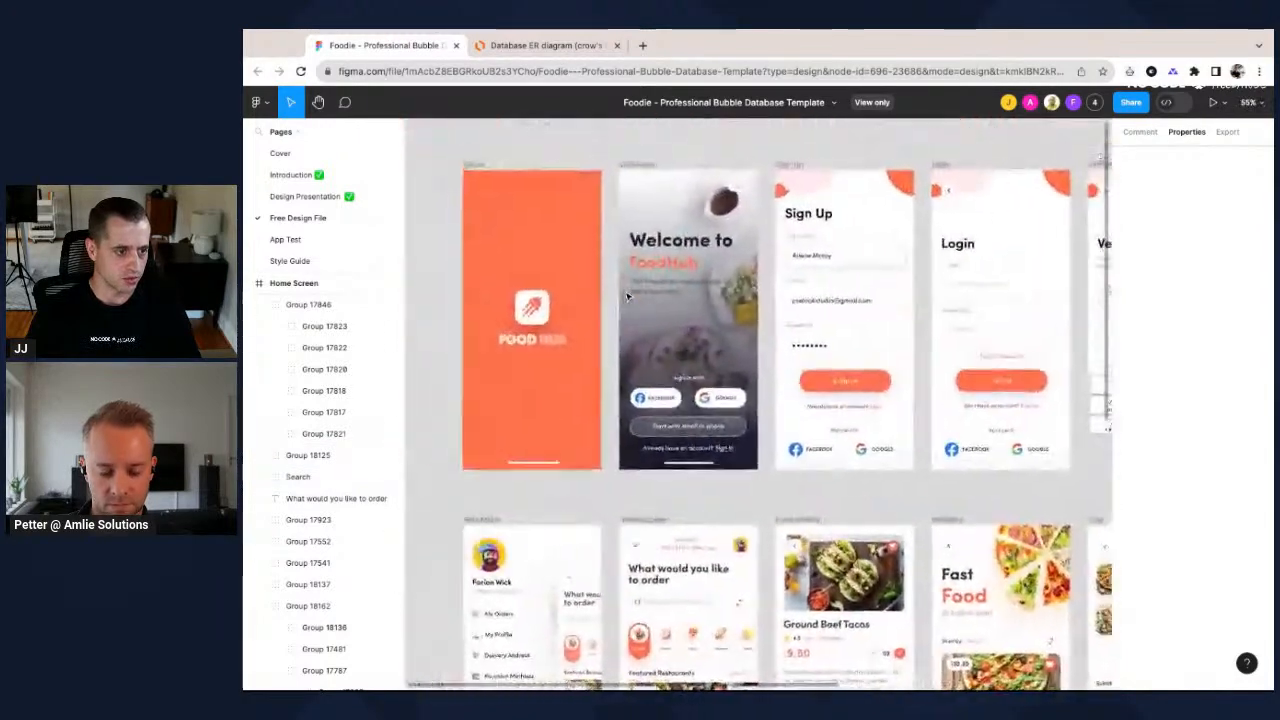
scroll(628, 296, right, 3)
Switch to the Lucidchart diagram and widen the gap between the tables by moving user_expanded up and Cart slightly down.
click(545, 45)
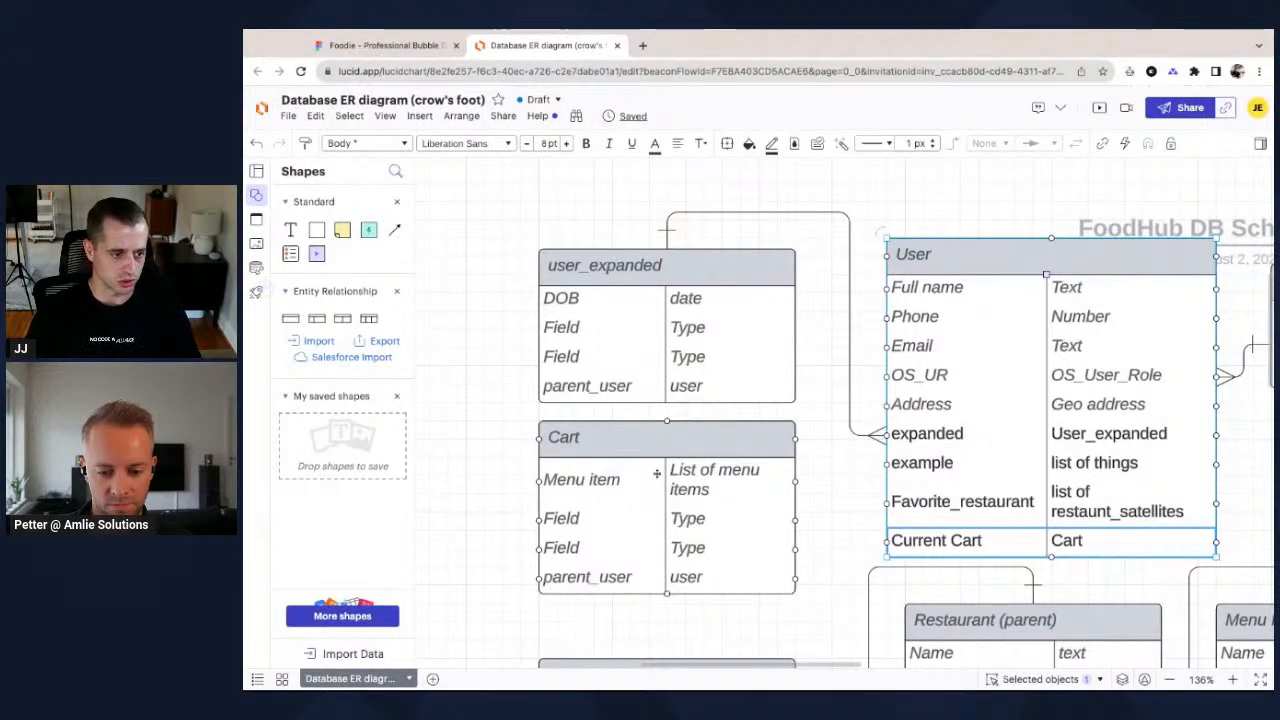
drag(670, 500, 670, 537)
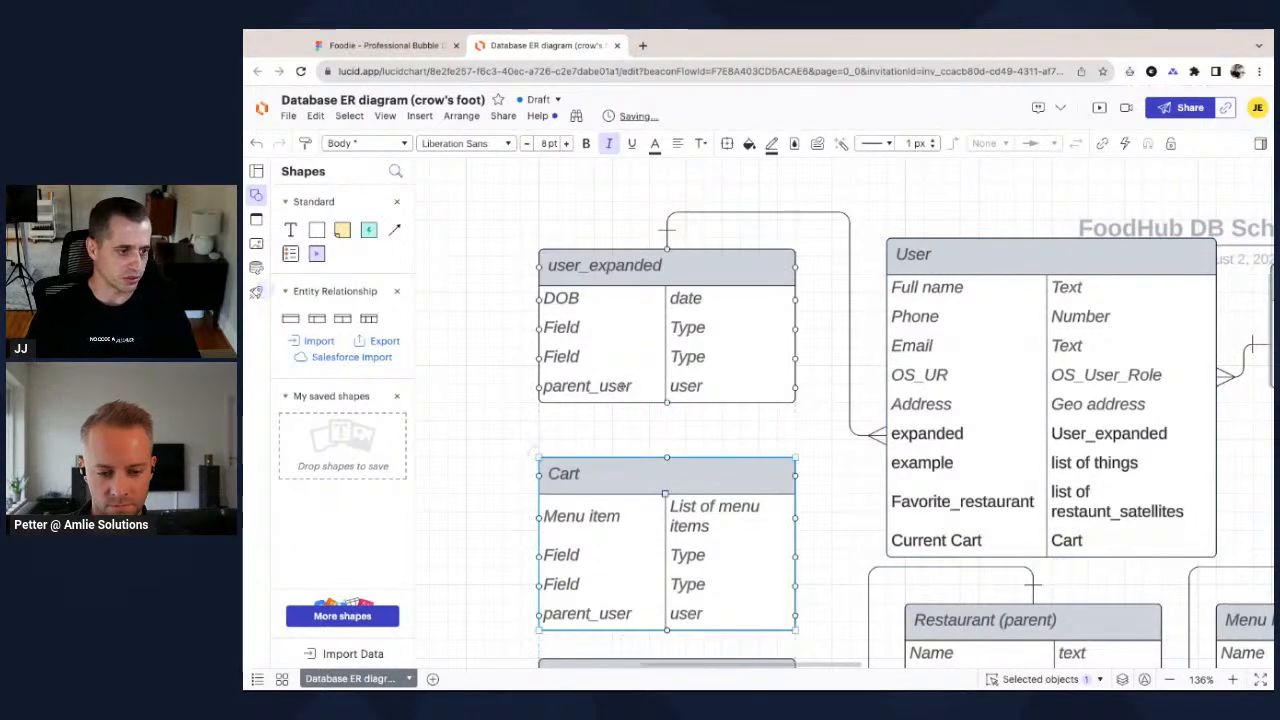
drag(691, 269, 690, 235)
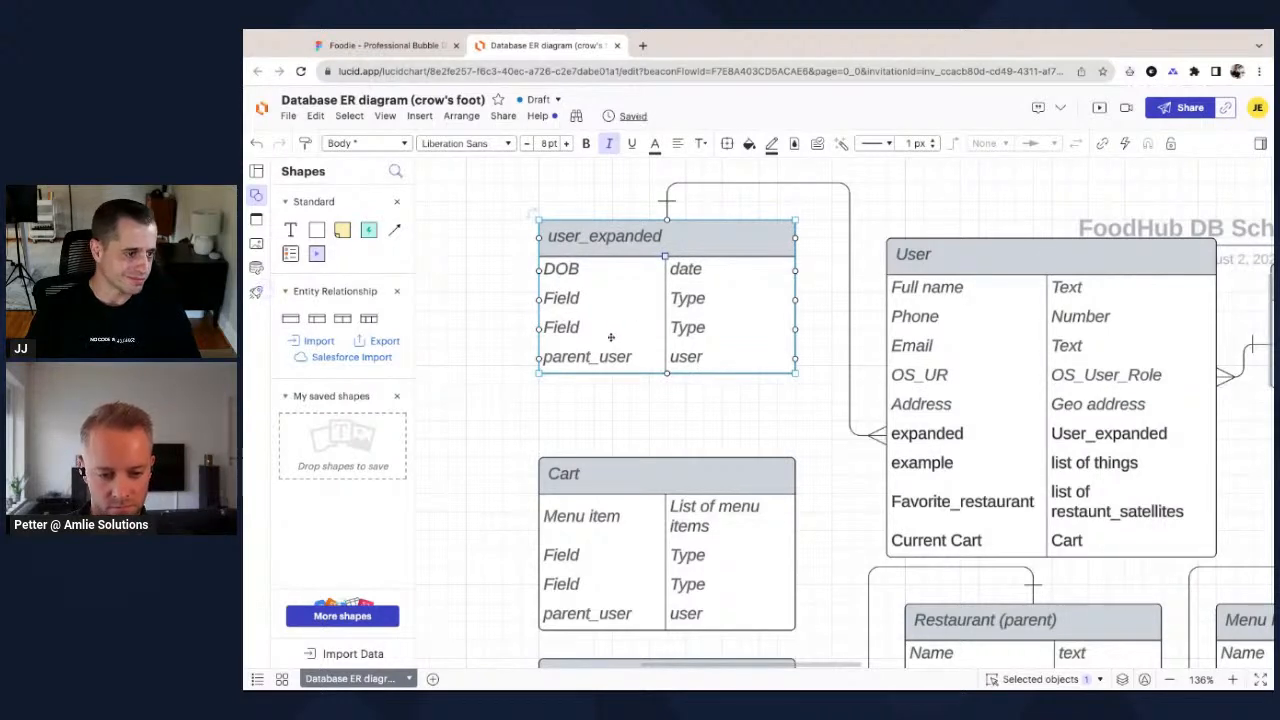
drag(701, 478, 698, 475)
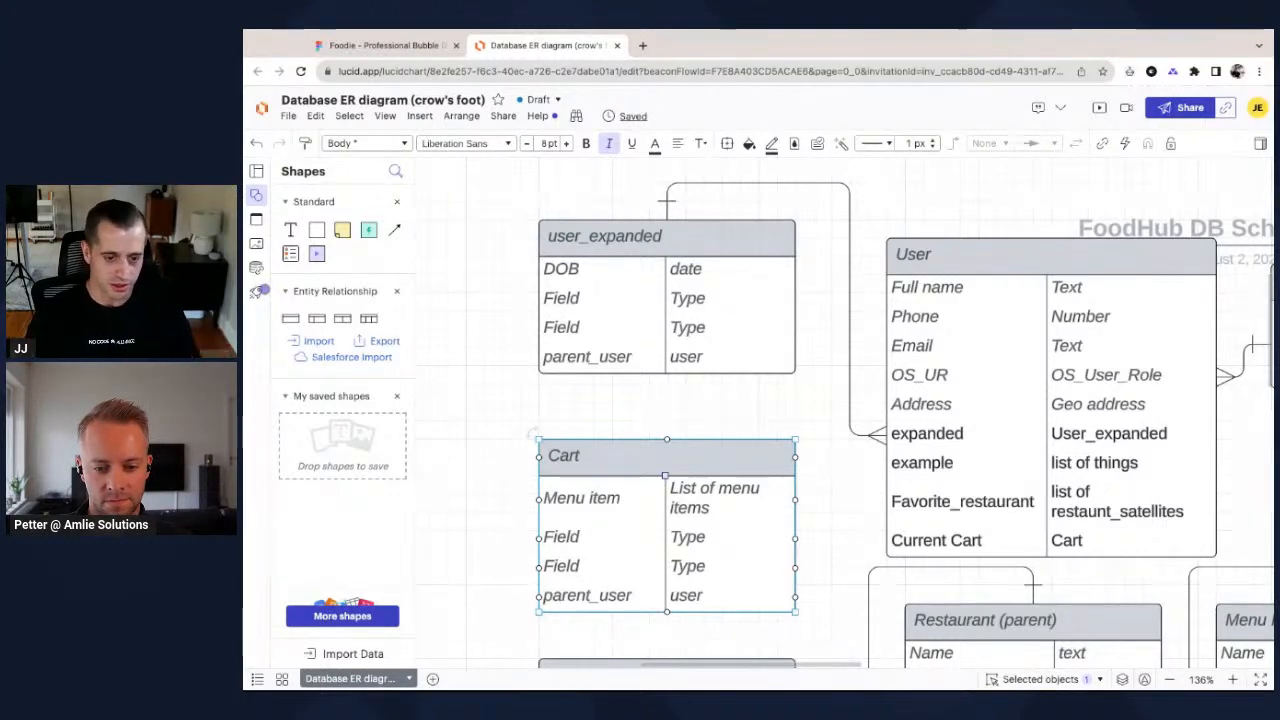
mouse_move(674, 467)
mouse_down()
mouse_move(694, 464)
mouse_move(682, 459)
mouse_up()
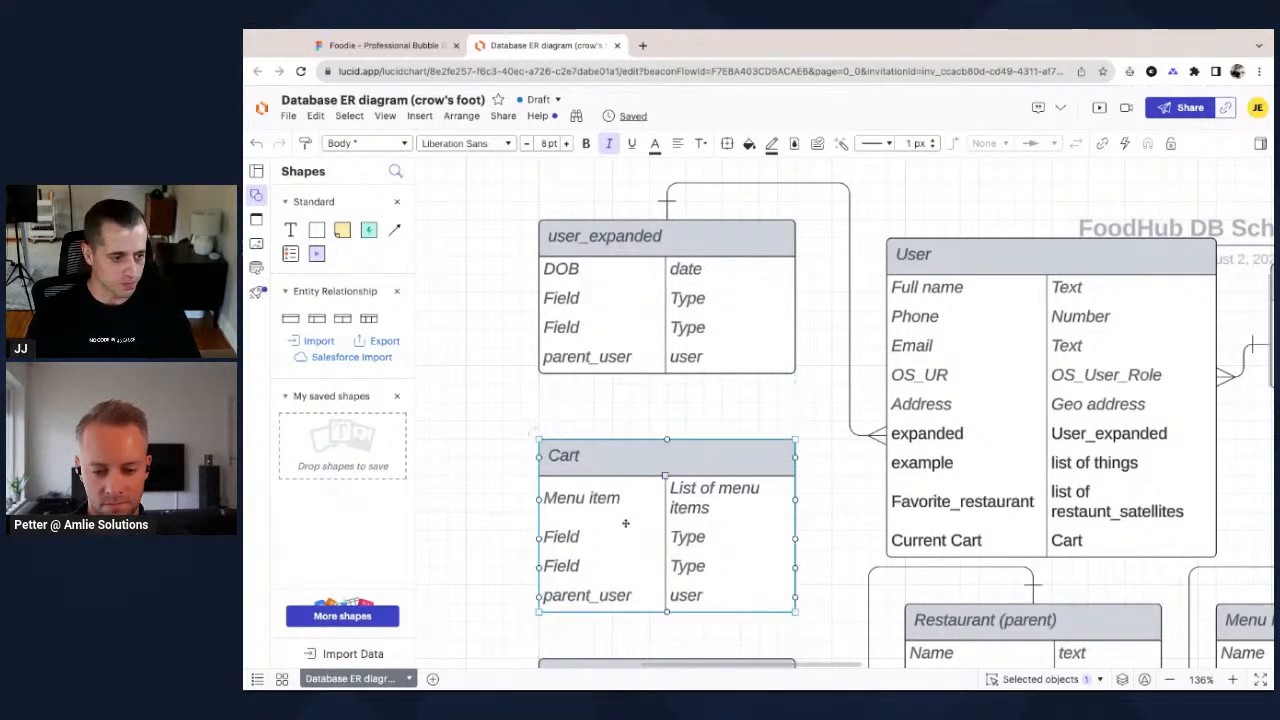
scroll(617, 523, down, 1)
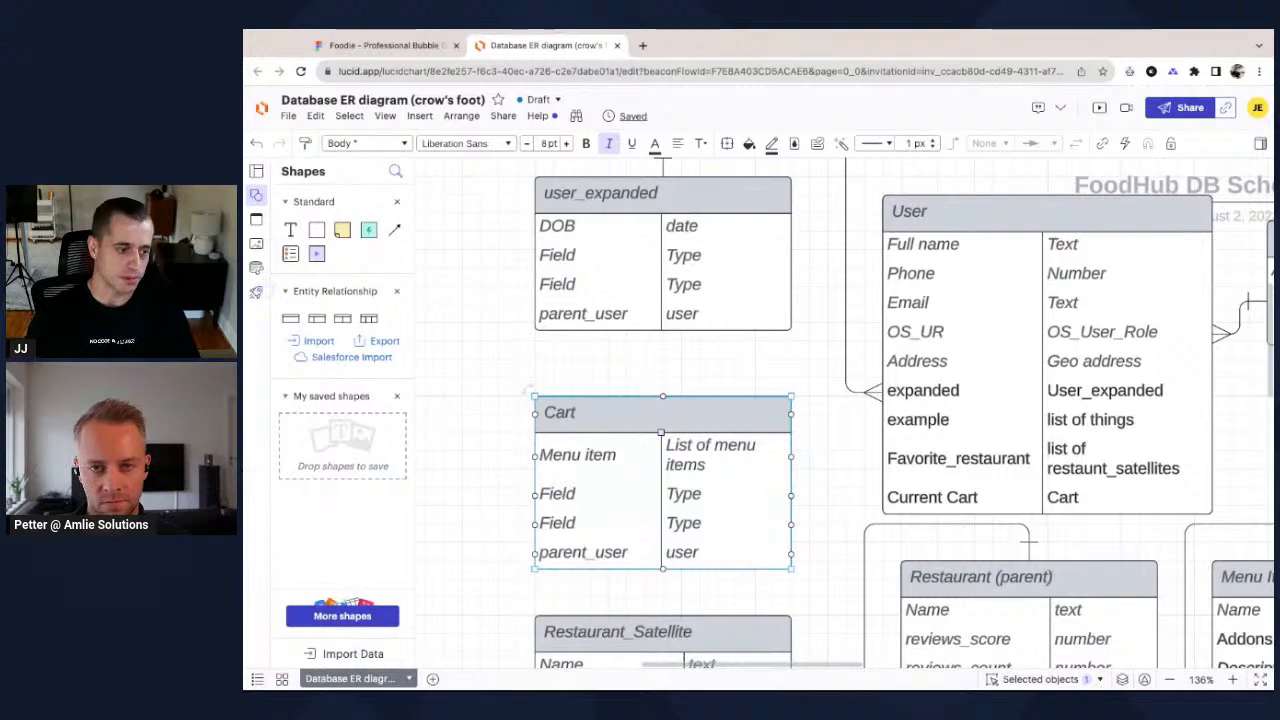
Switch to the Foodie Figma design and examine the Cart screen's items and price breakdown.
click(420, 50)
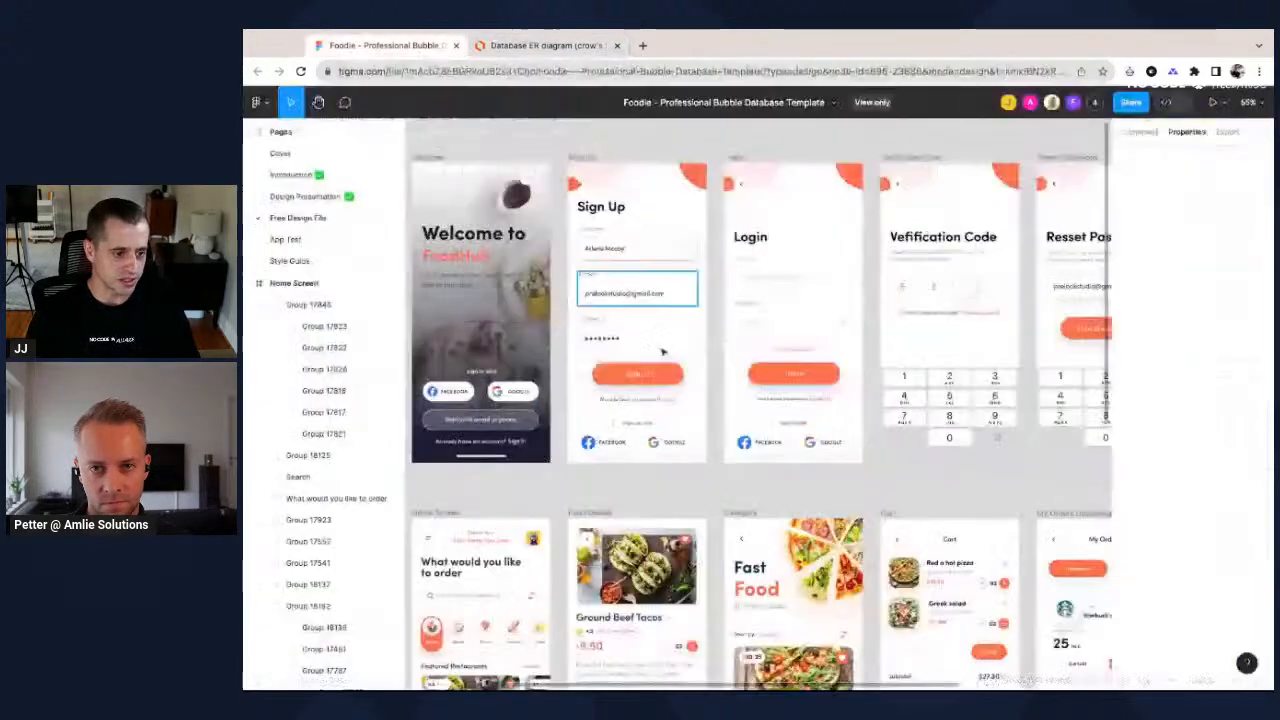
scroll(718, 480, down, 2)
scroll(740, 480, right, 2)
scroll(754, 472, up, 4)
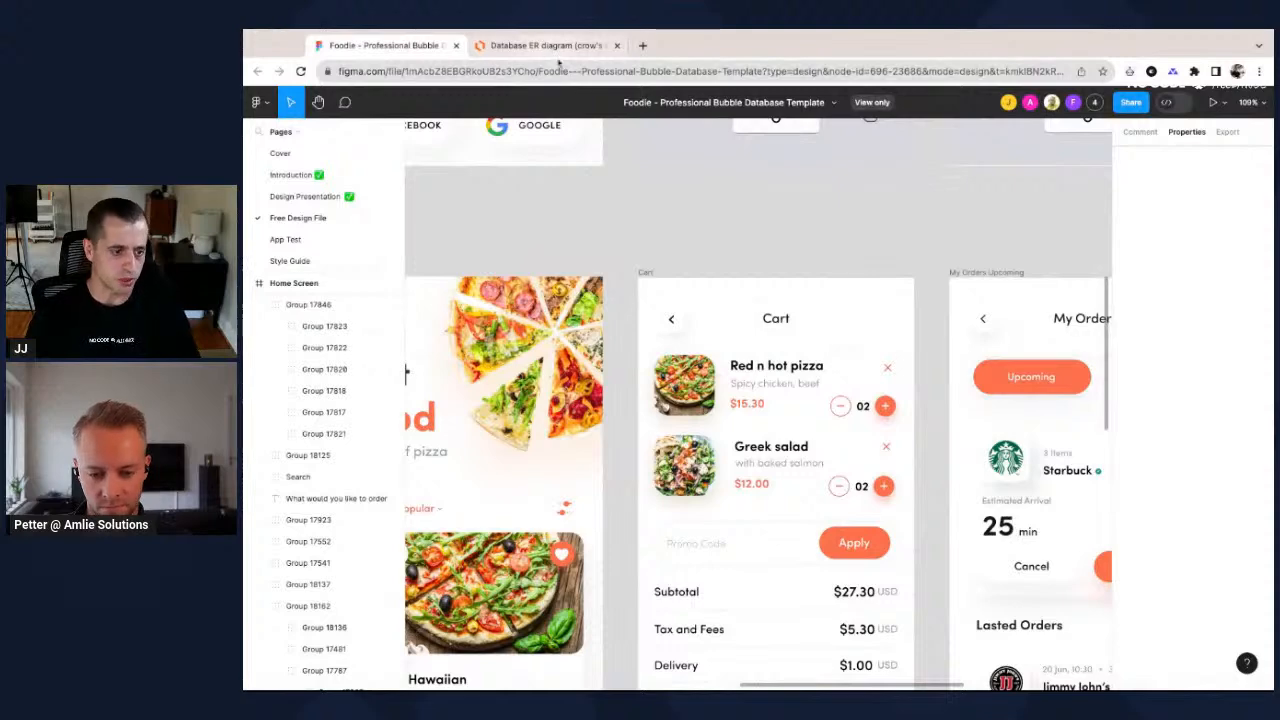
Switch to the Lucidchart diagram and fill the Cart row above parent_user with the field Total_price and the type Number.
click(548, 46)
double_click(598, 523)
text(Total)
key(Tab)
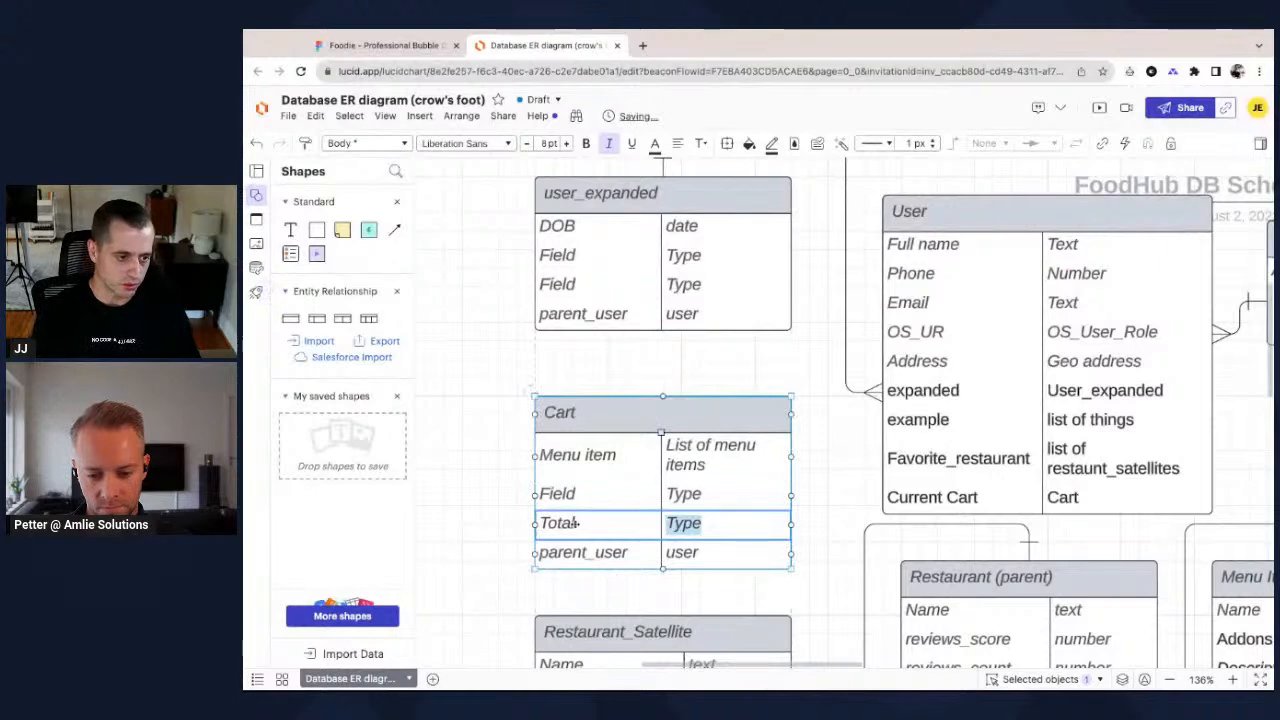
double_click(625, 531)
click(625, 531)
text(_price)
key(Tab)
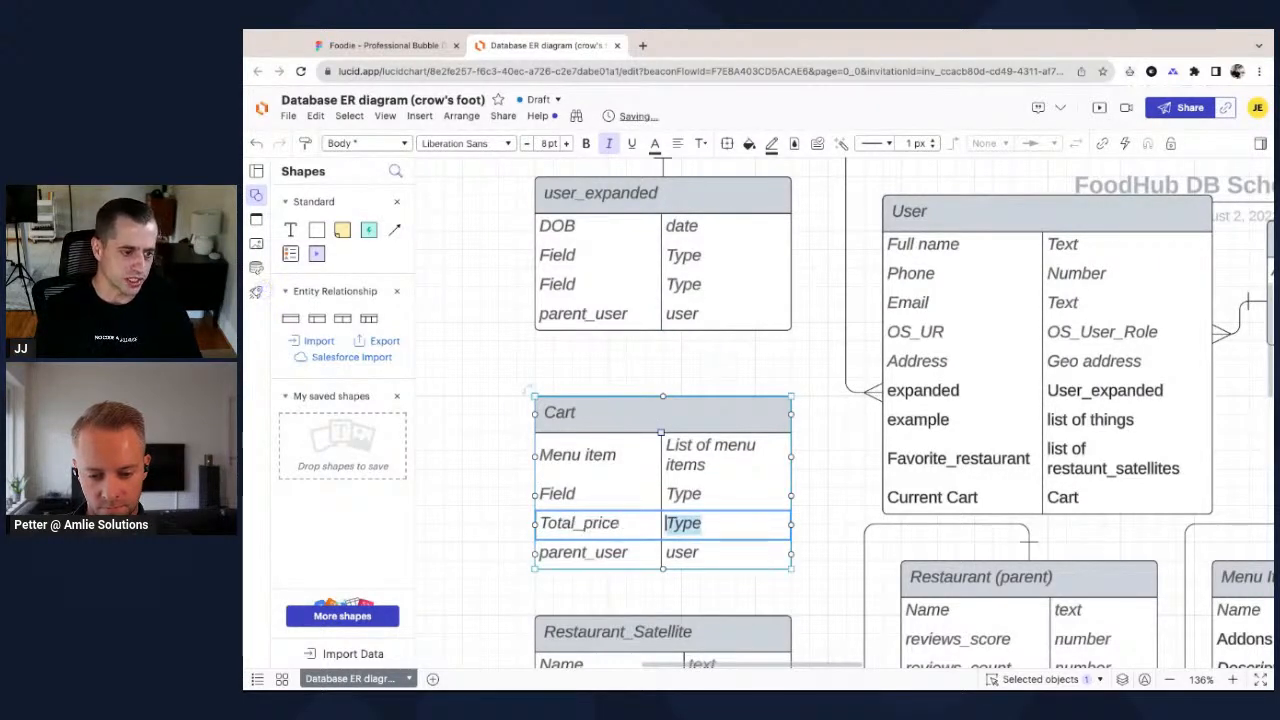
text(Number)
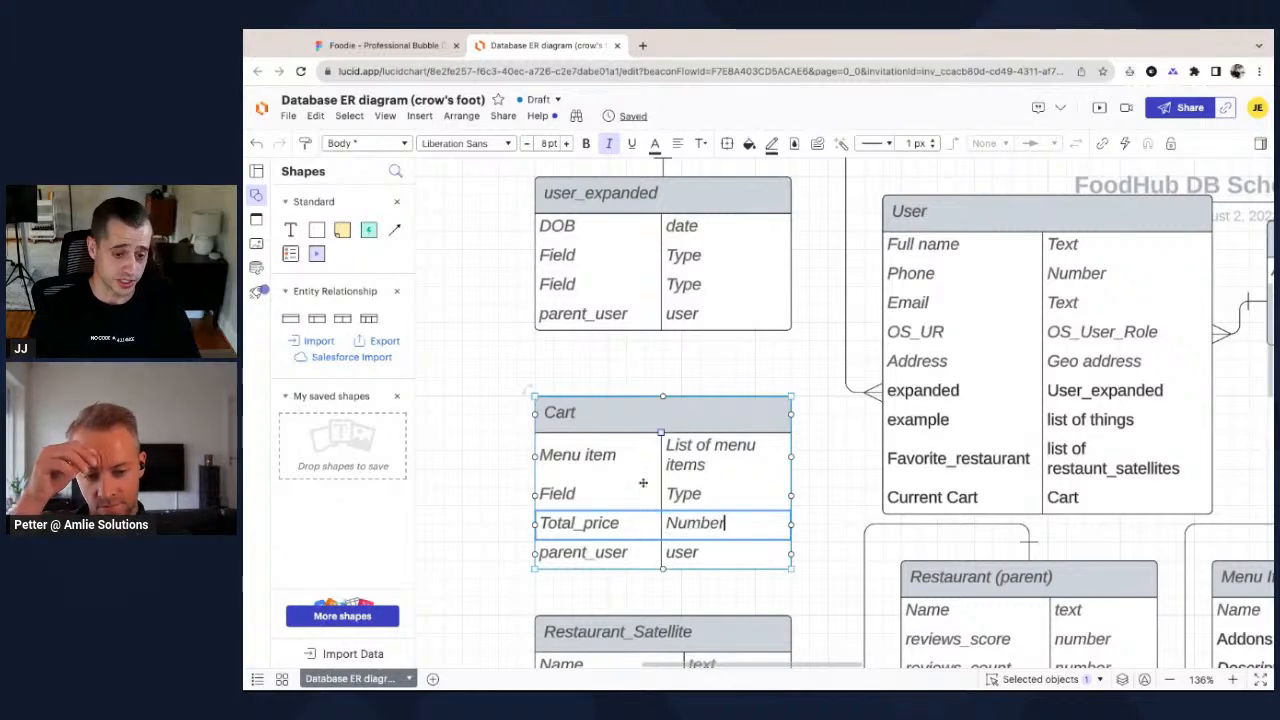
Insert a row below parent_user in the Cart table with the field yn_purchase? and the type yes/no.
right_click(565, 538)
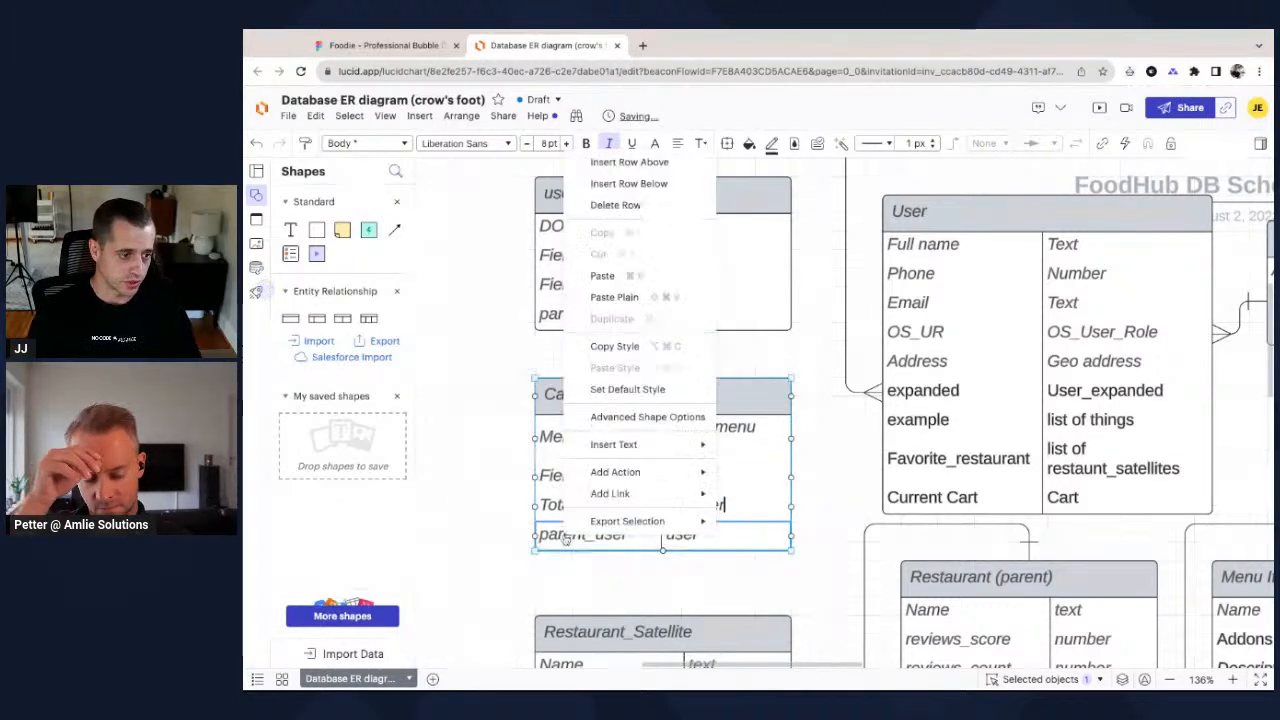
click(628, 183)
double_click(577, 566)
text(yn_purchase?)
key(Tab)
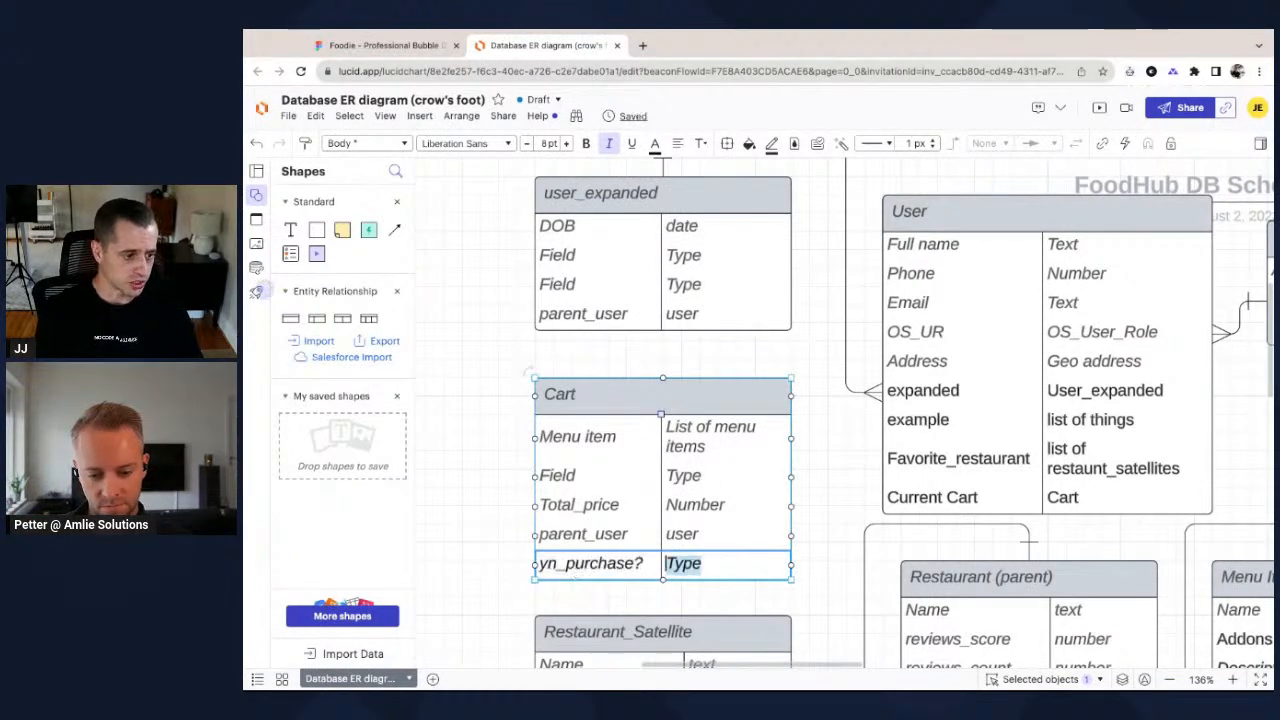
text(yes/no)
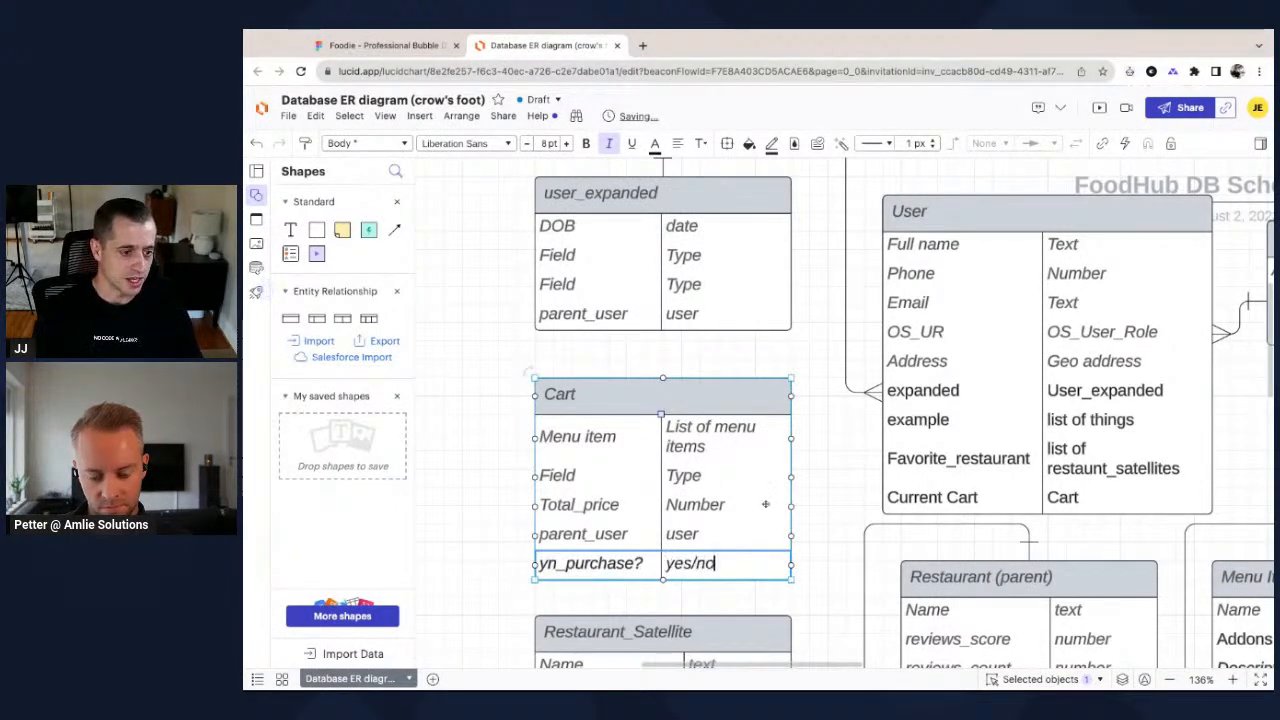
click(796, 486)
scroll(790, 486, down, 2)
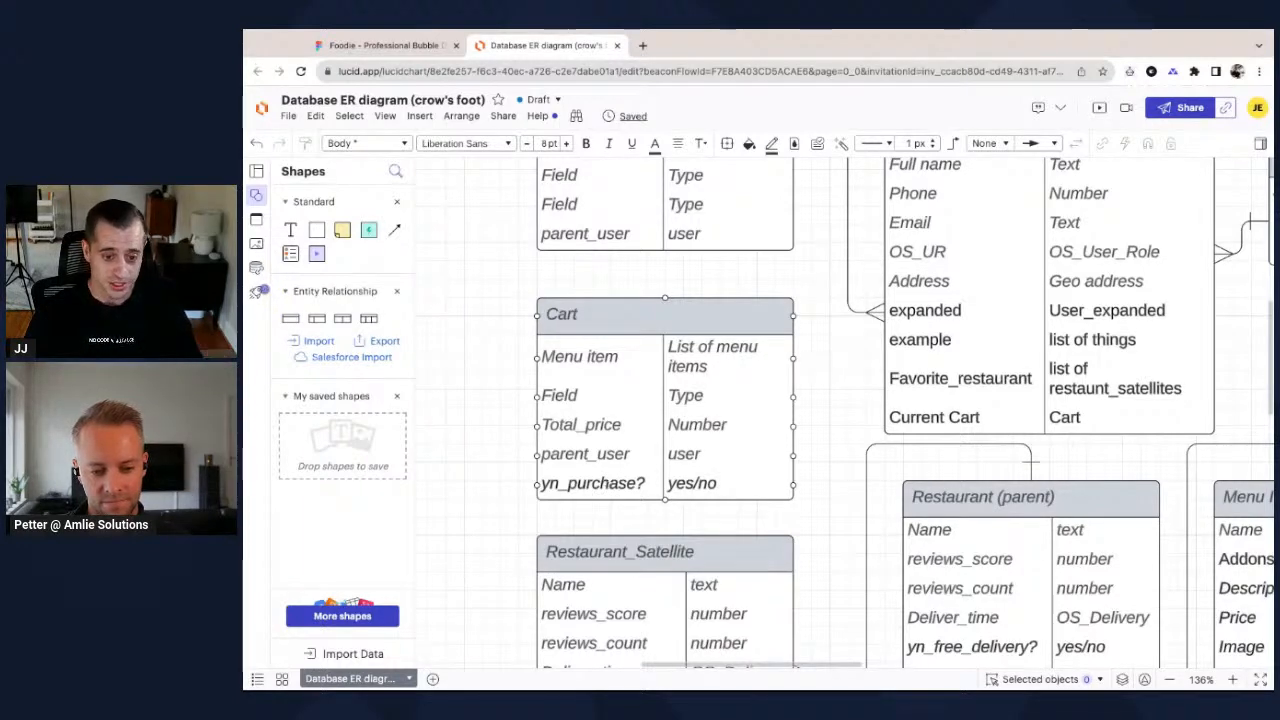
Replace the yn_purchase? row in the Cart table with the field purchase_date and the type date.
click(602, 482)
click(602, 483)
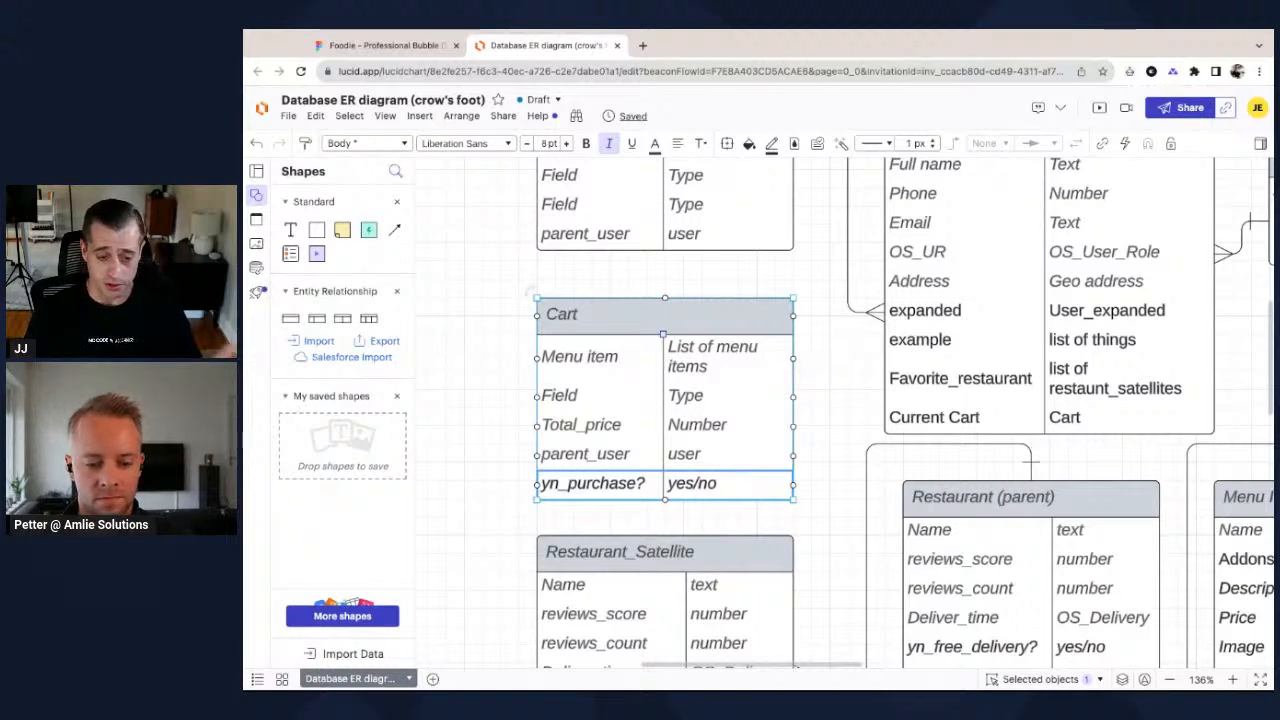
double_click(598, 485)
click(597, 485)
key(ctrl+a)
text(pruurchase_da)
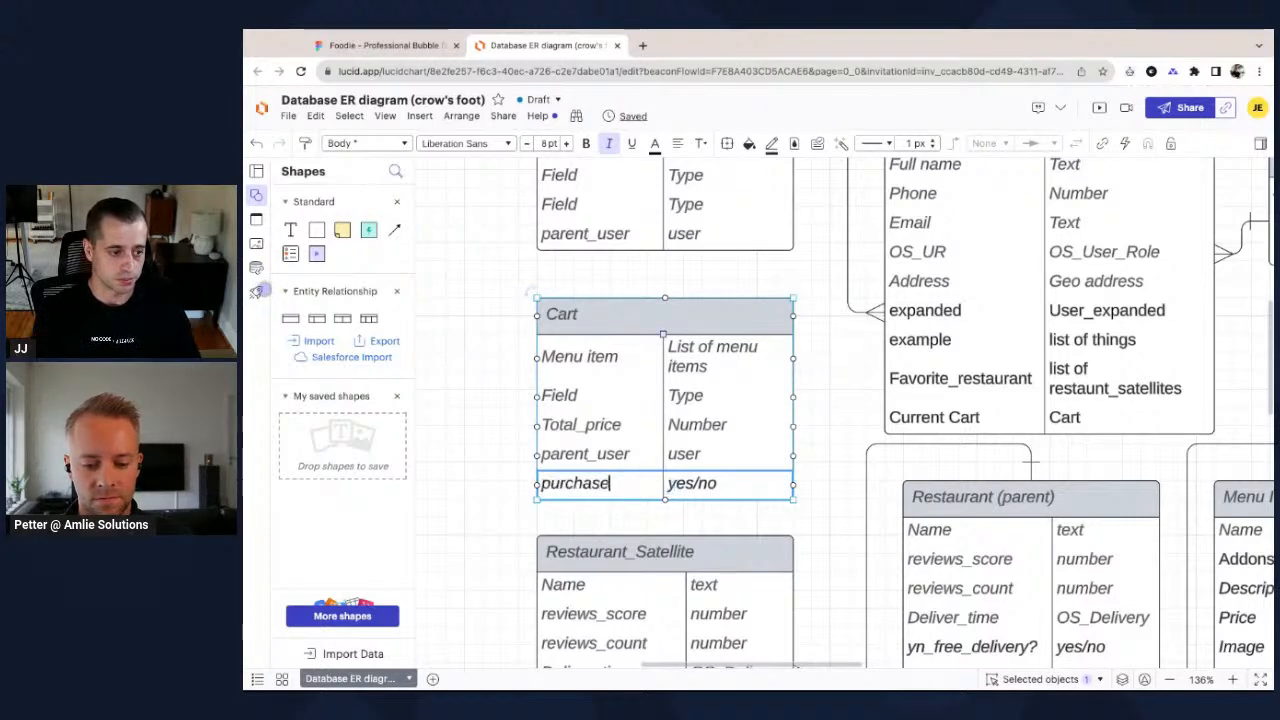
key(BackSpace)
key(BackSpace)
key(BackSpace)
text(_date)
key(Tab)
text(date)
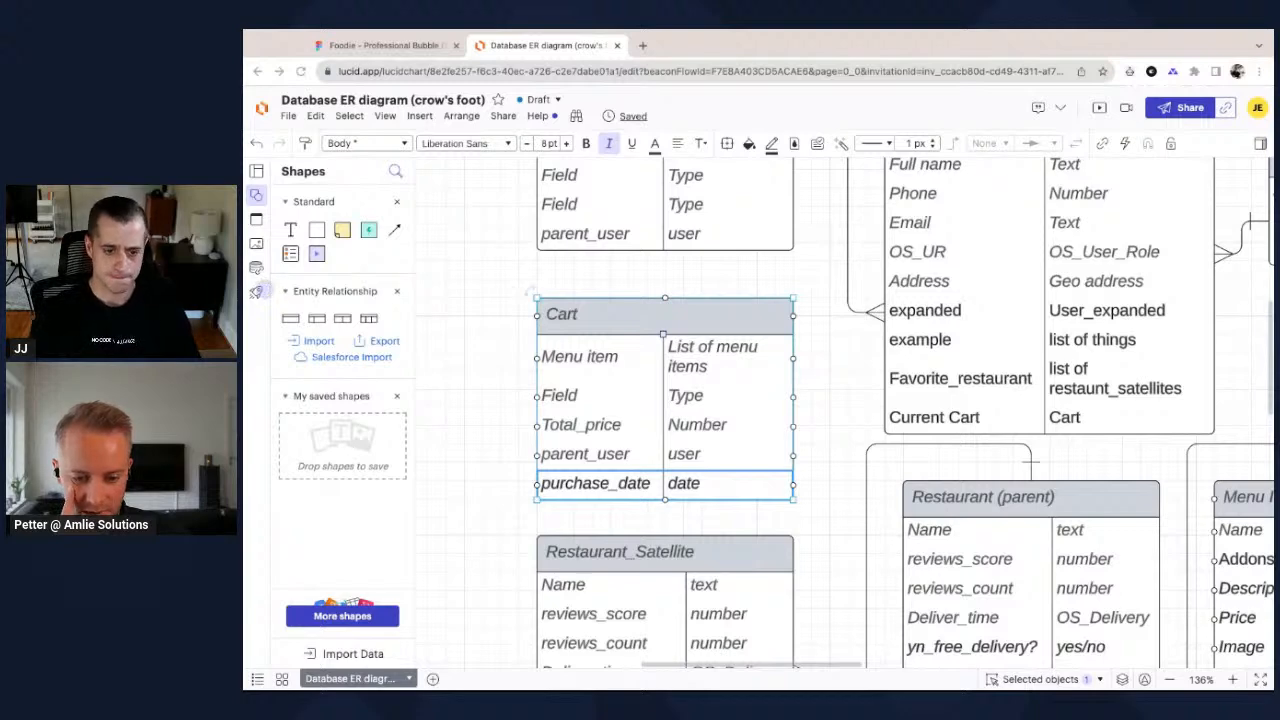
Move the Cart table slightly up and fill its remaining placeholder row with the field Transaction and the type transaction.
scroll(645, 297, down, 1)
drag(623, 278, 622, 259)
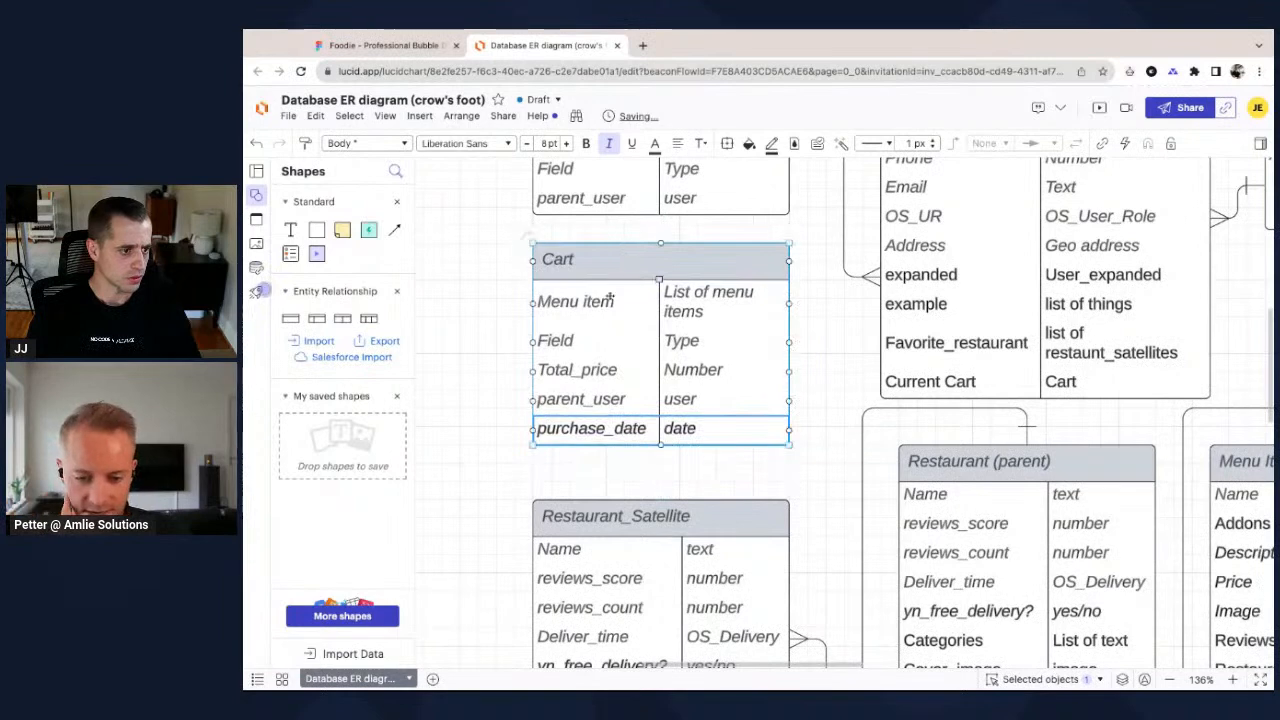
double_click(572, 340)
text(Transaction)
key(Tab)
text(transaction)
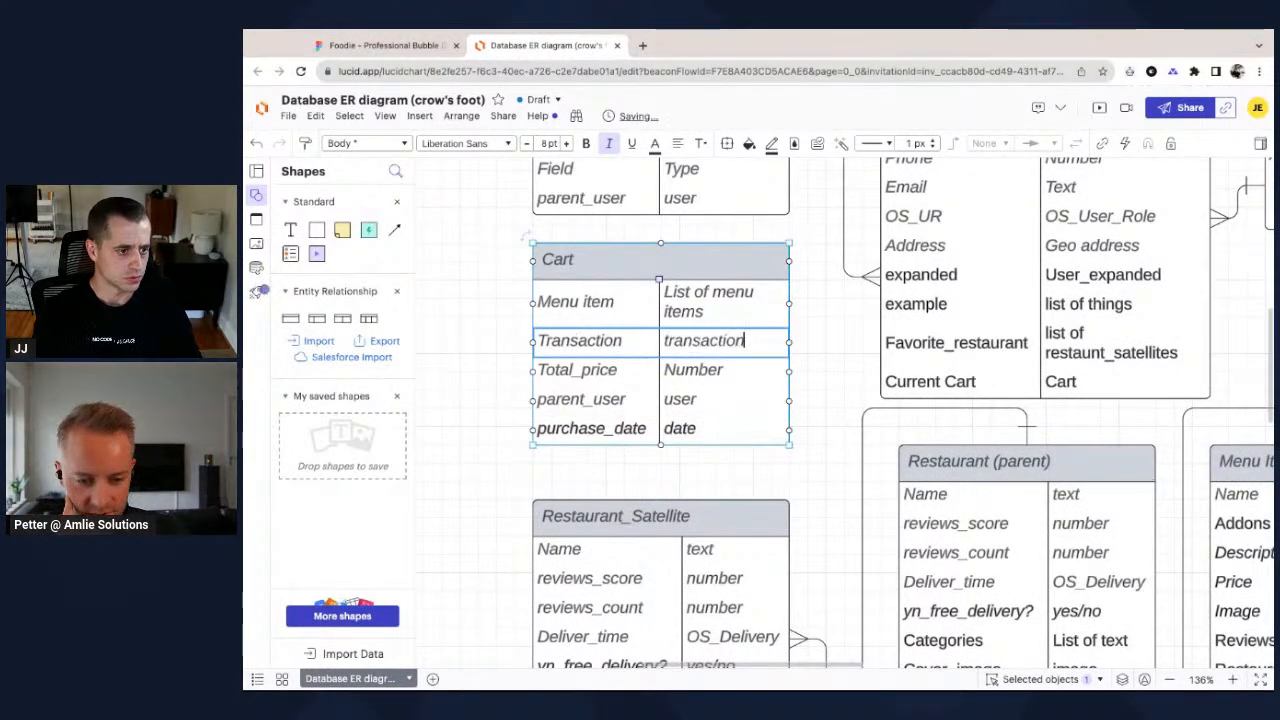
click(701, 476)
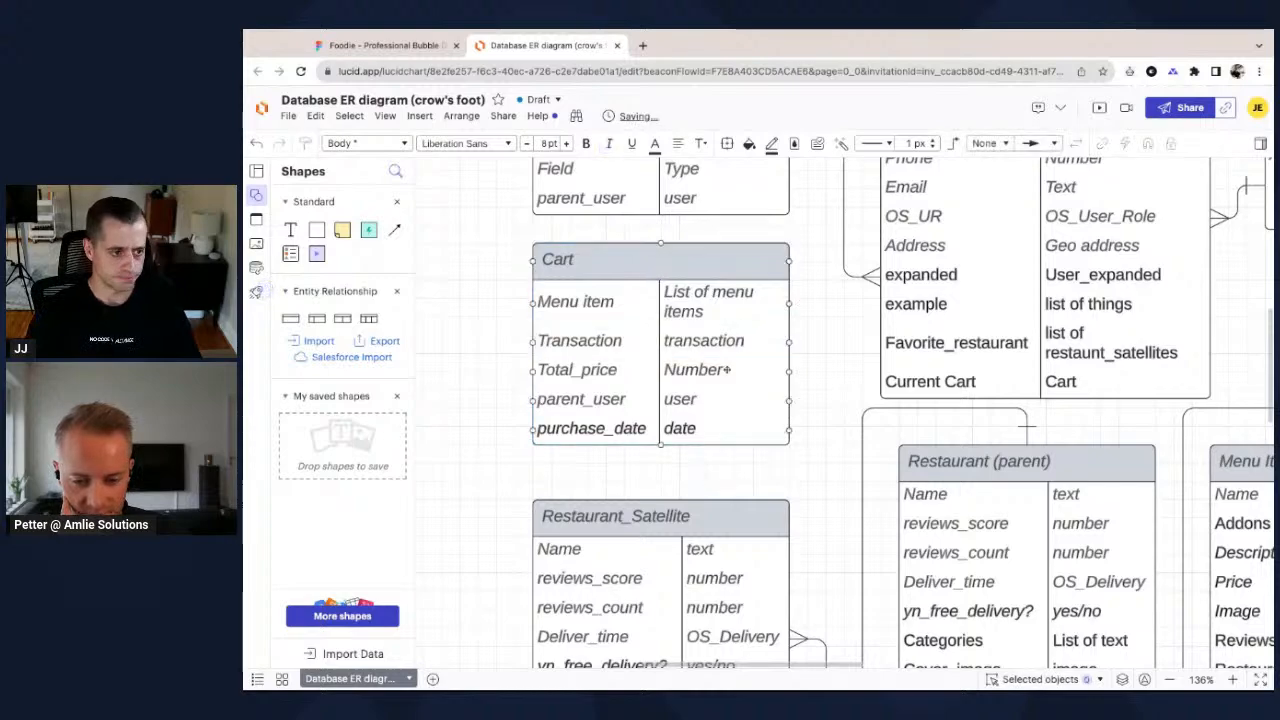
Nudge the Cart table slightly closer to the user_expanded table above it.
scroll(728, 363, up, 1)
scroll(724, 381, up, 3)
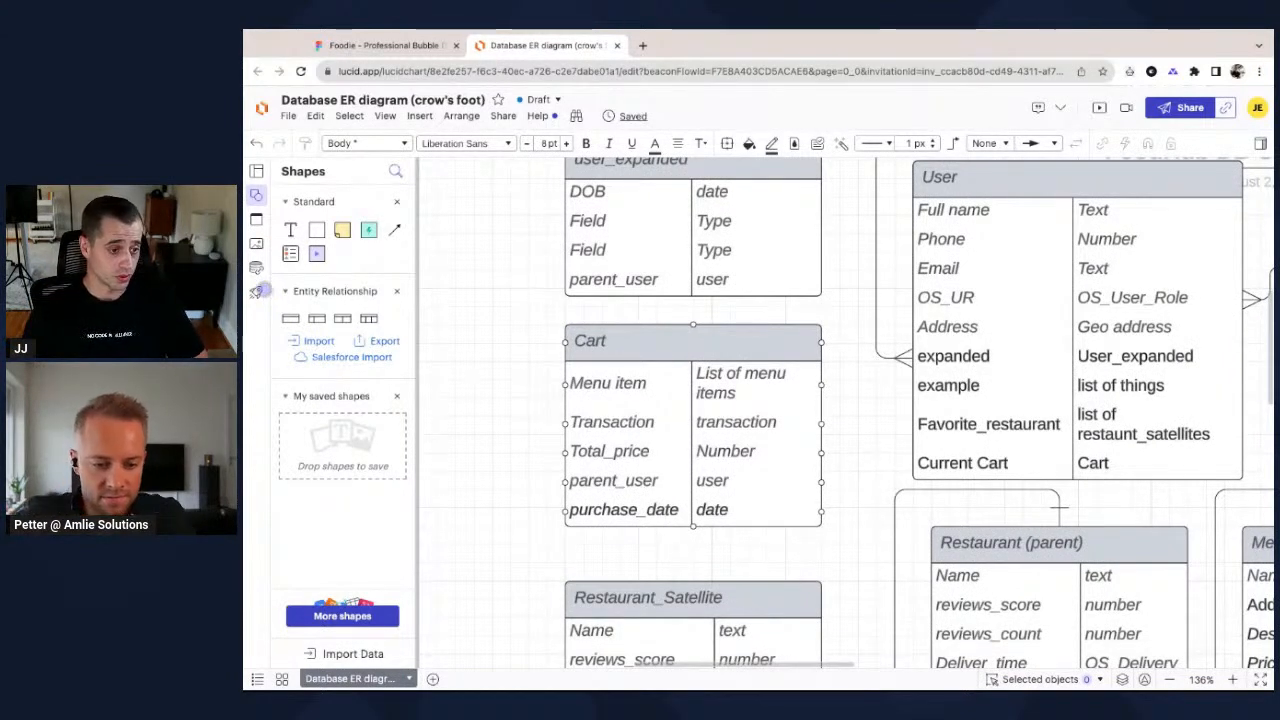
drag(660, 355, 660, 351)
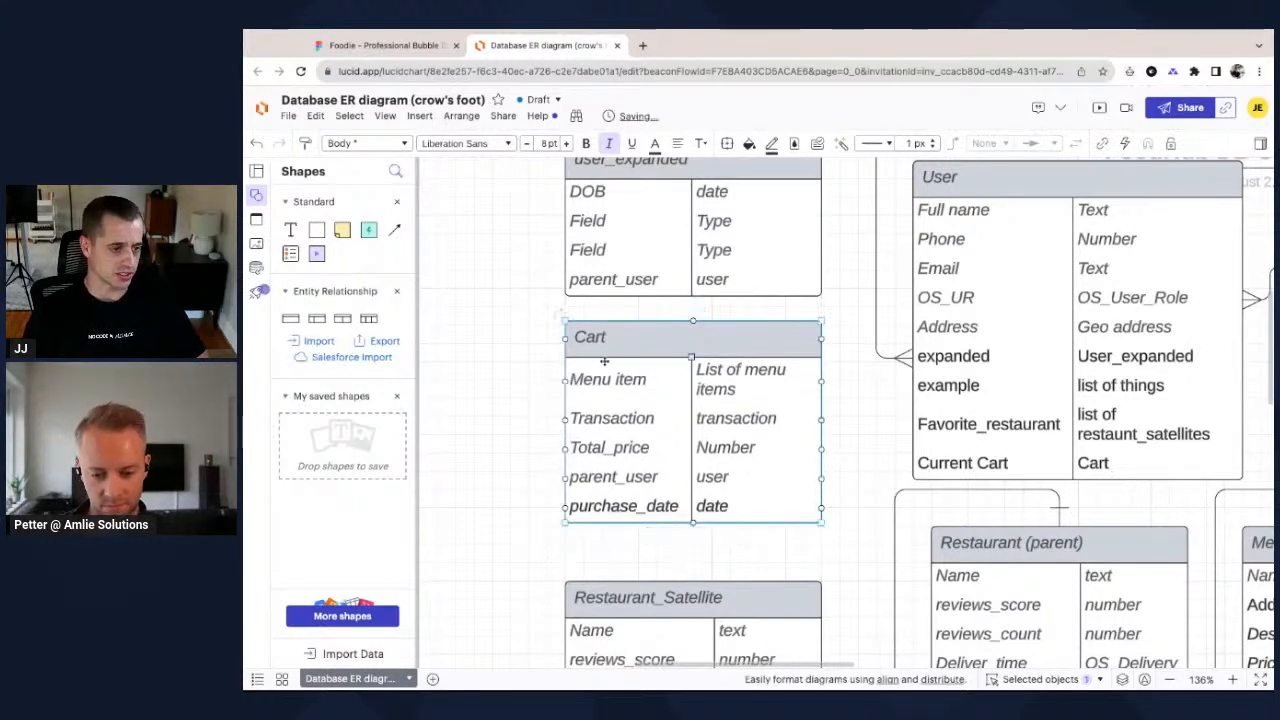
Compare the Cart table with the Figma Cart screen, then examine the full set of Foodie screens for remaining data needs.
click(420, 45)
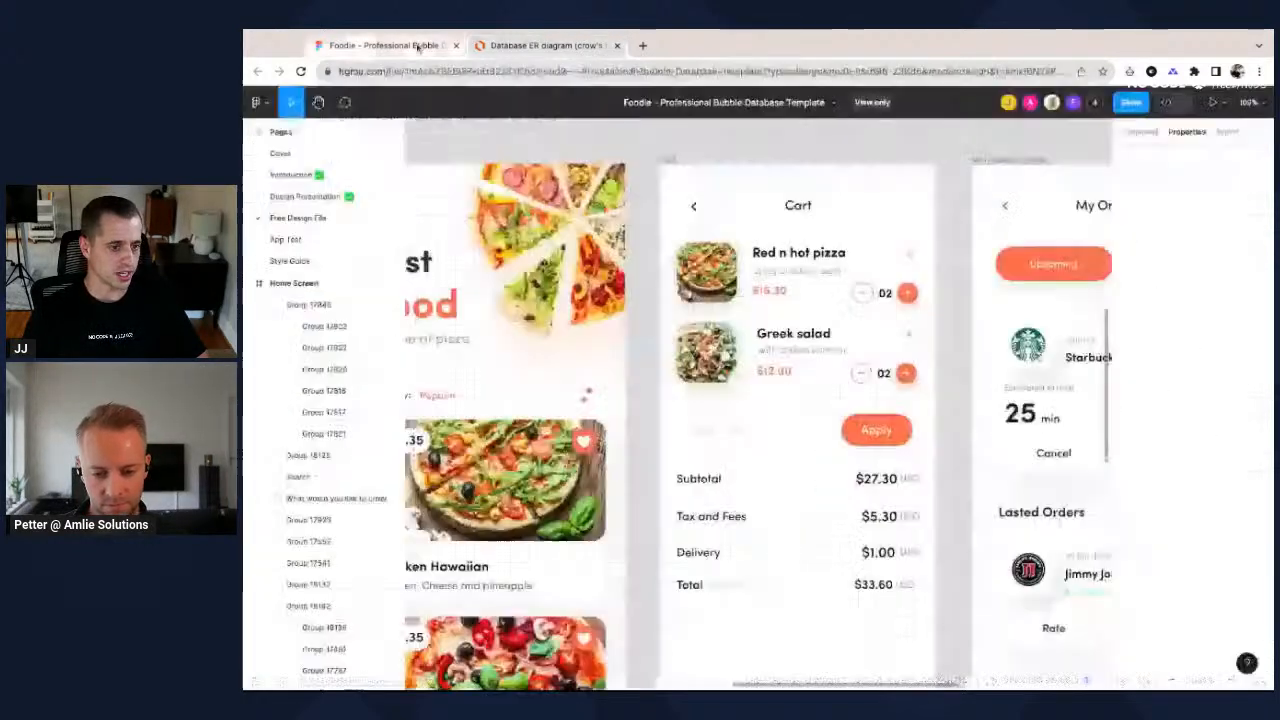
click(540, 45)
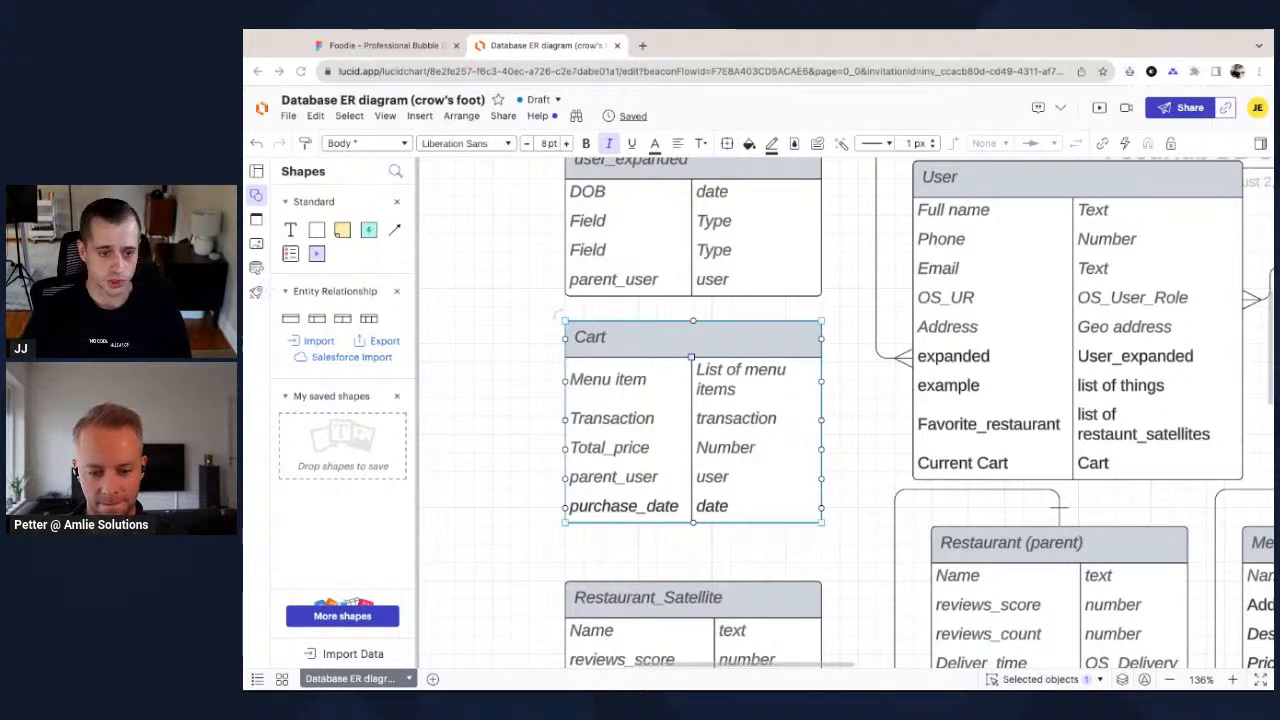
click(433, 43)
scroll(676, 388, down, 5)
scroll(676, 388, up, 2)
scroll(676, 388, left, 3)
scroll(676, 388, down, 1)
scroll(676, 388, down, 1)
scroll(674, 388, right, 1)
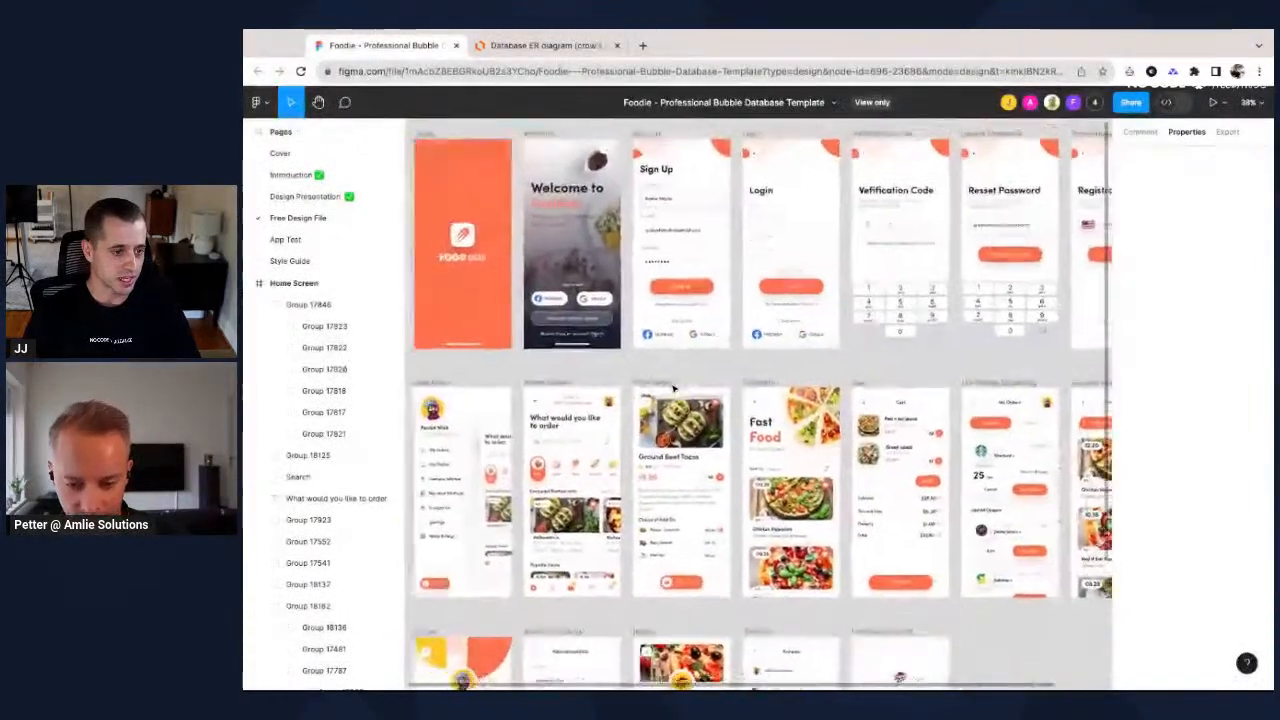
scroll(674, 388, down, 3)
scroll(674, 388, left, 1)
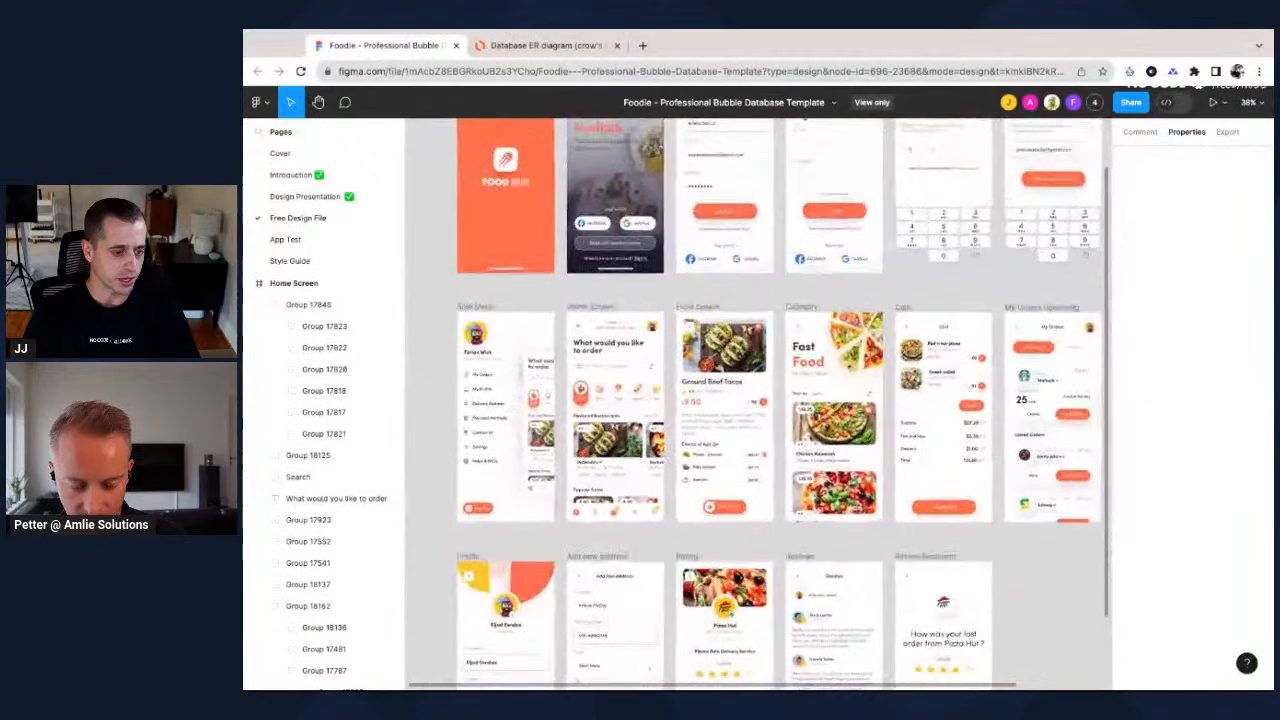
scroll(674, 388, down, 2)
scroll(674, 388, up, 2)
Switch to the Lucidchart diagram and survey the Cart table alongside the surrounding user, restaurant and menu tables.
click(545, 45)
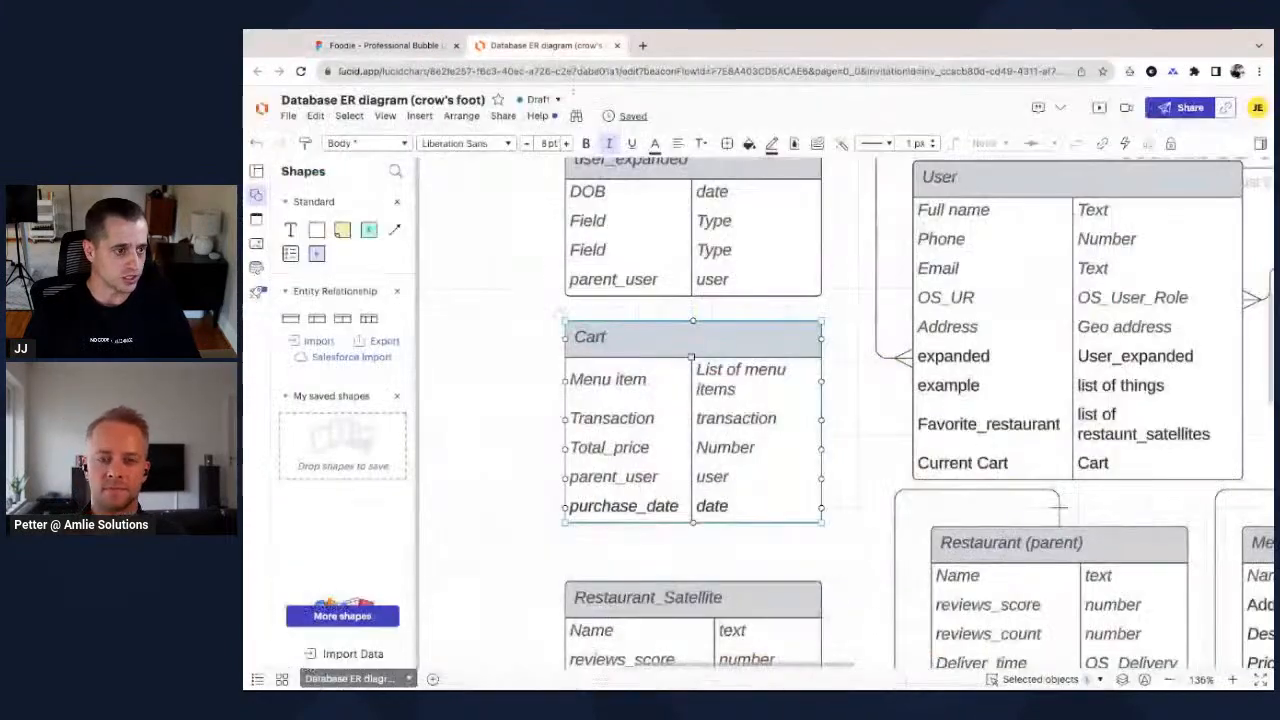
scroll(665, 336, down, 5)
scroll(665, 336, down, 2)
scroll(665, 338, up, 1)
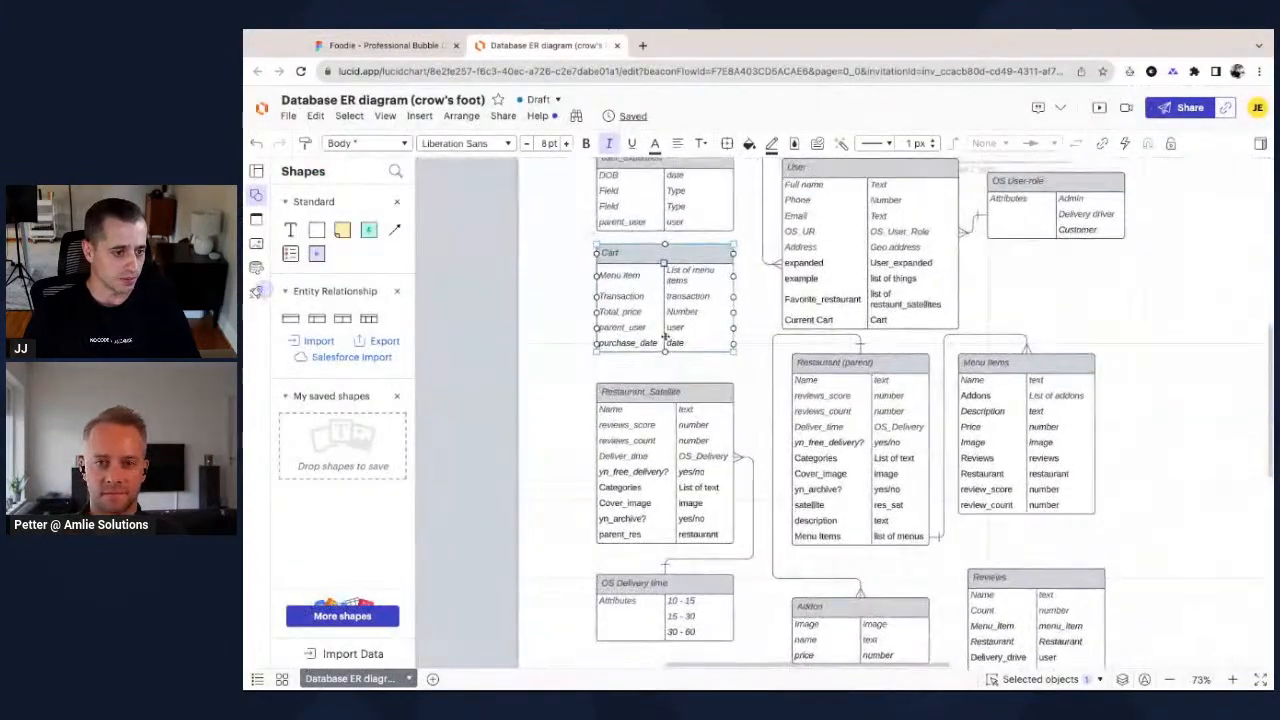
scroll(665, 336, up, 1)
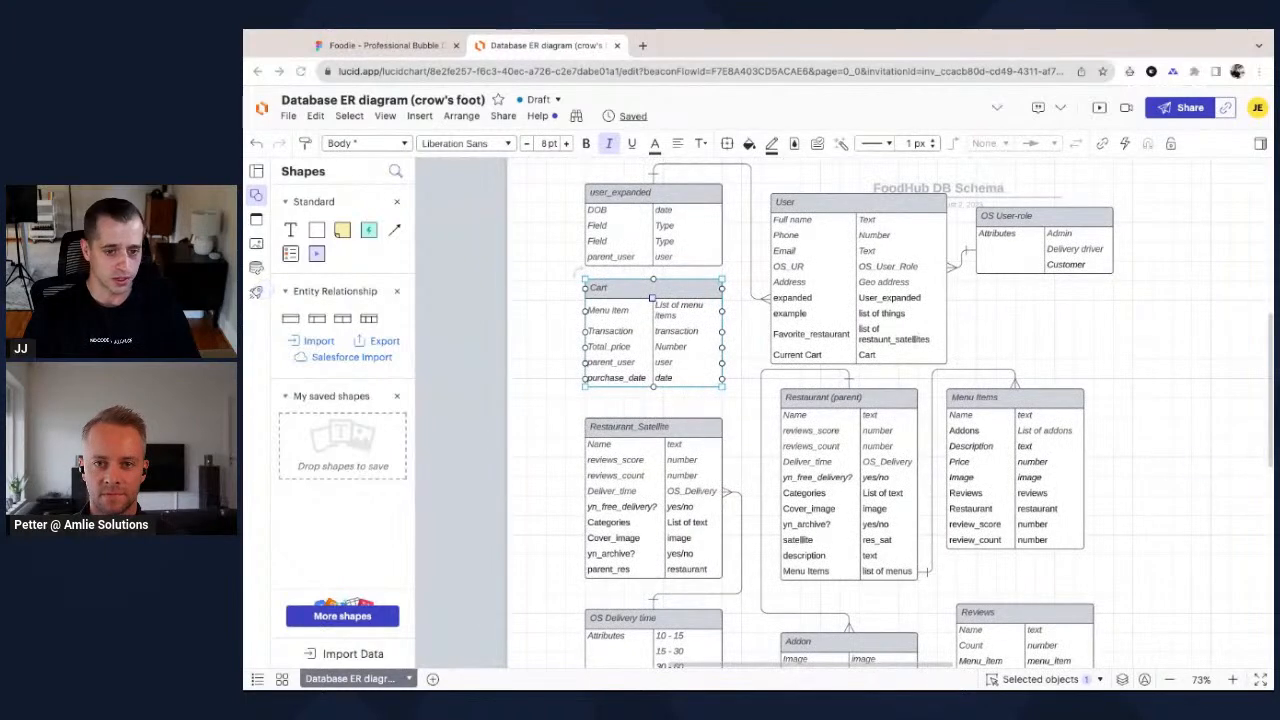